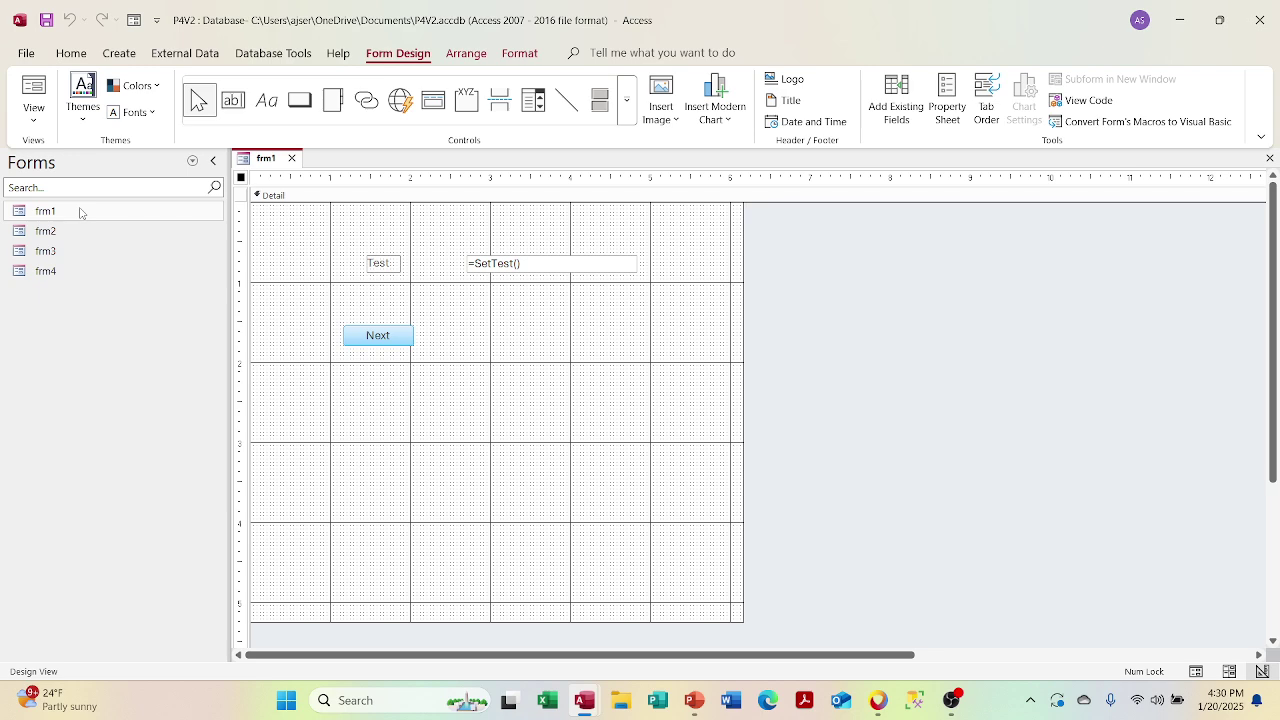
{"action": "left_click", "coordinate": [80, 212]}
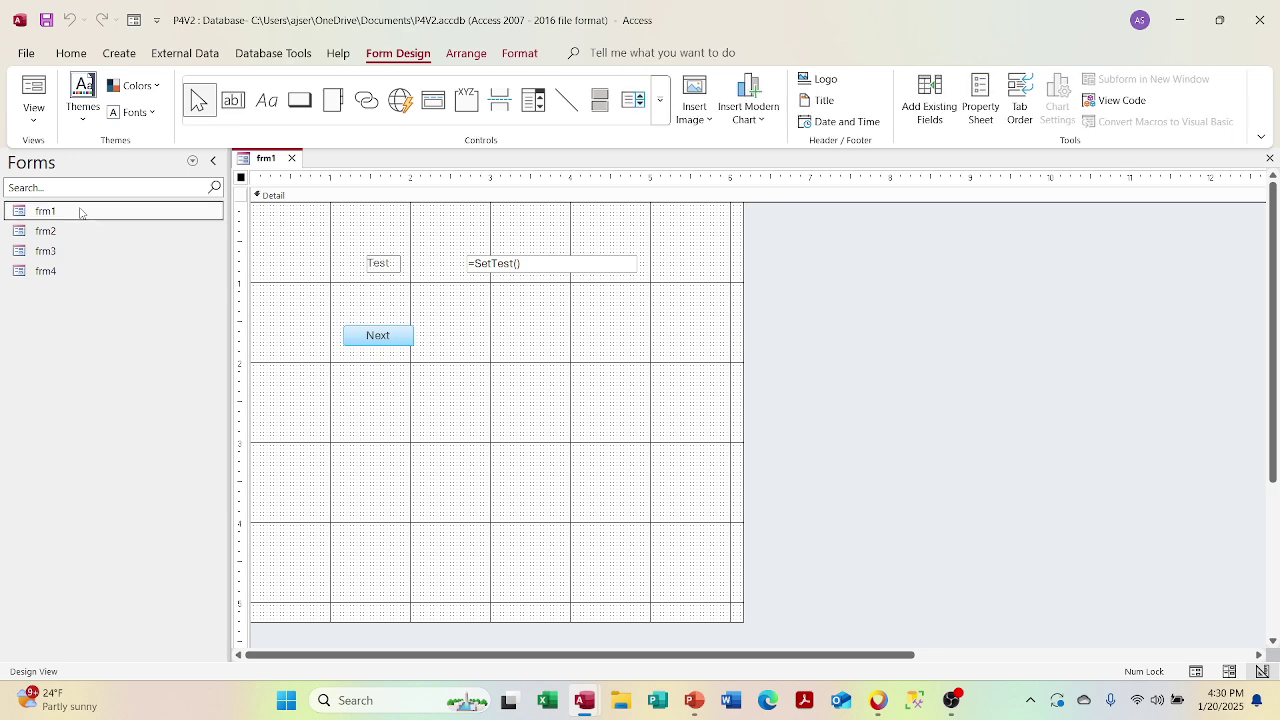
{"action": "key", "text": "shift+Down"}
{"action": "key", "text": "shift+Down"}
{"action": "key", "text": "shift+Down"}
{"action": "key", "text": "Delete"}
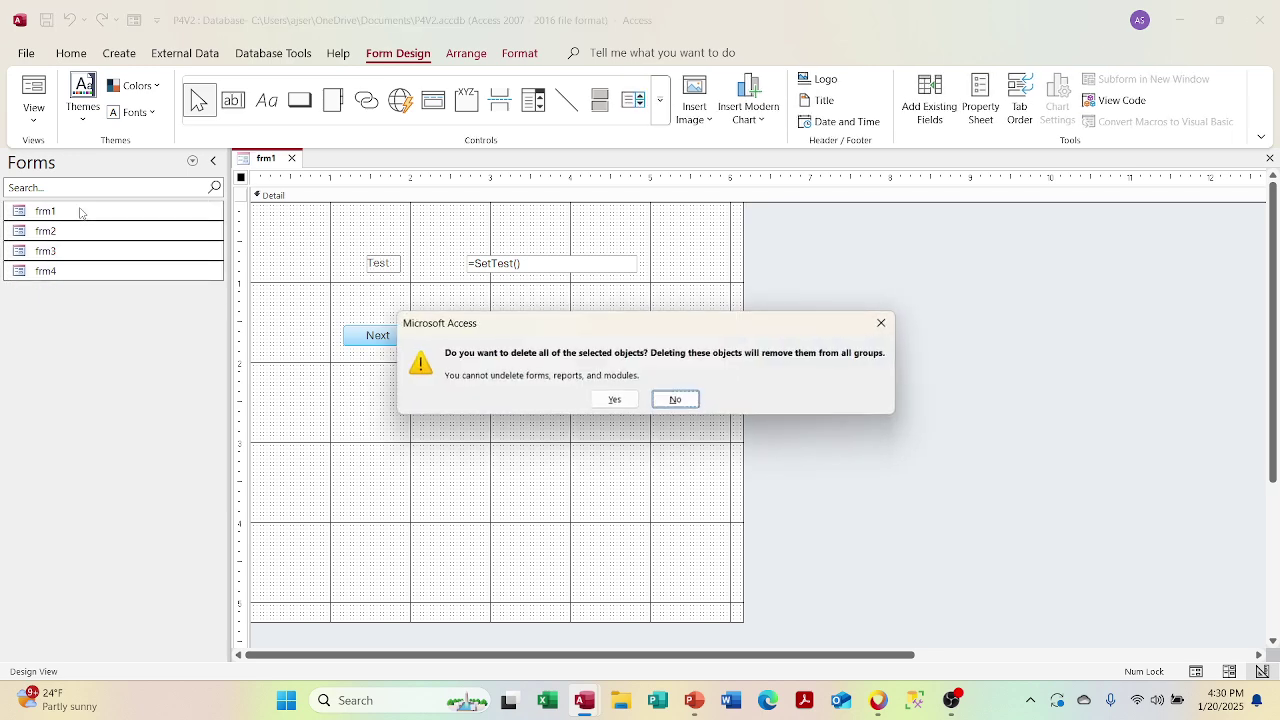
{"action": "key", "text": "Escape"}
{"action": "key", "text": "Return"}
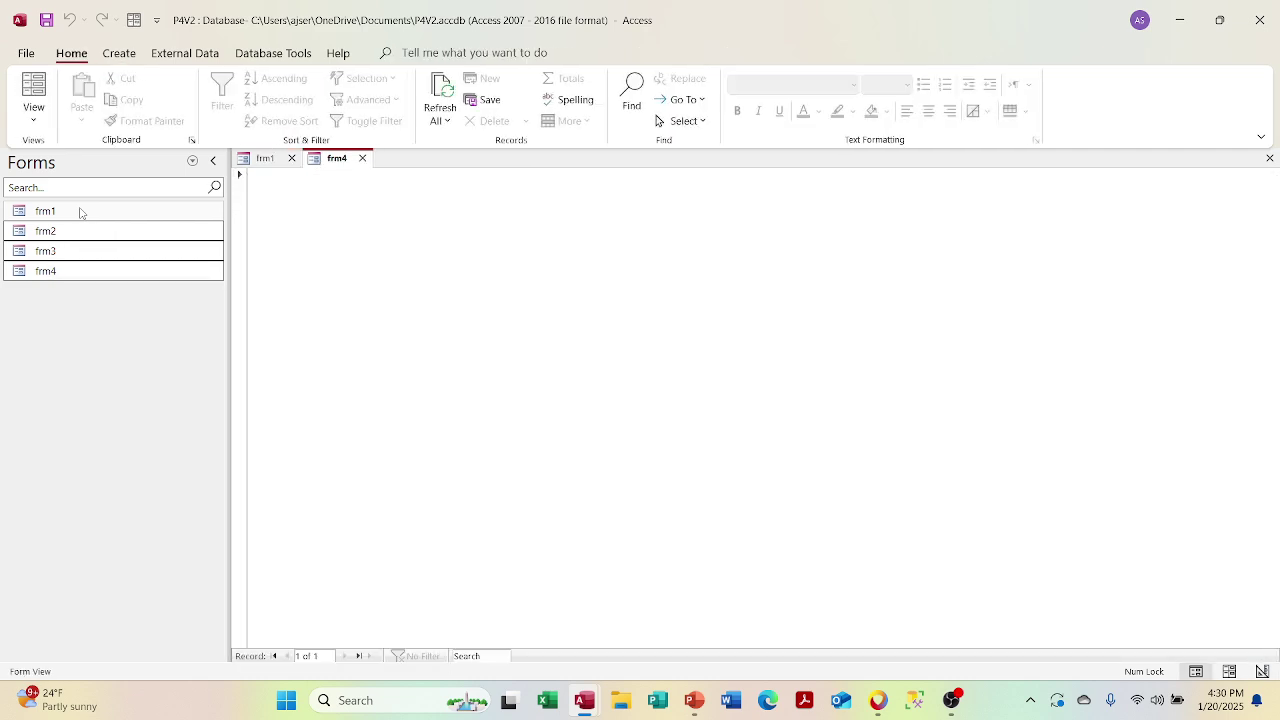
{"action": "left_click", "coordinate": [364, 158]}
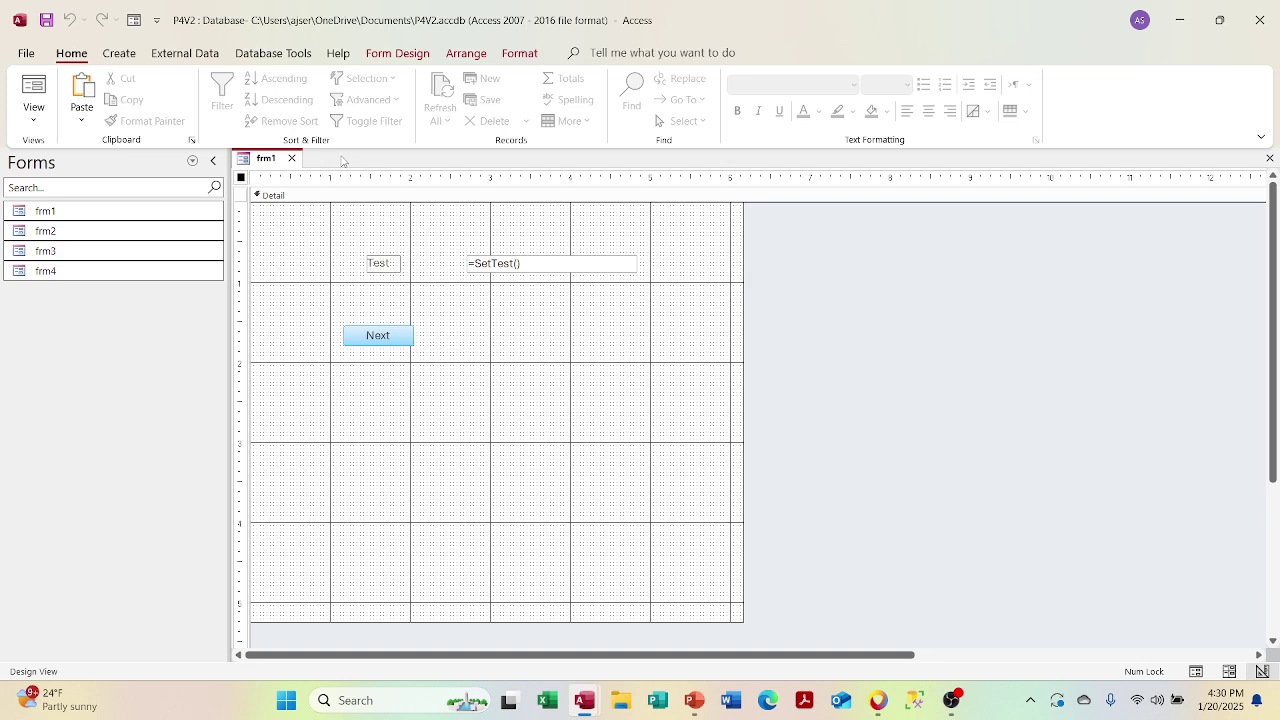
Step: Close frm1 and delete the four forms frm1 through frm4 from the database
{"action": "left_click", "coordinate": [293, 159]}
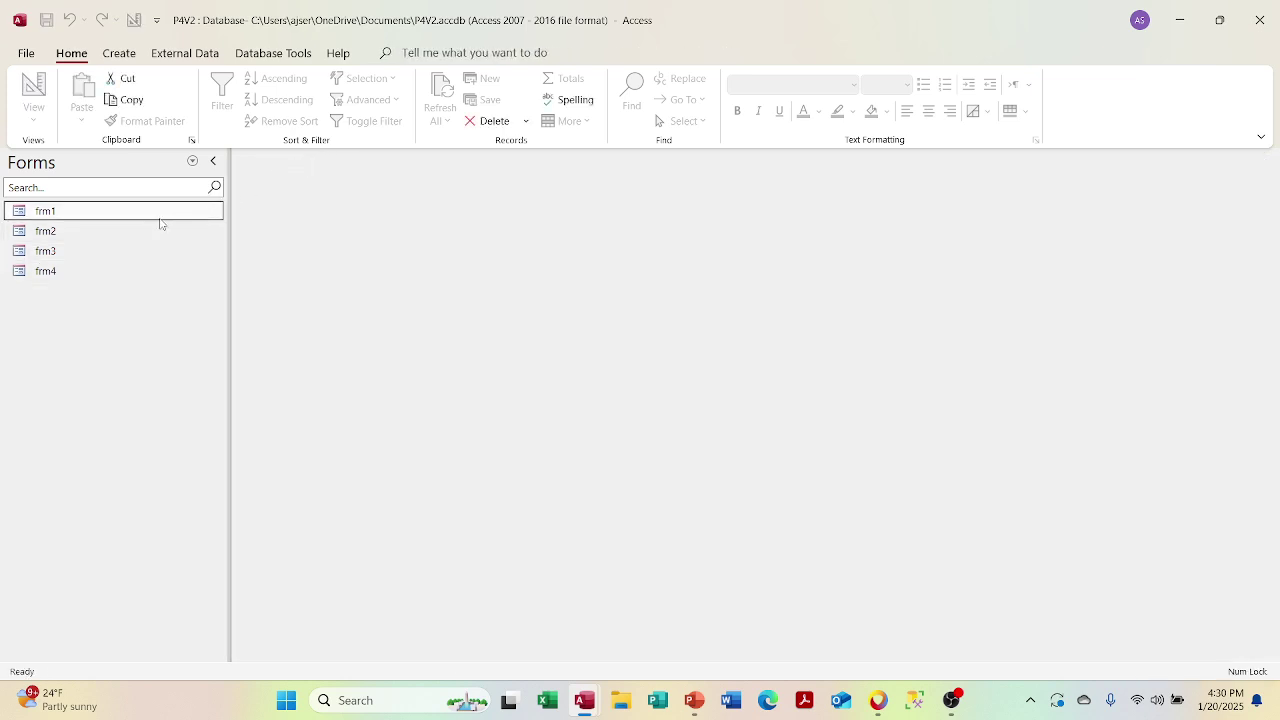
{"action": "key", "text": "shift+Down"}
{"action": "key", "text": "shift+Down"}
{"action": "key", "text": "shift+Down"}
{"action": "key", "text": "Delete"}
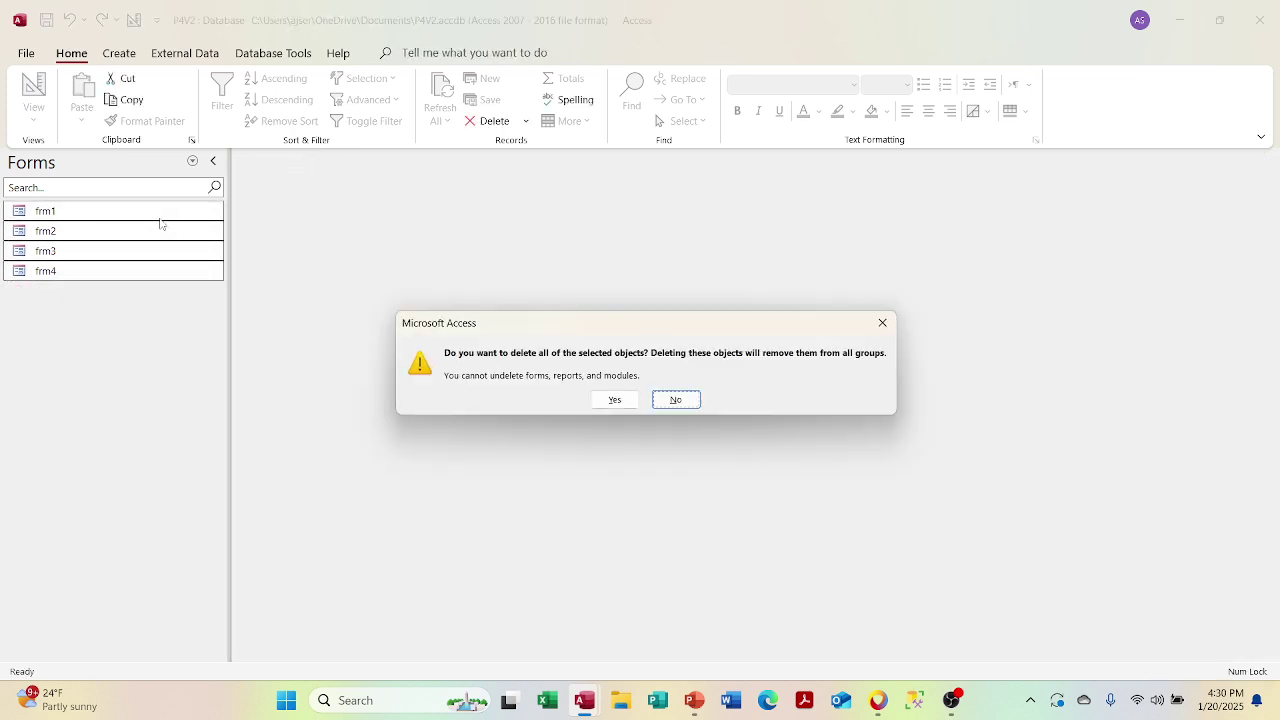
{"action": "left_click", "coordinate": [614, 399]}
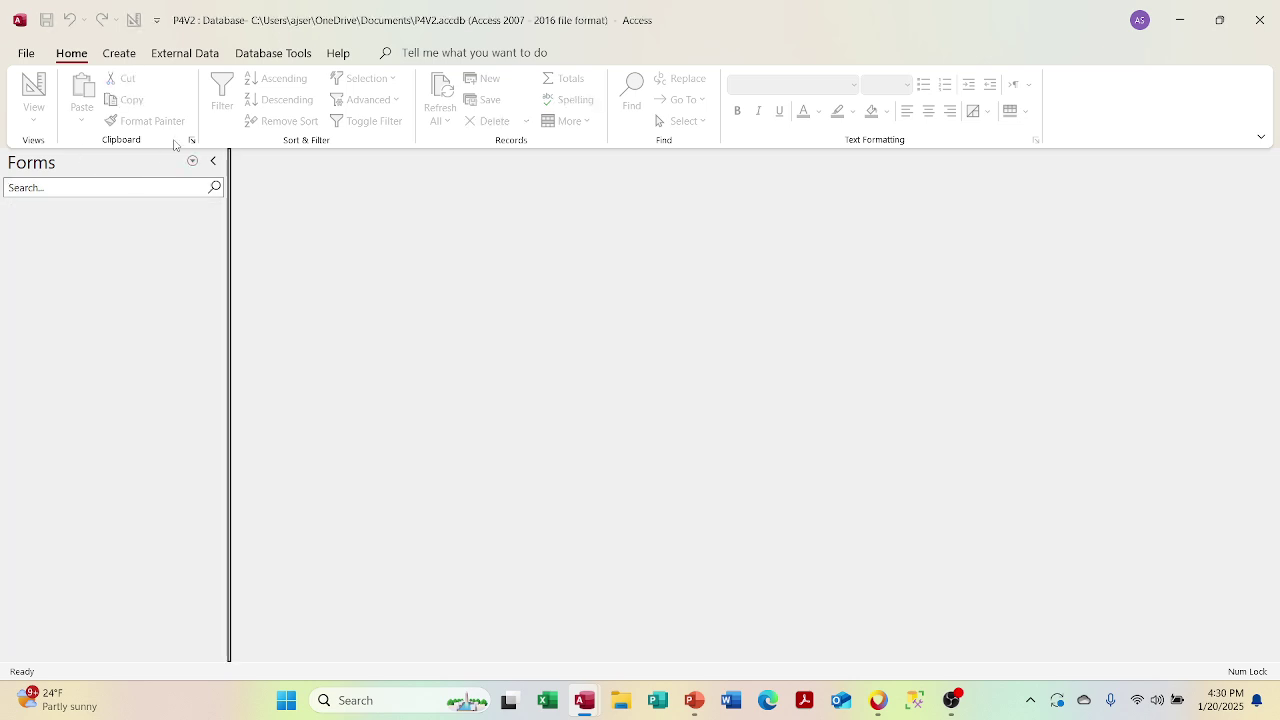
Step: Look through the database's tables and queries, and return to the list of forms
{"action": "left_click", "coordinate": [192, 161]}
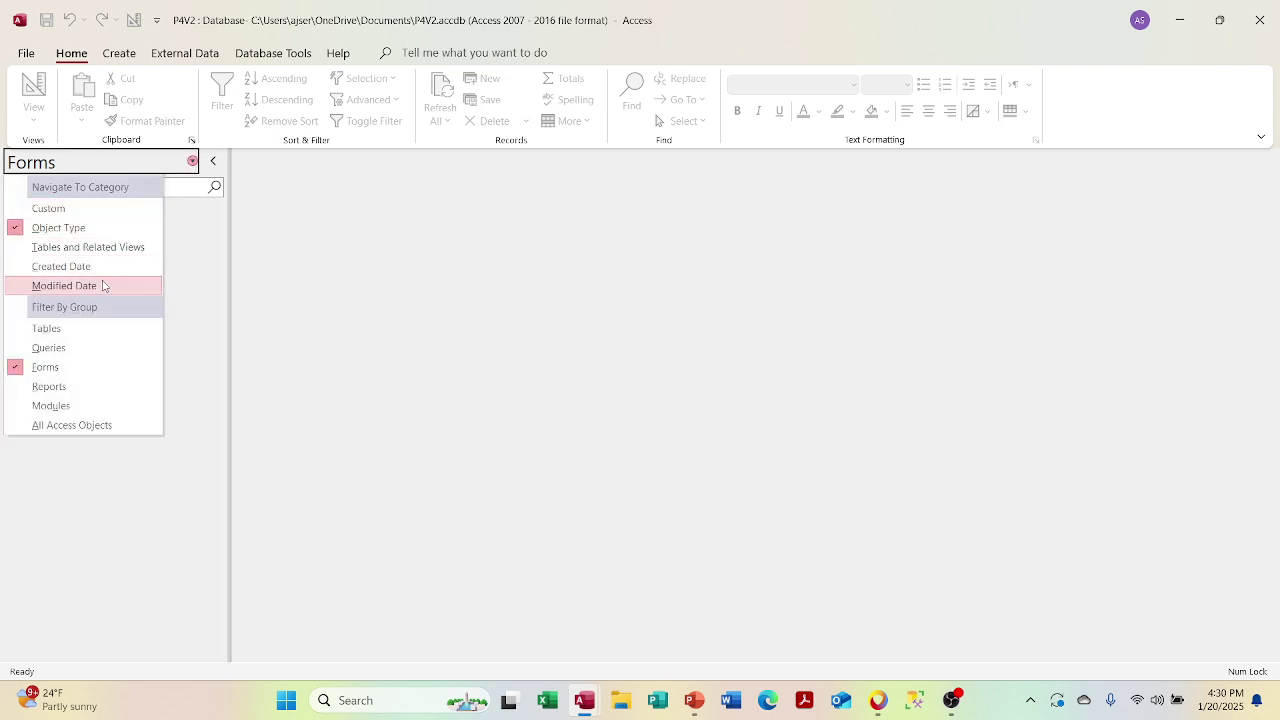
{"action": "left_click", "coordinate": [95, 329]}
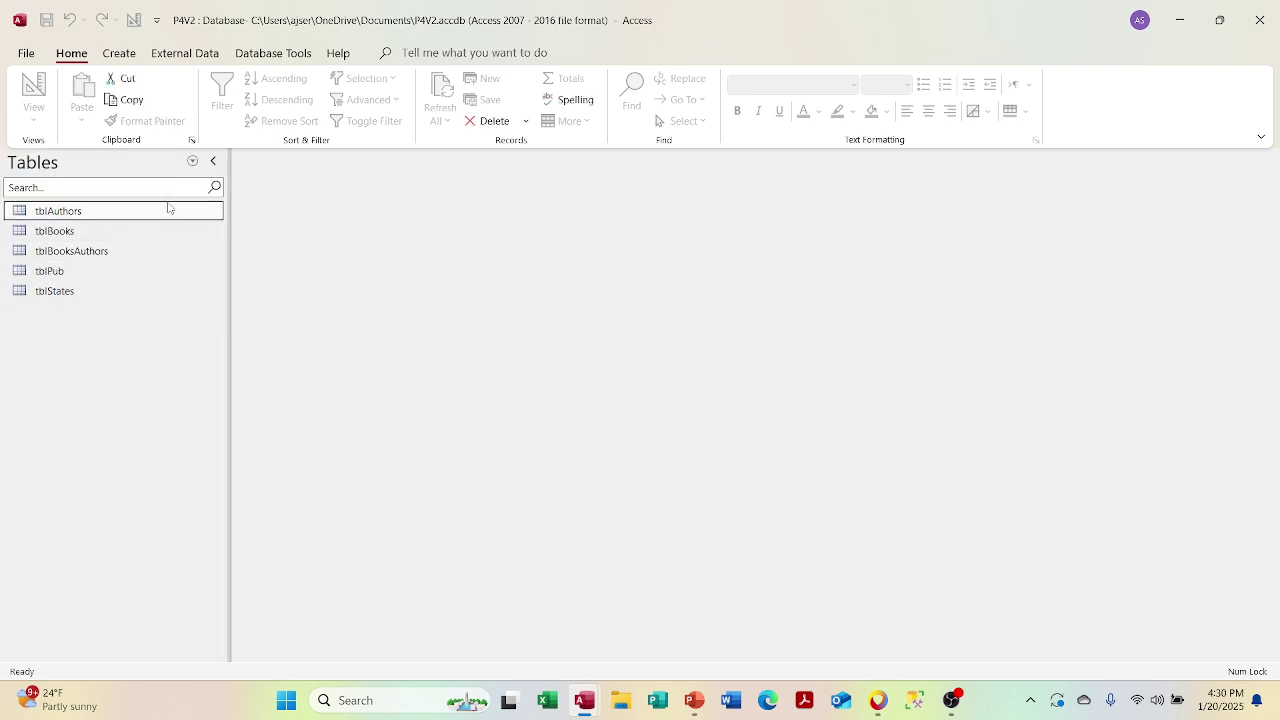
{"action": "left_click", "coordinate": [192, 161]}
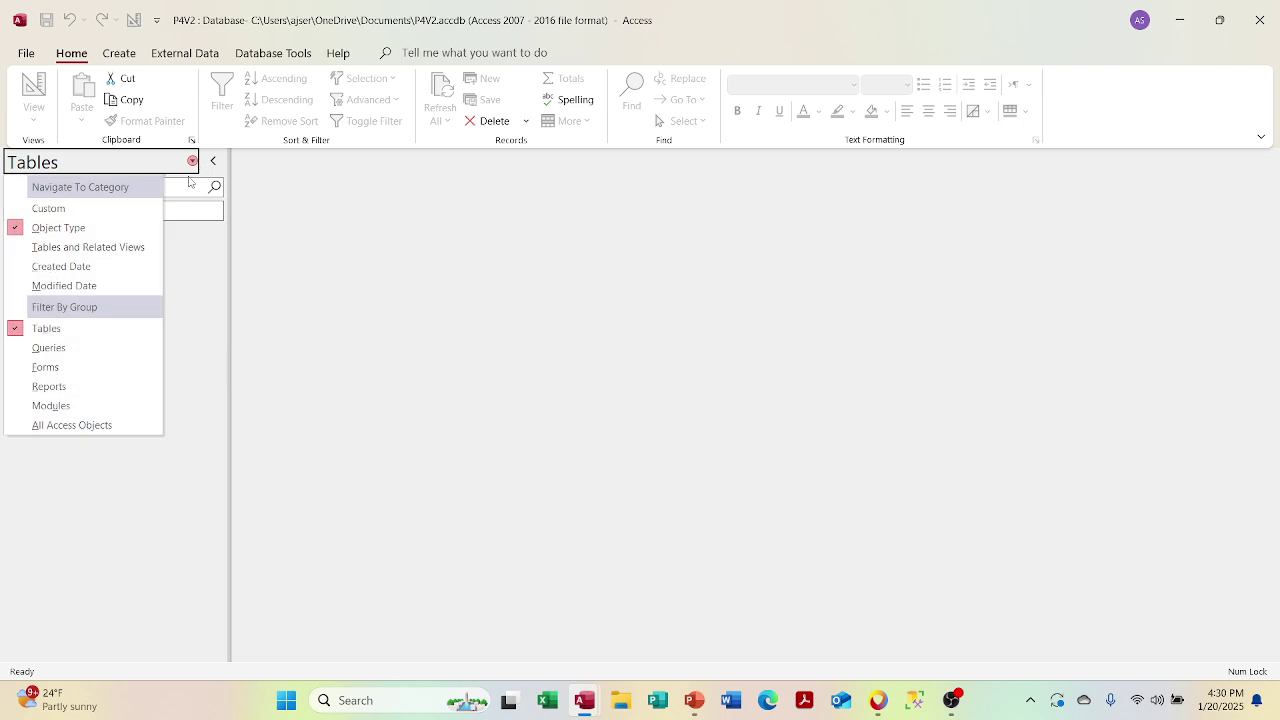
{"action": "left_click", "coordinate": [100, 348]}
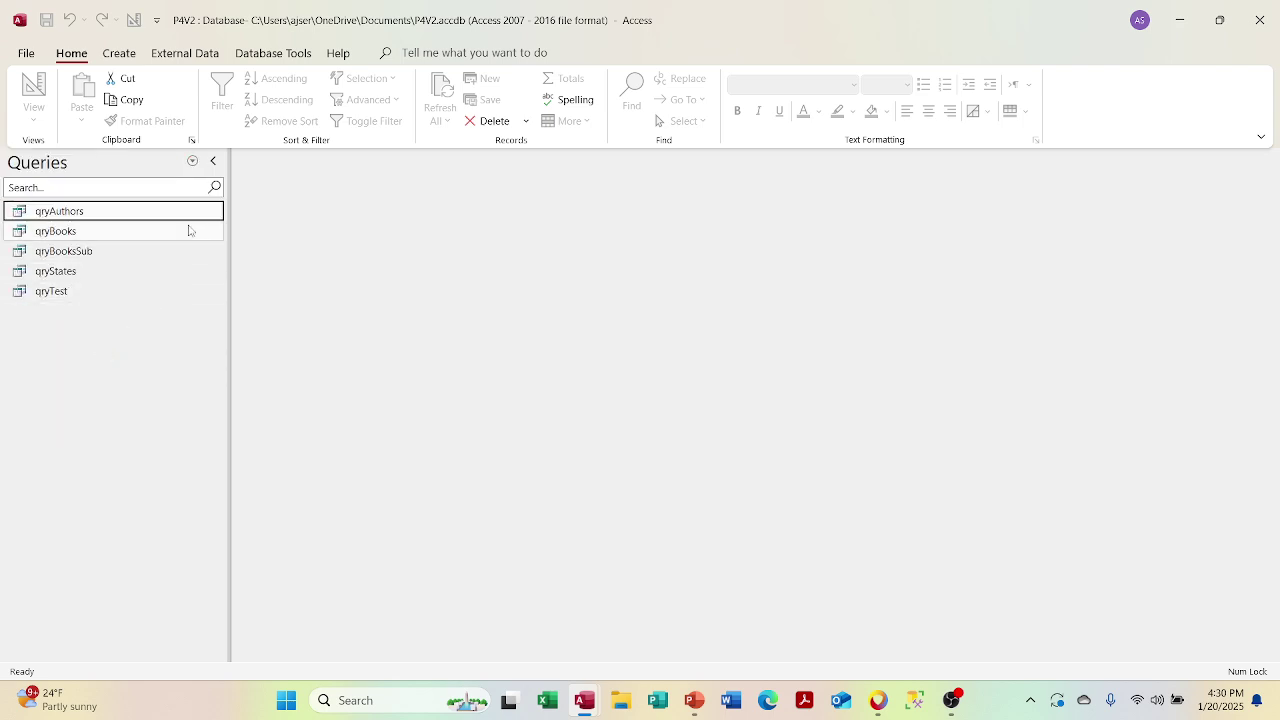
{"action": "left_click", "coordinate": [192, 162]}
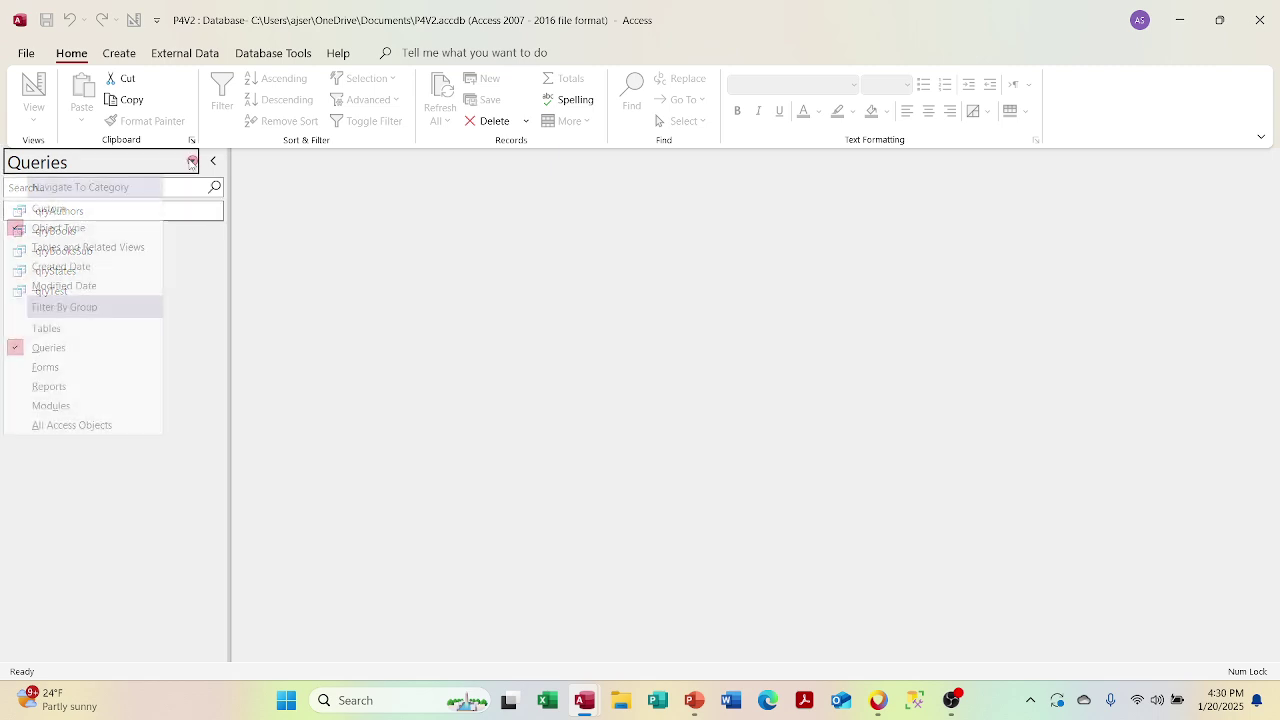
{"action": "left_click", "coordinate": [192, 164]}
{"action": "left_click", "coordinate": [191, 163]}
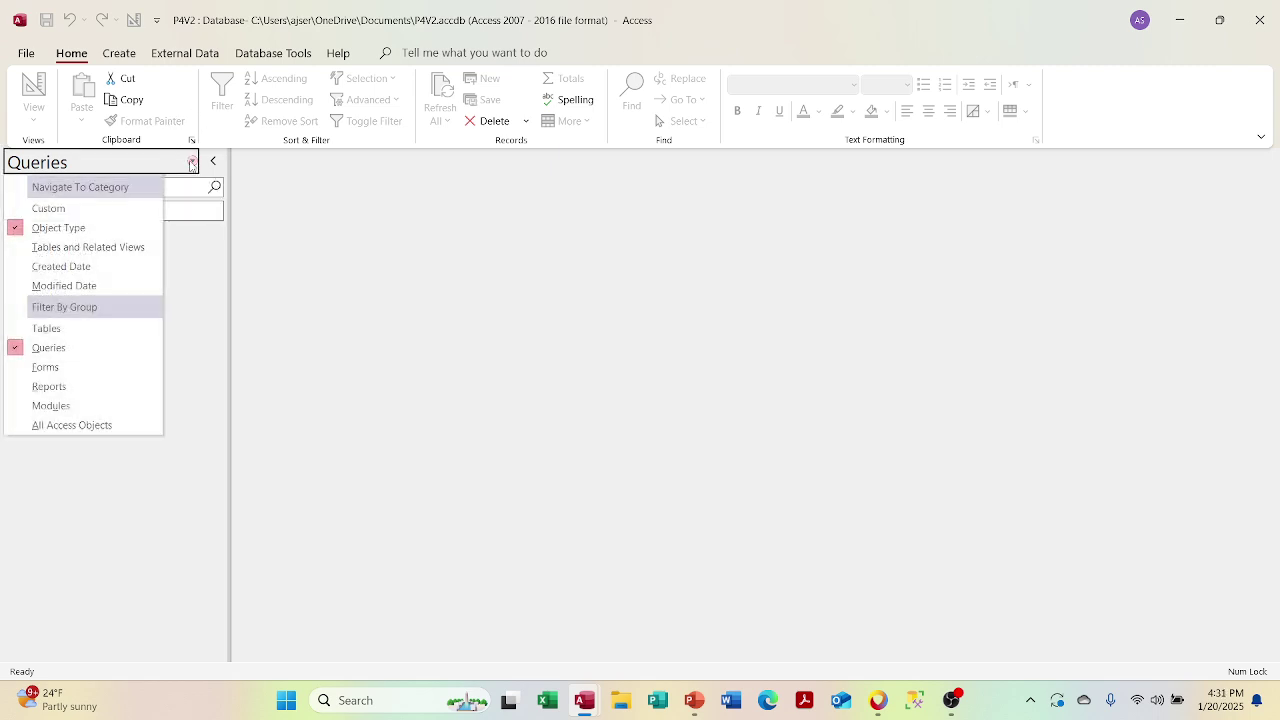
{"action": "left_click", "coordinate": [191, 163]}
{"action": "left_click", "coordinate": [191, 163]}
{"action": "left_click", "coordinate": [82, 366]}
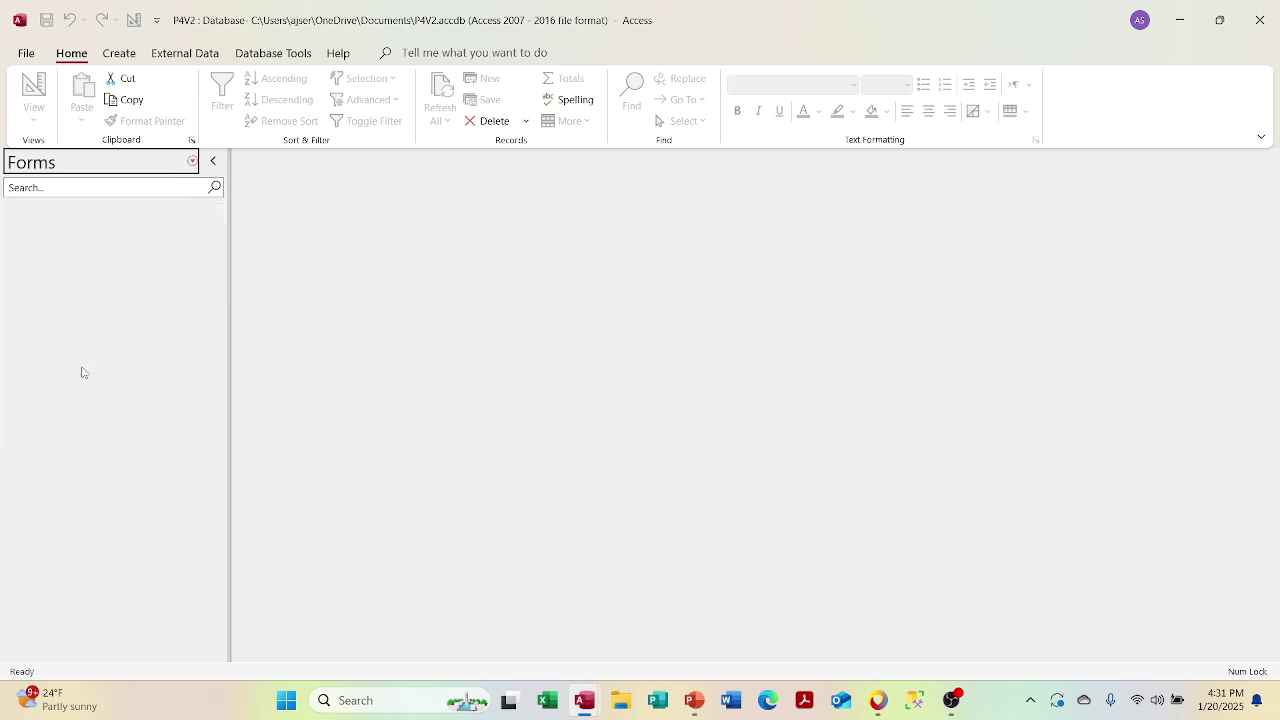
Step: Create a new blank form in Design View and show the form's property sheet
{"action": "left_click", "coordinate": [119, 53]}
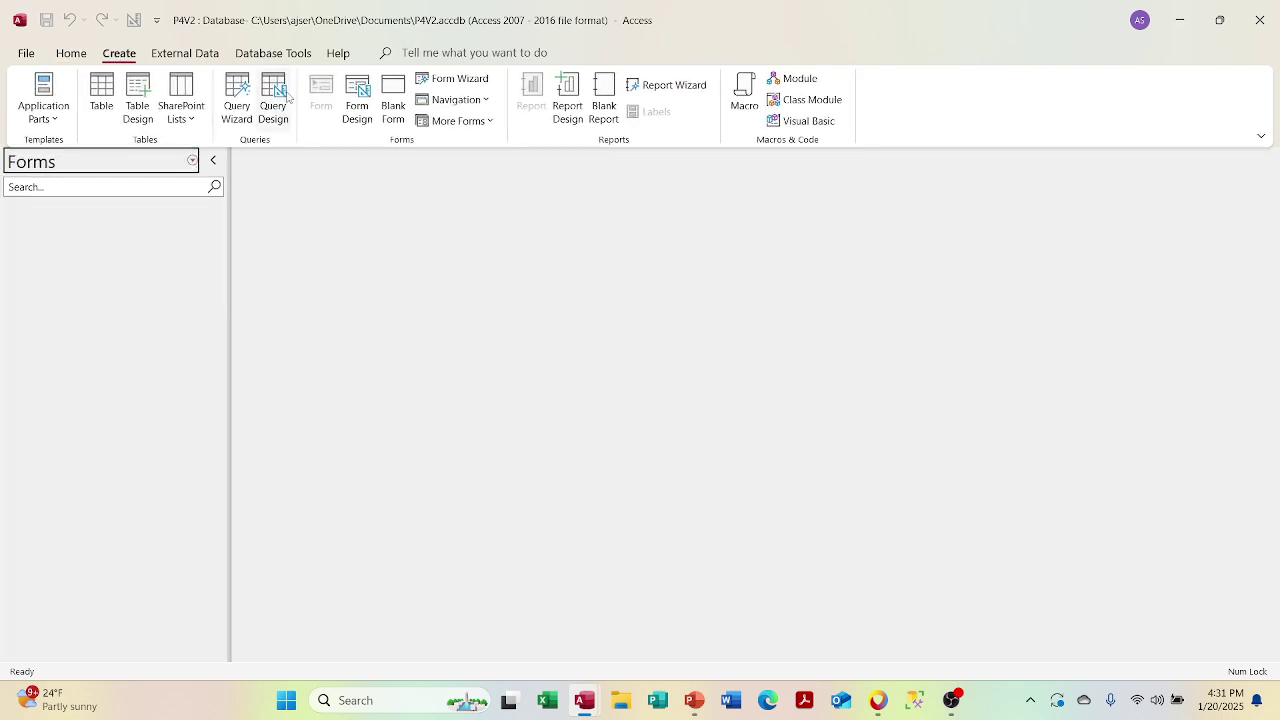
{"action": "left_click", "coordinate": [355, 125]}
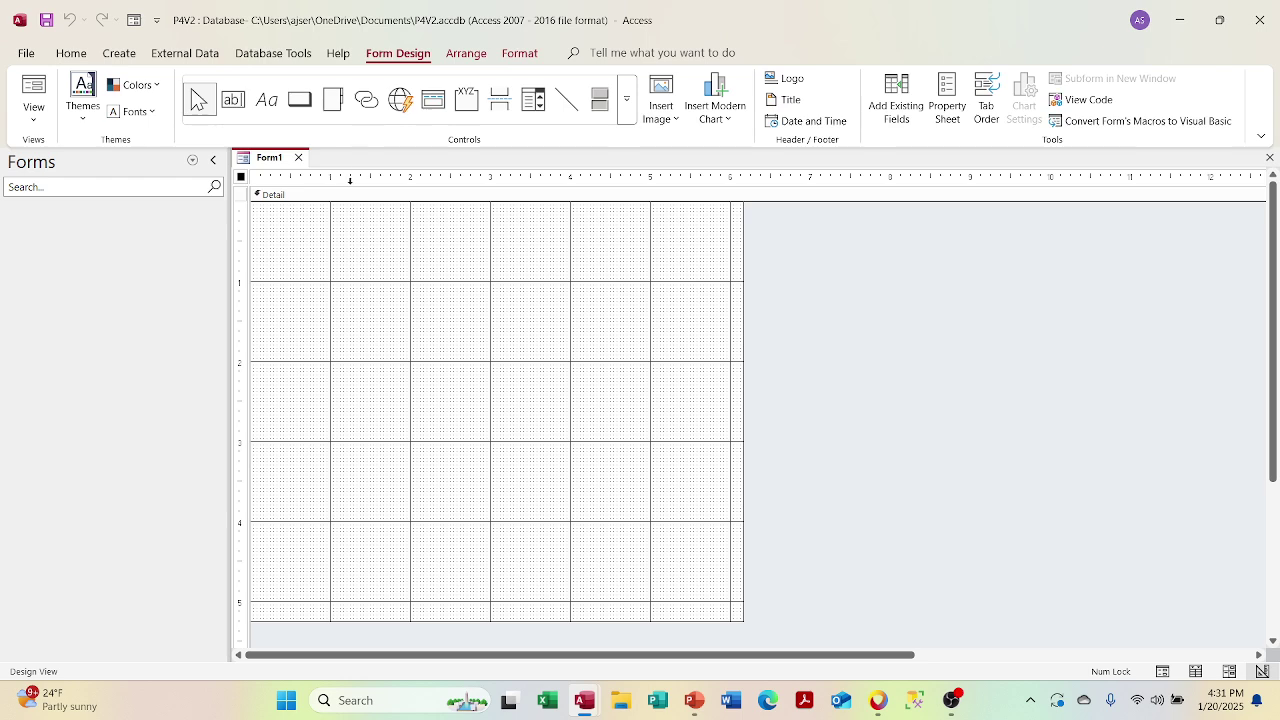
{"action": "right_click", "coordinate": [240, 190]}
{"action": "left_click", "coordinate": [279, 336]}
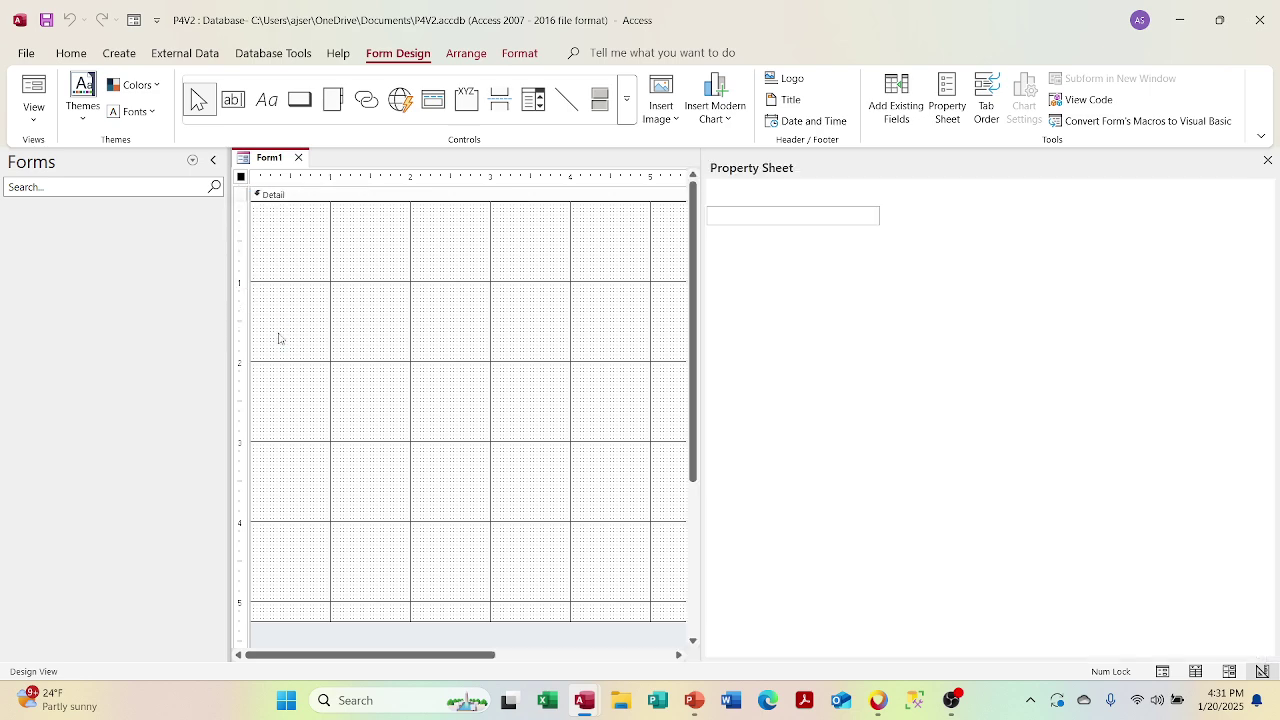
{"action": "right_click", "coordinate": [242, 183]}
{"action": "left_click", "coordinate": [279, 326]}
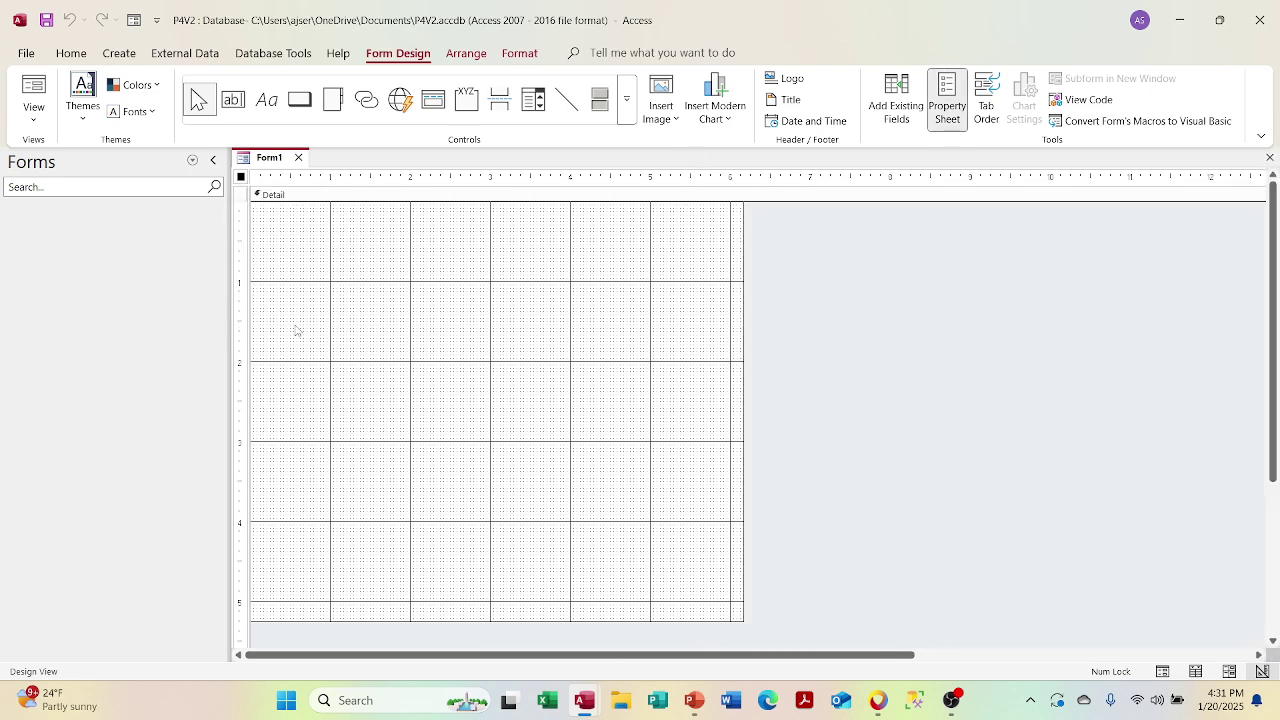
{"action": "right_click", "coordinate": [242, 183]}
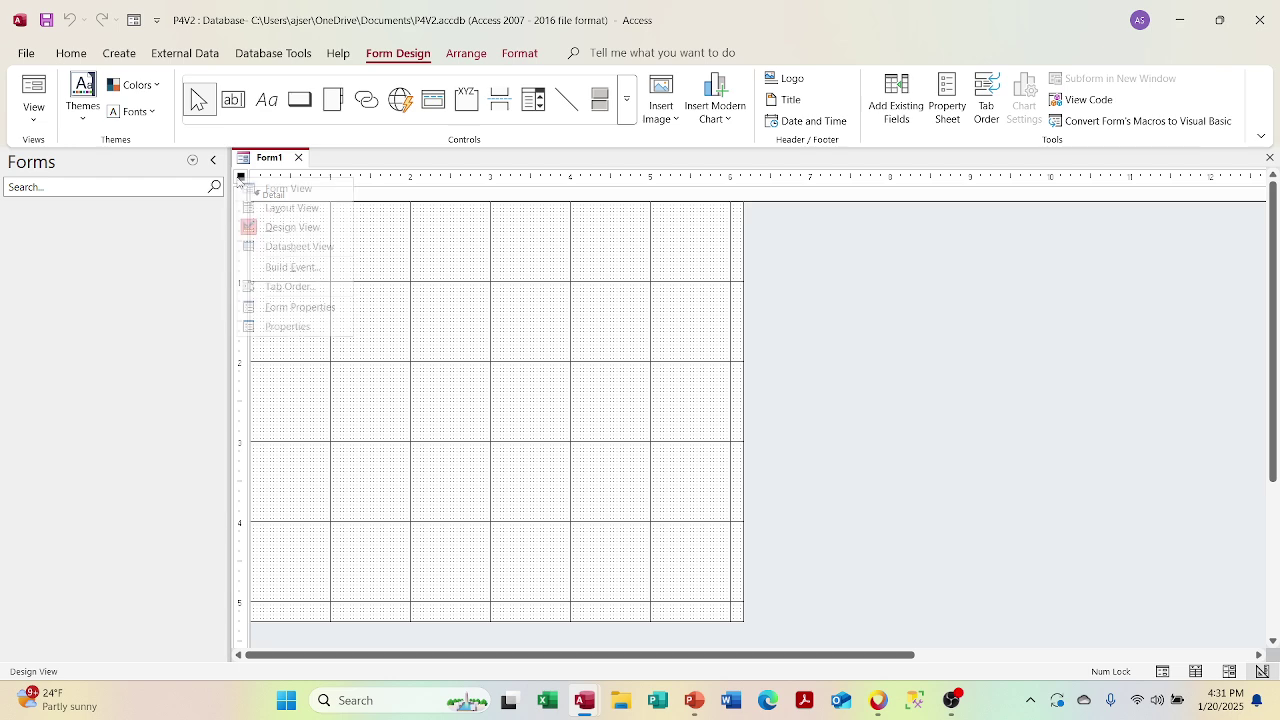
{"action": "left_click", "coordinate": [262, 326]}
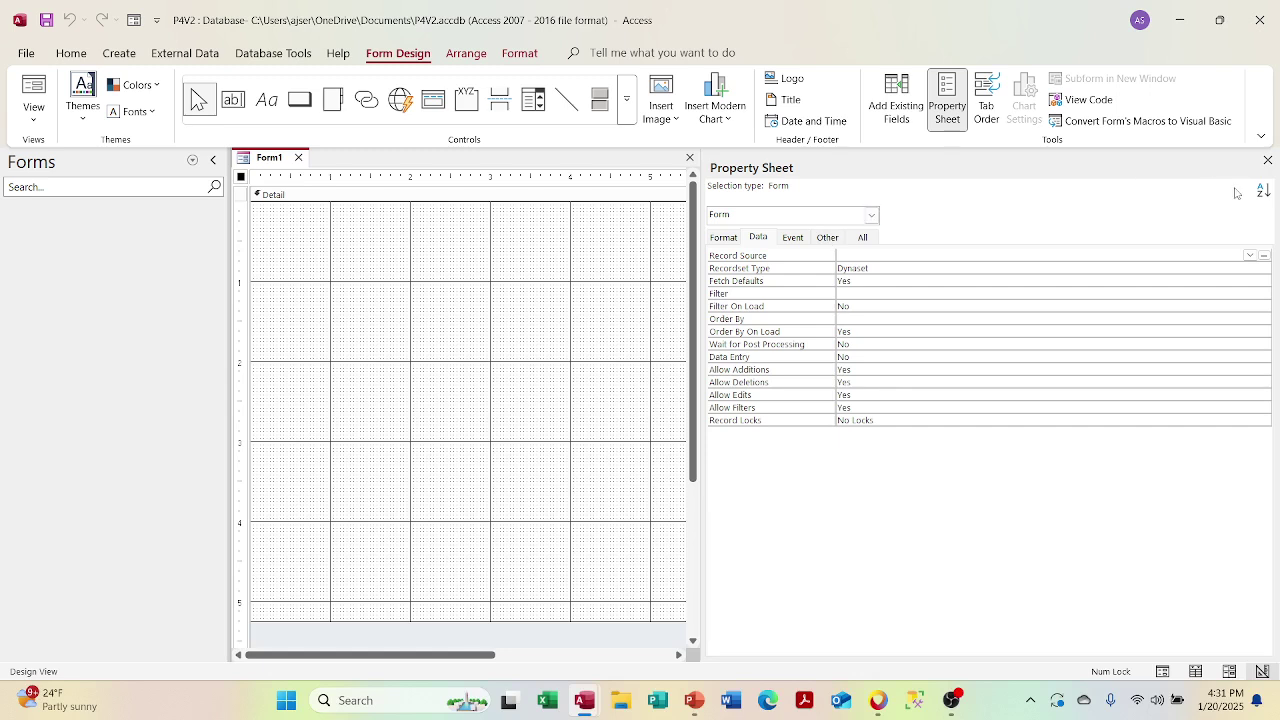
Step: Set the new form's Record Source to the qryAuthors query
{"action": "left_click", "coordinate": [1249, 256]}
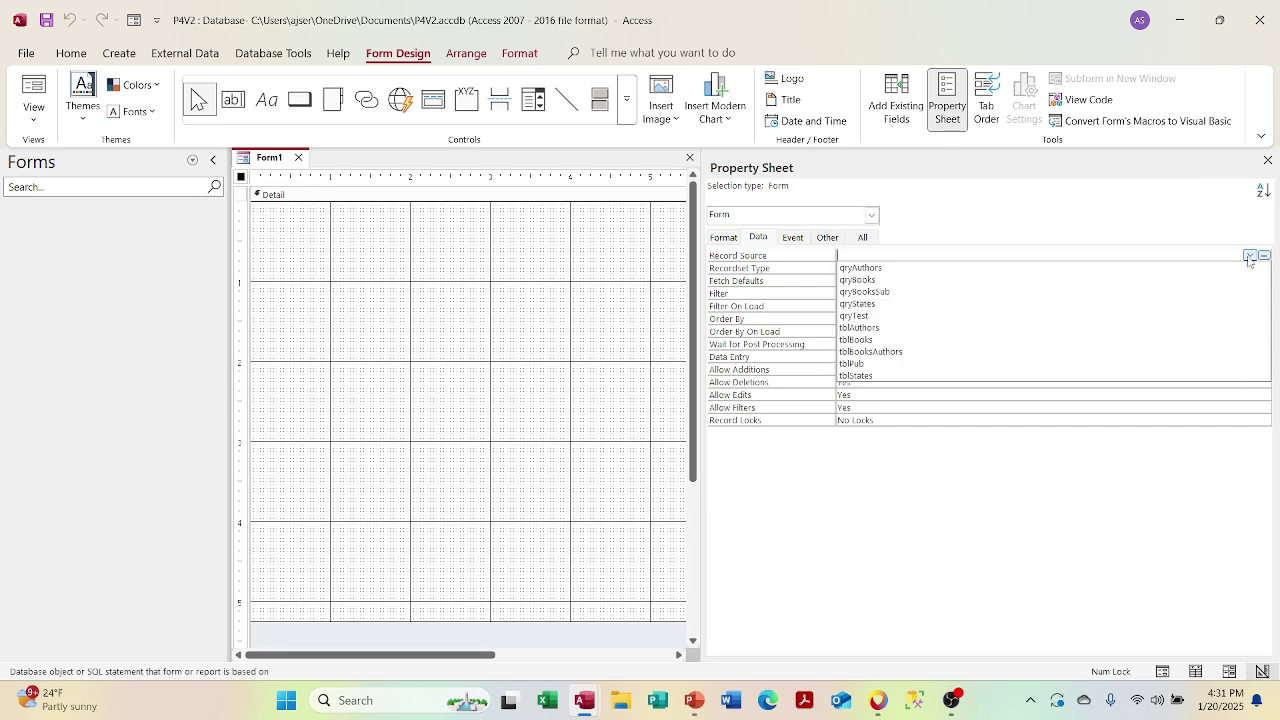
{"action": "left_click", "coordinate": [1193, 267]}
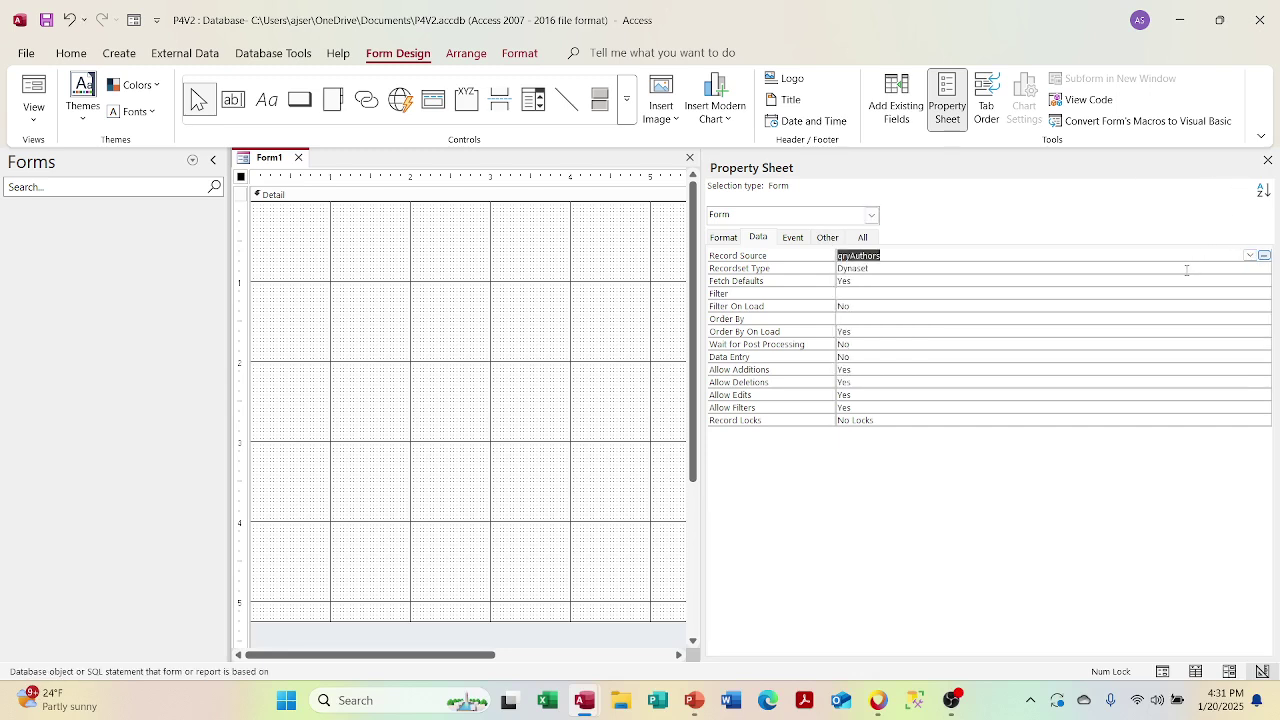
{"action": "left_click", "coordinate": [1170, 278]}
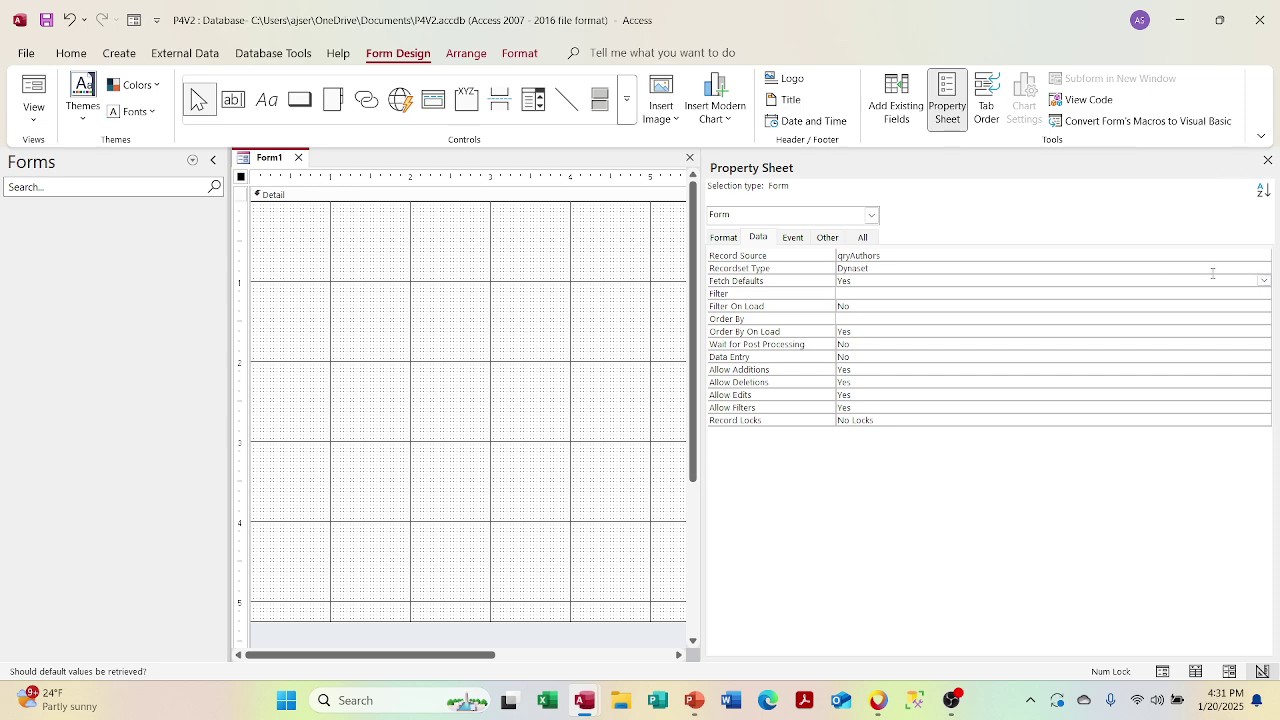
{"action": "left_click", "coordinate": [1205, 256]}
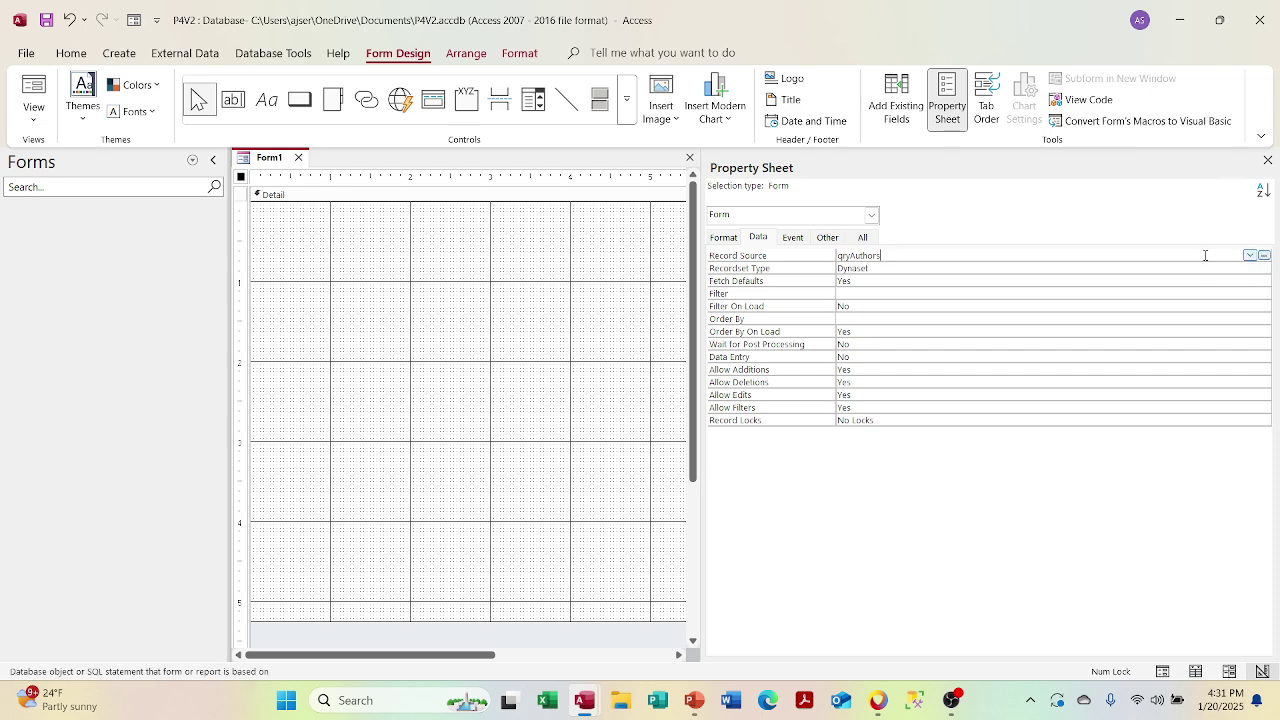
Step: Examine the design of the qryAuthors record source in the Query Builder and close it again
{"action": "left_click", "coordinate": [1264, 257]}
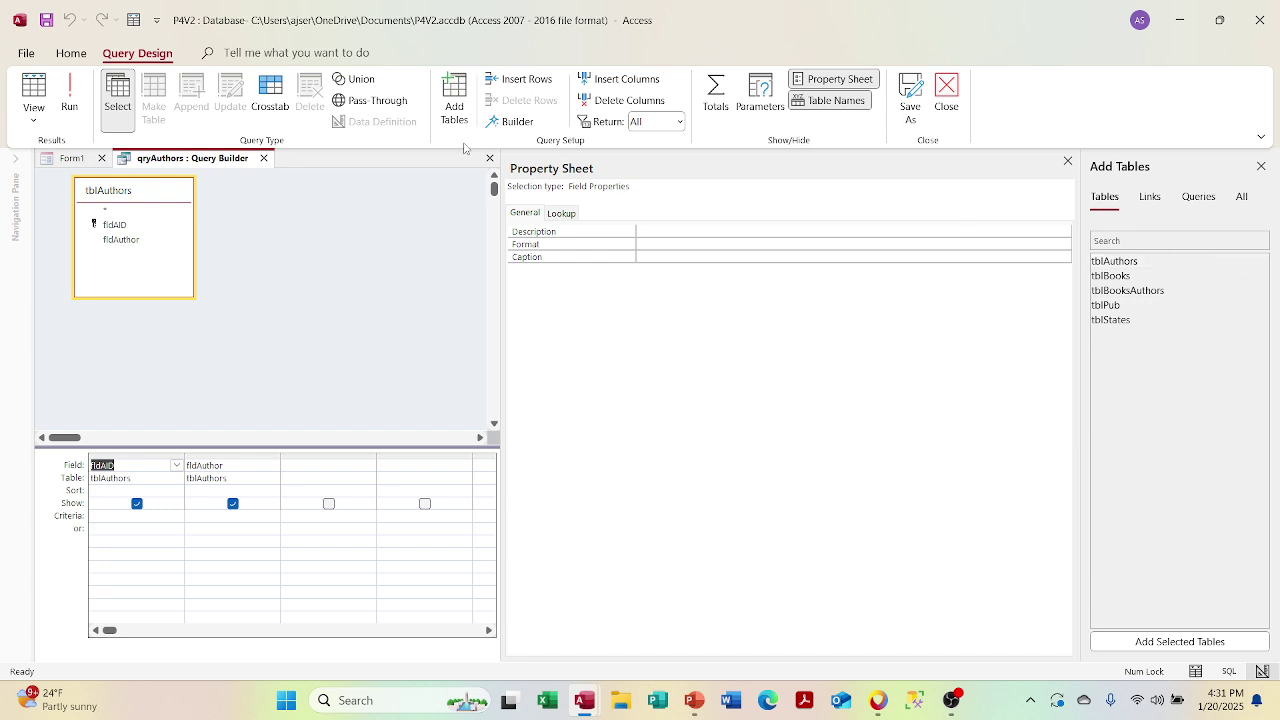
{"action": "left_click", "coordinate": [264, 159]}
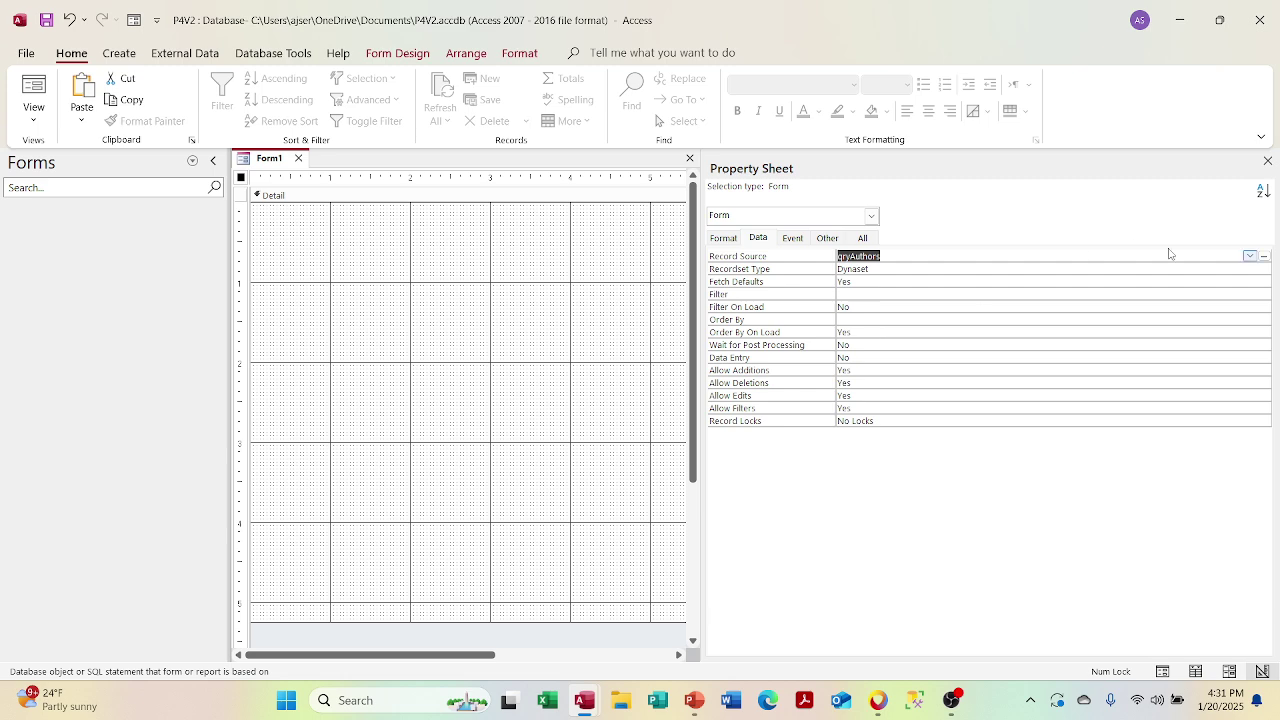
{"action": "left_click", "coordinate": [1266, 258]}
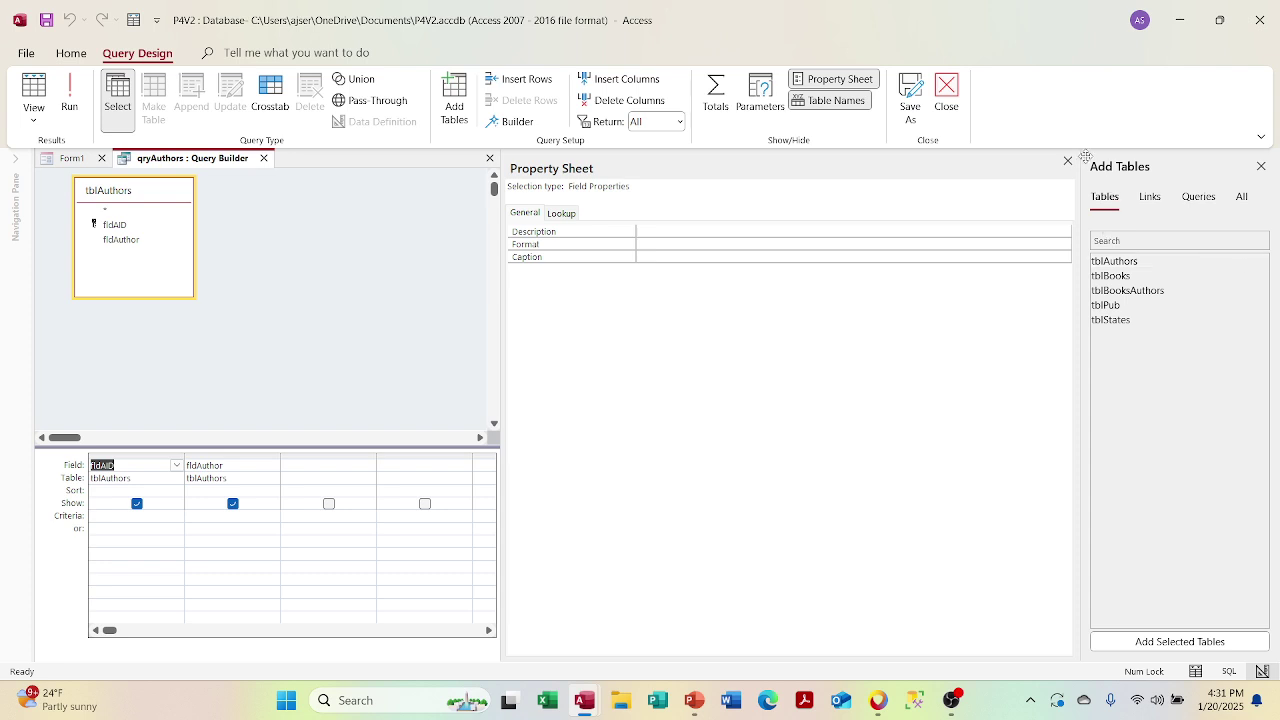
{"action": "left_click", "coordinate": [1068, 162]}
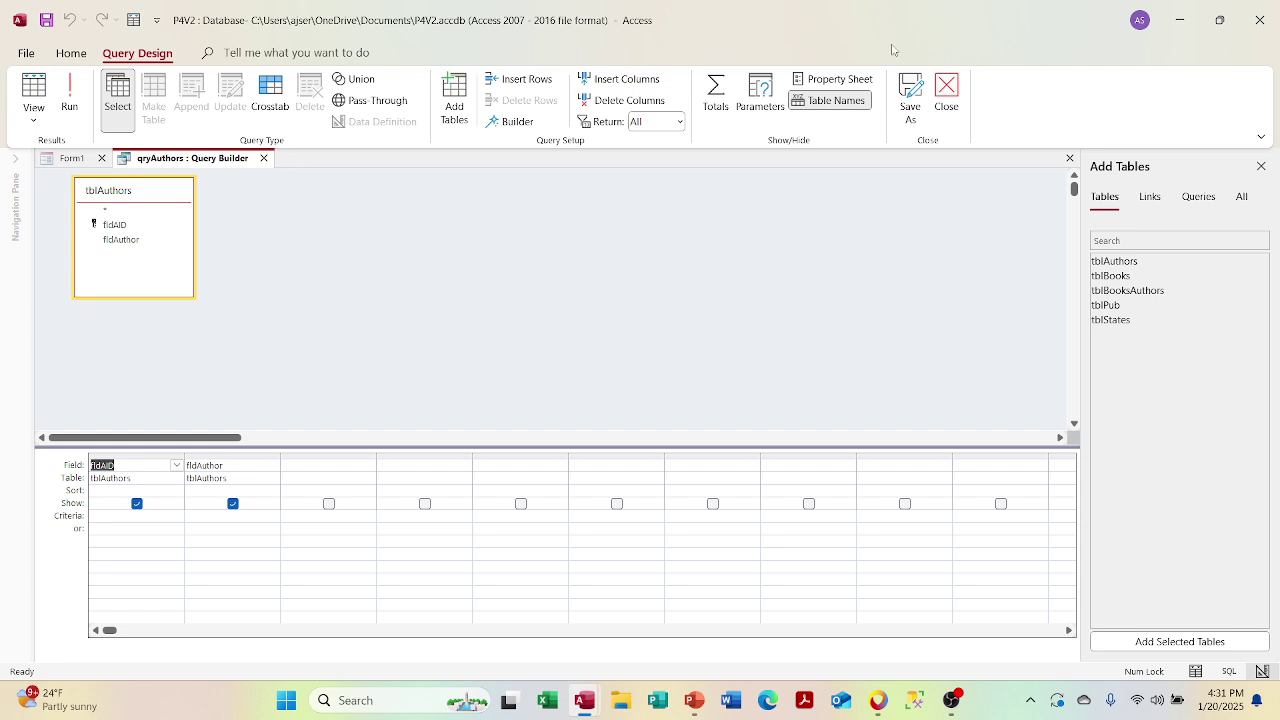
{"action": "left_click", "coordinate": [264, 158]}
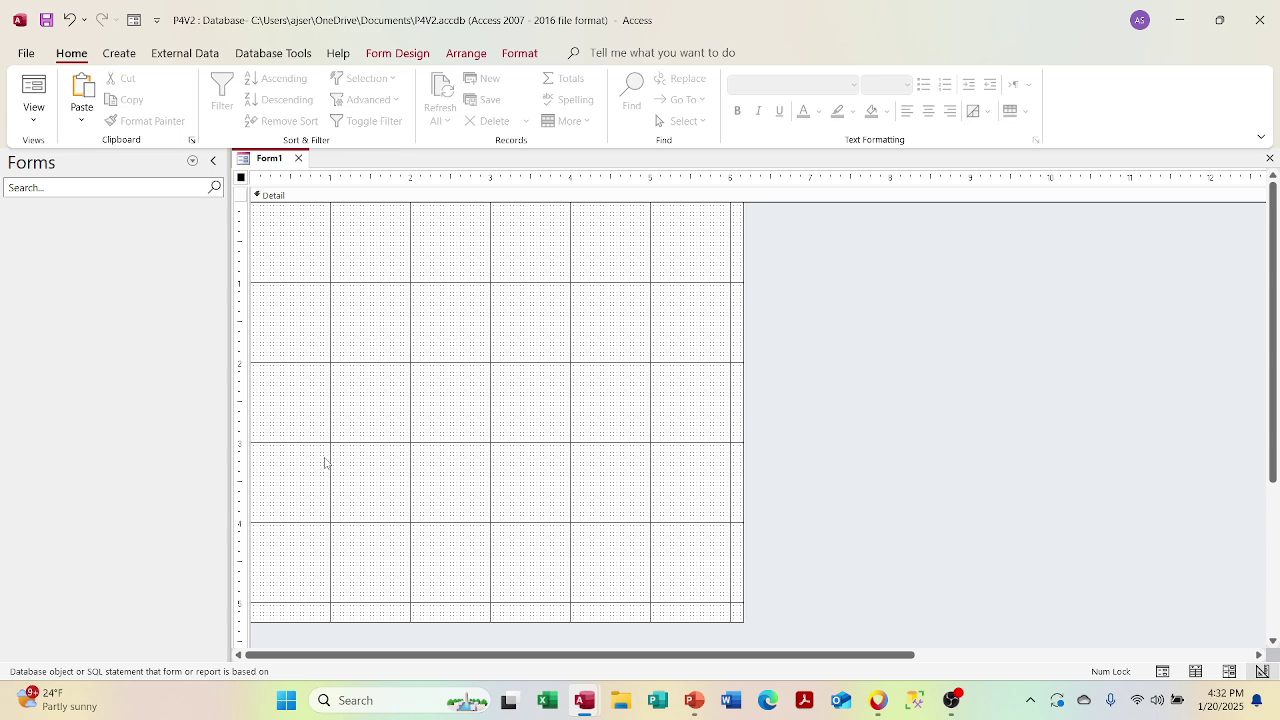
Step: Preview the new form in Form View and return to Design View
{"action": "right_click", "coordinate": [242, 184]}
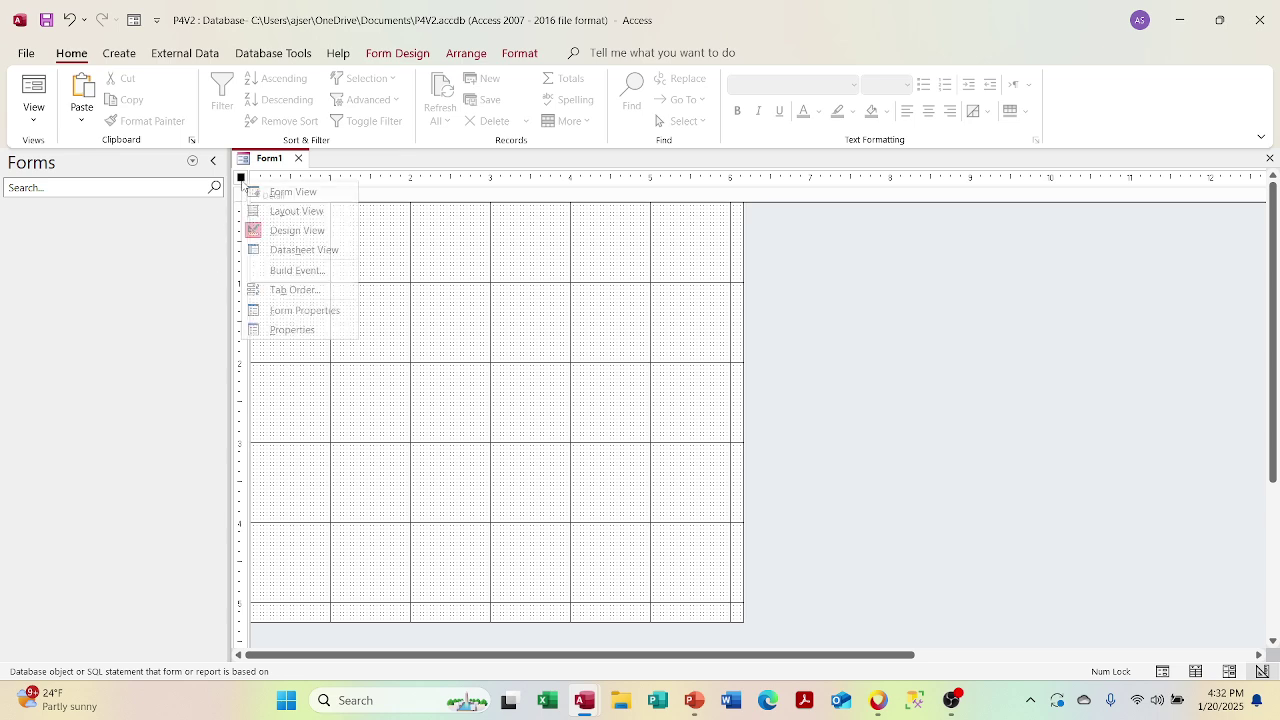
{"action": "left_click", "coordinate": [266, 193]}
{"action": "right_click", "coordinate": [280, 170]}
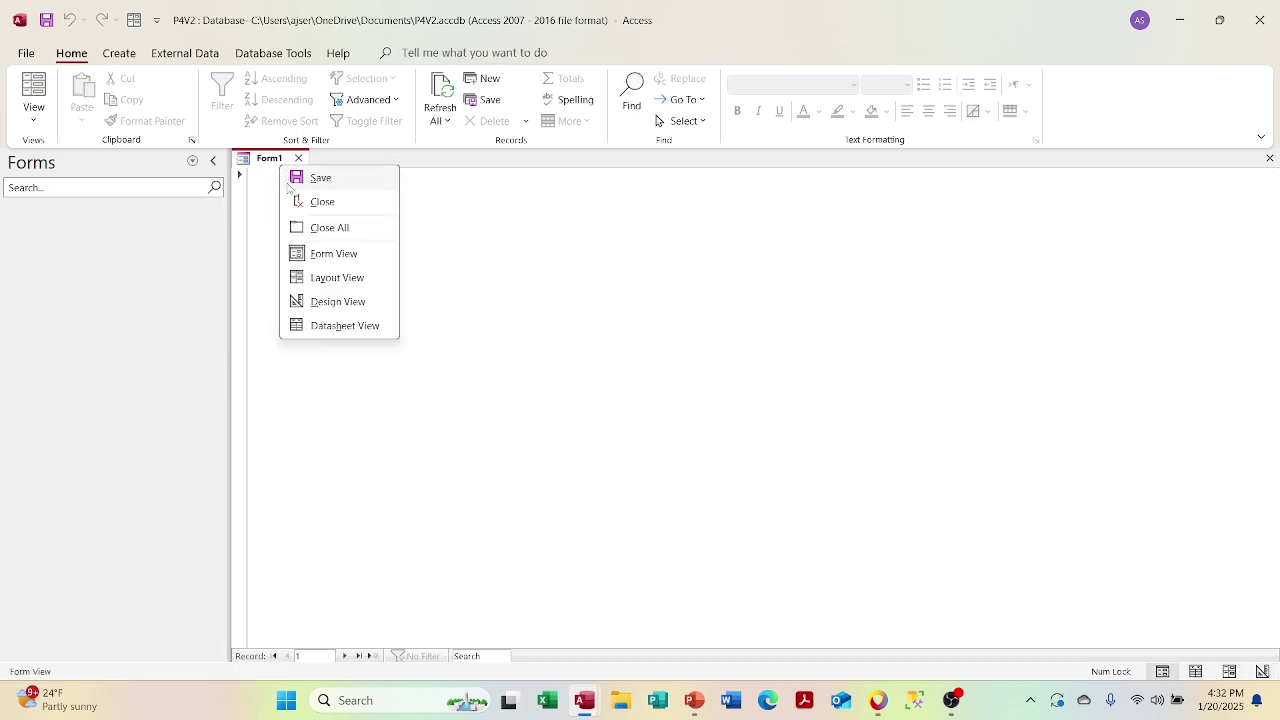
{"action": "left_click", "coordinate": [303, 300]}
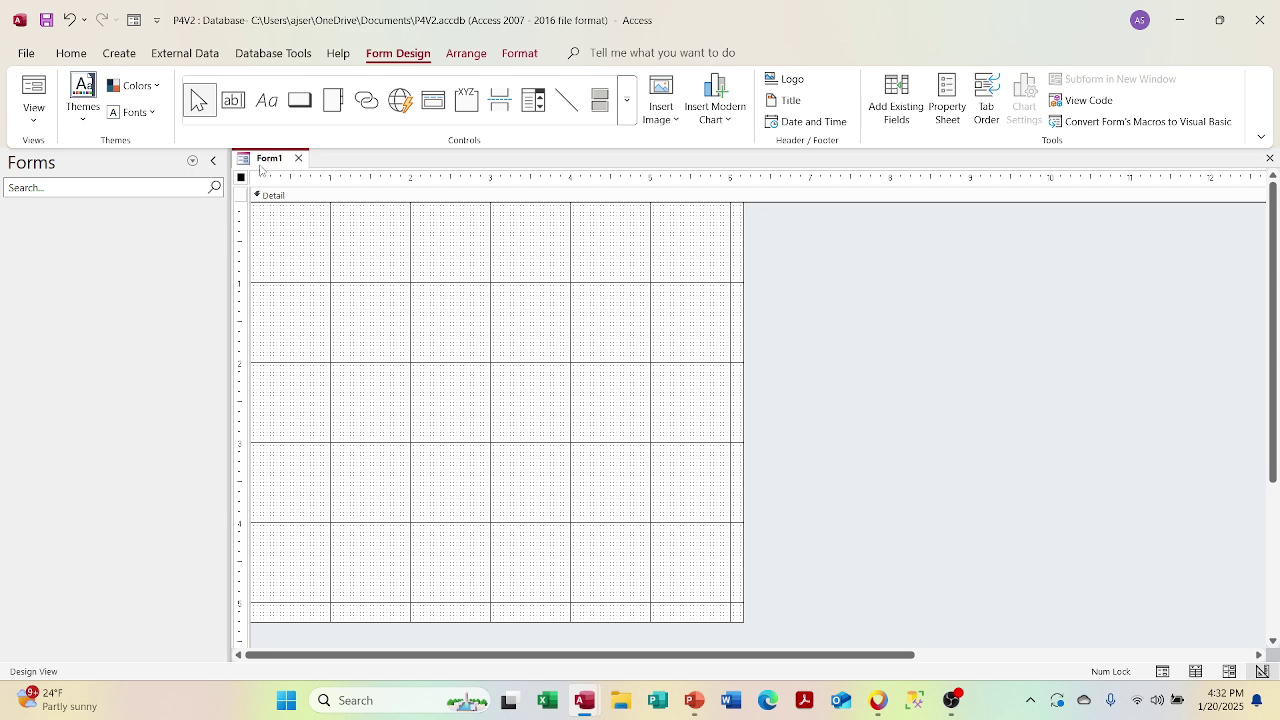
Step: Show the form's property sheet, and open qryAuthors in Design View from the navigation list filtered to queries
{"action": "right_click", "coordinate": [237, 190]}
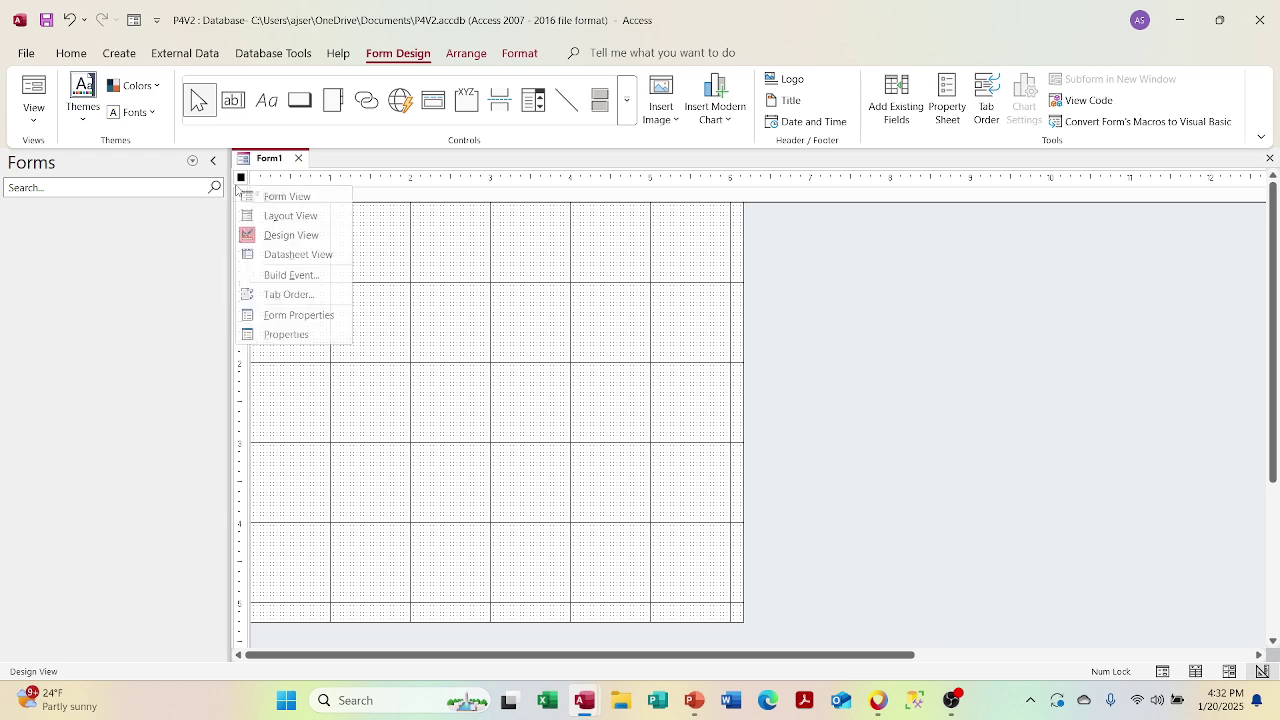
{"action": "left_click", "coordinate": [292, 338]}
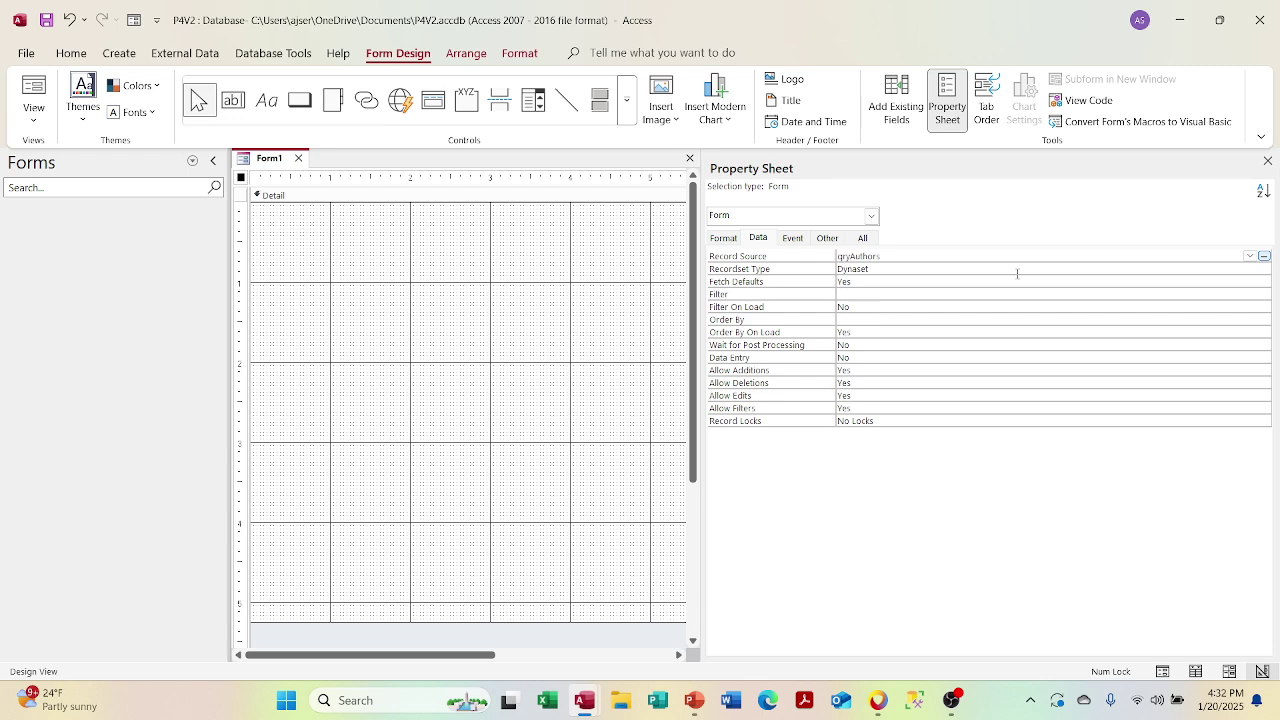
{"action": "left_click", "coordinate": [192, 160]}
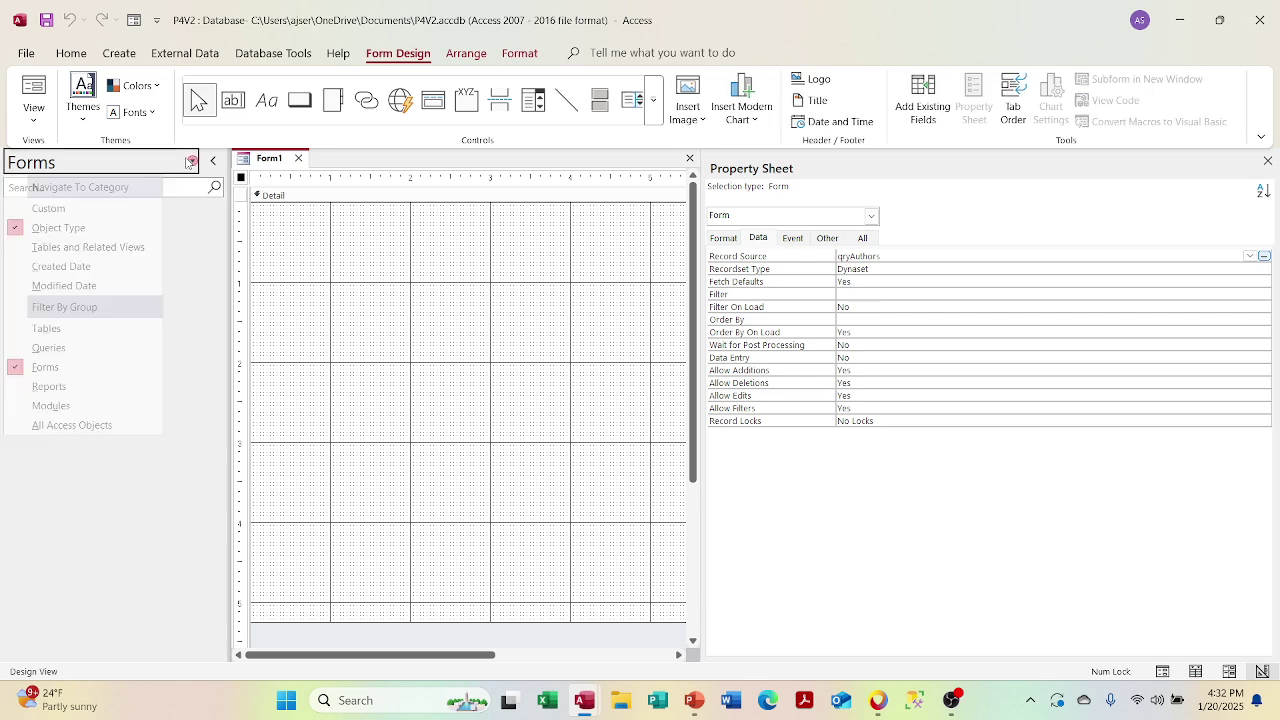
{"action": "left_click", "coordinate": [84, 350]}
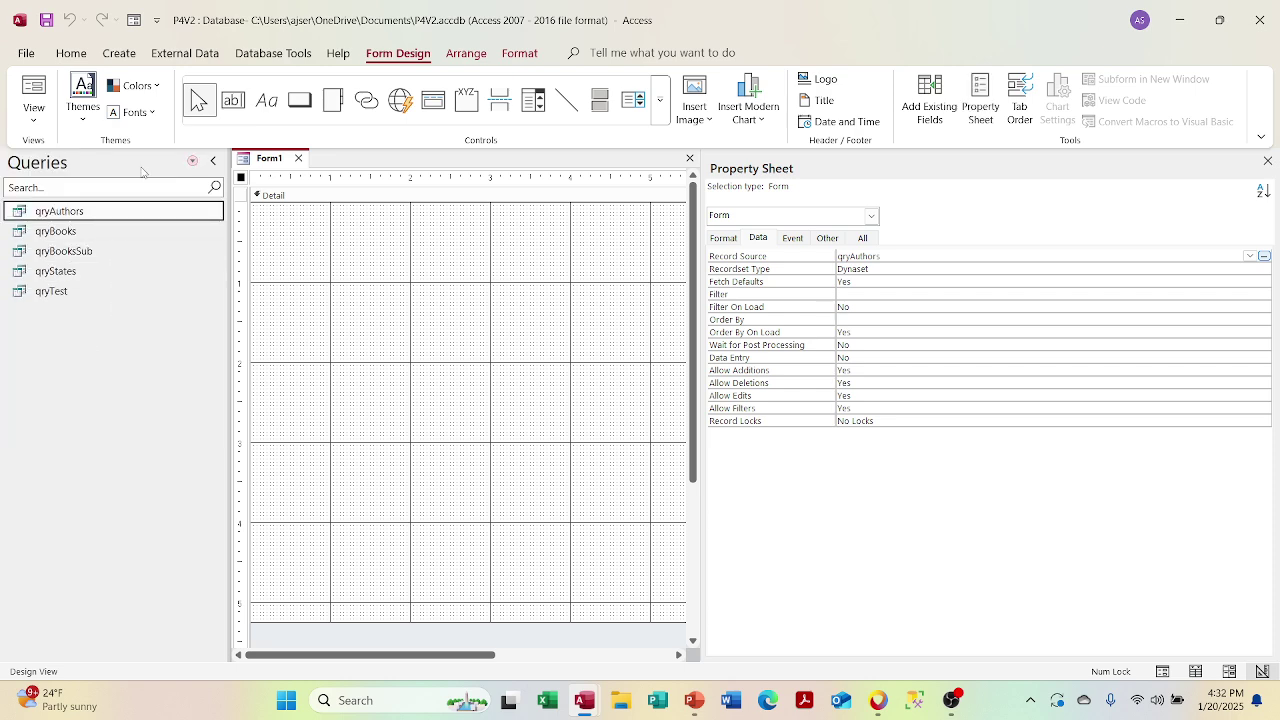
{"action": "right_click", "coordinate": [119, 221]}
{"action": "left_click", "coordinate": [160, 251]}
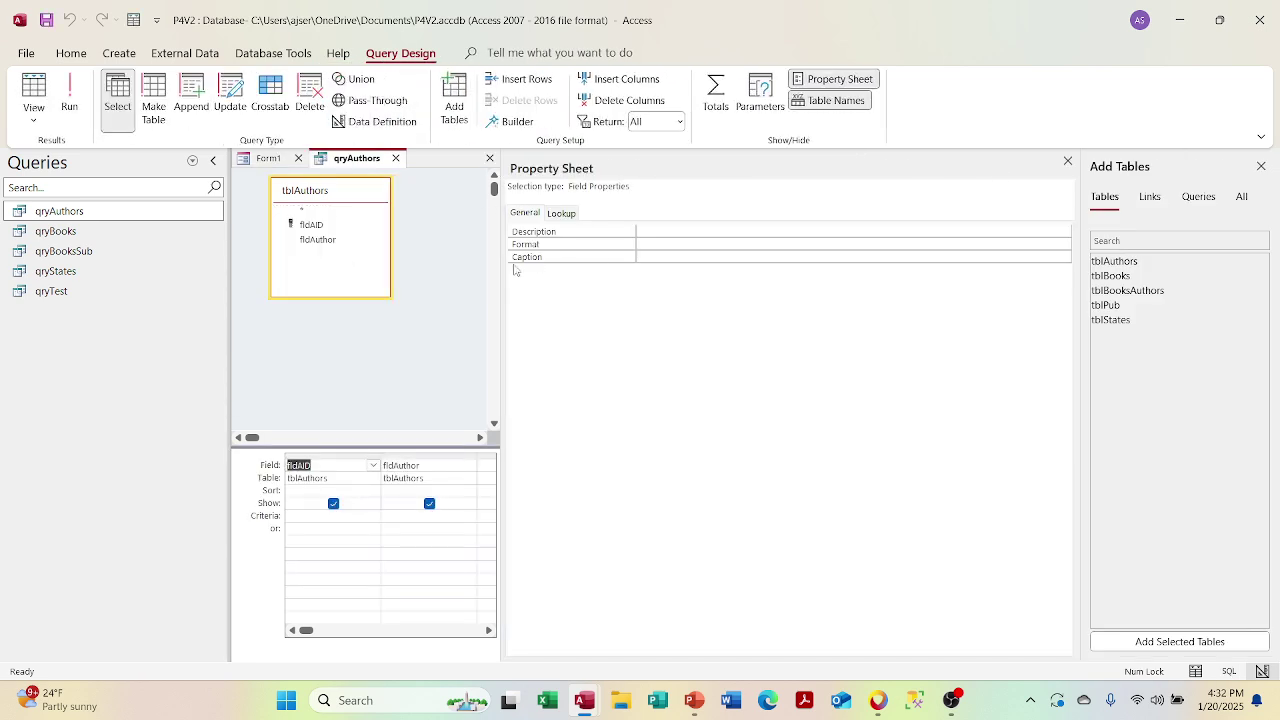
Step: Copy the complete SQL statement of qryAuthors from its SQL View and close the query without saving changes
{"action": "right_click", "coordinate": [359, 163]}
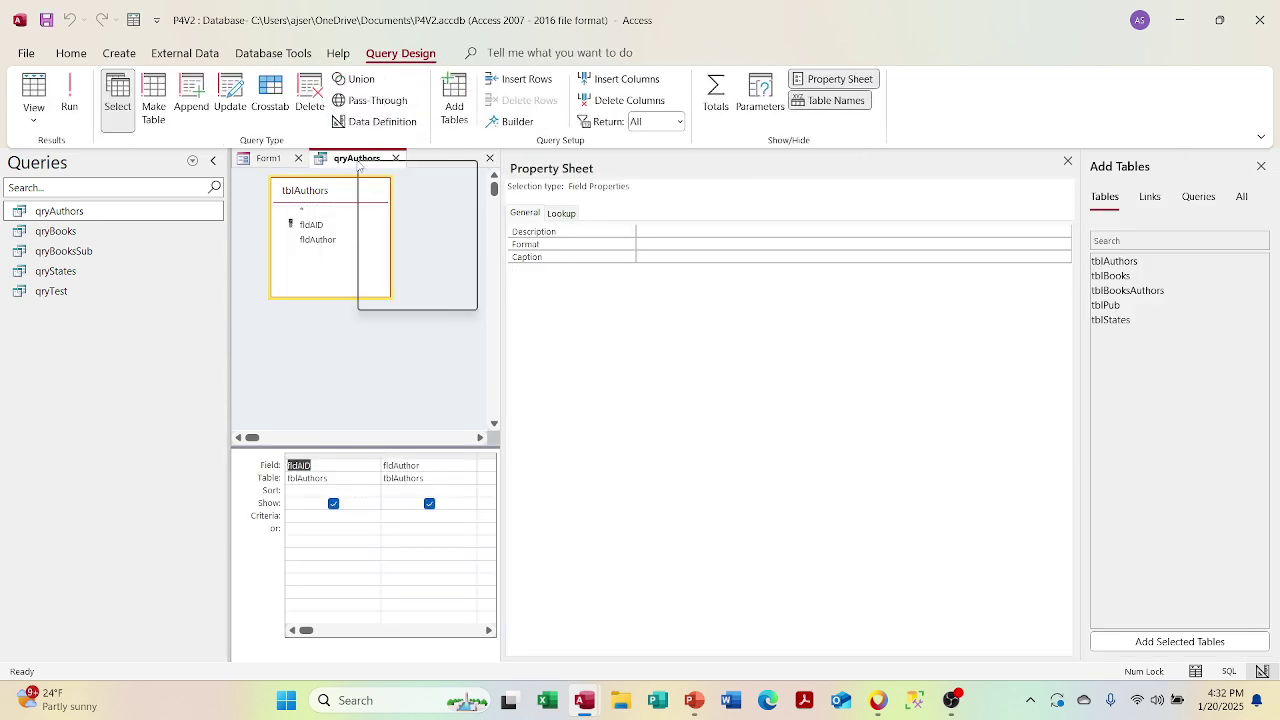
{"action": "left_click", "coordinate": [33, 118]}
{"action": "left_click", "coordinate": [75, 187]}
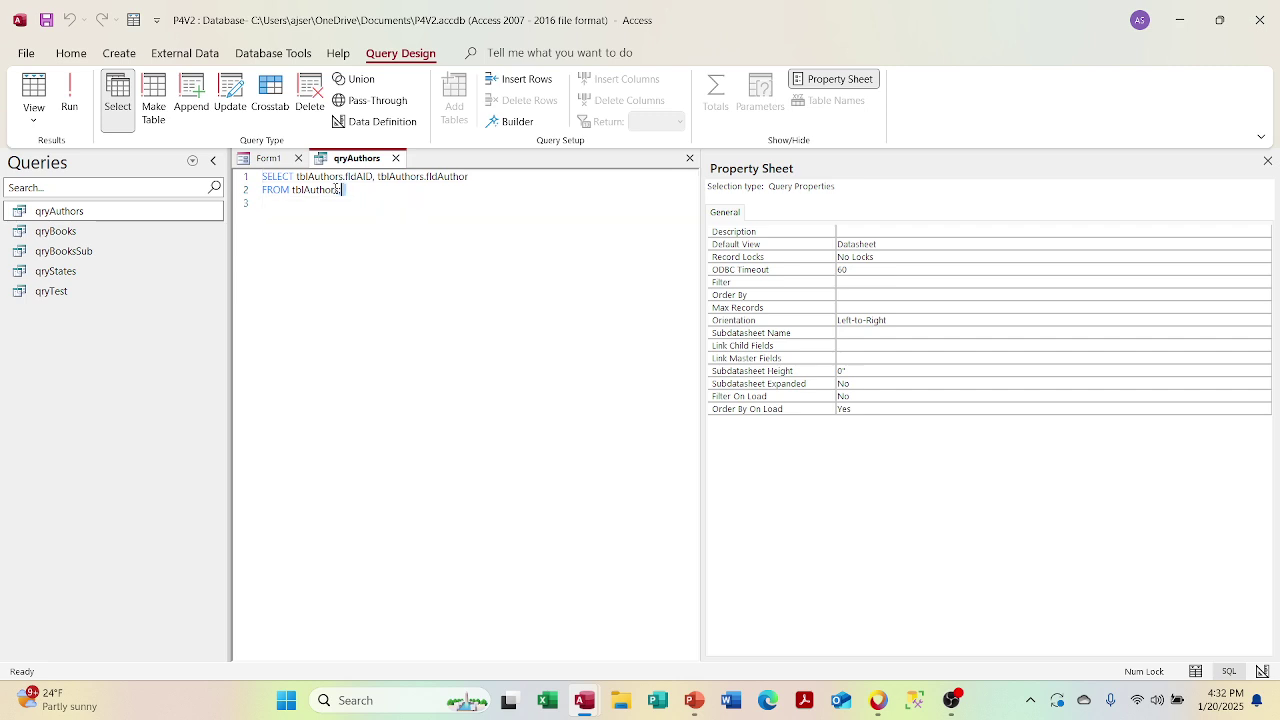
{"action": "left_click_drag", "start_coordinate": [337, 189], "coordinate": [243, 183]}
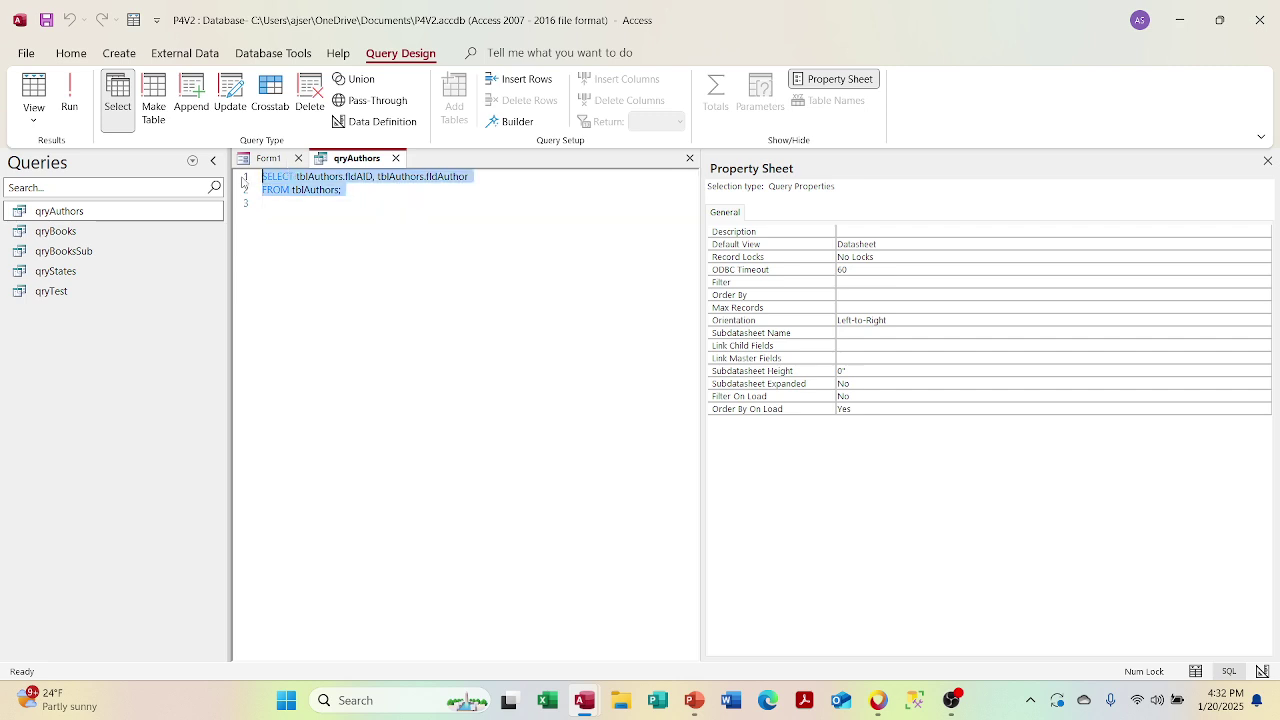
{"action": "left_click", "coordinate": [690, 159]}
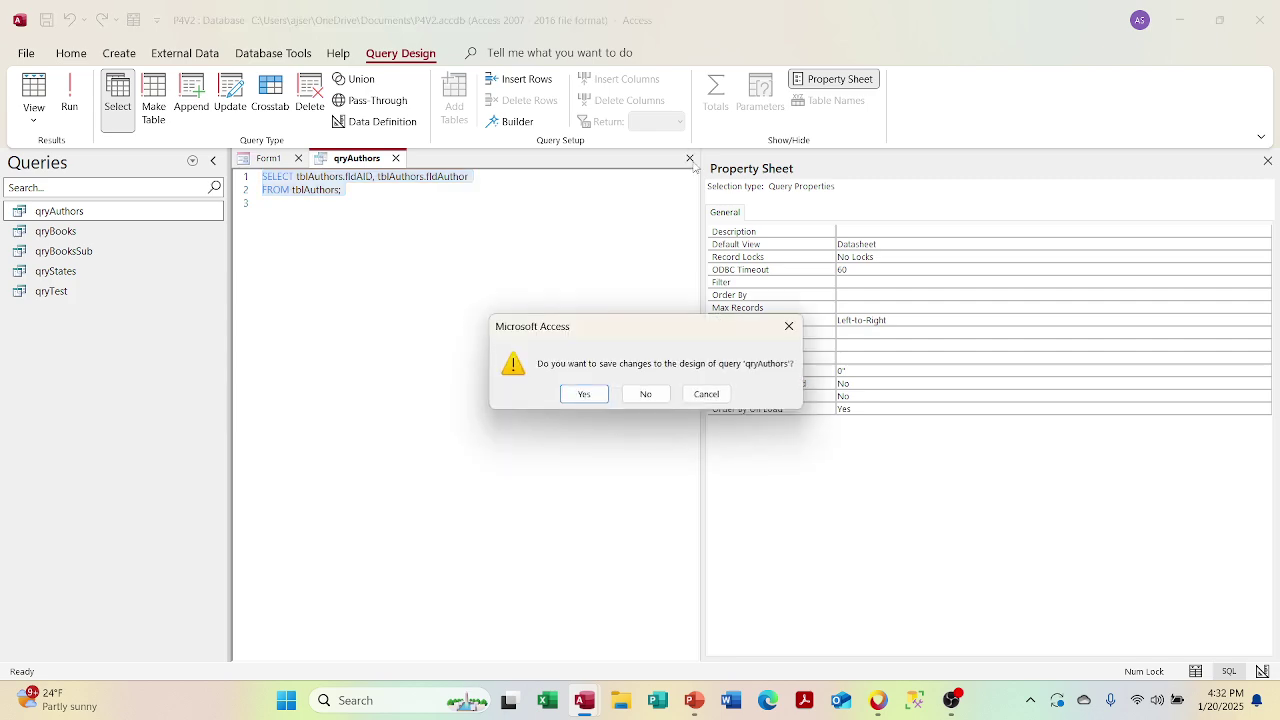
{"action": "left_click", "coordinate": [658, 393]}
Step: Replace the form's Record Source with the copied statement SELECT tblAuthors.fldAID, tblAuthors.fldAuthor
{"action": "left_click", "coordinate": [914, 257]}
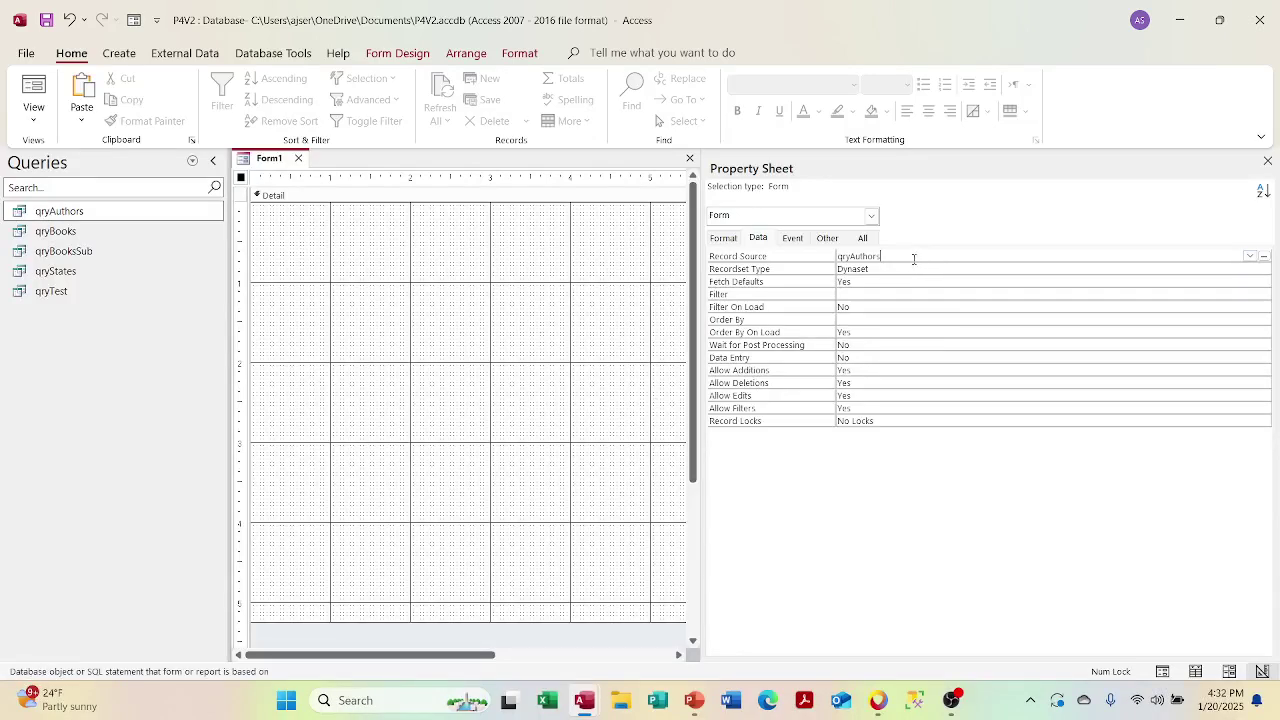
{"action": "left_click", "coordinate": [793, 258]}
{"action": "key", "text": "ctrl+v"}
{"action": "left_click", "coordinate": [883, 319]}
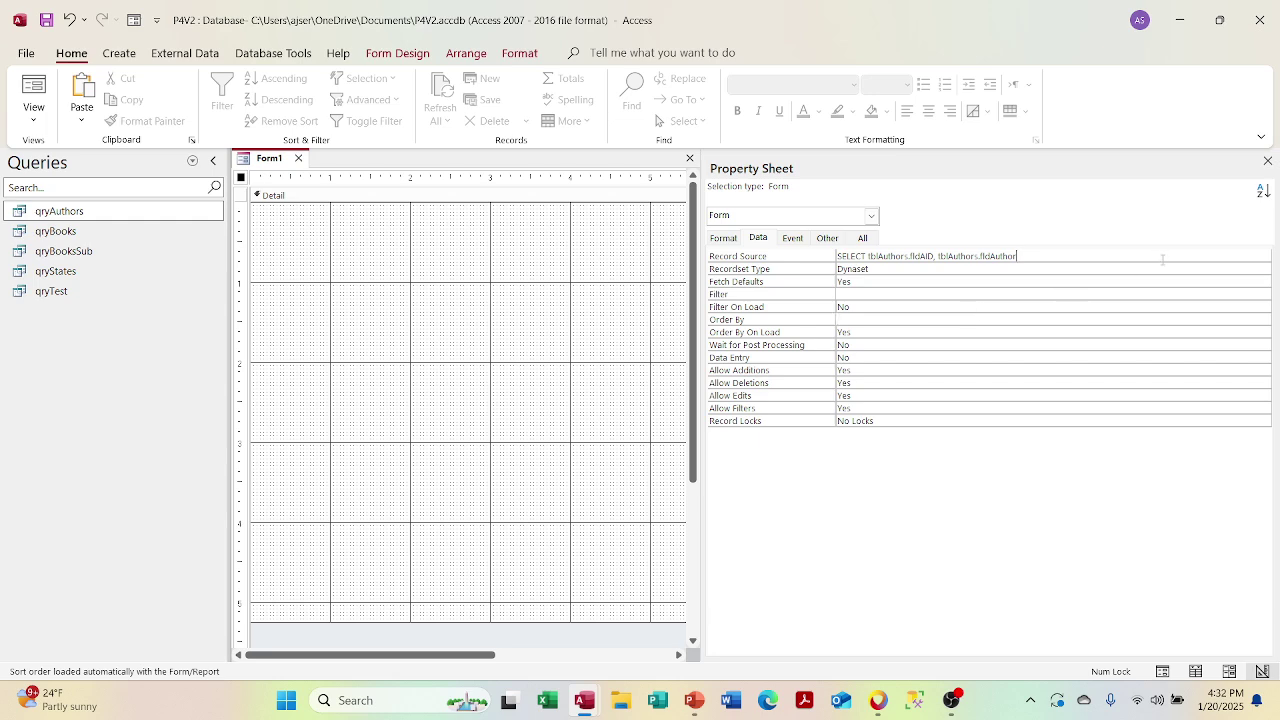
Step: Examine the form's SQL record source in the Query Builder and close it again
{"action": "left_click", "coordinate": [1223, 257]}
{"action": "left_click", "coordinate": [1264, 256]}
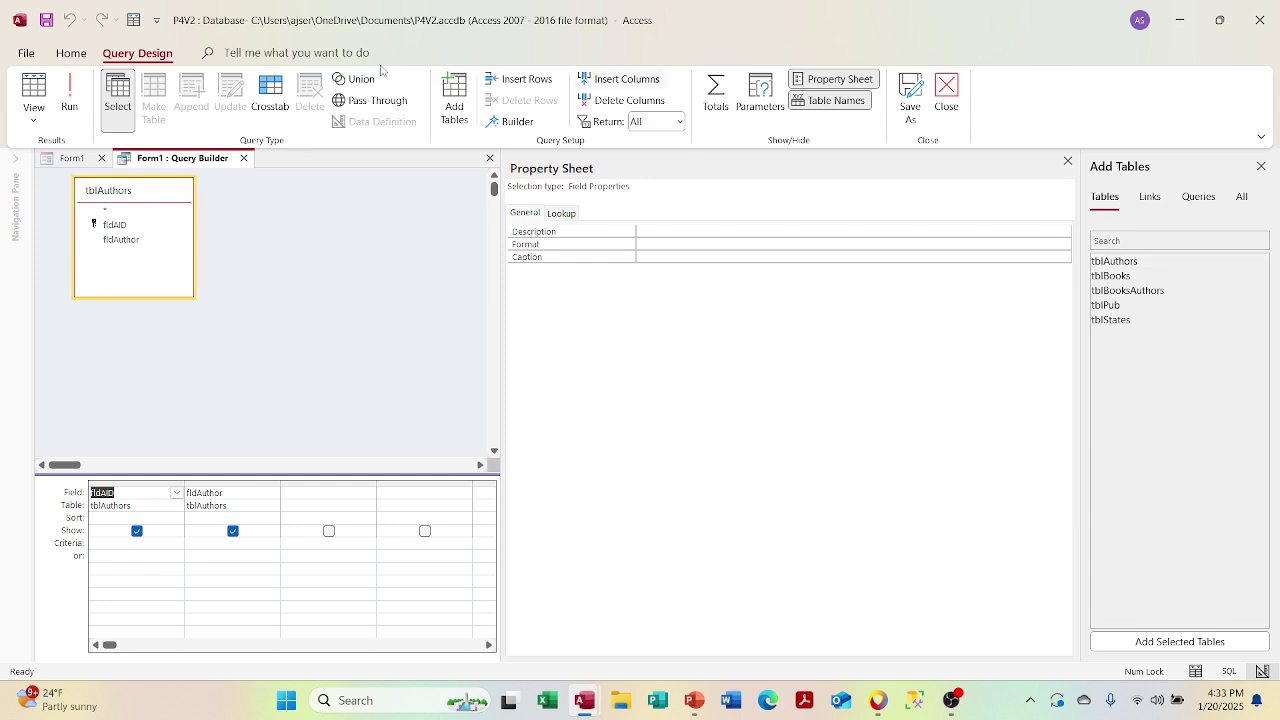
{"action": "left_click", "coordinate": [242, 158]}
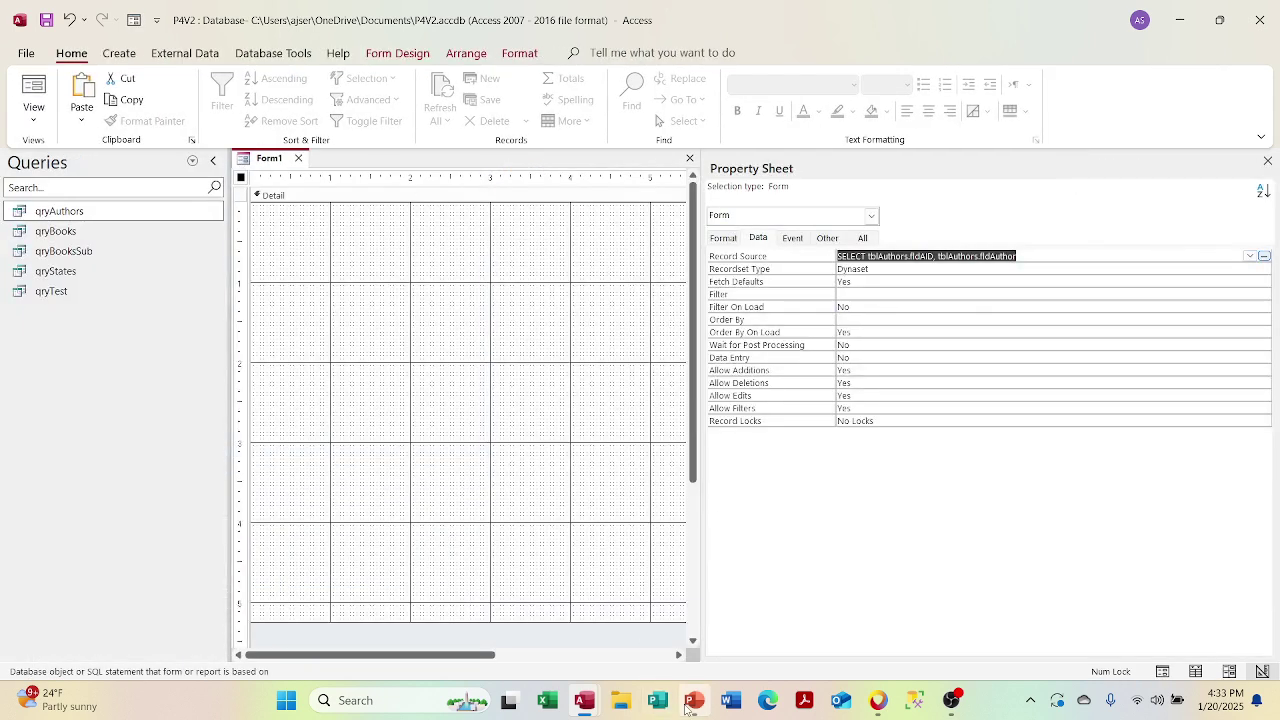
Step: Switch to PowerPoint and view the slide on query uses and query types
{"action": "left_click", "coordinate": [695, 705]}
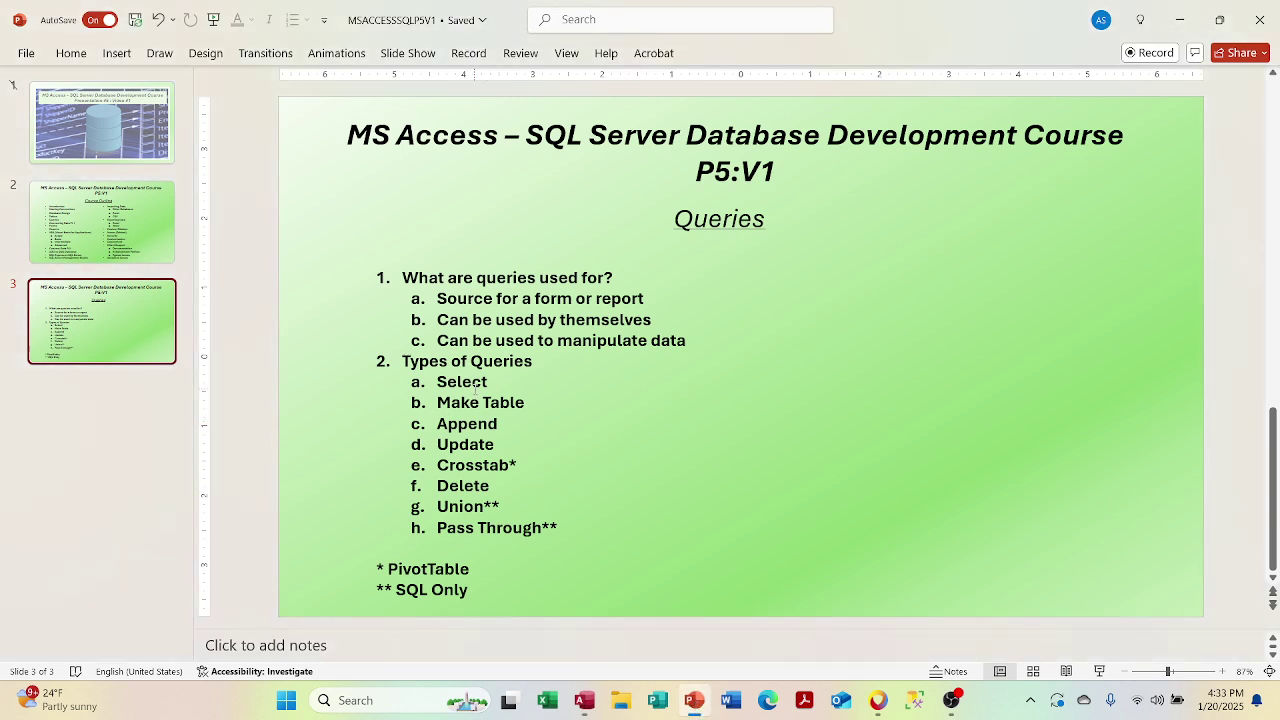
{"action": "left_click", "coordinate": [657, 700]}
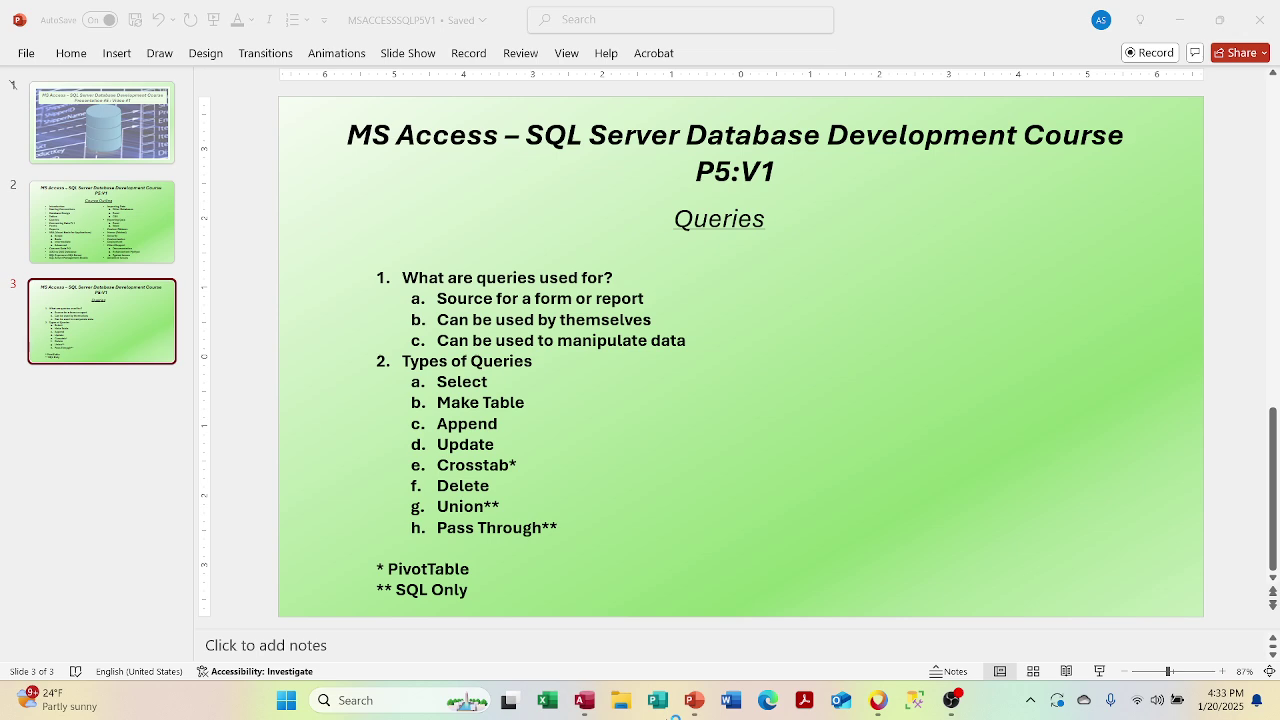
{"action": "key", "text": "Return"}
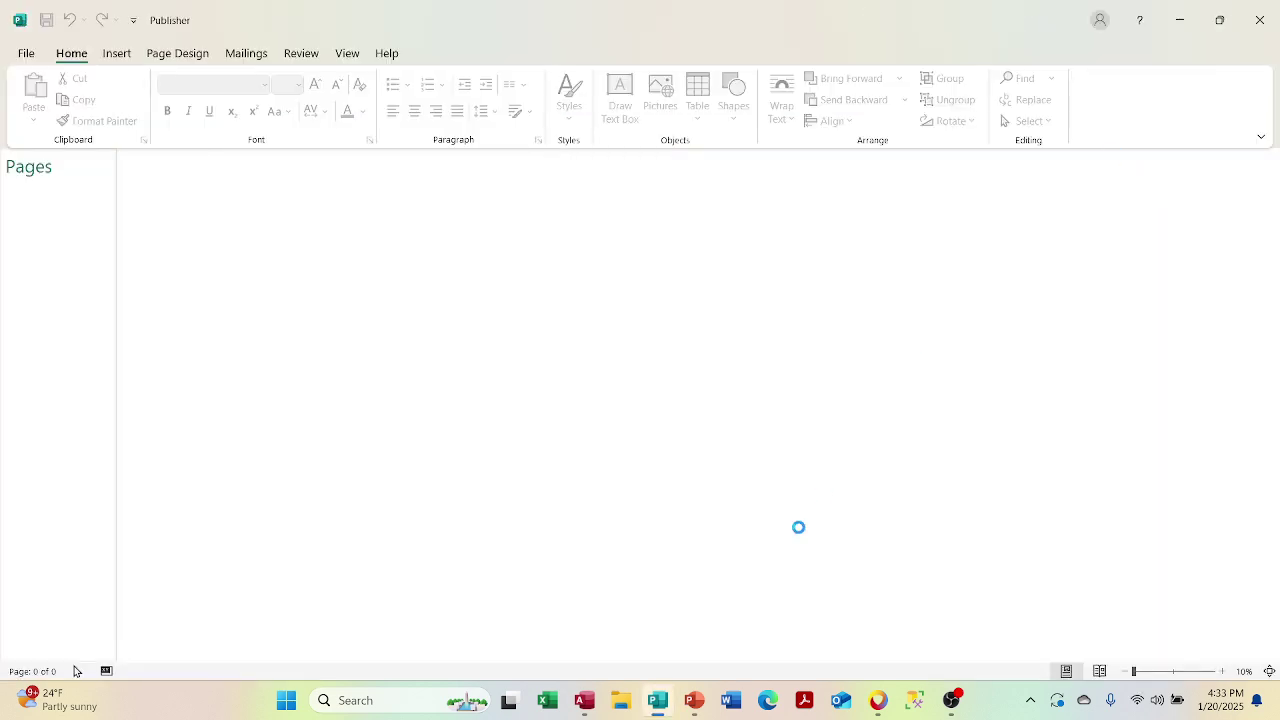
{"action": "left_click", "coordinate": [657, 700]}
Step: Close the Visual Basic editor window of P4V2 and return to the form design in Access
{"action": "mouse_move", "coordinate": [587, 700]}
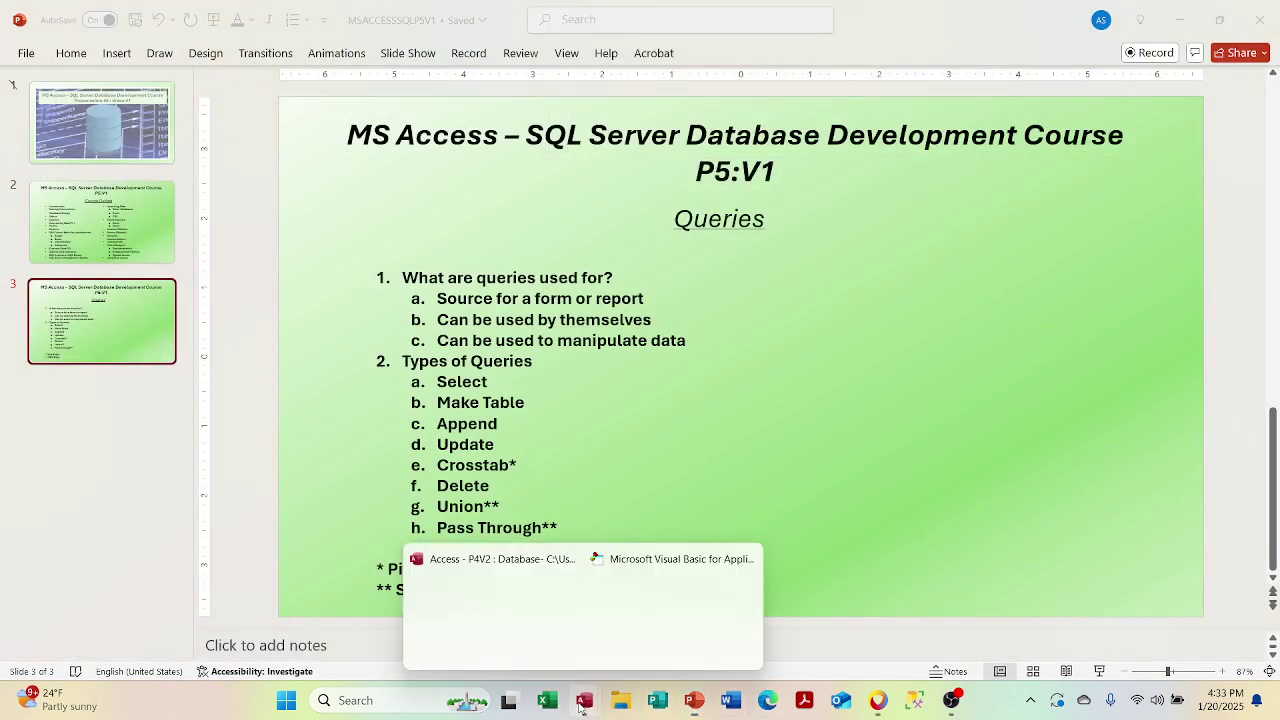
{"action": "left_click", "coordinate": [634, 632]}
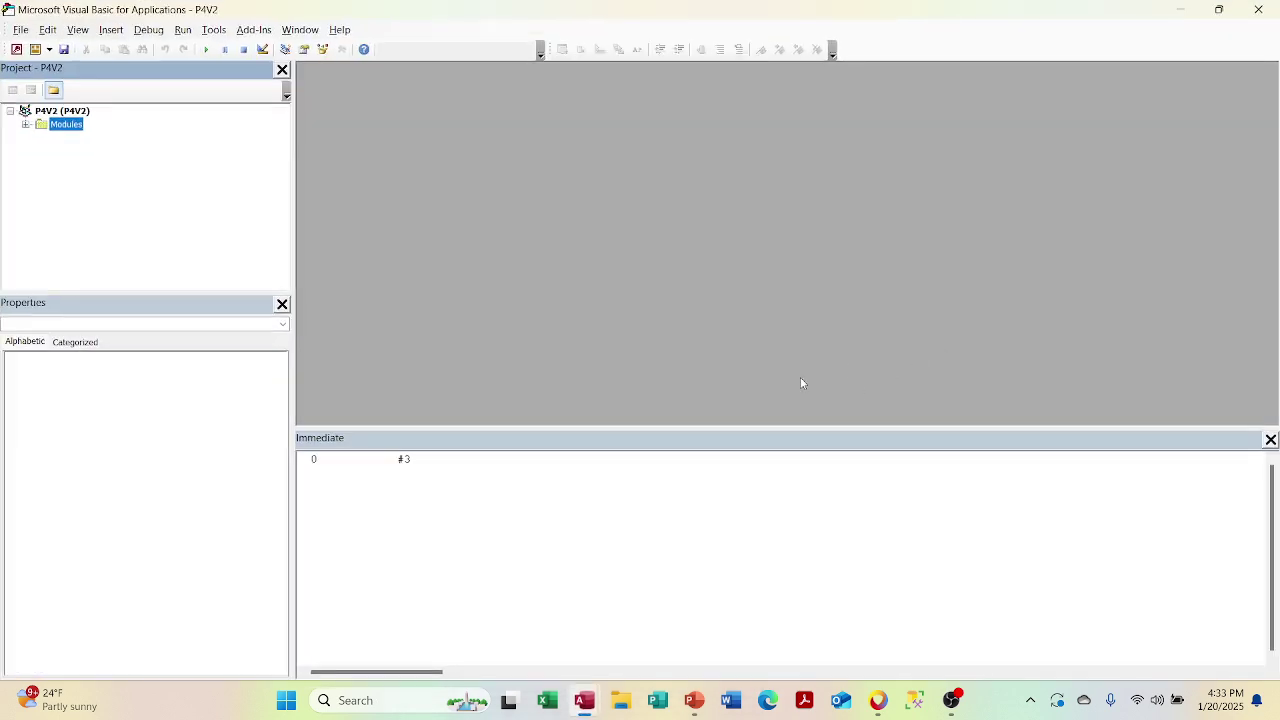
{"action": "left_click", "coordinate": [1272, 8]}
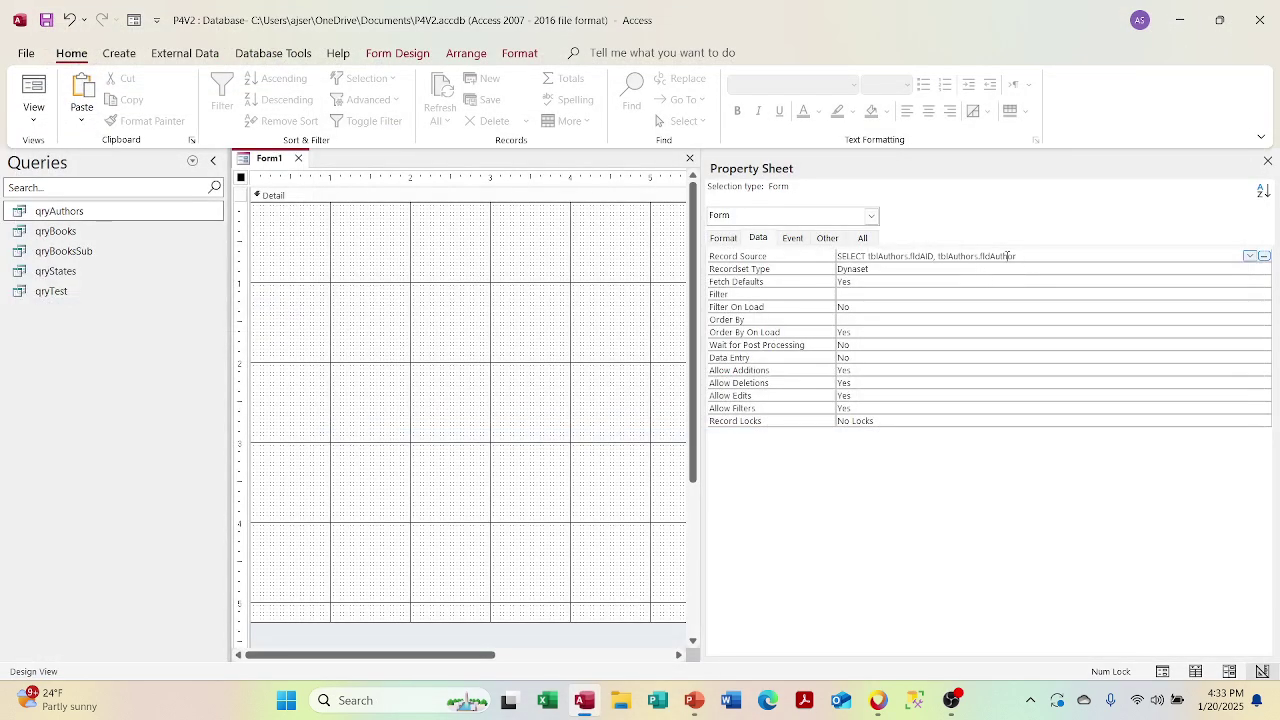
Step: Set the form's Record Source back to the qryAuthors query and close the property sheet
{"action": "left_click", "coordinate": [1249, 256]}
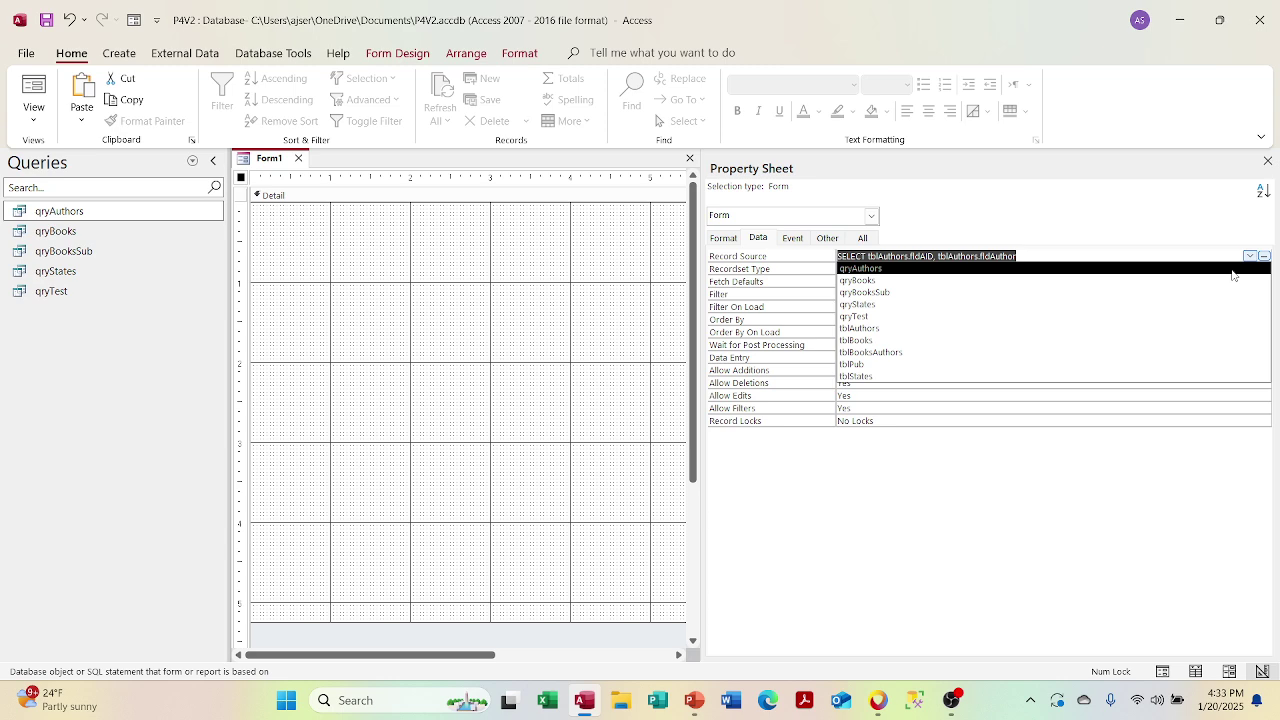
{"action": "left_click", "coordinate": [1232, 266]}
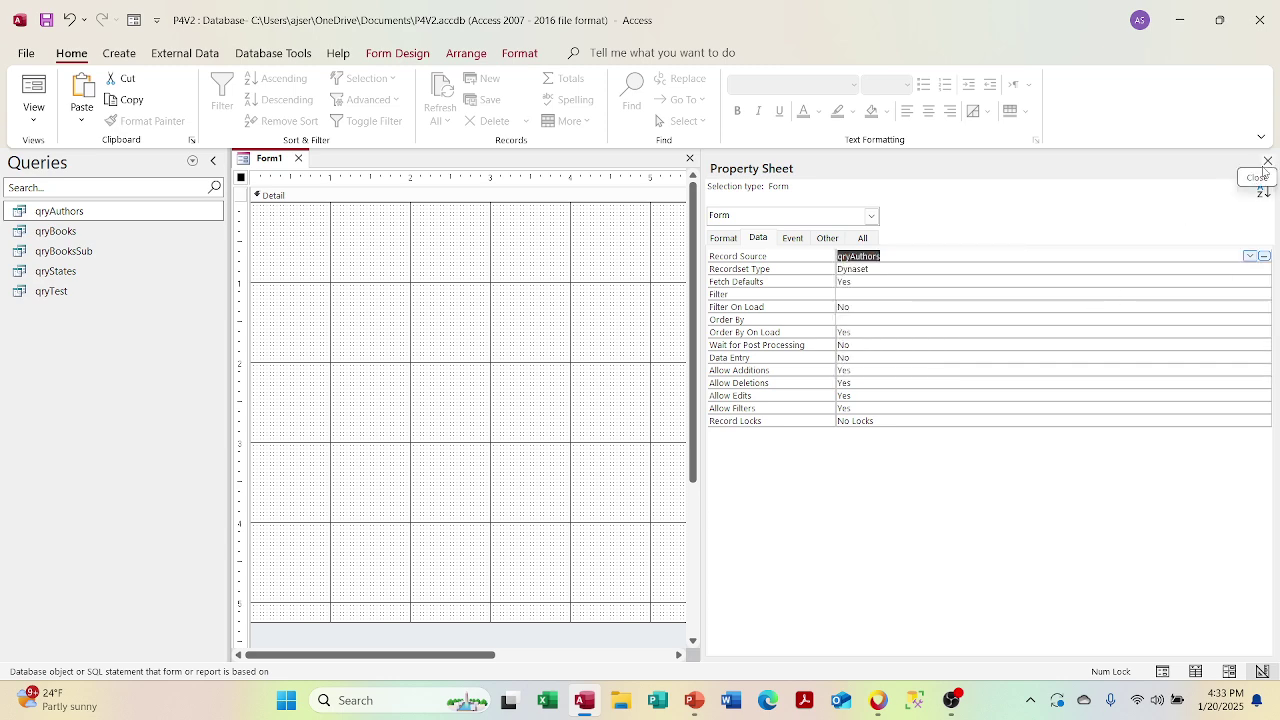
{"action": "left_click", "coordinate": [1267, 161]}
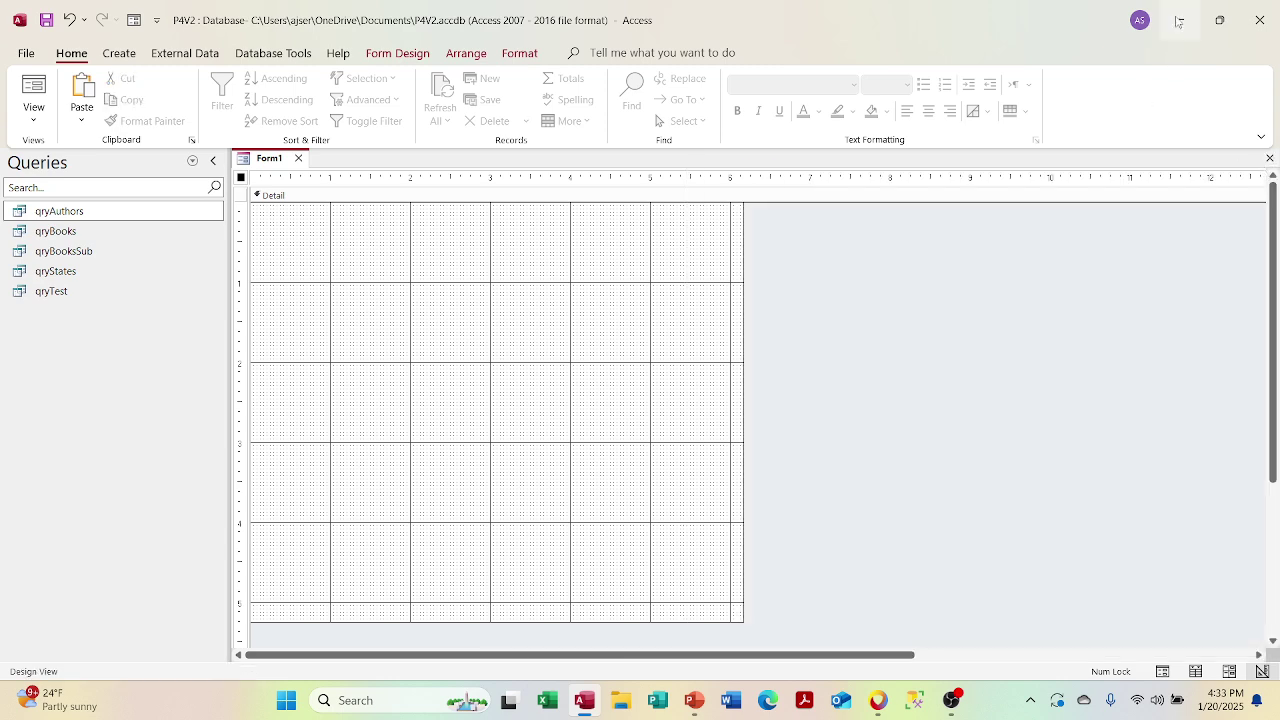
Step: Minimize Access to return to the Queries slide in PowerPoint
{"action": "left_click", "coordinate": [1180, 20]}
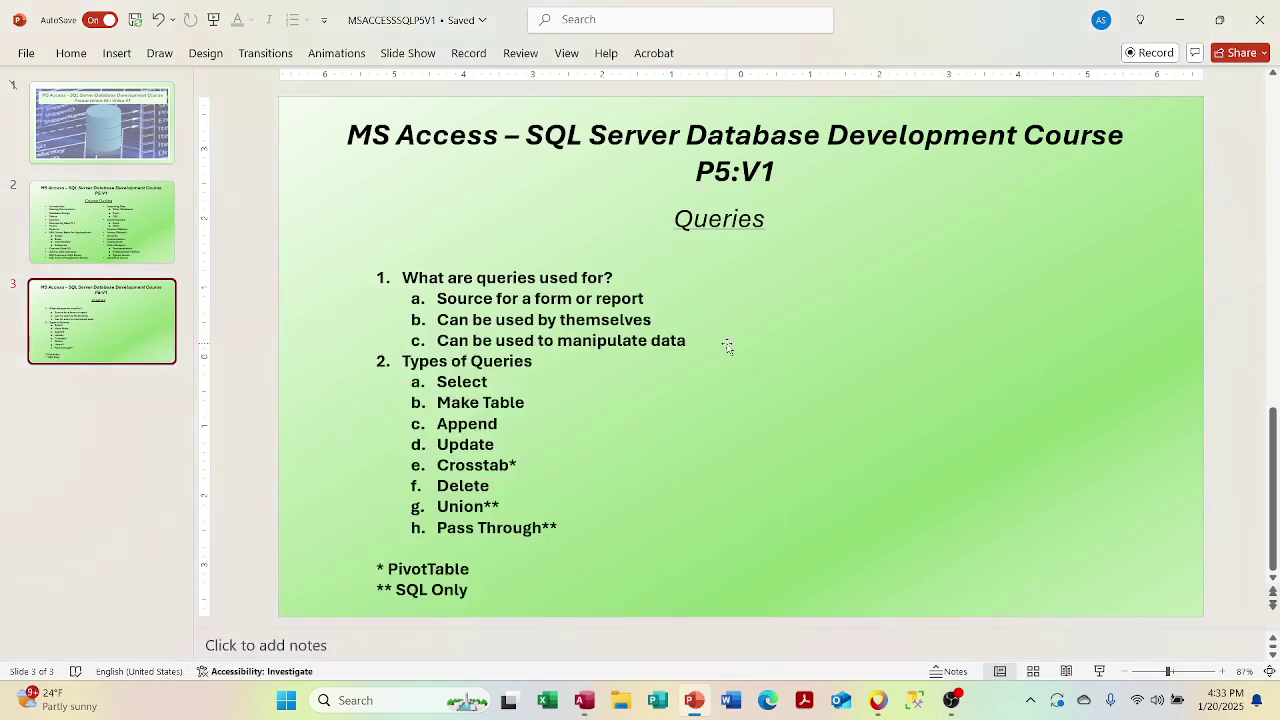
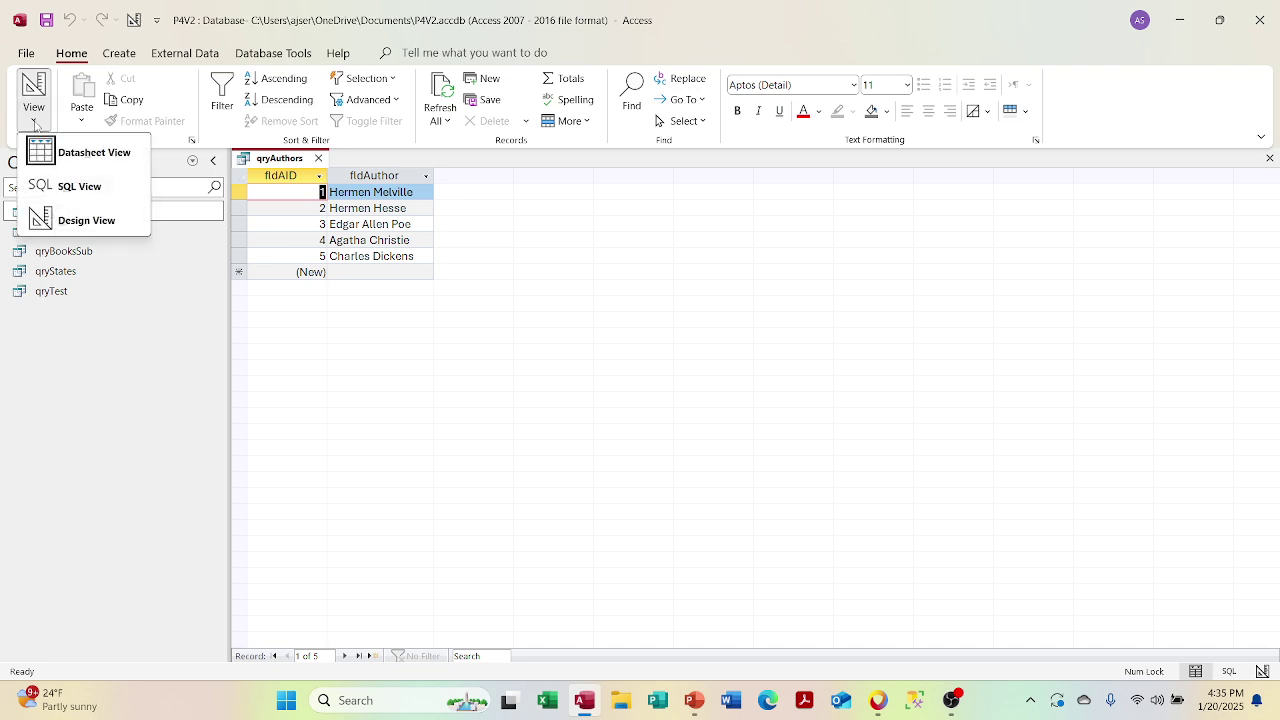
Step: View the qryAuthors query in Design View, SQL View and Datasheet View in turn
{"action": "left_click", "coordinate": [64, 214]}
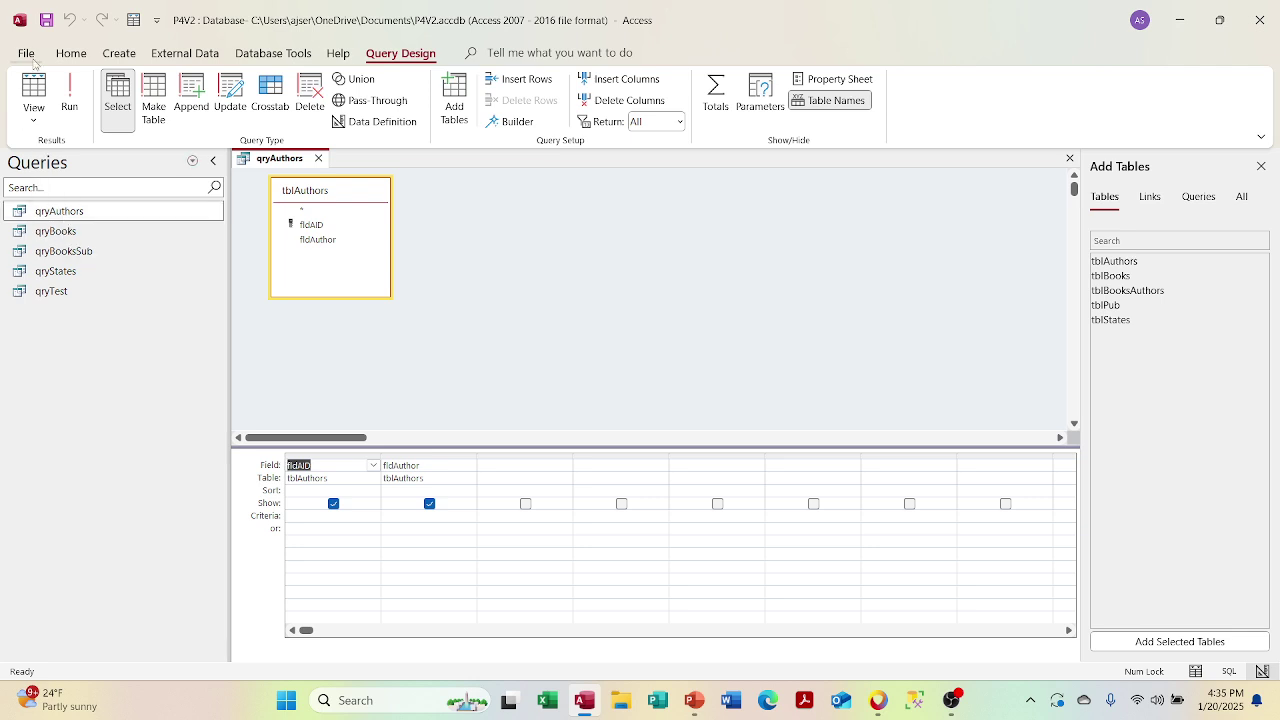
{"action": "left_click", "coordinate": [35, 124]}
{"action": "left_click", "coordinate": [41, 188]}
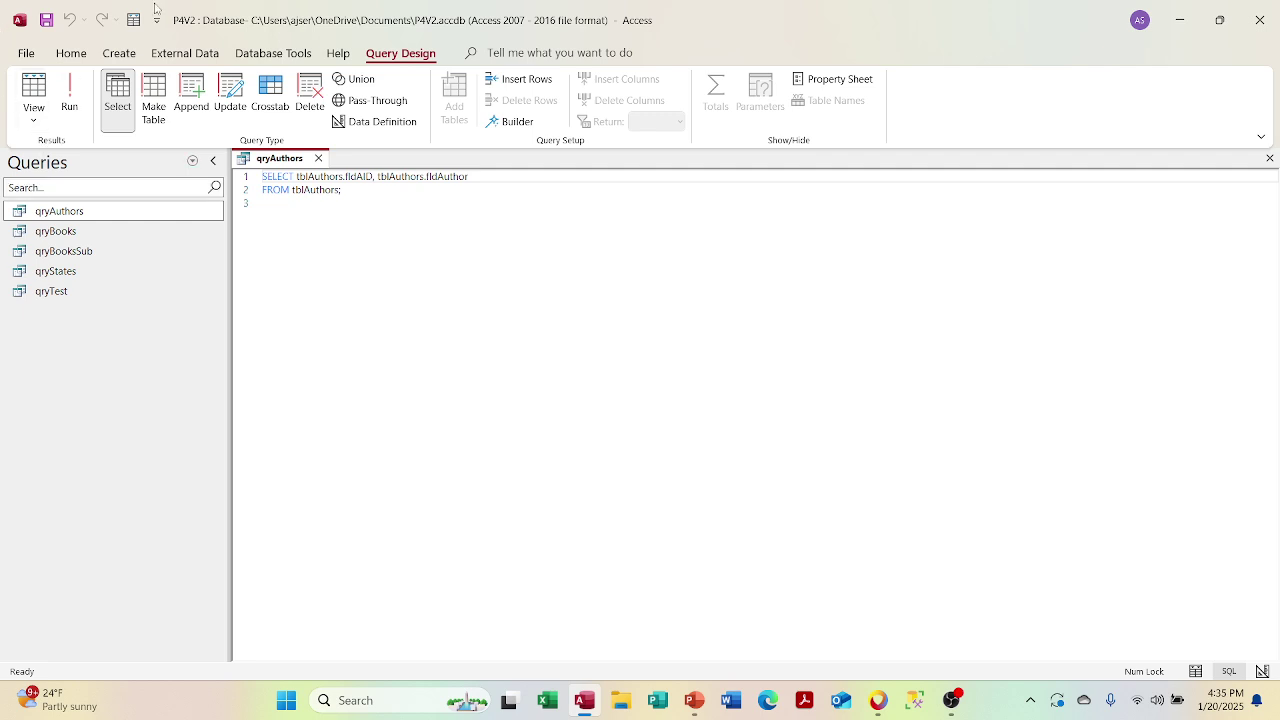
{"action": "right_click", "coordinate": [262, 165]}
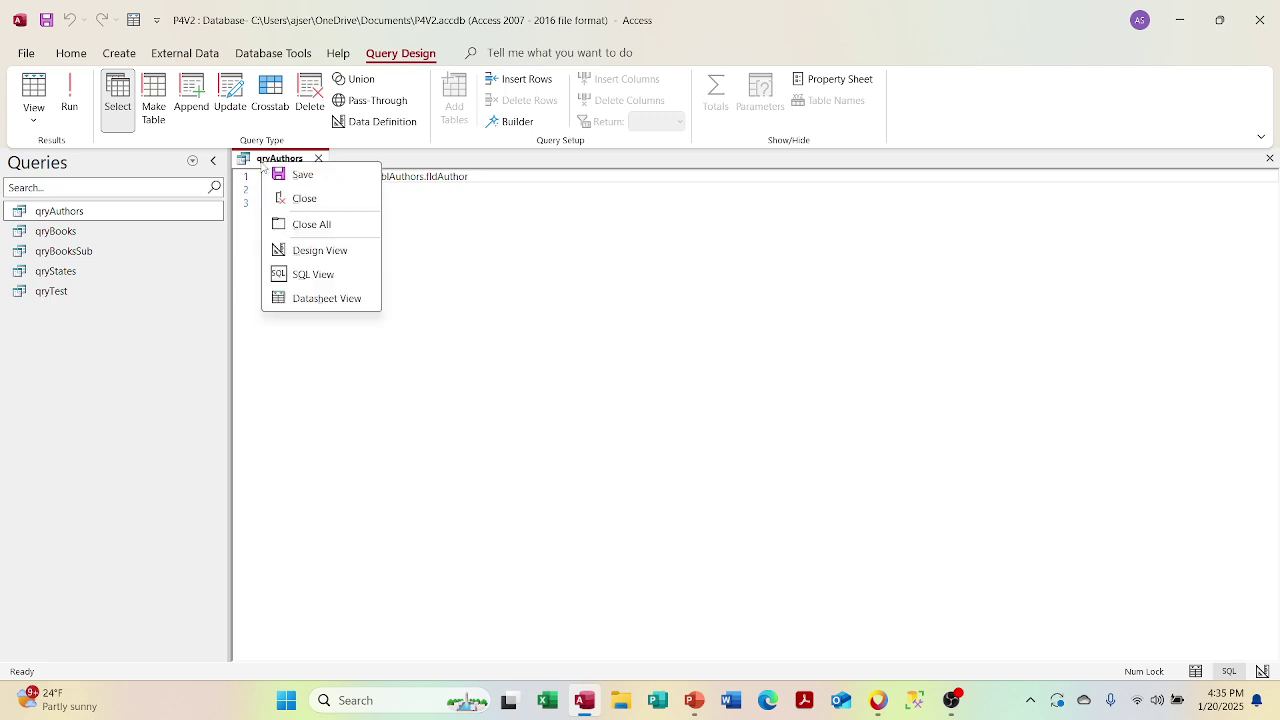
{"action": "left_click", "coordinate": [45, 117]}
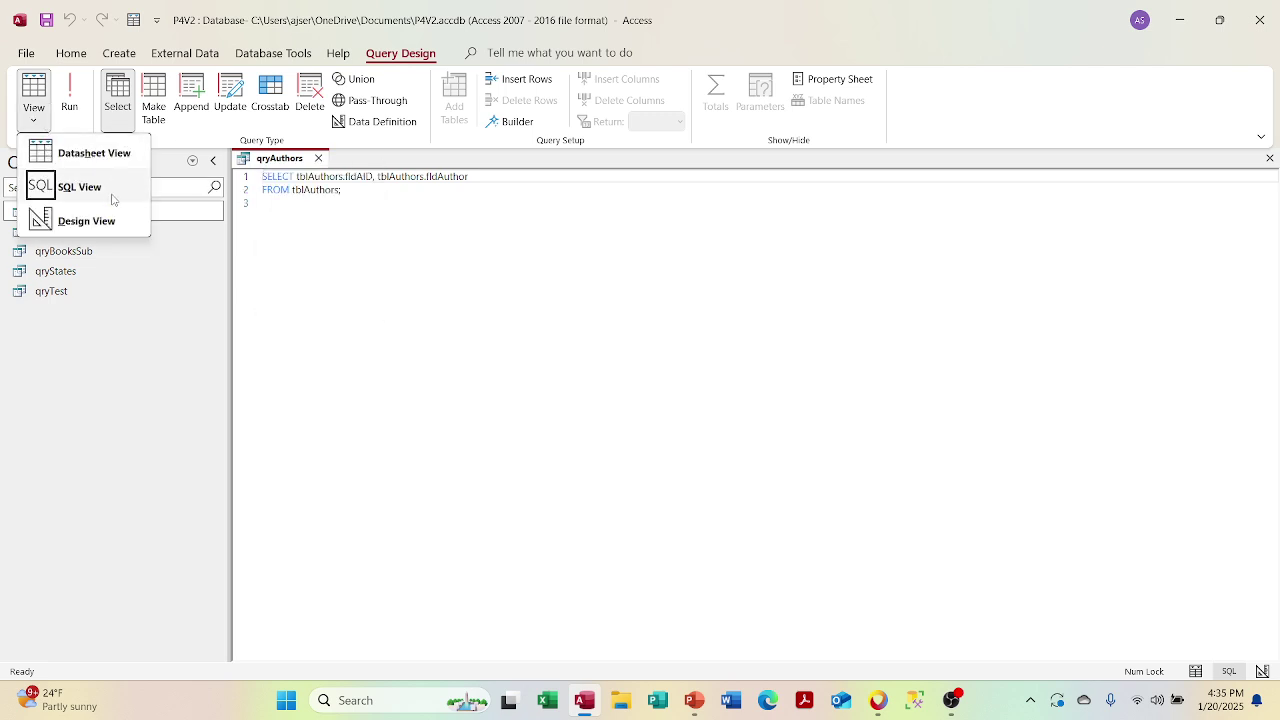
{"action": "left_click", "coordinate": [104, 160]}
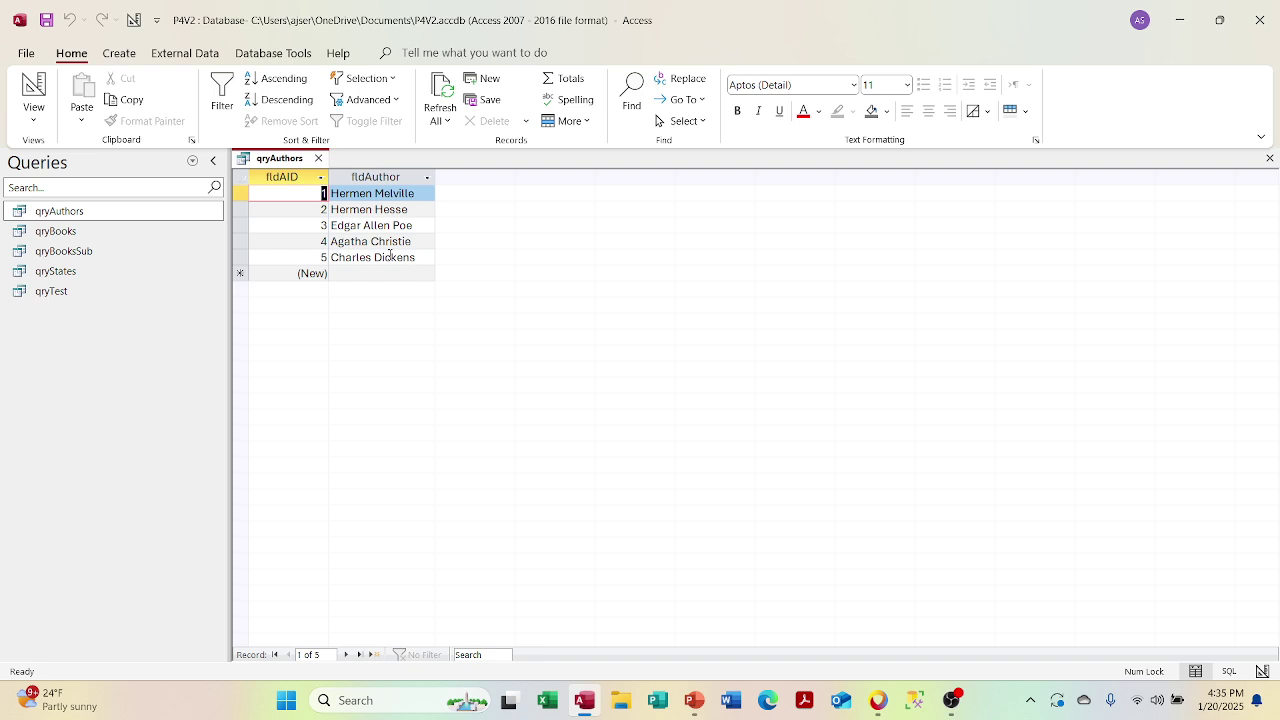
Step: Look at the SQL View of qryAuthors once more and return the query to Design View
{"action": "left_click", "coordinate": [33, 118]}
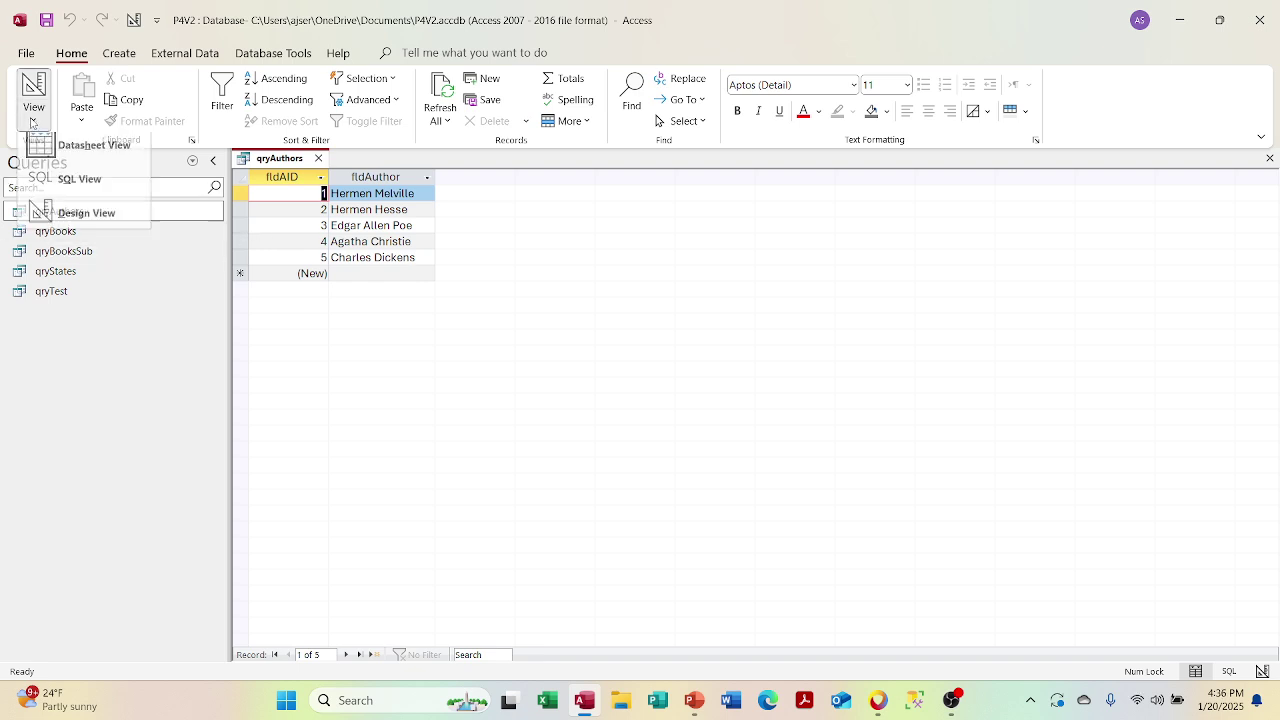
{"action": "left_click", "coordinate": [63, 188]}
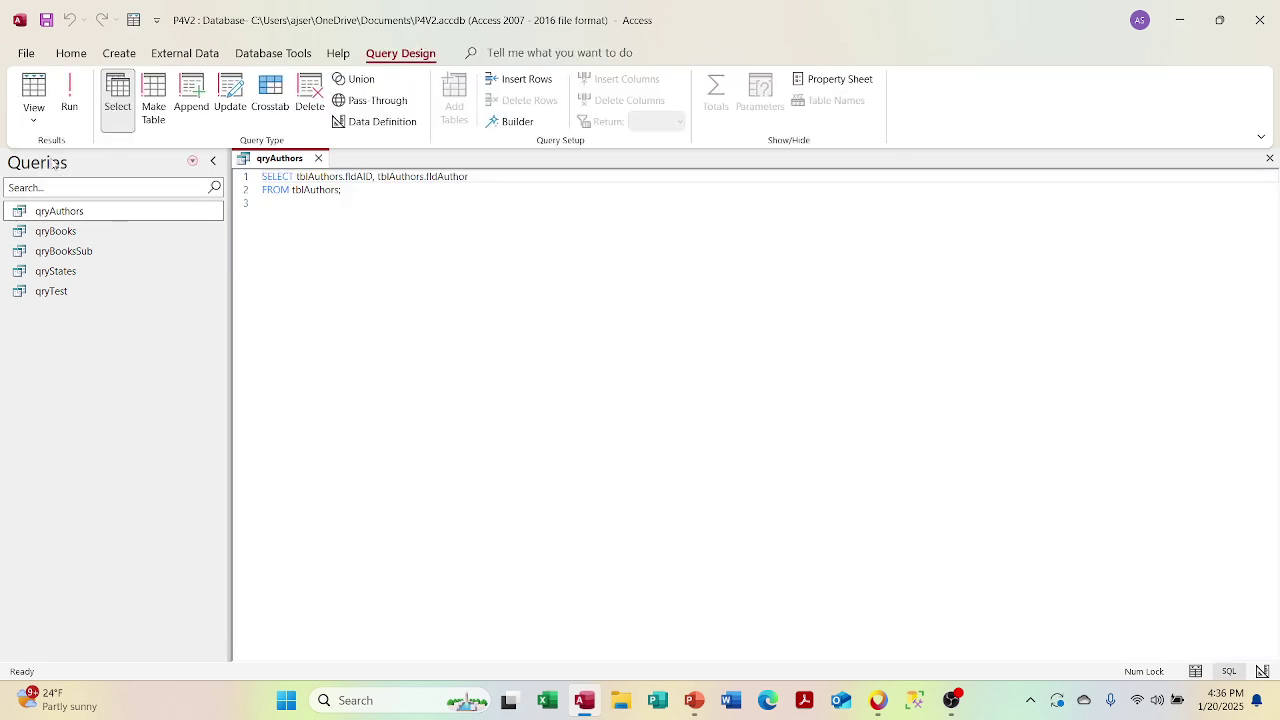
{"action": "left_click", "coordinate": [33, 115]}
{"action": "left_click", "coordinate": [60, 221]}
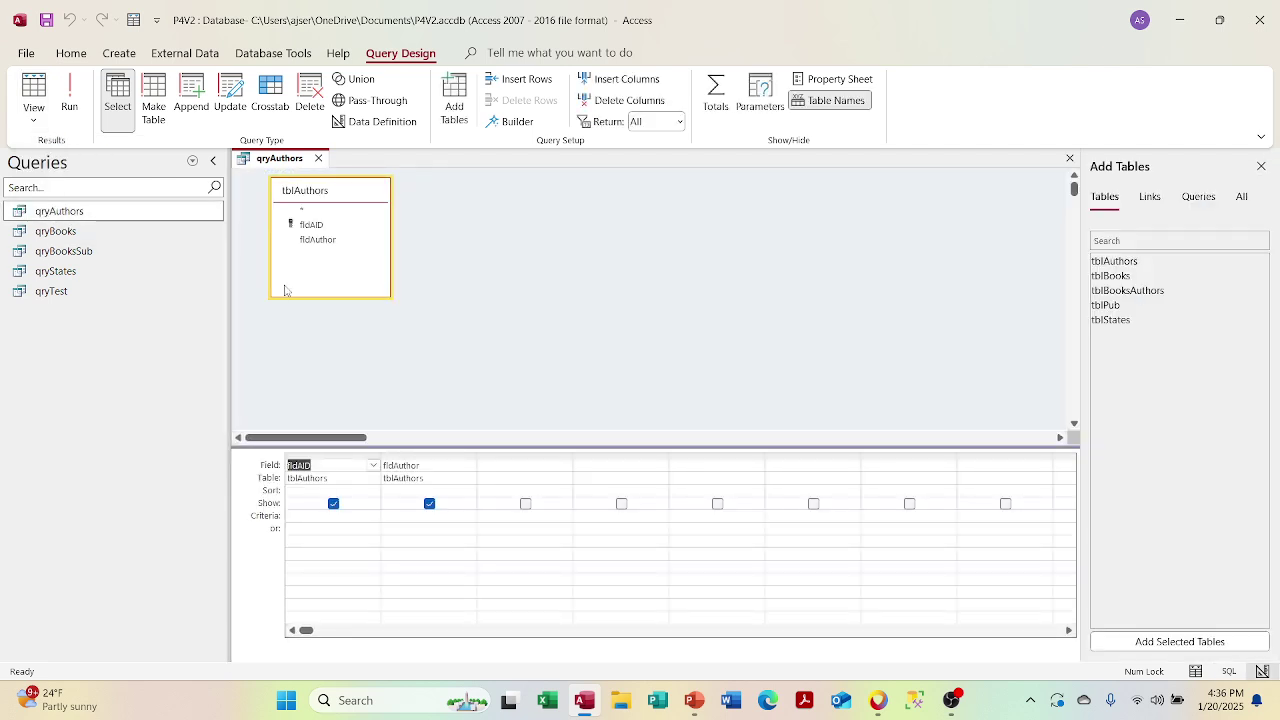
Step: Sort the fldAuthor column of qryAuthors as Ascending, run the query and view its SQL
{"action": "right_click", "coordinate": [309, 490]}
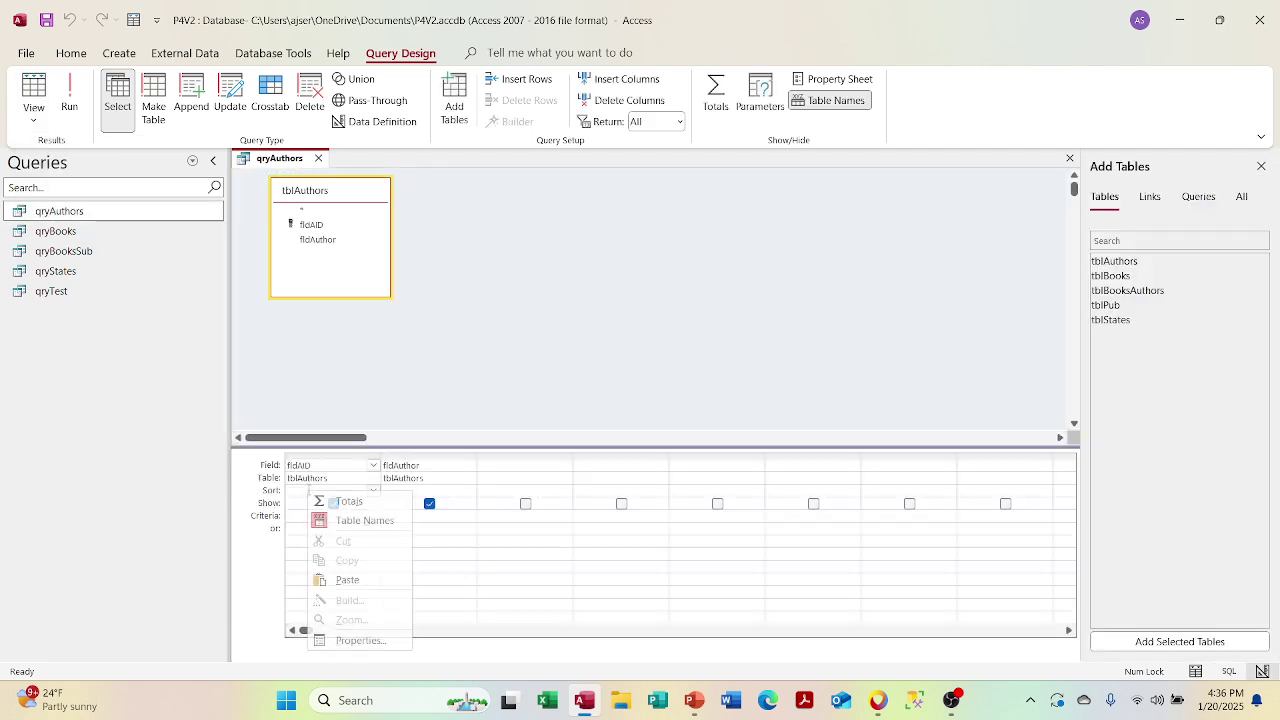
{"action": "left_click", "coordinate": [429, 493]}
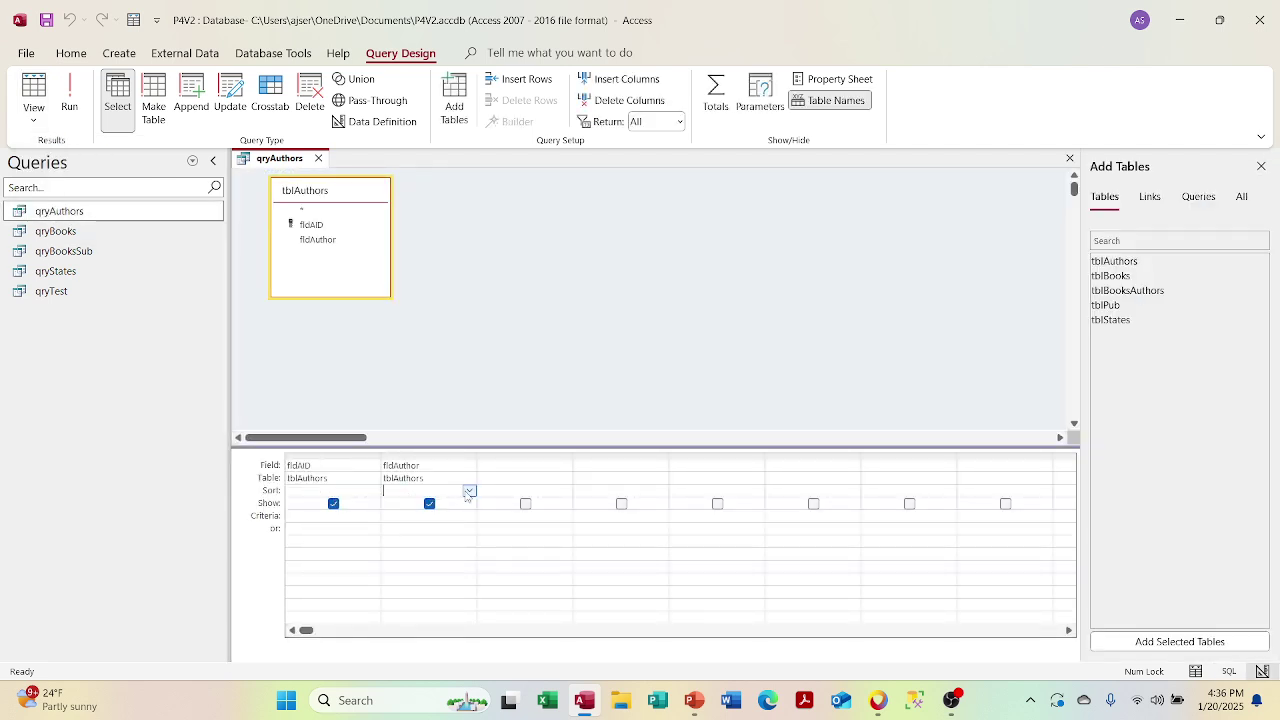
{"action": "left_click", "coordinate": [469, 490]}
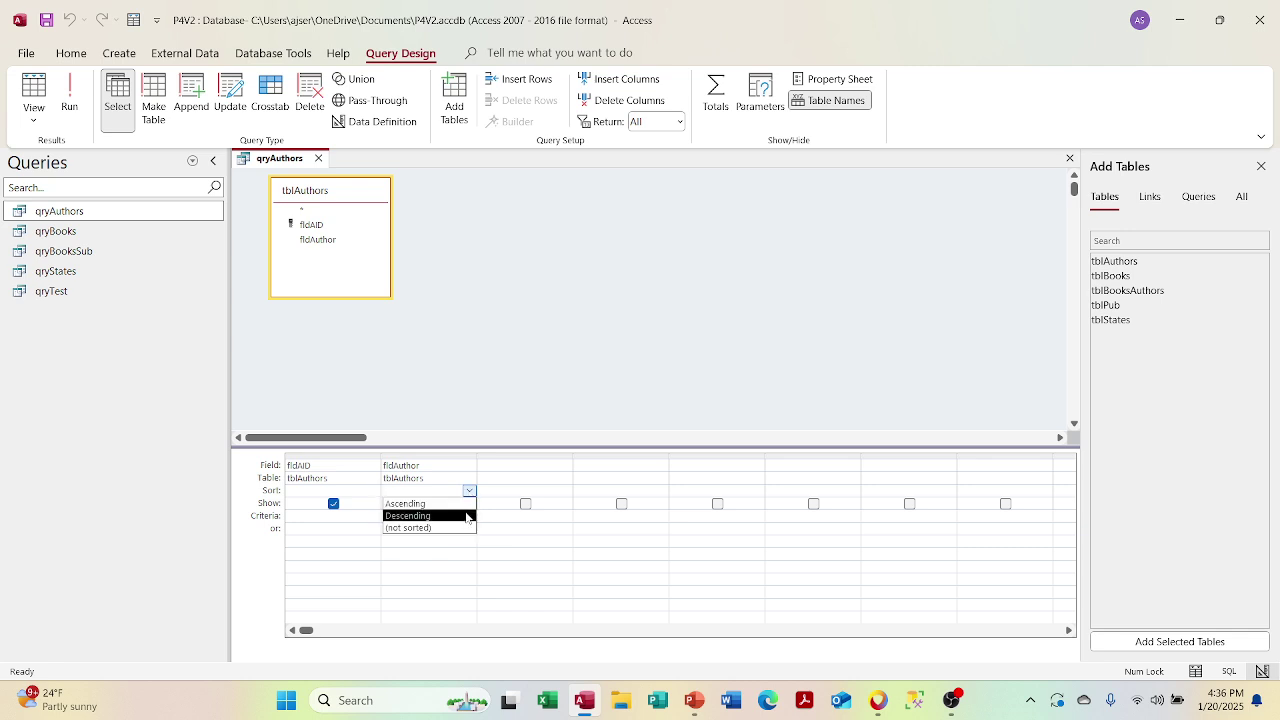
{"action": "left_click", "coordinate": [465, 506]}
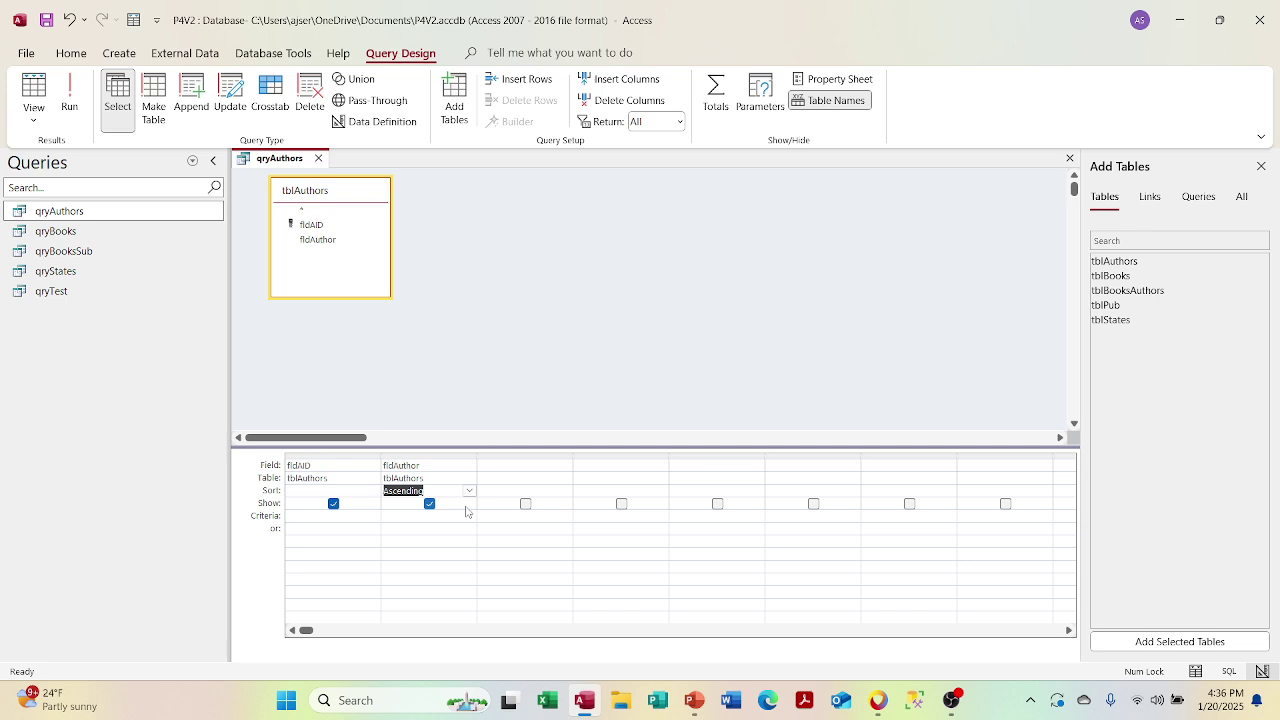
{"action": "left_click", "coordinate": [71, 104]}
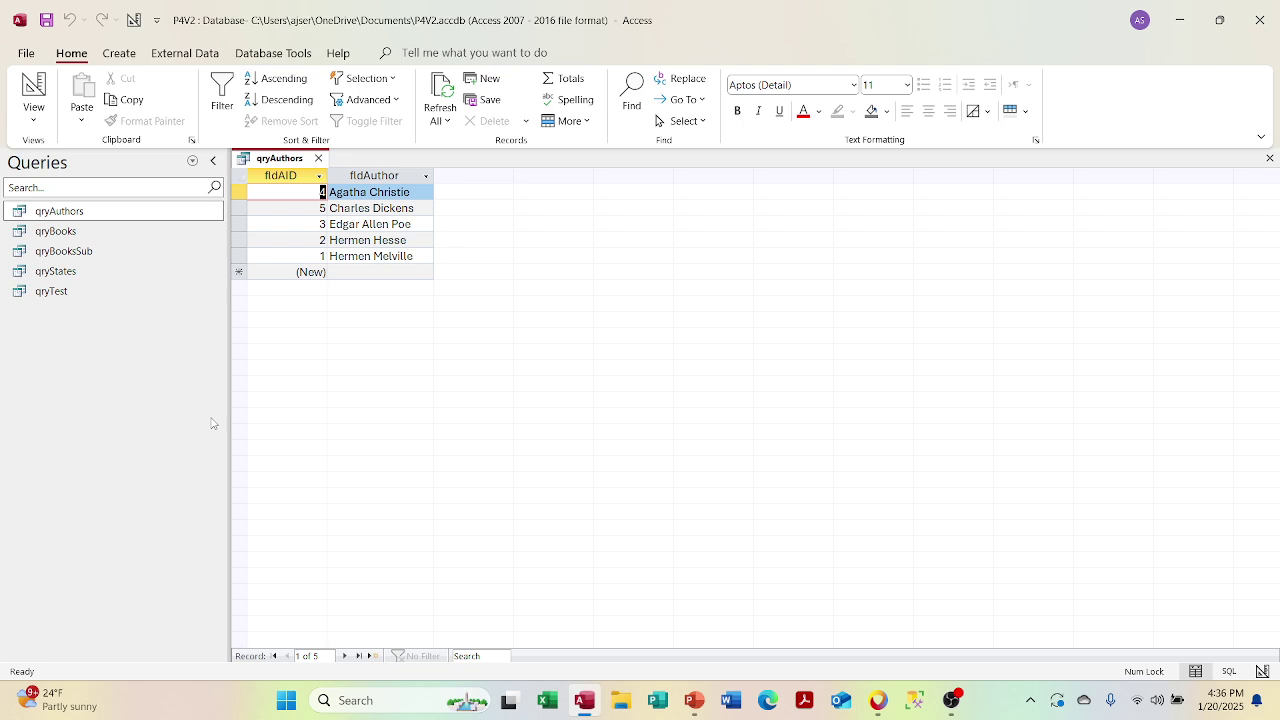
{"action": "left_click", "coordinate": [32, 120]}
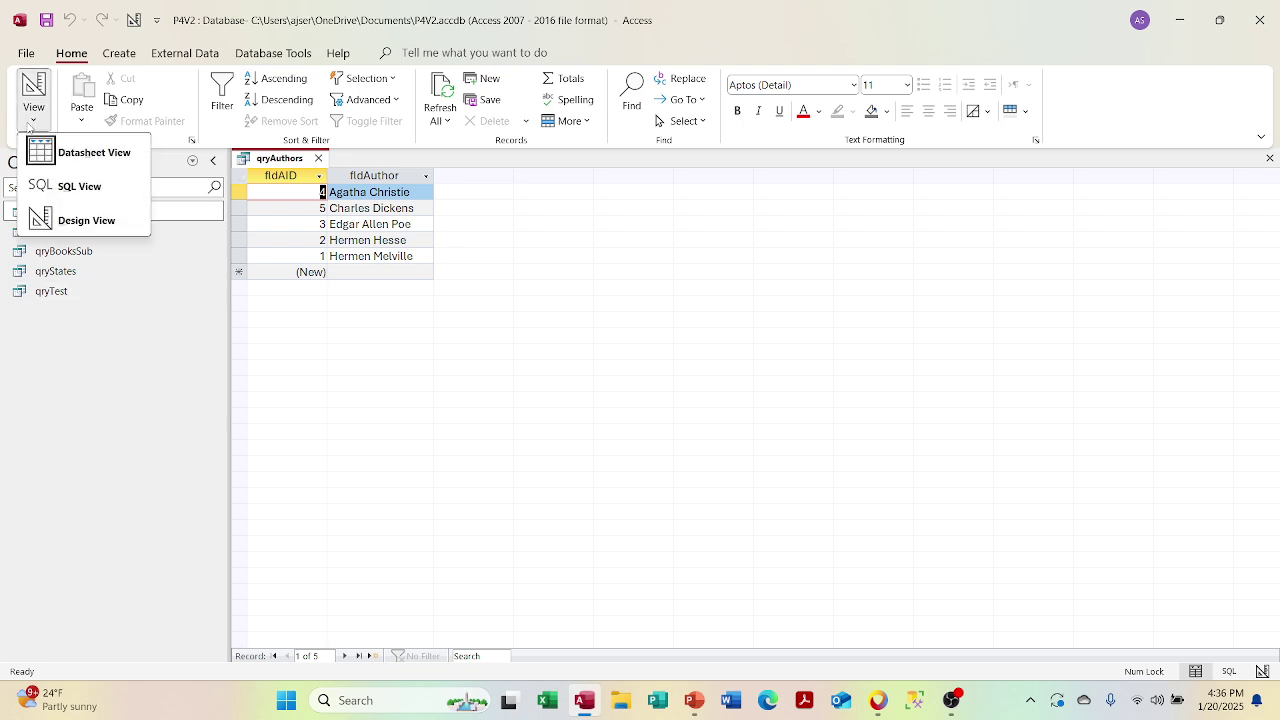
{"action": "left_click", "coordinate": [58, 194]}
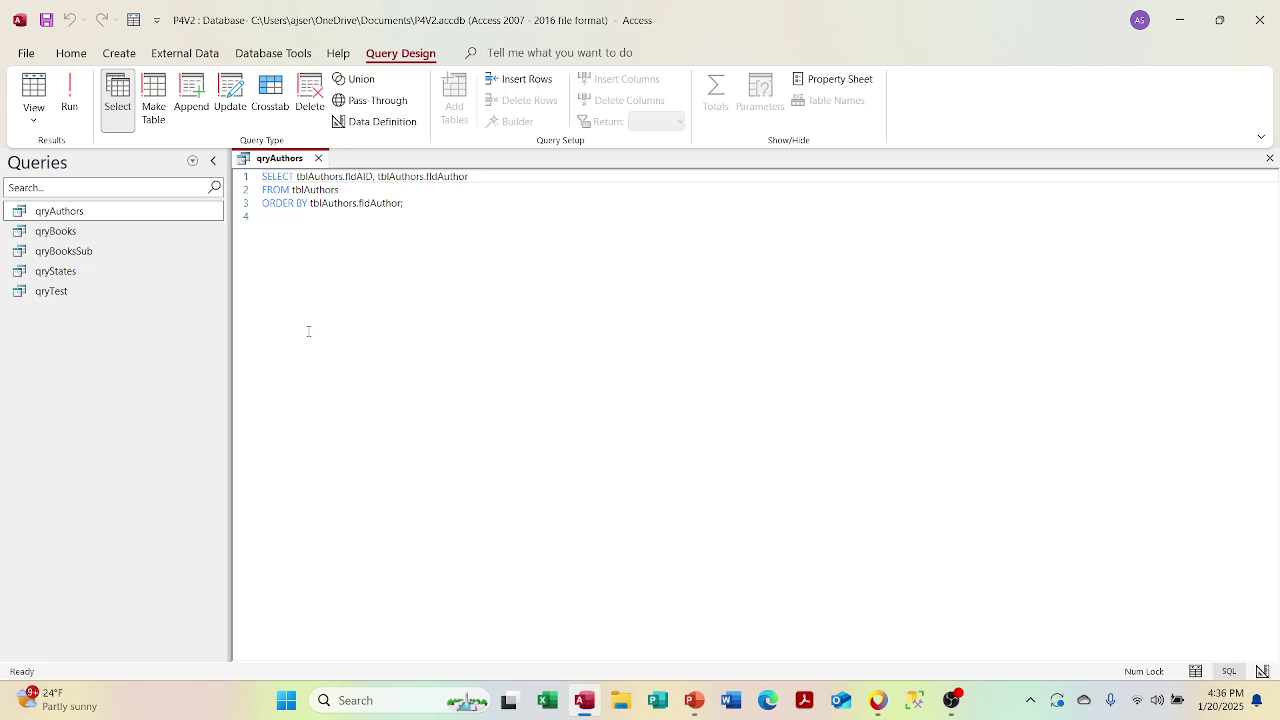
Step: Return to Design View, set the fldAuthor sort to Descending and view the query's SQL
{"action": "left_click", "coordinate": [34, 112]}
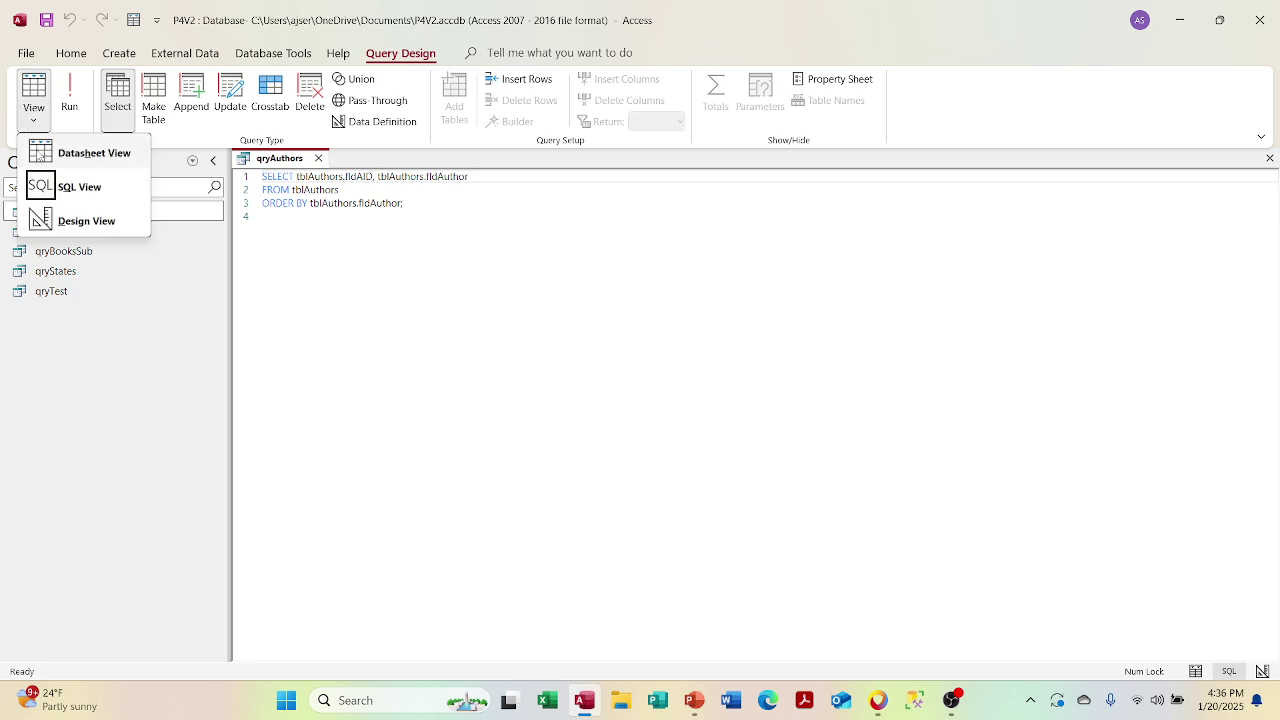
{"action": "left_click", "coordinate": [60, 221]}
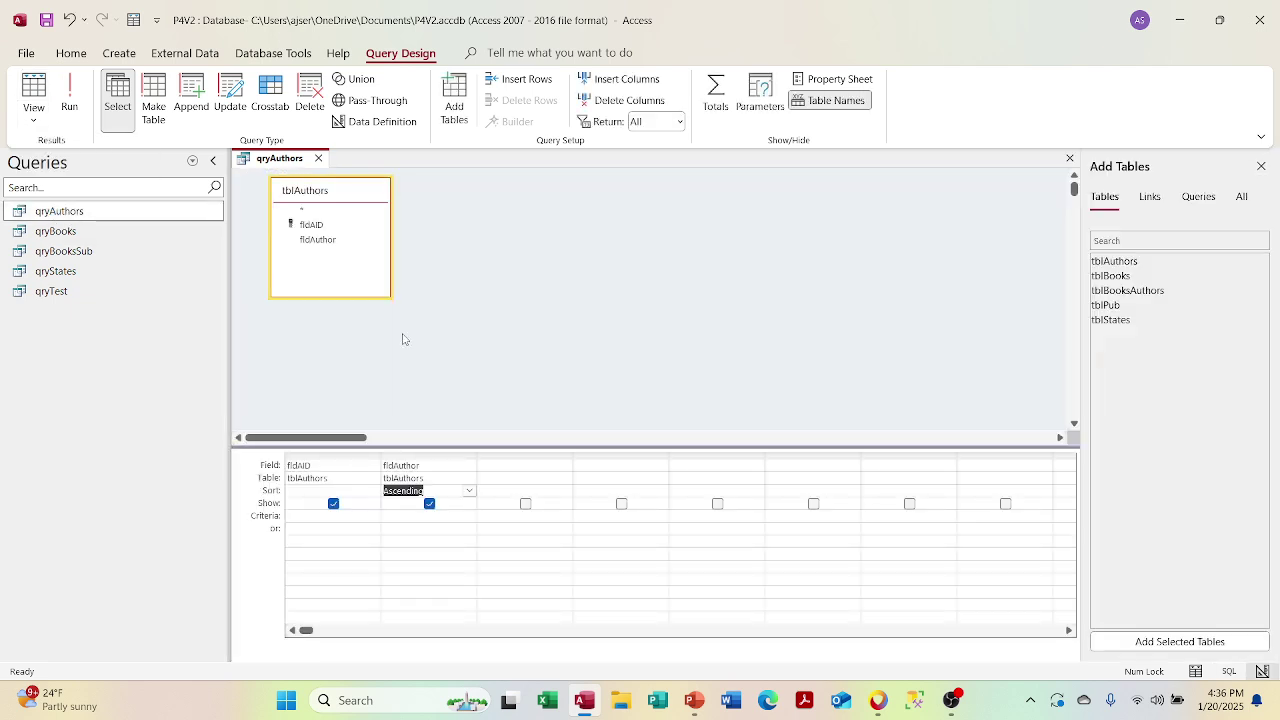
{"action": "left_click", "coordinate": [469, 490]}
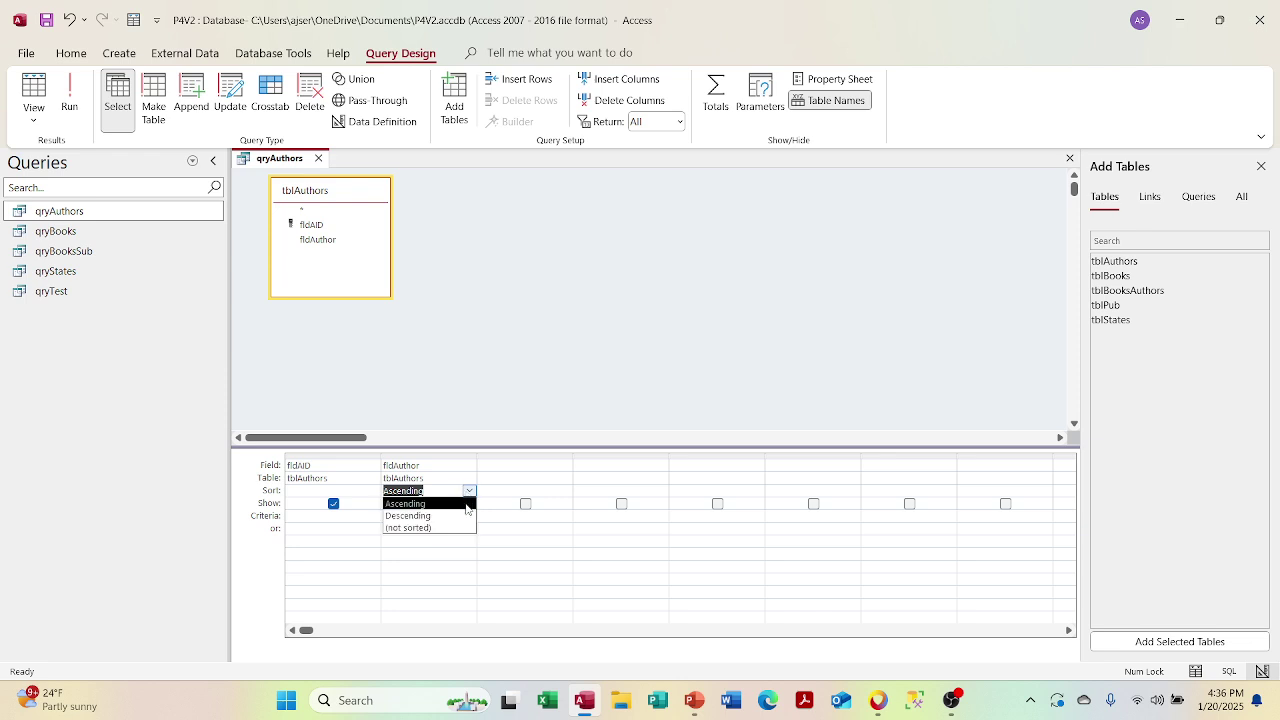
{"action": "left_click", "coordinate": [466, 515]}
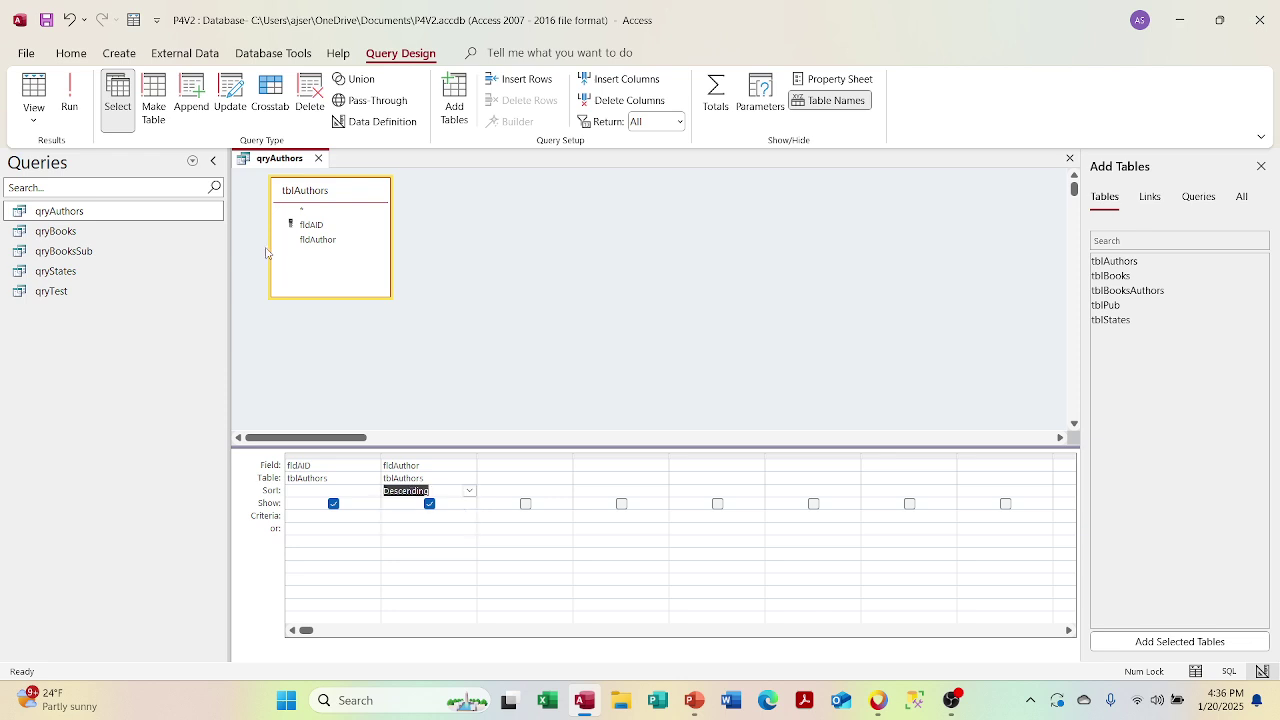
{"action": "left_click", "coordinate": [31, 120]}
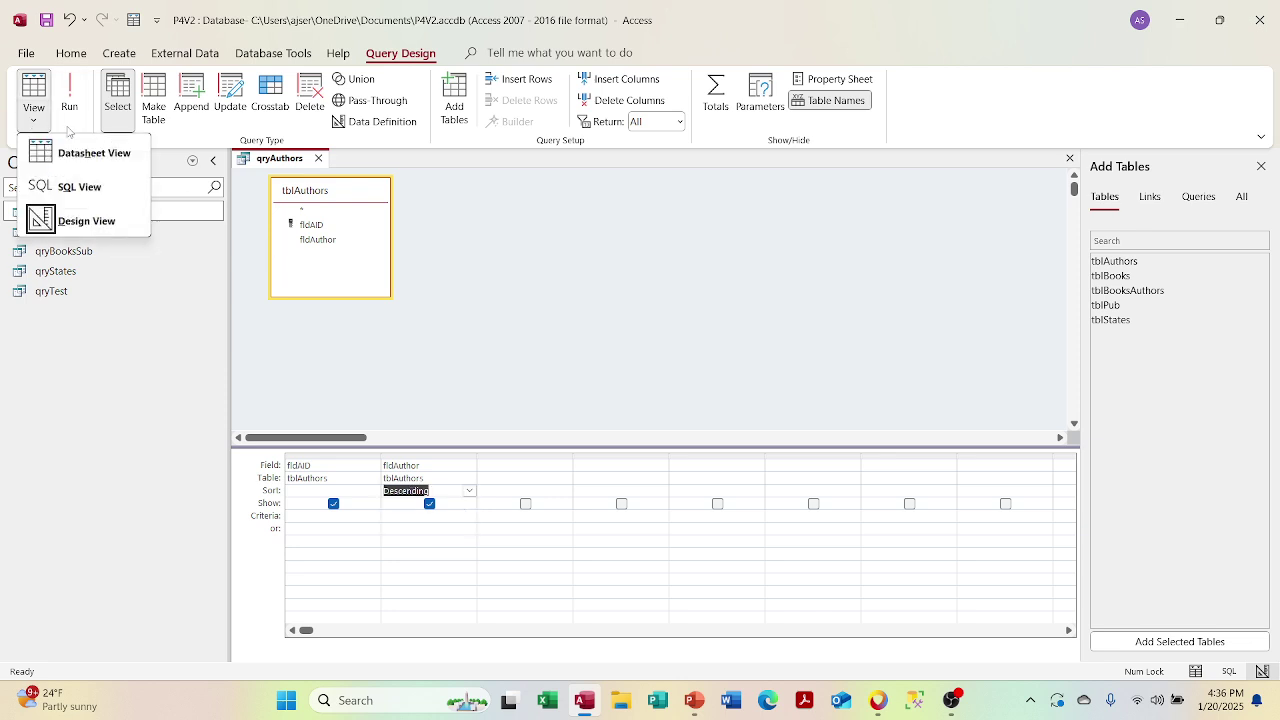
{"action": "left_click", "coordinate": [84, 185]}
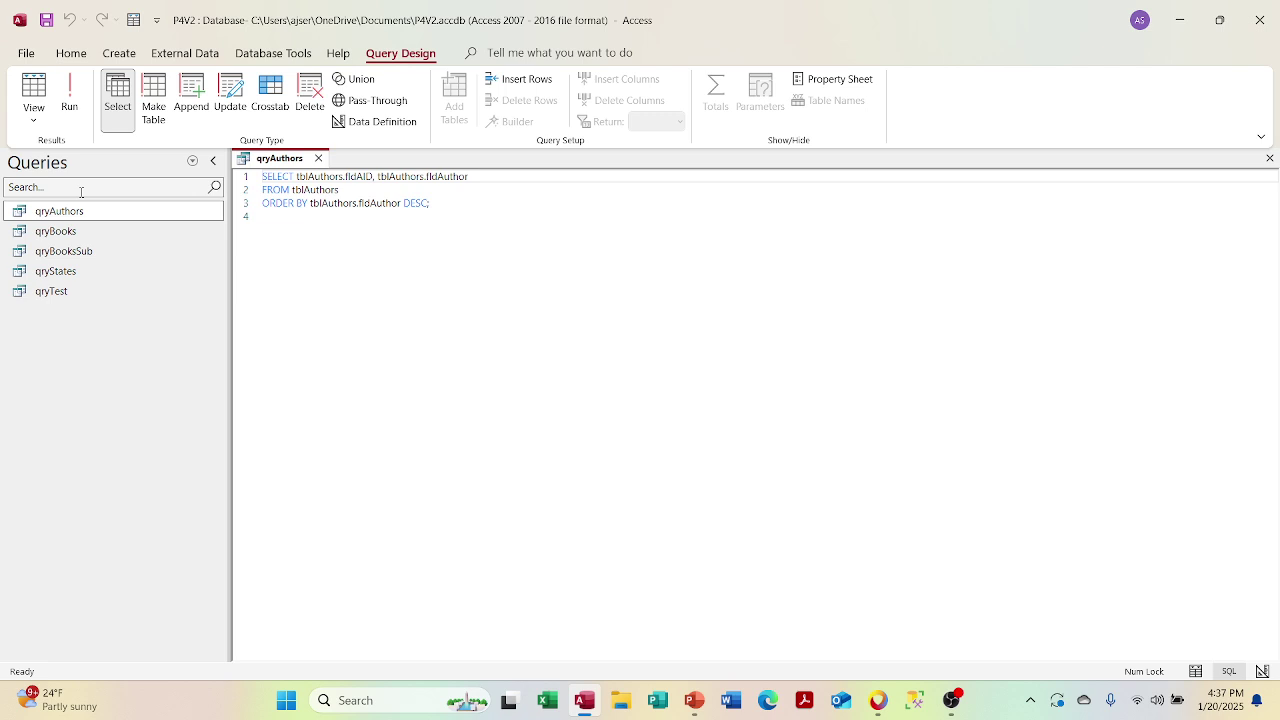
Step: Change DESC to ASC in the ORDER BY line of the SQL and run the query
{"action": "double_click", "coordinate": [416, 203]}
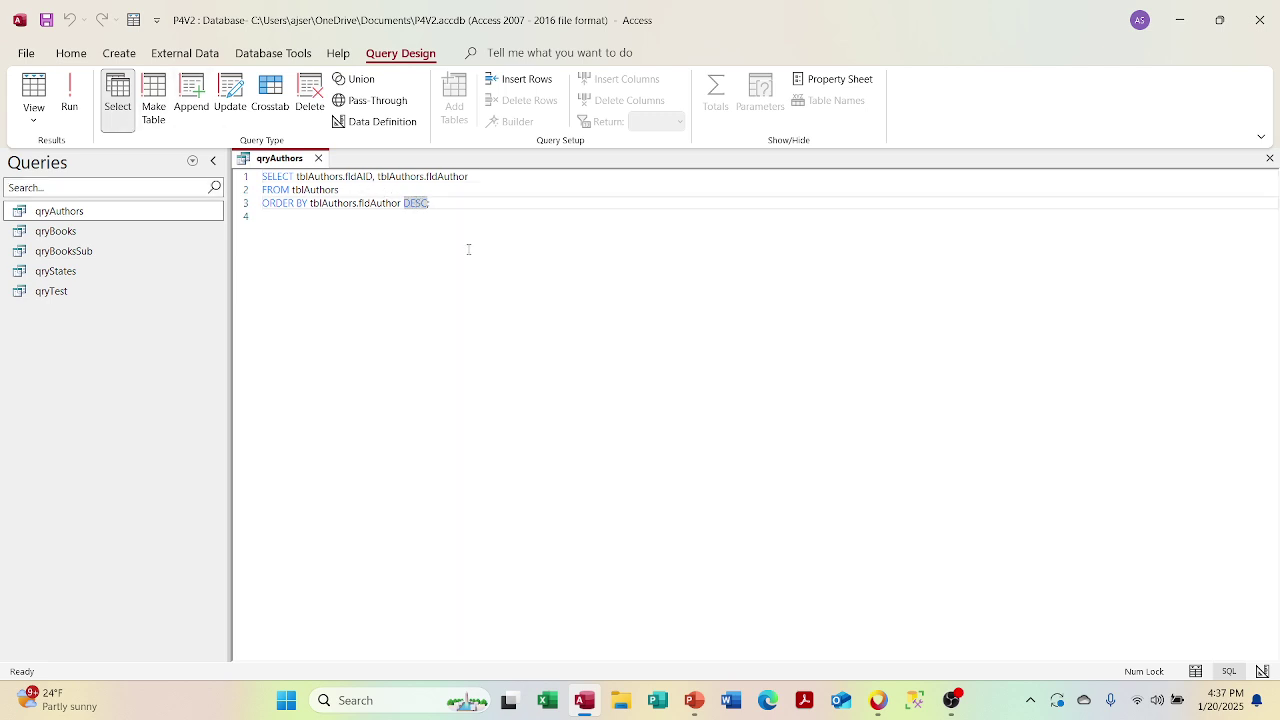
{"action": "key", "text": "Left"}
{"action": "key", "text": "Delete"}
{"action": "key", "text": "Delete"}
{"action": "type", "text": "A"}
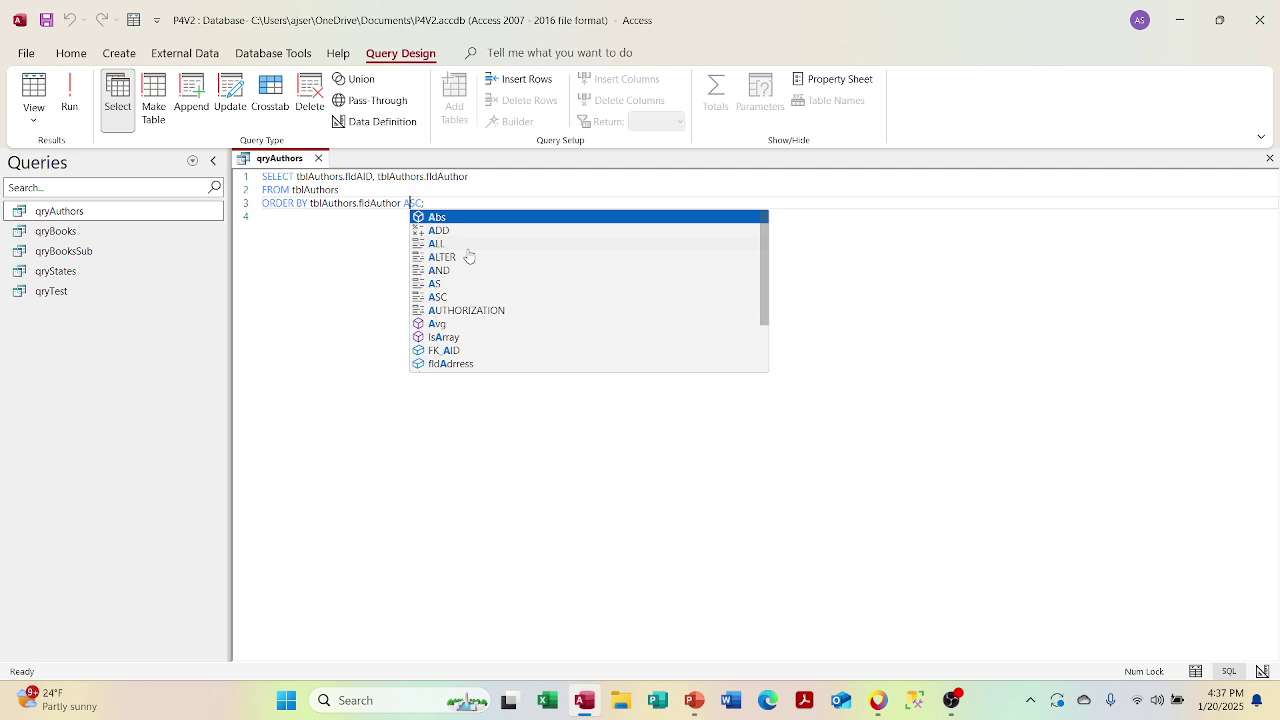
{"action": "left_click", "coordinate": [377, 281]}
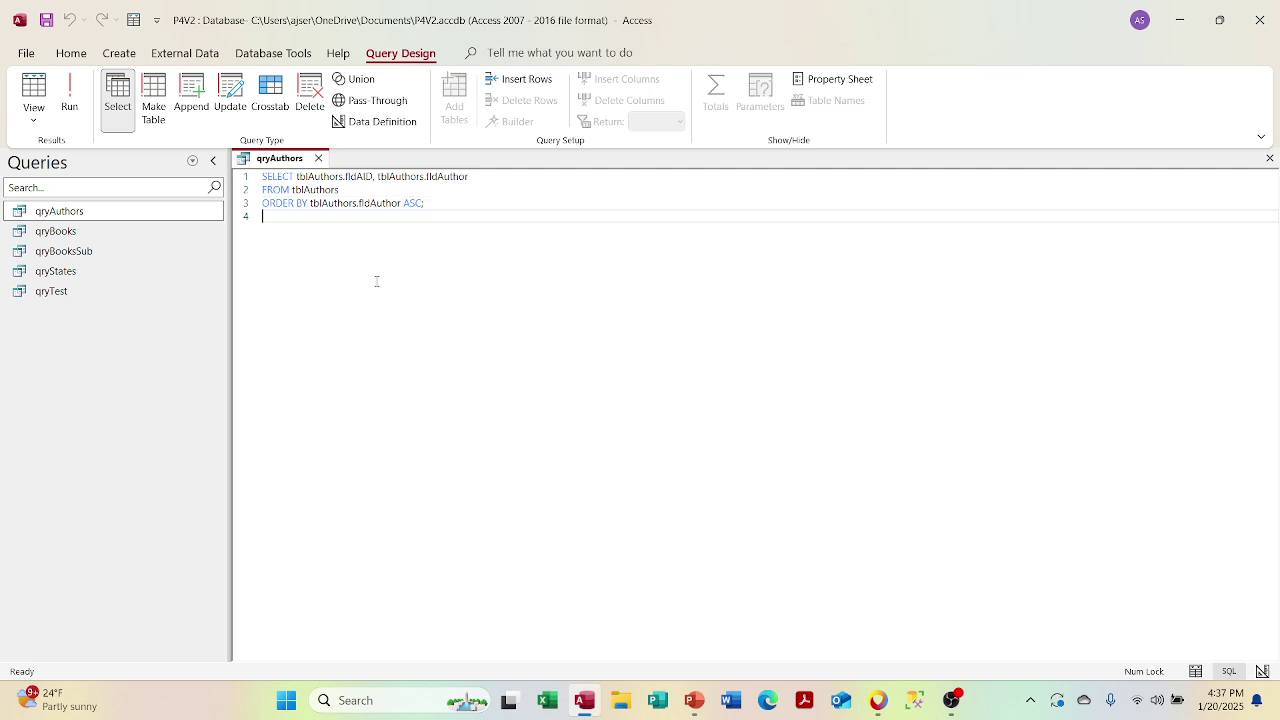
{"action": "left_click", "coordinate": [72, 110]}
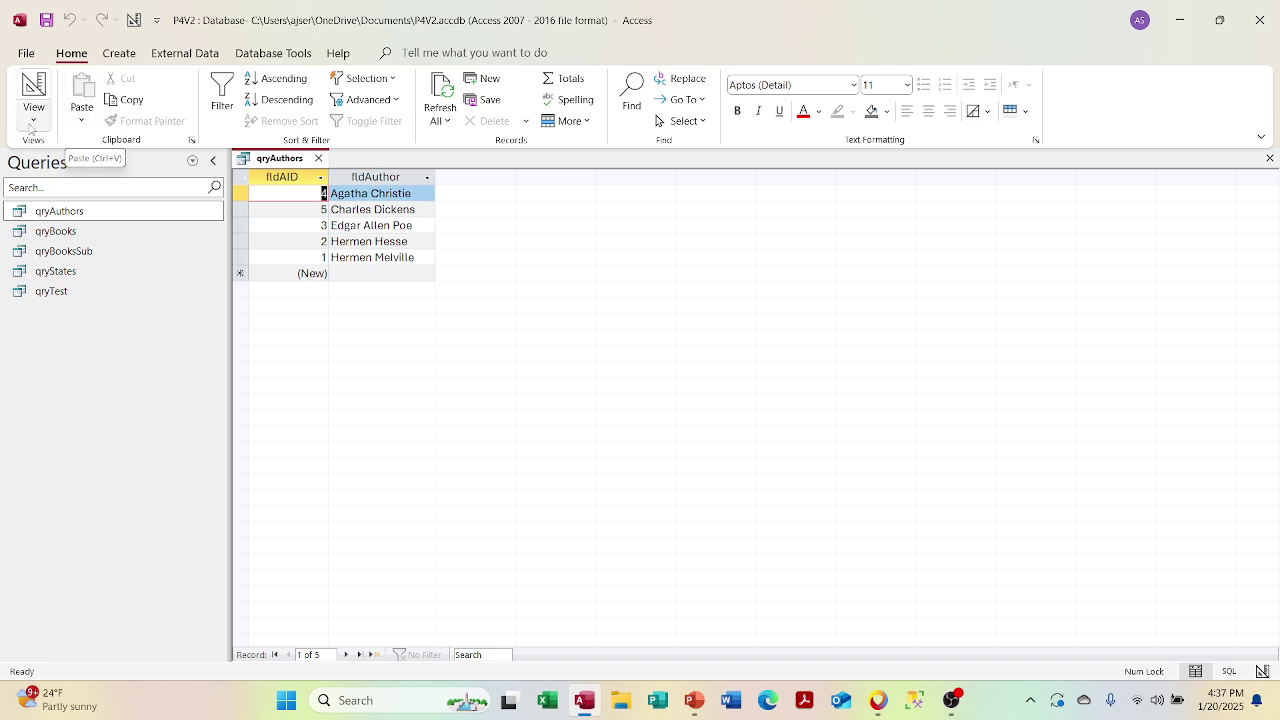
Step: Check the query in SQL View, switch to Design View and select Ascending again as the fldAuthor sort
{"action": "left_click", "coordinate": [33, 112]}
{"action": "left_click", "coordinate": [45, 186]}
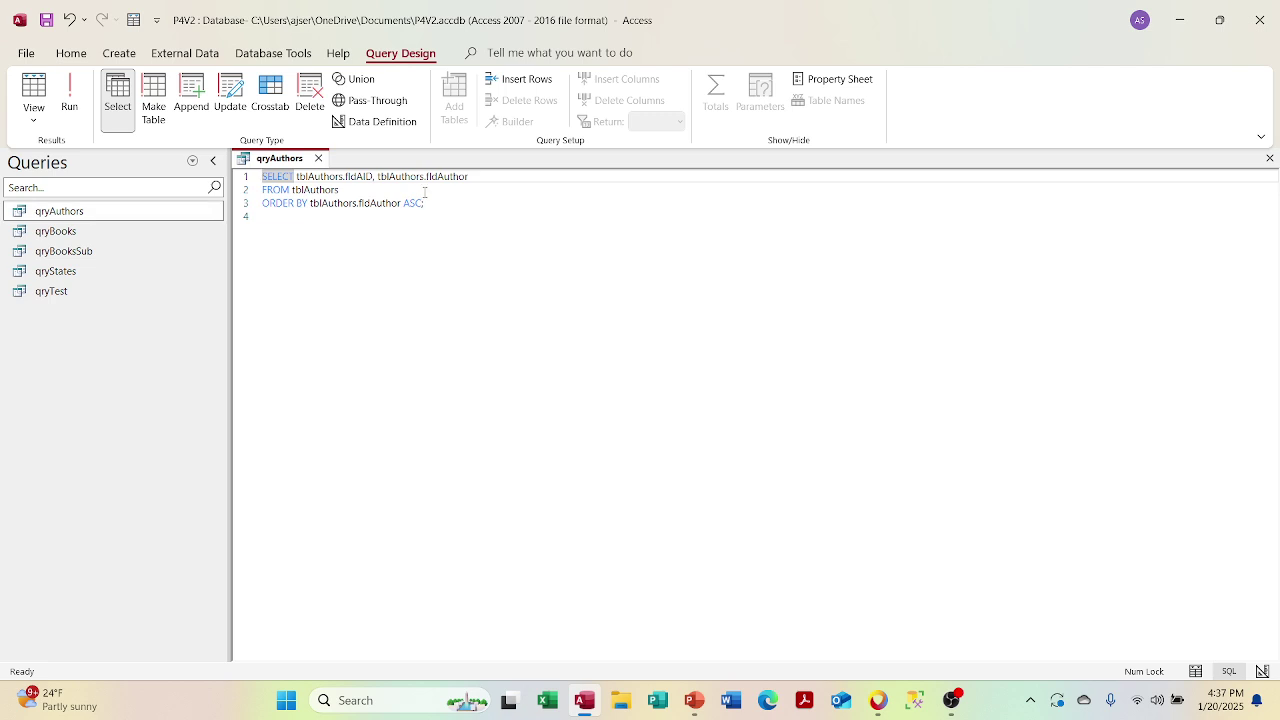
{"action": "left_click", "coordinate": [33, 112]}
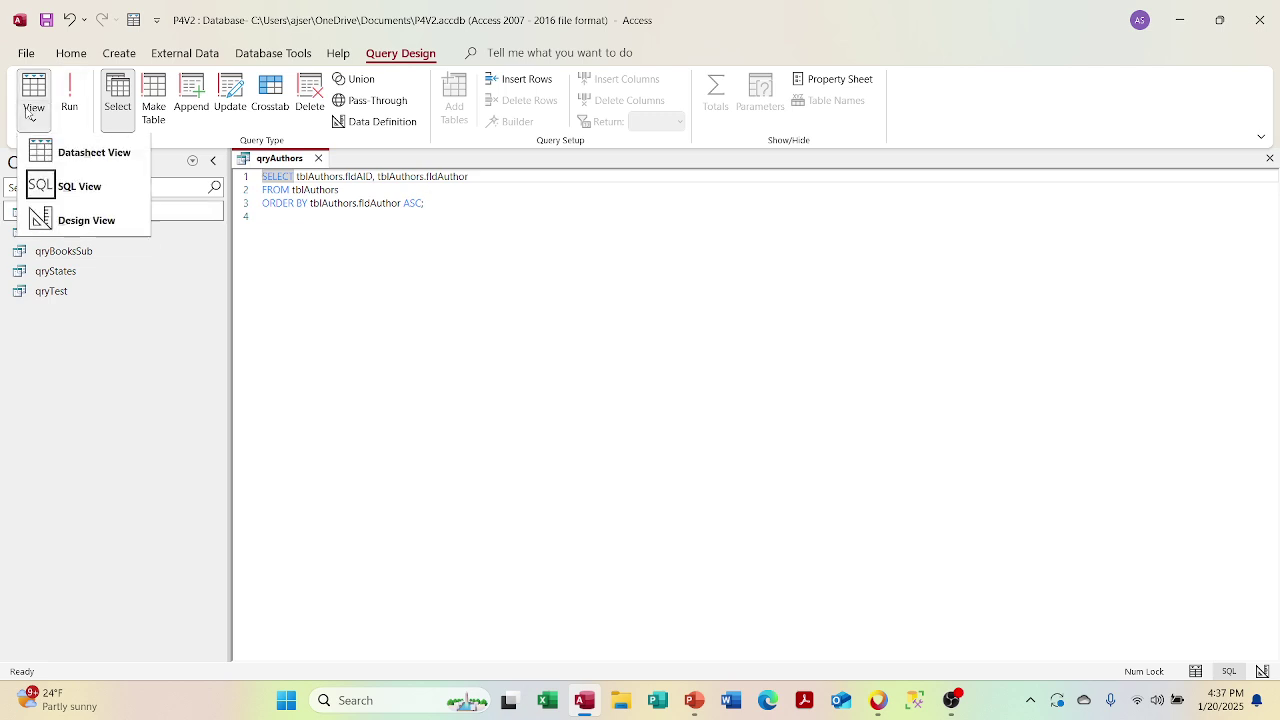
{"action": "left_click", "coordinate": [50, 221]}
{"action": "left_click", "coordinate": [455, 482]}
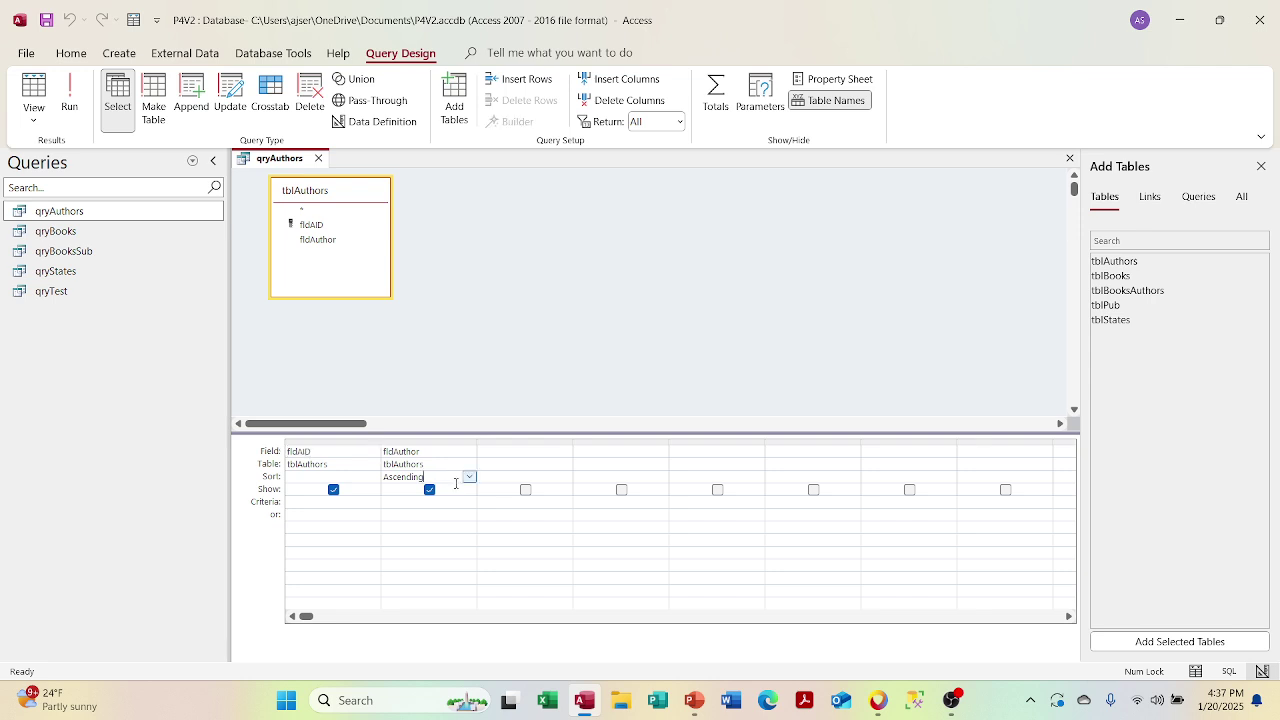
{"action": "left_click", "coordinate": [469, 476]}
{"action": "left_click", "coordinate": [458, 495]}
Step: Run qryAuthors and examine the ORDER BY line in its SQL View
{"action": "left_click", "coordinate": [67, 105]}
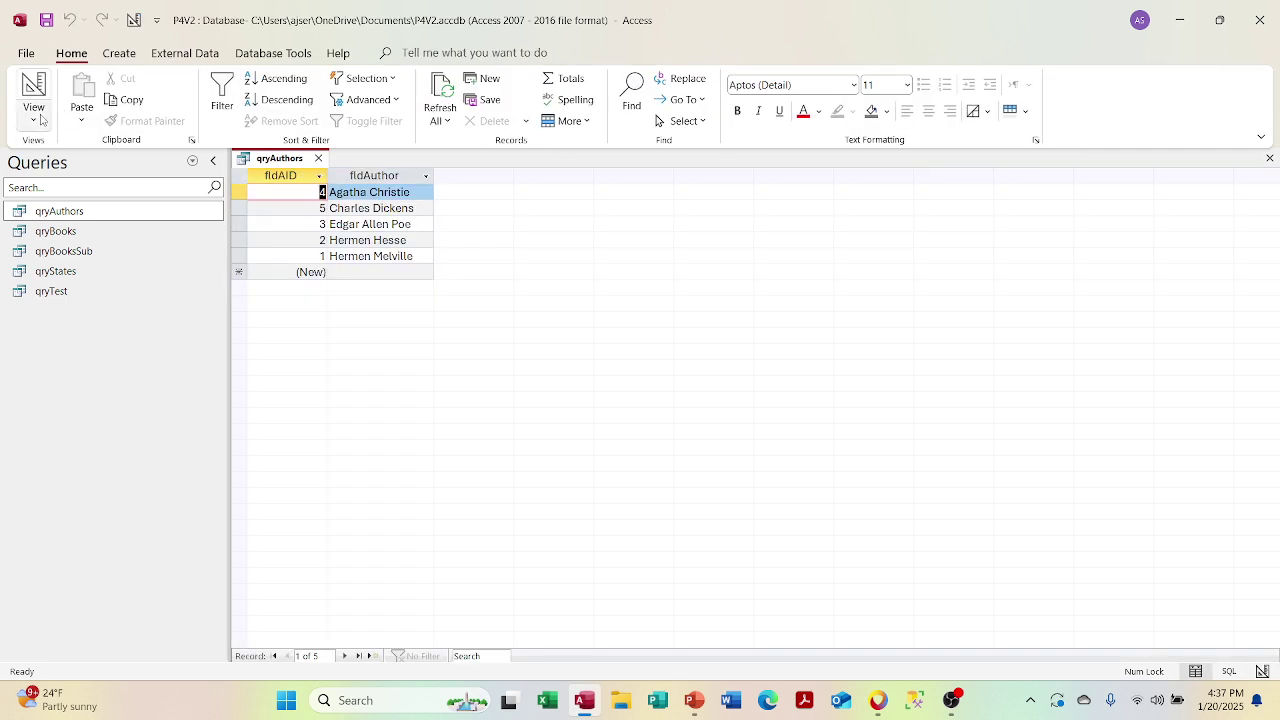
{"action": "left_click", "coordinate": [34, 112]}
{"action": "left_click", "coordinate": [50, 183]}
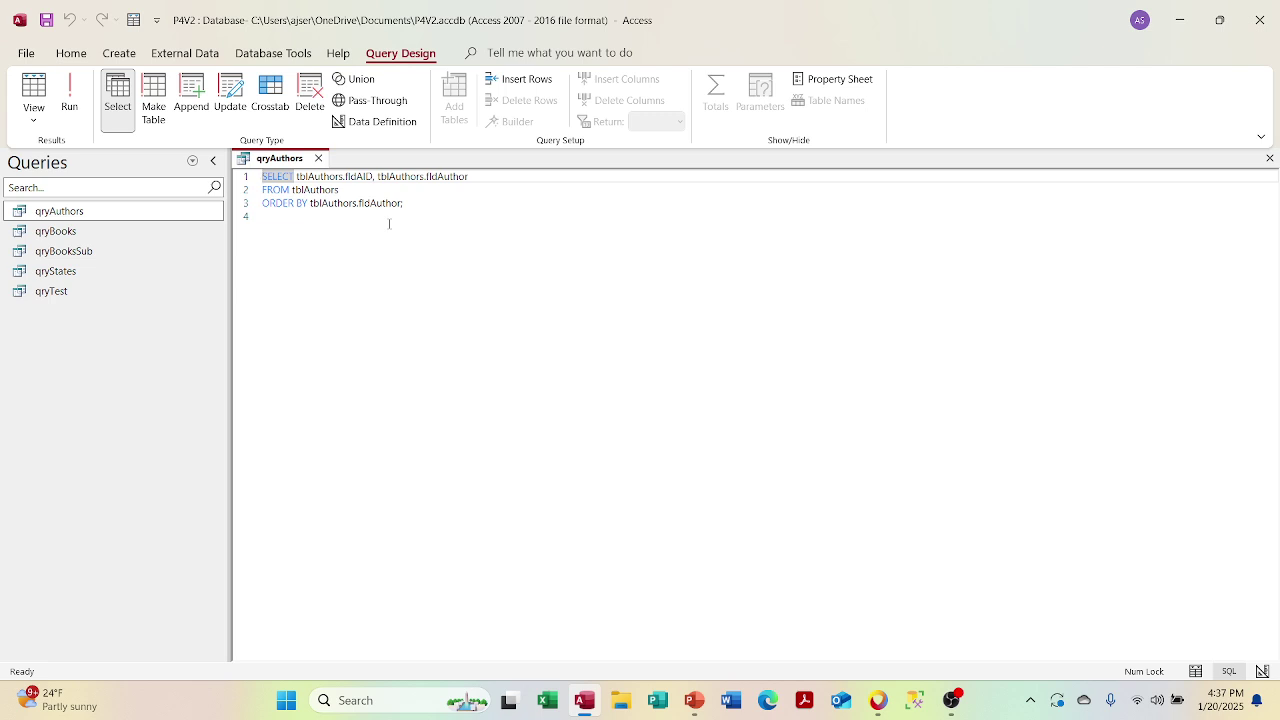
{"action": "left_click", "coordinate": [426, 200]}
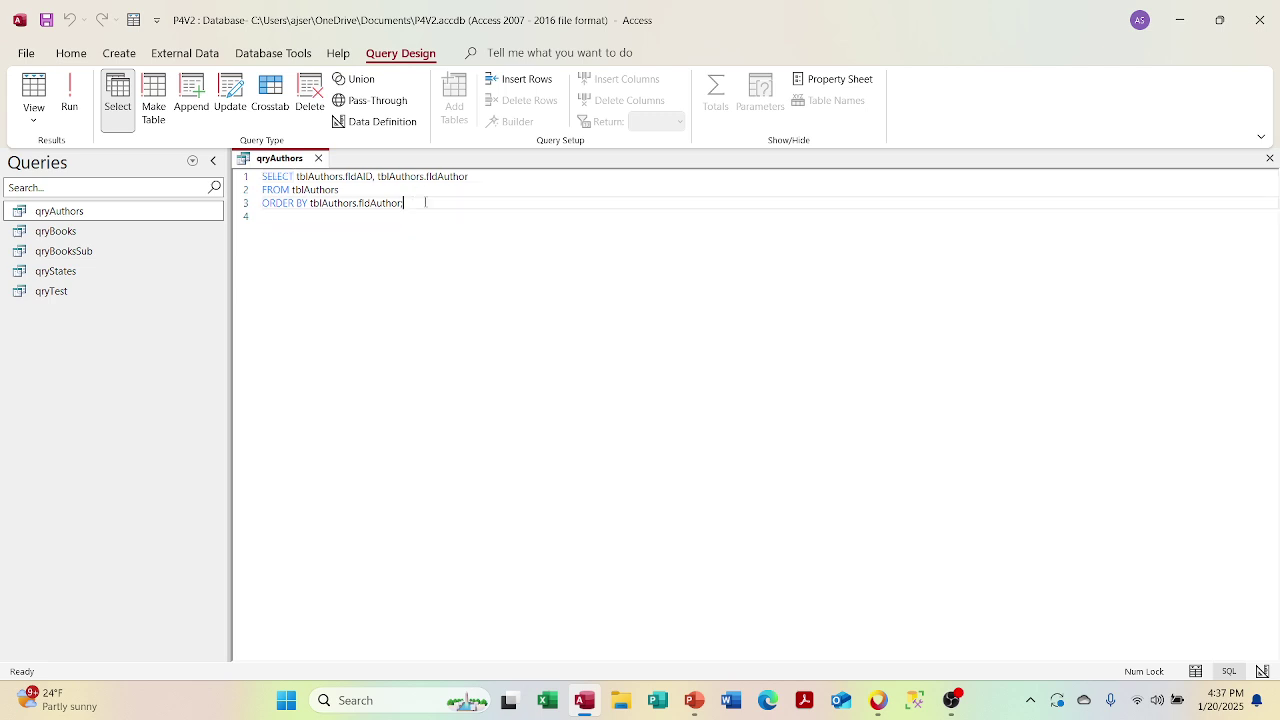
Step: Switch qryAuthors back to Design View and set the fldAuthor sort to Descending
{"action": "left_click", "coordinate": [35, 121]}
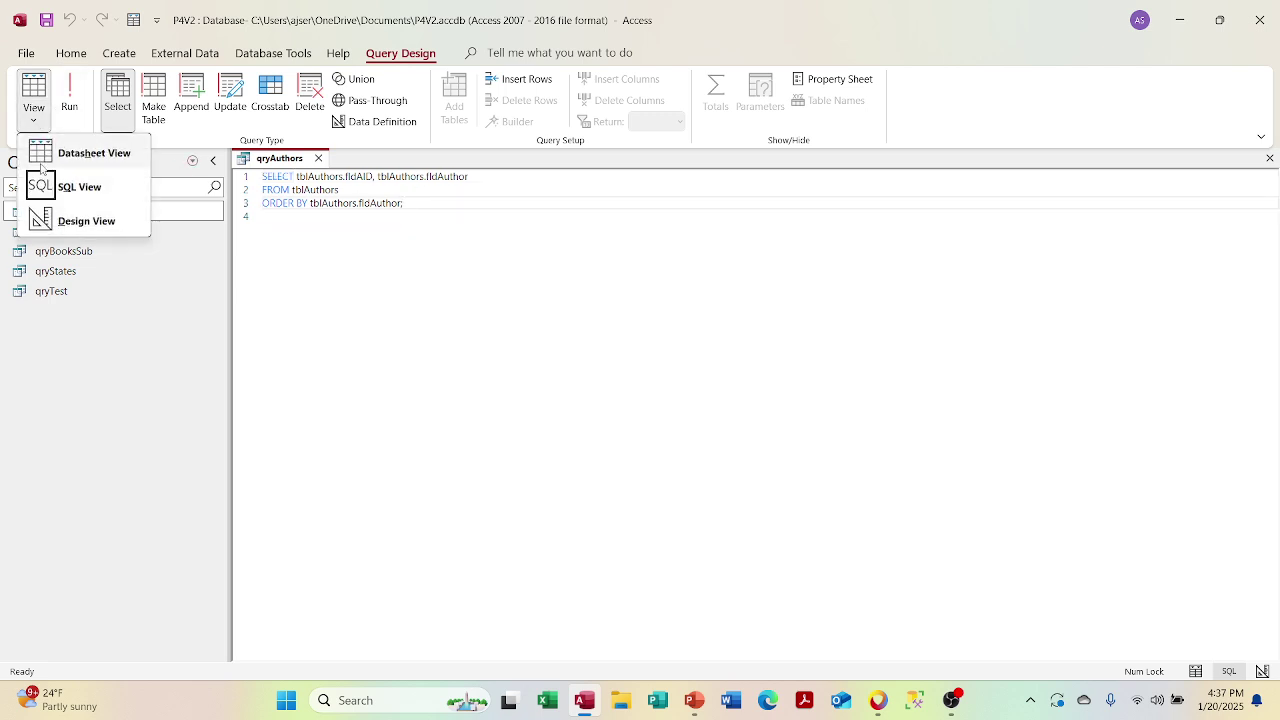
{"action": "left_click", "coordinate": [80, 219]}
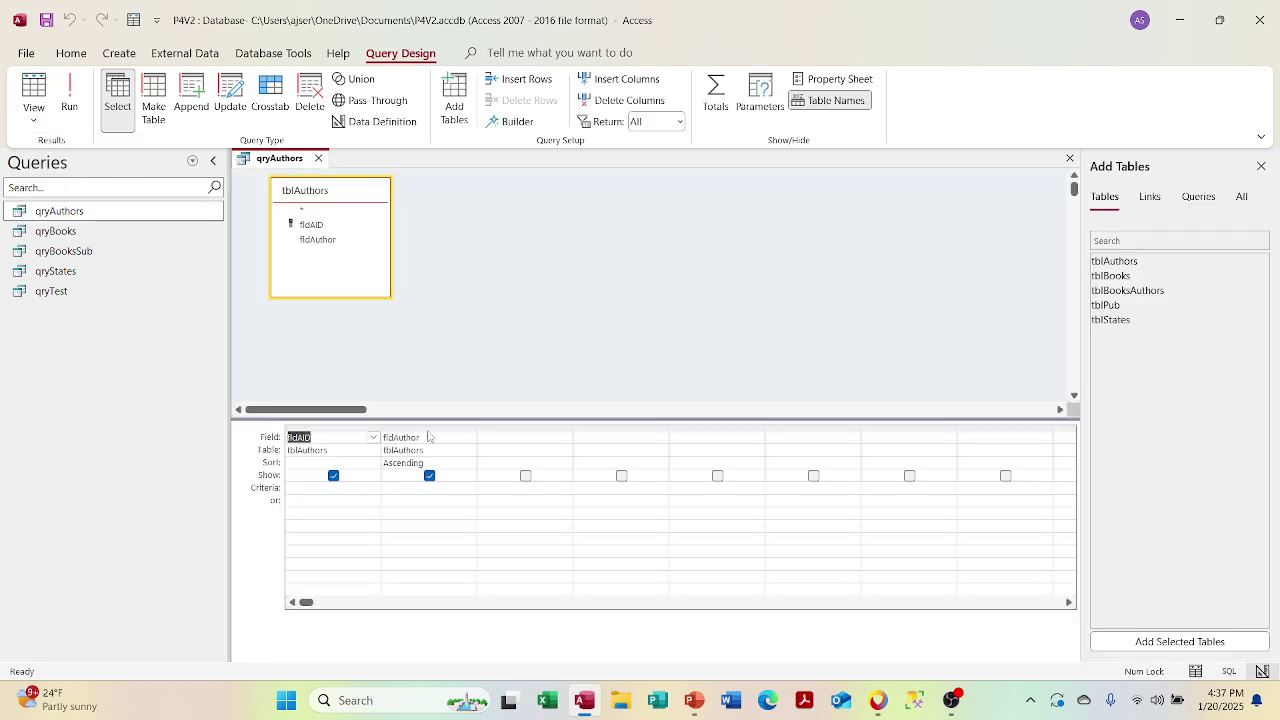
{"action": "left_click", "coordinate": [460, 462]}
{"action": "left_click", "coordinate": [469, 463]}
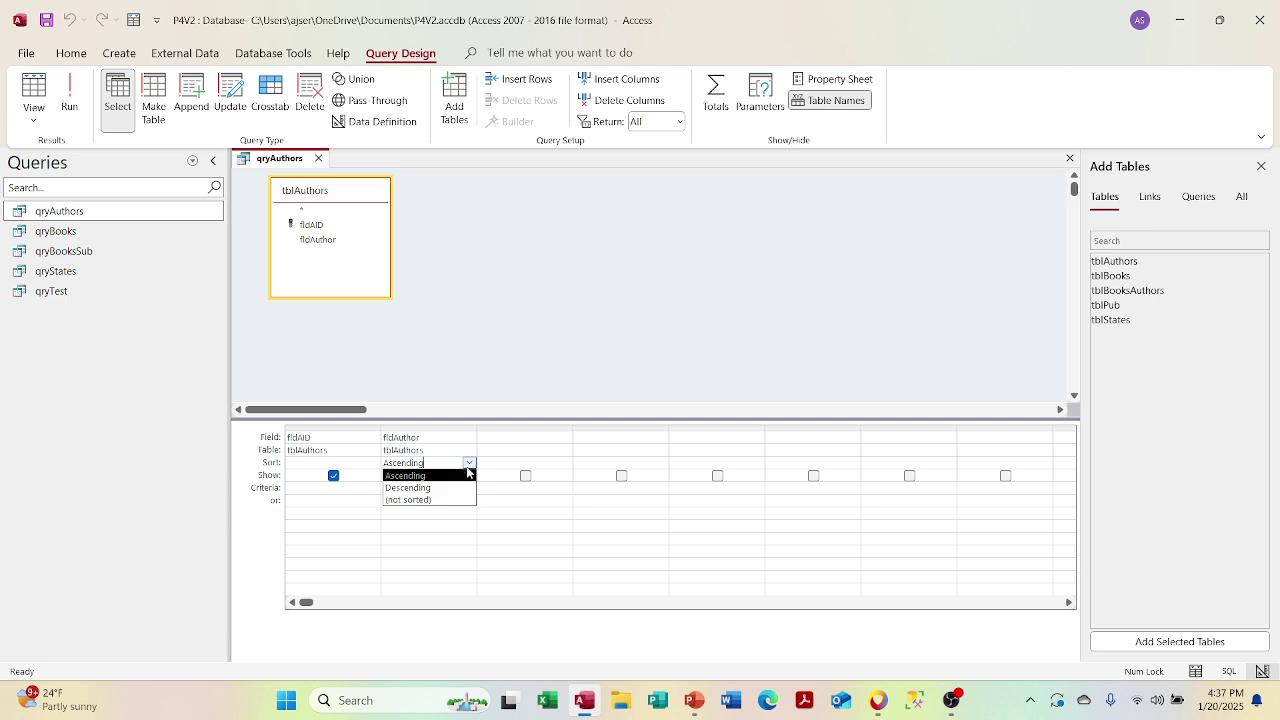
{"action": "left_click", "coordinate": [420, 488]}
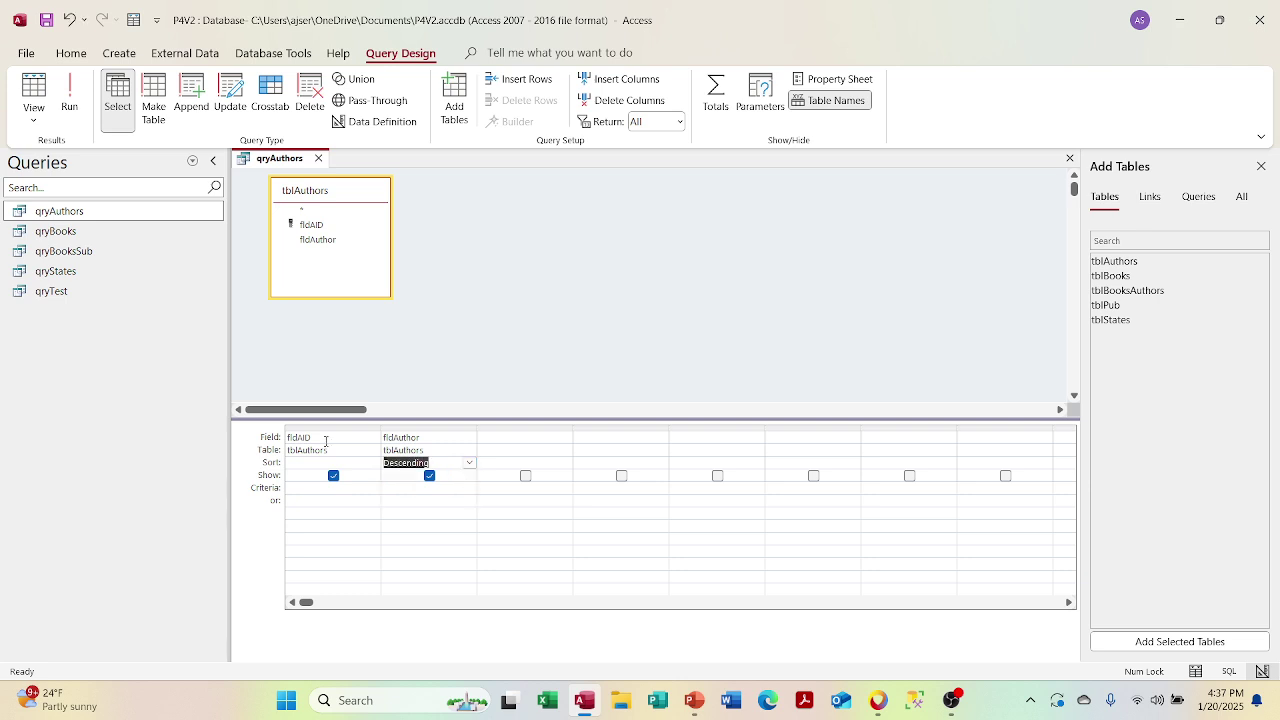
Step: Examine the descending sort of qryAuthors in Datasheet View and SQL View
{"action": "left_click", "coordinate": [34, 117]}
{"action": "left_click", "coordinate": [86, 152]}
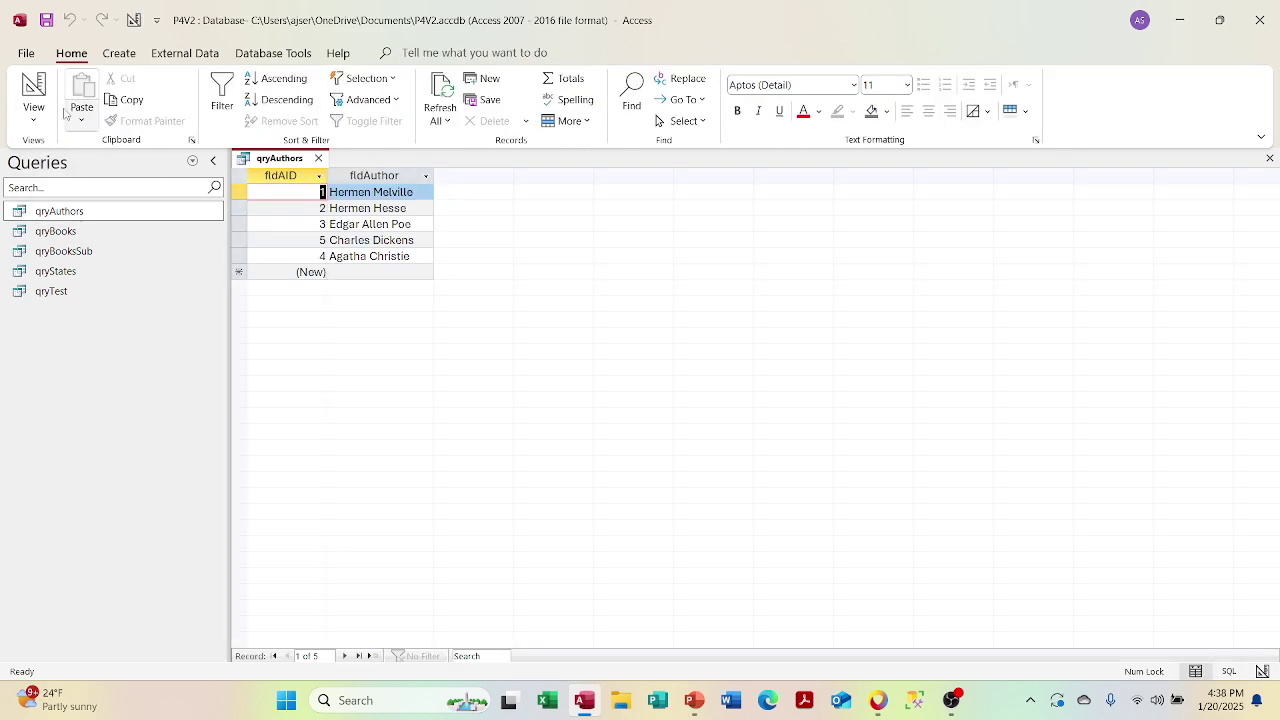
{"action": "left_click", "coordinate": [35, 120]}
{"action": "left_click", "coordinate": [40, 186]}
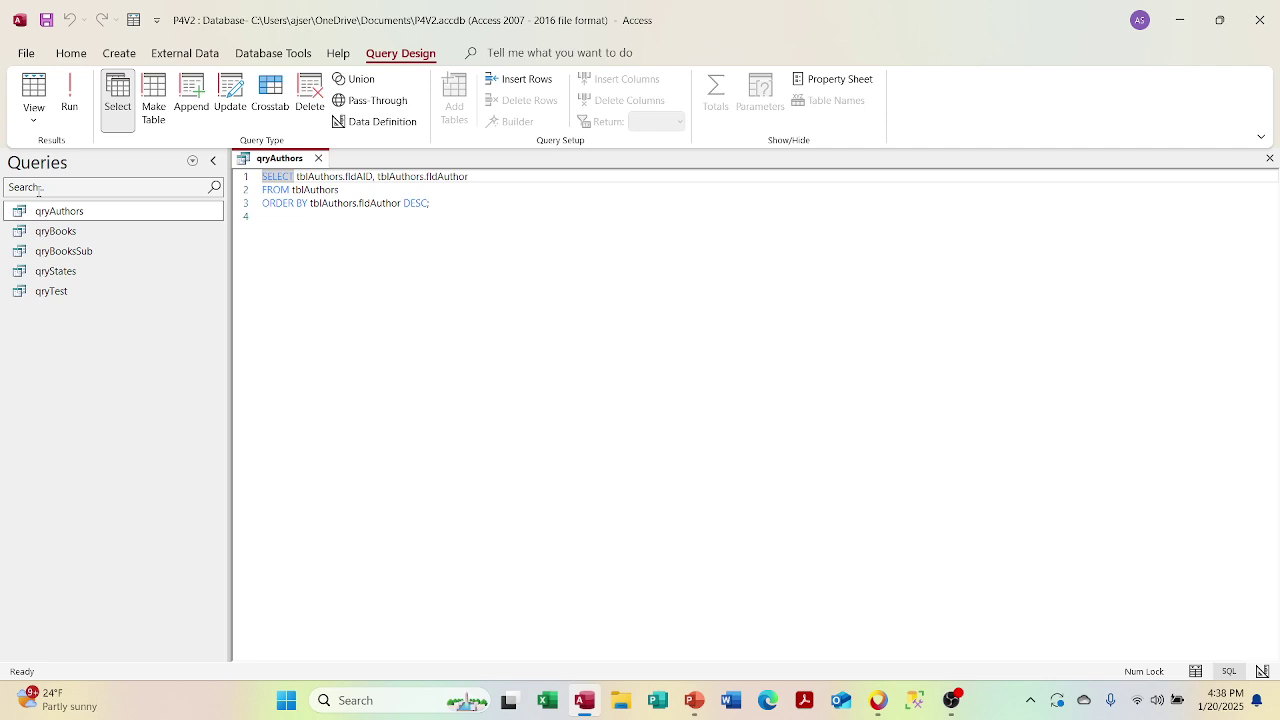
Step: Return qryAuthors to Design View and set the fldAuthor sort to (not sorted)
{"action": "left_click", "coordinate": [42, 120]}
{"action": "left_click", "coordinate": [72, 218]}
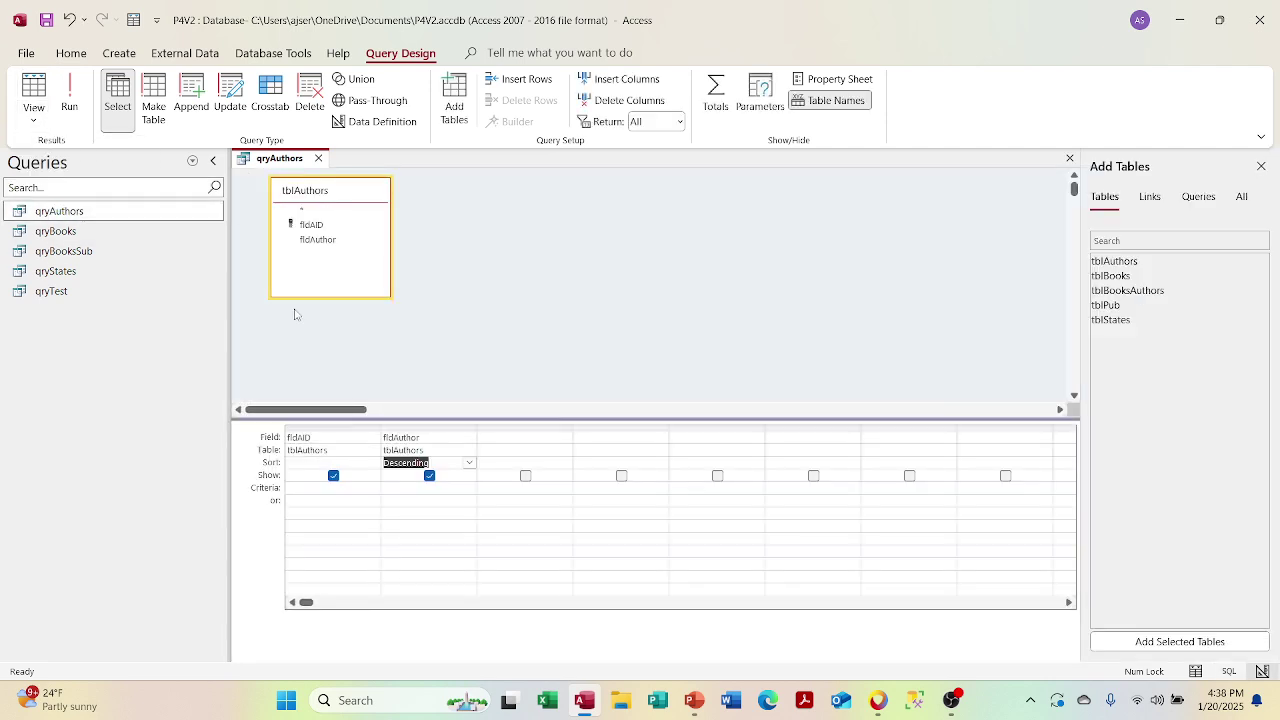
{"action": "left_click", "coordinate": [469, 462]}
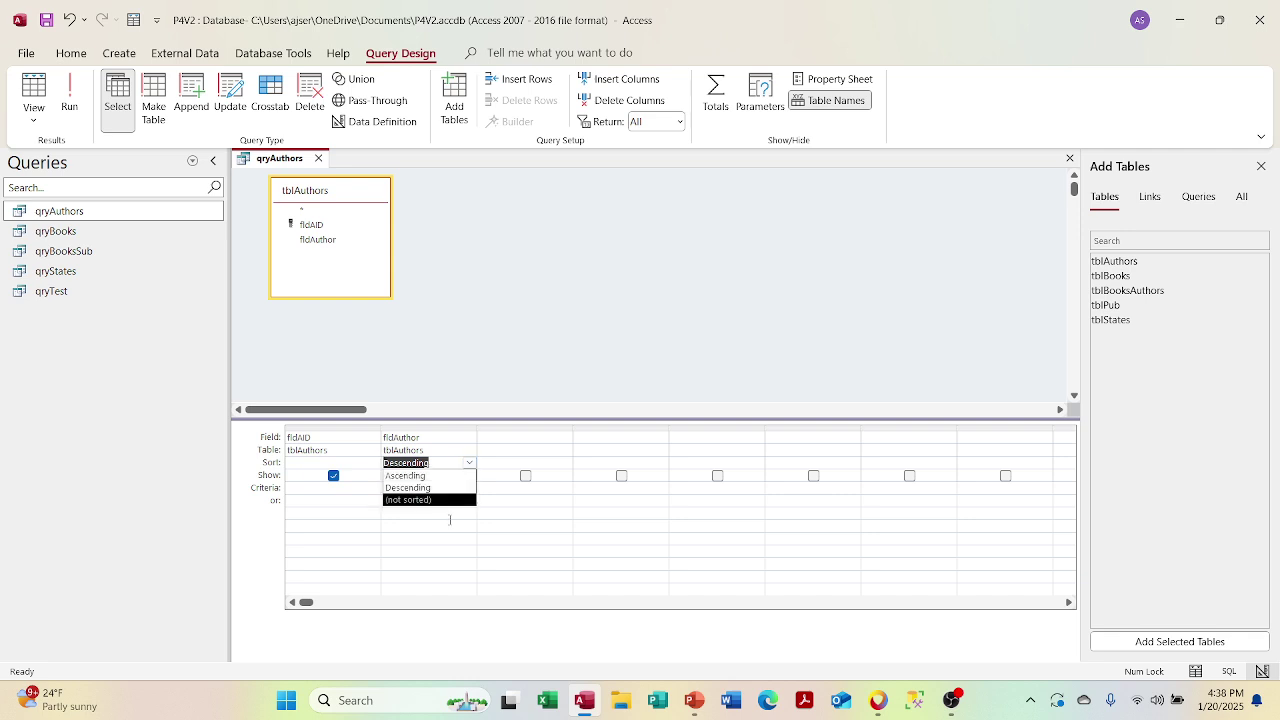
{"action": "left_click", "coordinate": [448, 508]}
{"action": "left_click", "coordinate": [458, 462]}
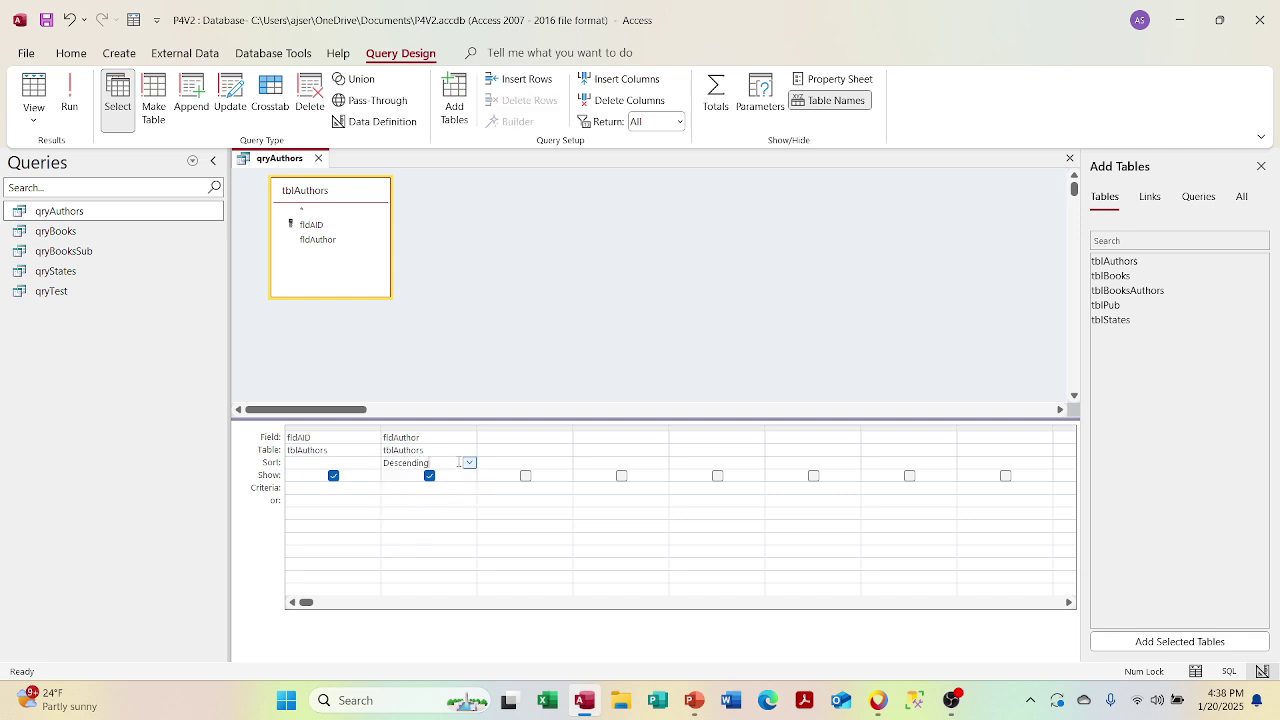
{"action": "left_click", "coordinate": [469, 462]}
{"action": "left_click", "coordinate": [453, 497]}
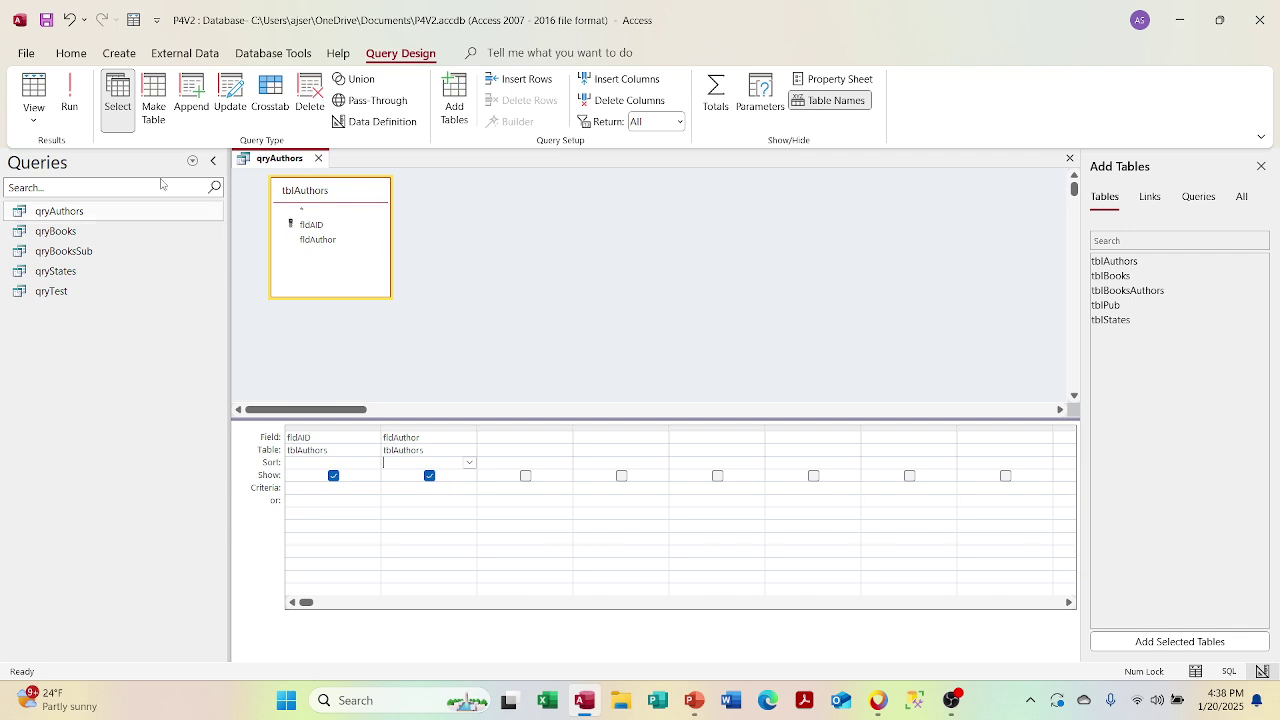
Step: Run the unsorted qryAuthors query and view its SQL
{"action": "left_click", "coordinate": [75, 115]}
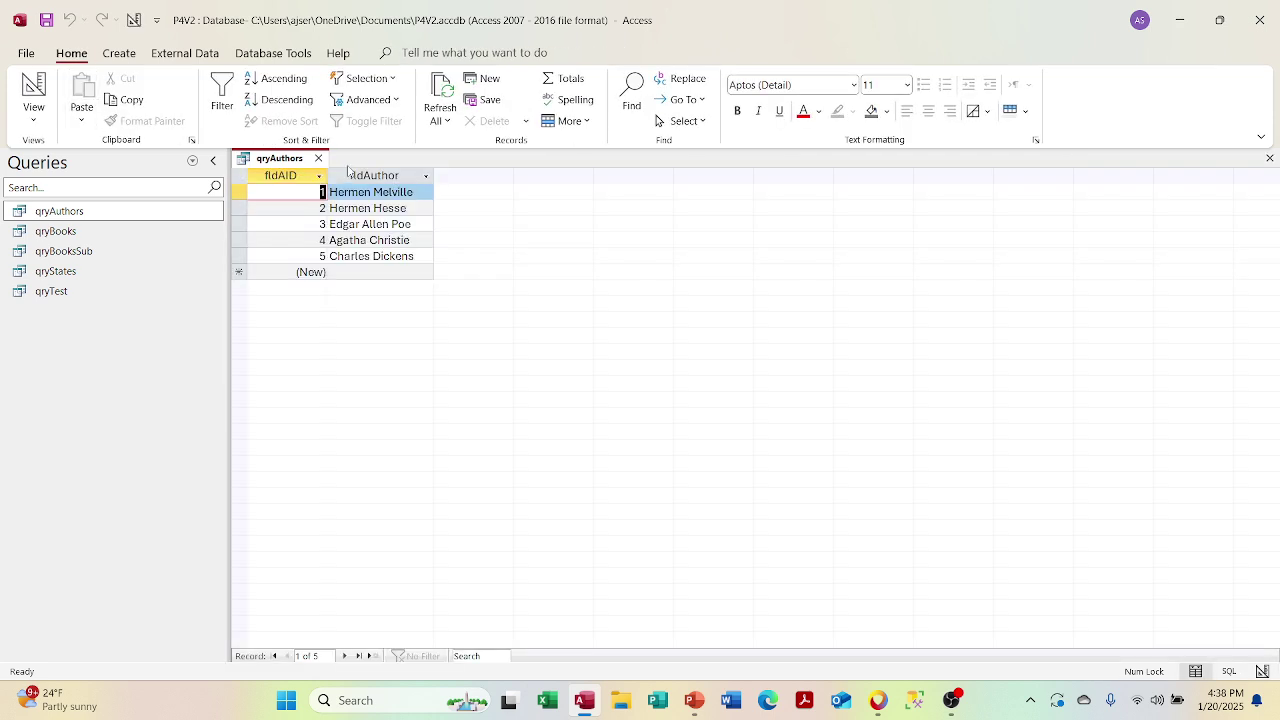
{"action": "left_click", "coordinate": [33, 117]}
{"action": "left_click", "coordinate": [50, 184]}
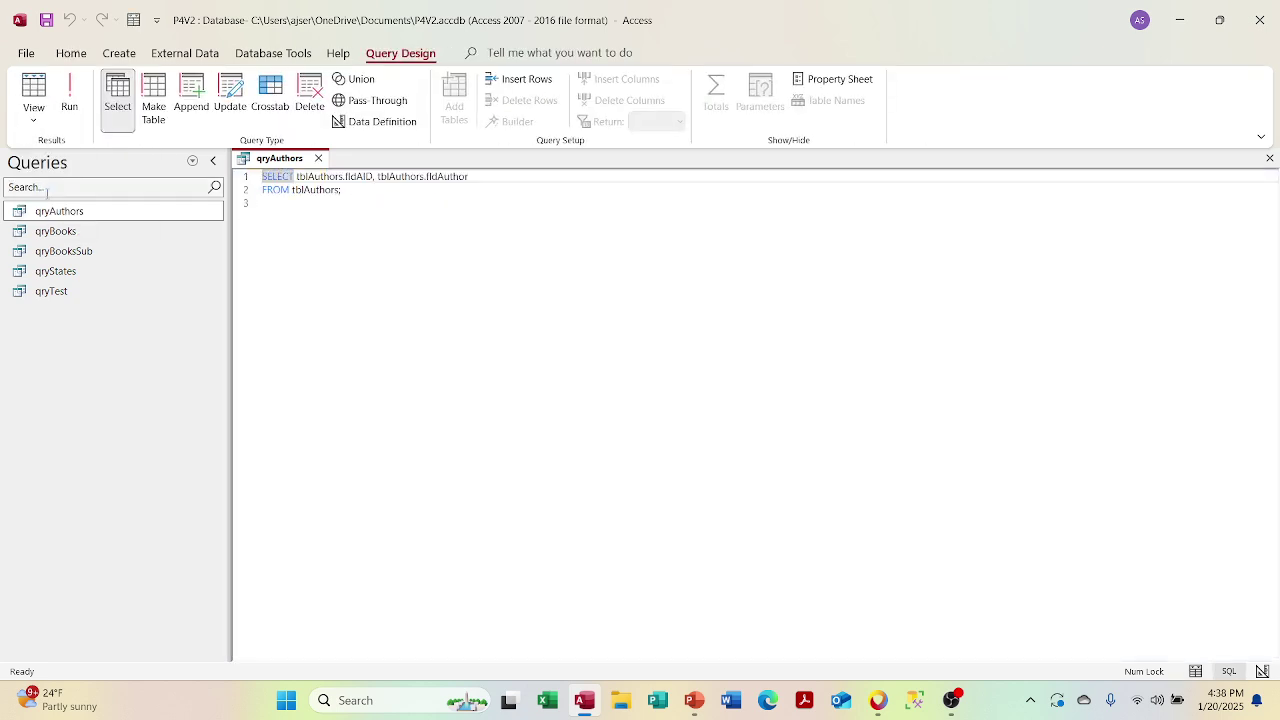
Step: Return qryAuthors to Design View and add the Total row, keeping Group By for both fldAID and fldAuthor
{"action": "left_click", "coordinate": [34, 108]}
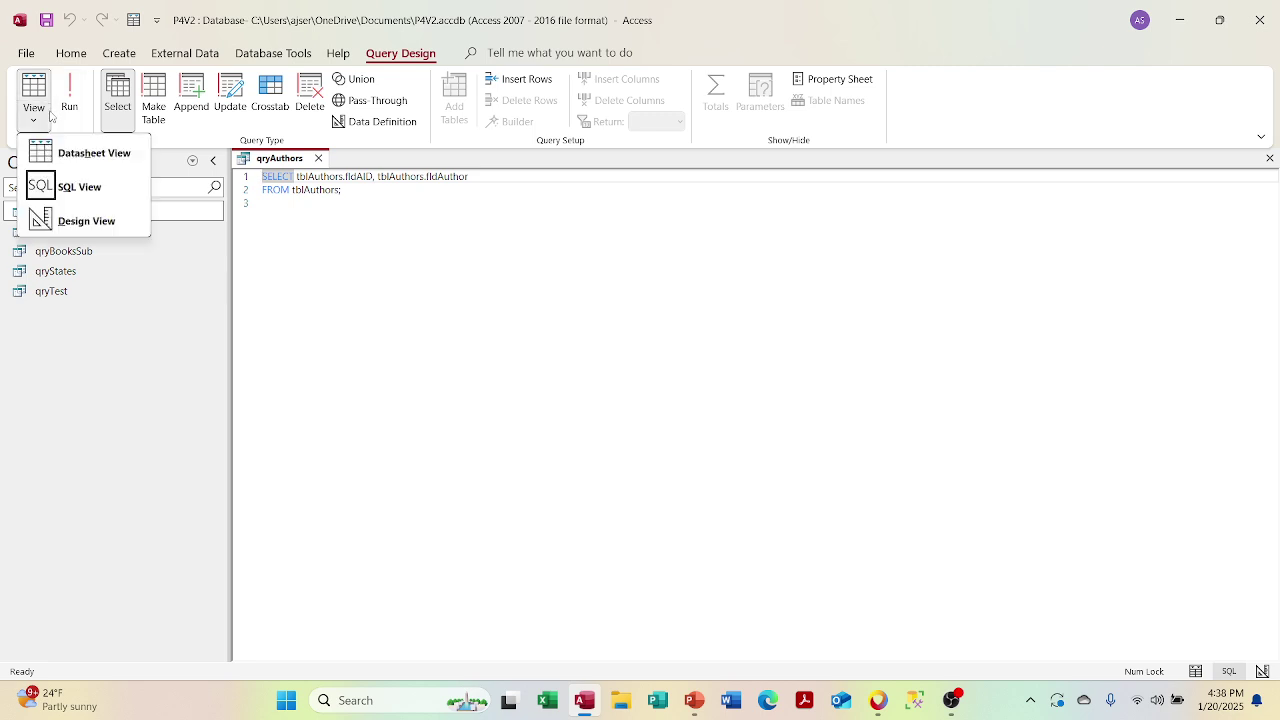
{"action": "left_click", "coordinate": [54, 222]}
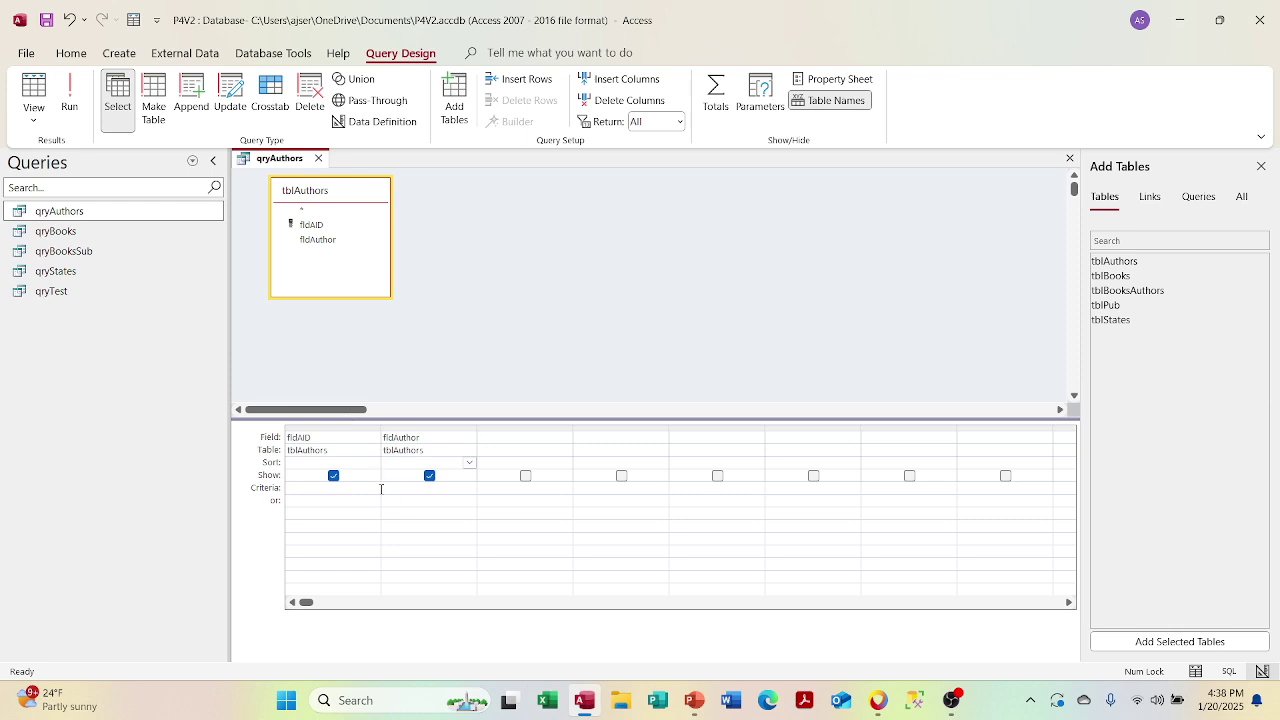
{"action": "right_click", "coordinate": [338, 463]}
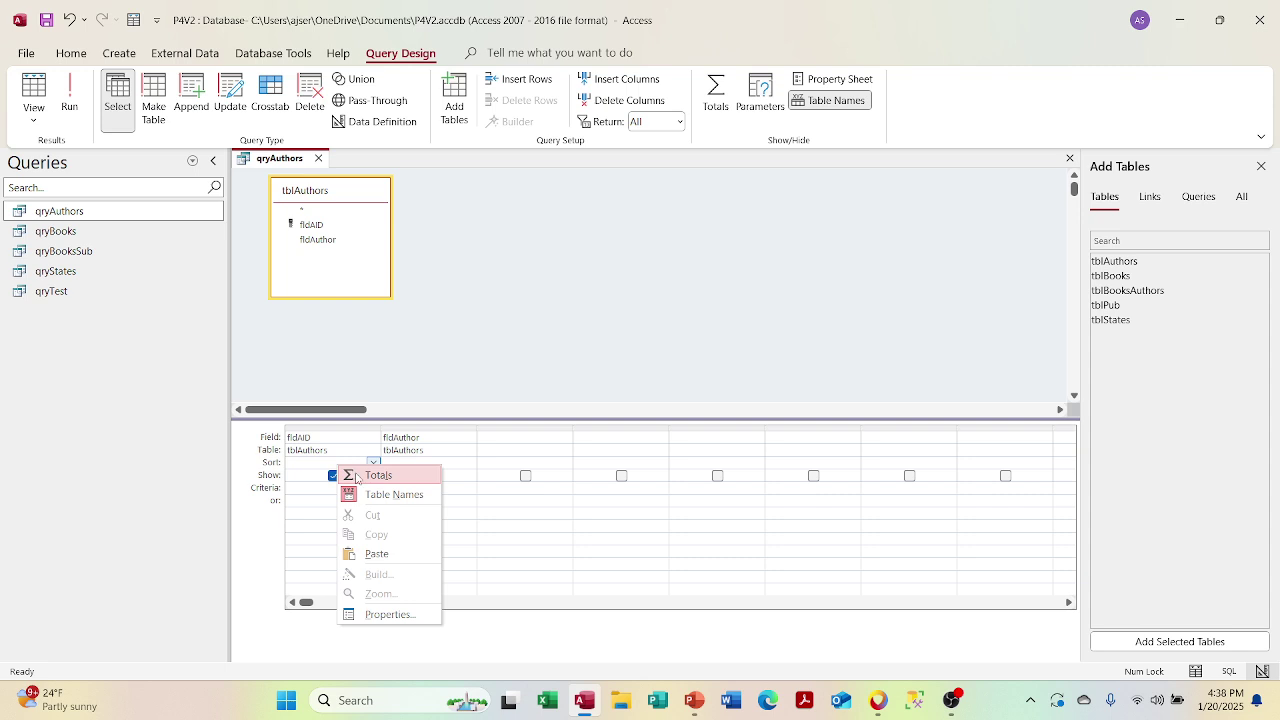
{"action": "left_click", "coordinate": [356, 474]}
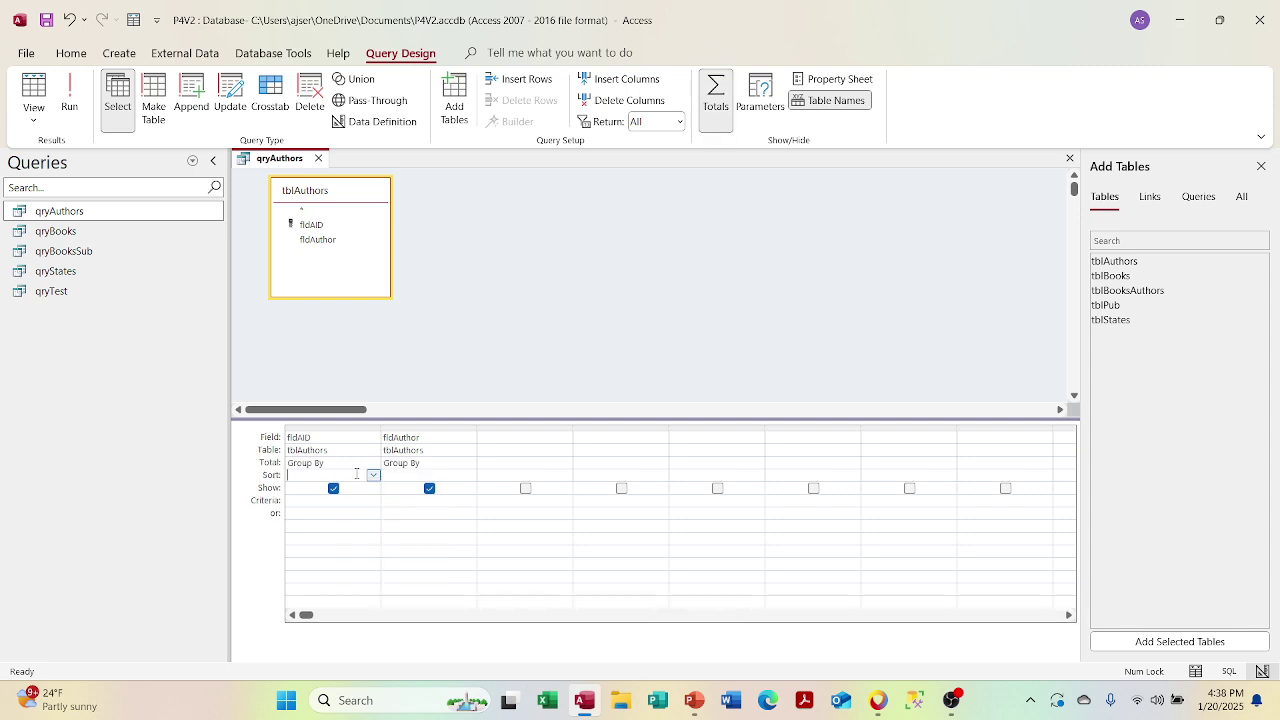
{"action": "left_click", "coordinate": [469, 463]}
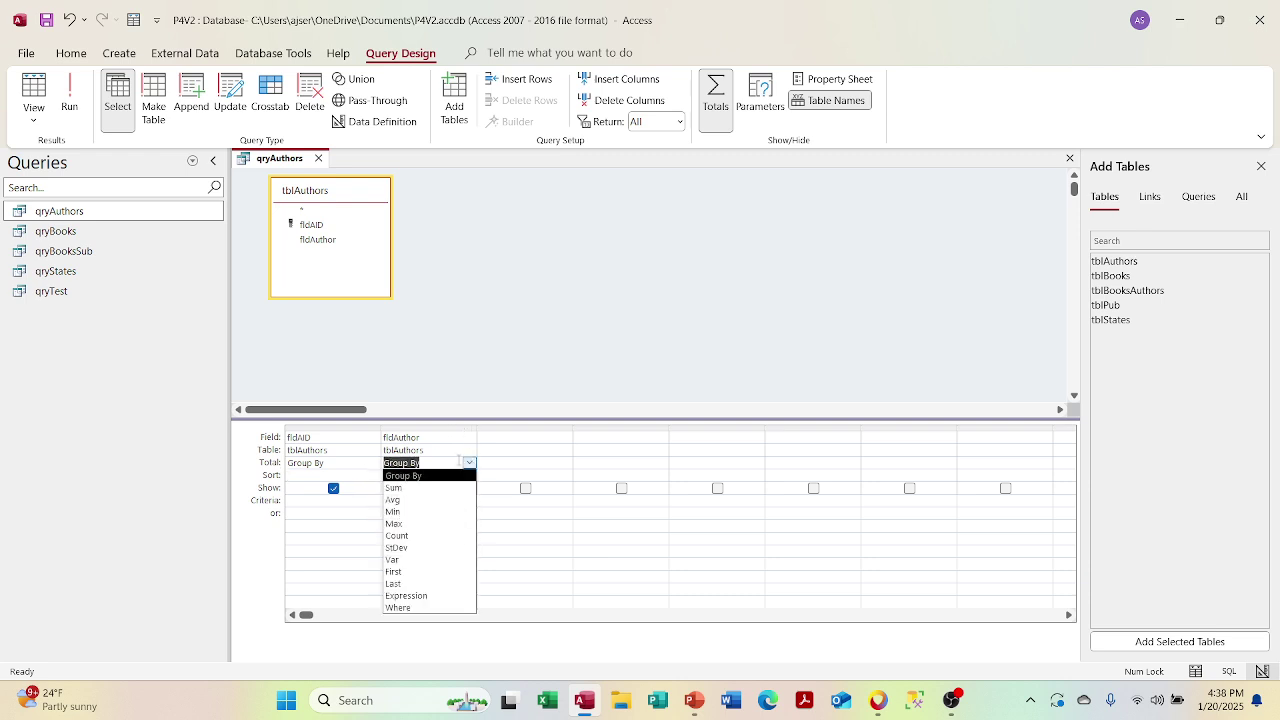
{"action": "left_click", "coordinate": [495, 437]}
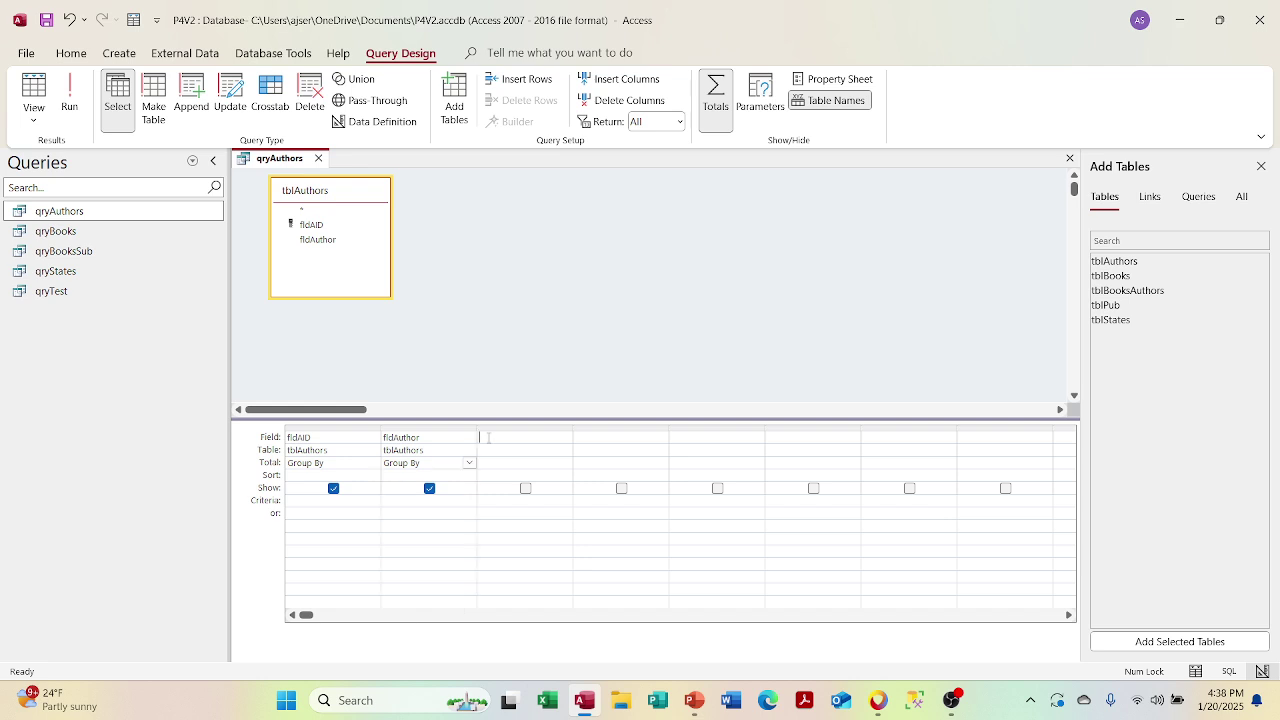
Step: Run the grouped qryAuthors query and examine its GROUP BY clause in SQL View
{"action": "left_click", "coordinate": [70, 106]}
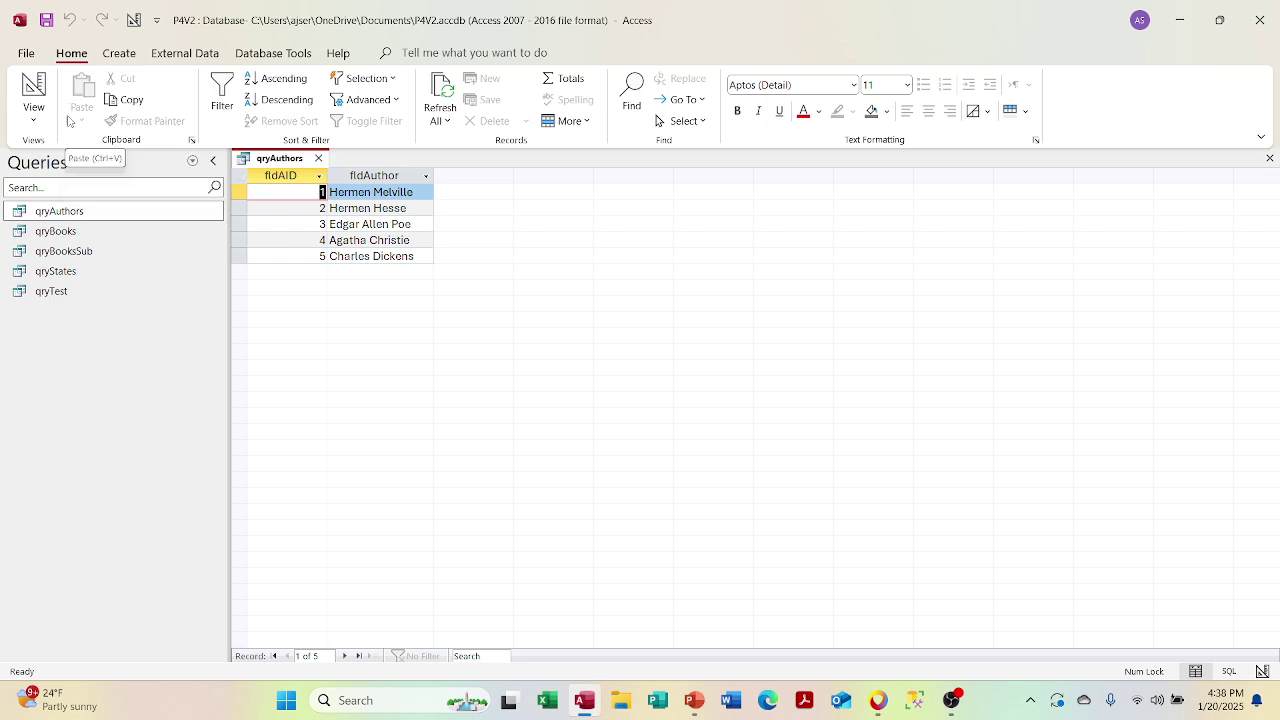
{"action": "left_click", "coordinate": [36, 122]}
{"action": "left_click", "coordinate": [62, 185]}
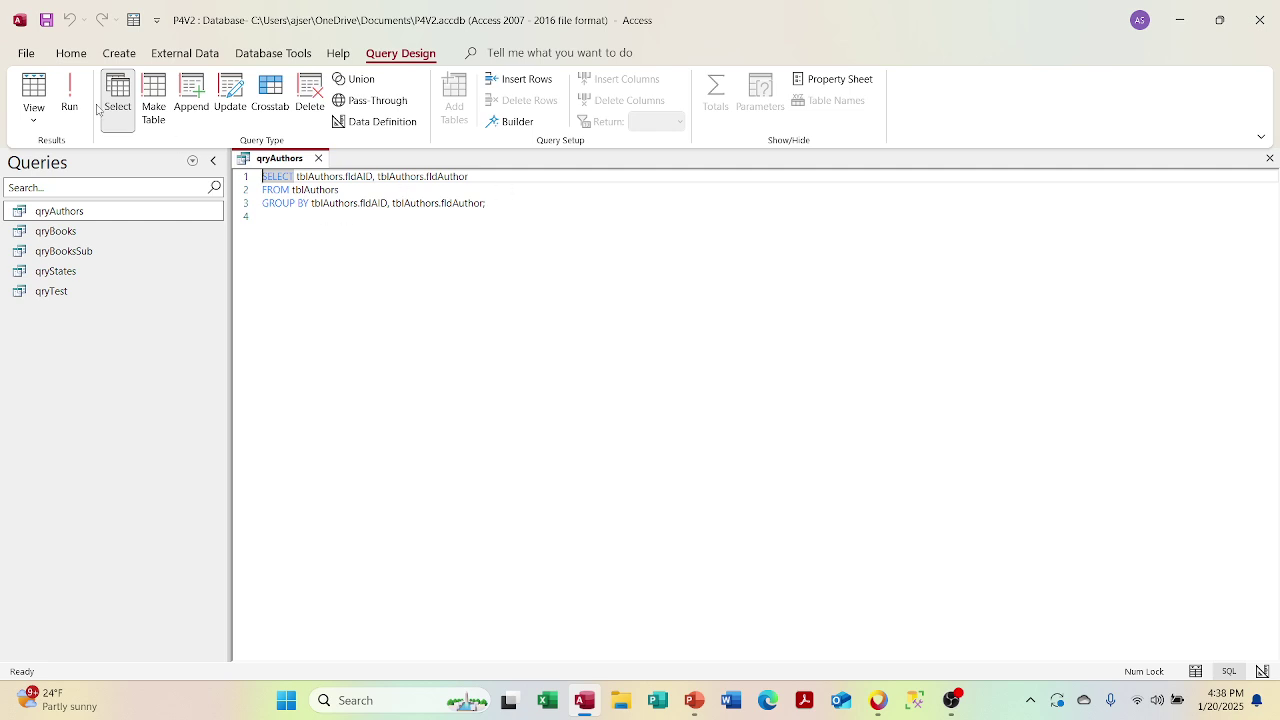
Step: Switch qryAuthors back to Design View and set the fldAuthor total to Count
{"action": "left_click", "coordinate": [36, 114]}
{"action": "left_click", "coordinate": [70, 220]}
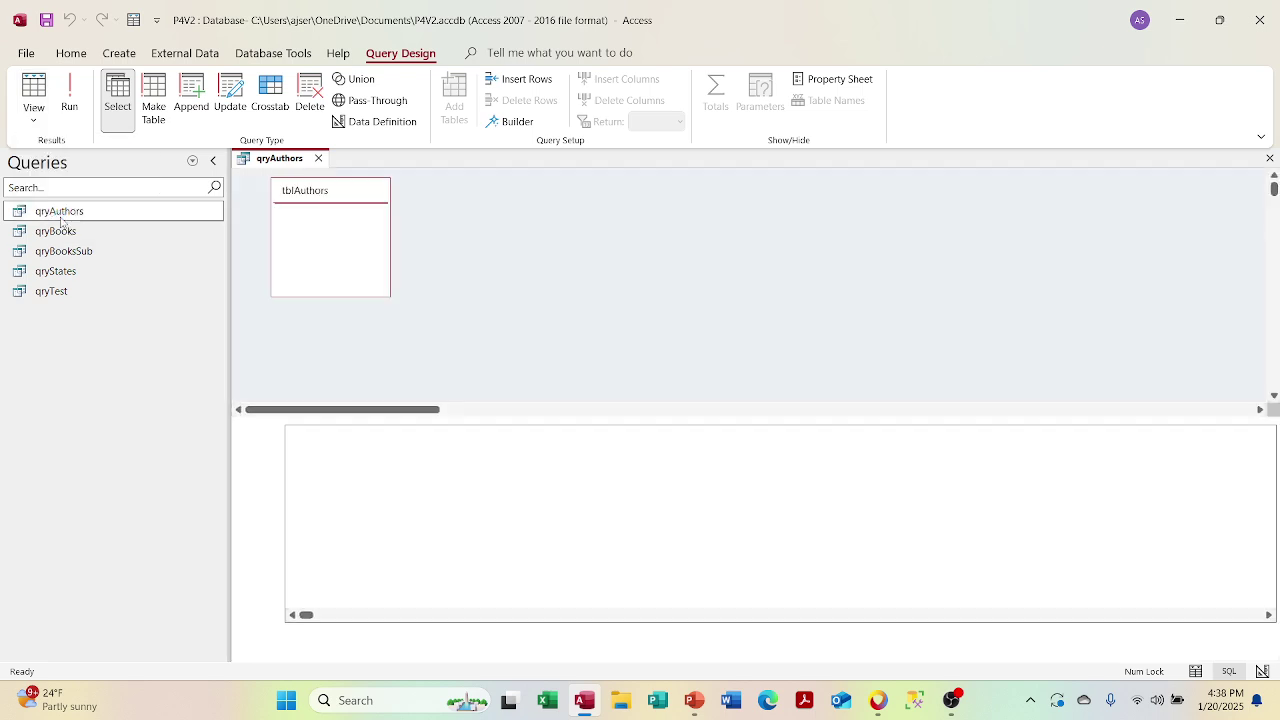
{"action": "left_click", "coordinate": [451, 462]}
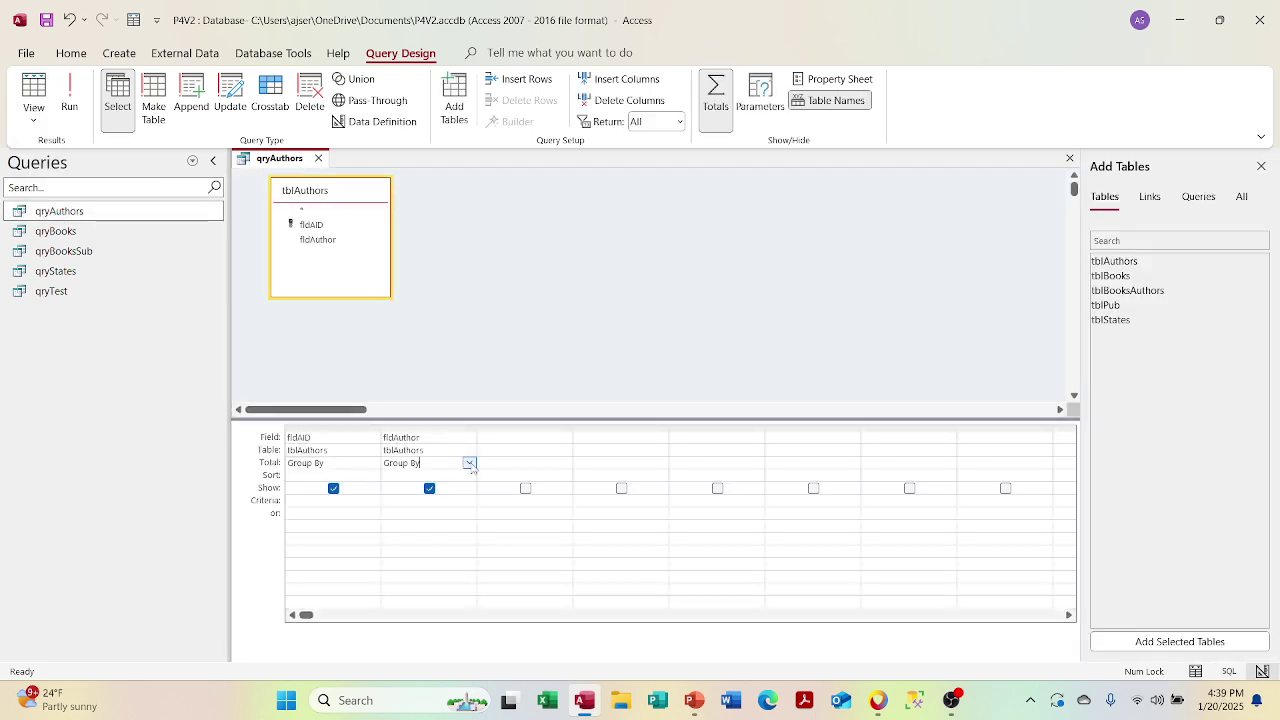
{"action": "left_click", "coordinate": [469, 463]}
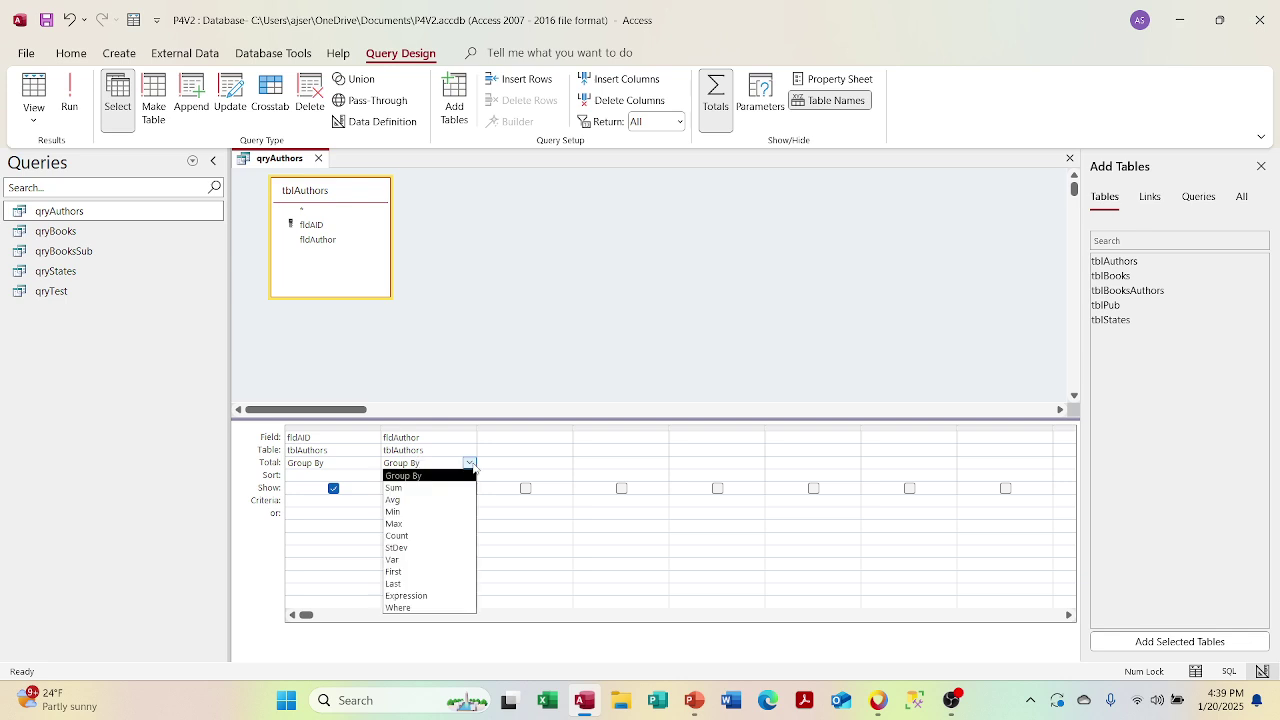
{"action": "left_click", "coordinate": [448, 536]}
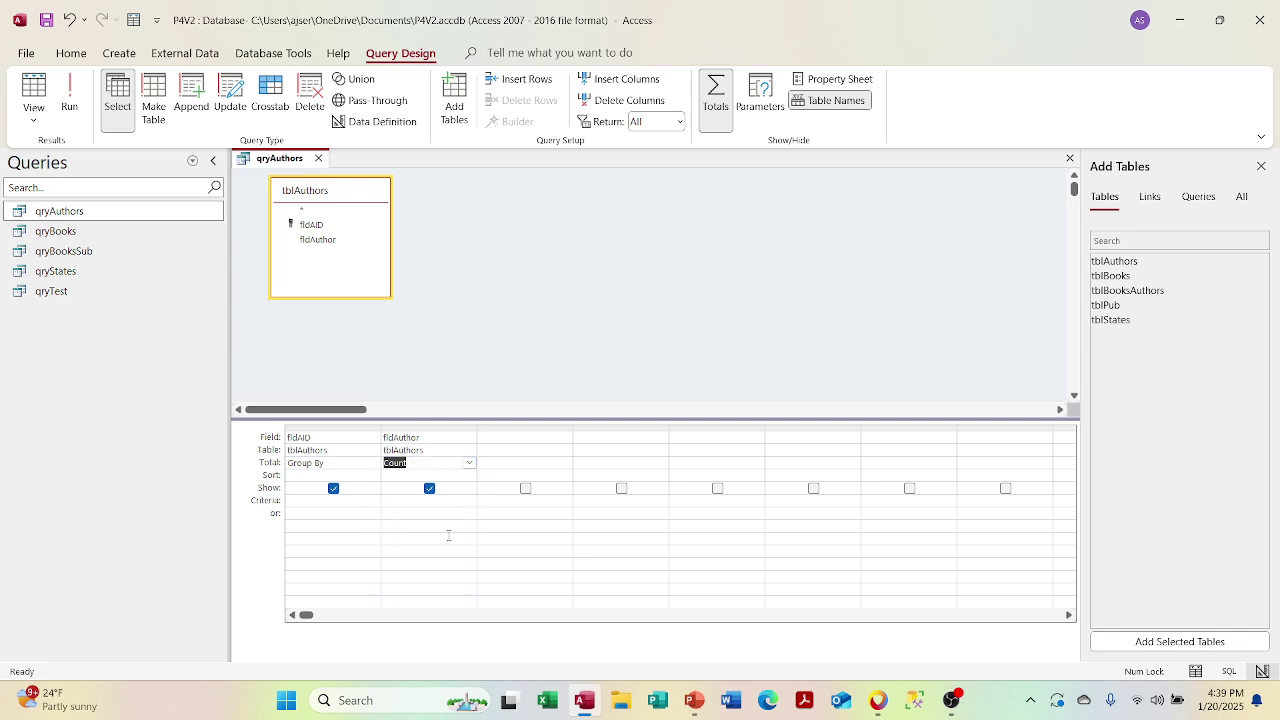
Step: Run qryAuthors with the author count and examine the Count expression in SQL View
{"action": "left_click", "coordinate": [74, 108]}
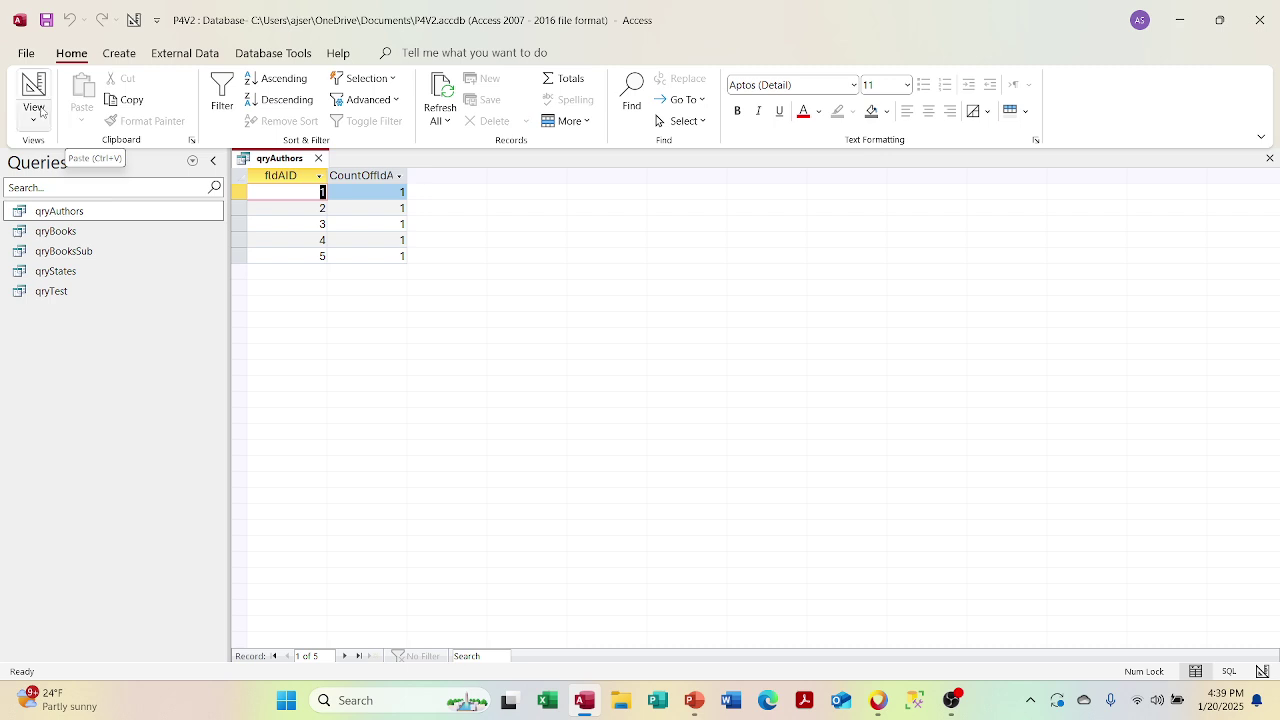
{"action": "left_click", "coordinate": [38, 118]}
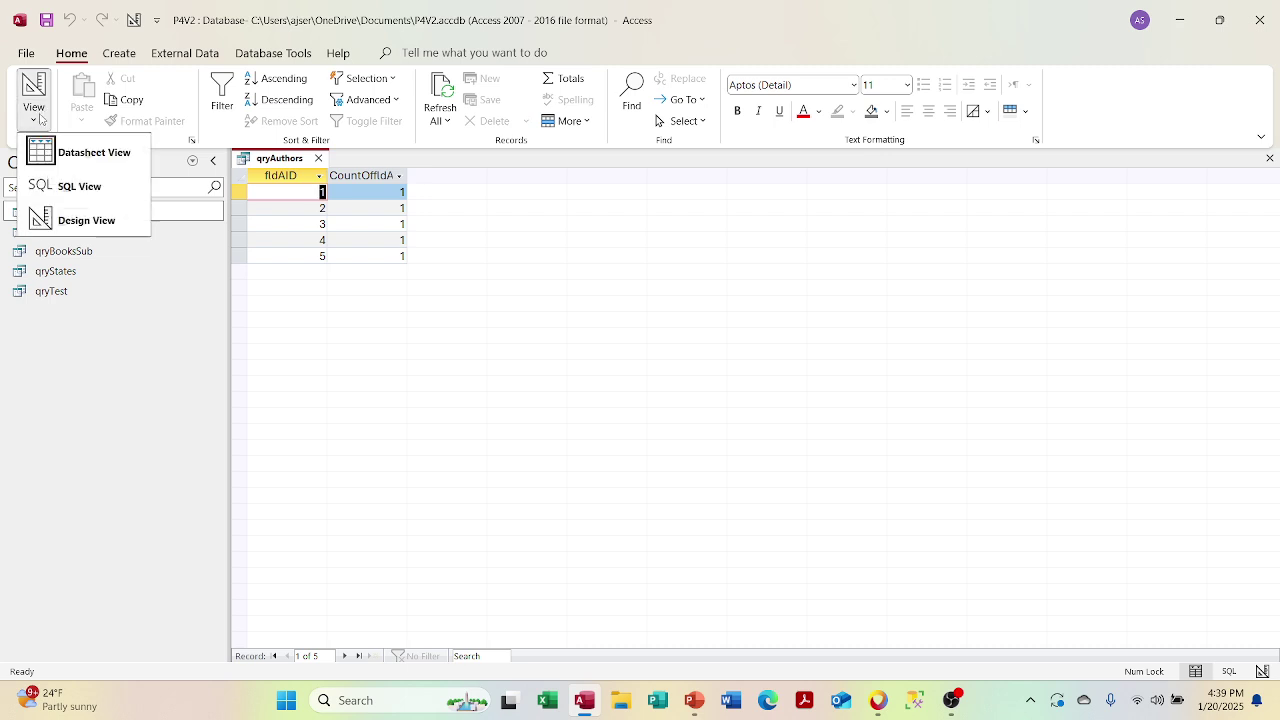
{"action": "left_click", "coordinate": [48, 182]}
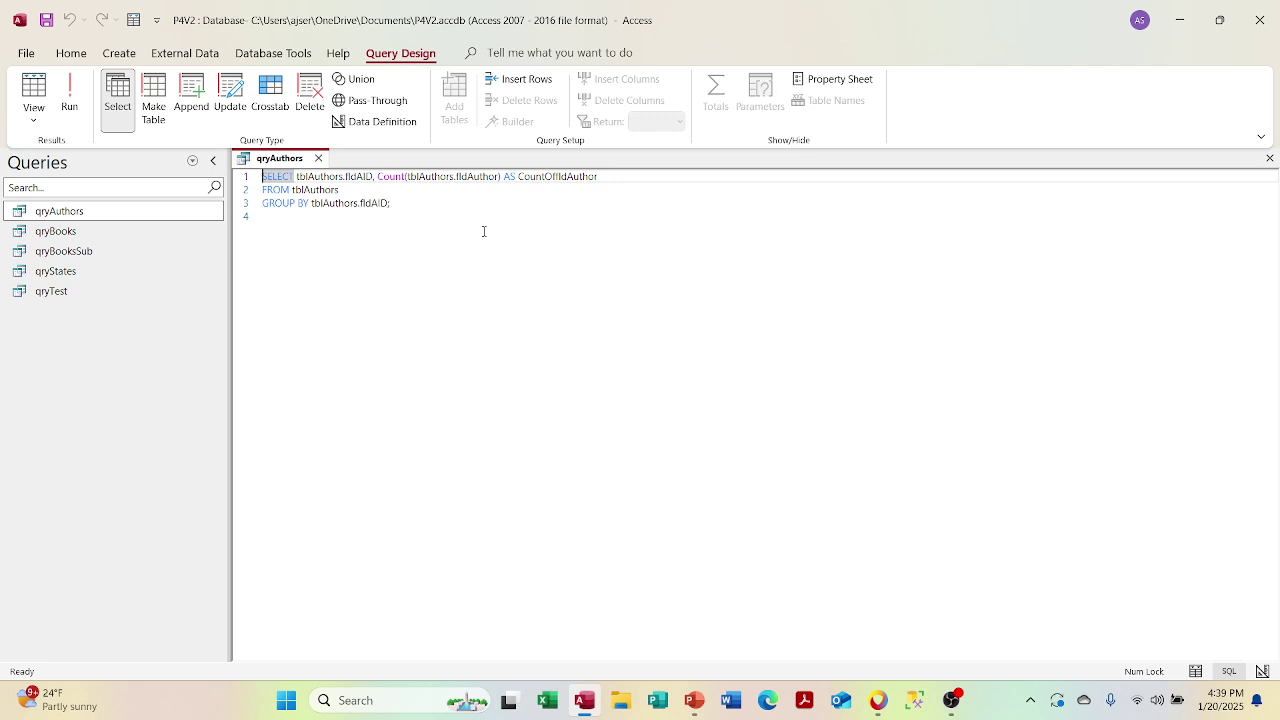
Step: Return qryAuthors to Design View and try to run it with the fldAuthor total set to Sum
{"action": "left_click", "coordinate": [34, 113]}
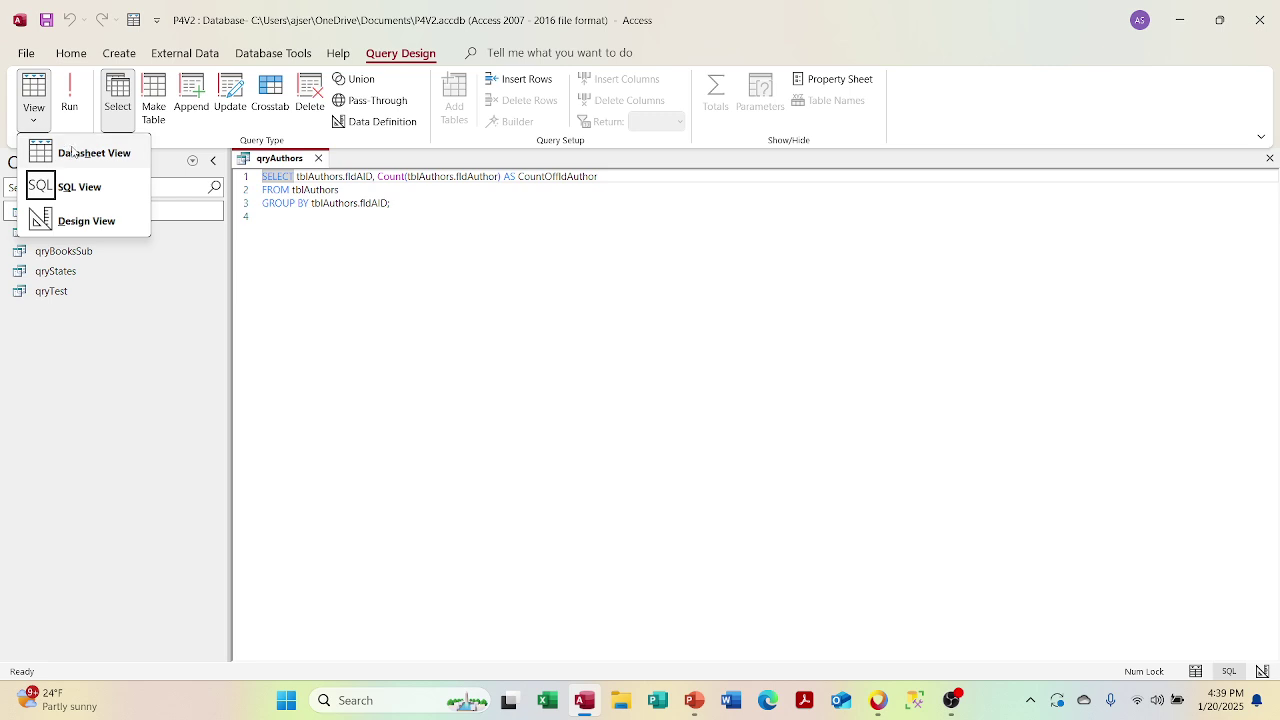
{"action": "left_click", "coordinate": [82, 220]}
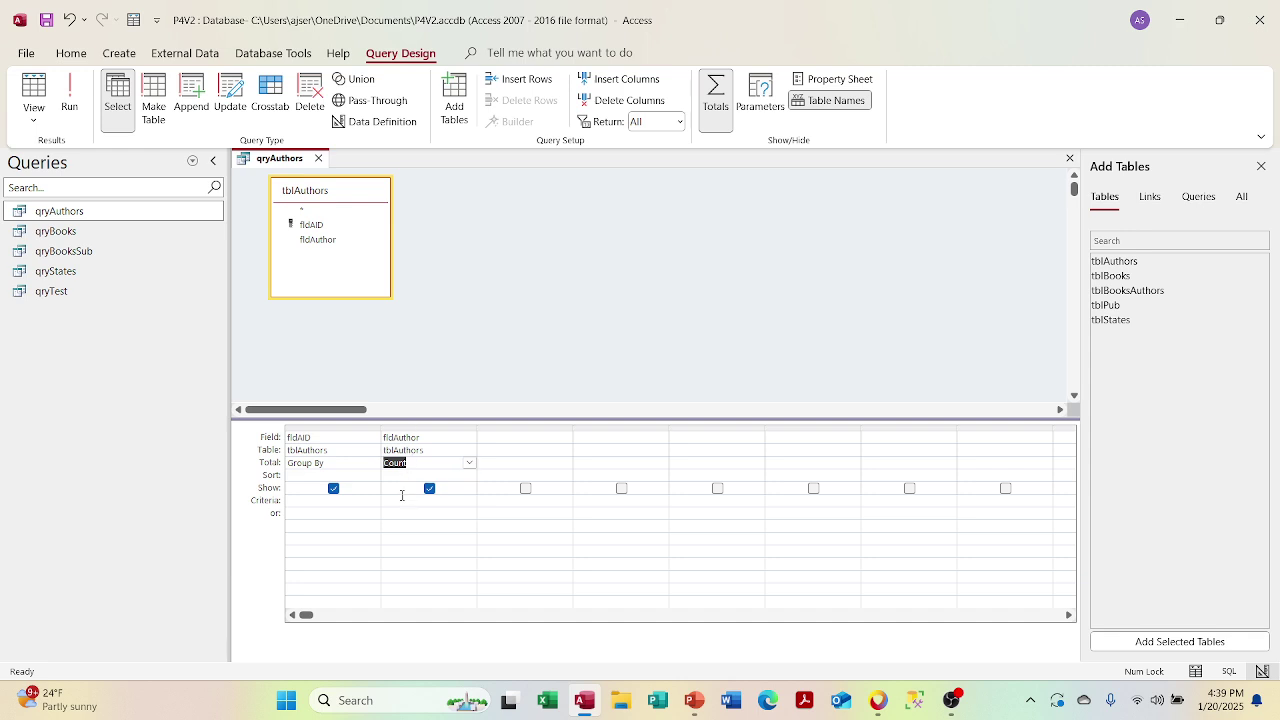
{"action": "left_click", "coordinate": [469, 463]}
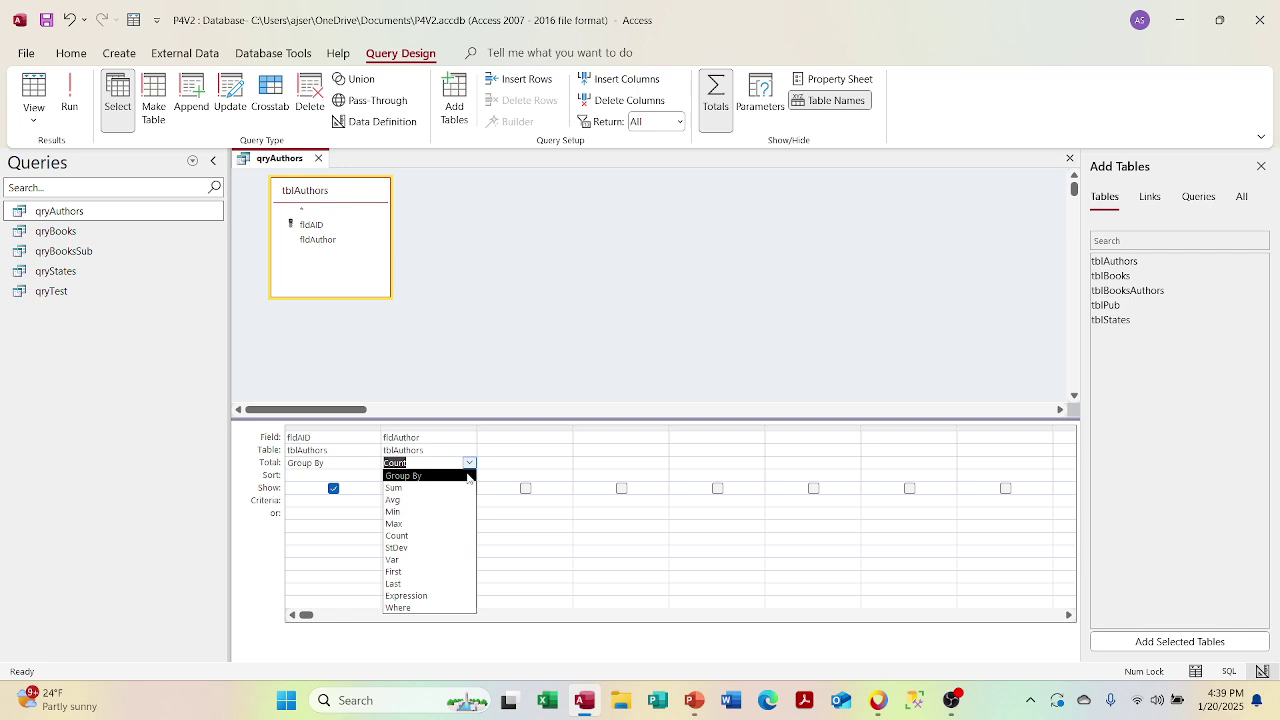
{"action": "left_click", "coordinate": [455, 500]}
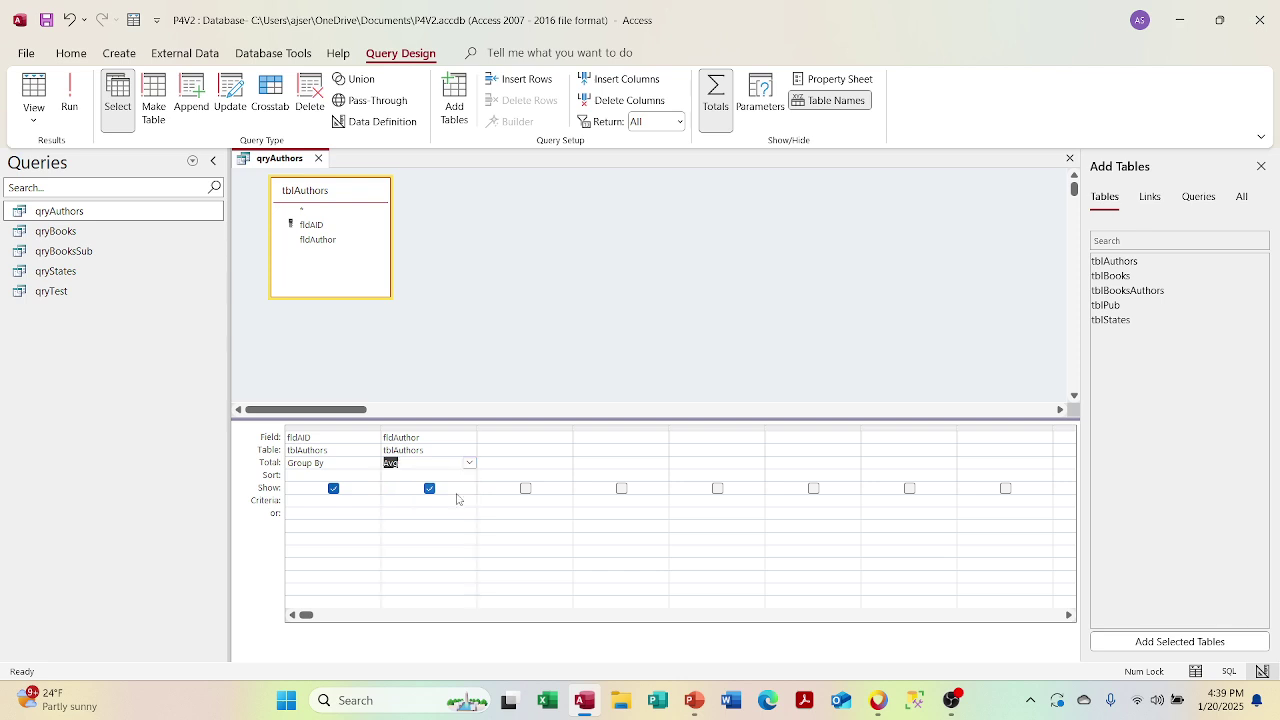
{"action": "left_click", "coordinate": [469, 463]}
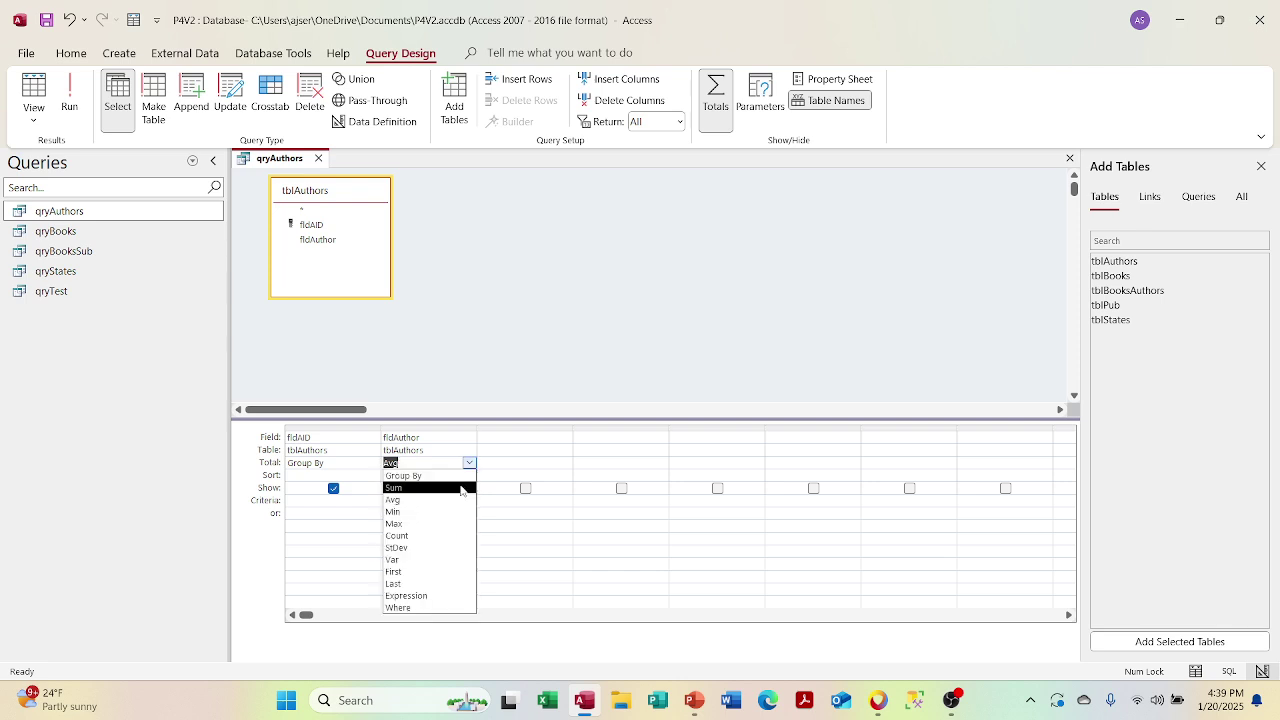
{"action": "left_click", "coordinate": [462, 489]}
{"action": "left_click", "coordinate": [70, 92]}
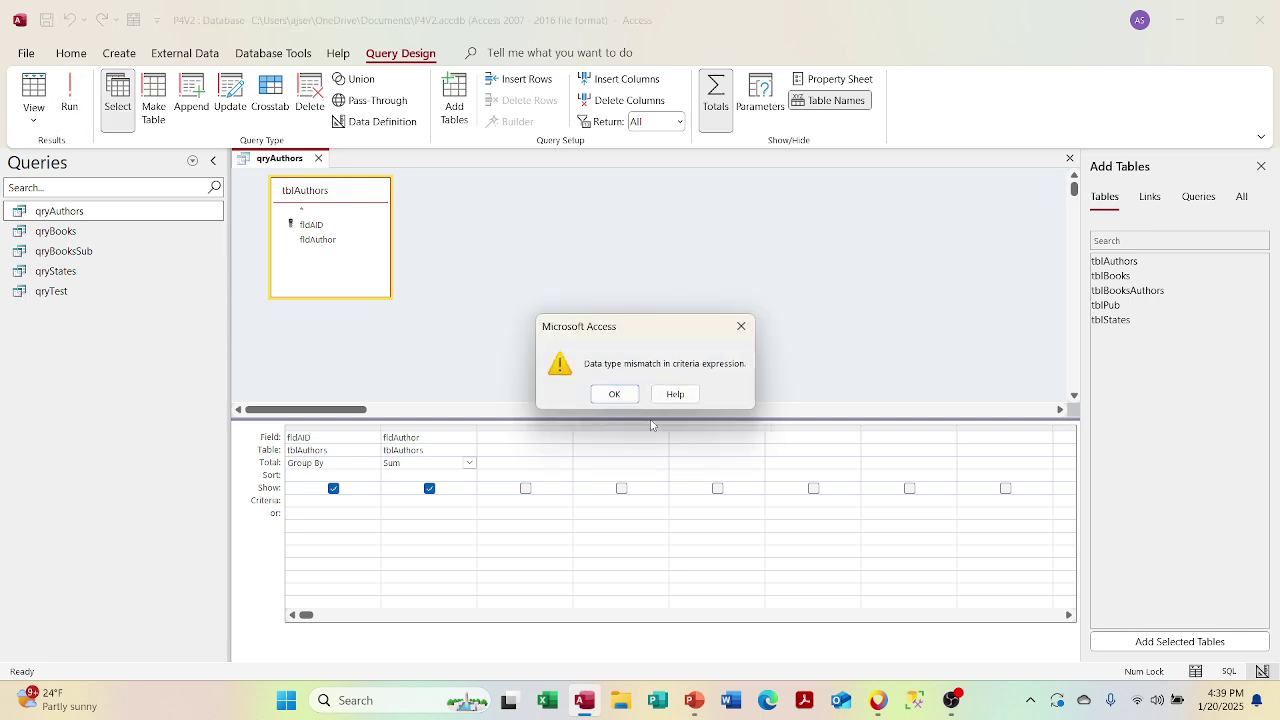
{"action": "left_click", "coordinate": [613, 394]}
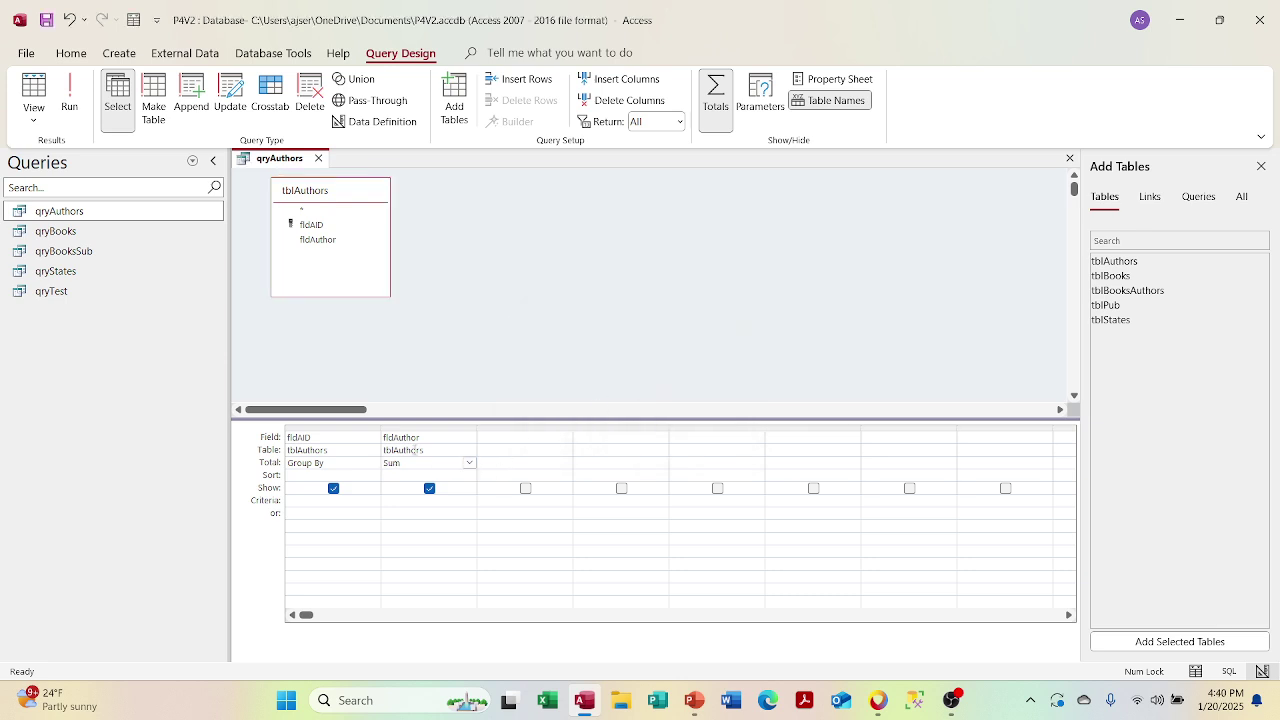
Step: Set the fldAuthor total back to Group By and the fldAID total to Sum
{"action": "left_click", "coordinate": [469, 462]}
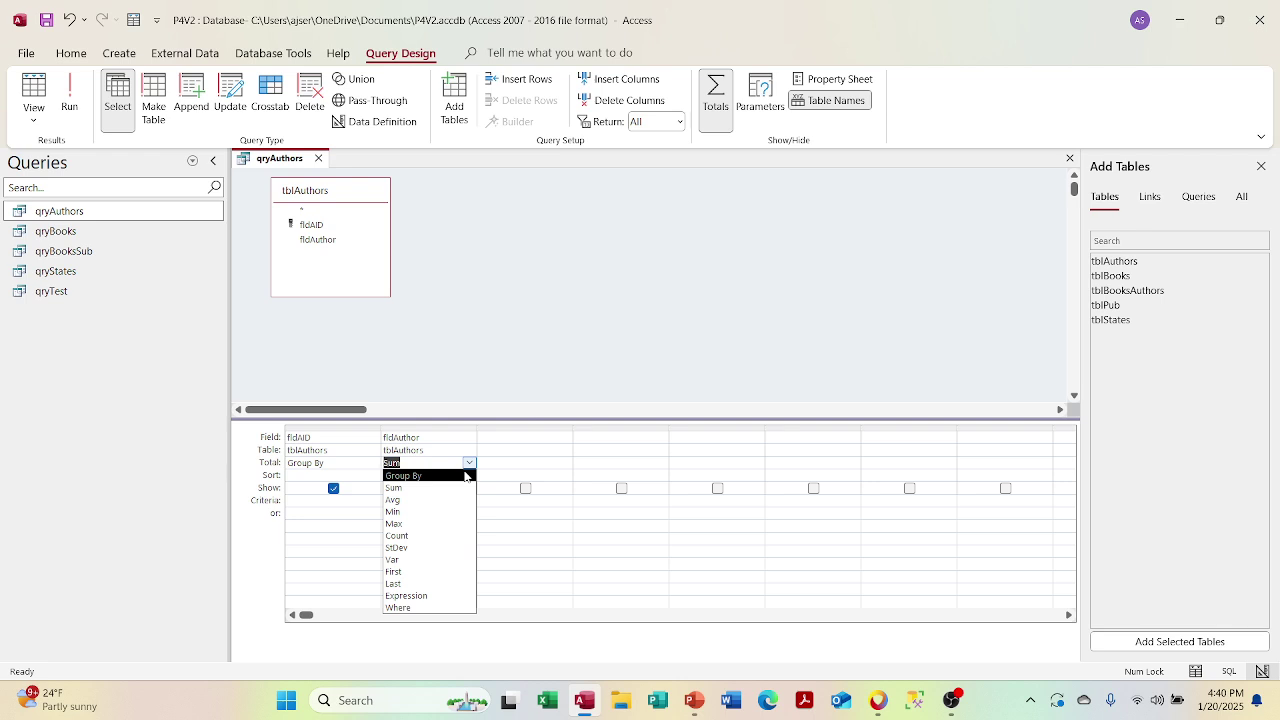
{"action": "left_click", "coordinate": [465, 476]}
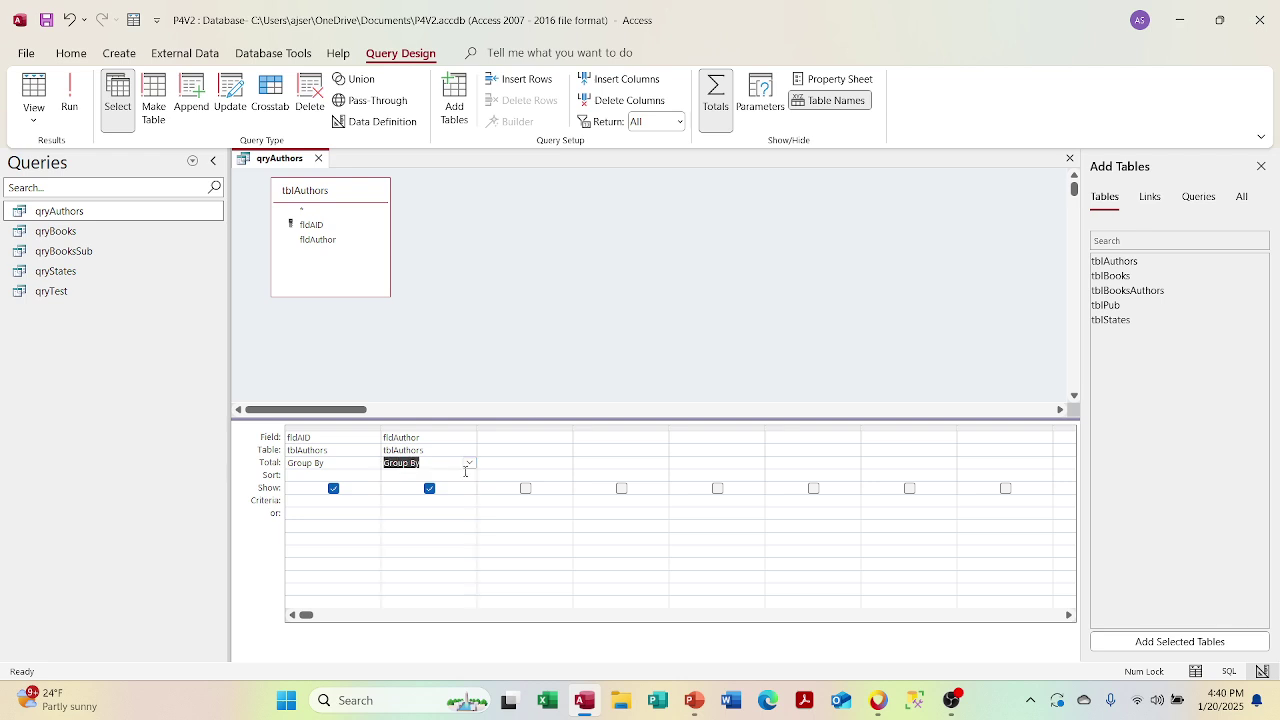
{"action": "left_click", "coordinate": [372, 475]}
{"action": "left_click", "coordinate": [373, 463]}
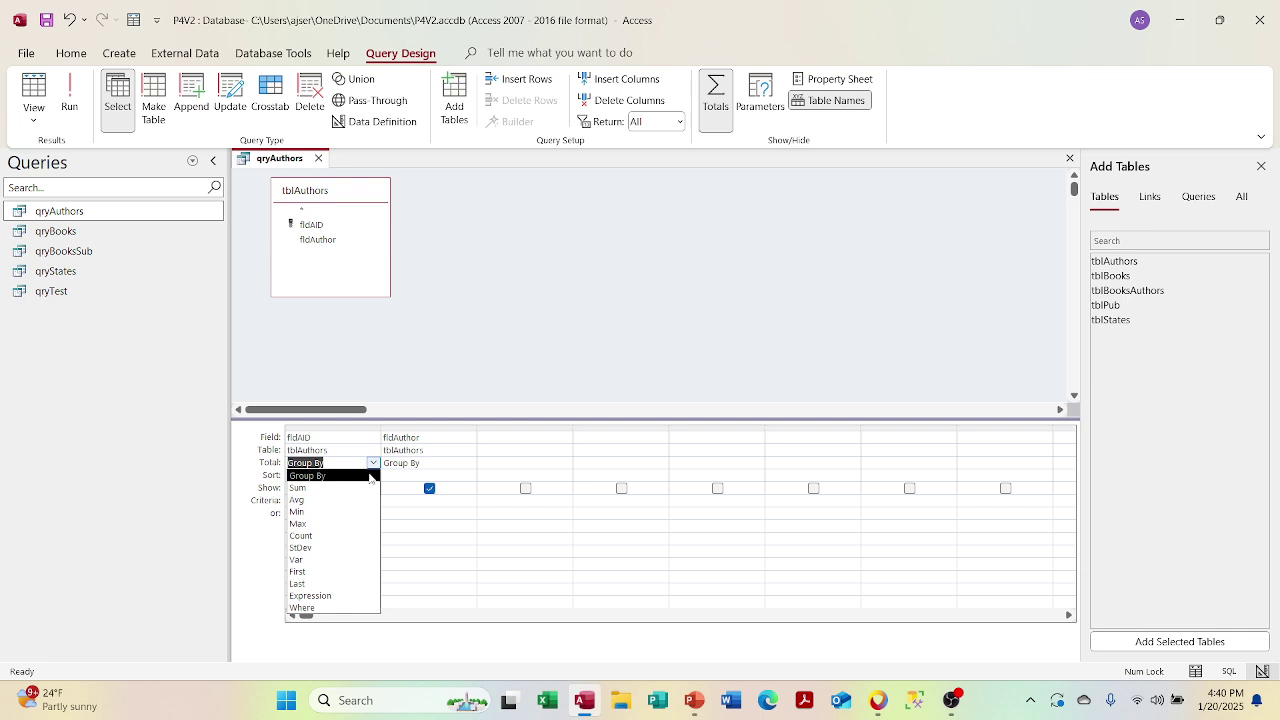
{"action": "left_click", "coordinate": [368, 486]}
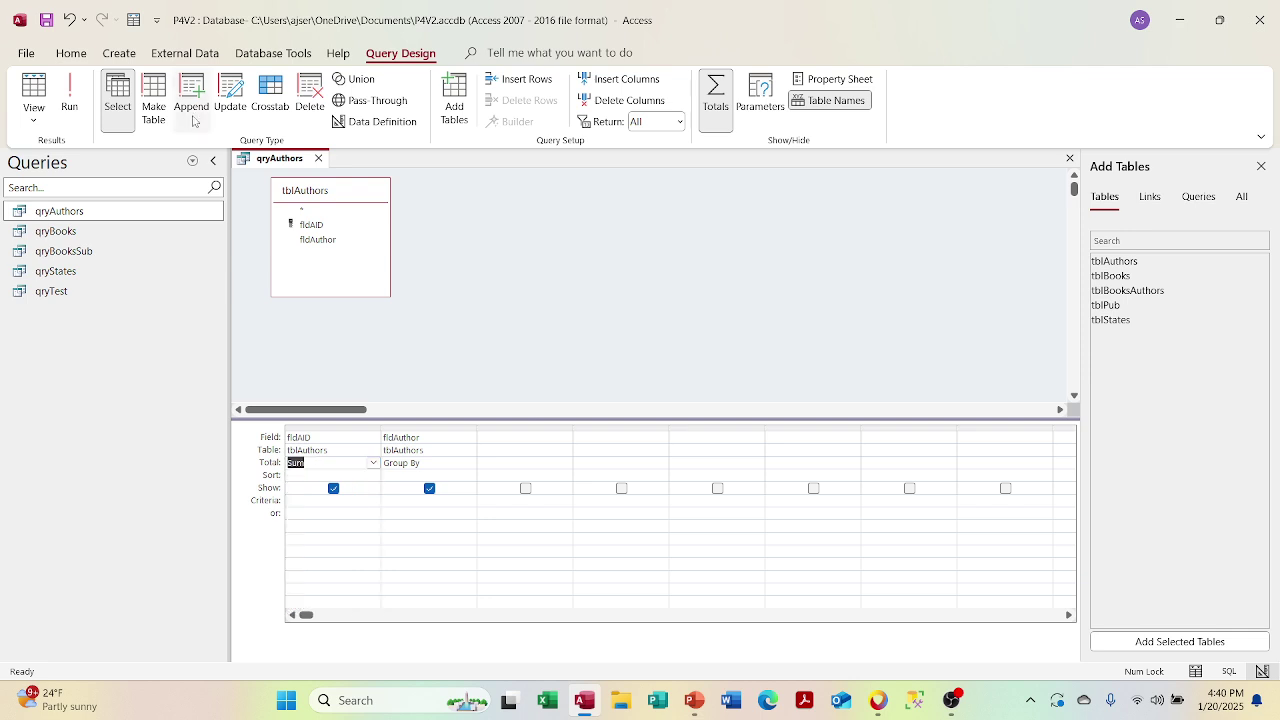
Step: Examine the summed fldAID results of qryAuthors in Datasheet View and its statement in SQL View
{"action": "left_click", "coordinate": [70, 97]}
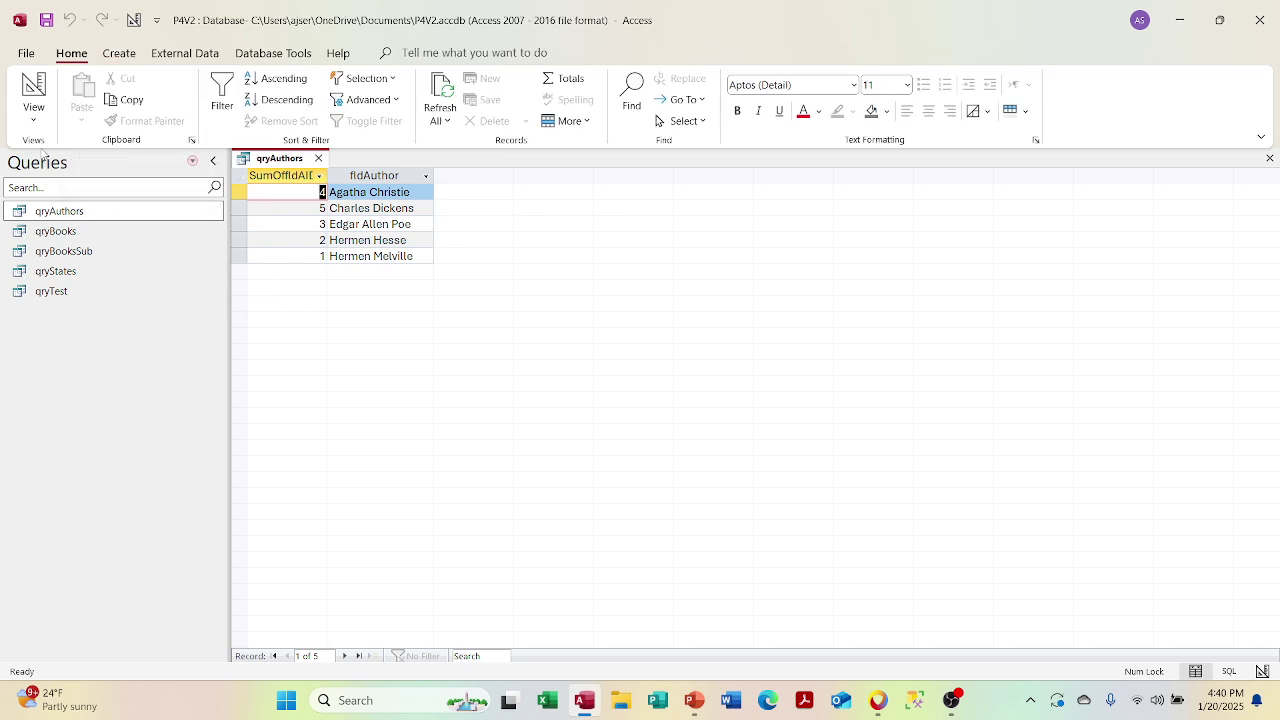
{"action": "left_click", "coordinate": [34, 124]}
{"action": "left_click", "coordinate": [43, 184]}
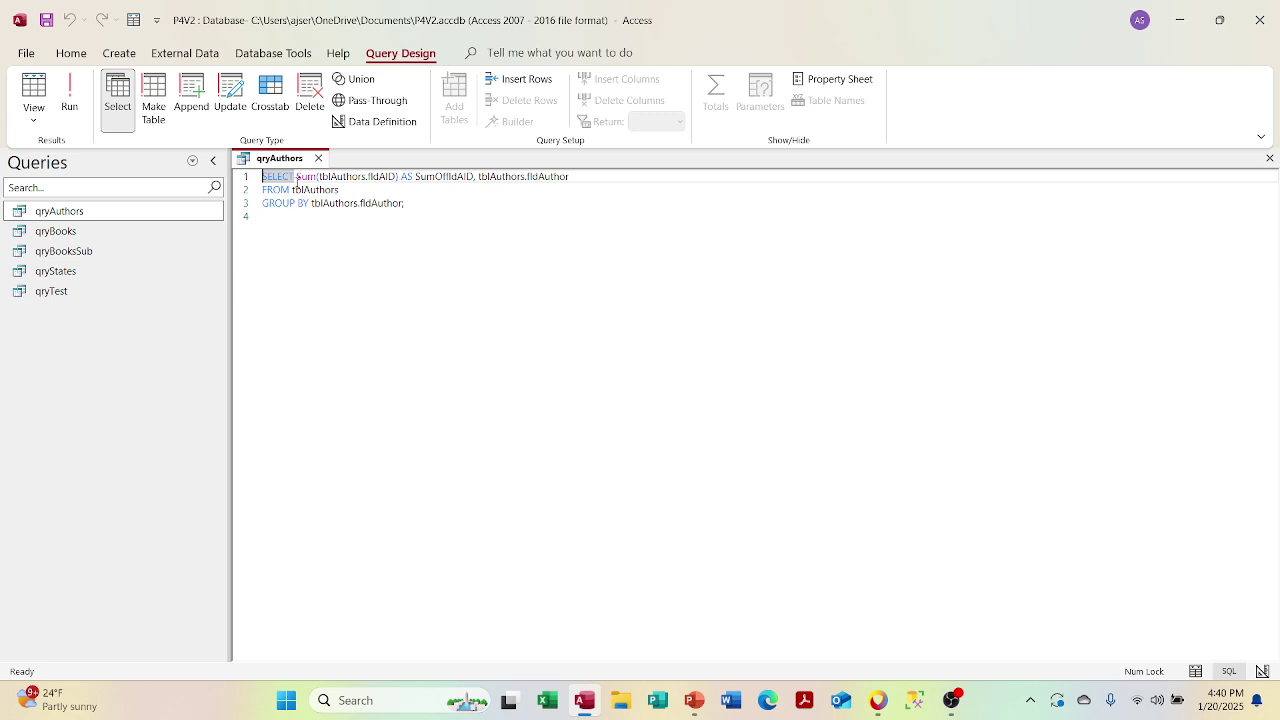
{"action": "left_click", "coordinate": [72, 100]}
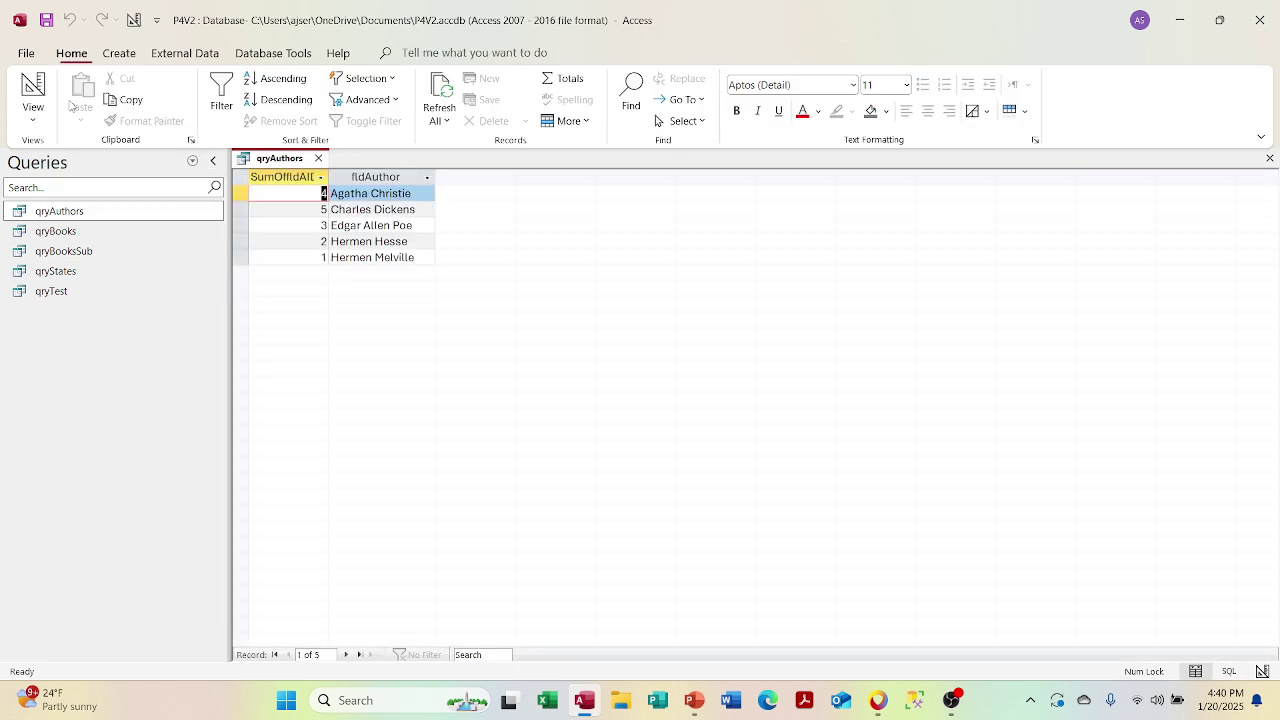
Step: Return qryAuthors to Design View and remove the Total row from the design grid
{"action": "left_click", "coordinate": [33, 110]}
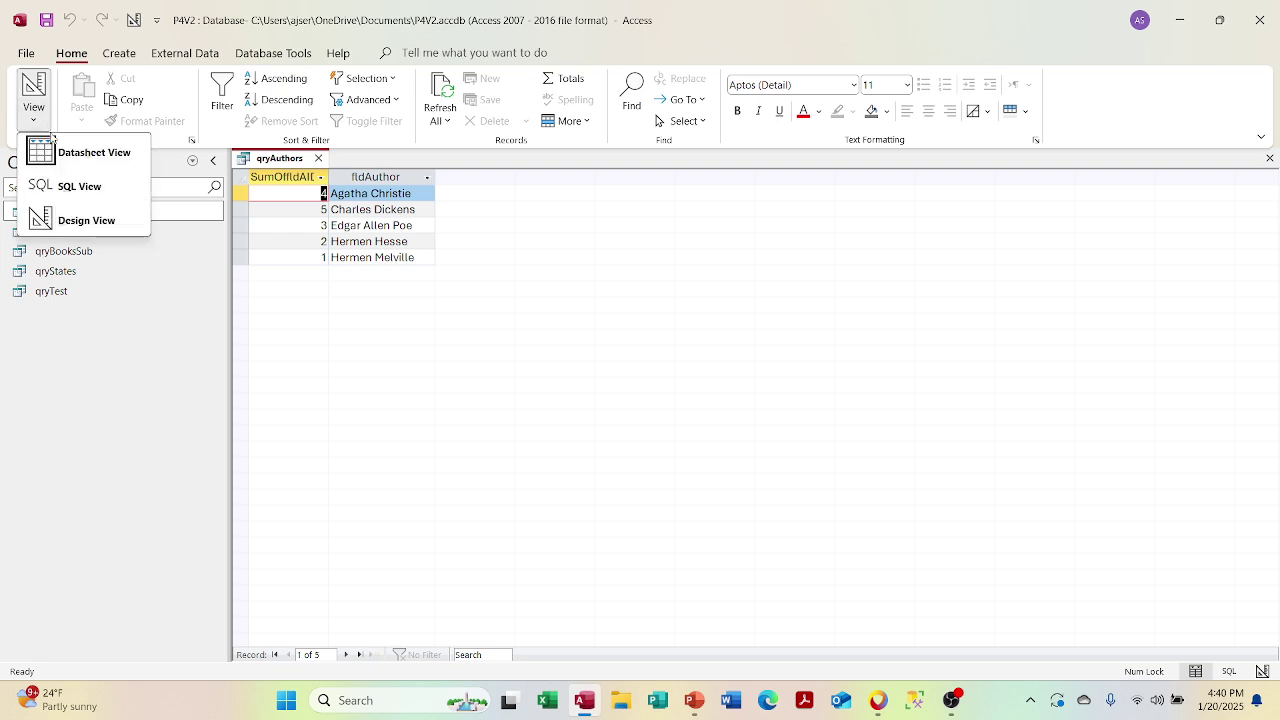
{"action": "left_click", "coordinate": [86, 220]}
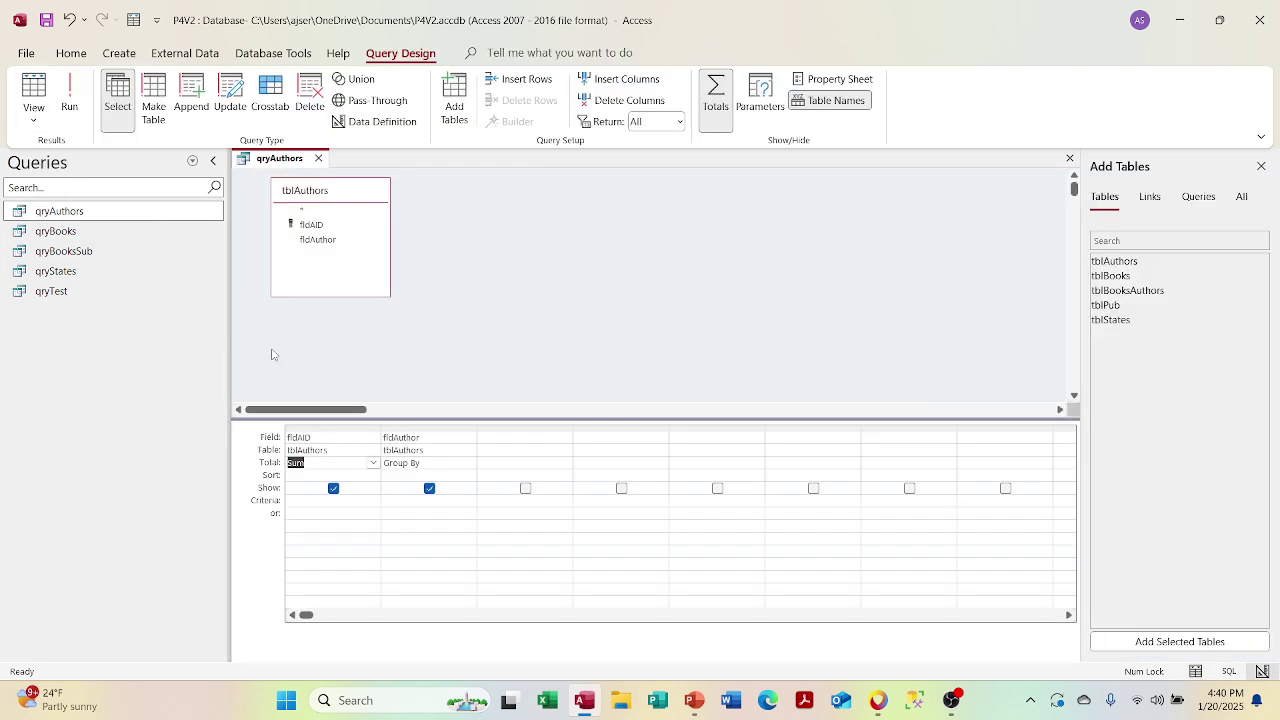
{"action": "left_click", "coordinate": [373, 462]}
{"action": "left_click", "coordinate": [372, 475]}
{"action": "right_click", "coordinate": [314, 462]}
{"action": "left_click", "coordinate": [333, 476]}
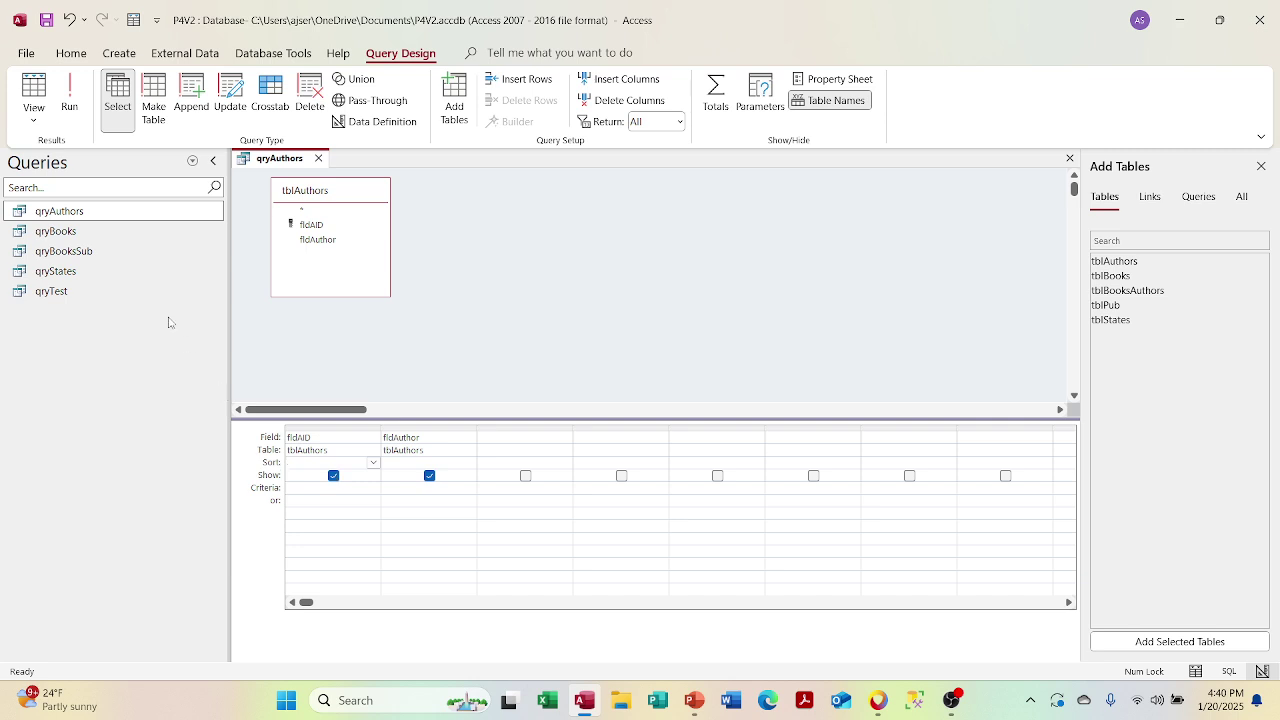
Step: Run qryAuthors without totals to check its records, and return to Design View
{"action": "left_click", "coordinate": [69, 100]}
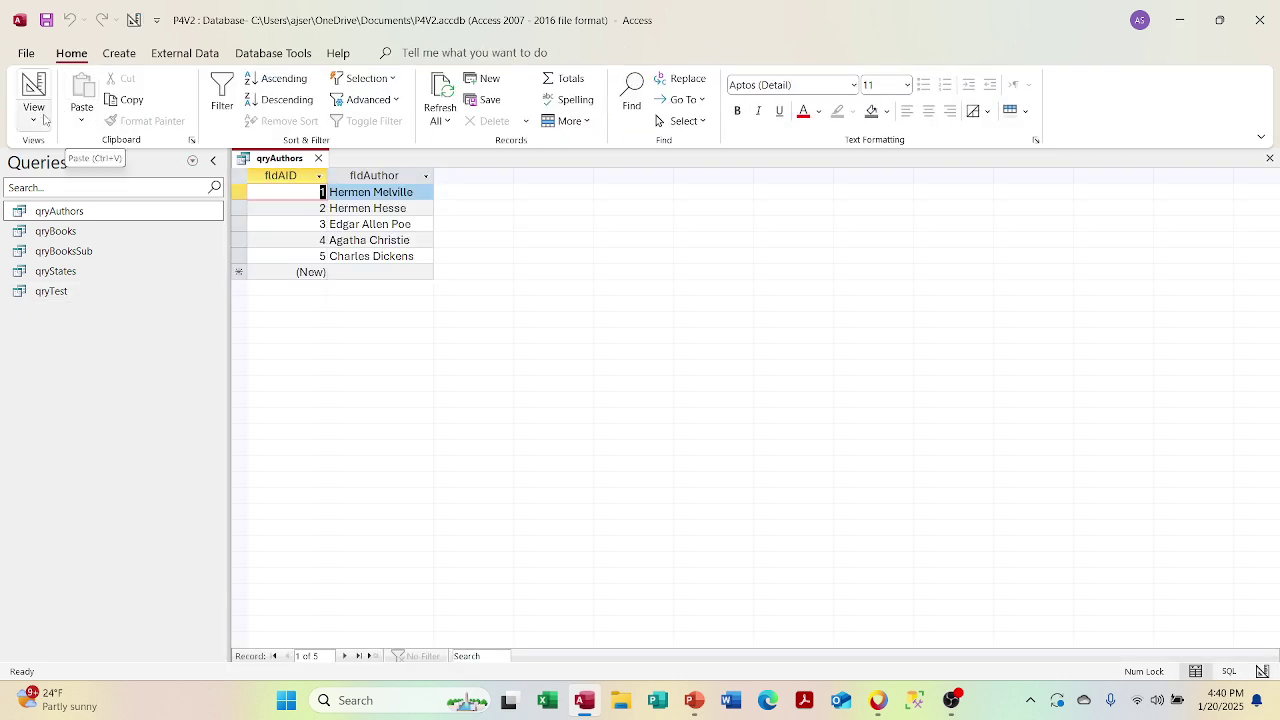
{"action": "left_click", "coordinate": [35, 120]}
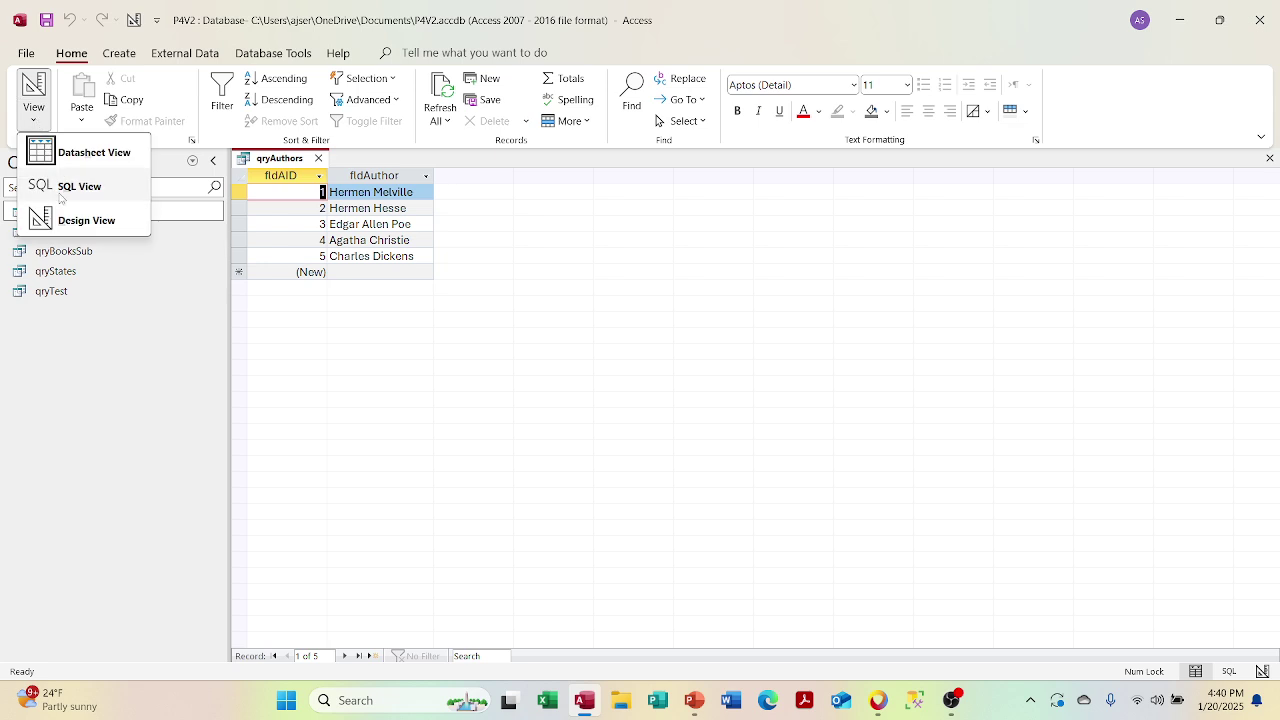
{"action": "left_click", "coordinate": [70, 220]}
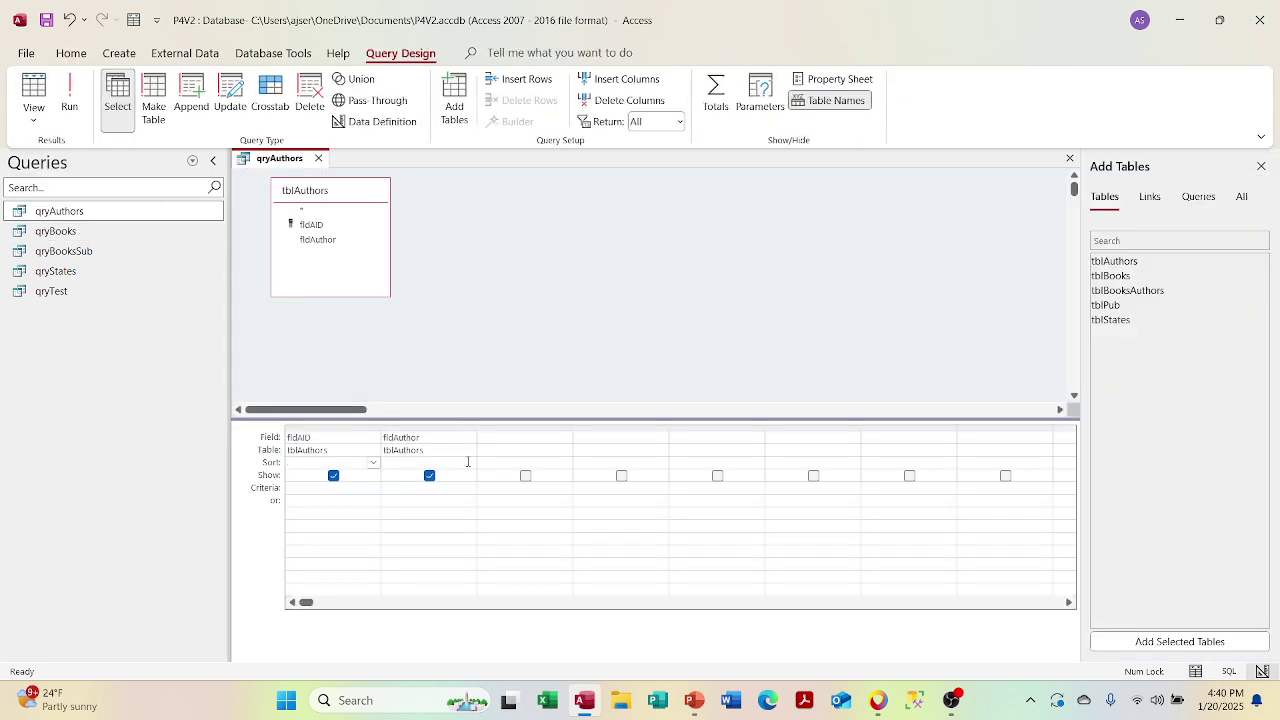
Step: Sort the fldAuthor column of qryAuthors in ascending order and run the query
{"action": "left_click", "coordinate": [469, 462]}
{"action": "left_click", "coordinate": [470, 463]}
{"action": "left_click", "coordinate": [469, 463]}
{"action": "left_click", "coordinate": [462, 486]}
{"action": "left_click", "coordinate": [71, 105]}
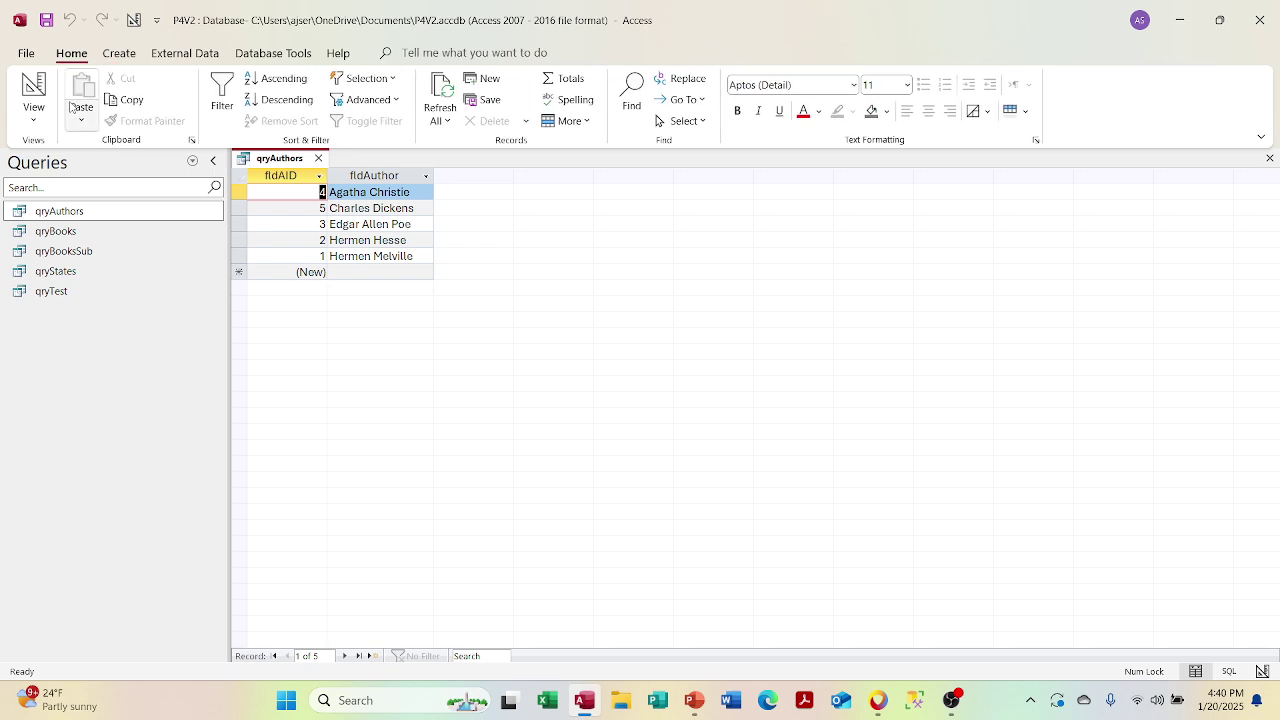
Step: Read the sorted qryAuthors statement in SQL View and return to Design View
{"action": "left_click", "coordinate": [33, 112]}
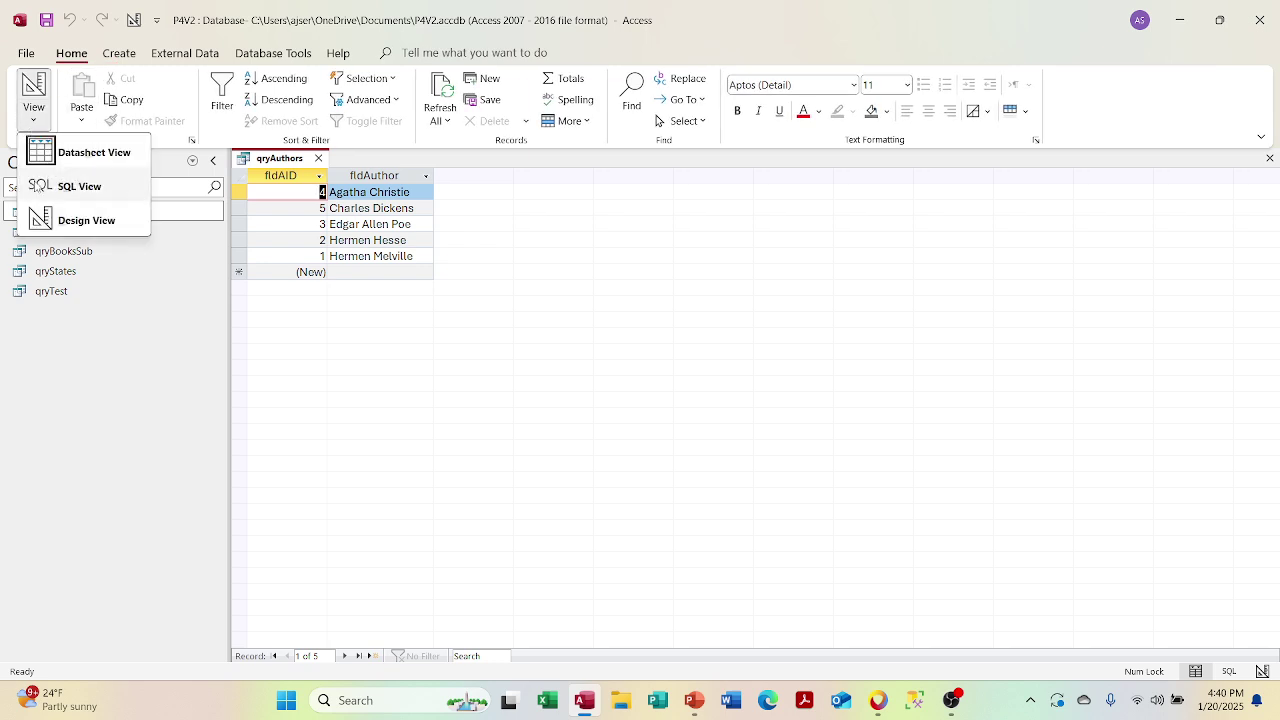
{"action": "left_click", "coordinate": [36, 186]}
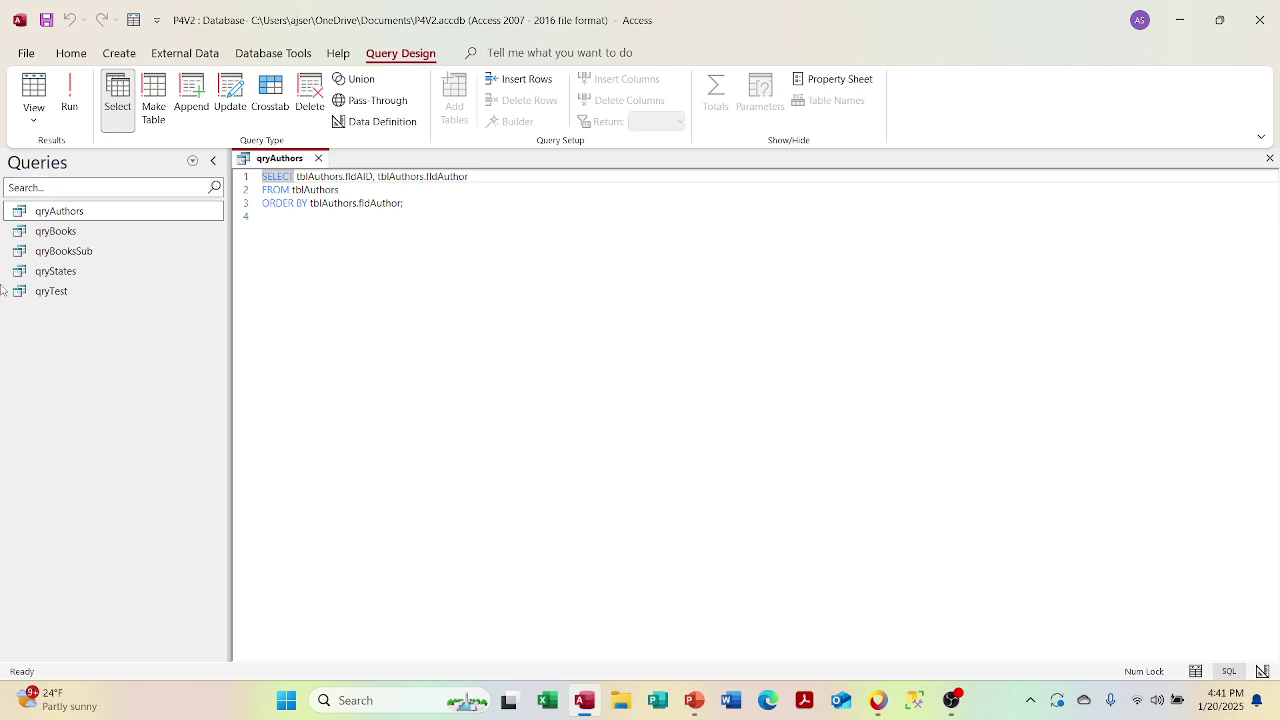
{"action": "left_click", "coordinate": [46, 118]}
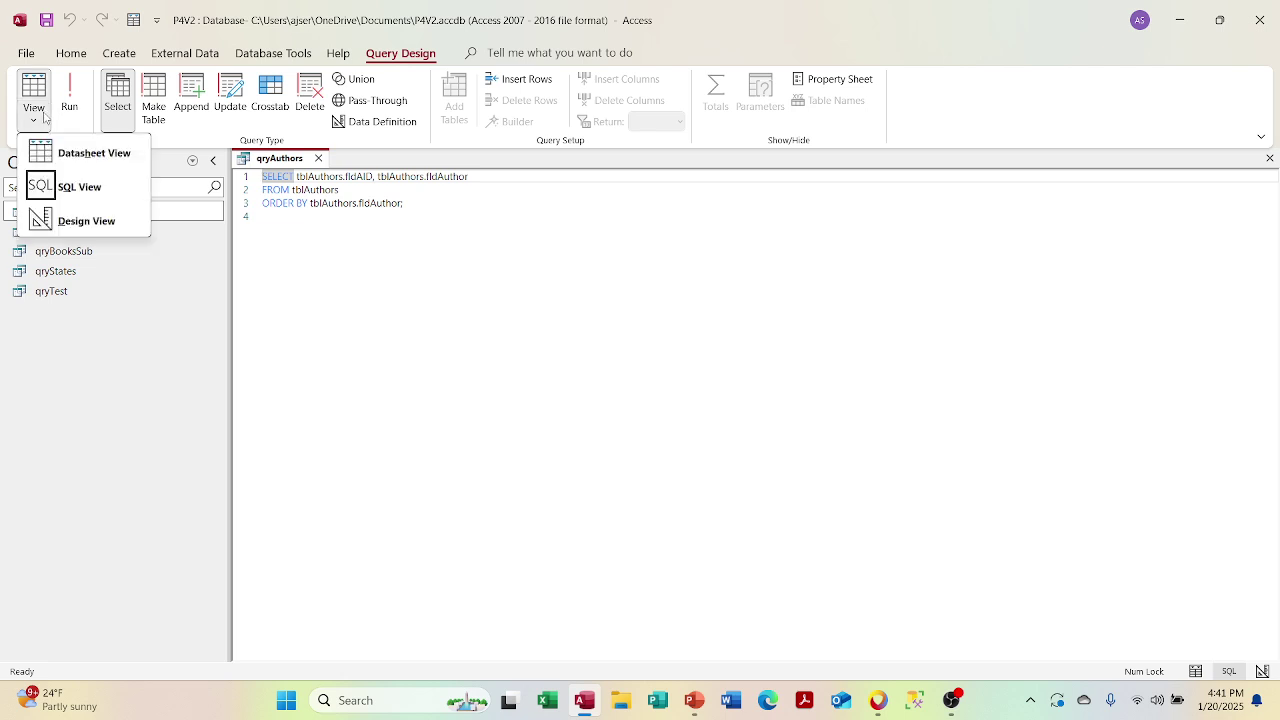
{"action": "left_click", "coordinate": [80, 221]}
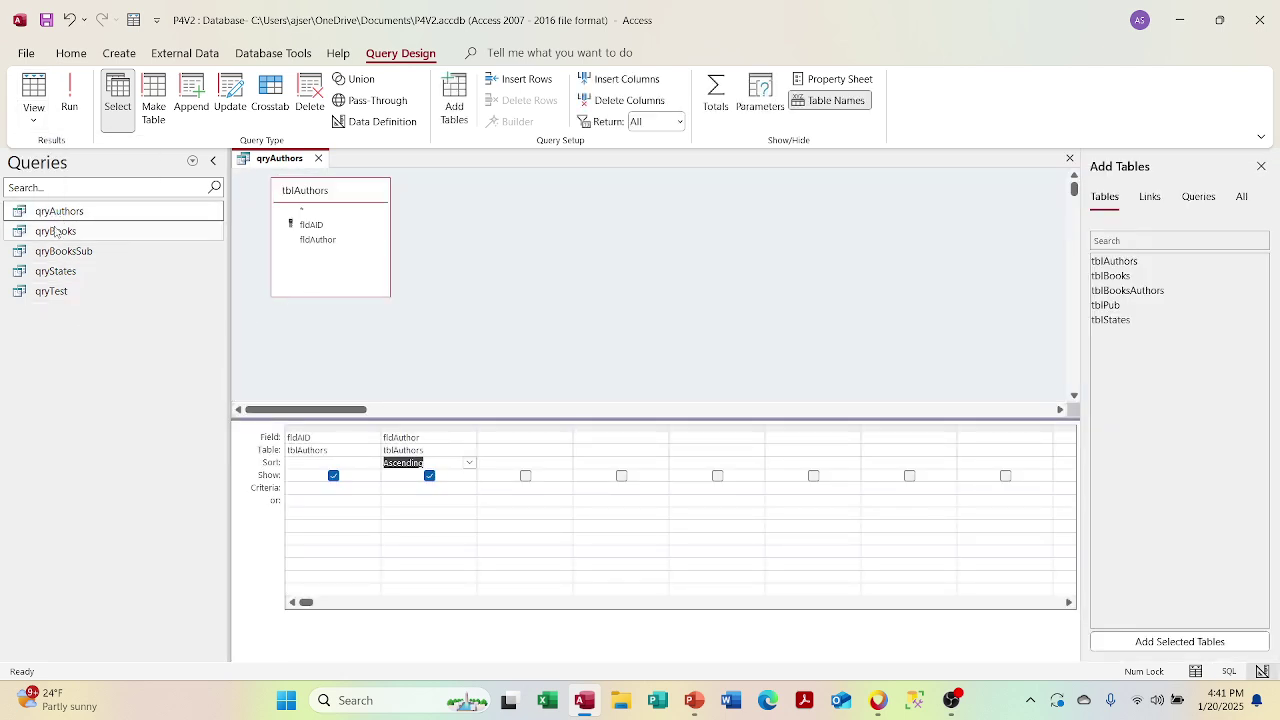
Step: Add qryBooks as a source in the qryAuthors design and remove it again
{"action": "left_click_drag", "start_coordinate": [55, 231], "coordinate": [533, 222]}
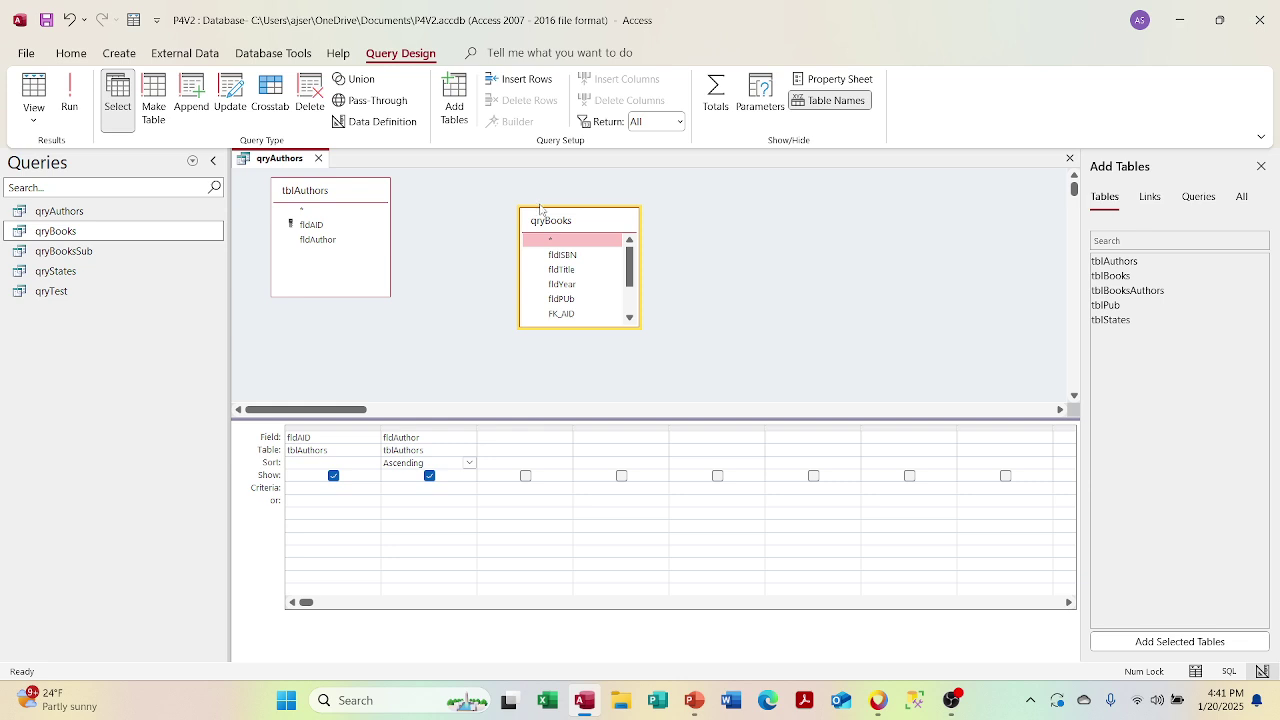
{"action": "key", "text": "Delete"}
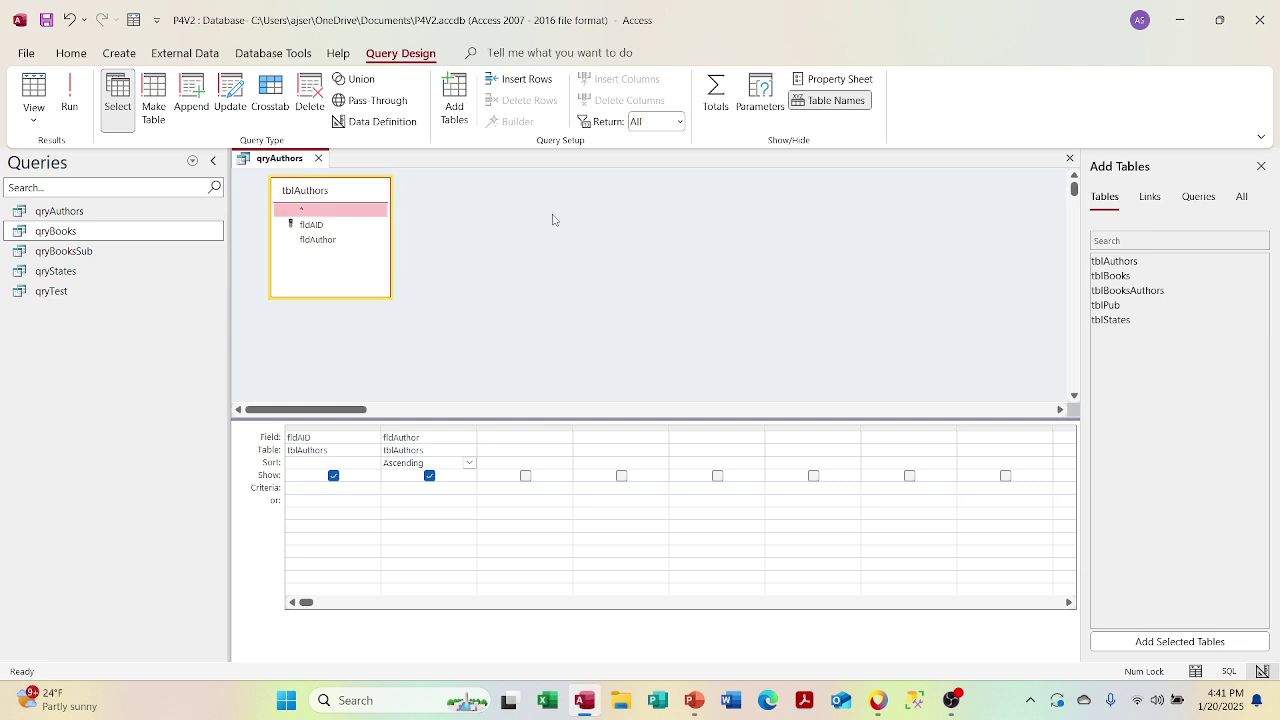
Step: List the database's tables and add tblBooksAuthors to the qryAuthors design
{"action": "left_click", "coordinate": [192, 161]}
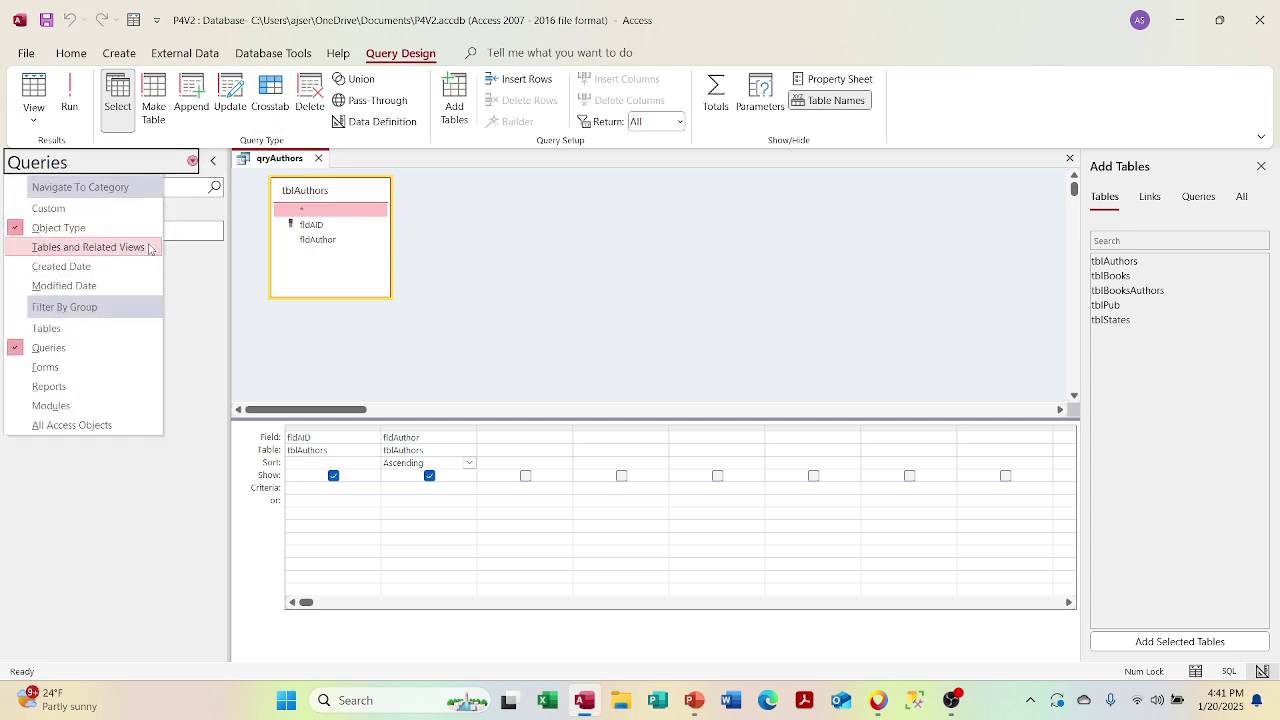
{"action": "left_click", "coordinate": [110, 329]}
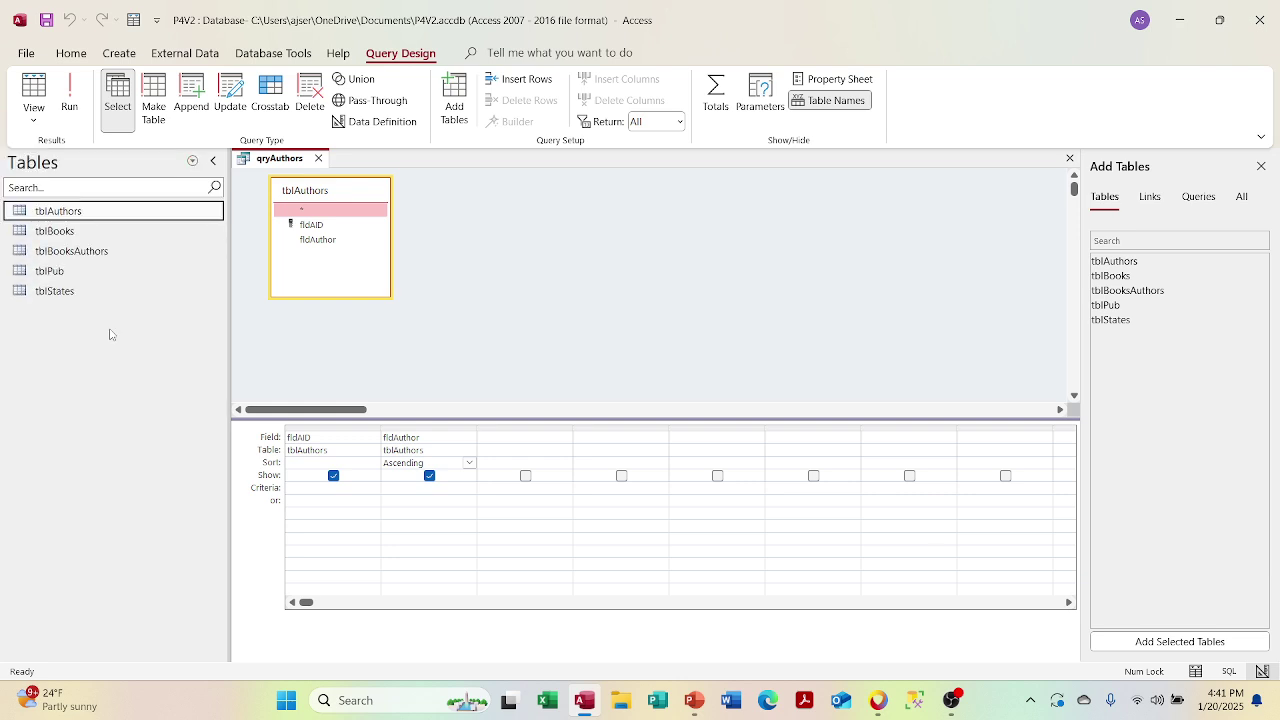
{"action": "left_click_drag", "start_coordinate": [71, 251], "coordinate": [470, 206]}
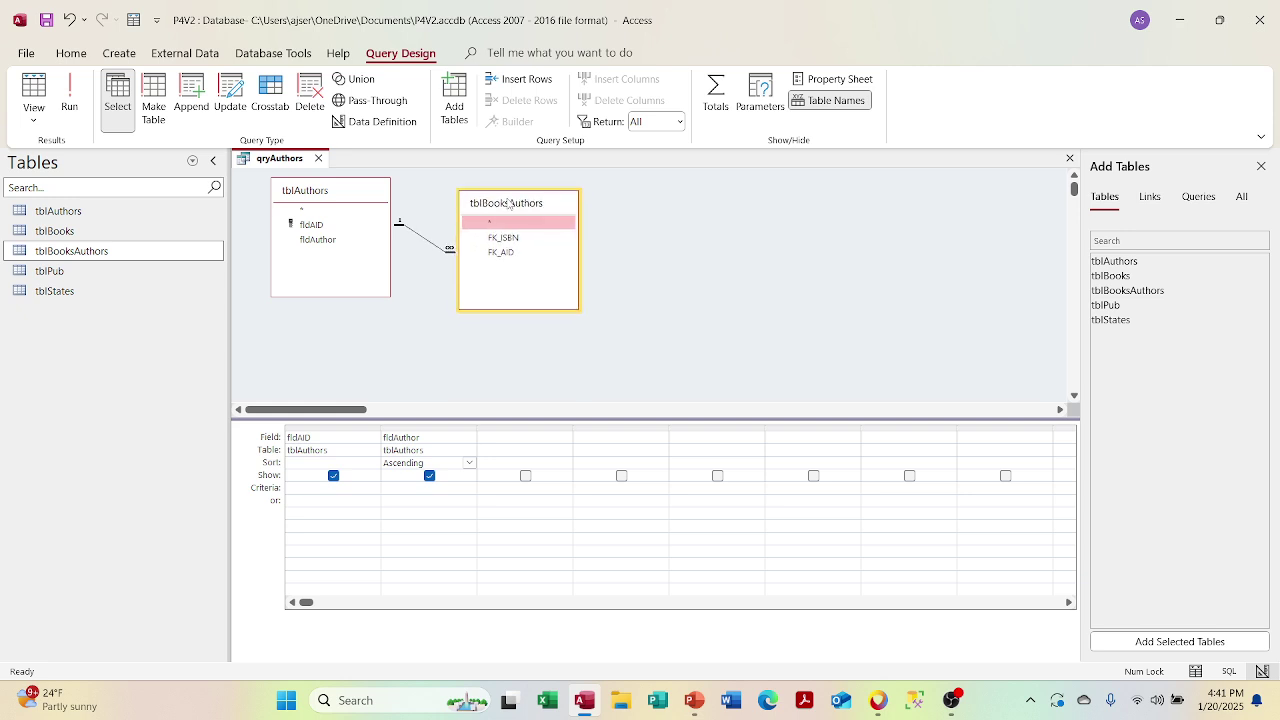
Step: Add a second copy of tblAuthors, join FK_AID to its fldAID, and remove that copy from the design
{"action": "left_click_drag", "start_coordinate": [58, 211], "coordinate": [698, 218]}
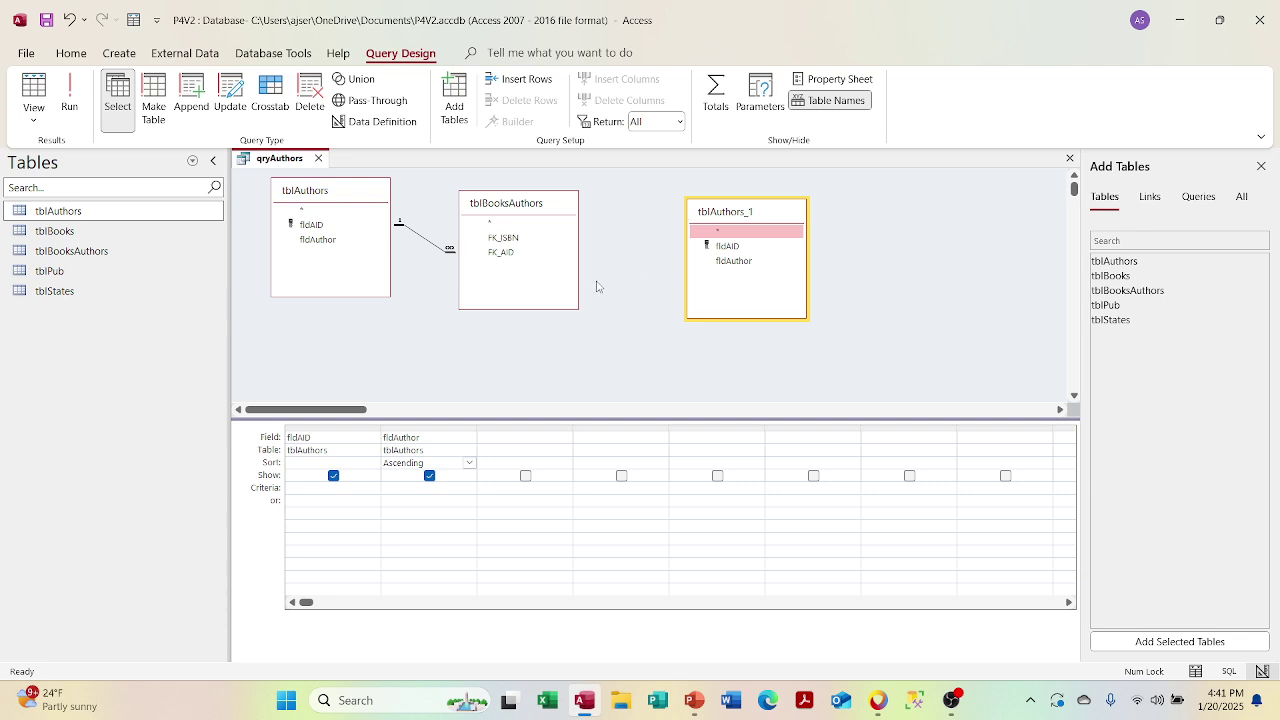
{"action": "left_click_drag", "start_coordinate": [513, 253], "coordinate": [726, 254]}
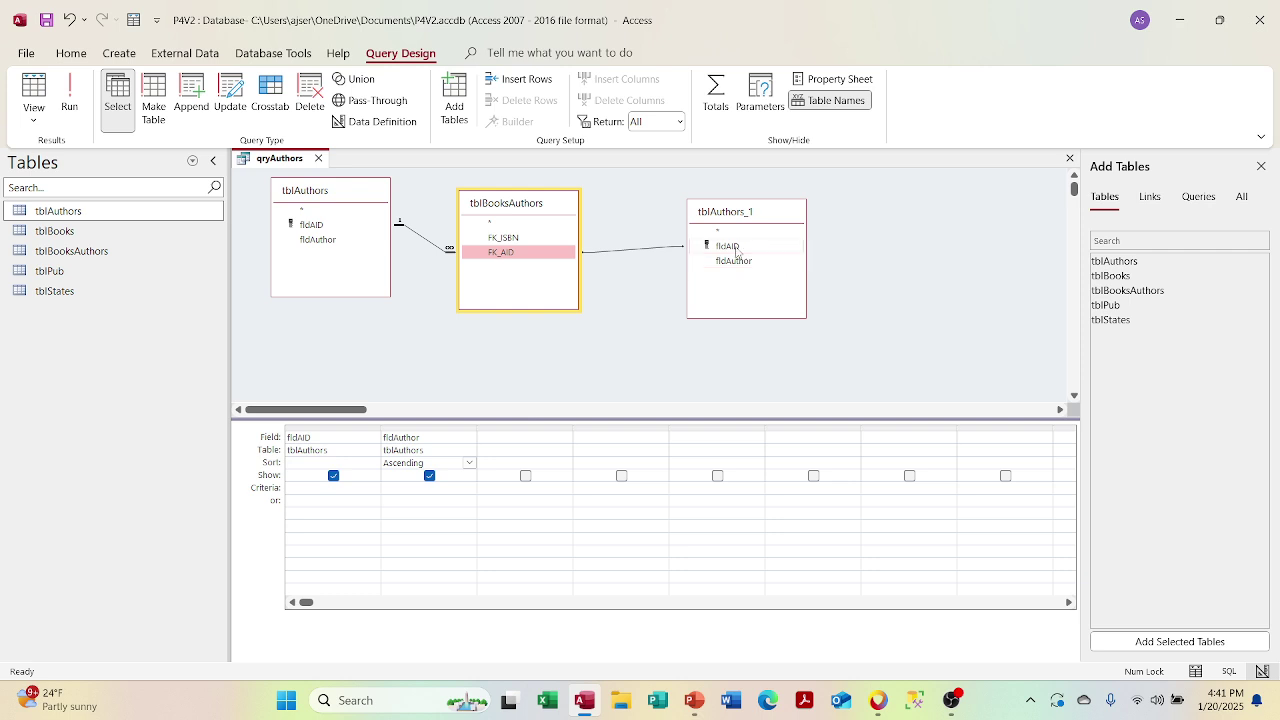
{"action": "left_click", "coordinate": [700, 218]}
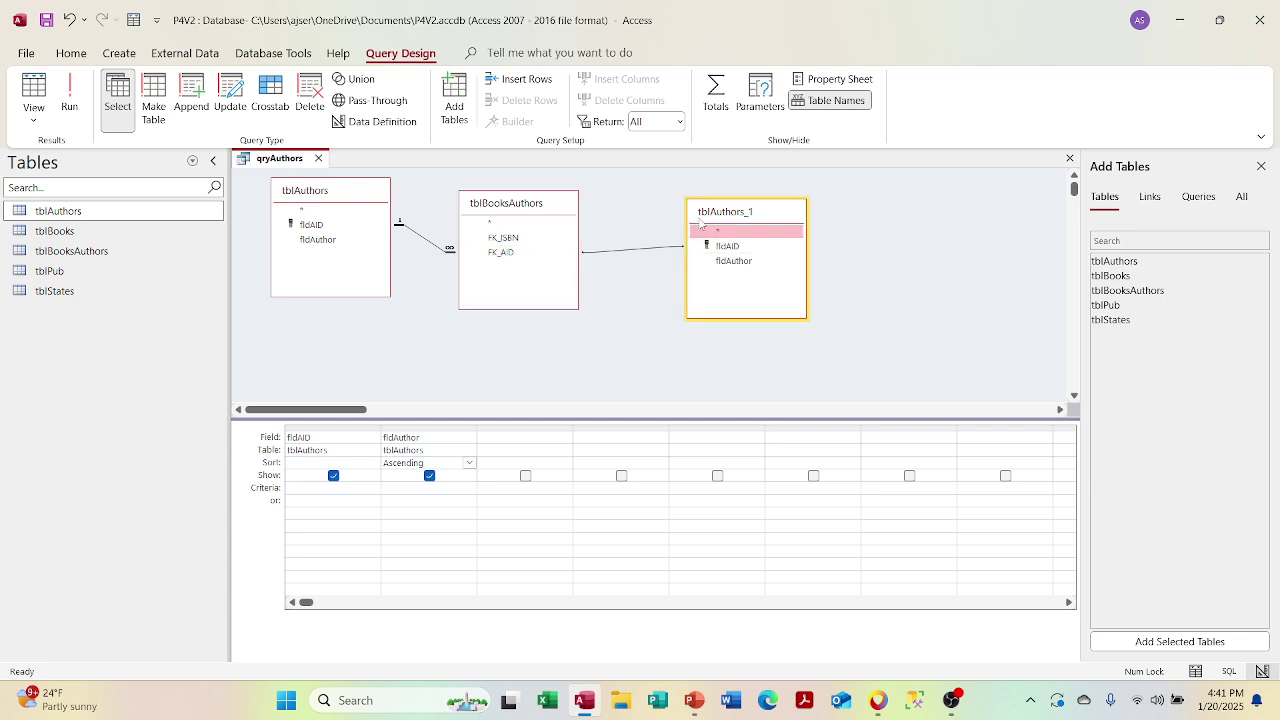
{"action": "key", "text": "Delete"}
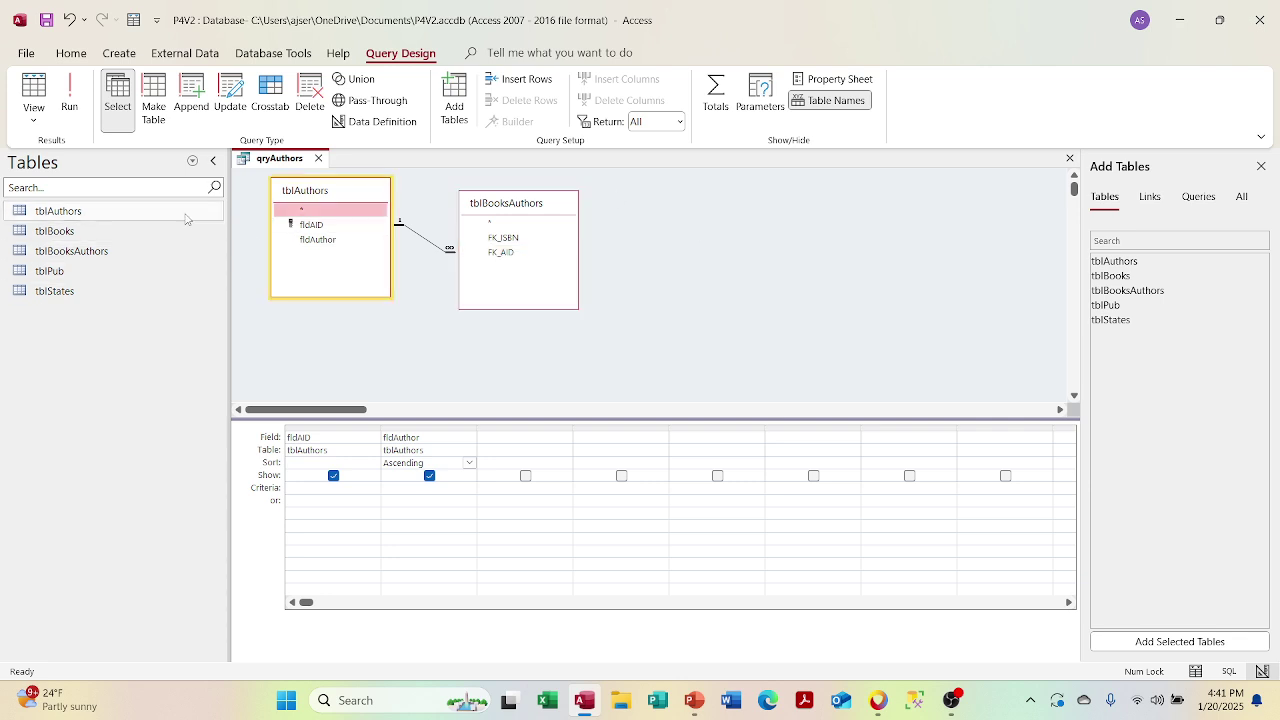
Step: Add tblBooks to qryAuthors with its fldTitle and fldYear fields as output columns, and run the query
{"action": "left_click_drag", "start_coordinate": [60, 231], "coordinate": [693, 201]}
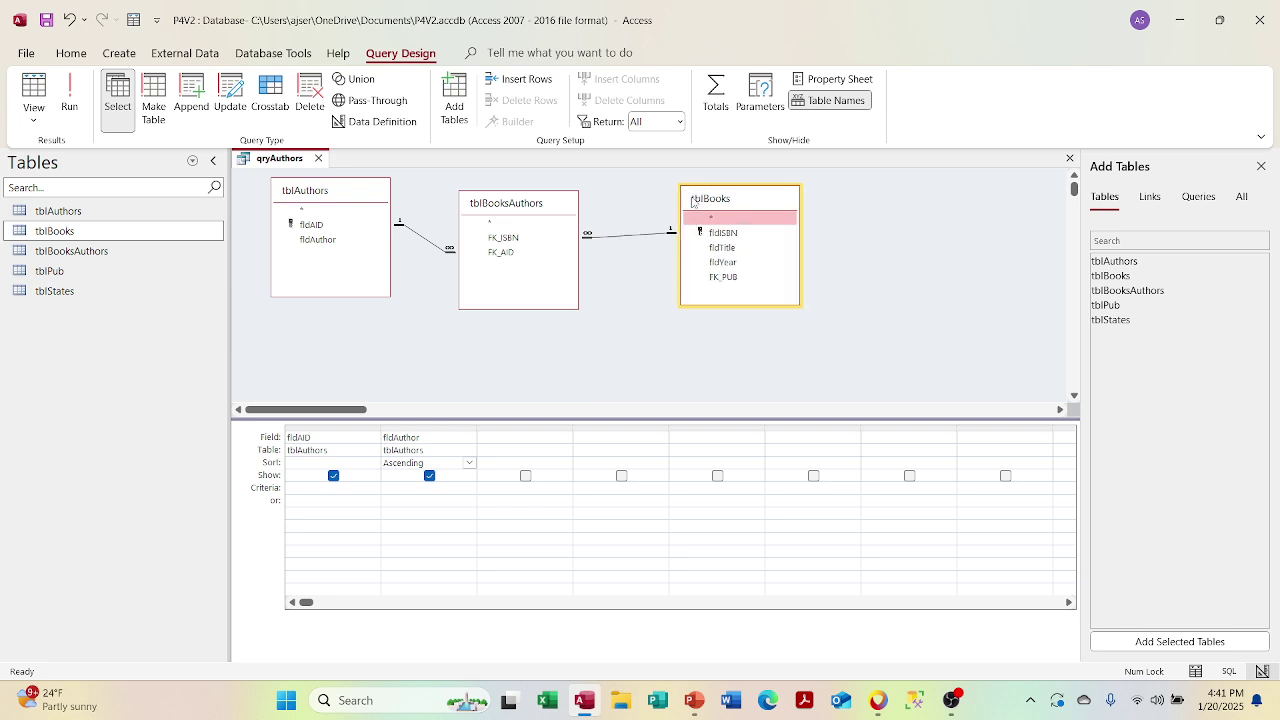
{"action": "double_click", "coordinate": [725, 248]}
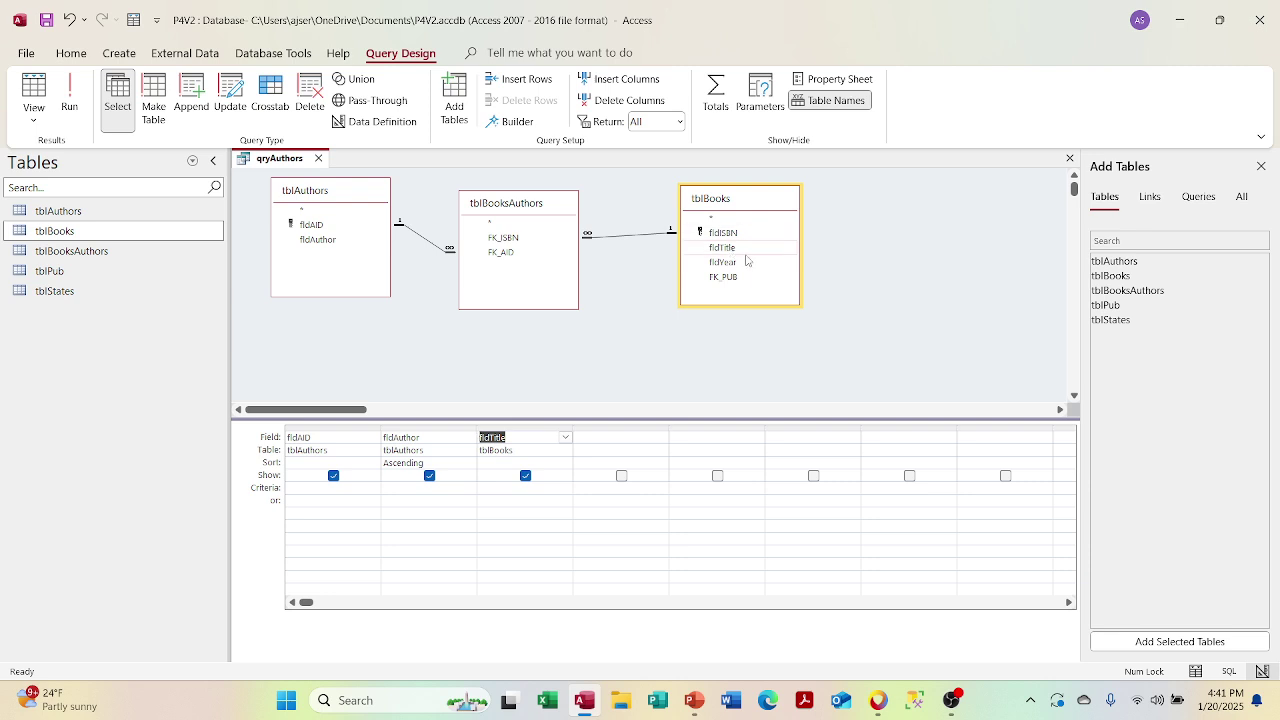
{"action": "double_click", "coordinate": [733, 263]}
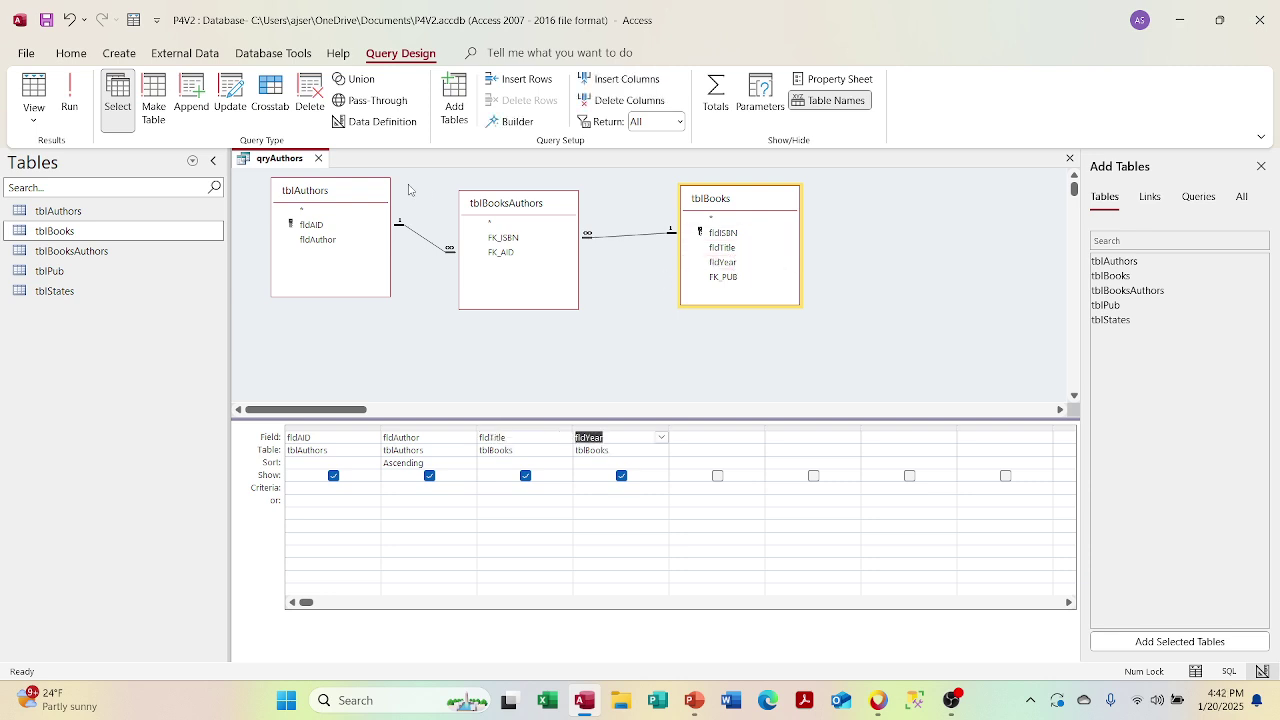
{"action": "left_click", "coordinate": [69, 100]}
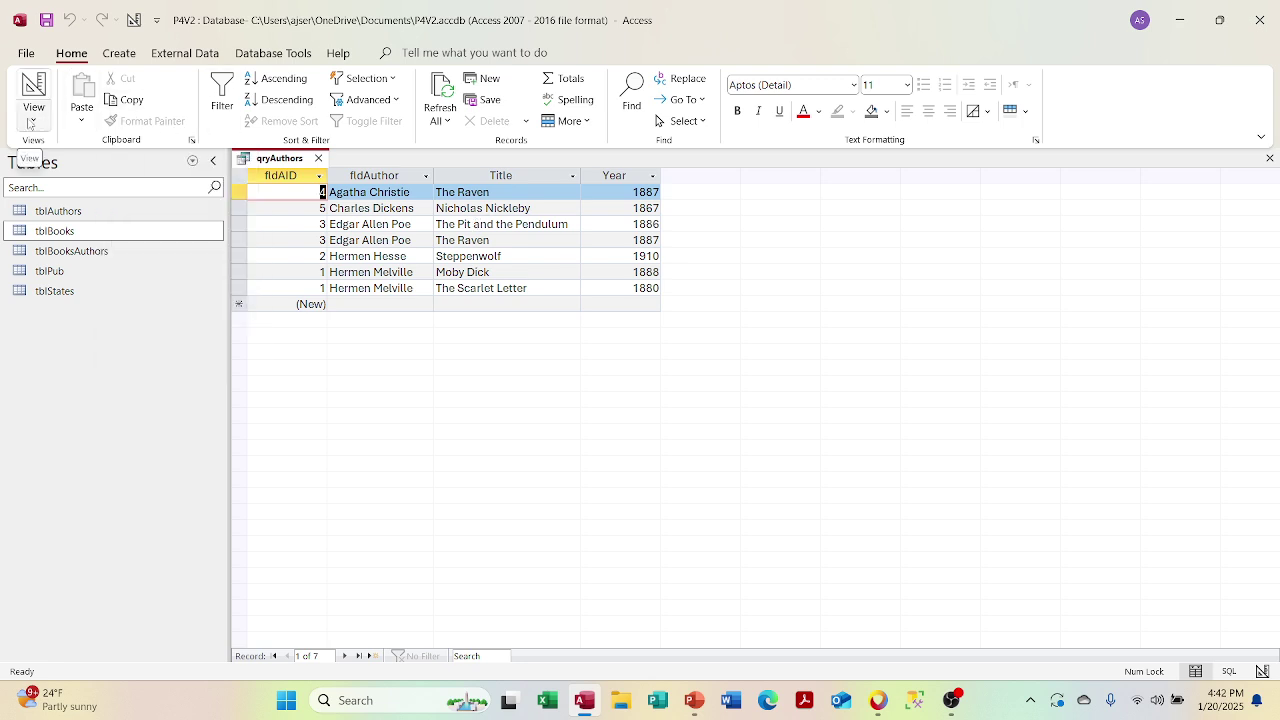
Step: Examine the joined qryAuthors statement in SQL View and return to Design View
{"action": "left_click", "coordinate": [30, 122]}
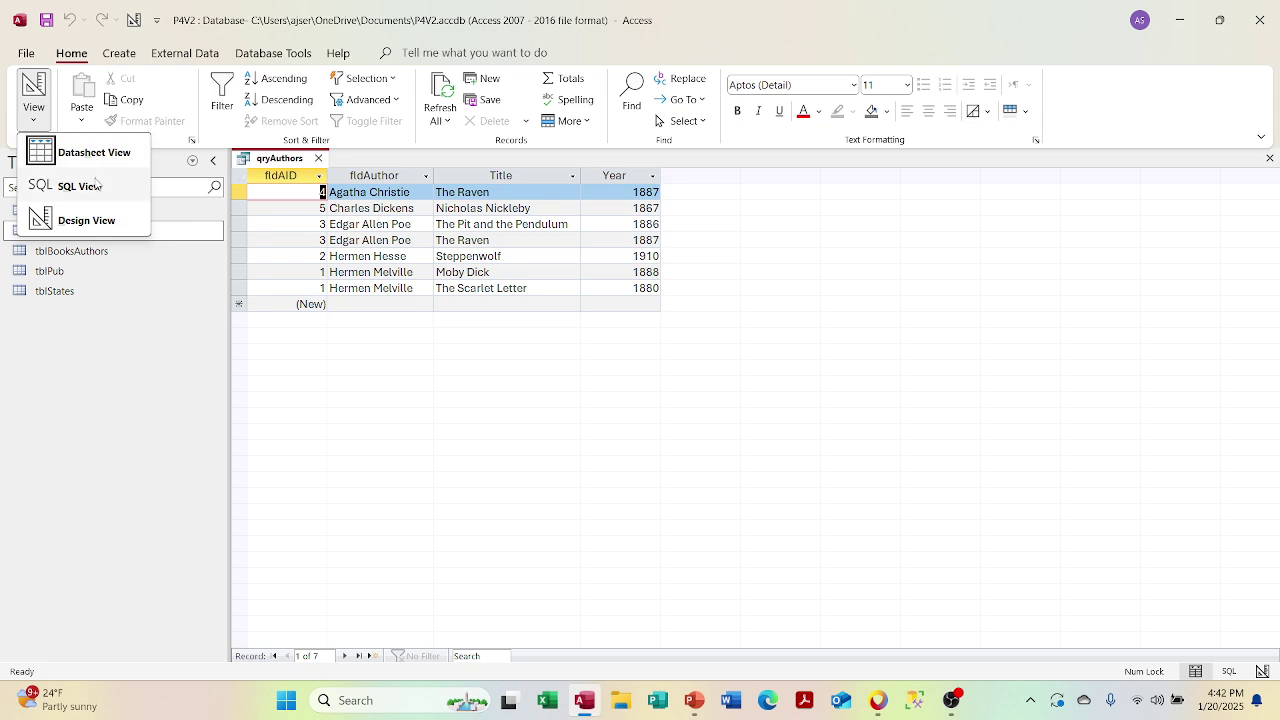
{"action": "left_click", "coordinate": [79, 188]}
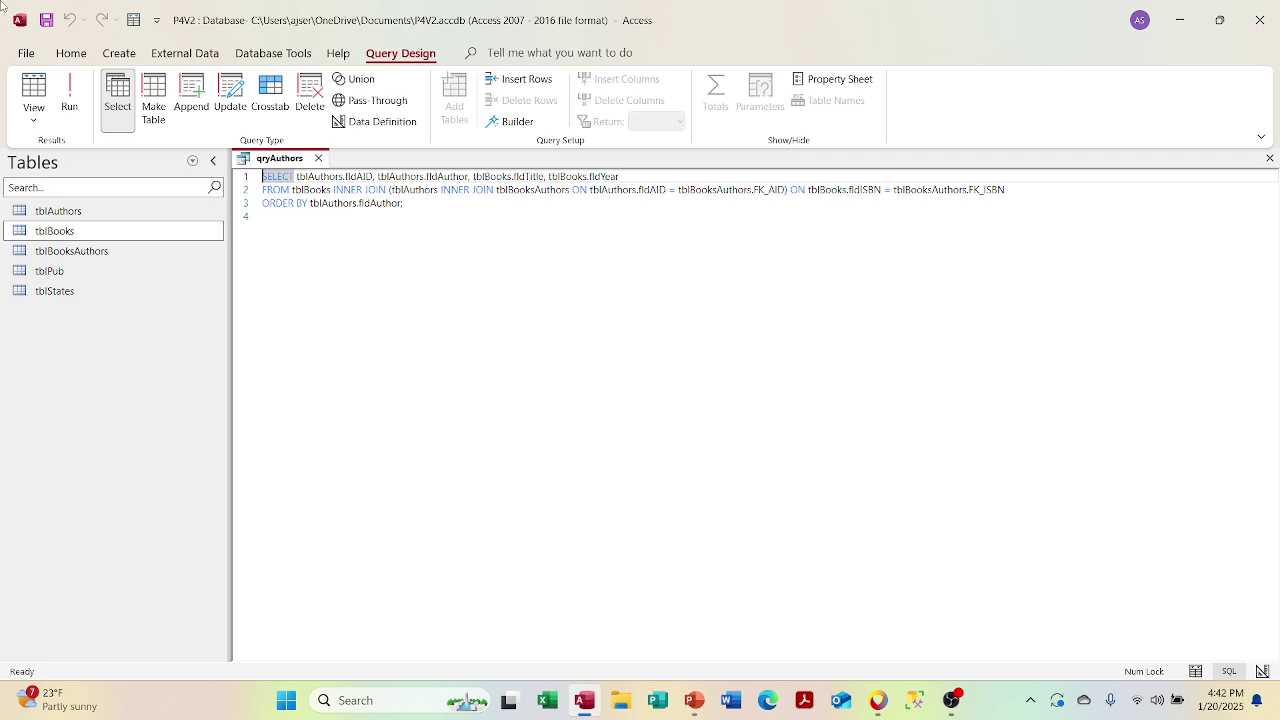
{"action": "left_click", "coordinate": [34, 112]}
{"action": "left_click", "coordinate": [66, 222]}
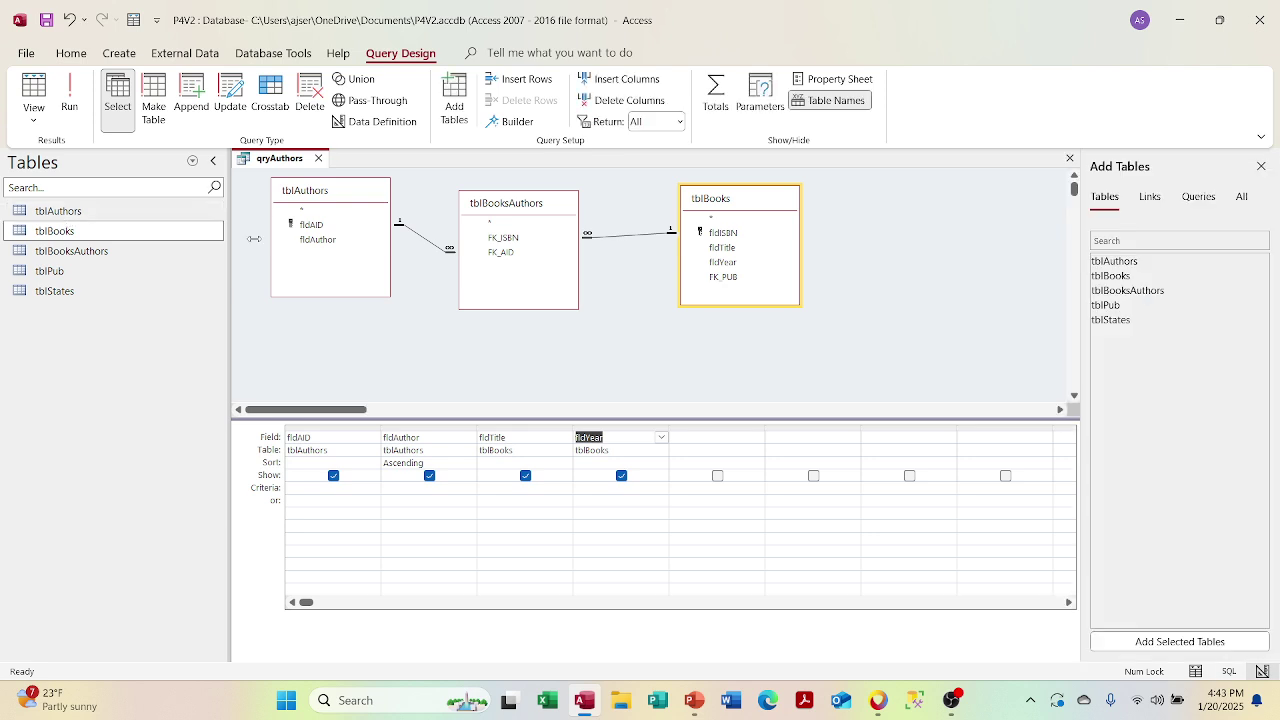
Step: Remove the fldAID column from qryAuthors, run the query to check its records, and return to Design View
{"action": "left_click", "coordinate": [317, 438]}
{"action": "left_click", "coordinate": [313, 427]}
{"action": "key", "text": "Delete"}
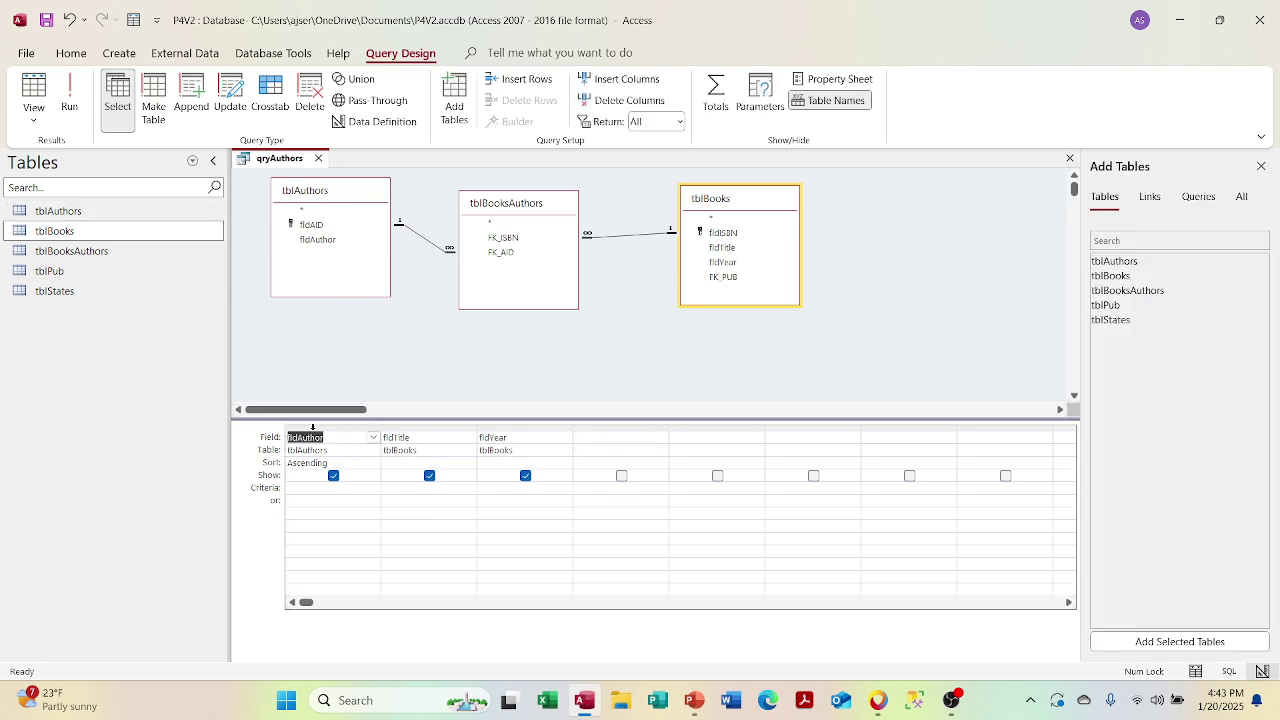
{"action": "left_click", "coordinate": [69, 95]}
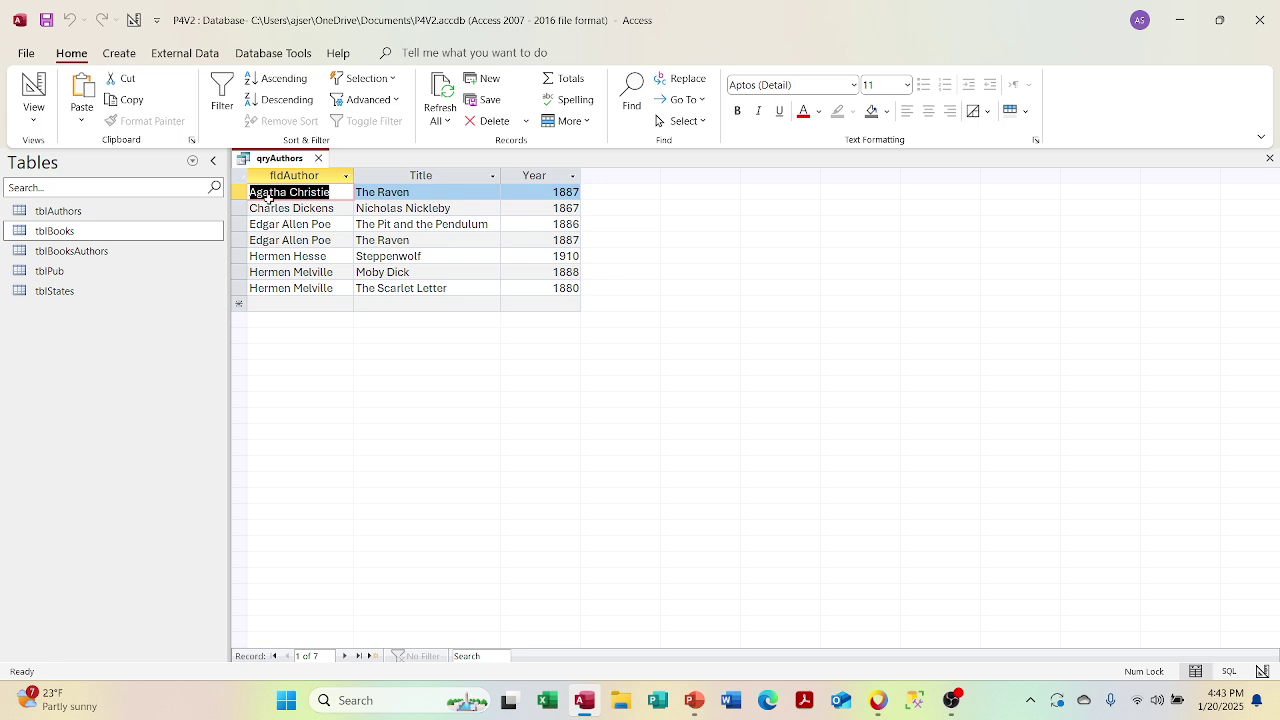
{"action": "left_click", "coordinate": [33, 112]}
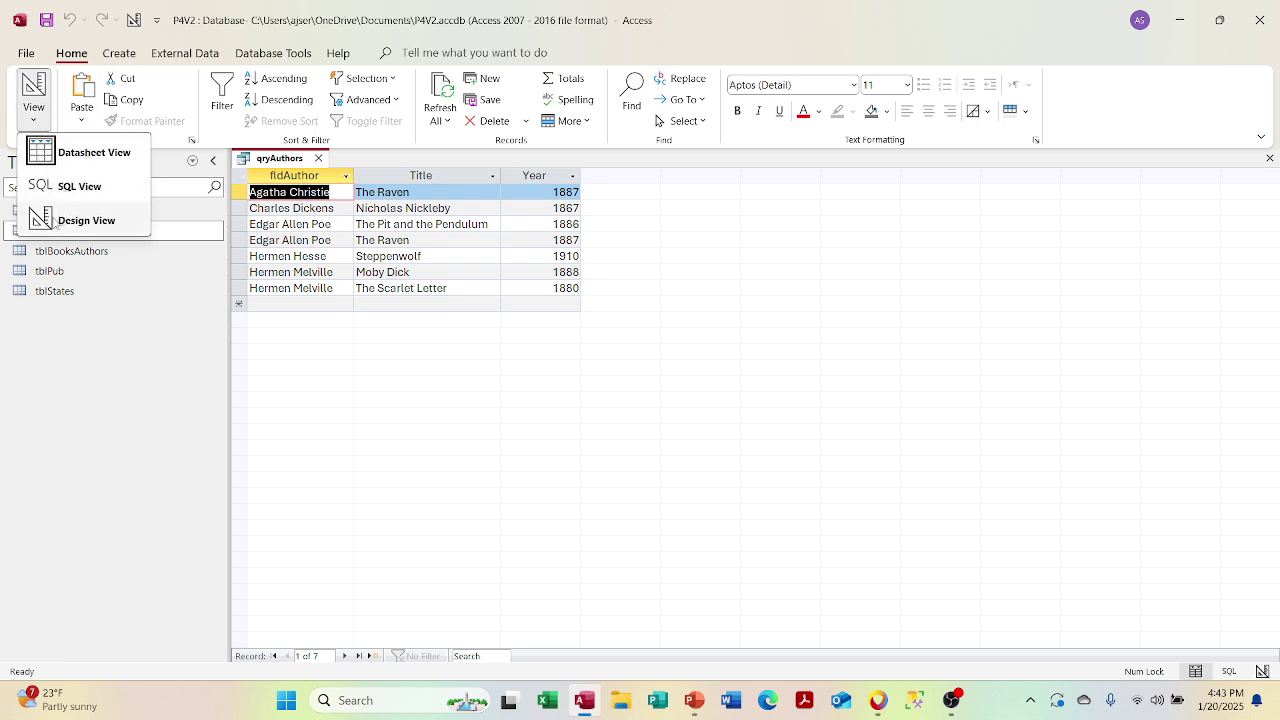
{"action": "left_click", "coordinate": [86, 220]}
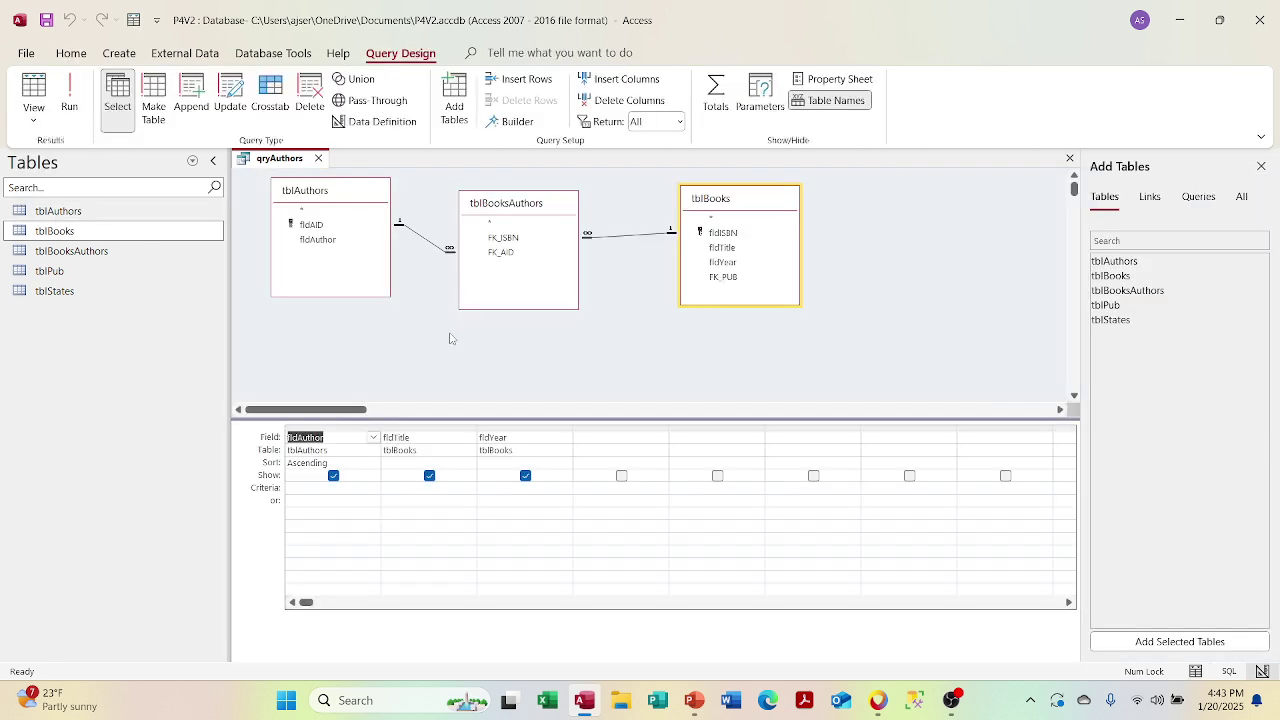
Step: Turn on totals in the qryAuthors design grid and run the grouped query
{"action": "right_click", "coordinate": [389, 462]}
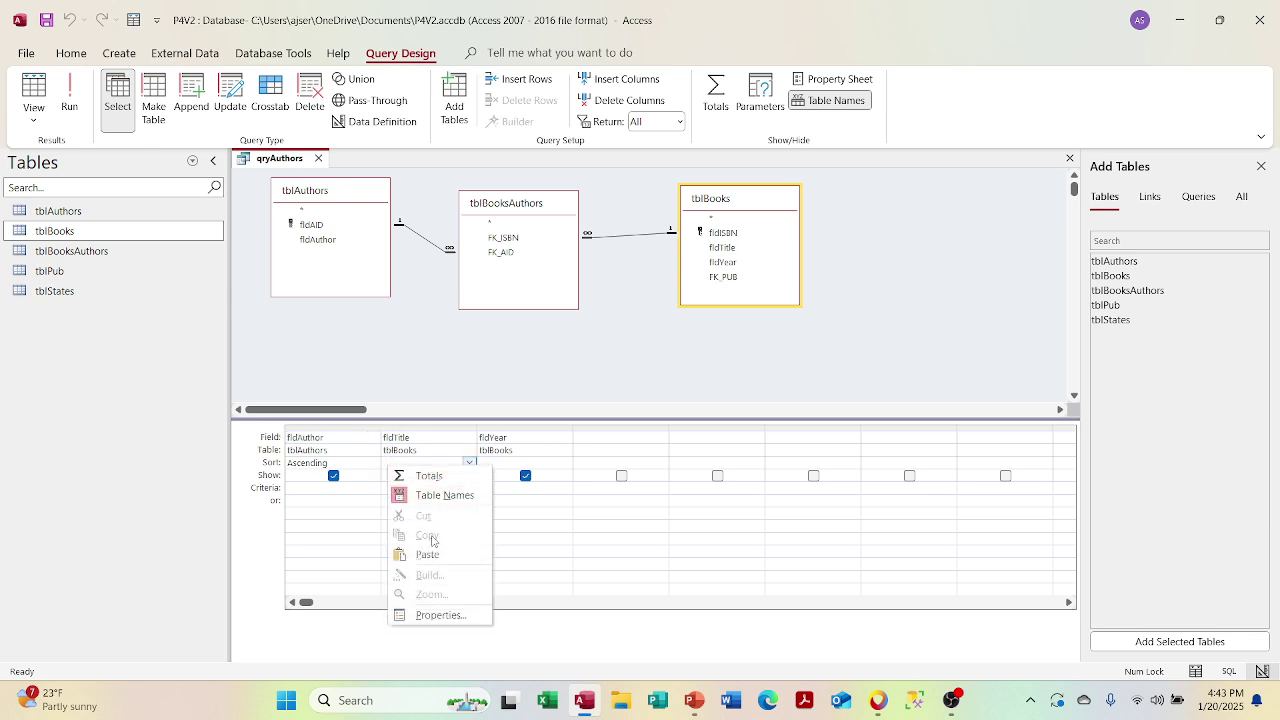
{"action": "left_click", "coordinate": [426, 476]}
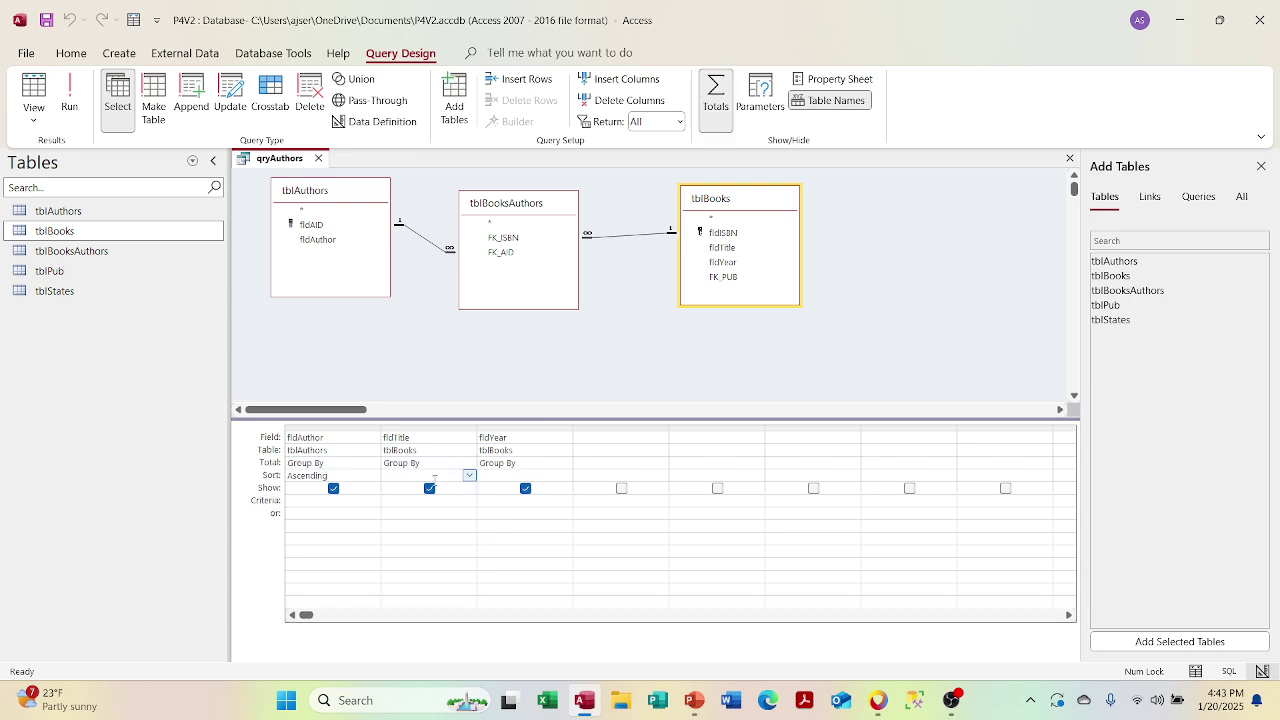
{"action": "left_click", "coordinate": [65, 102]}
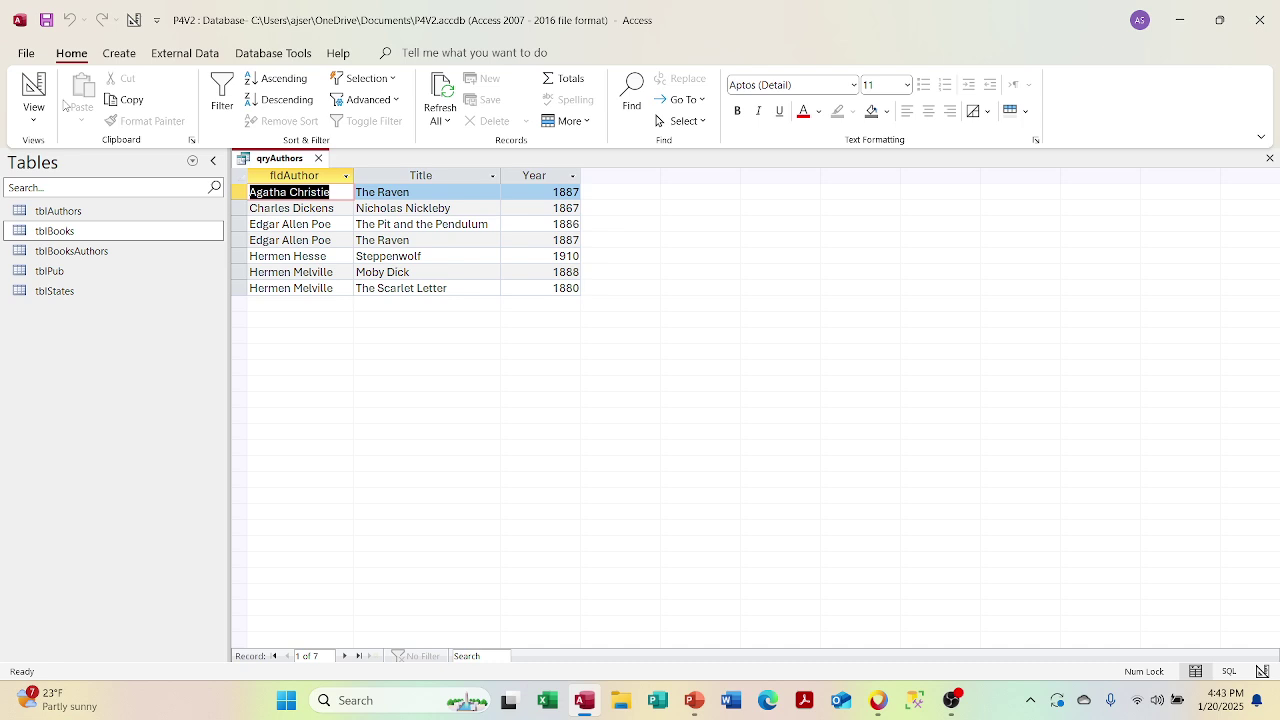
Step: Close qryAuthors without saving its design changes, and reopen it from the list of queries
{"action": "left_click", "coordinate": [319, 160]}
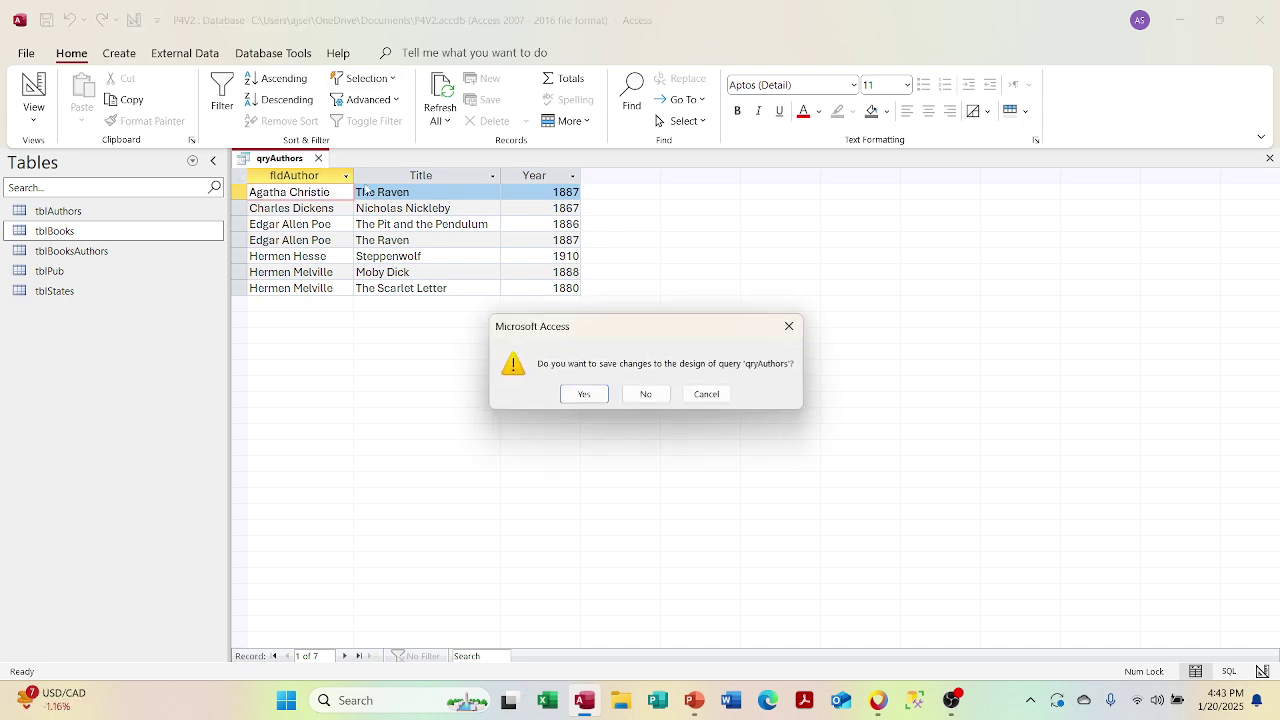
{"action": "left_click", "coordinate": [637, 395]}
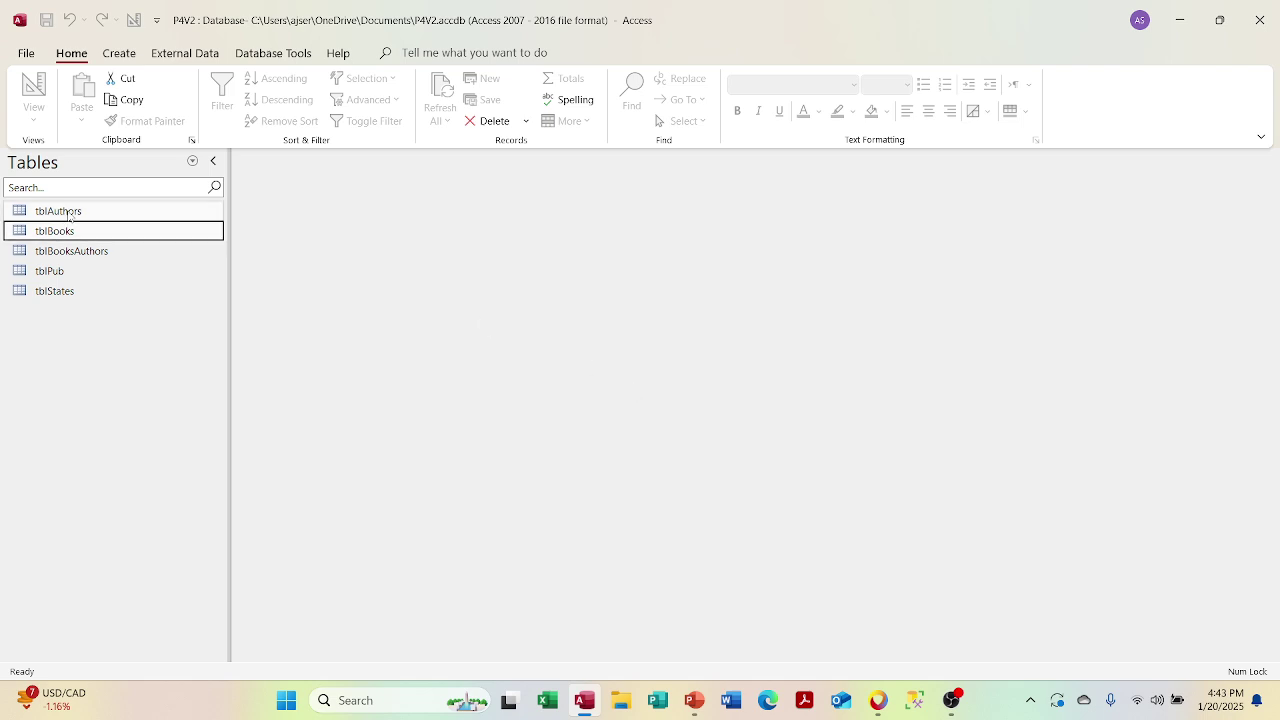
{"action": "left_click", "coordinate": [205, 161]}
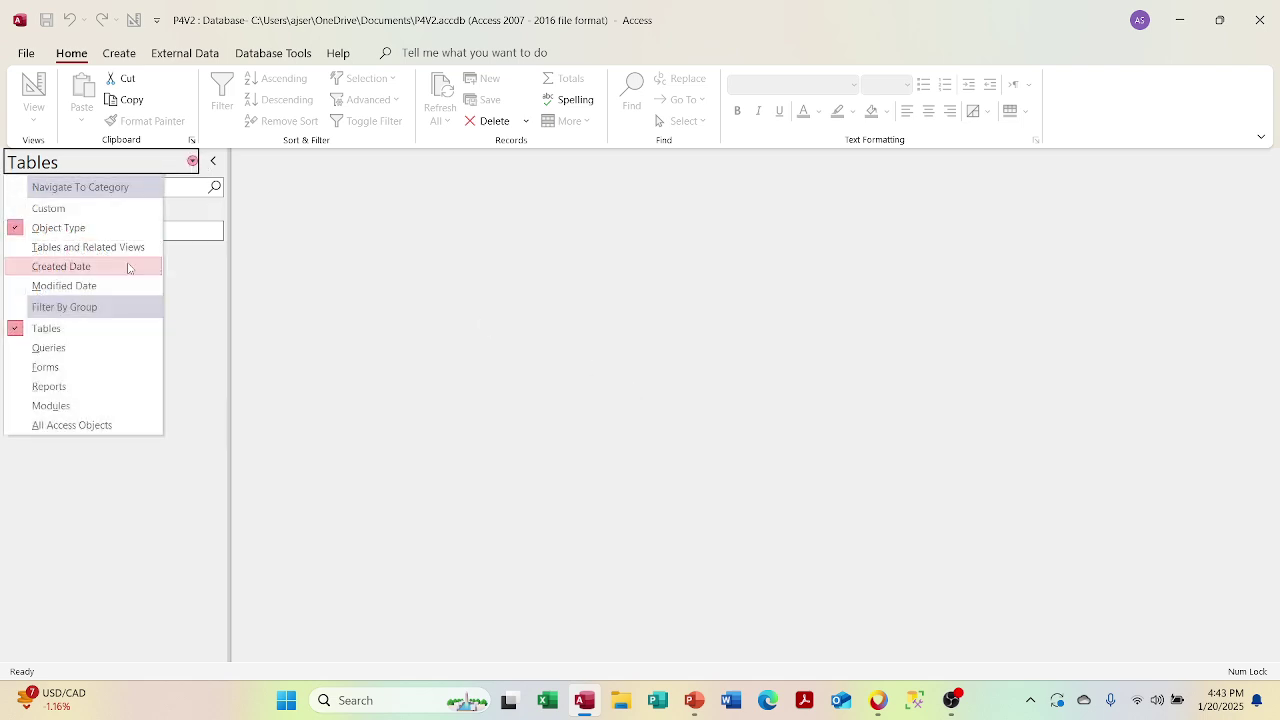
{"action": "left_click", "coordinate": [91, 348]}
{"action": "double_click", "coordinate": [110, 212]}
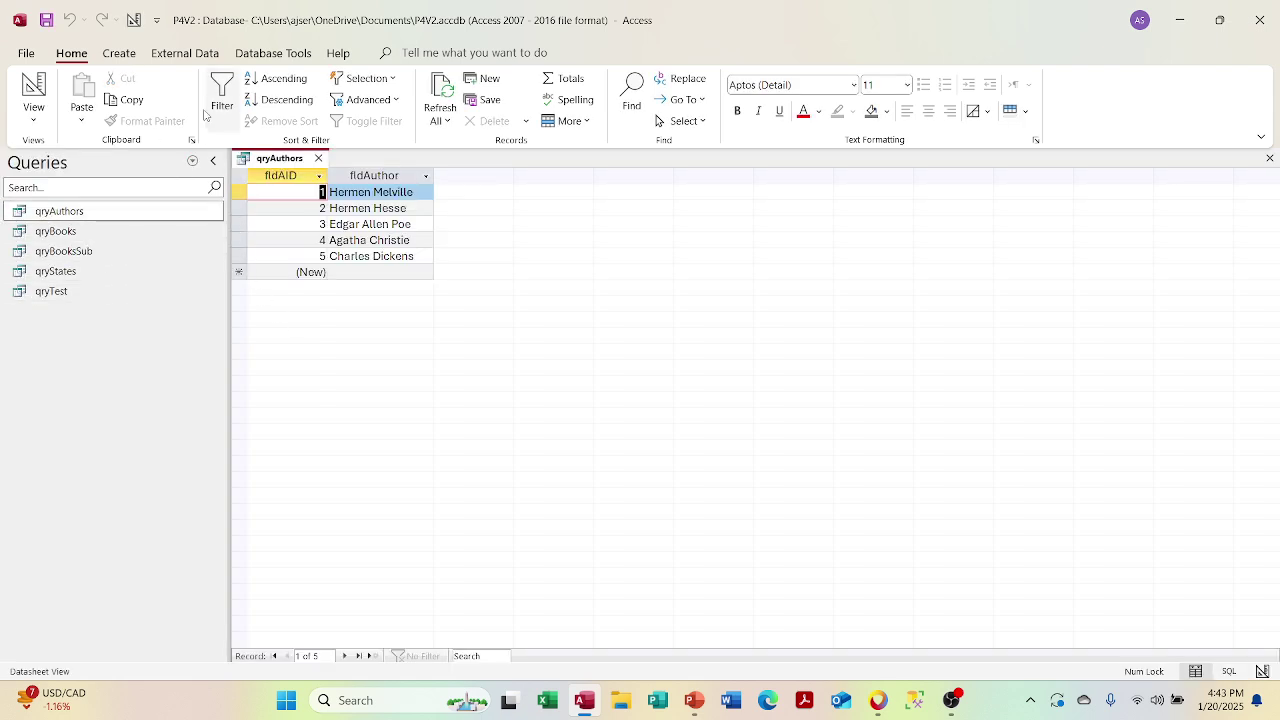
Step: Examine the saved version of qryAuthors in Design View and its statement in SQL View
{"action": "left_click", "coordinate": [34, 116]}
{"action": "left_click", "coordinate": [52, 218]}
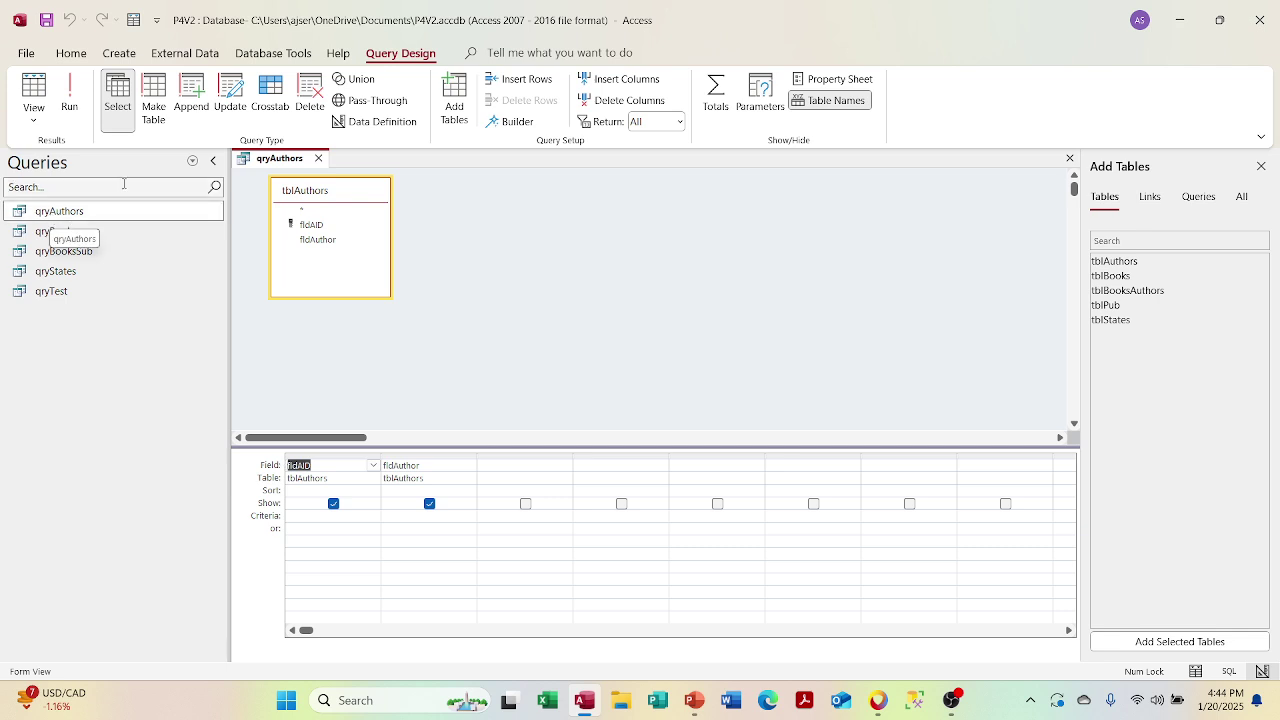
{"action": "left_click", "coordinate": [31, 124]}
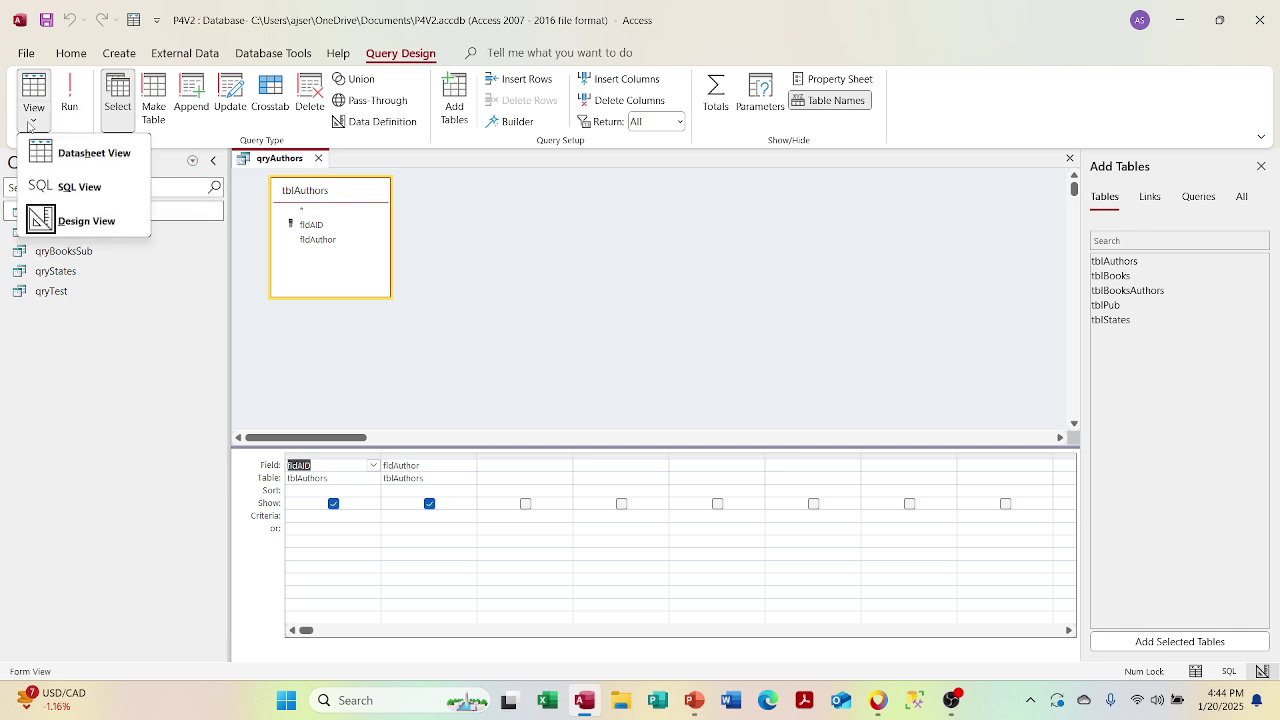
{"action": "left_click", "coordinate": [86, 188]}
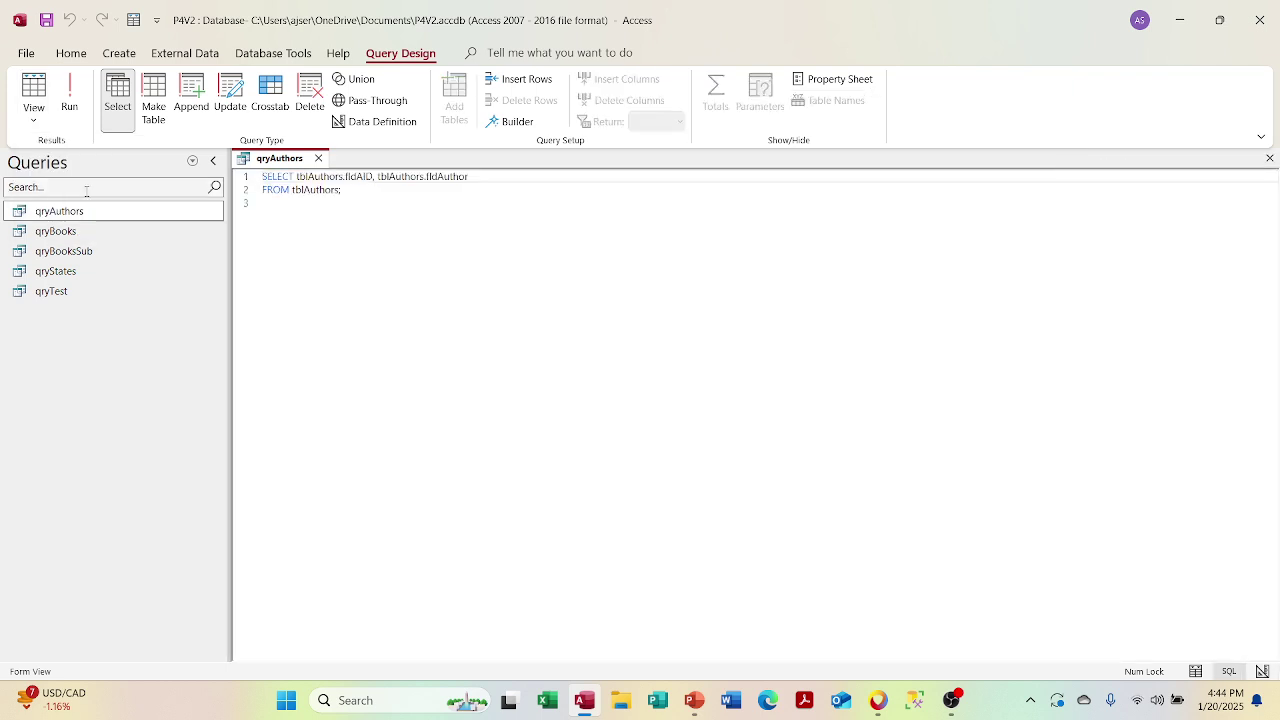
Step: Reopen qryAuthors in Design View, remove its fldAID column and run the query
{"action": "left_click", "coordinate": [318, 158]}
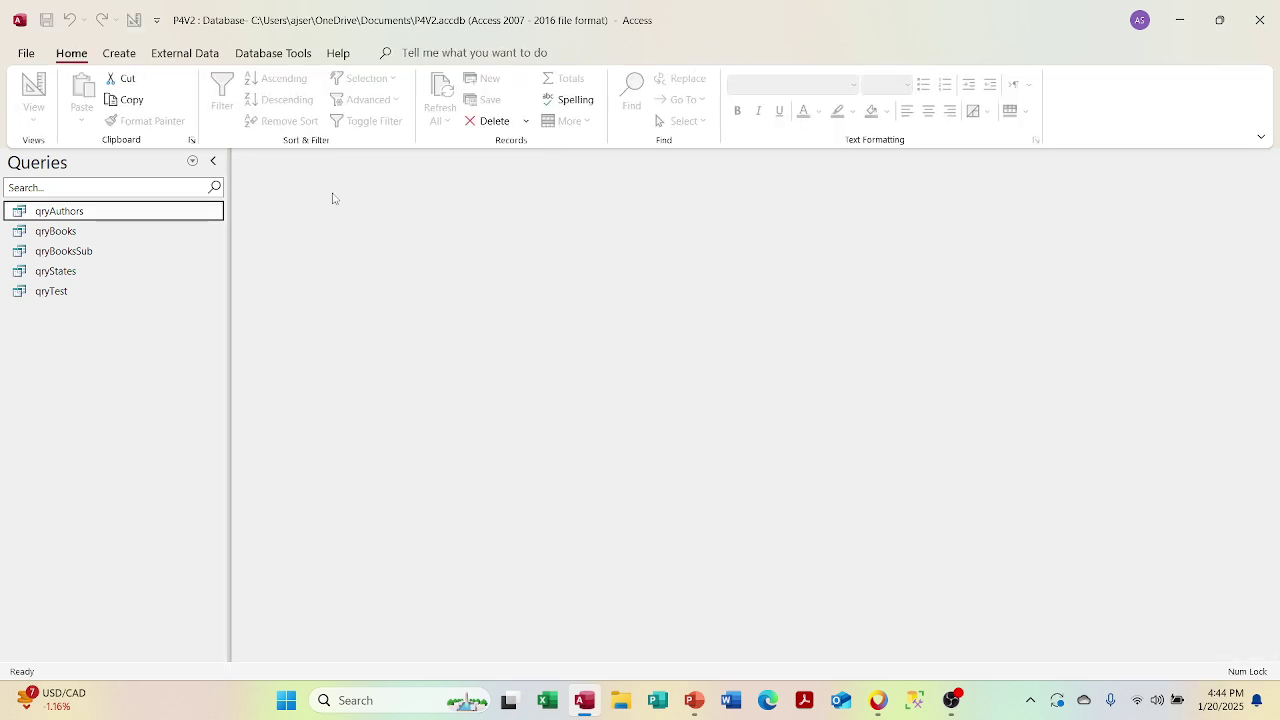
{"action": "right_click", "coordinate": [60, 212]}
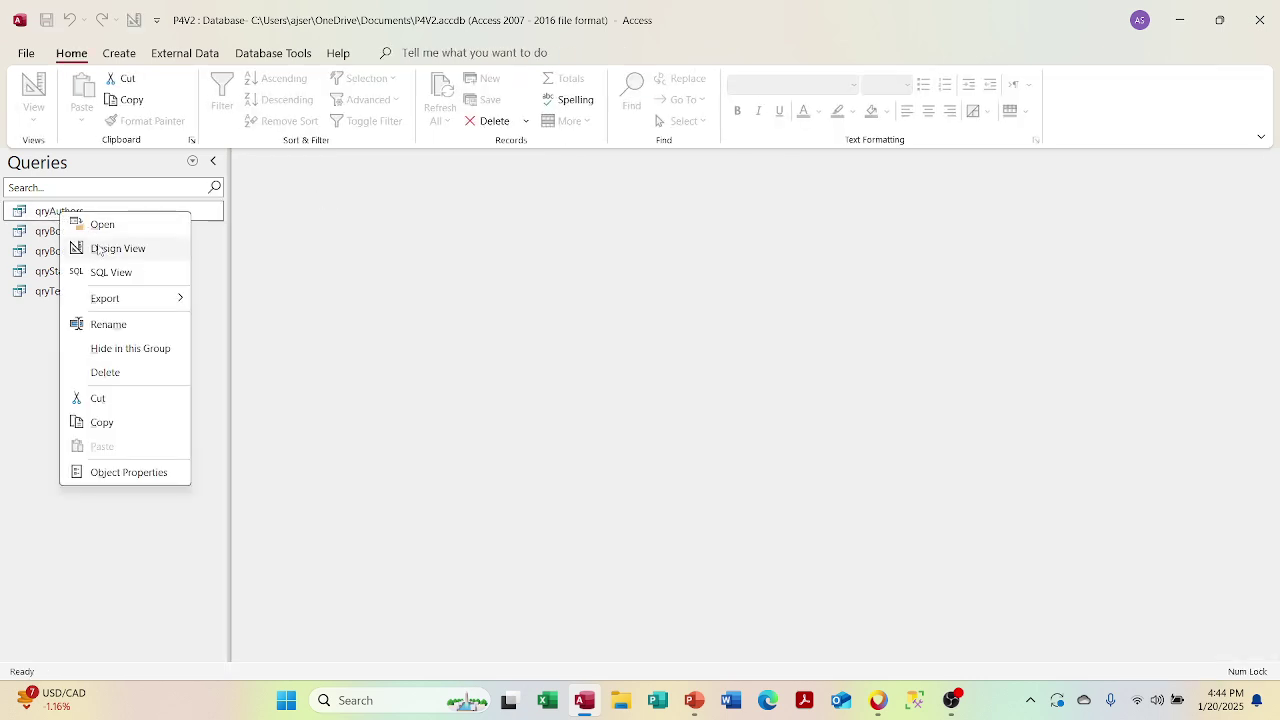
{"action": "left_click", "coordinate": [97, 249]}
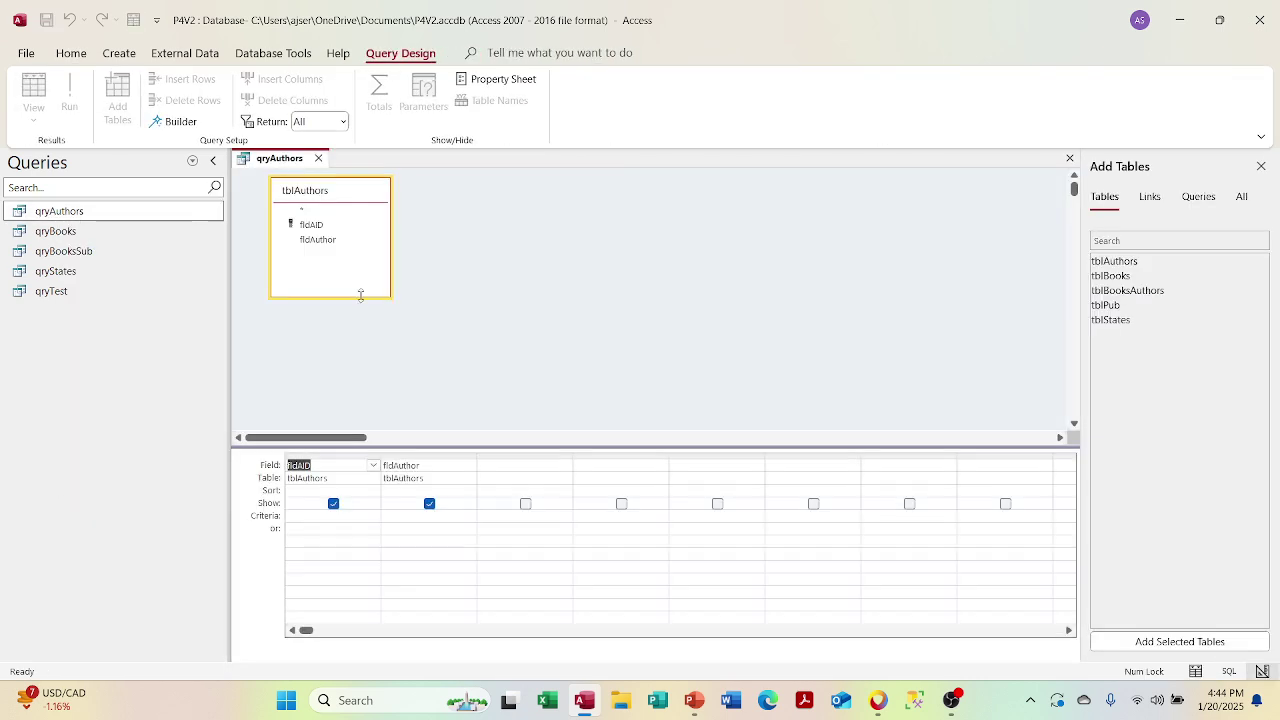
{"action": "left_click", "coordinate": [331, 456]}
{"action": "key", "text": "Delete"}
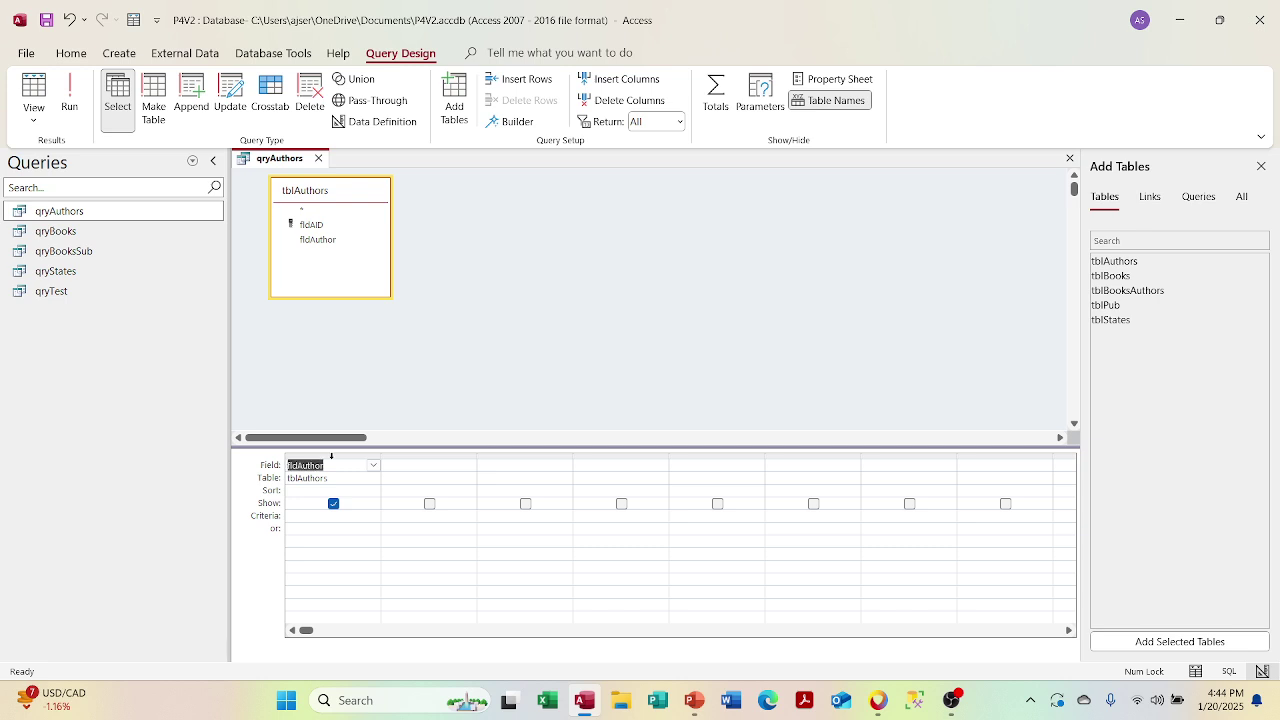
{"action": "left_click", "coordinate": [70, 100]}
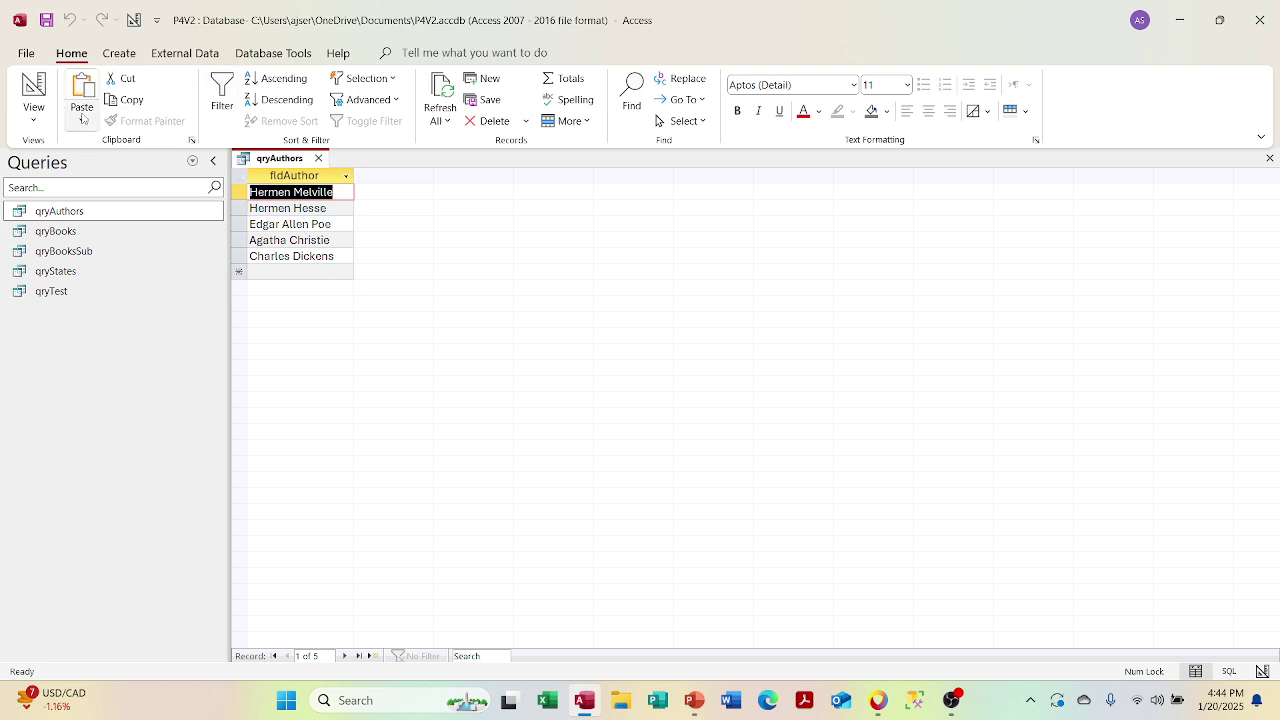
Step: Examine the SQL statement of qryAuthors without the fldAID field, and return to Design View
{"action": "left_click", "coordinate": [33, 112]}
{"action": "left_click", "coordinate": [47, 186]}
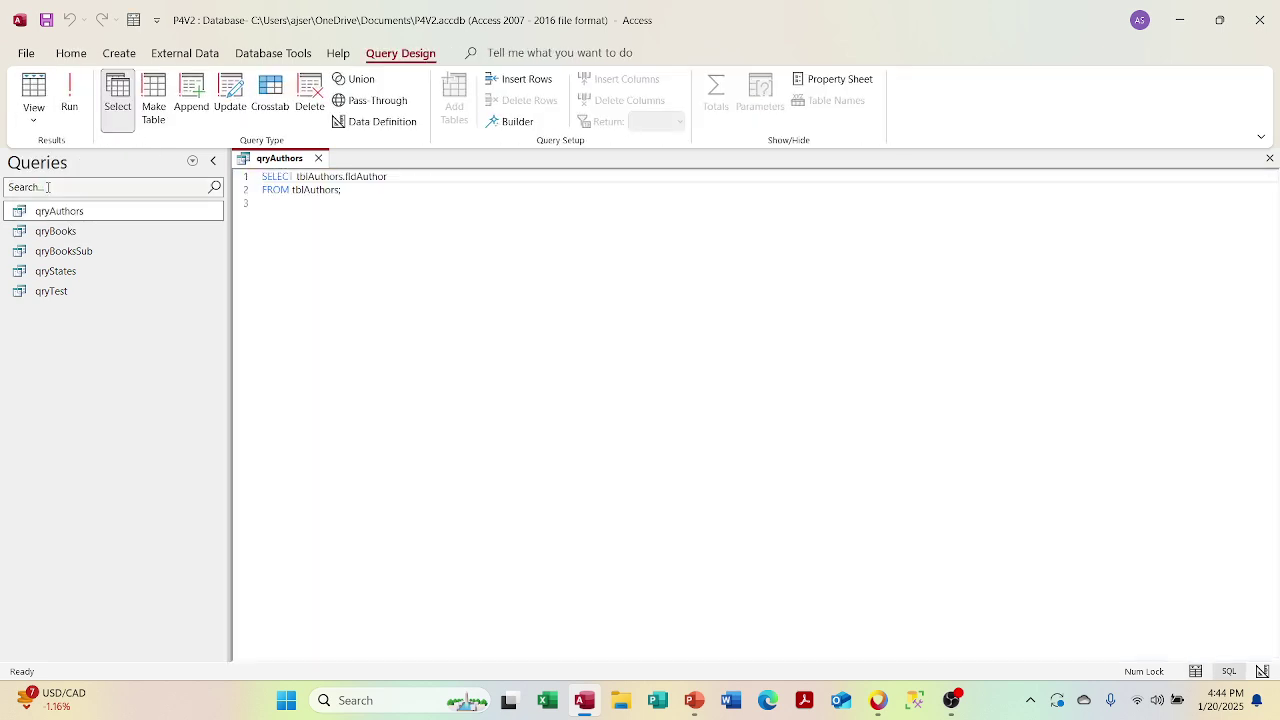
{"action": "left_click", "coordinate": [14, 118]}
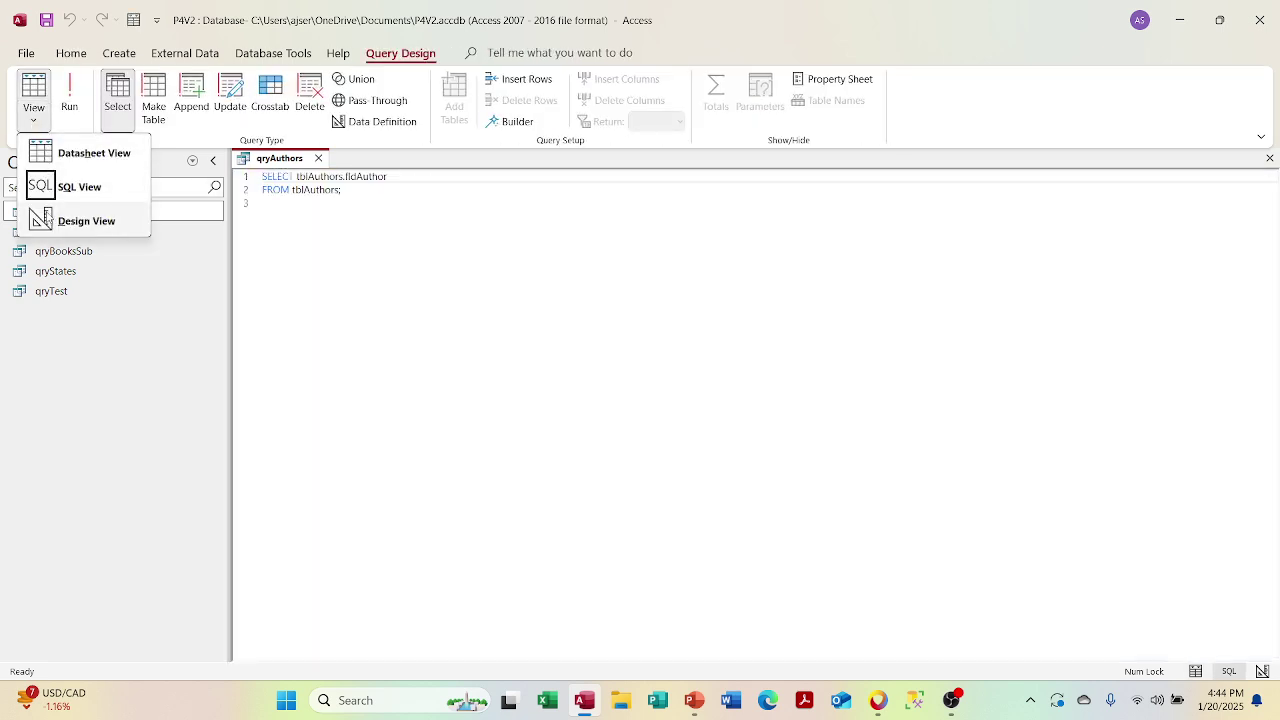
{"action": "left_click", "coordinate": [48, 220]}
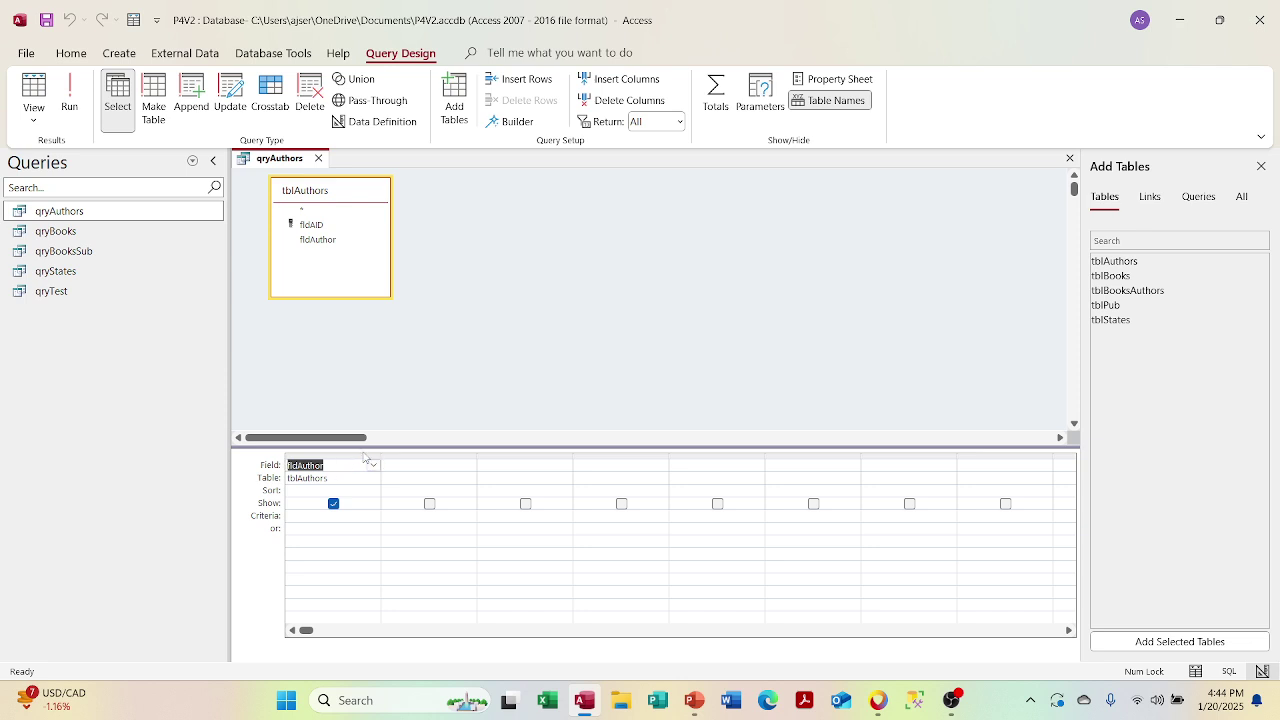
Step: Add fldAID back to the qryAuthors design grid and move its column ahead of fldAuthor
{"action": "left_click", "coordinate": [302, 240]}
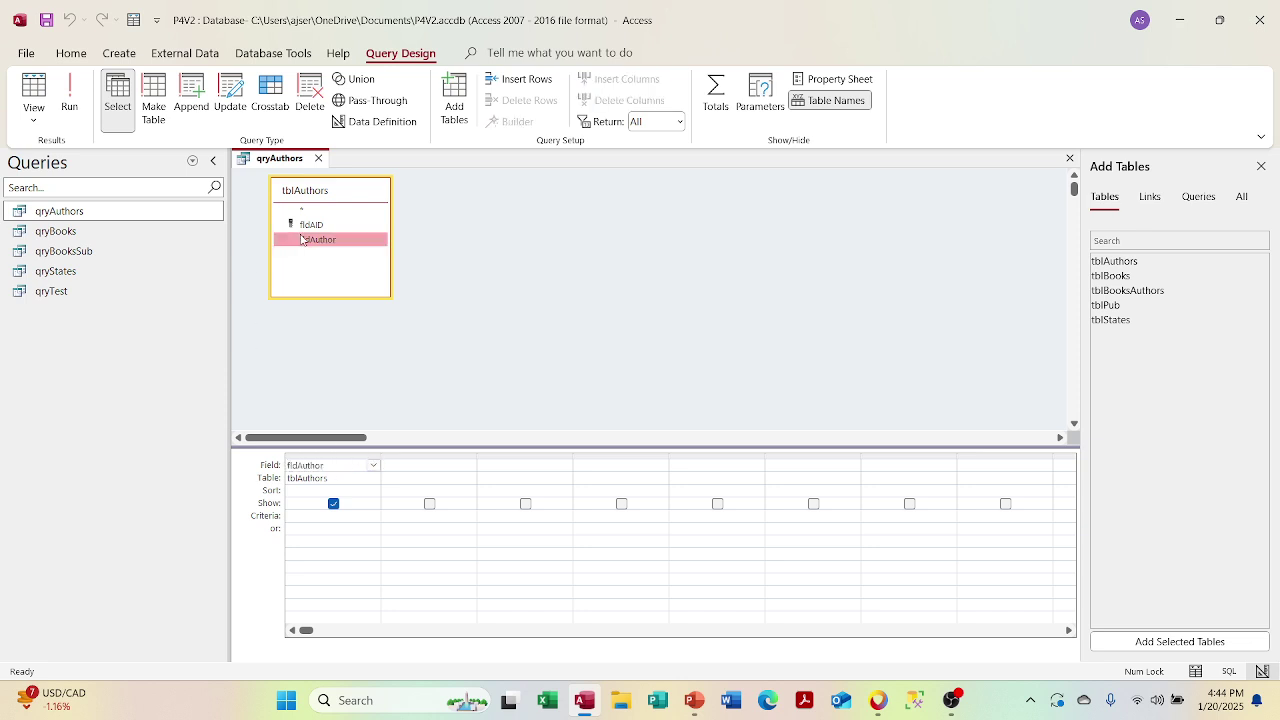
{"action": "double_click", "coordinate": [303, 226]}
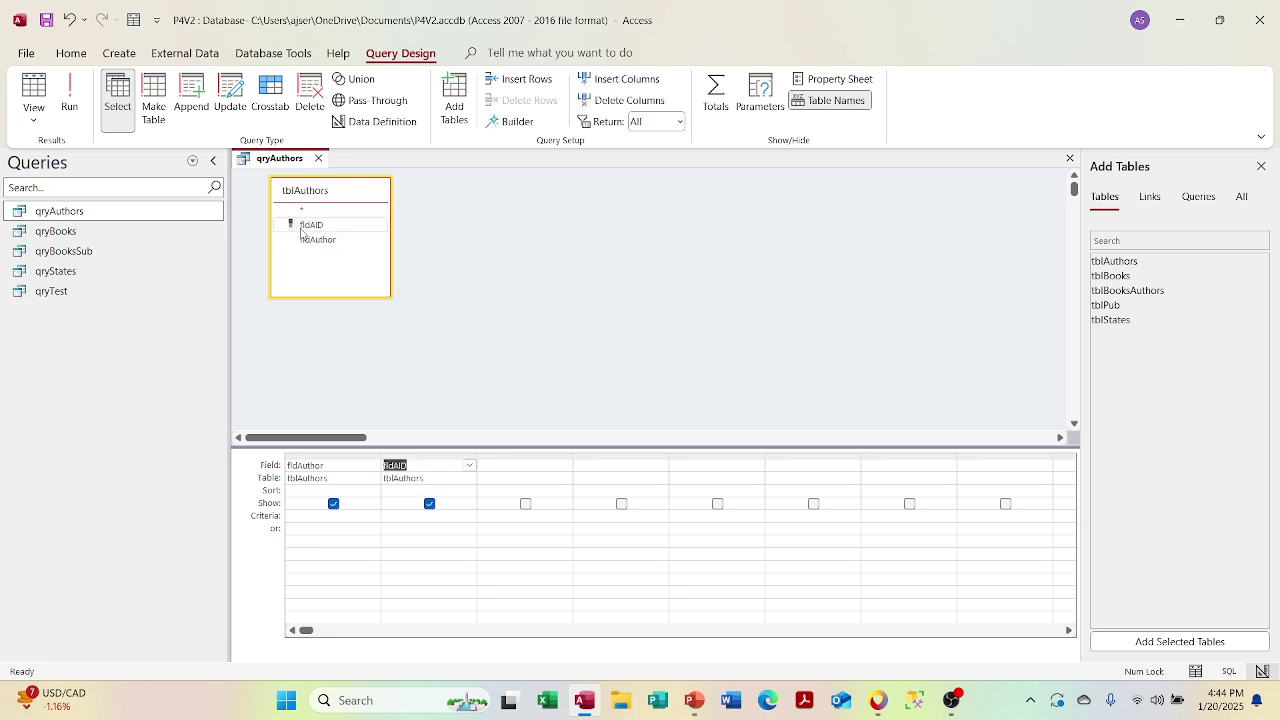
{"action": "left_click", "coordinate": [425, 457]}
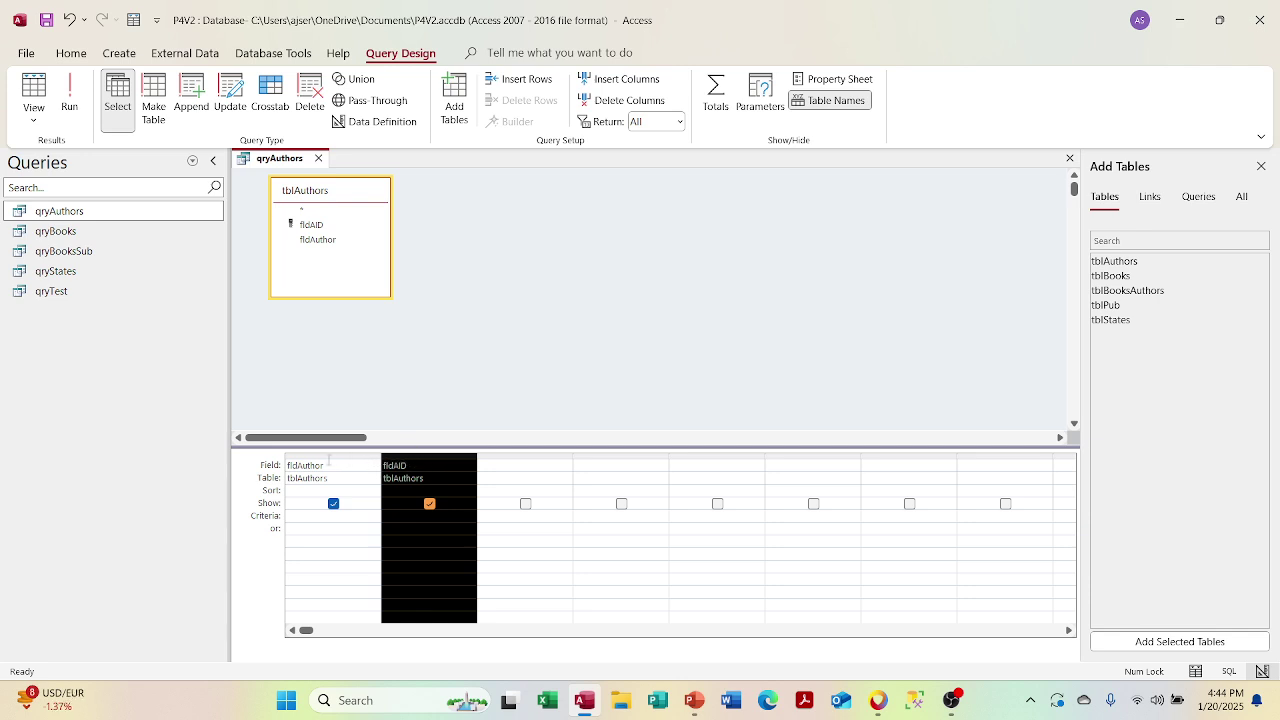
{"action": "left_click_drag", "start_coordinate": [393, 463], "coordinate": [295, 462]}
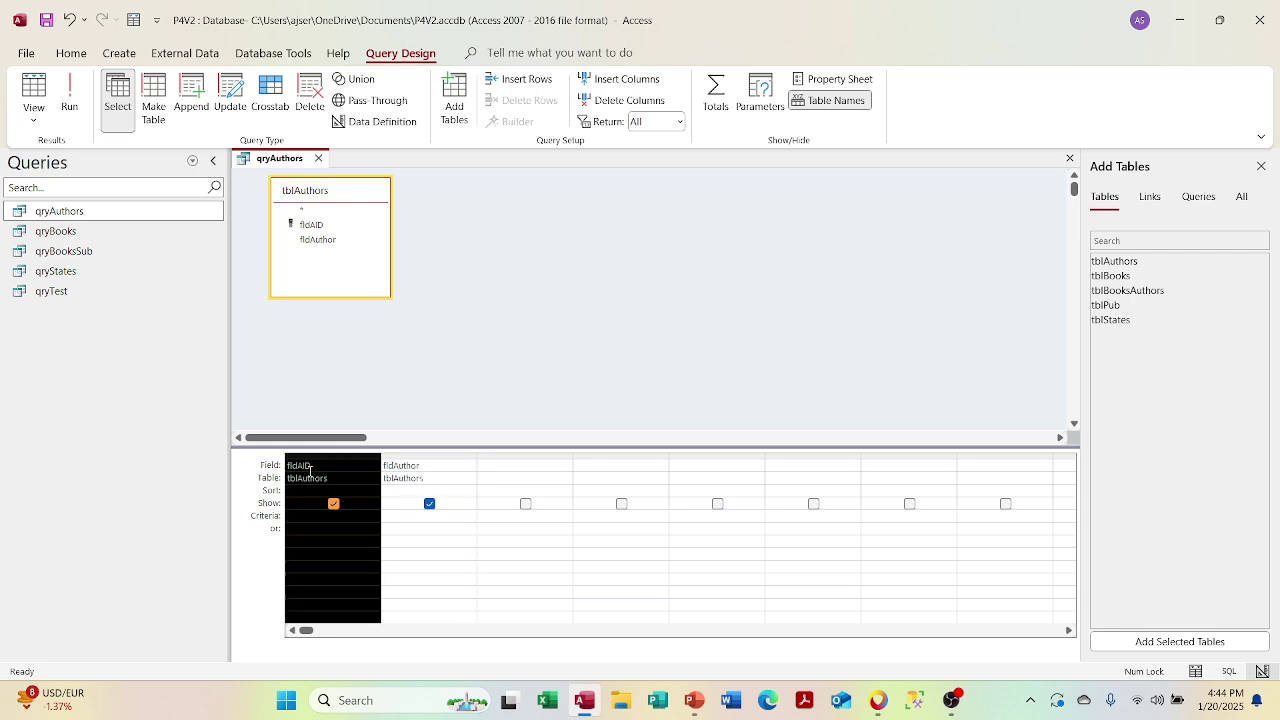
Step: View the qryAuthors records in Datasheet View, and close the query without saving its design changes
{"action": "left_click", "coordinate": [40, 127]}
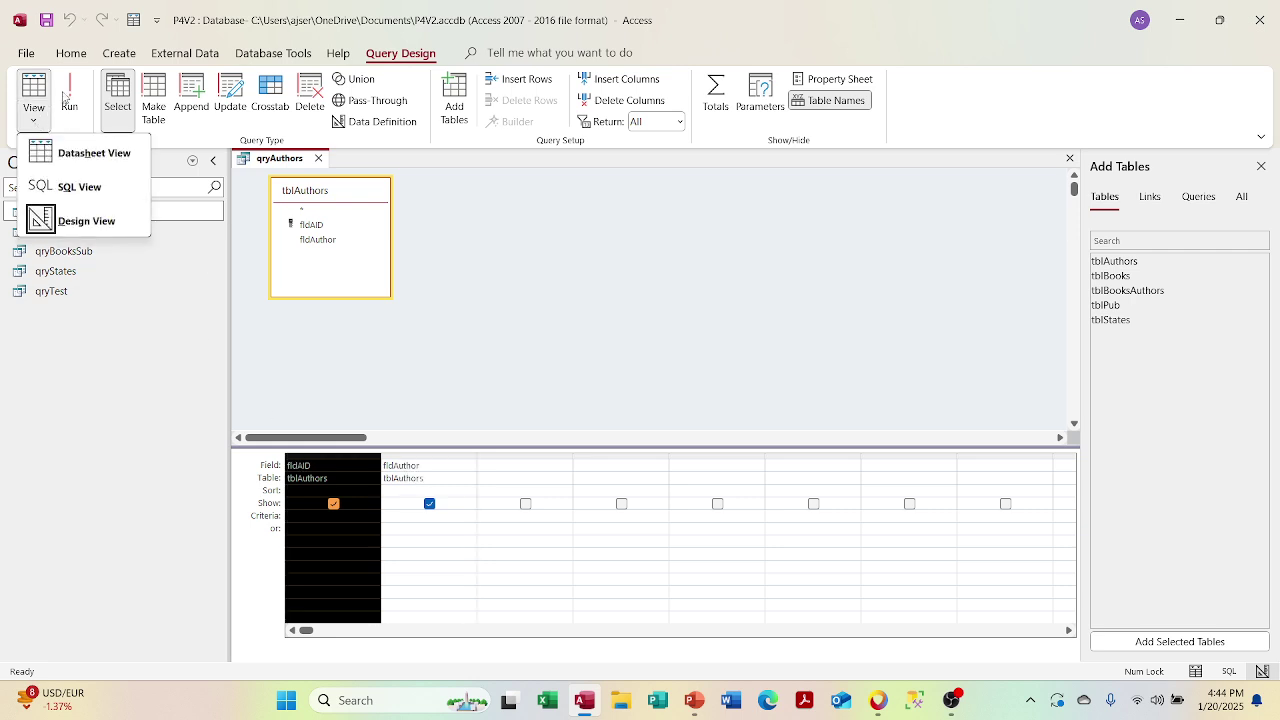
{"action": "left_click", "coordinate": [80, 151]}
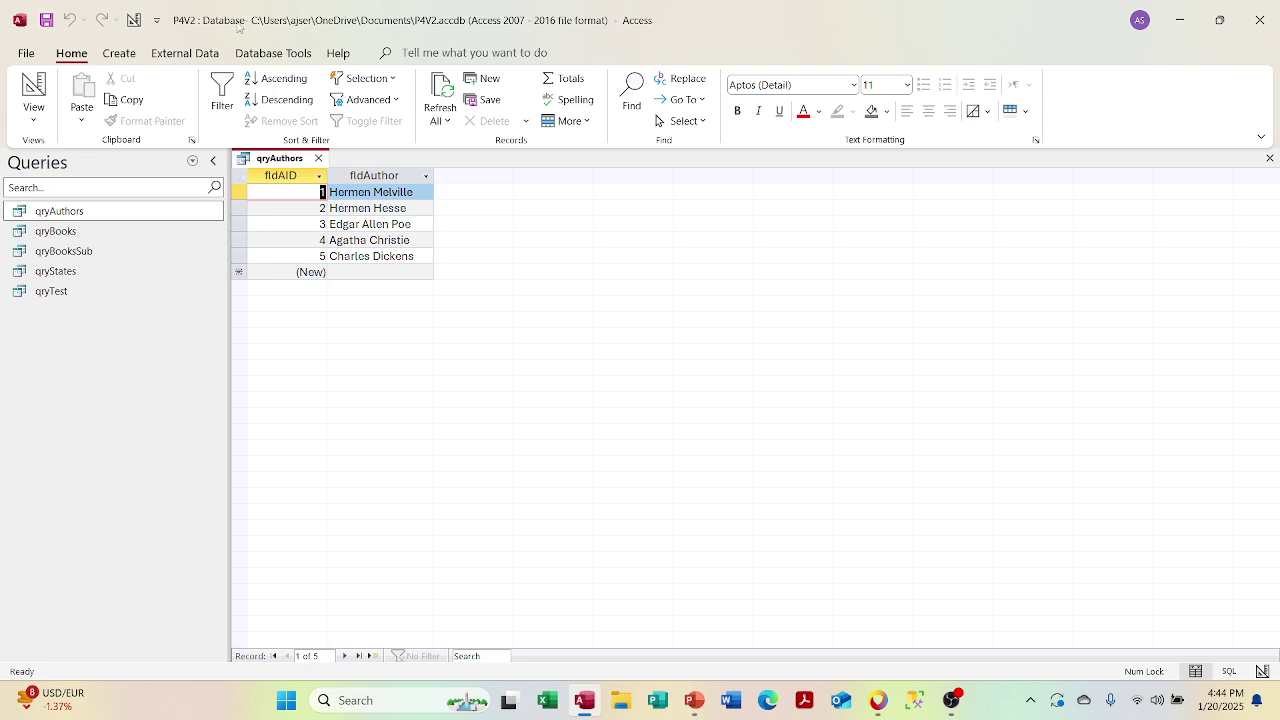
{"action": "left_click", "coordinate": [318, 158]}
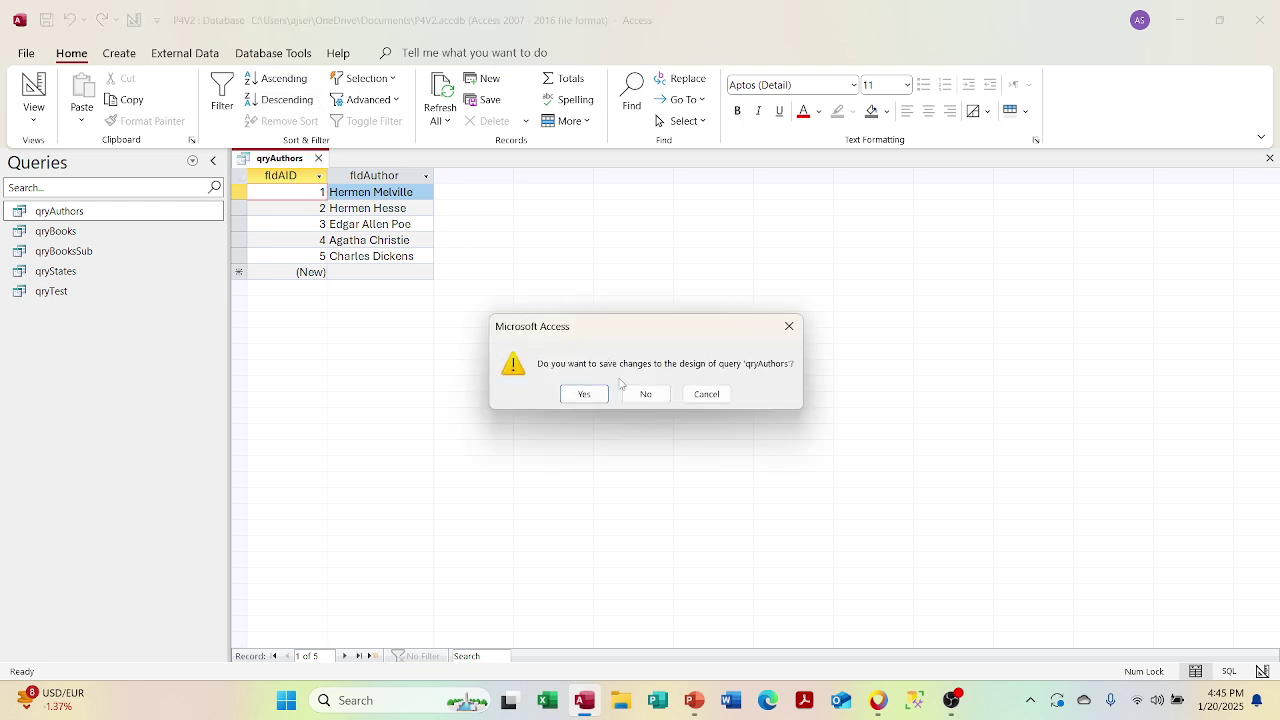
{"action": "left_click", "coordinate": [634, 390]}
Step: View the records of qryBooks, close it, and open qryBooksSub from the list of queries
{"action": "double_click", "coordinate": [86, 232]}
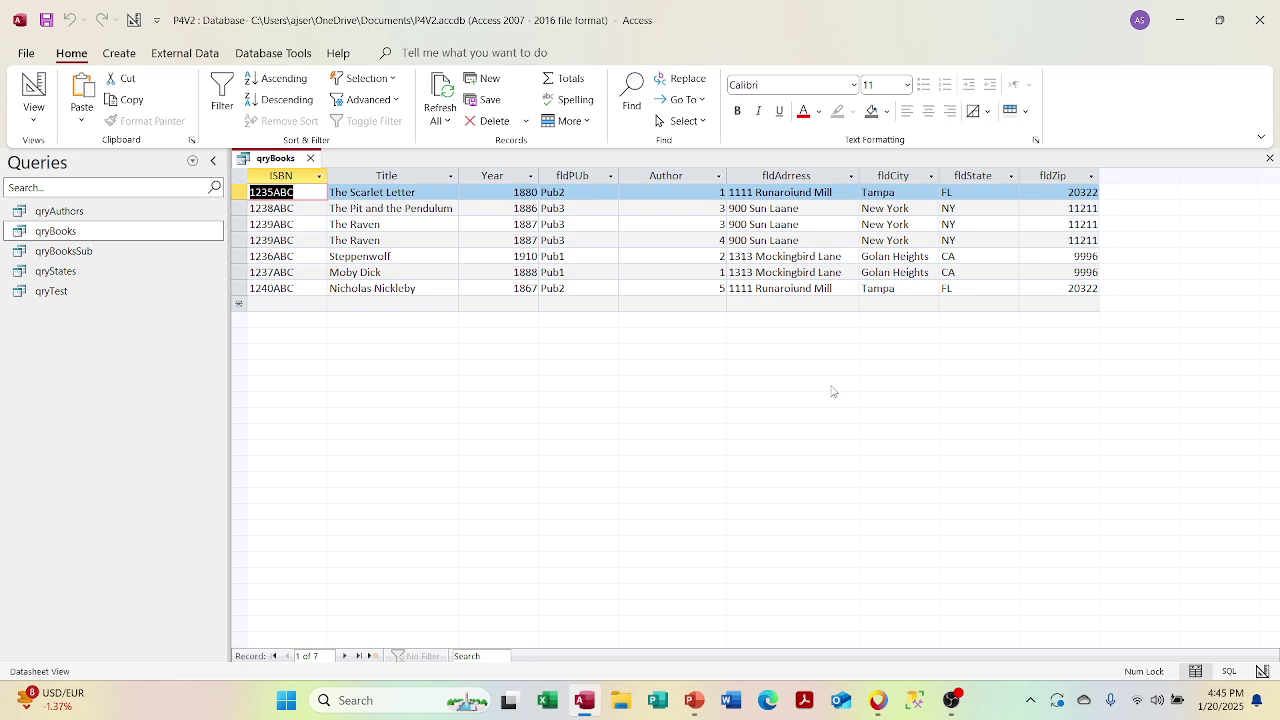
{"action": "left_click", "coordinate": [310, 158]}
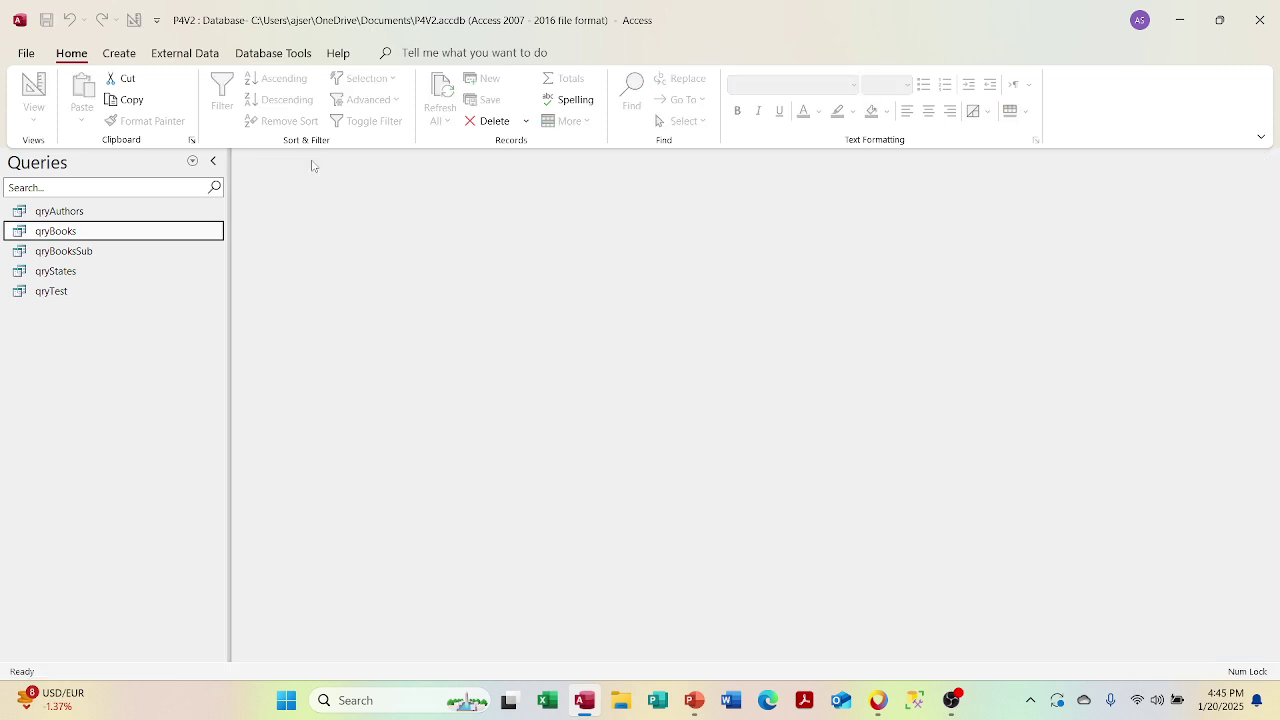
{"action": "left_click", "coordinate": [121, 254]}
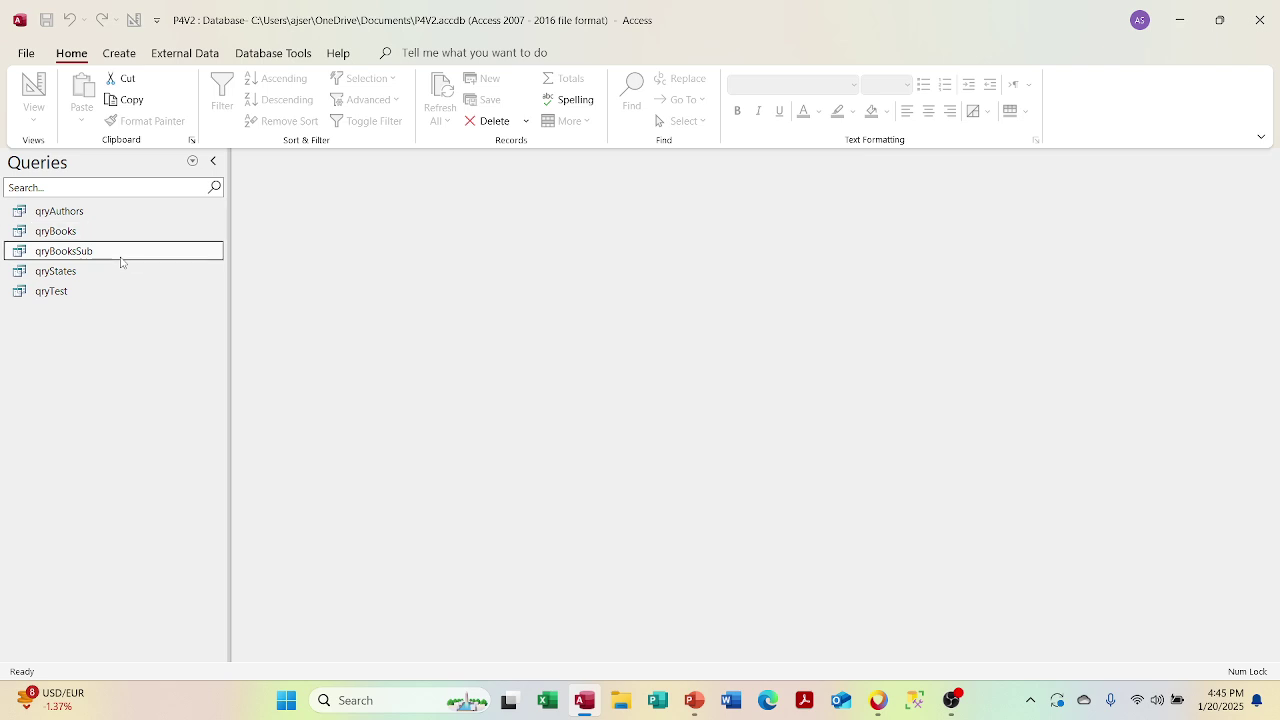
{"action": "double_click", "coordinate": [121, 256]}
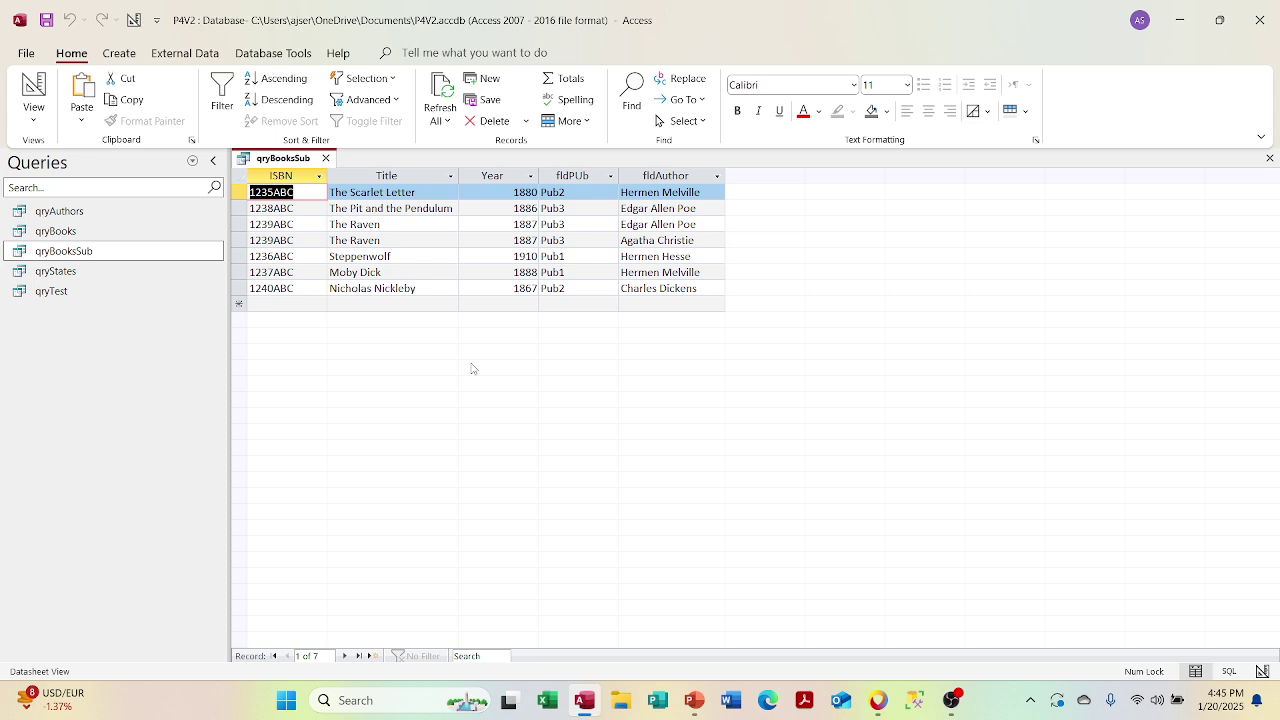
Step: Hide fldISBN, fldTitle, fldYear and fldPUb in the qryBooksSub design, leaving only fldAuthor shown, and run the query
{"action": "left_click", "coordinate": [32, 120]}
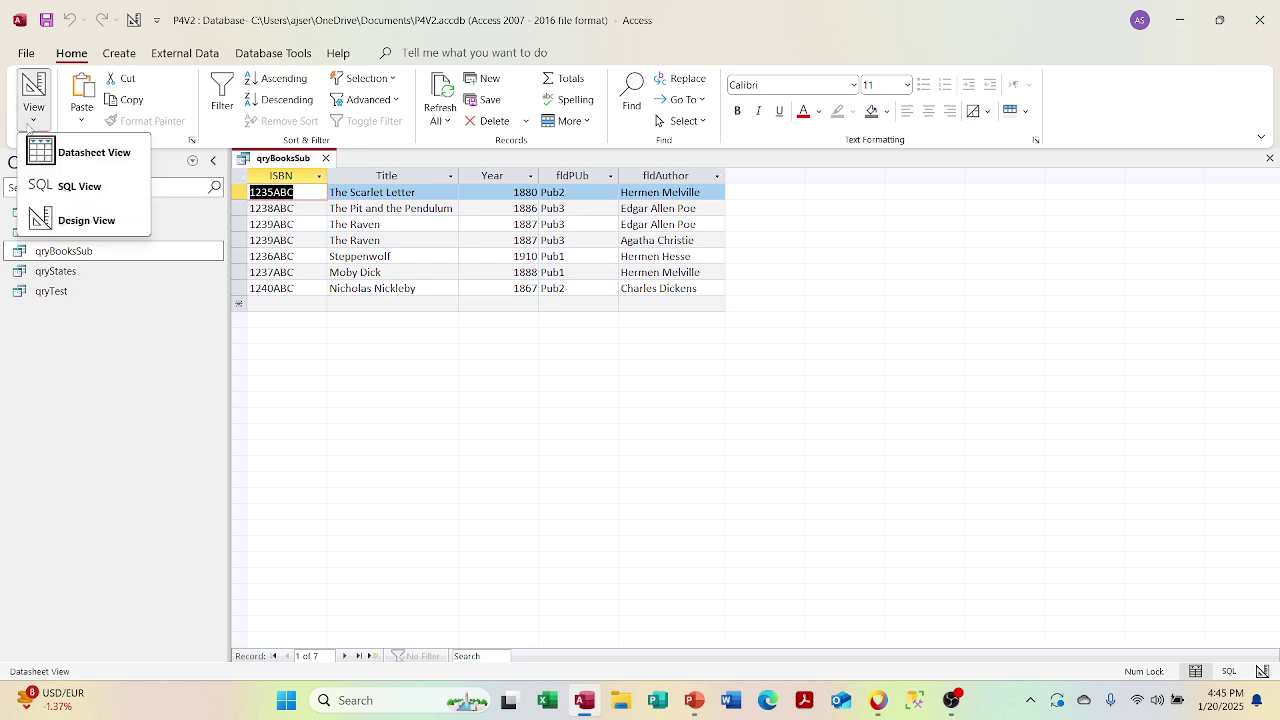
{"action": "left_click", "coordinate": [64, 219]}
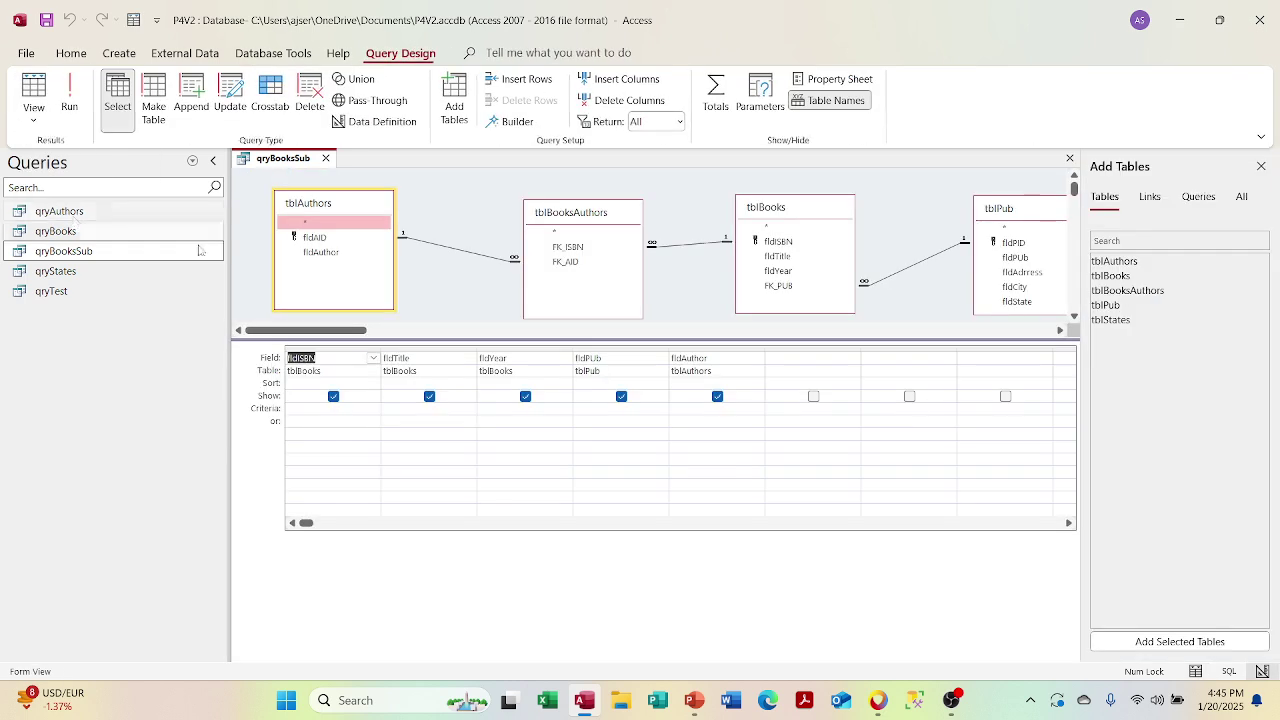
{"action": "left_click", "coordinate": [333, 396]}
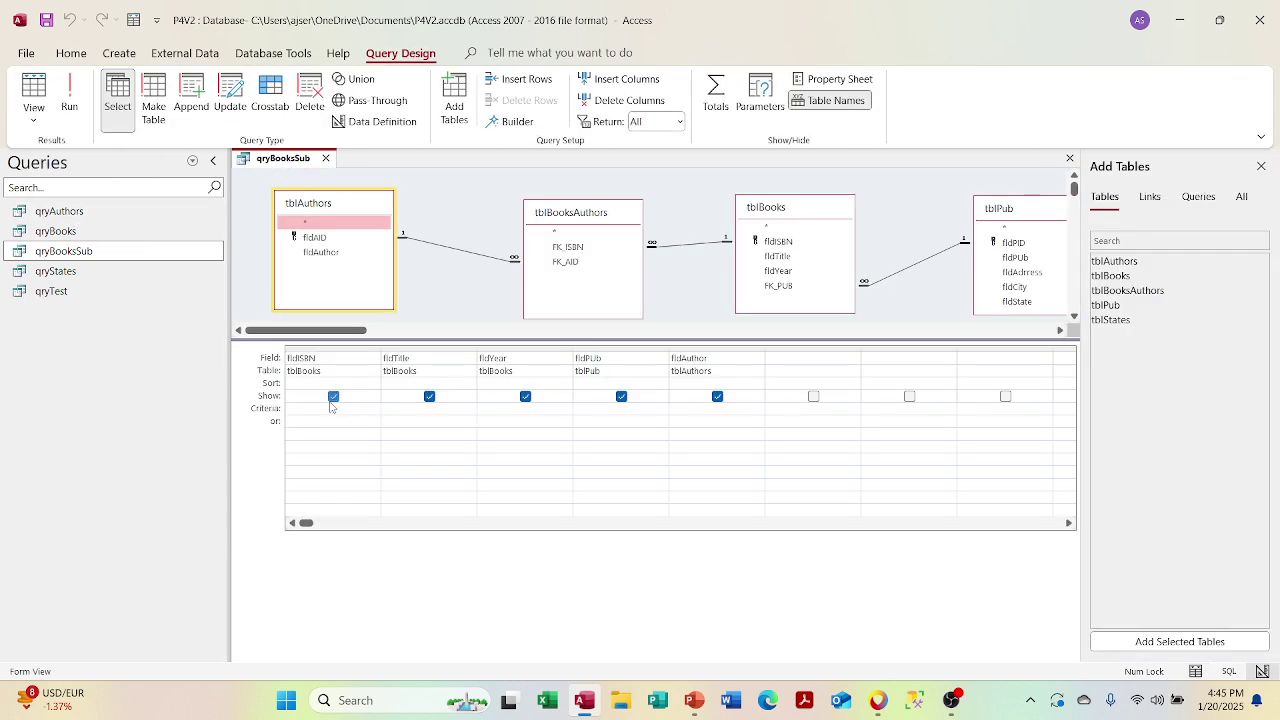
{"action": "left_click", "coordinate": [429, 396]}
{"action": "left_click", "coordinate": [530, 408]}
{"action": "left_click", "coordinate": [525, 396]}
{"action": "left_click", "coordinate": [621, 396]}
{"action": "left_click", "coordinate": [69, 95]}
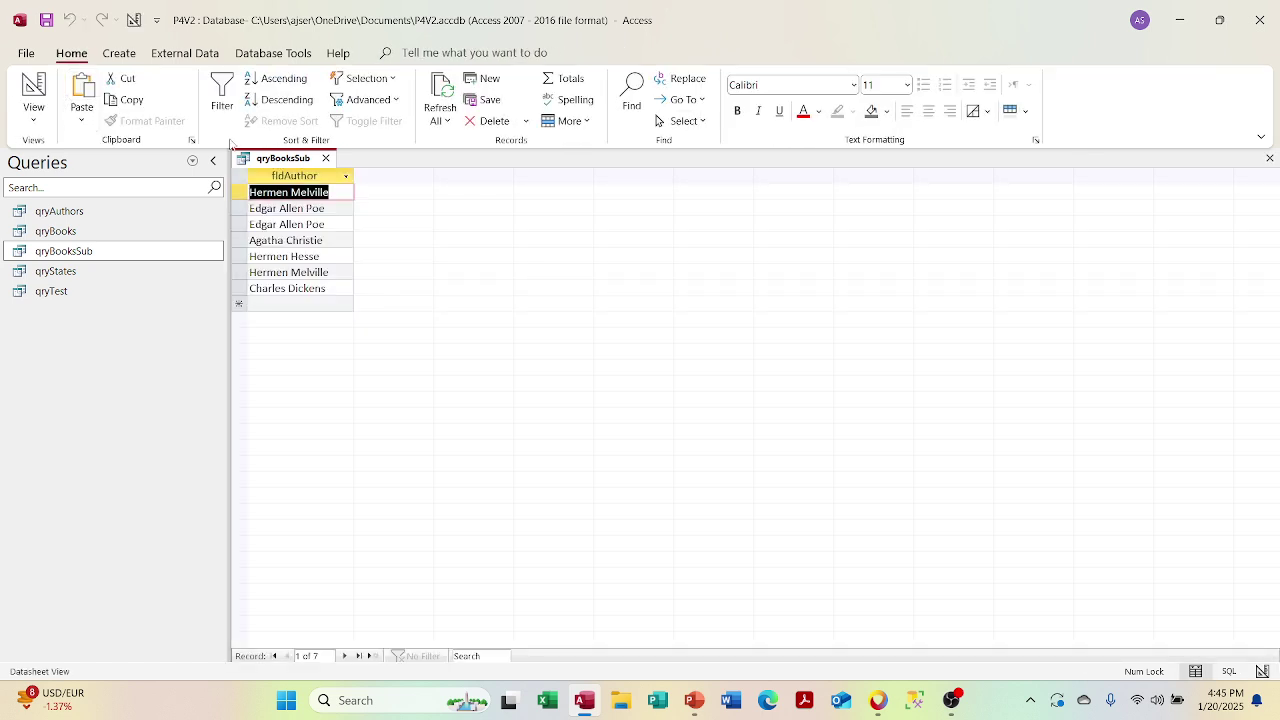
Step: Turn on totals in the qryBooksSub design grid and view the grouped query's records
{"action": "left_click", "coordinate": [30, 122]}
{"action": "left_click", "coordinate": [60, 219]}
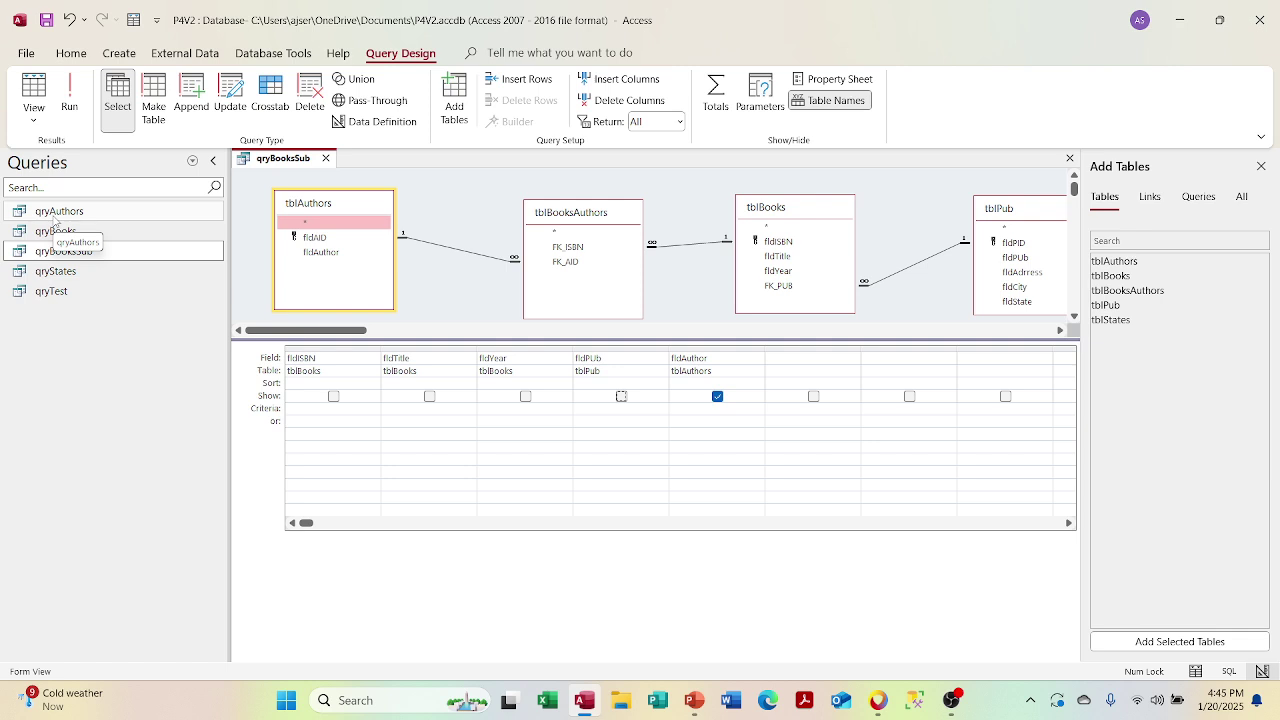
{"action": "right_click", "coordinate": [302, 374]}
{"action": "left_click", "coordinate": [340, 388]}
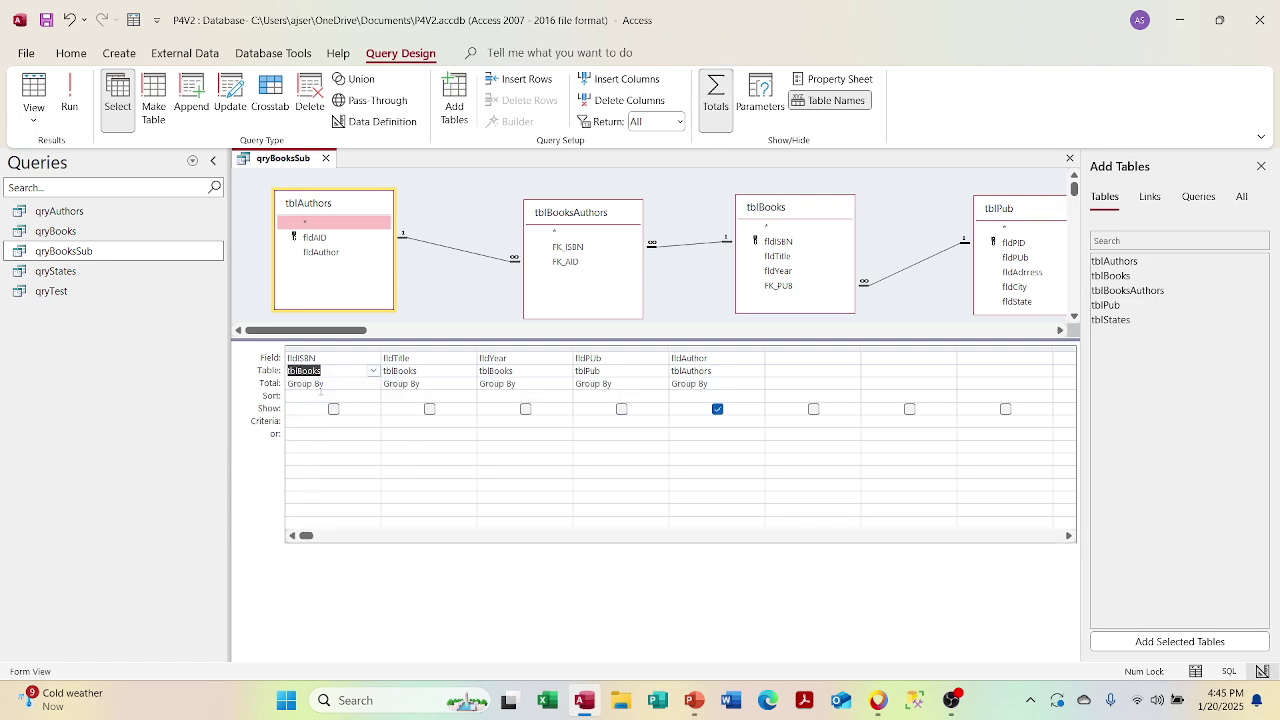
{"action": "left_click", "coordinate": [34, 90]}
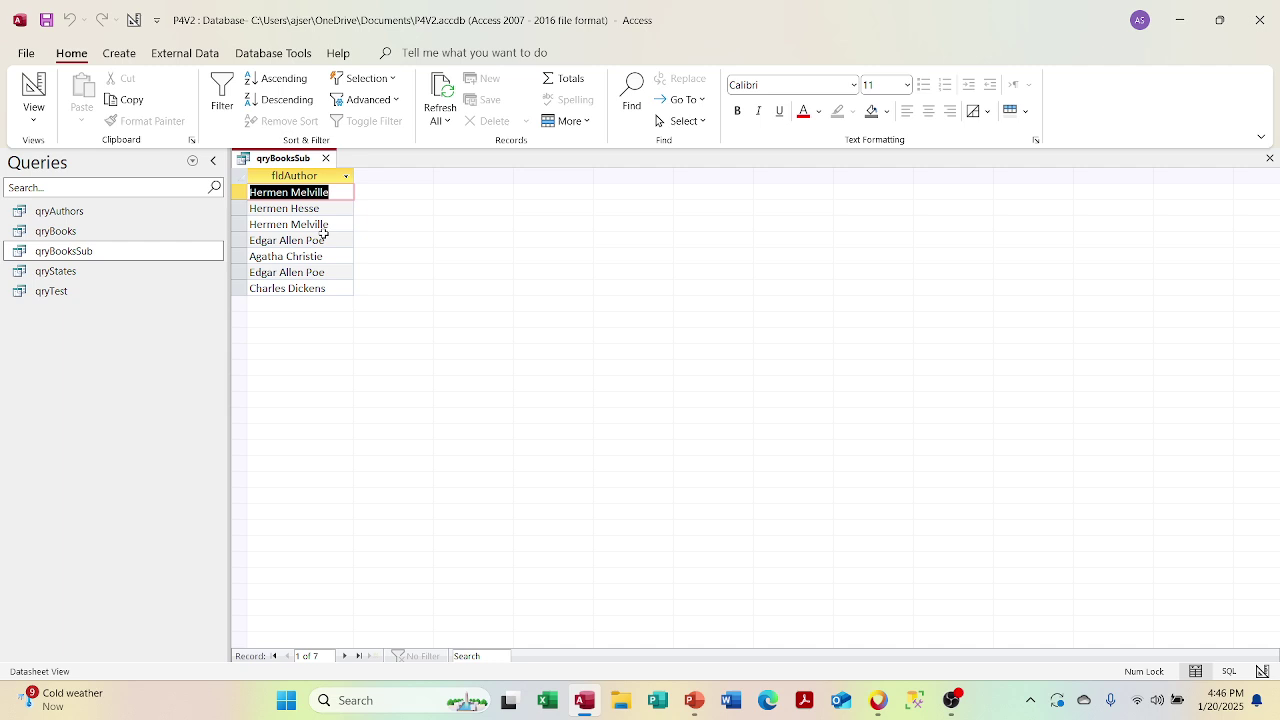
Step: Turn totals off in the qryBooksSub design and show fldPUb, fldYear, fldTitle and fldISBN again
{"action": "left_click", "coordinate": [40, 118]}
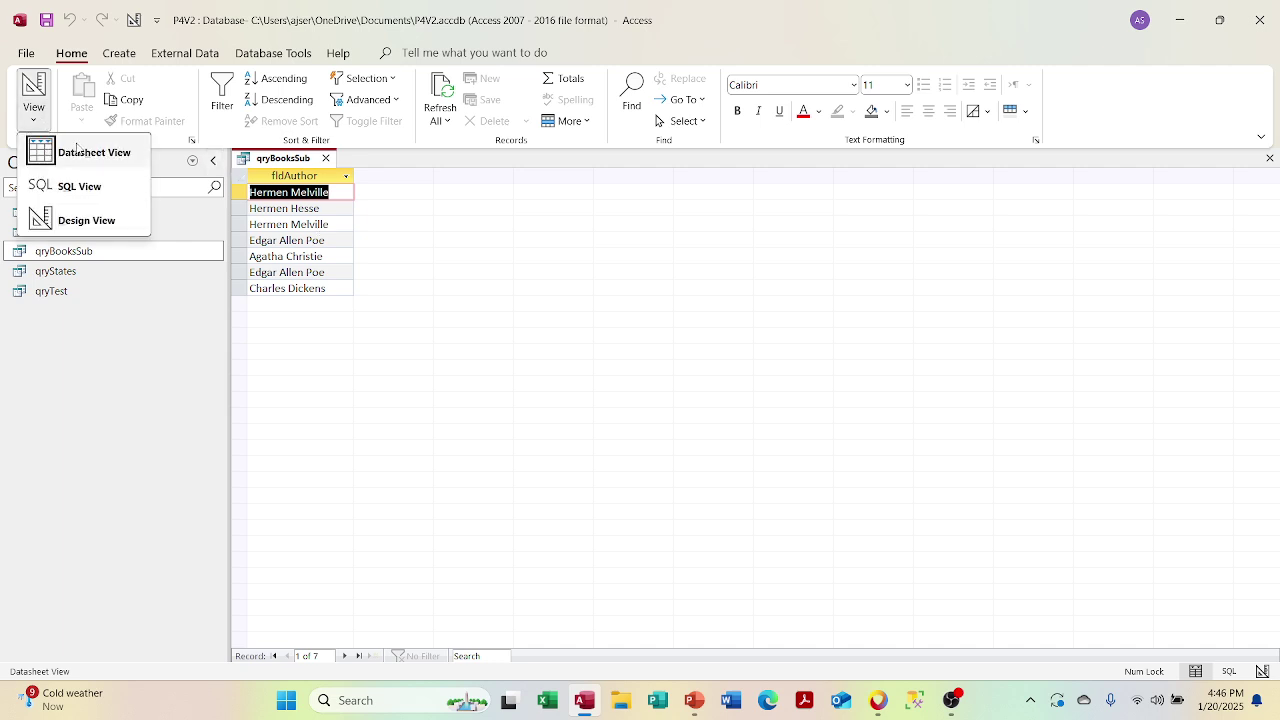
{"action": "left_click", "coordinate": [80, 215]}
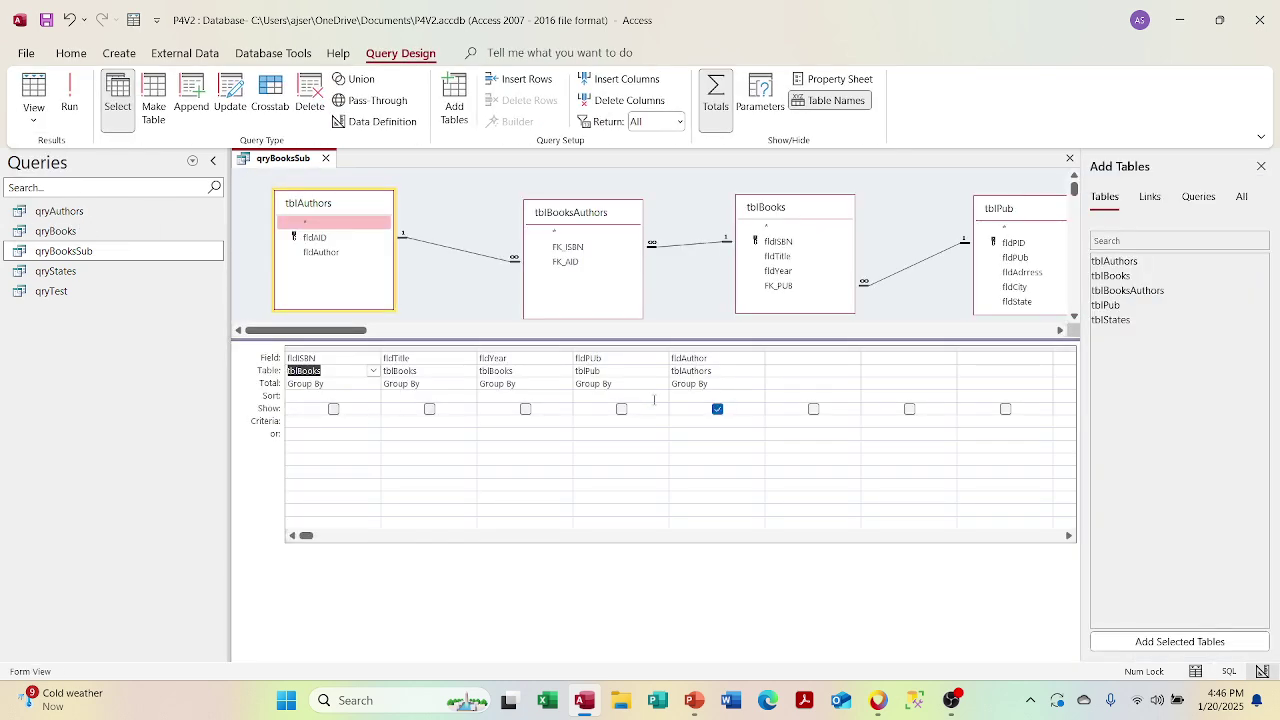
{"action": "right_click", "coordinate": [626, 386]}
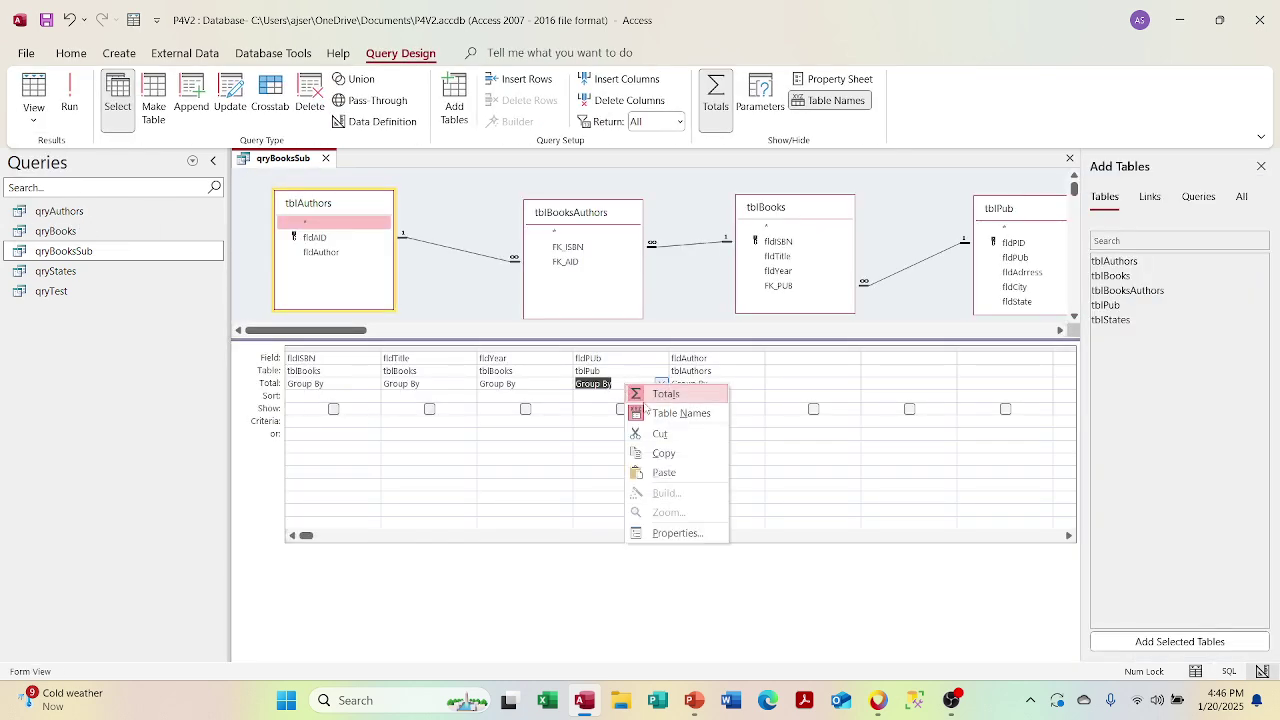
{"action": "left_click", "coordinate": [648, 391]}
{"action": "left_click", "coordinate": [621, 396]}
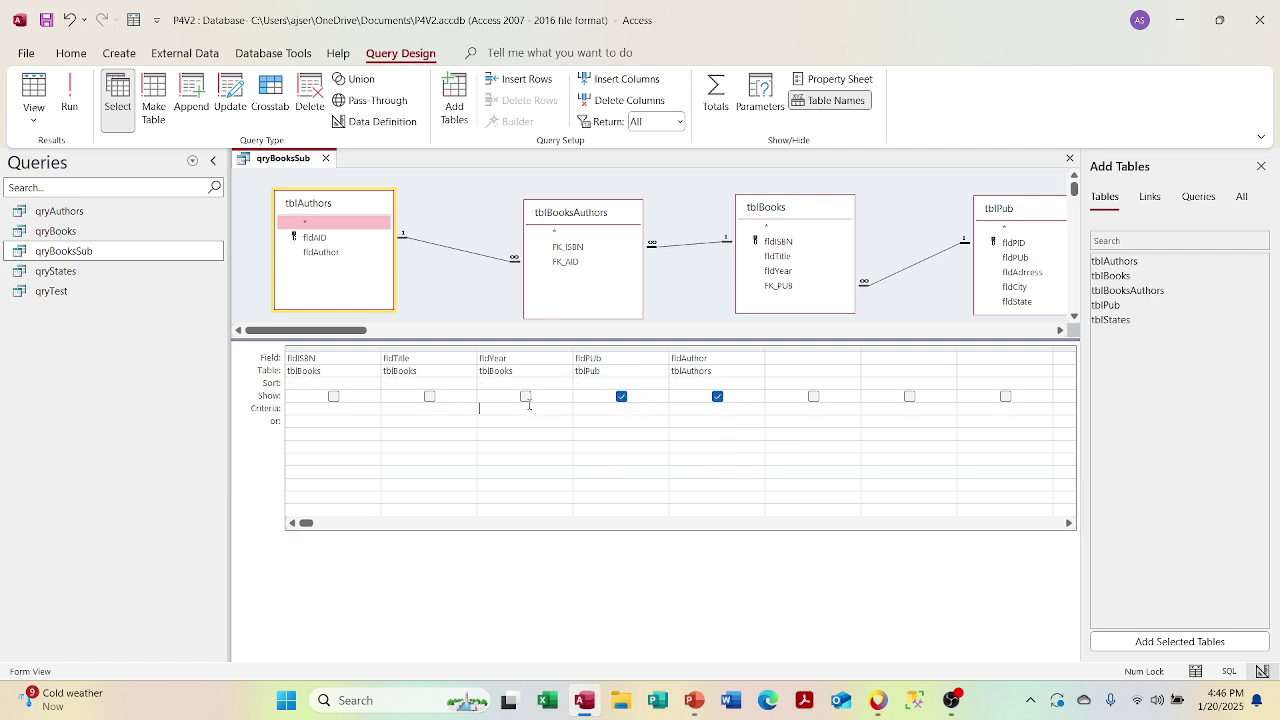
{"action": "left_click", "coordinate": [525, 396]}
{"action": "left_click", "coordinate": [429, 396]}
{"action": "left_click", "coordinate": [334, 396]}
Step: Examine the joins in the SQL statement of qryBooksSub, and run the query to view its records
{"action": "left_click", "coordinate": [35, 120]}
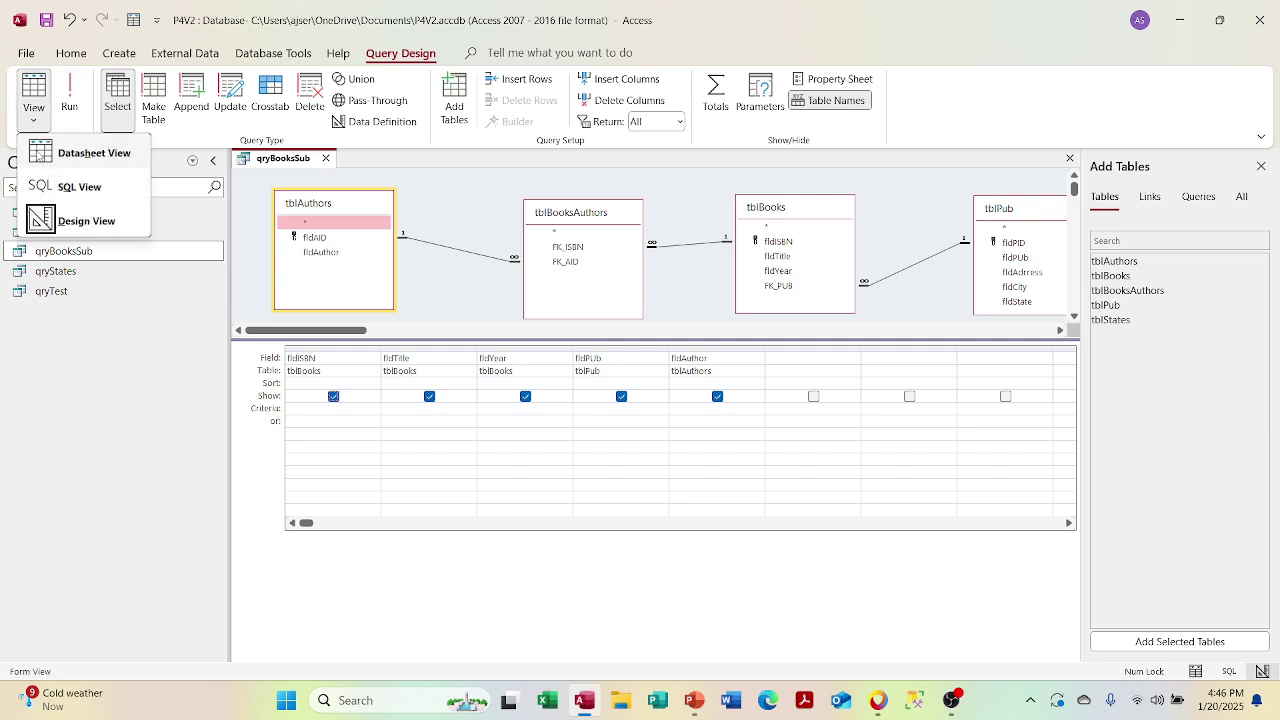
{"action": "left_click", "coordinate": [40, 187]}
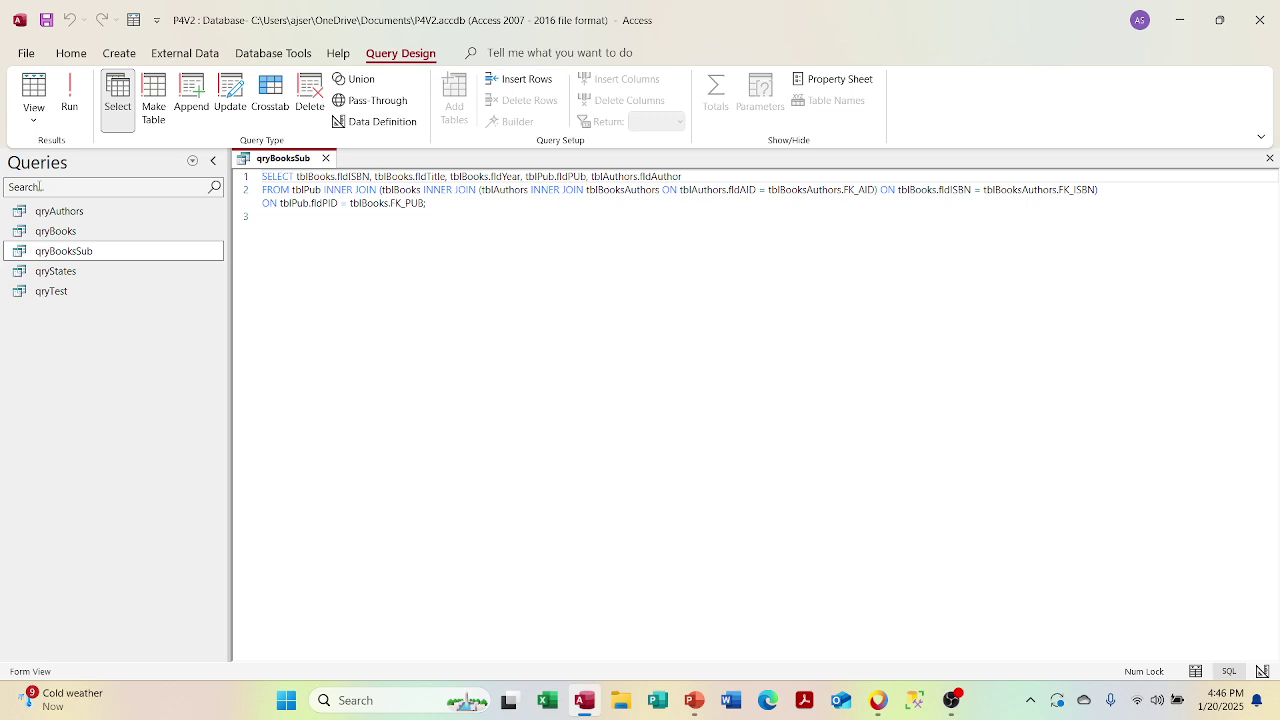
{"action": "left_click", "coordinate": [69, 100]}
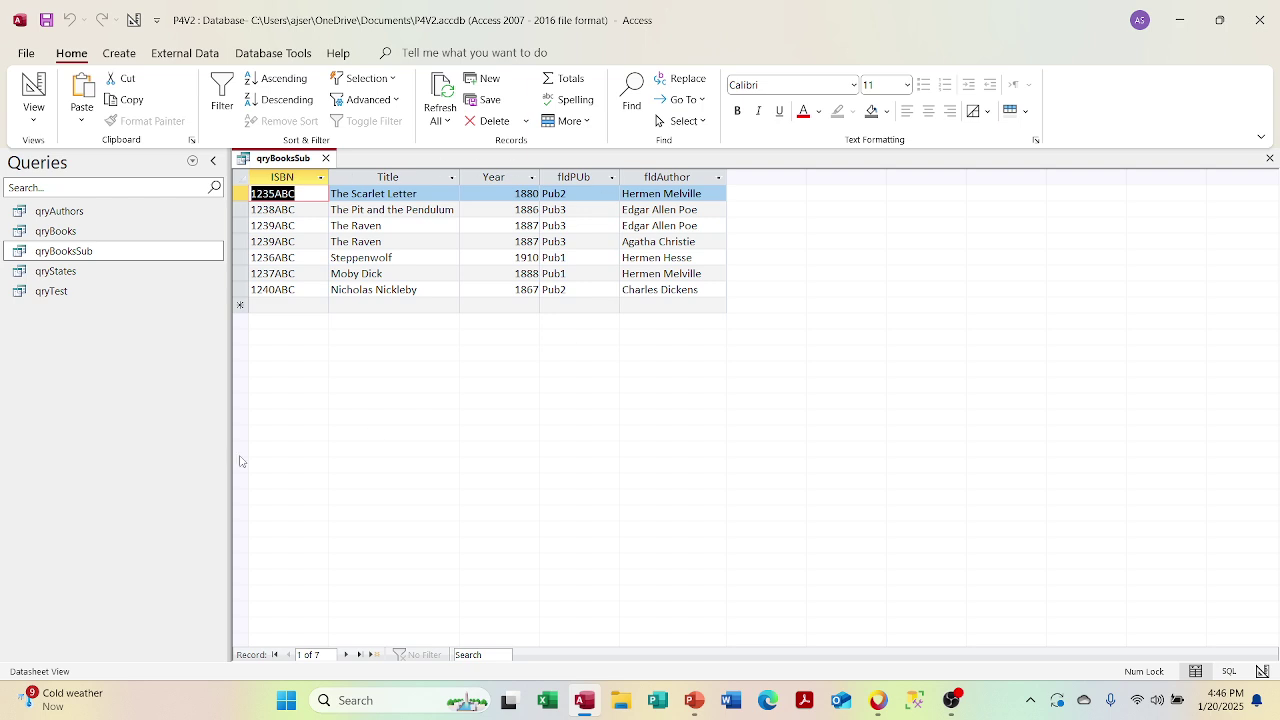
Step: Append an "s" to the title The Raven in the fourth record, remove it again, and move to the next record
{"action": "left_click", "coordinate": [408, 241]}
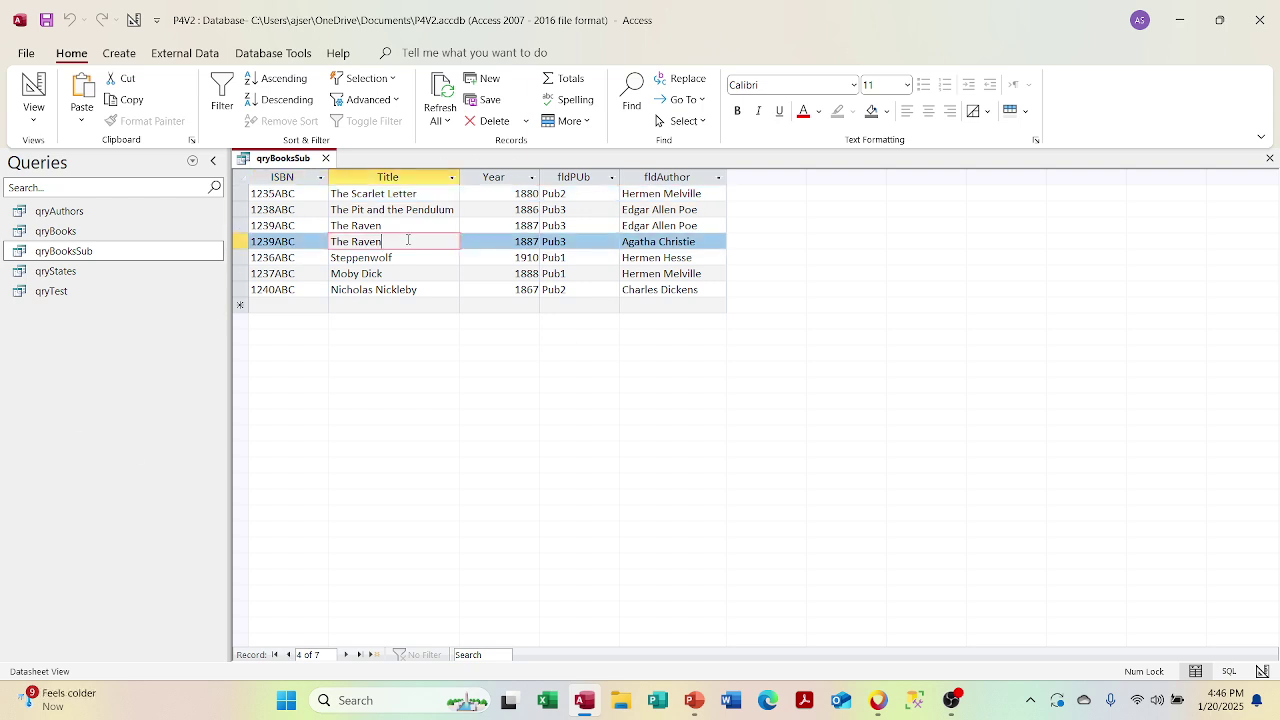
{"action": "type", "text": "s"}
{"action": "key", "text": "BackSpace"}
{"action": "key", "text": "Down"}
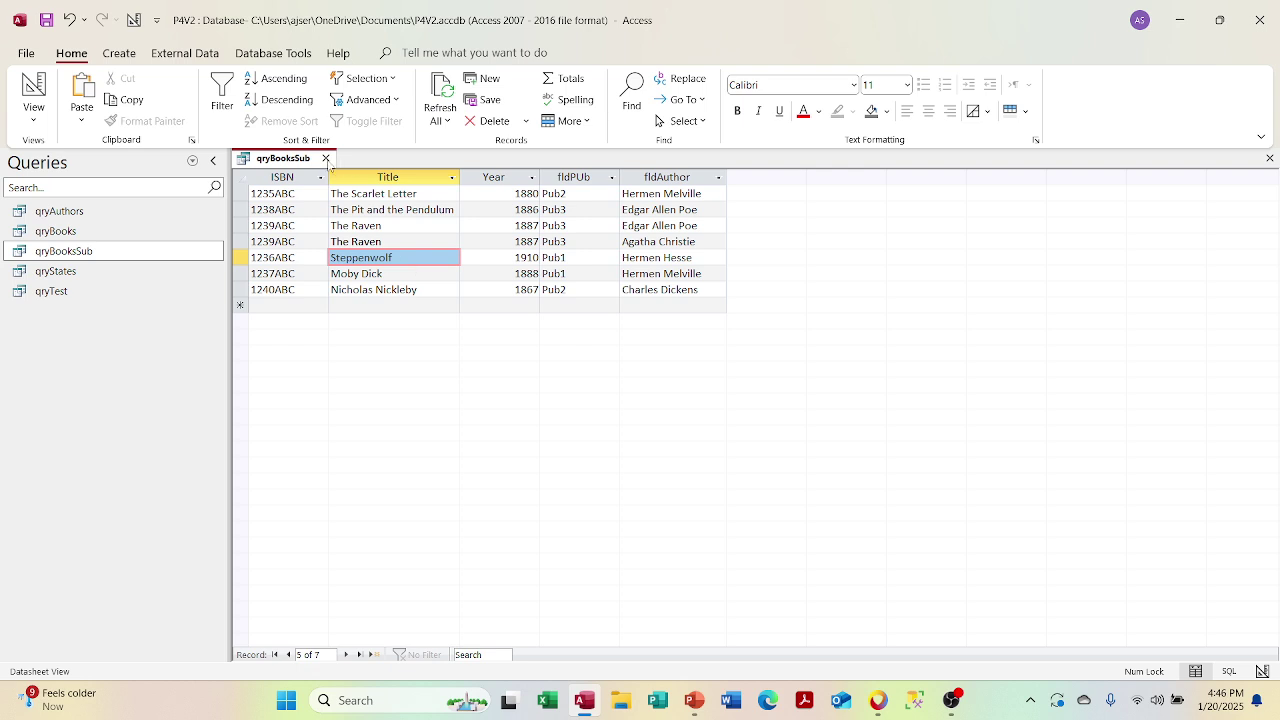
Step: Close qryBooksSub without saving its design changes, and open qryAuthors to view its SQL statement
{"action": "left_click", "coordinate": [326, 159]}
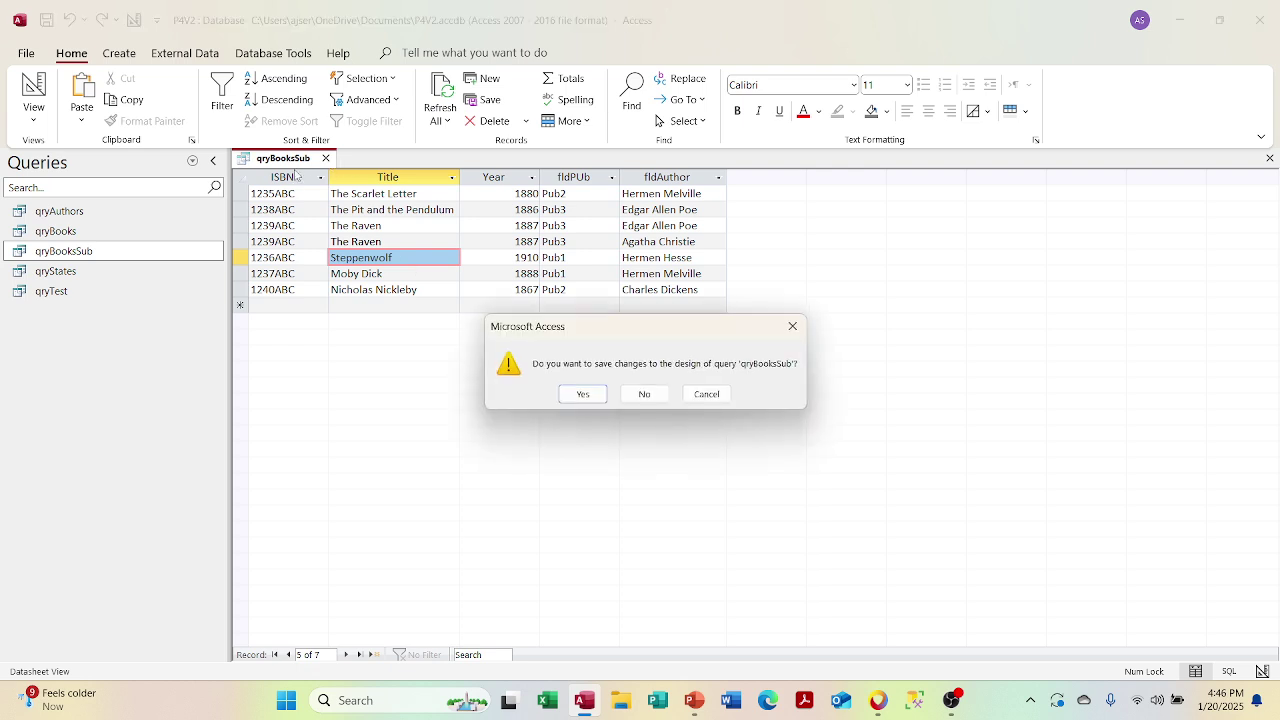
{"action": "left_click", "coordinate": [644, 393]}
{"action": "double_click", "coordinate": [143, 213]}
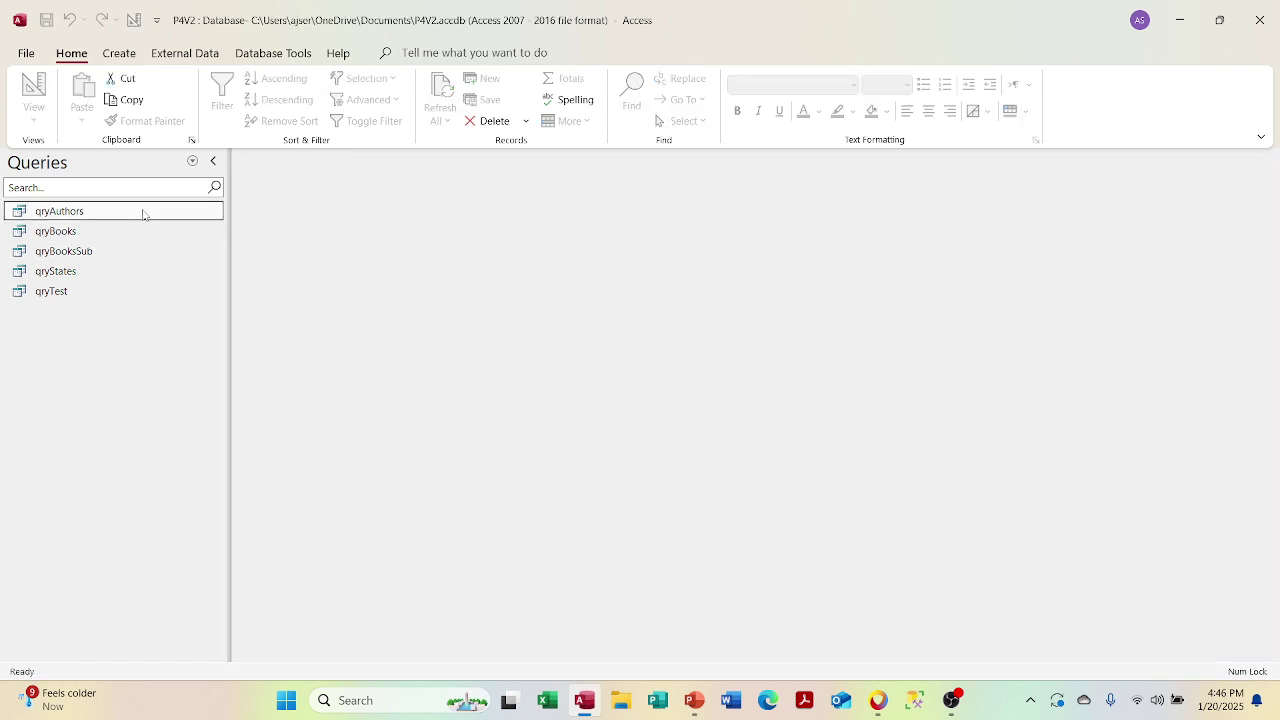
{"action": "left_click", "coordinate": [33, 118]}
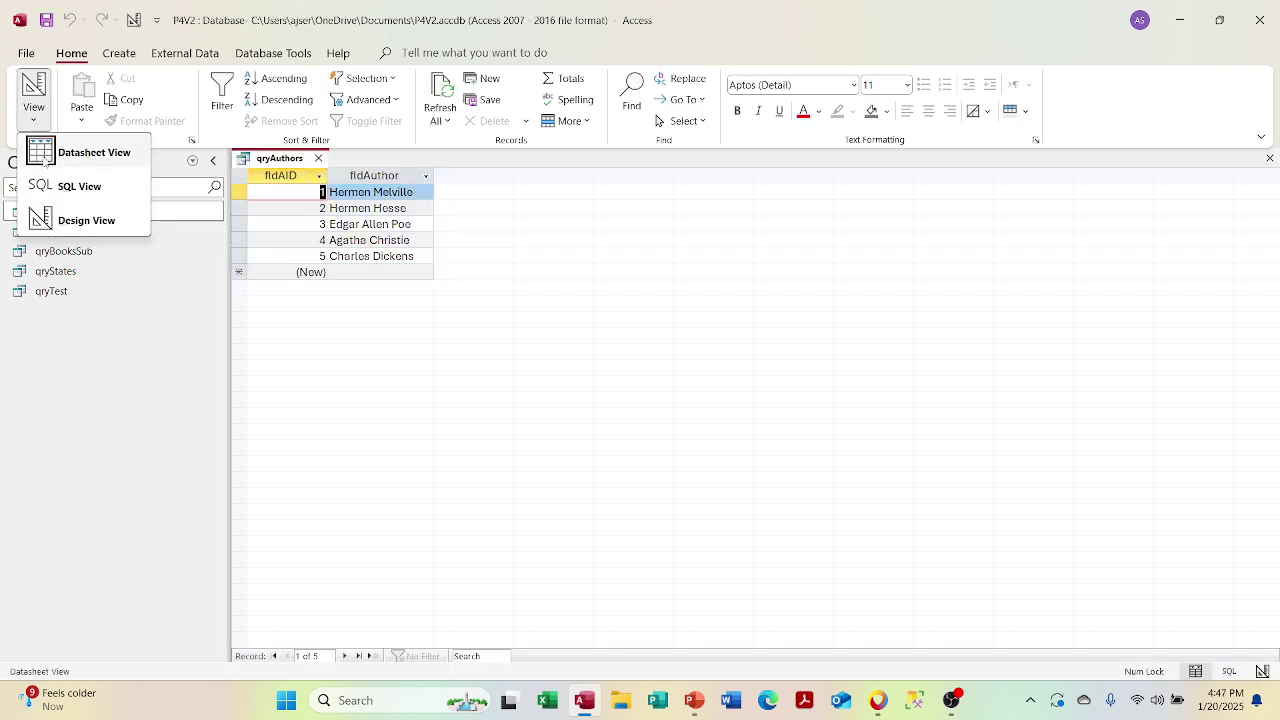
{"action": "left_click", "coordinate": [53, 196]}
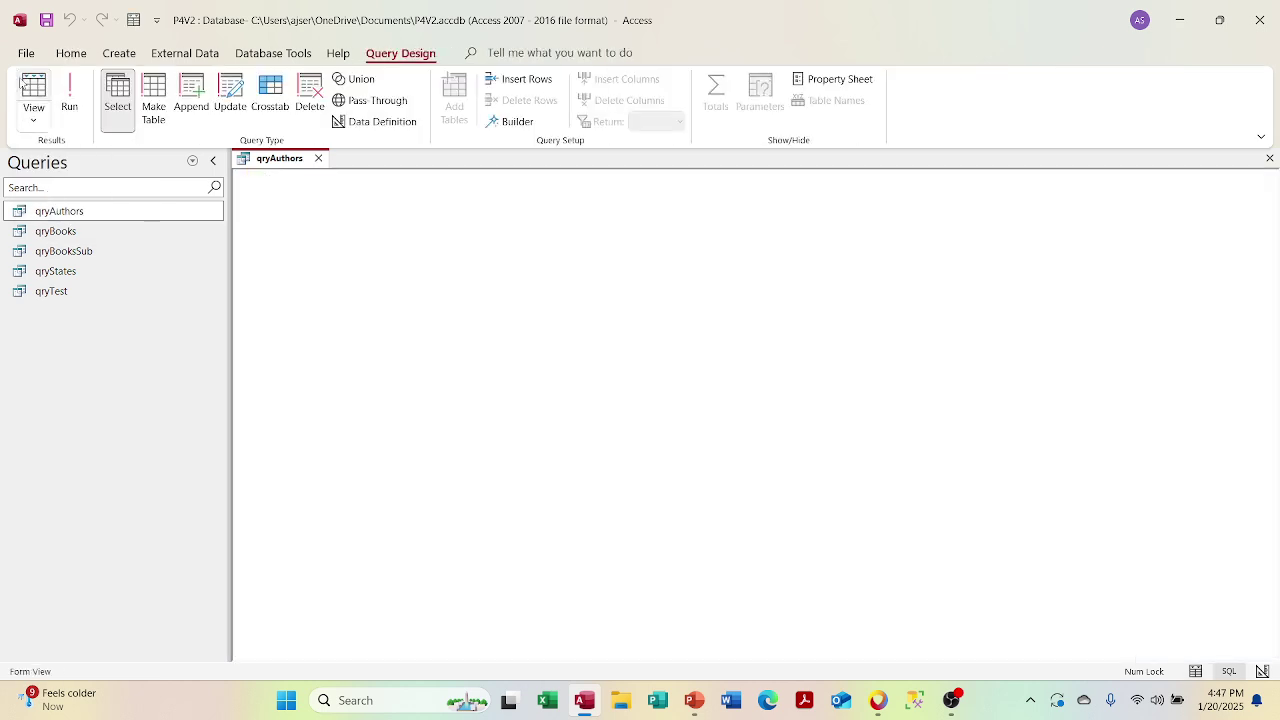
{"action": "left_click", "coordinate": [33, 118]}
{"action": "left_click", "coordinate": [355, 282]}
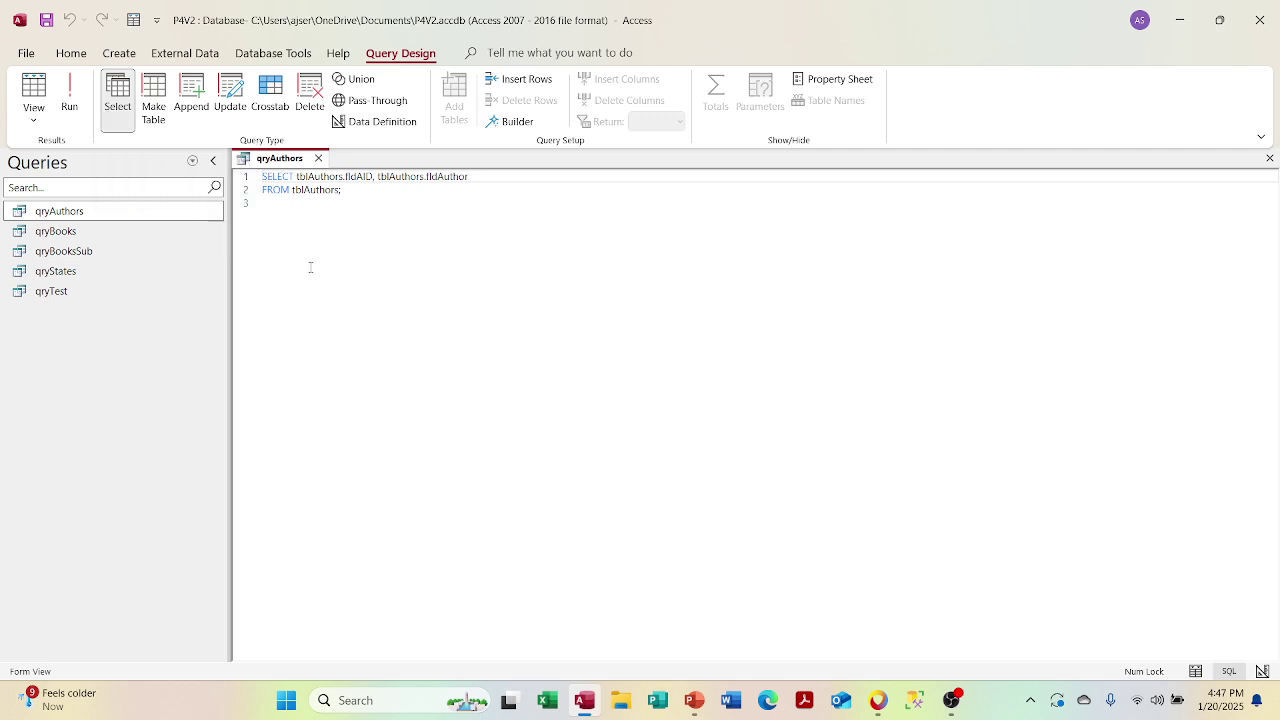
Step: Check the list of query types on the PowerPoint slide, return to Access and close qryAuthors
{"action": "key", "text": "alt+Tab"}
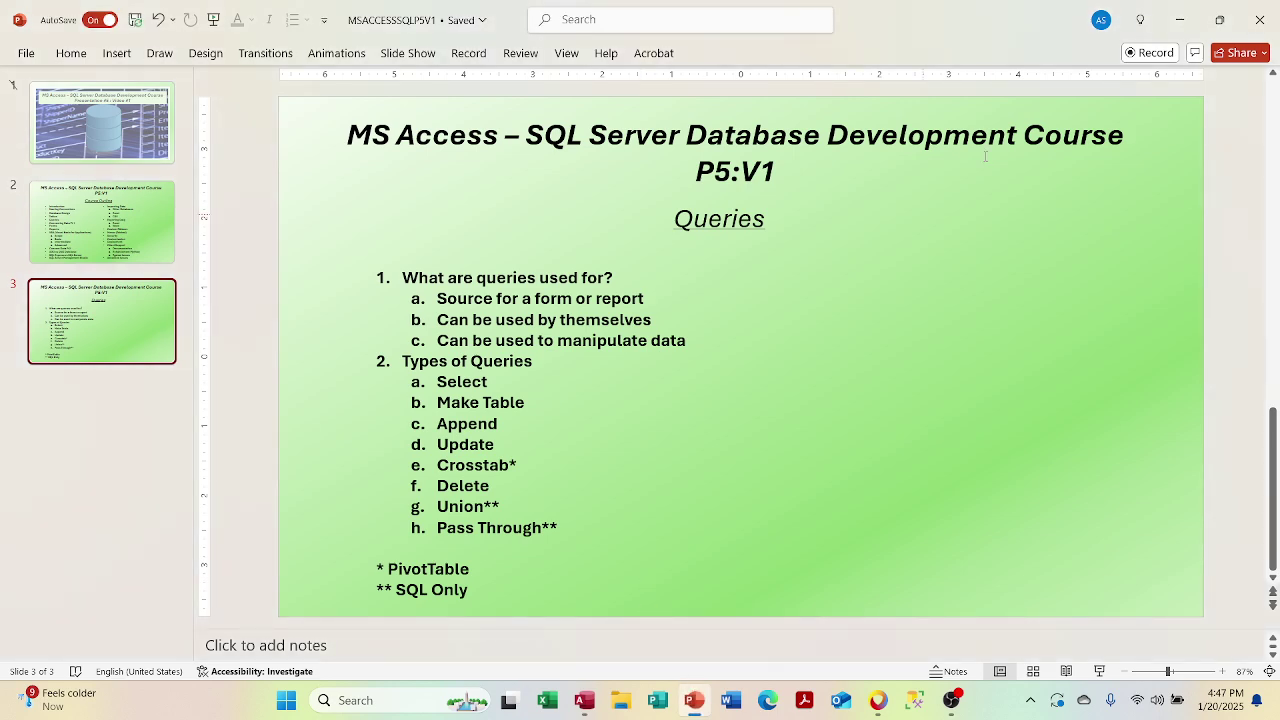
{"action": "key", "text": "alt+Tab"}
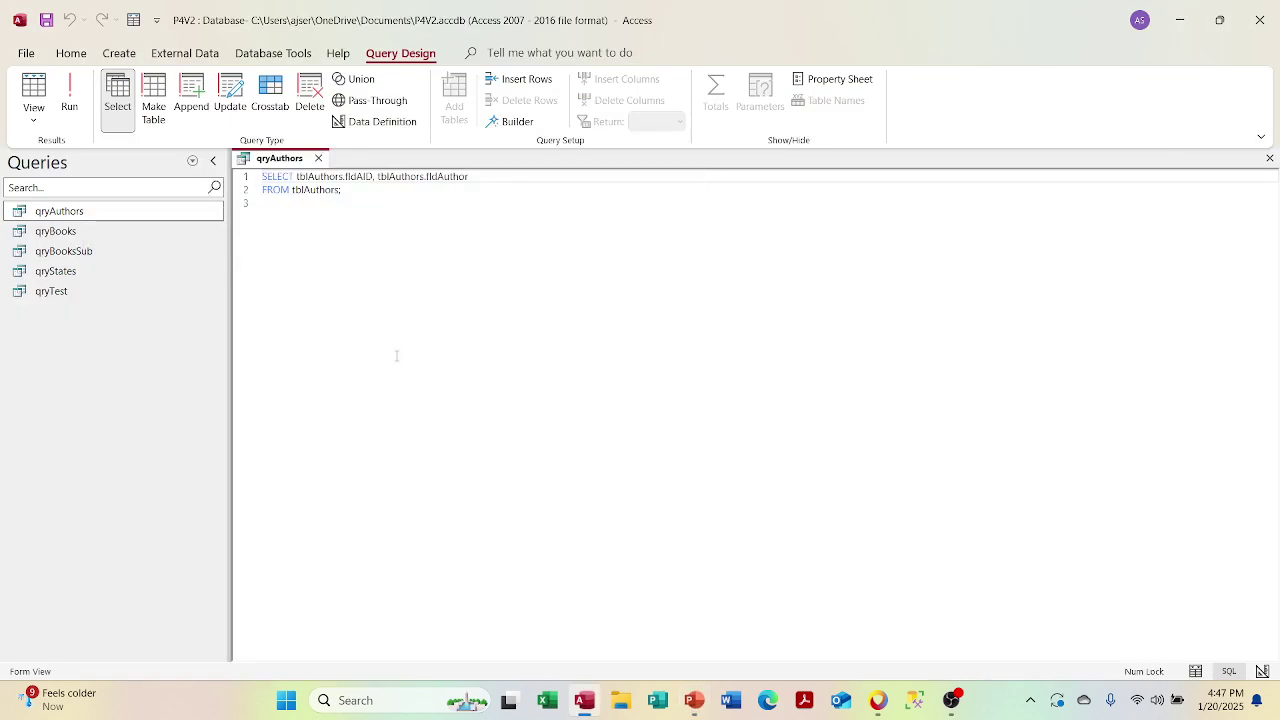
{"action": "left_click", "coordinate": [318, 158]}
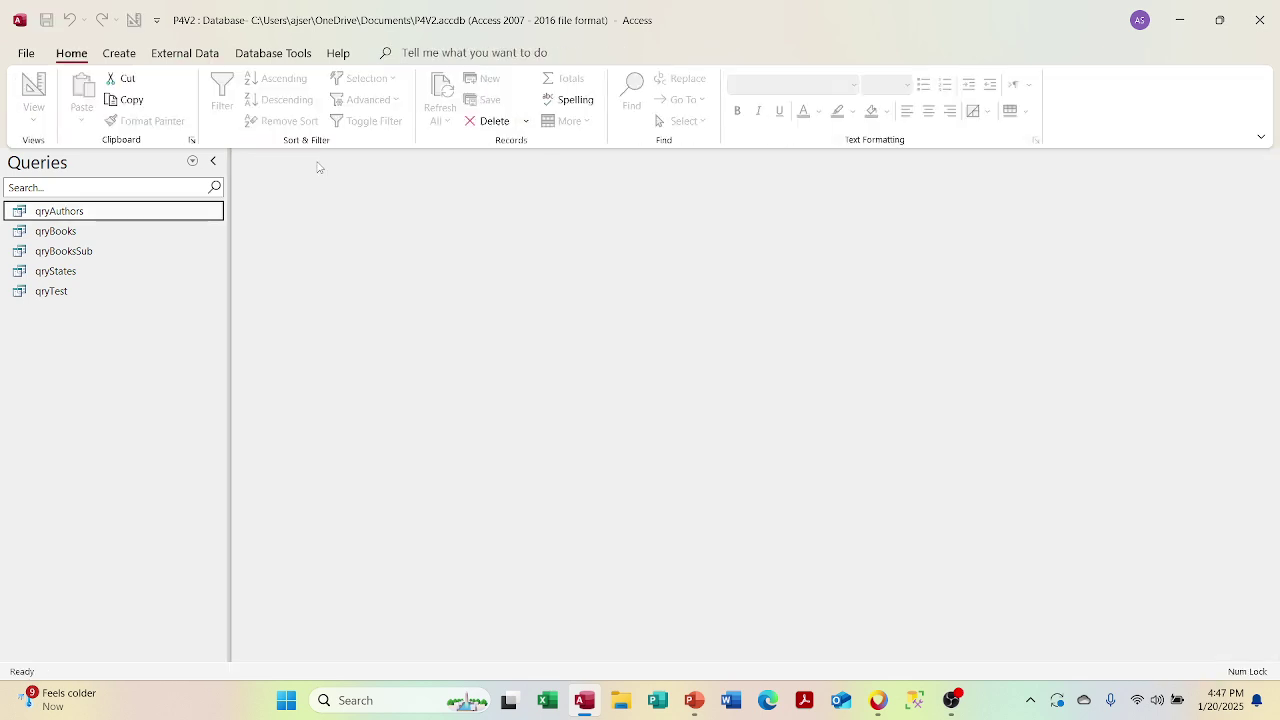
Step: Open qryBooks, view its records, and show its design with the joined tables fully in view
{"action": "double_click", "coordinate": [131, 233]}
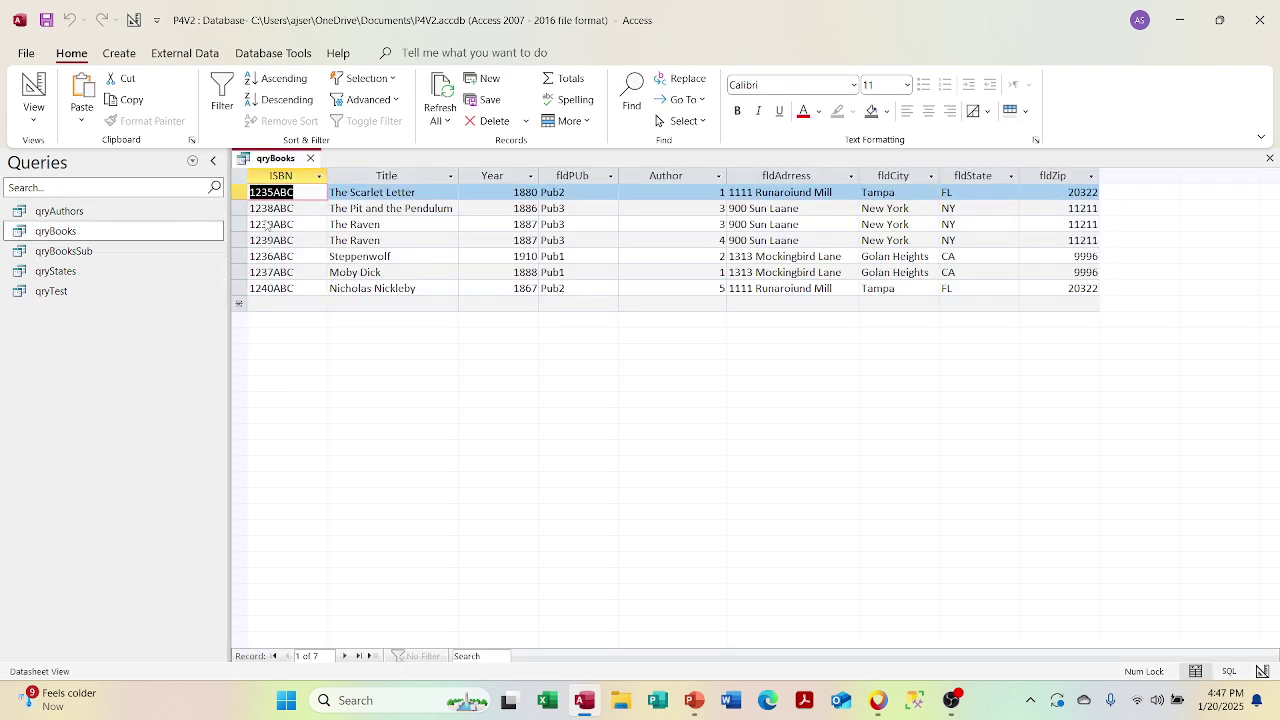
{"action": "right_click", "coordinate": [263, 165]}
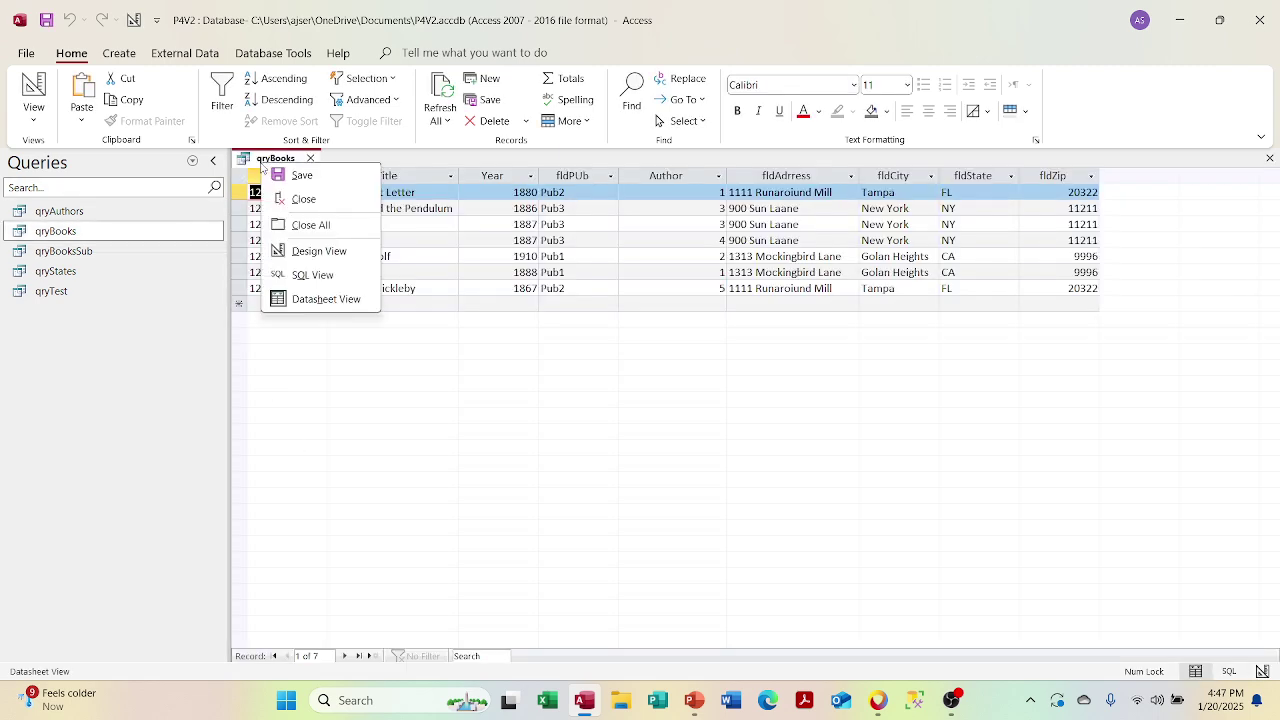
{"action": "left_click", "coordinate": [36, 118]}
{"action": "left_click", "coordinate": [74, 226]}
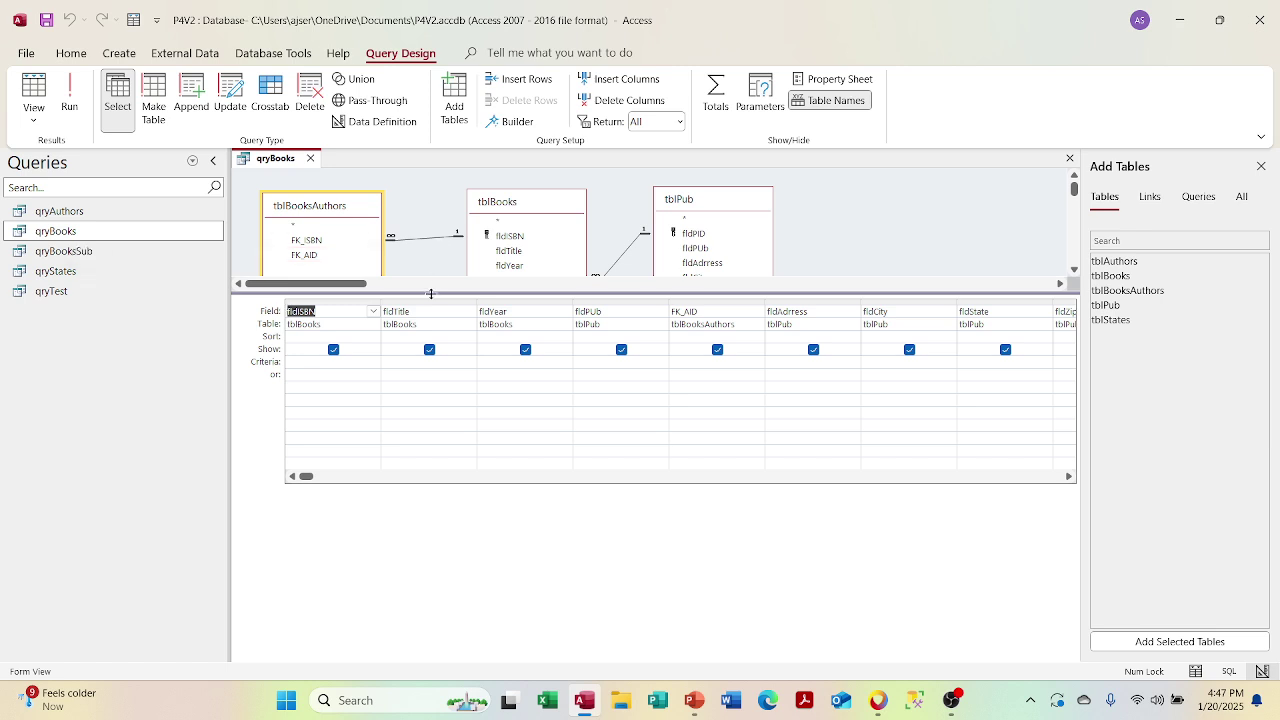
{"action": "left_click_drag", "start_coordinate": [430, 293], "coordinate": [424, 387]}
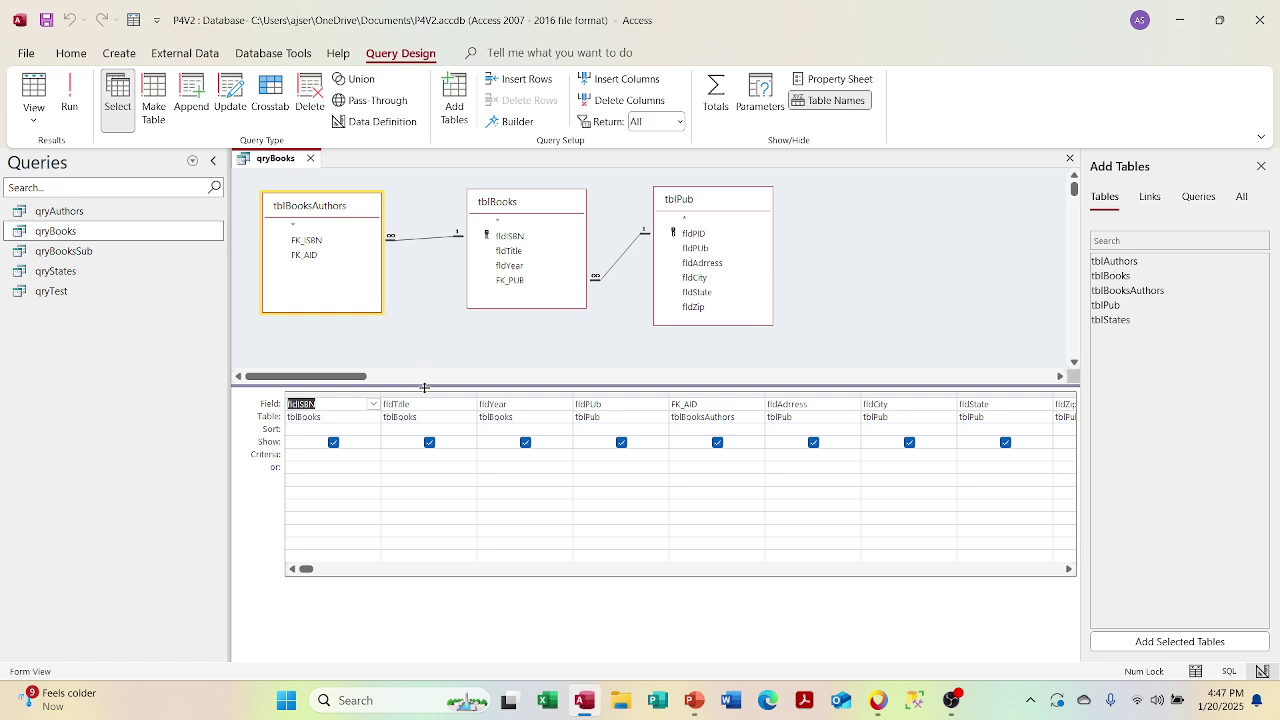
Step: Turn qryBooks into a make-table query that writes to a new table in the current database
{"action": "left_click", "coordinate": [154, 100]}
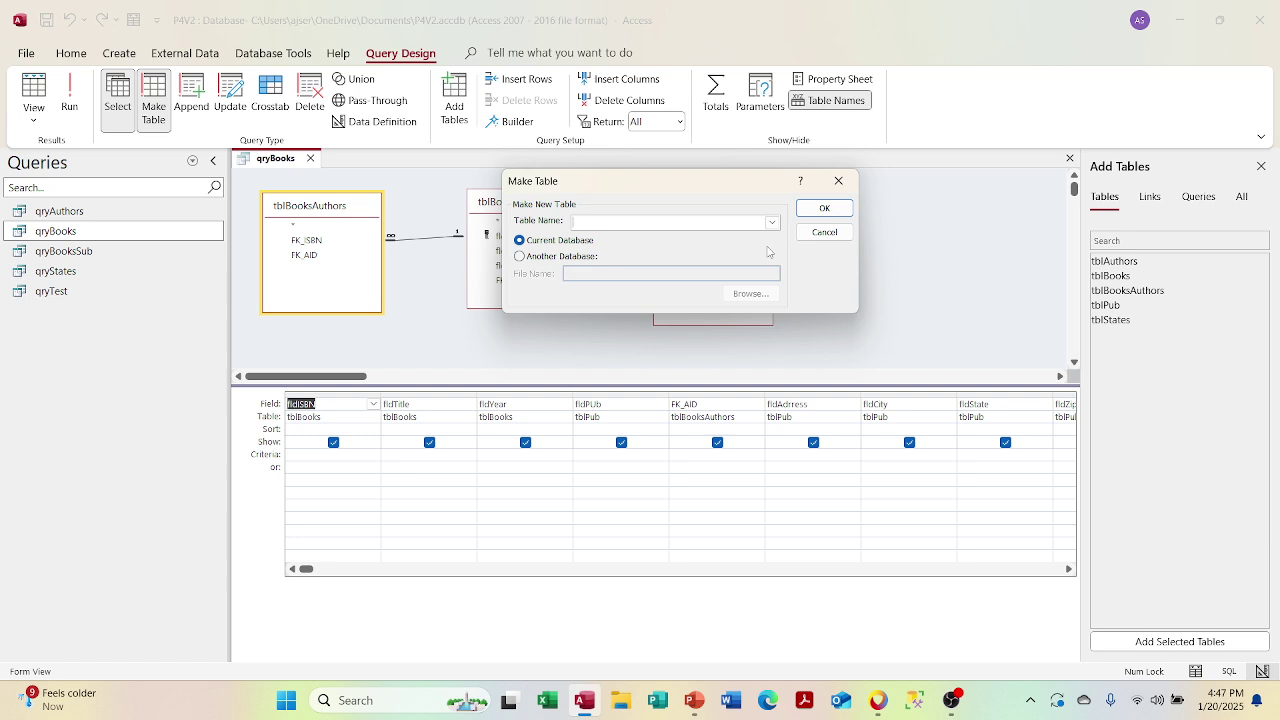
{"action": "type", "text": "tbl"}
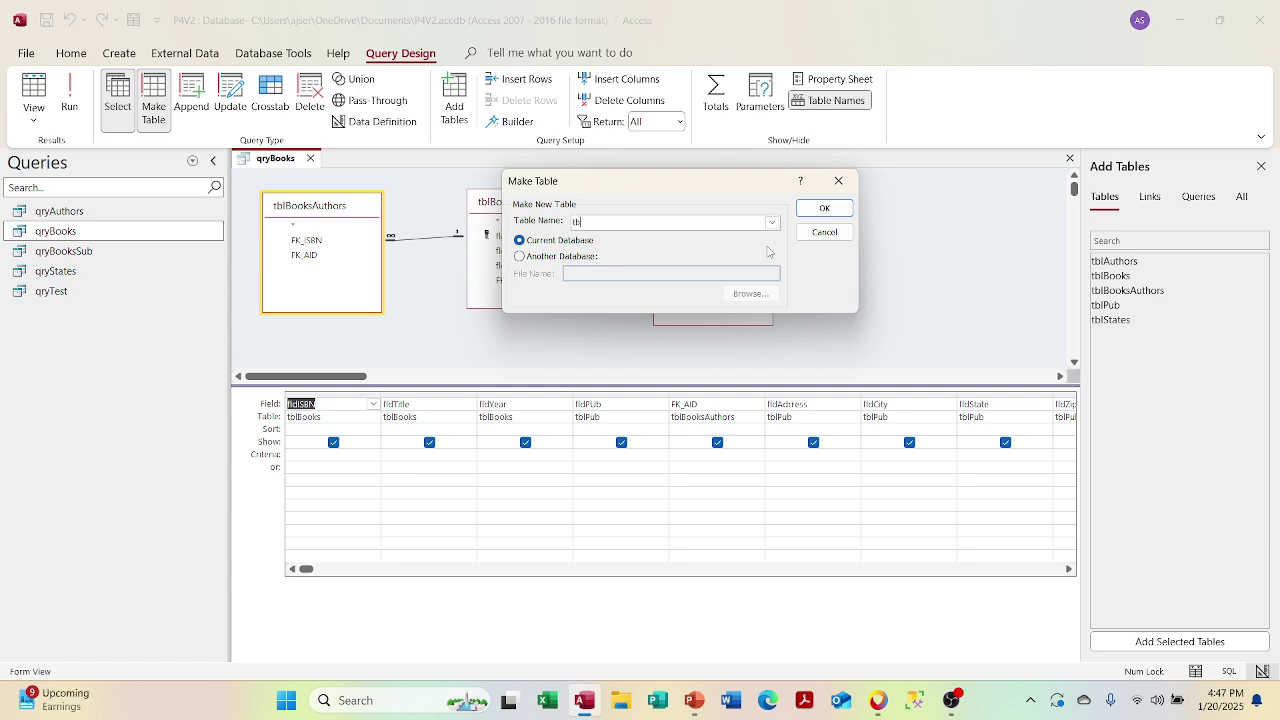
{"action": "type", "text": "Y"}
{"action": "type", "text": "est"}
{"action": "key", "text": "Return"}
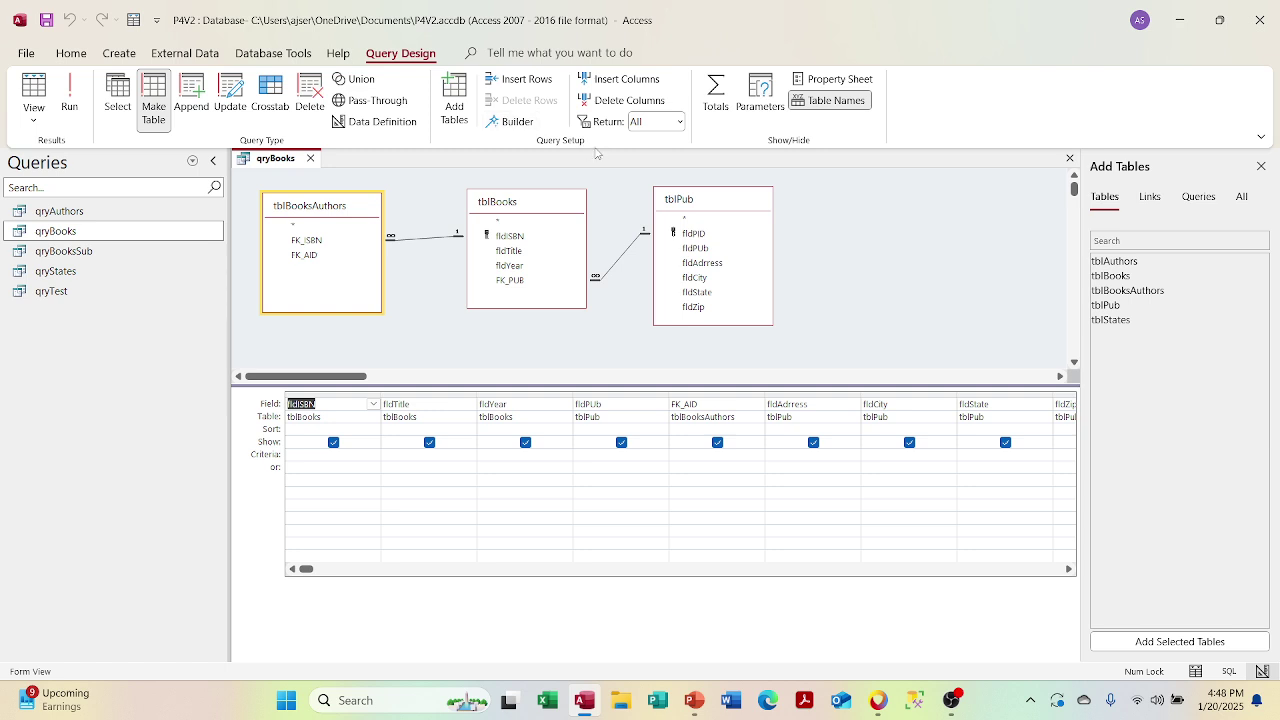
Step: Check the Save As options and close qryBooks without saving its design changes
{"action": "left_click", "coordinate": [30, 57]}
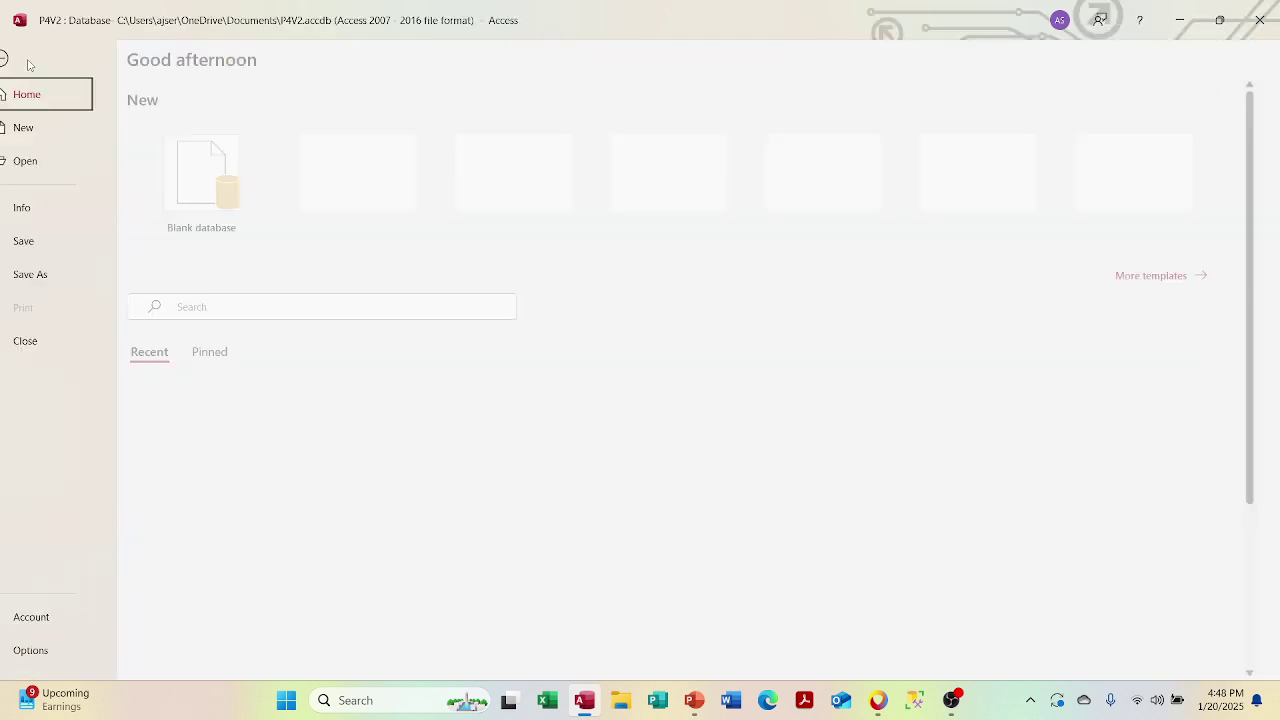
{"action": "left_click", "coordinate": [55, 276]}
{"action": "left_click", "coordinate": [22, 57]}
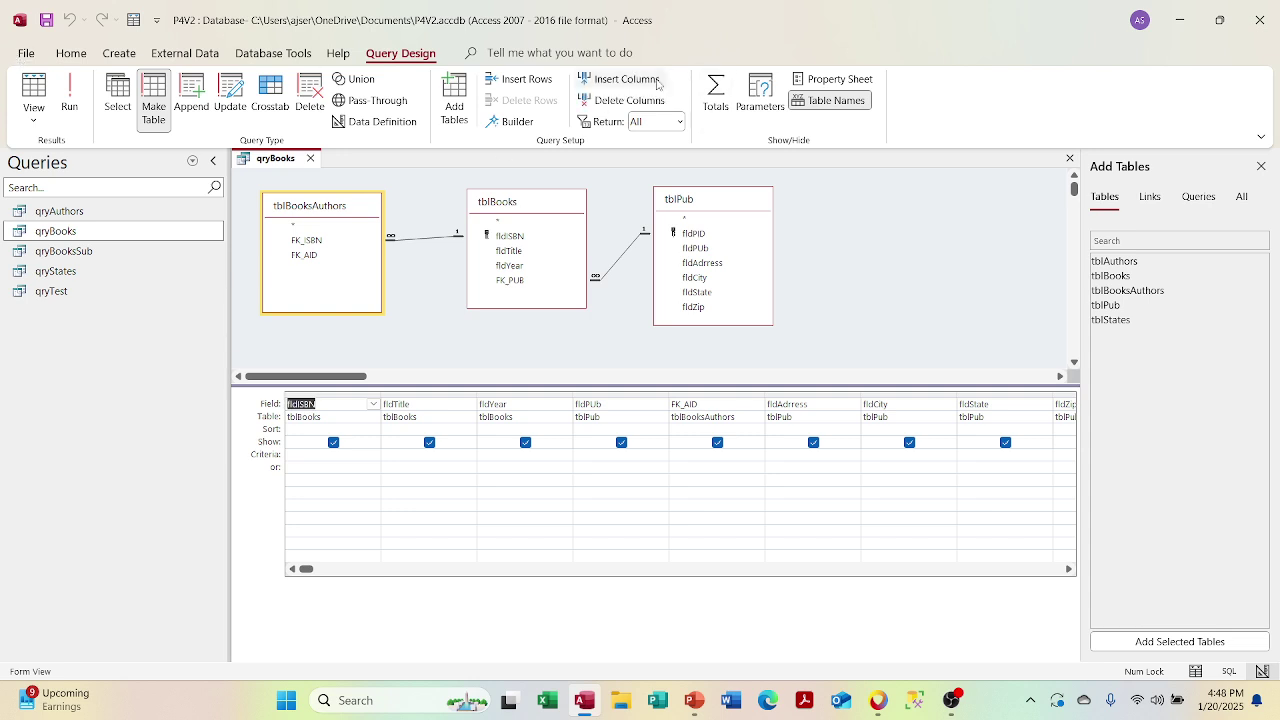
{"action": "left_click", "coordinate": [395, 333]}
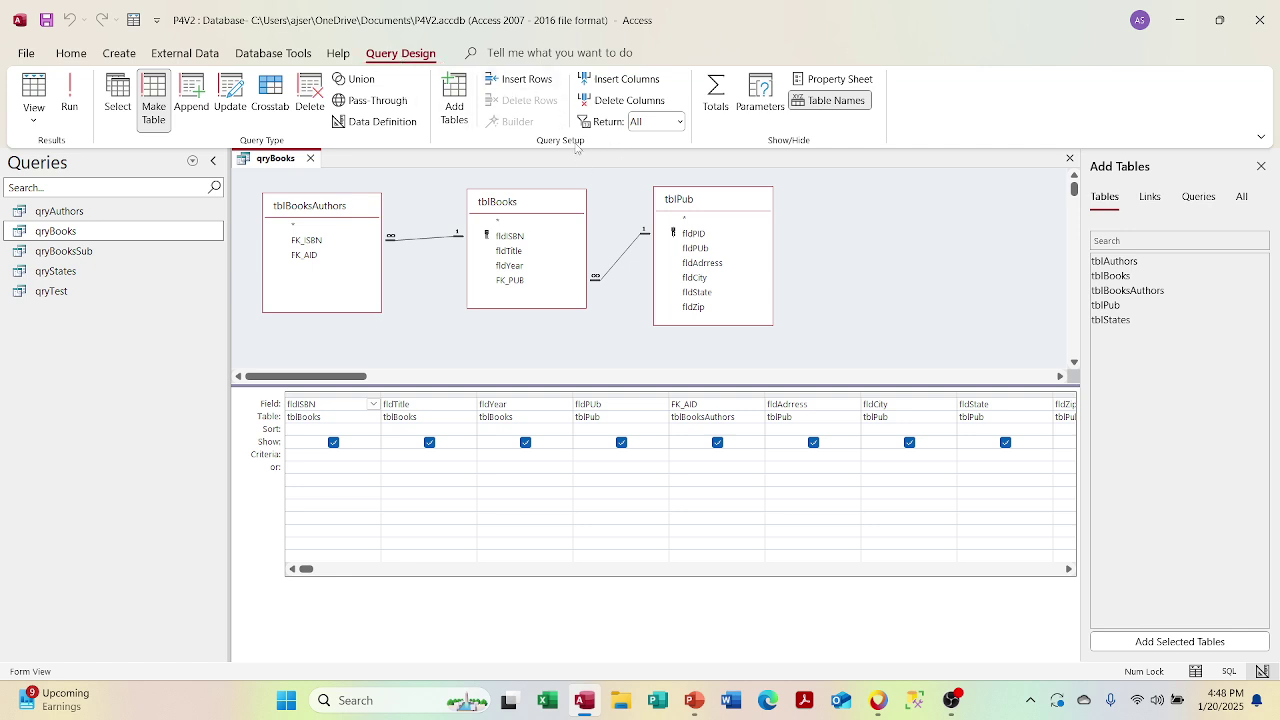
{"action": "left_click", "coordinate": [310, 158]}
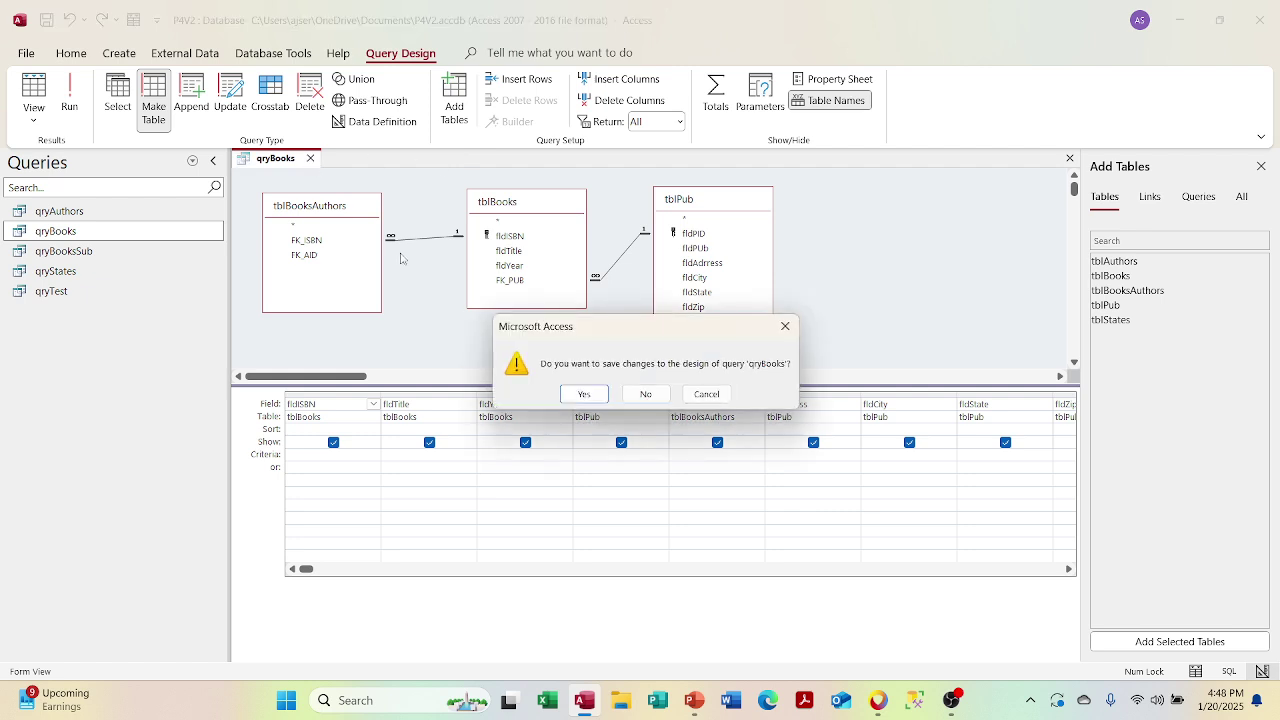
{"action": "left_click", "coordinate": [645, 393]}
Step: Open qryAuthors in Design View and switch it to its SQL statement
{"action": "right_click", "coordinate": [155, 218]}
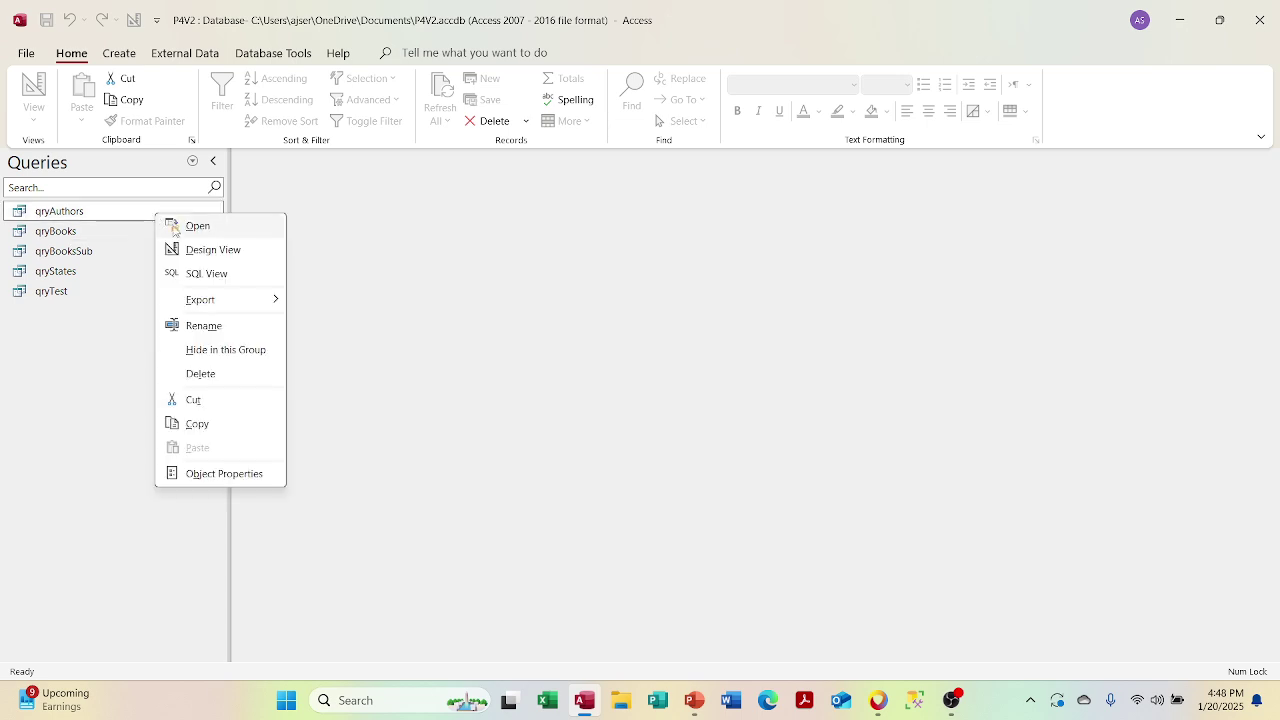
{"action": "left_click", "coordinate": [186, 245]}
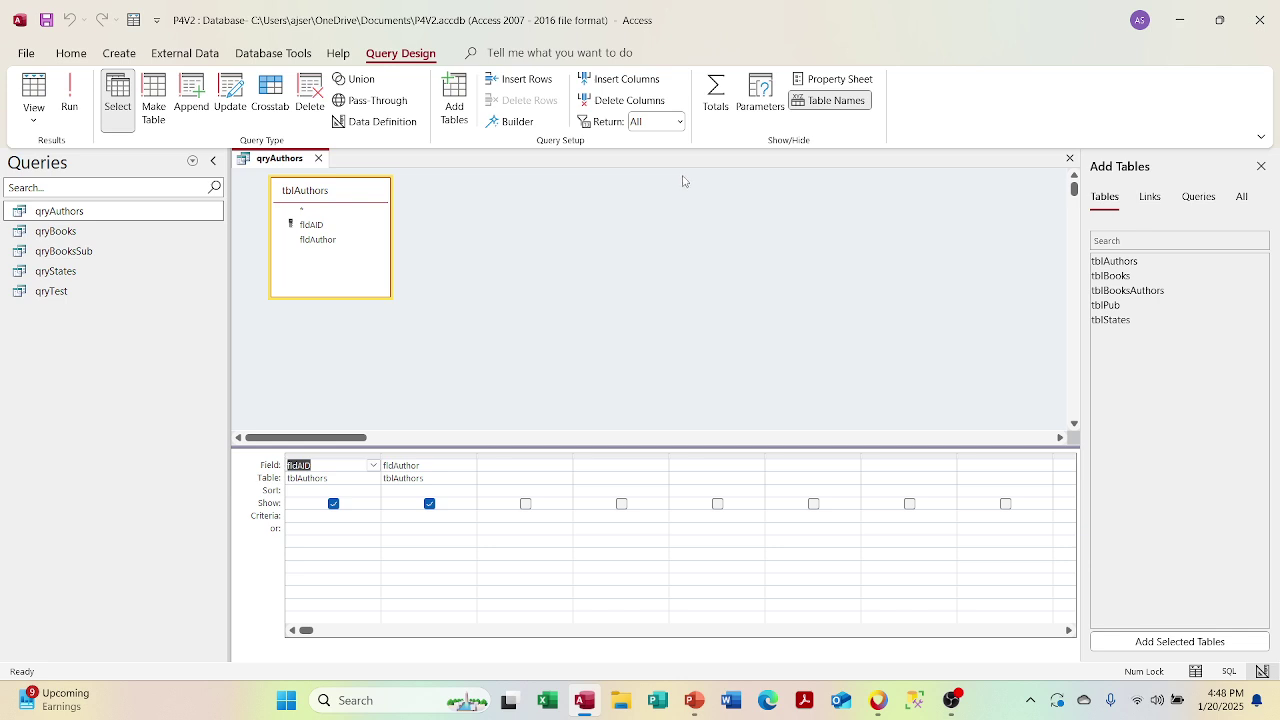
{"action": "left_click", "coordinate": [546, 227]}
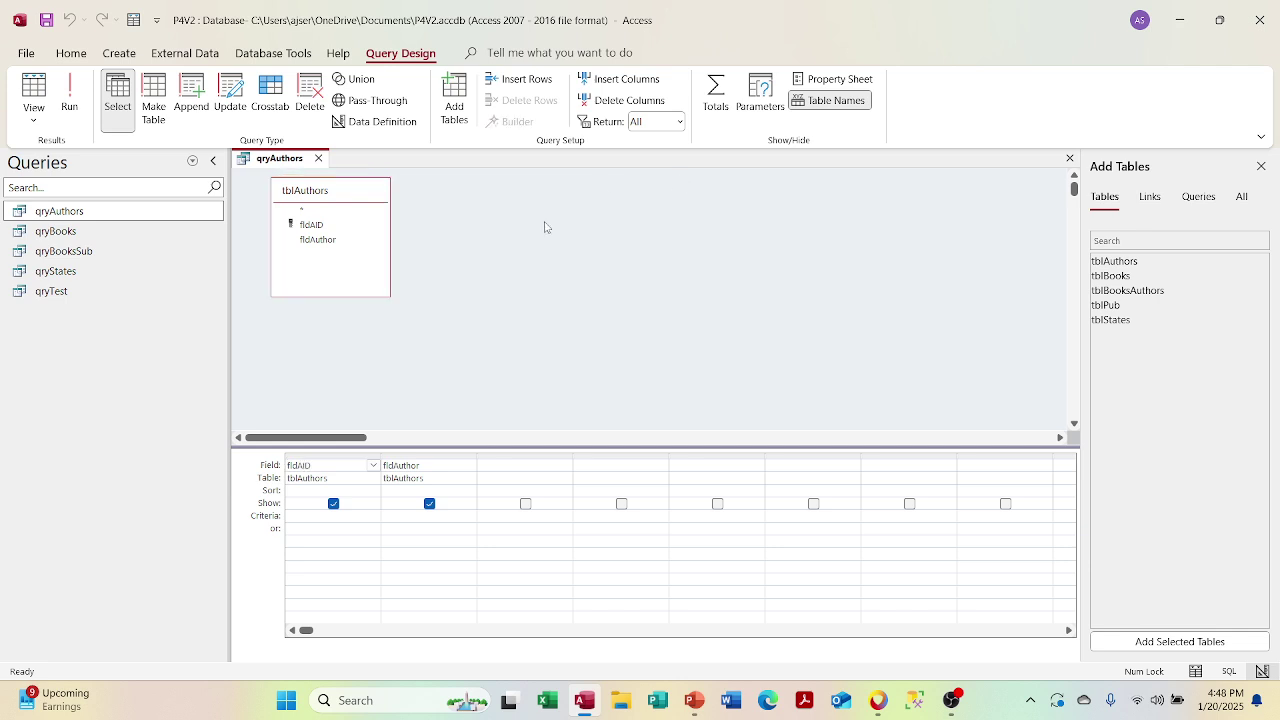
{"action": "right_click", "coordinate": [260, 165]}
{"action": "left_click", "coordinate": [34, 118]}
{"action": "left_click", "coordinate": [34, 118]}
{"action": "left_click", "coordinate": [72, 187]}
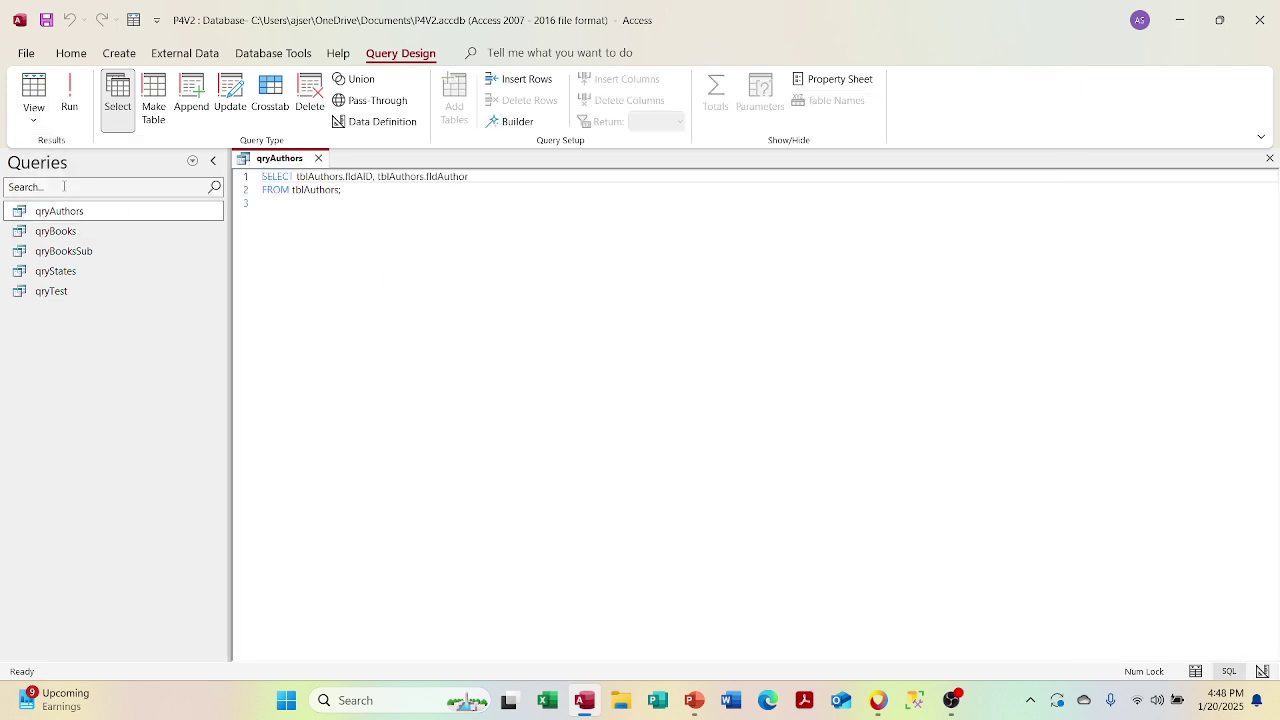
Step: Show the records of qryAuthors, go back to its design grid, and close the query
{"action": "left_click", "coordinate": [34, 118]}
{"action": "left_click", "coordinate": [56, 153]}
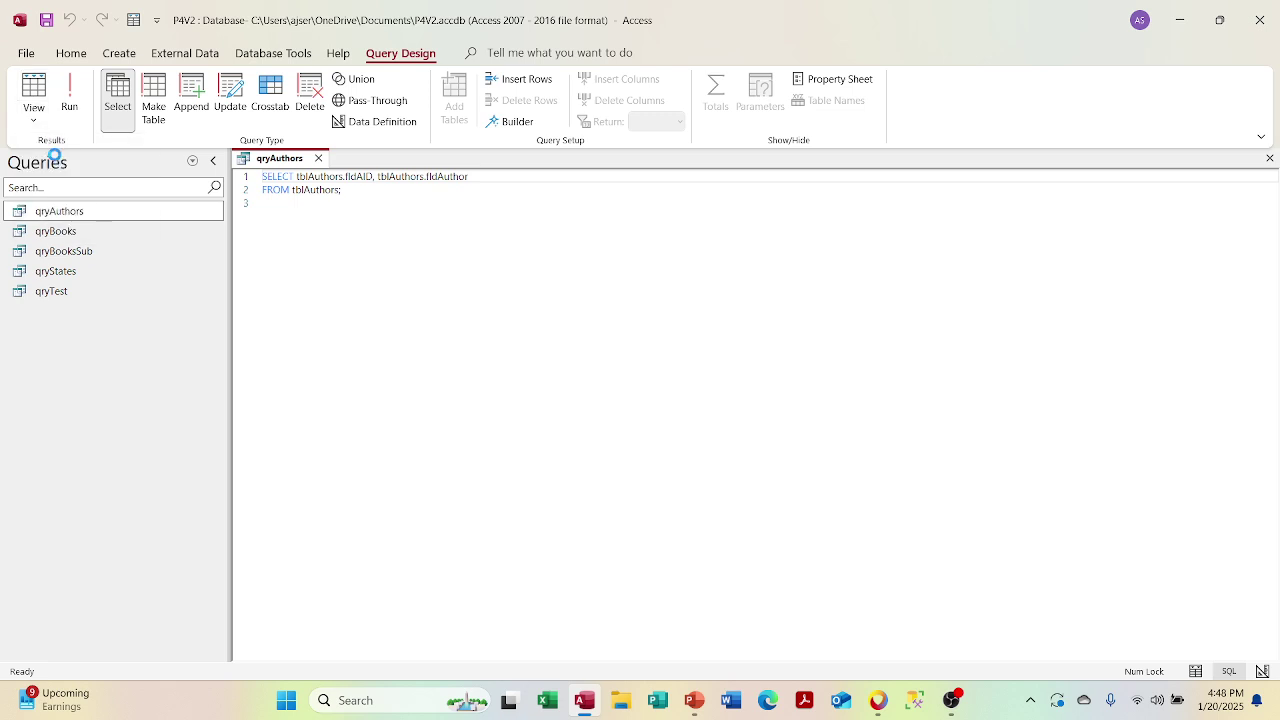
{"action": "left_click", "coordinate": [34, 118]}
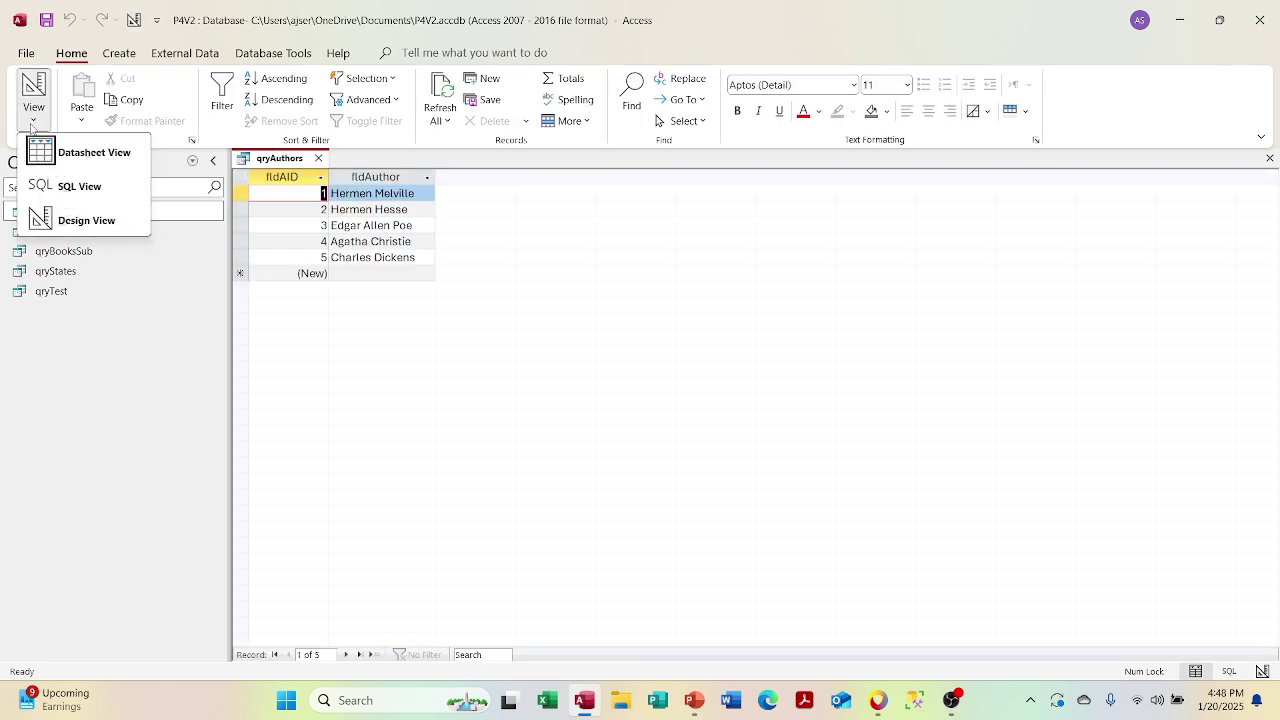
{"action": "left_click", "coordinate": [47, 221]}
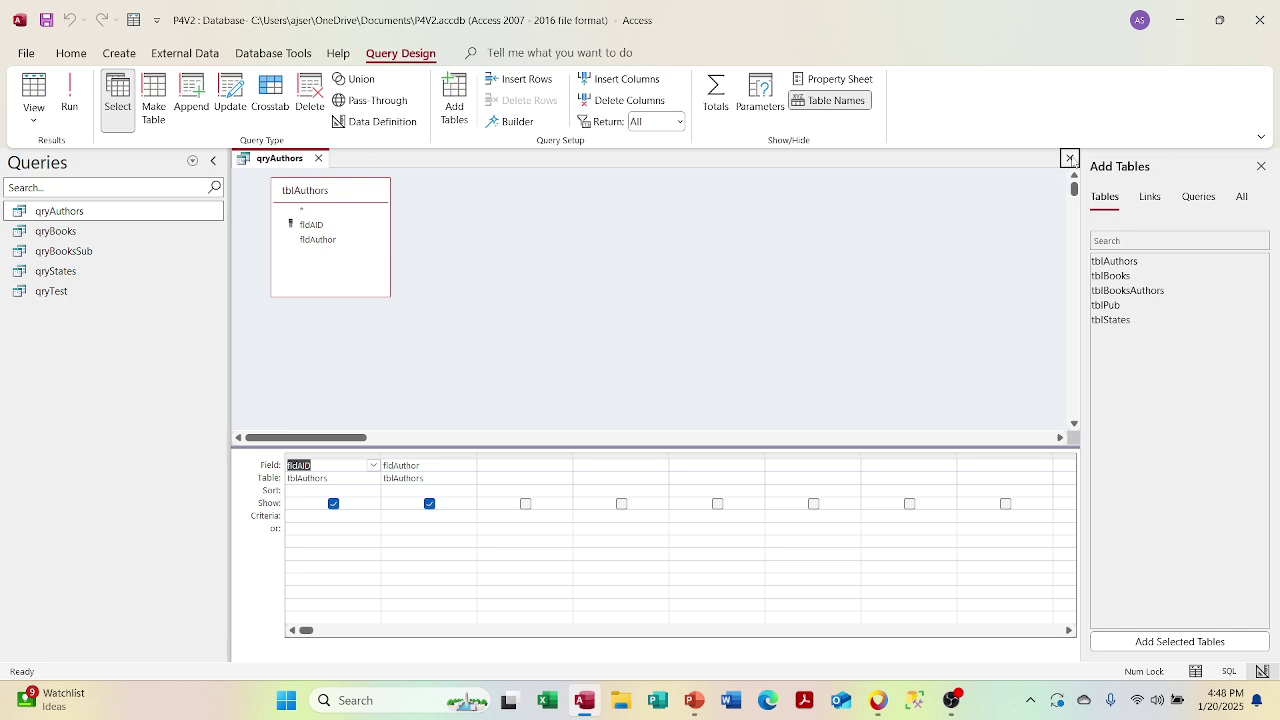
{"action": "left_click", "coordinate": [1069, 158]}
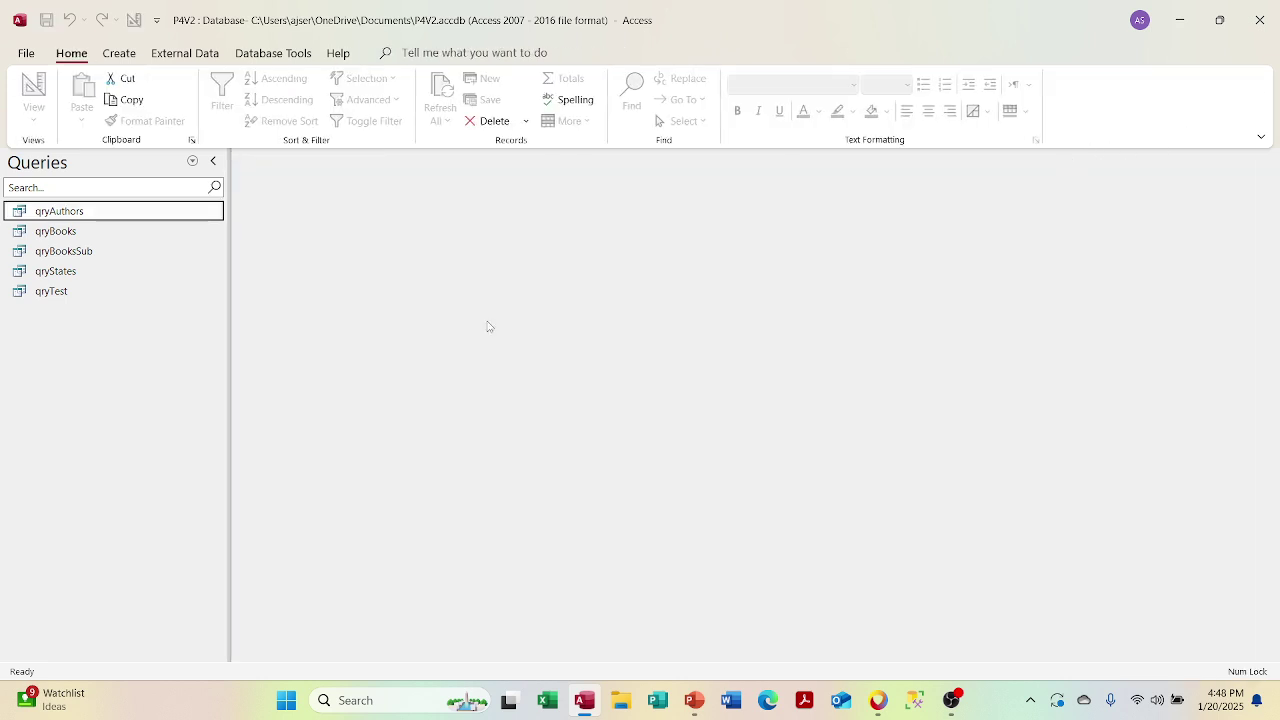
Step: Open qryBooks in Design View and enlarge the area showing its joined tables
{"action": "right_click", "coordinate": [102, 235]}
{"action": "left_click", "coordinate": [177, 272]}
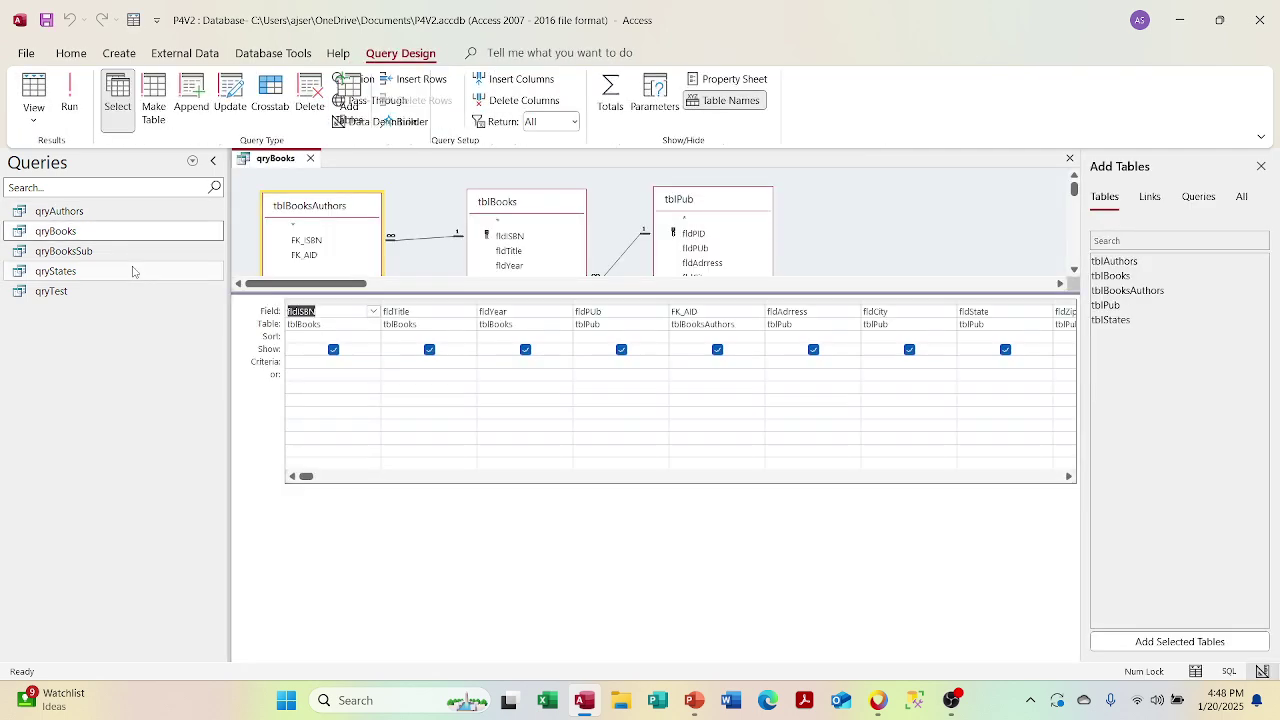
{"action": "left_click_drag", "start_coordinate": [447, 300], "coordinate": [440, 448]}
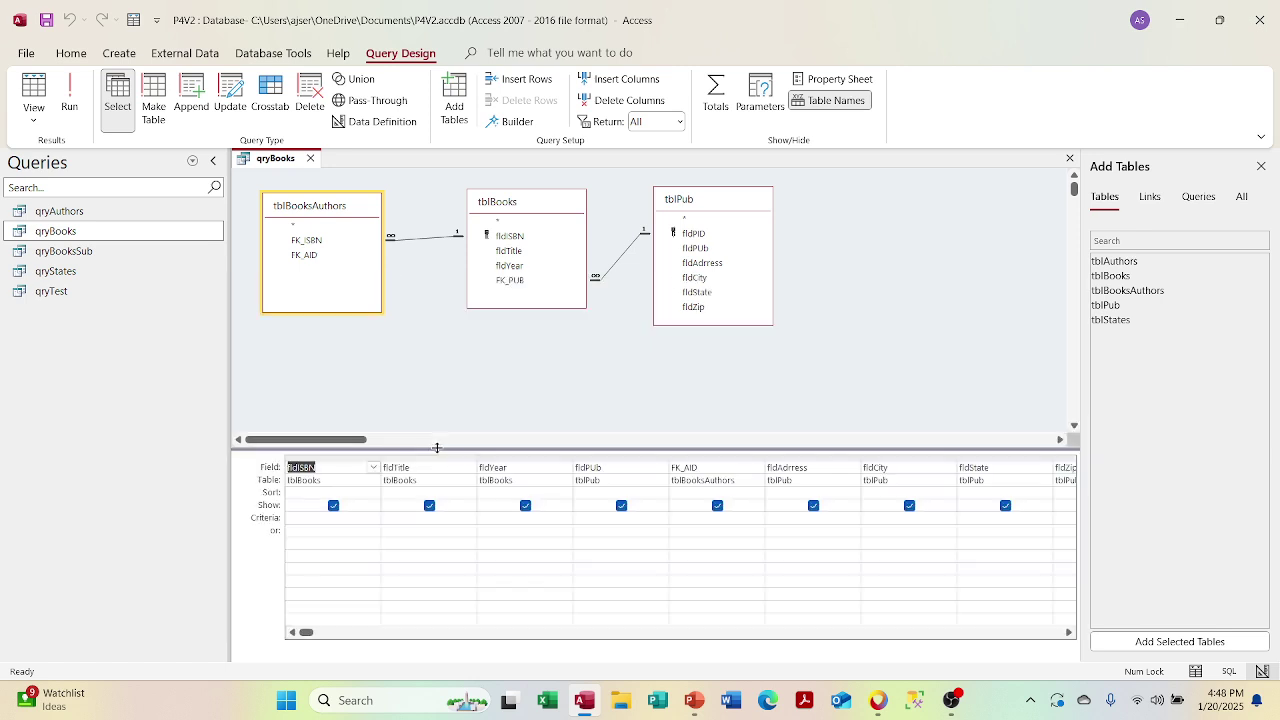
Step: Change qryBooks into a make-table query that creates tblTest in the current database, then save and close it
{"action": "left_click", "coordinate": [160, 93]}
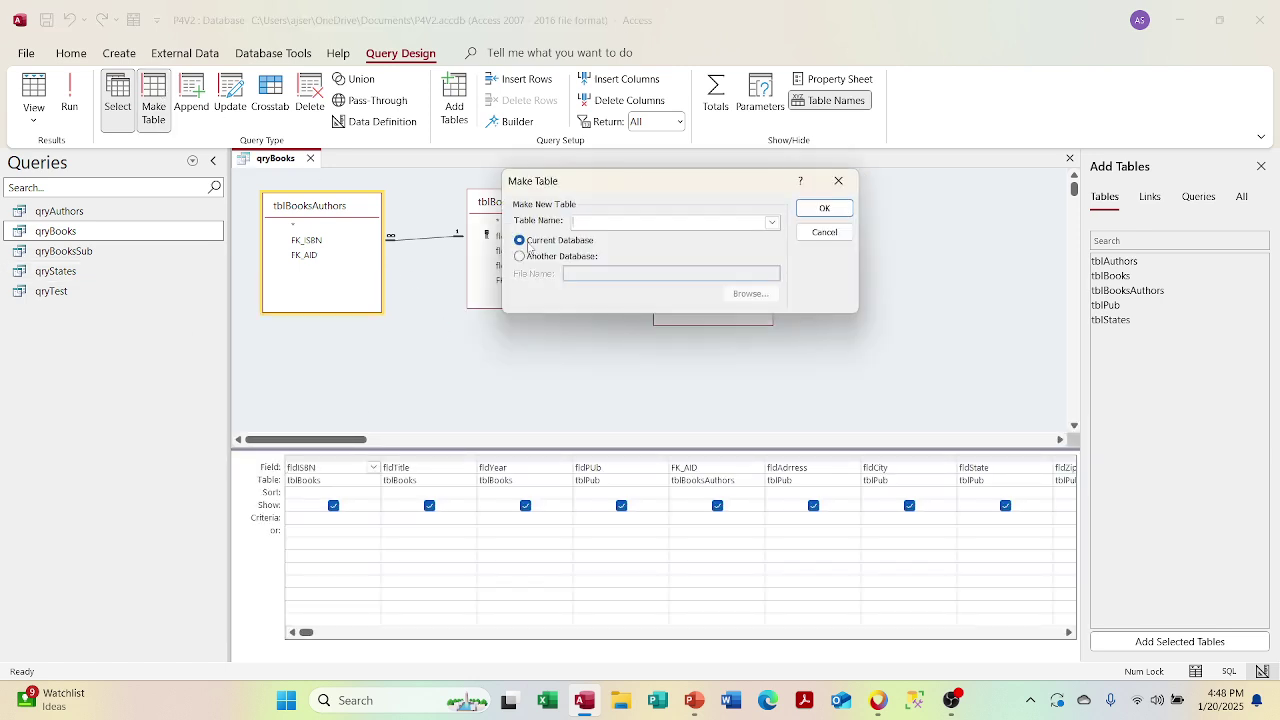
{"action": "type", "text": "tblTEst"}
{"action": "key", "text": "BackSpace"}
{"action": "key", "text": "BackSpace"}
{"action": "key", "text": "BackSpace"}
{"action": "key", "text": "BackSpace"}
{"action": "type", "text": "Test"}
{"action": "left_click", "coordinate": [842, 210]}
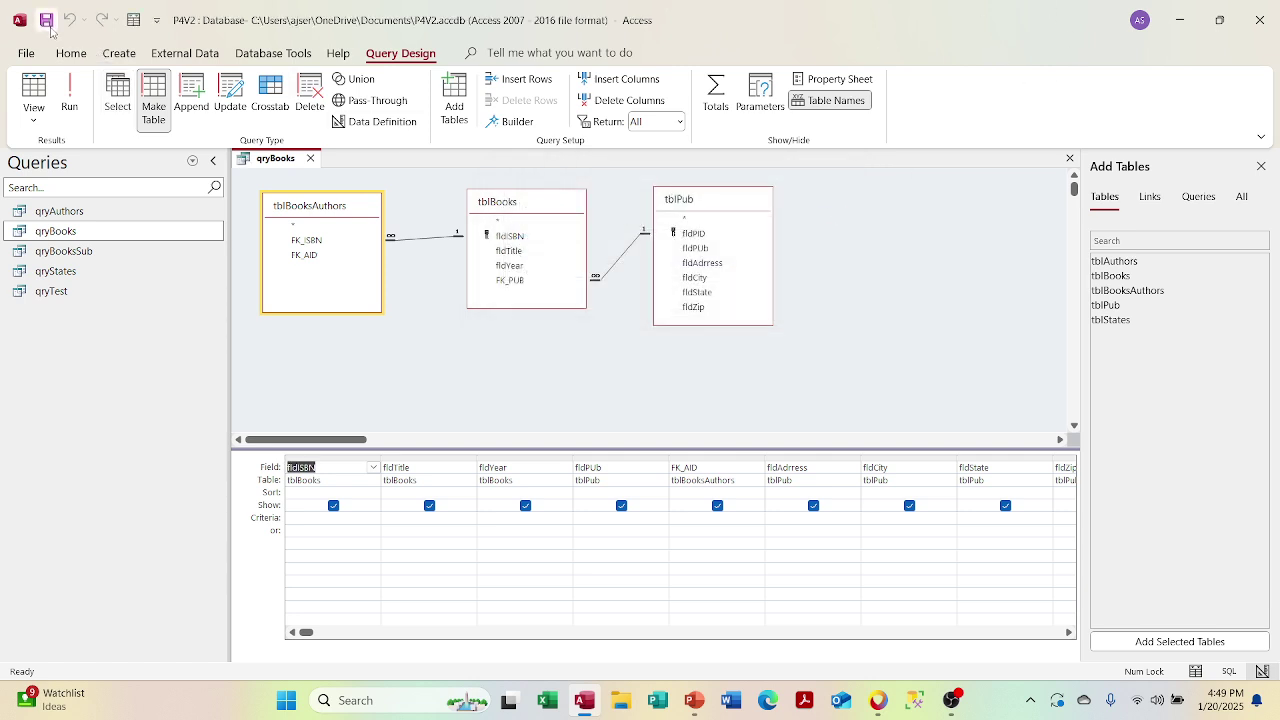
{"action": "left_click", "coordinate": [103, 210]}
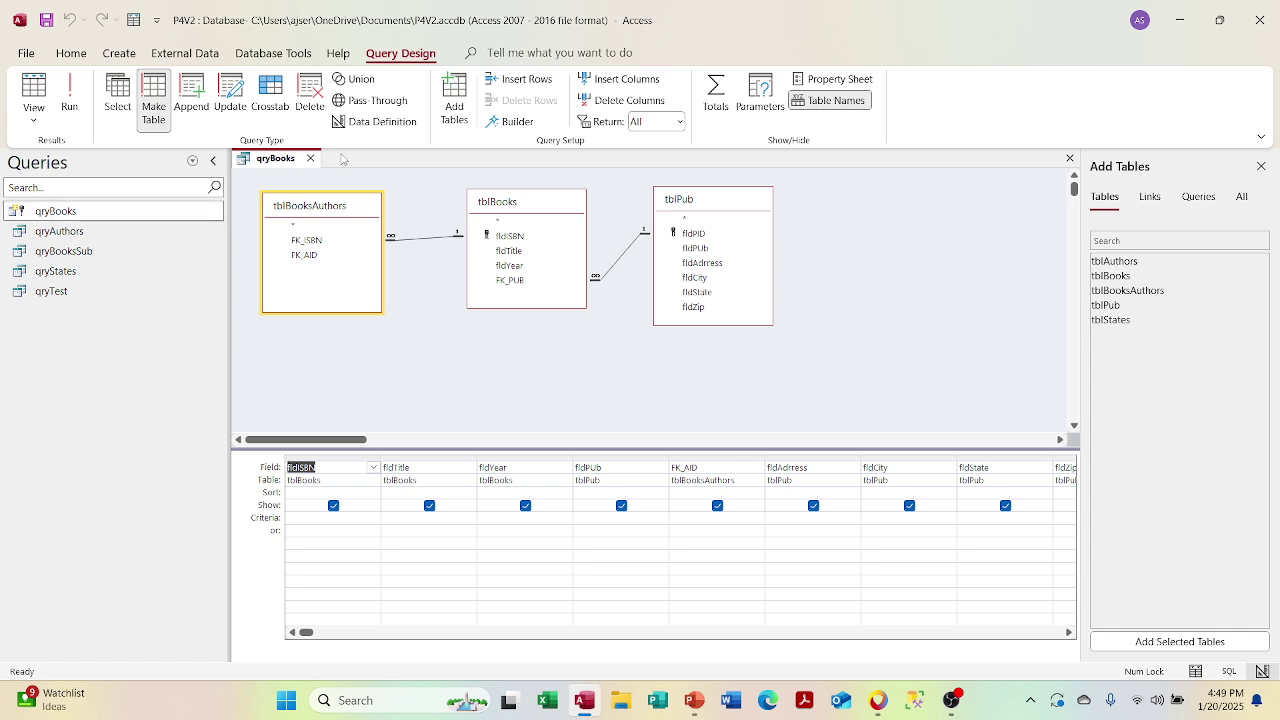
{"action": "left_click", "coordinate": [310, 158]}
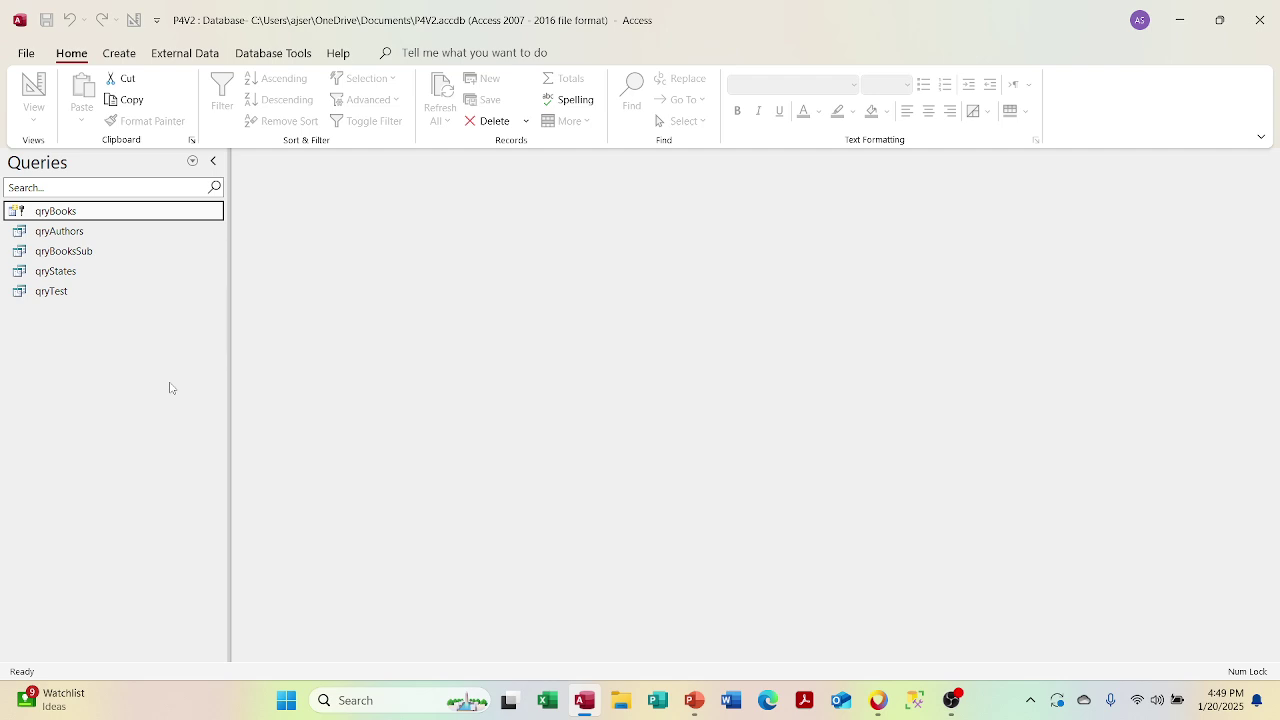
Step: Run the qryBooks make-table query, confirm creating the new table, and open tblTest from the list of tables
{"action": "double_click", "coordinate": [123, 214]}
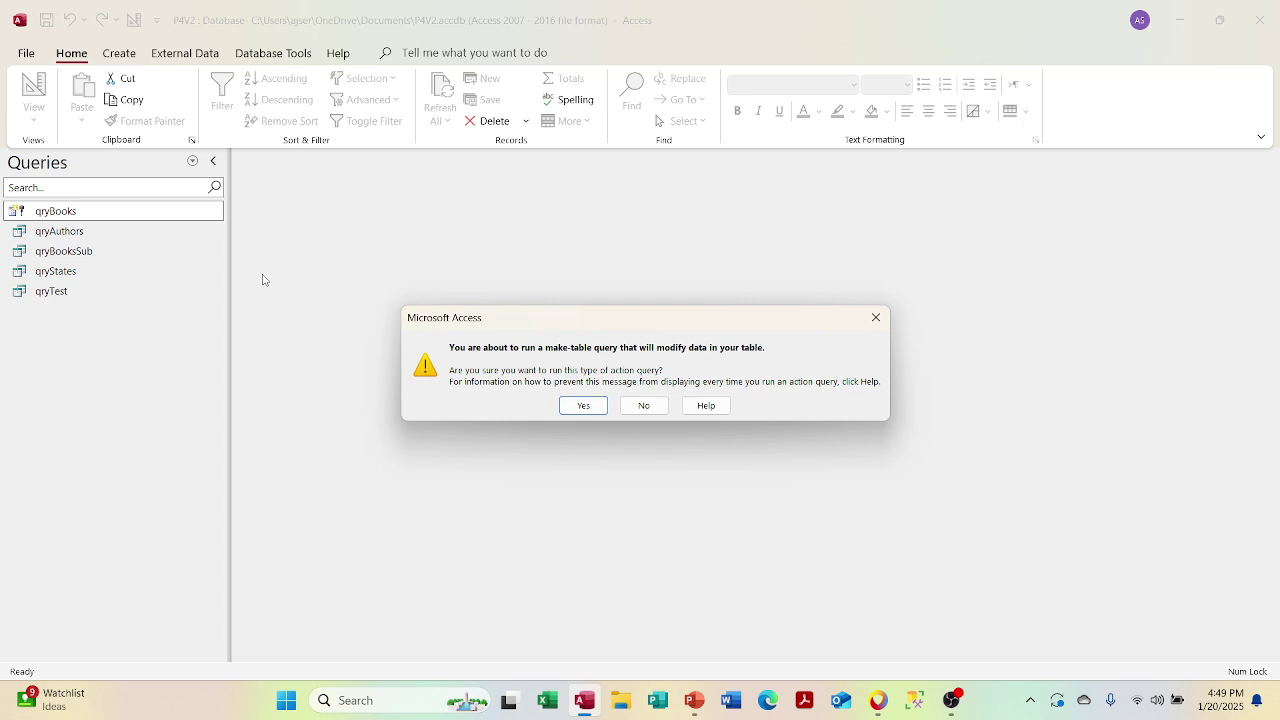
{"action": "key", "text": "Return"}
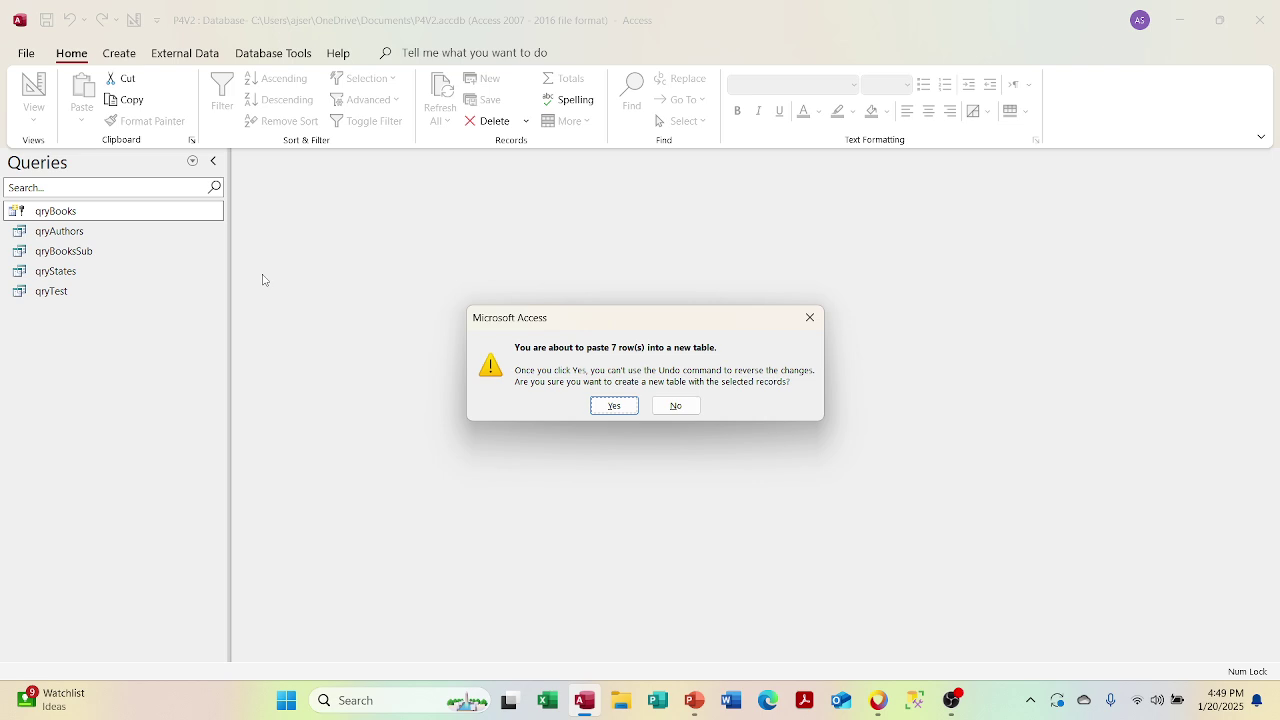
{"action": "key", "text": "Return"}
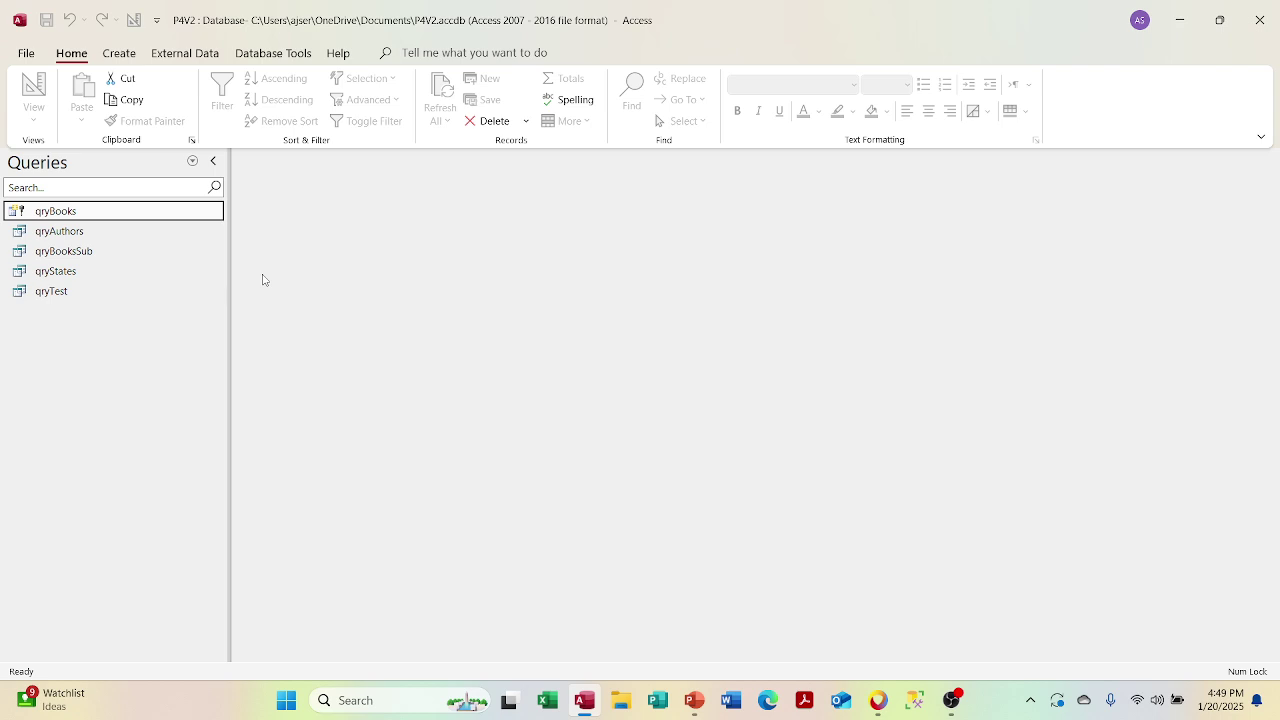
{"action": "left_click", "coordinate": [193, 161]}
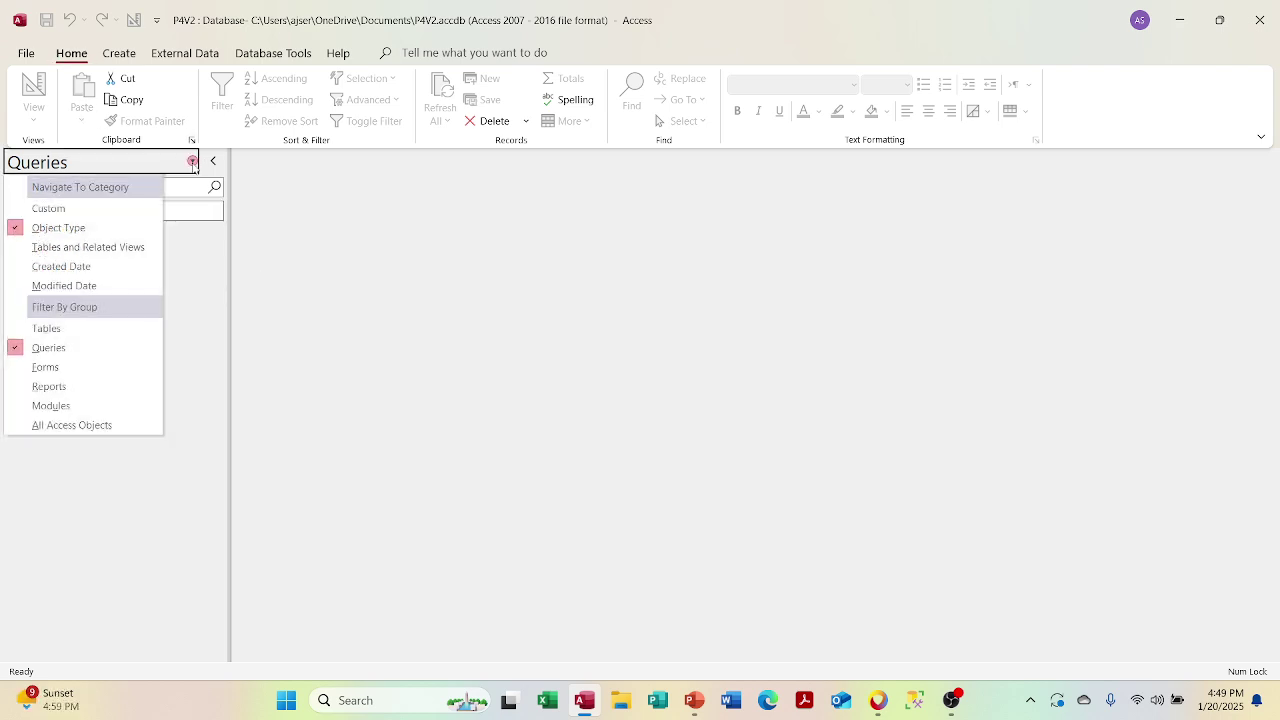
{"action": "left_click", "coordinate": [118, 343]}
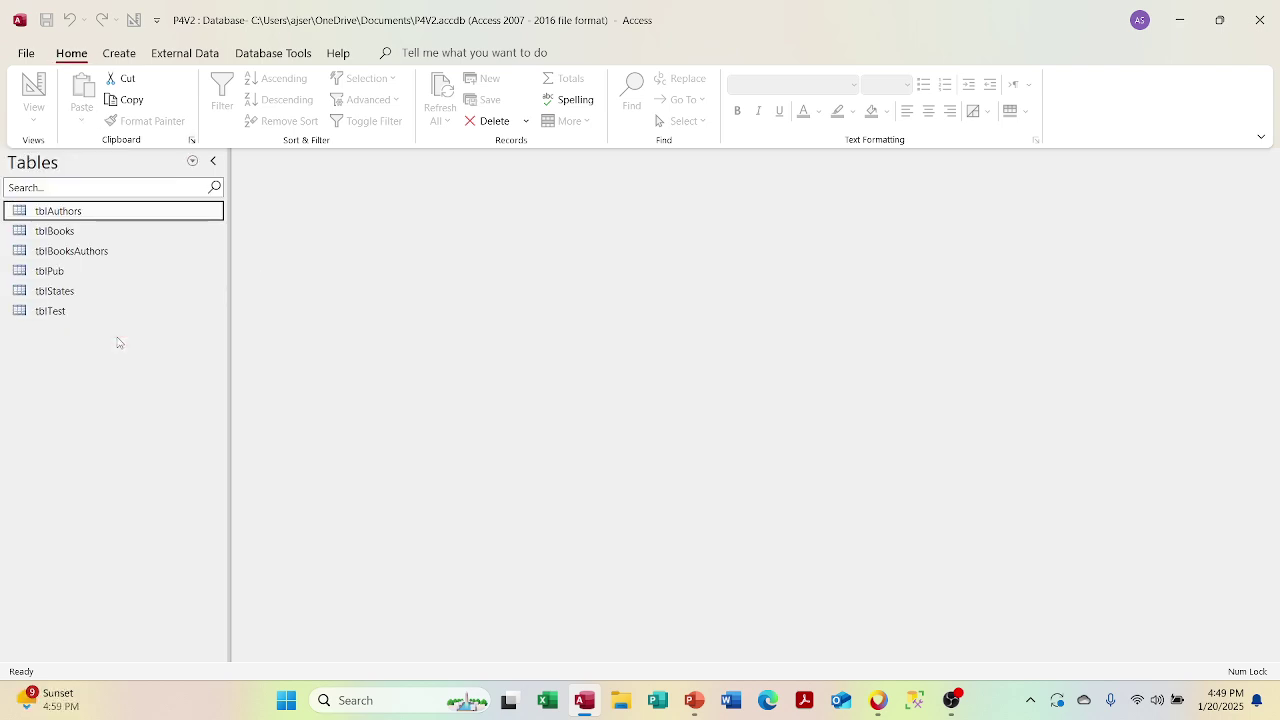
{"action": "double_click", "coordinate": [72, 314]}
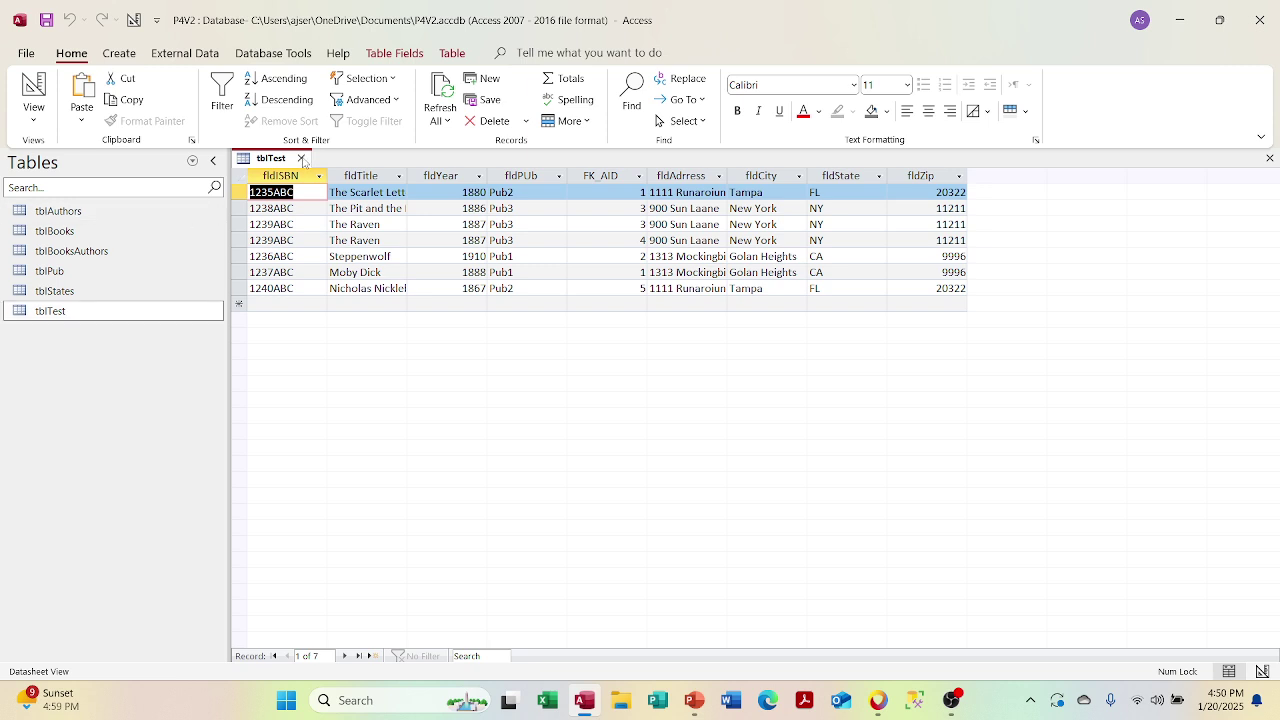
Step: Close tblTest and delete it from the database
{"action": "left_click", "coordinate": [301, 158]}
{"action": "key", "text": "Delete"}
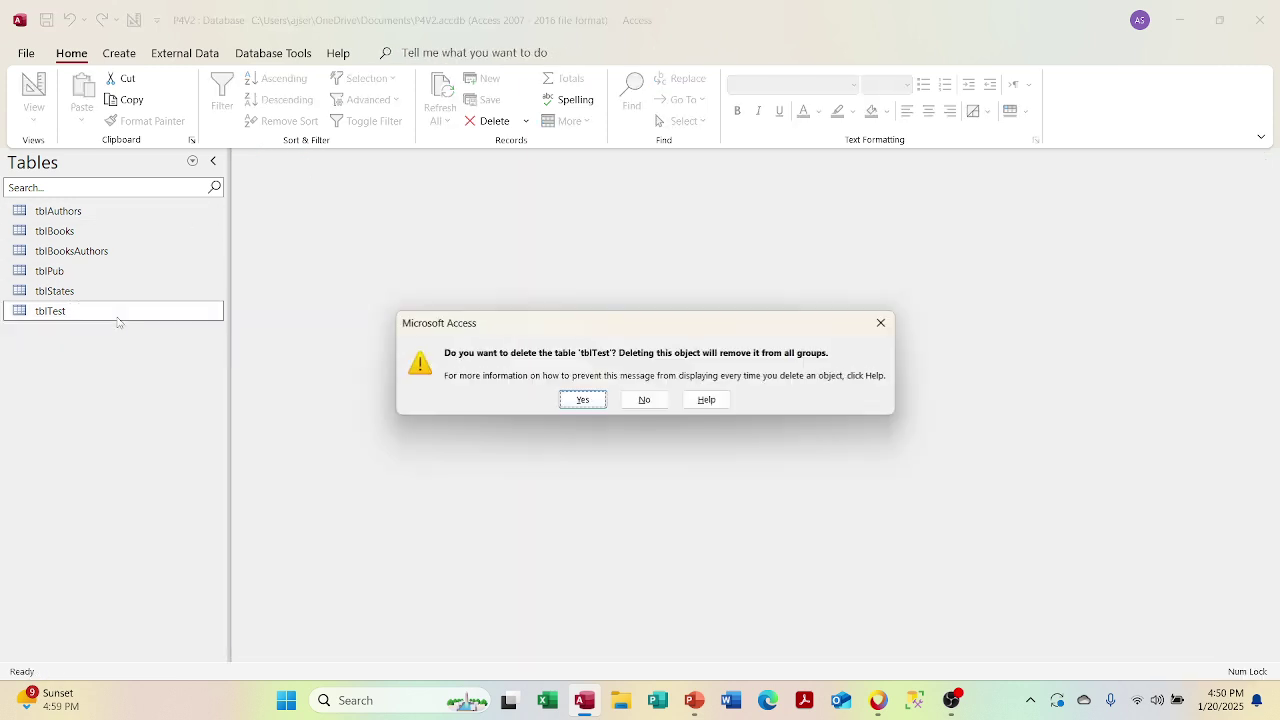
{"action": "key", "text": "Return"}
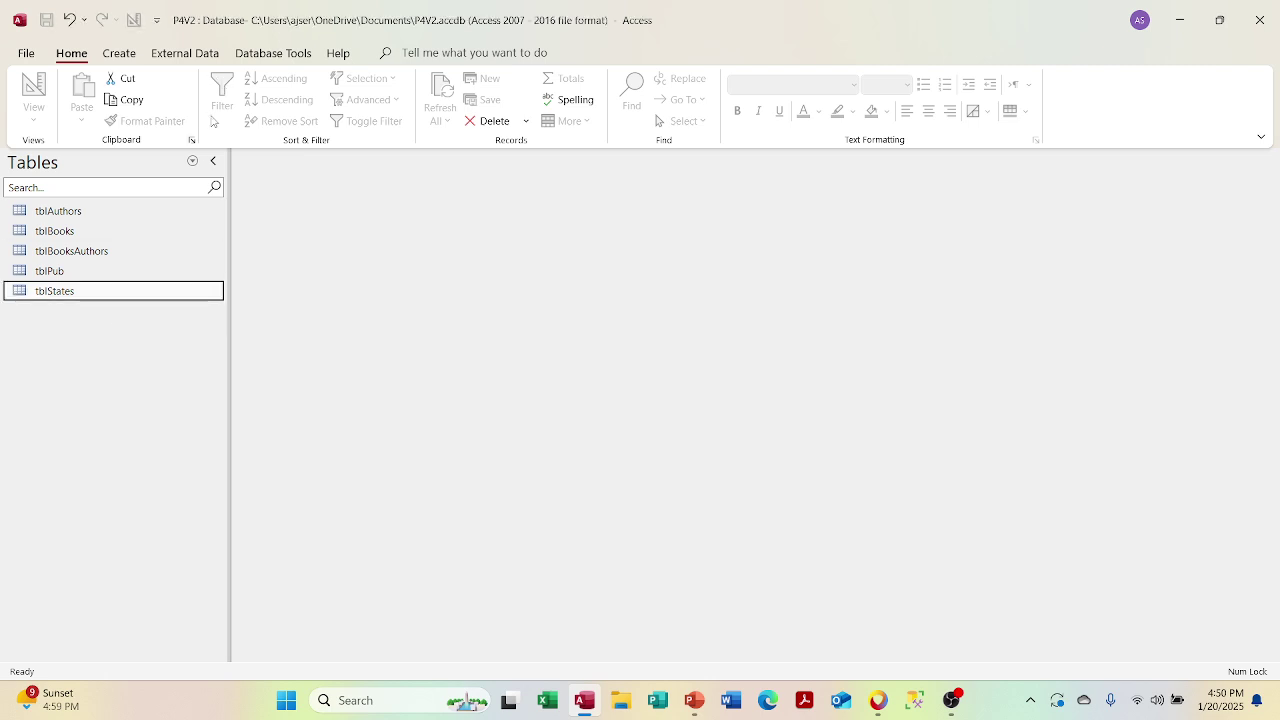
Step: Return to the list of queries, look at qryBooks in Design View, and close it
{"action": "left_click", "coordinate": [192, 161]}
{"action": "left_click", "coordinate": [107, 346]}
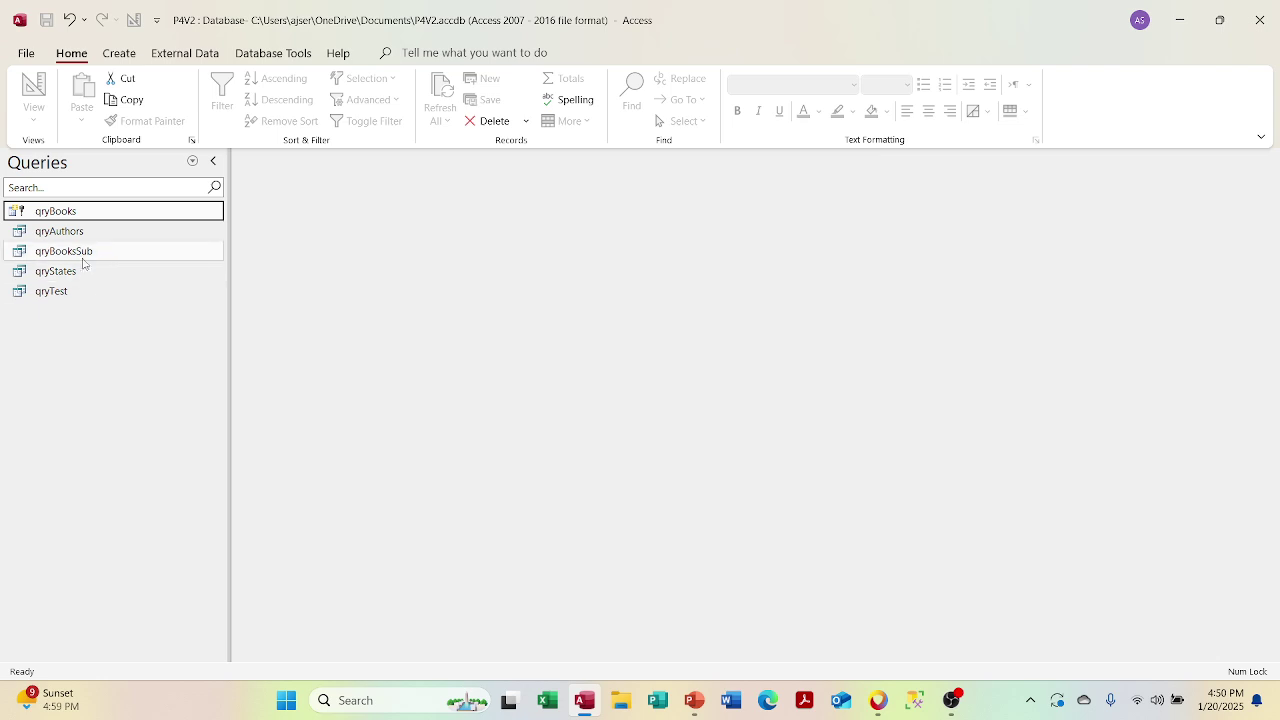
{"action": "right_click", "coordinate": [122, 219]}
{"action": "left_click", "coordinate": [158, 256]}
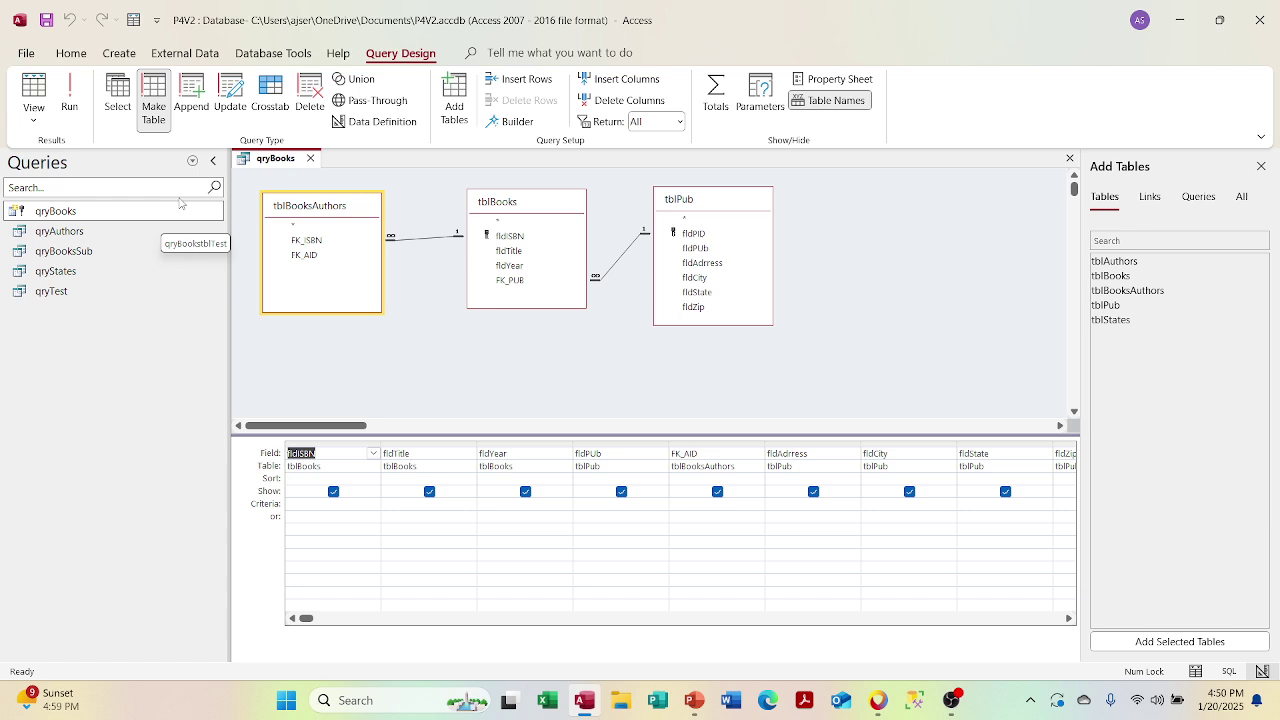
{"action": "left_click", "coordinate": [310, 159]}
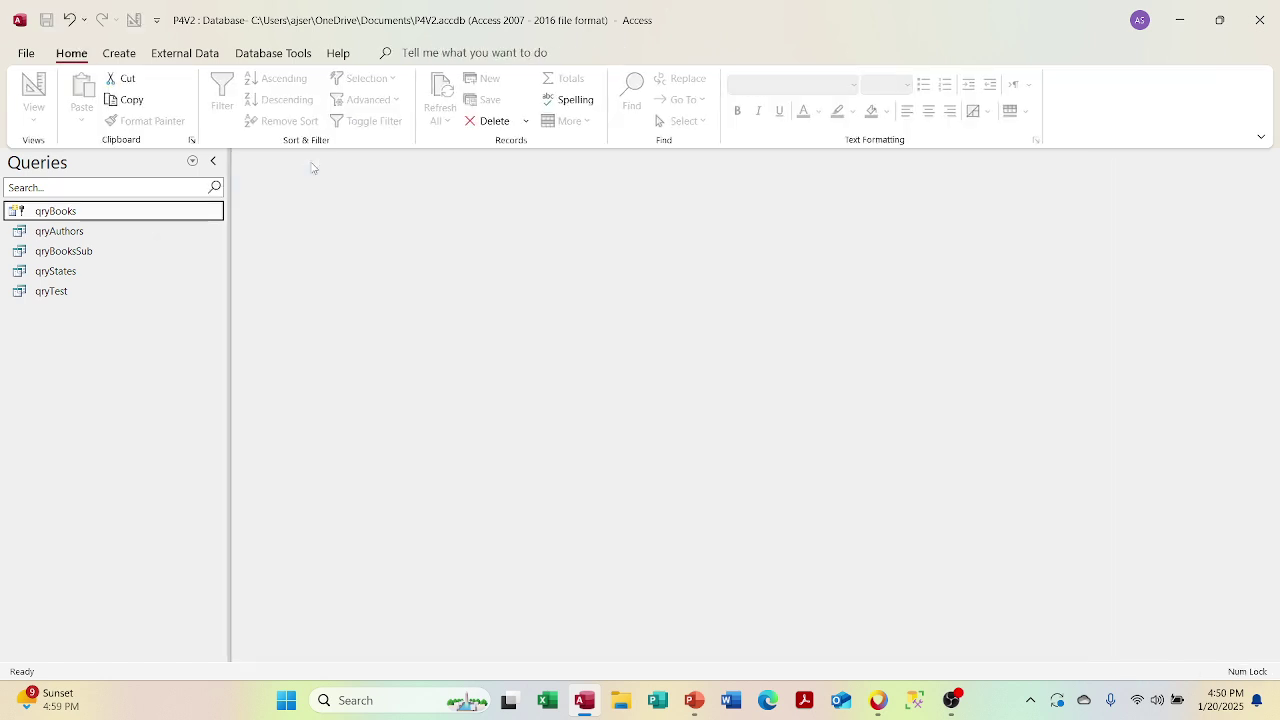
Step: Run the qryBooks make-table query twice, confirming all prompts, to create tblTest and regenerate it
{"action": "double_click", "coordinate": [128, 210]}
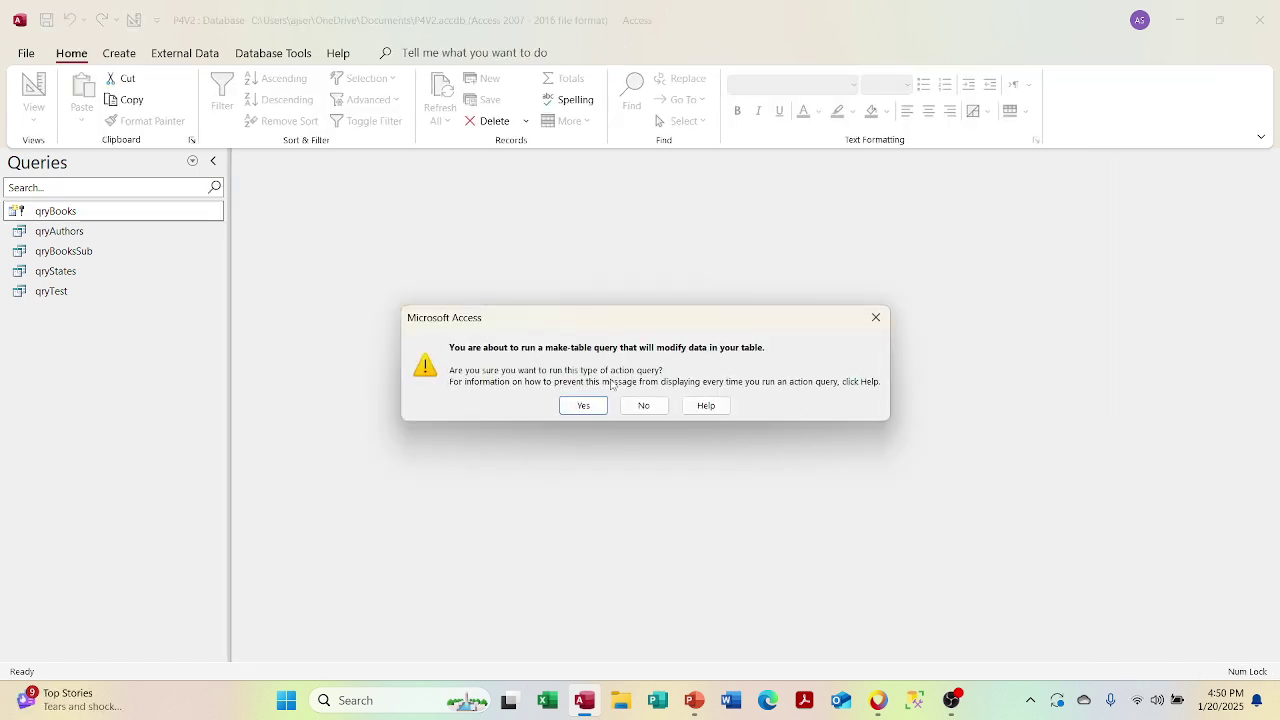
{"action": "left_click", "coordinate": [590, 405]}
{"action": "left_click", "coordinate": [596, 405]}
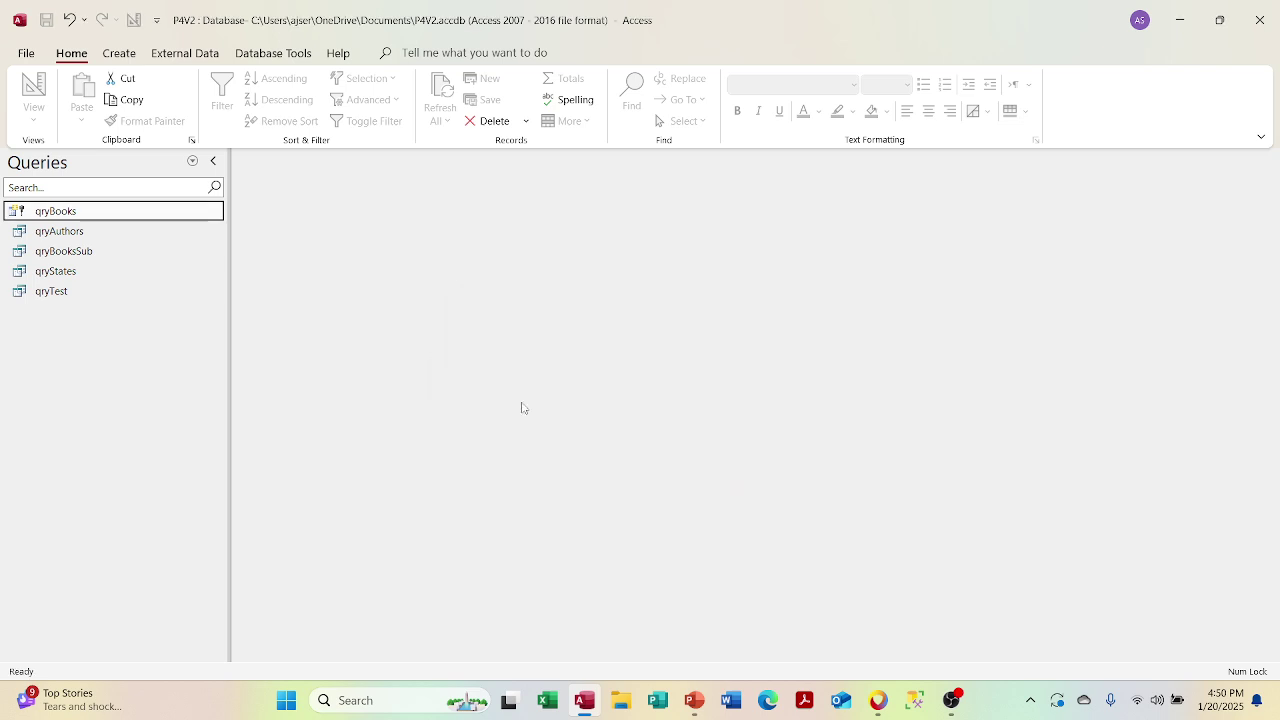
{"action": "double_click", "coordinate": [135, 217]}
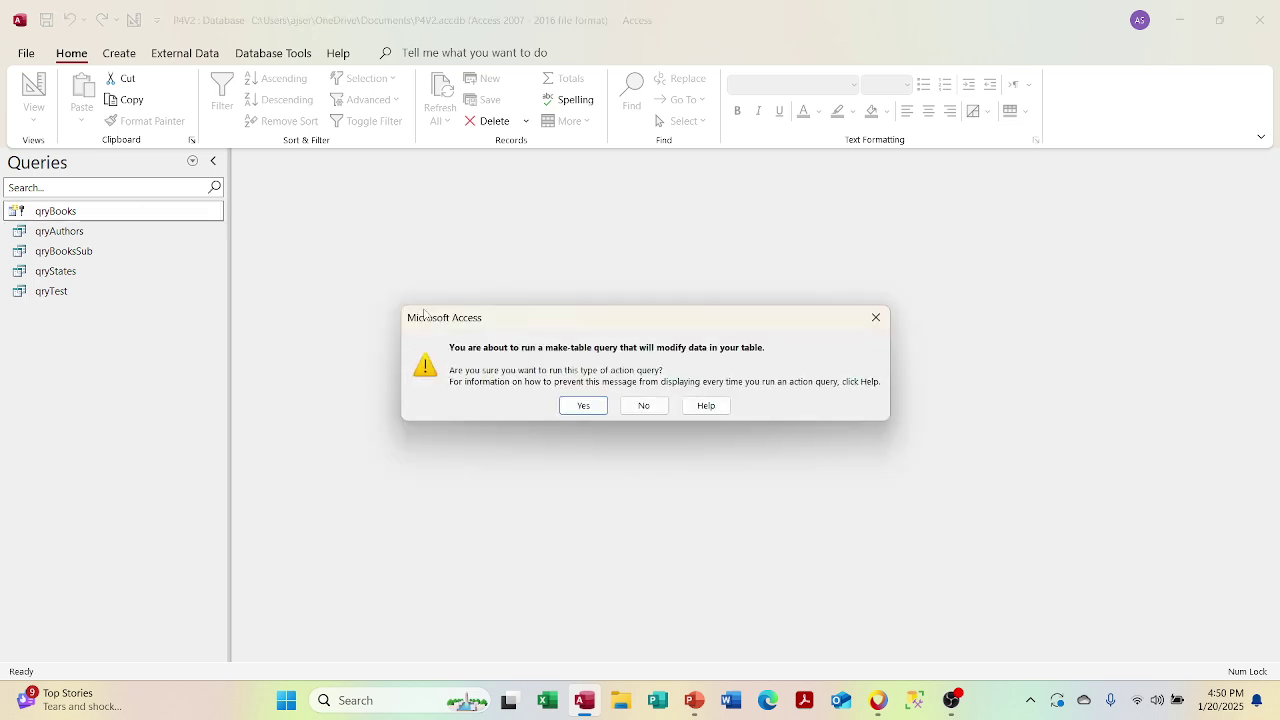
{"action": "left_click", "coordinate": [576, 404]}
{"action": "left_click", "coordinate": [615, 399]}
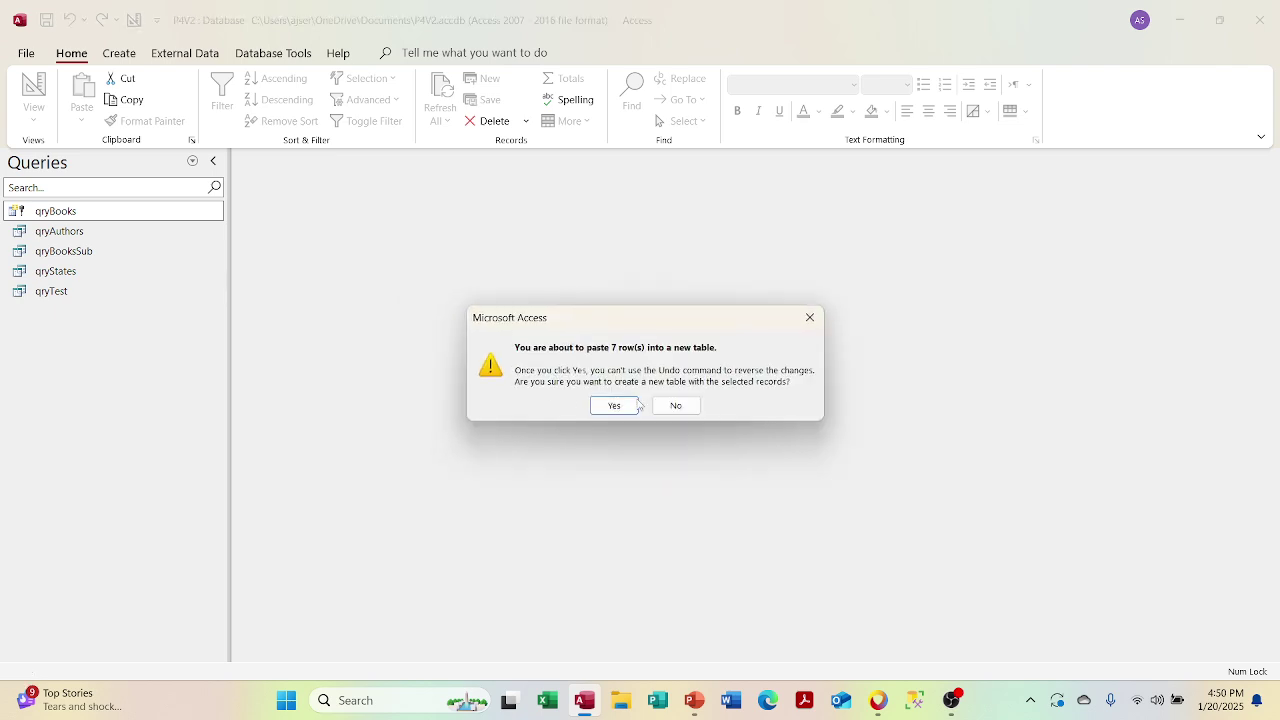
{"action": "left_click", "coordinate": [634, 405]}
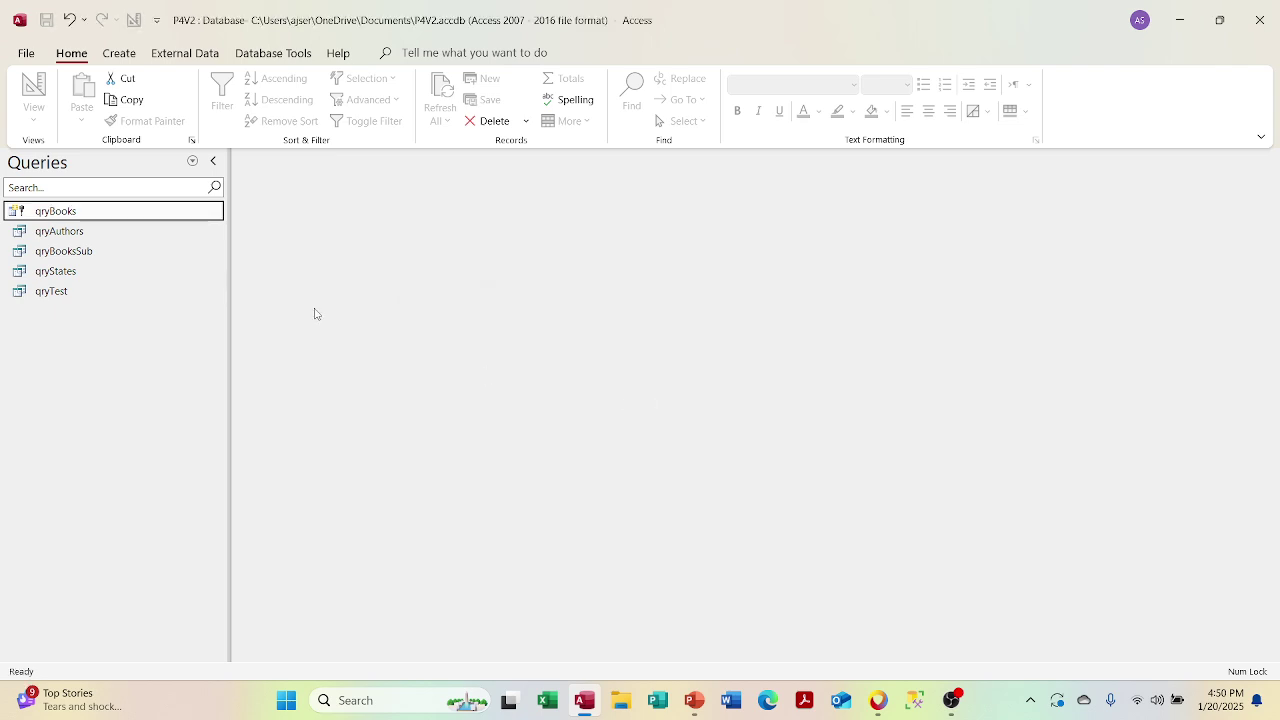
Step: Show the database tables, open tblTest to examine its records, and close it
{"action": "left_click", "coordinate": [191, 161]}
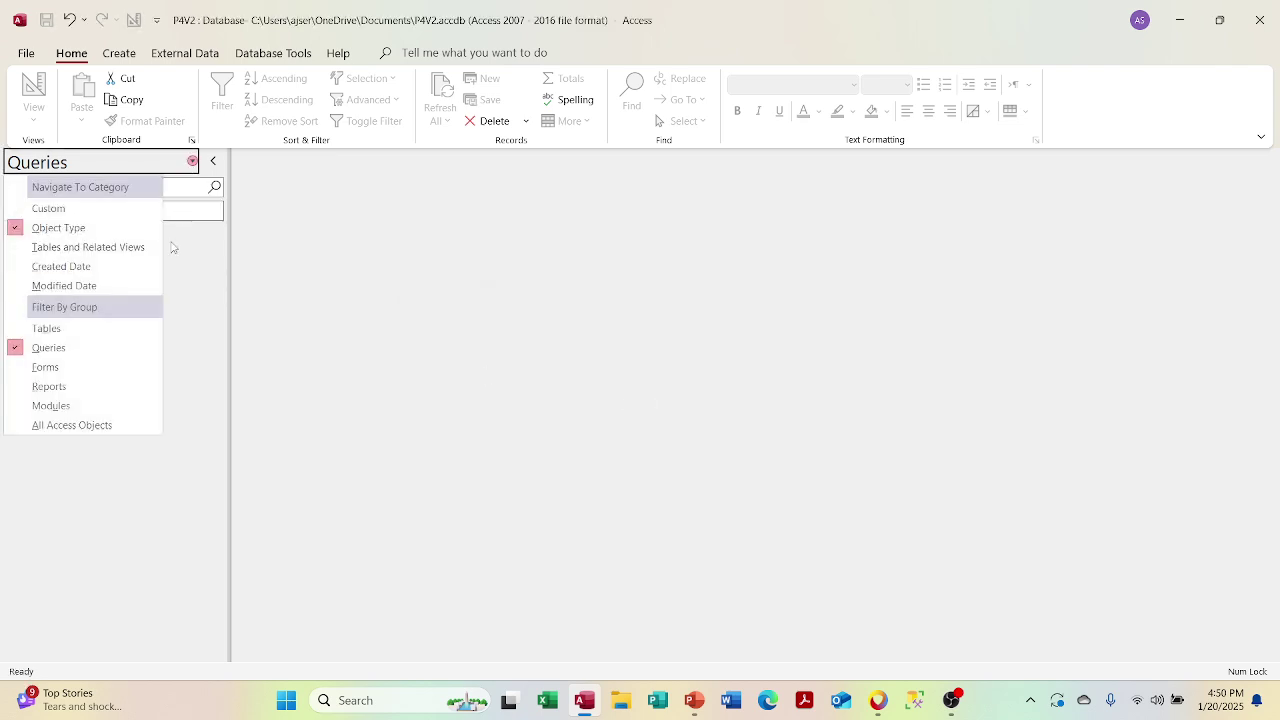
{"action": "left_click", "coordinate": [127, 338]}
{"action": "double_click", "coordinate": [107, 317]}
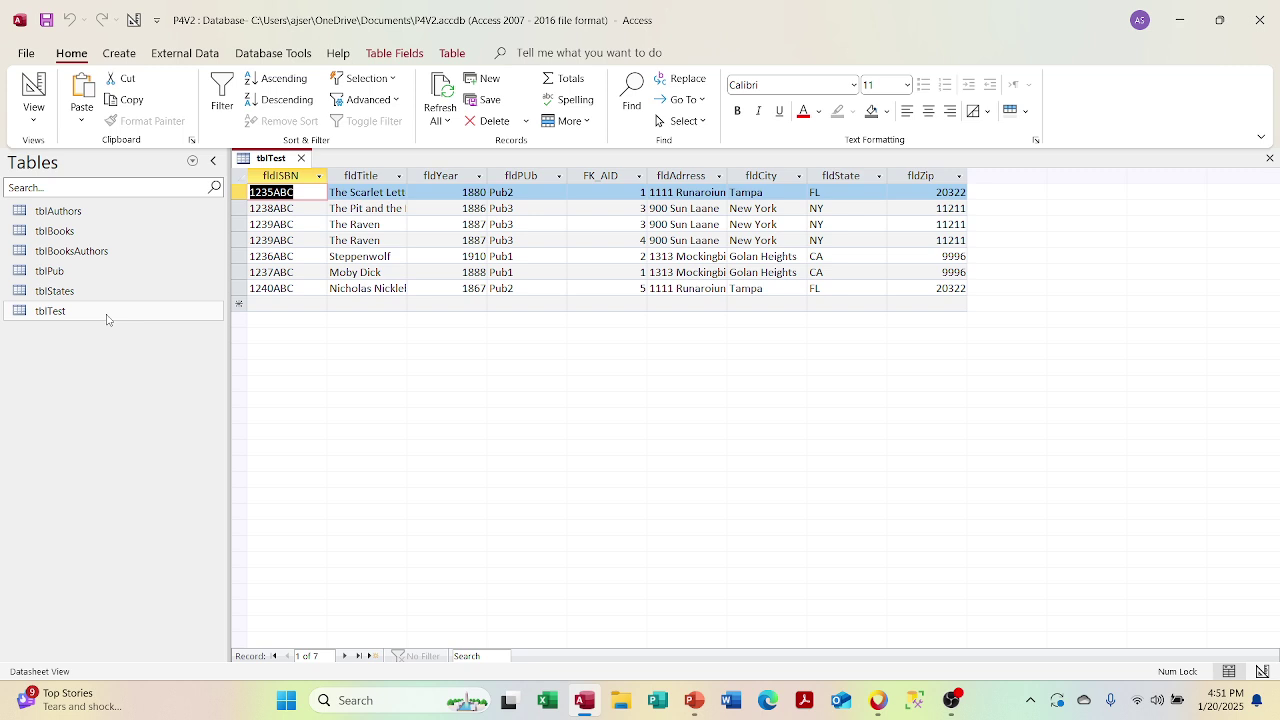
{"action": "left_click", "coordinate": [107, 319]}
{"action": "left_click", "coordinate": [301, 158]}
Step: Show the queries again, review the query types slide in PowerPoint, and return to the database
{"action": "left_click", "coordinate": [192, 161]}
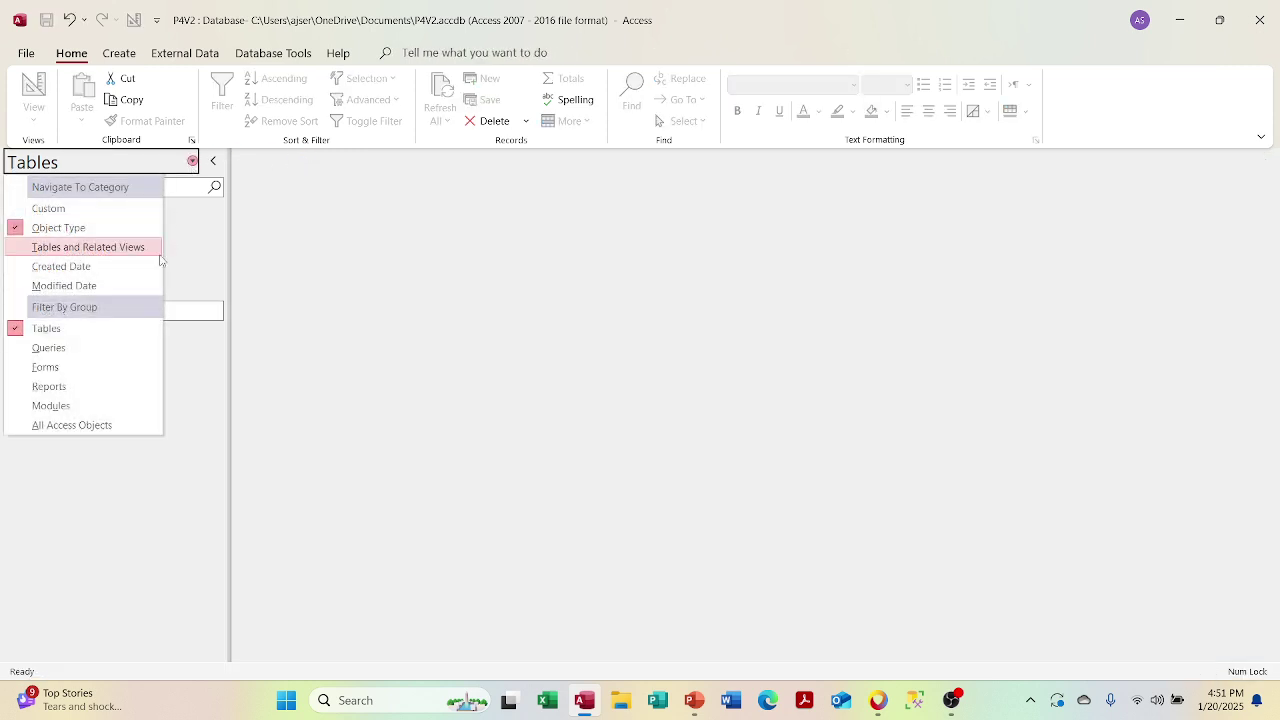
{"action": "left_click", "coordinate": [115, 347]}
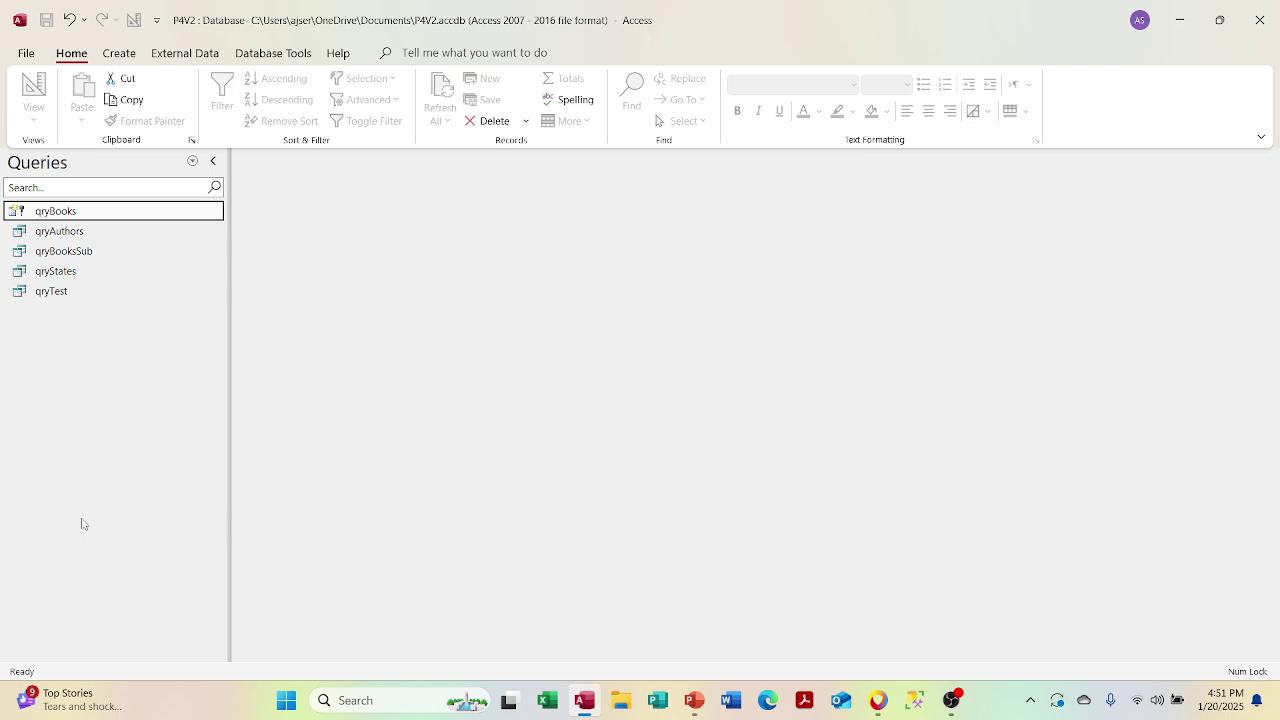
{"action": "left_click", "coordinate": [690, 706]}
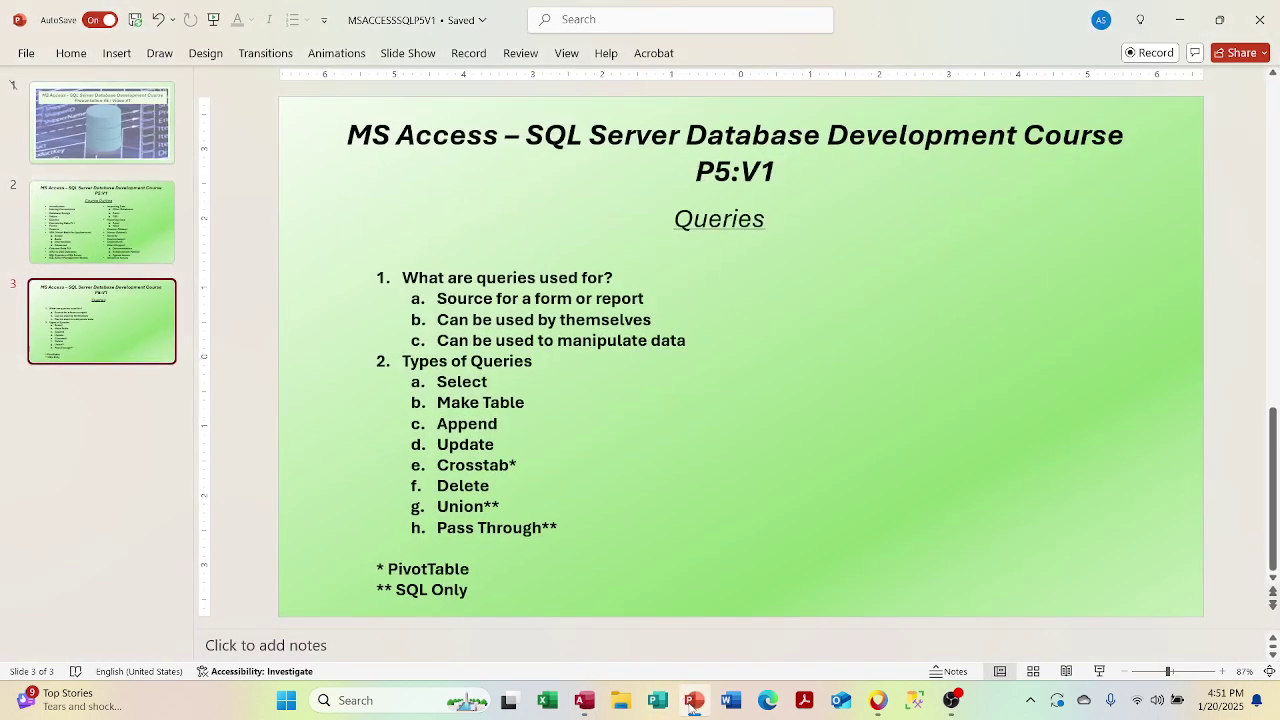
{"action": "left_click", "coordinate": [693, 703]}
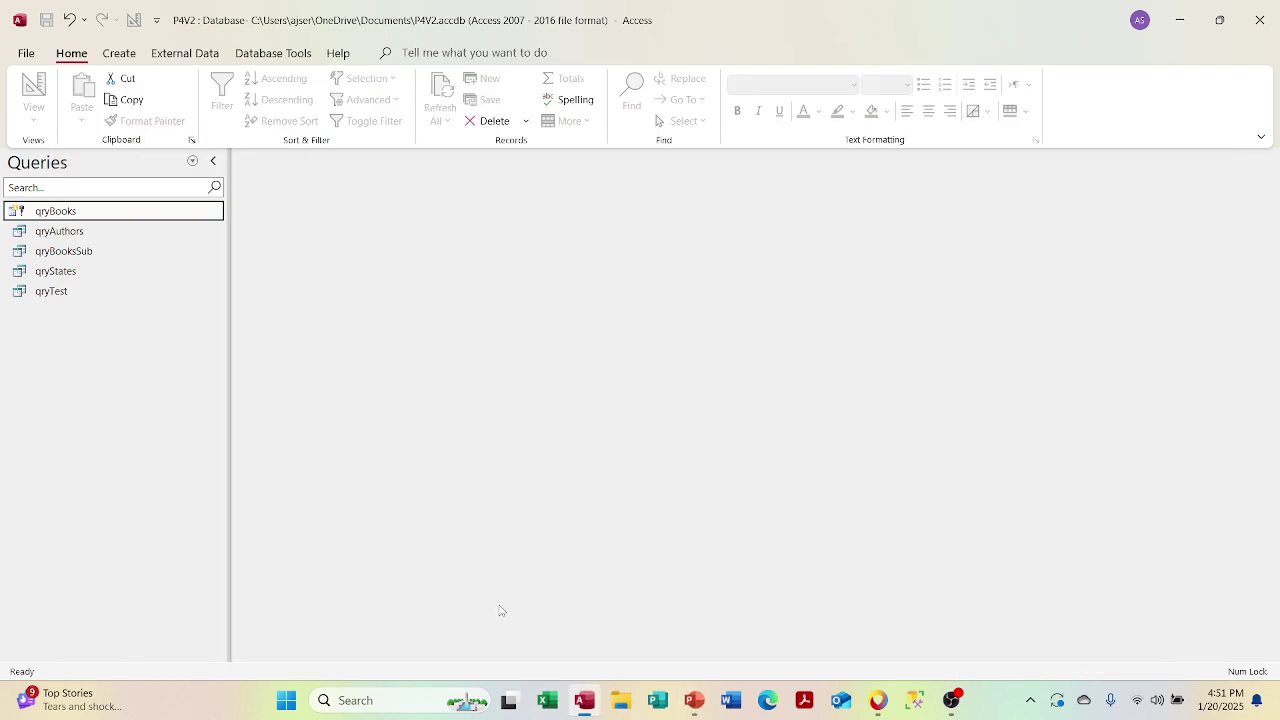
Step: Duplicate the qryBooks query under the name qryAPPData
{"action": "right_click", "coordinate": [121, 213]}
{"action": "left_click", "coordinate": [175, 415]}
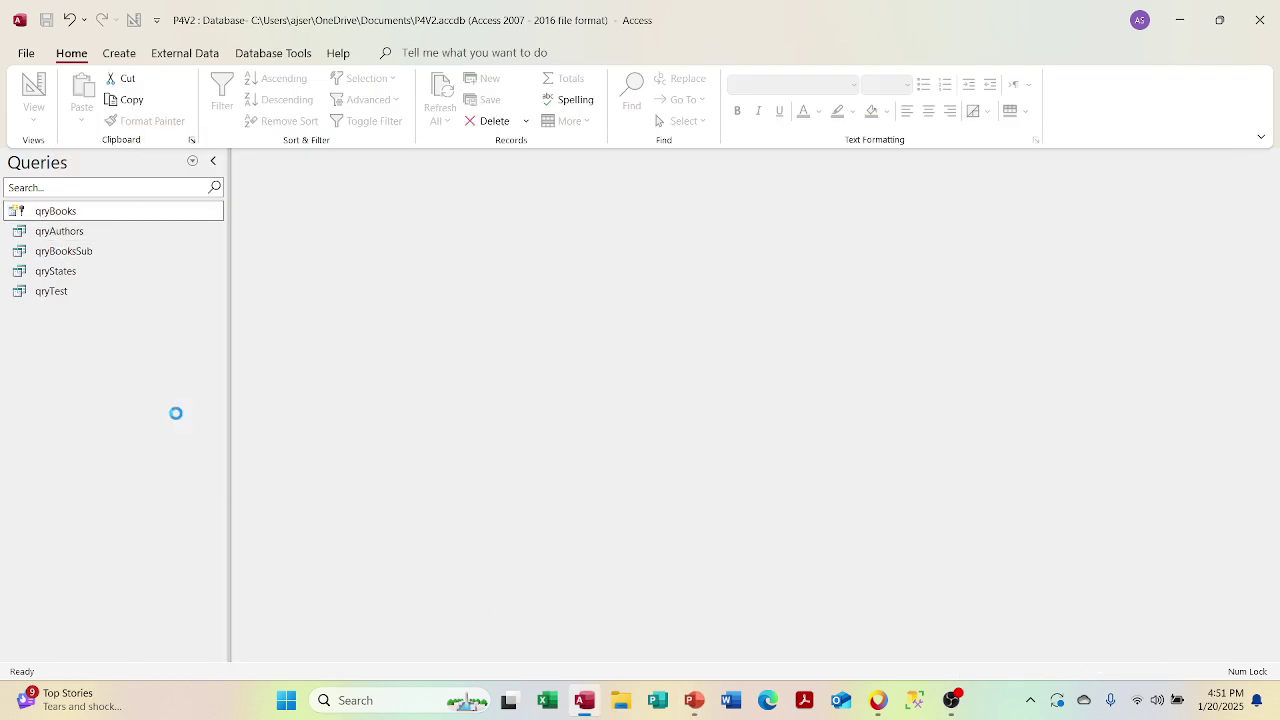
{"action": "right_click", "coordinate": [96, 367]}
{"action": "left_click", "coordinate": [137, 480]}
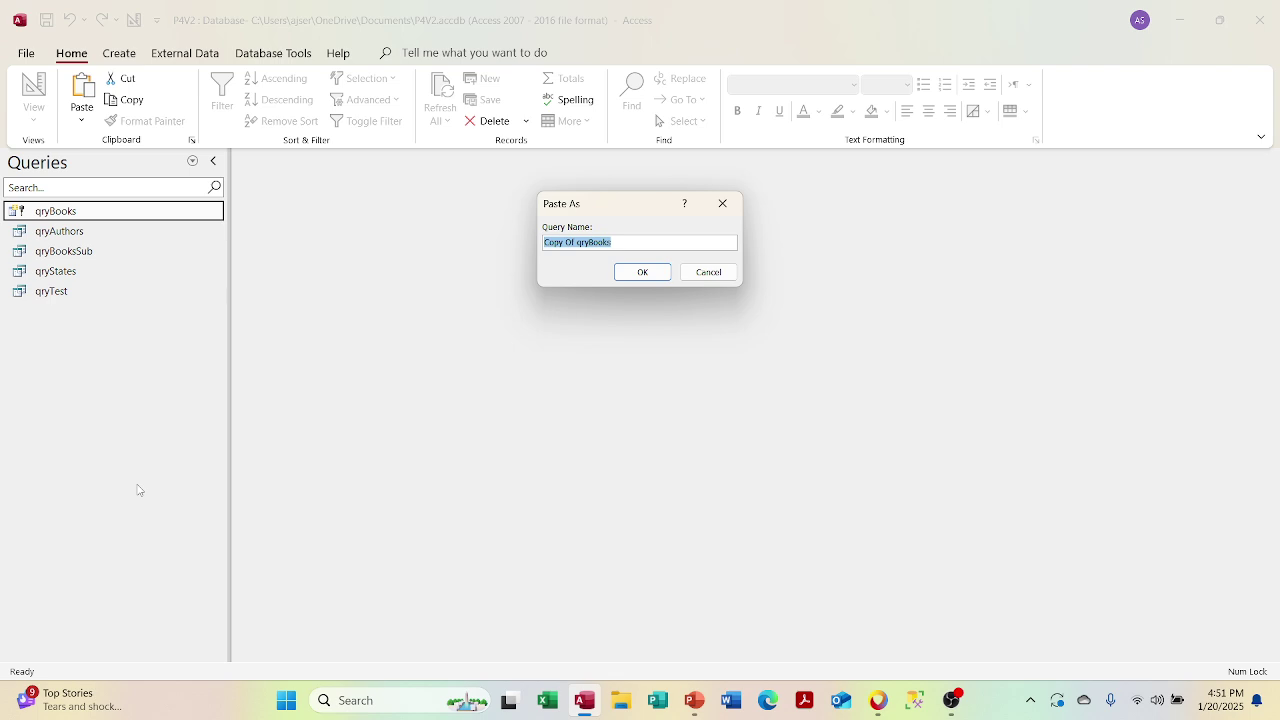
{"action": "type", "text": "qryAPPD"}
{"action": "type", "text": "ata"}
{"action": "key", "text": "Return"}
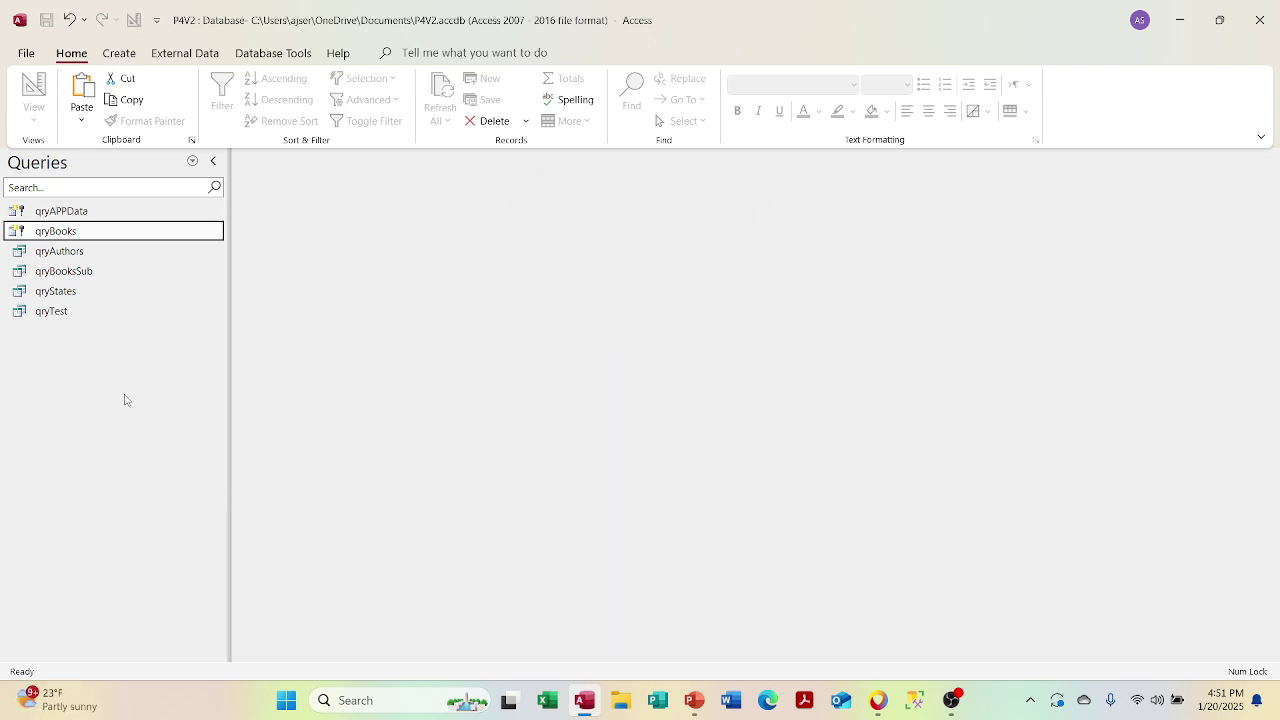
Step: Rename the original qryBooks query to qryMKBooks
{"action": "right_click", "coordinate": [98, 240]}
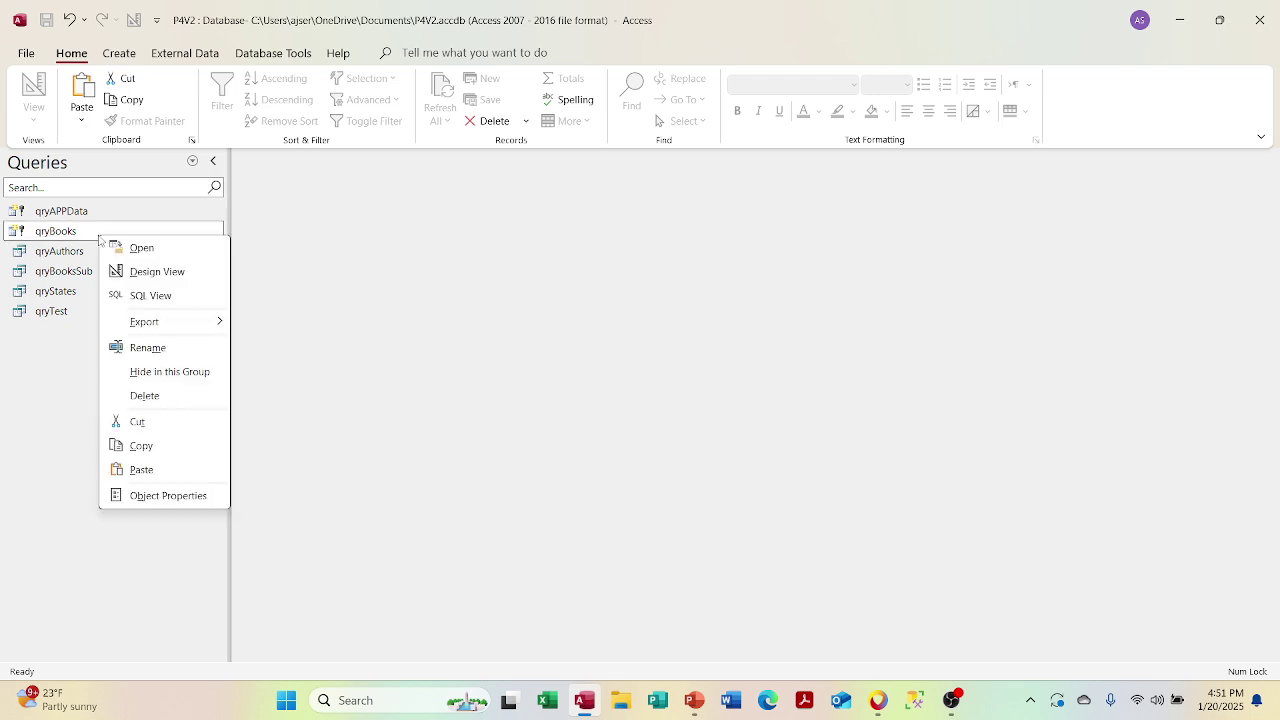
{"action": "left_click", "coordinate": [155, 350]}
{"action": "type", "text": "q"}
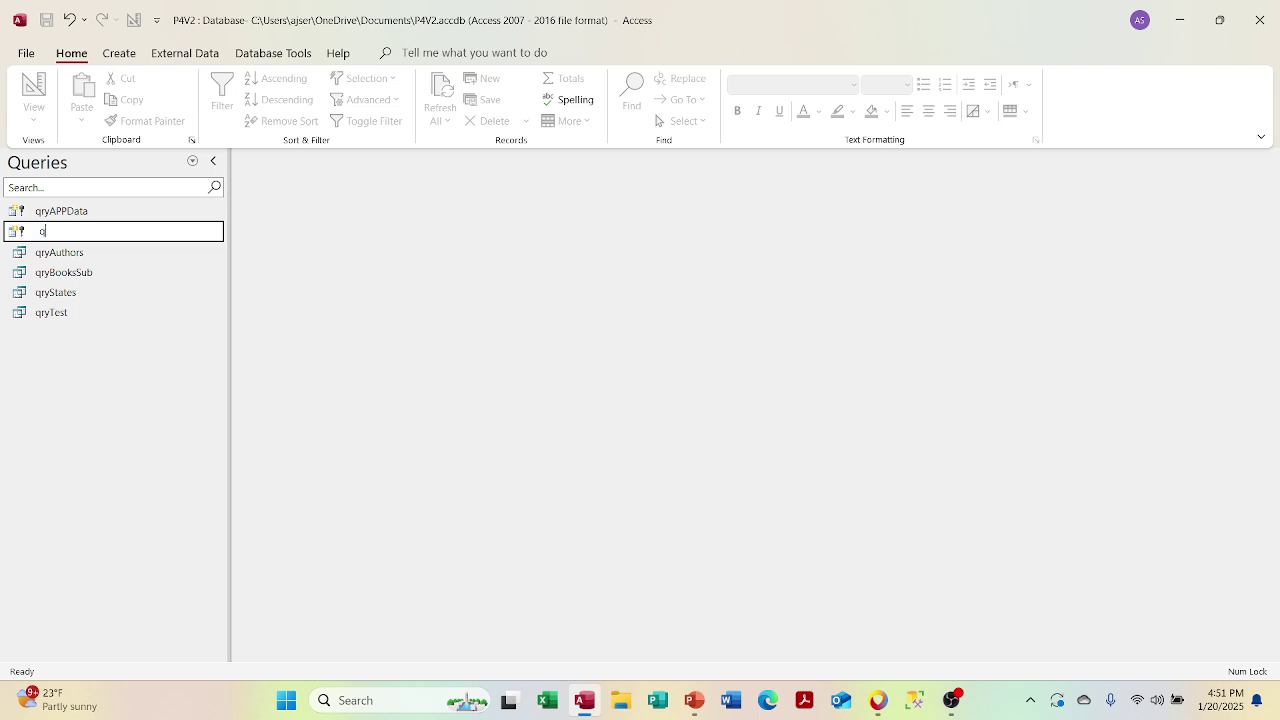
{"action": "type", "text": "ryMKBooks"}
{"action": "key", "text": "Return"}
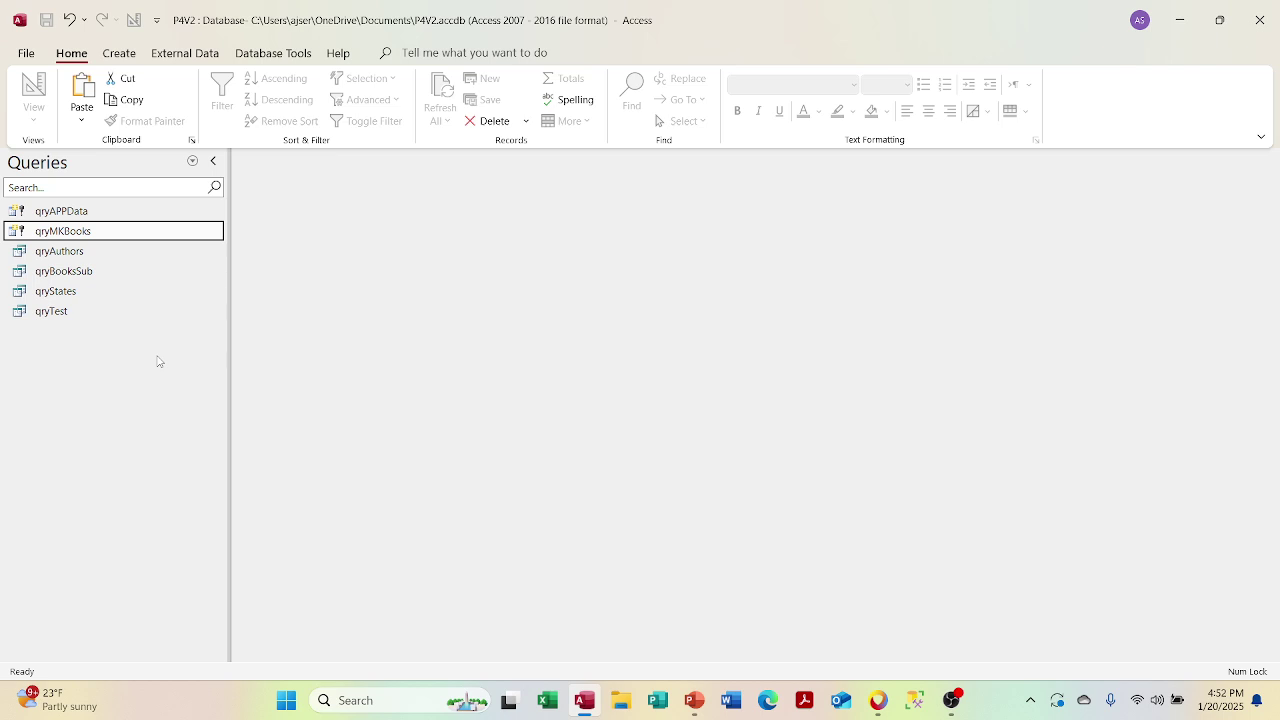
Step: Open qryAPPData in Design View, change it into an append query targeting tblTest in the current database, and save it
{"action": "right_click", "coordinate": [52, 214]}
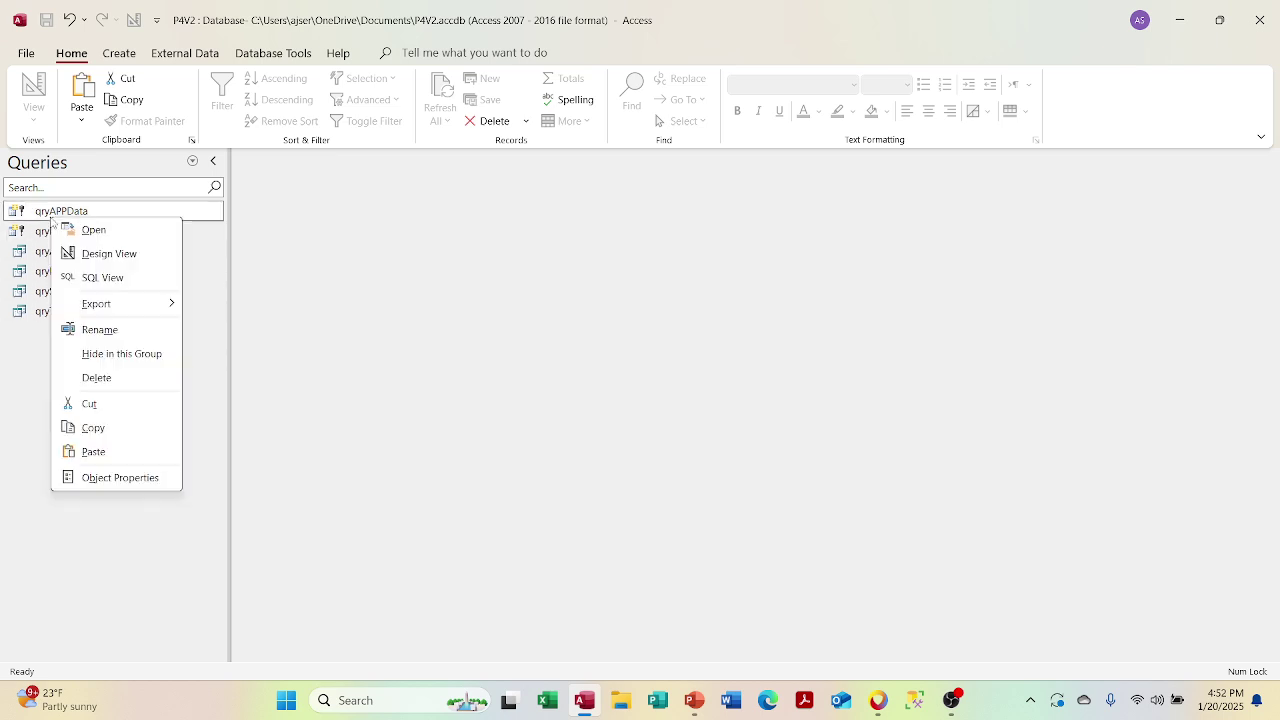
{"action": "left_click", "coordinate": [100, 253]}
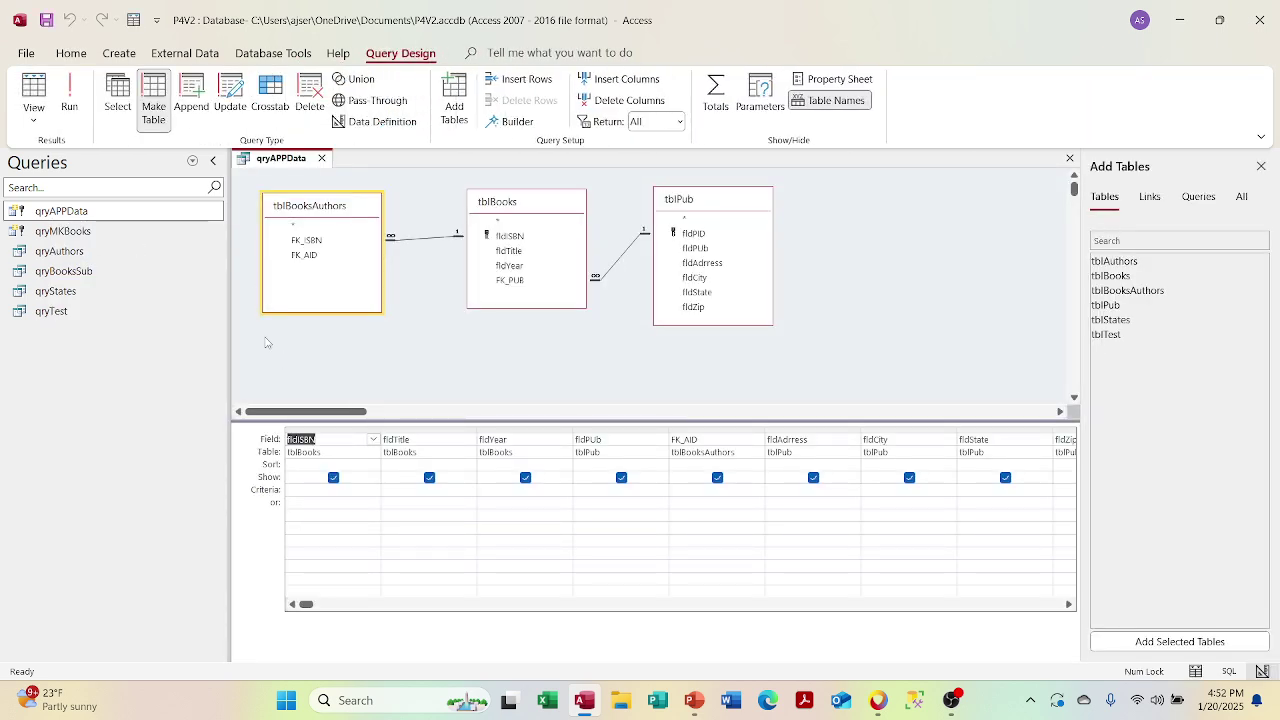
{"action": "left_click", "coordinate": [191, 100]}
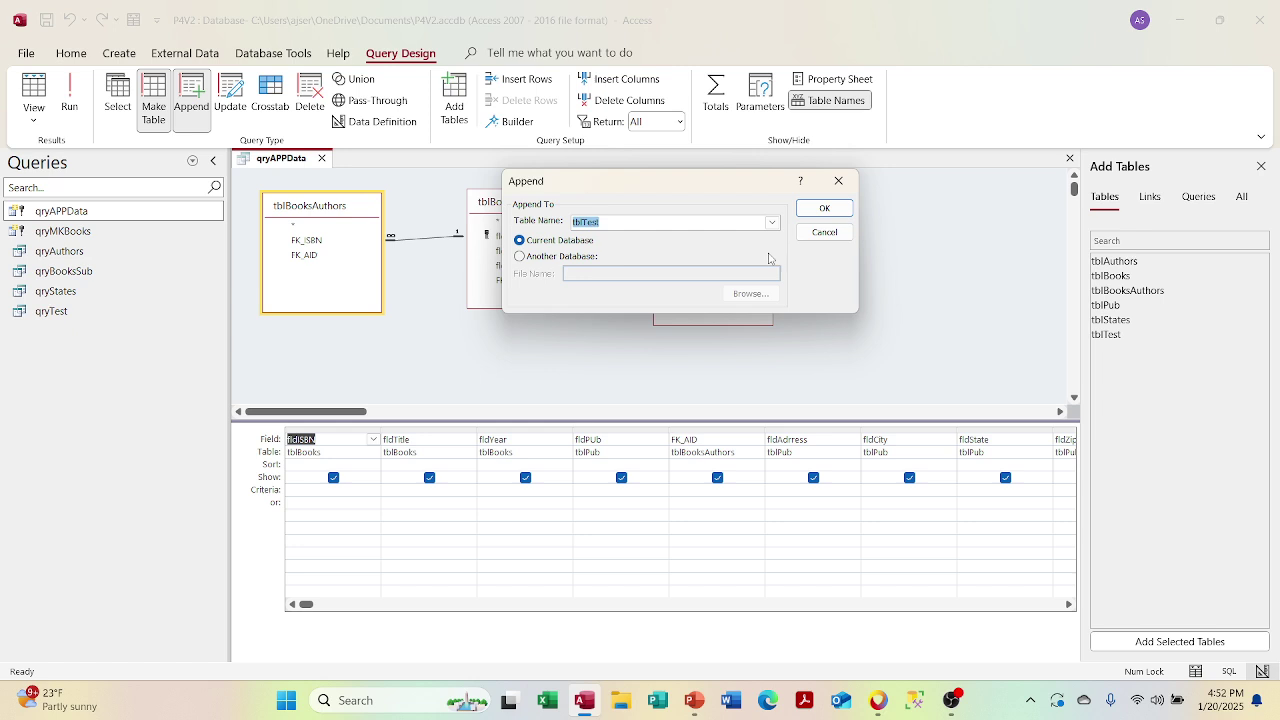
{"action": "left_click", "coordinate": [823, 210]}
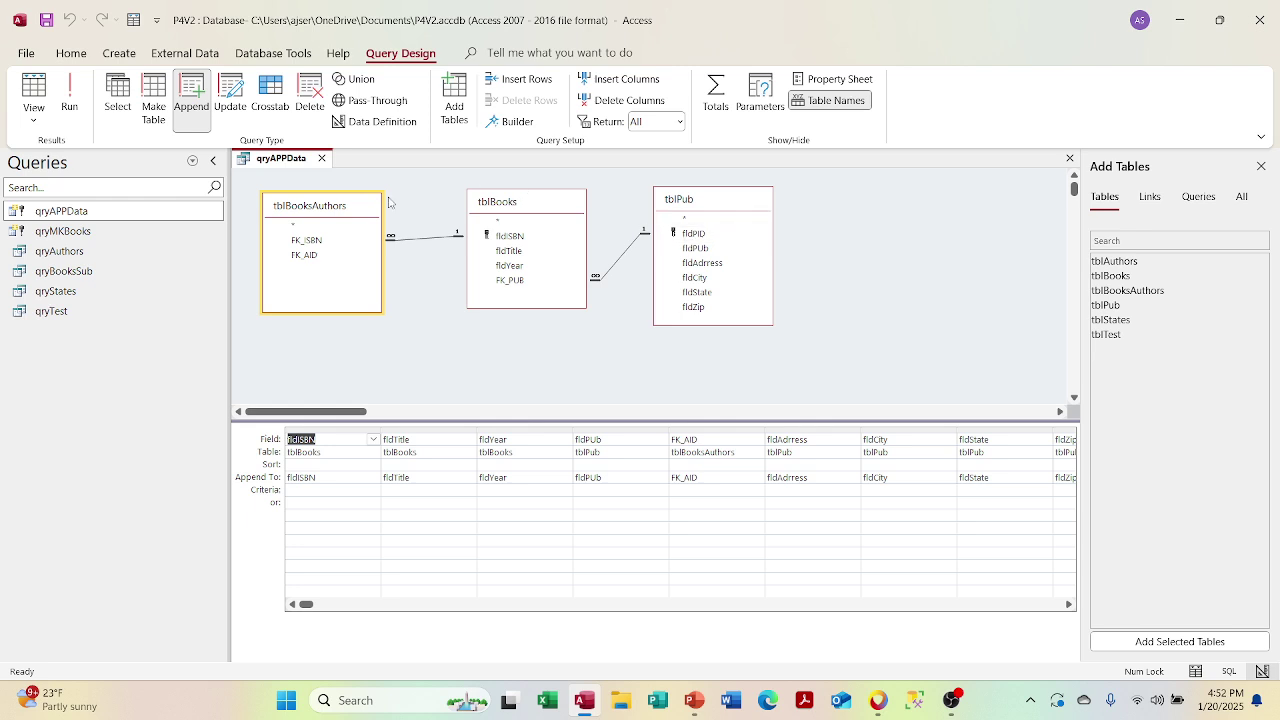
{"action": "left_click", "coordinate": [46, 20]}
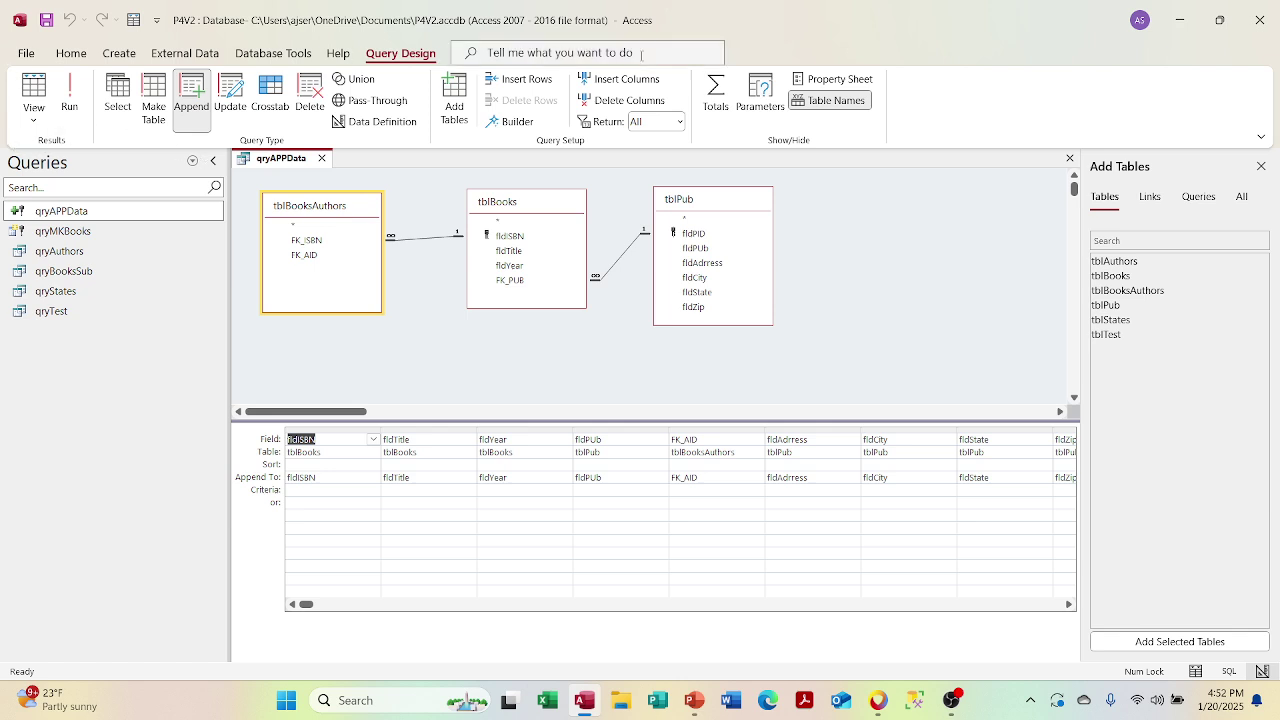
Step: Review the append settings of qryAPPData and confirm tblTest in the current database as the destination
{"action": "right_click", "coordinate": [844, 270]}
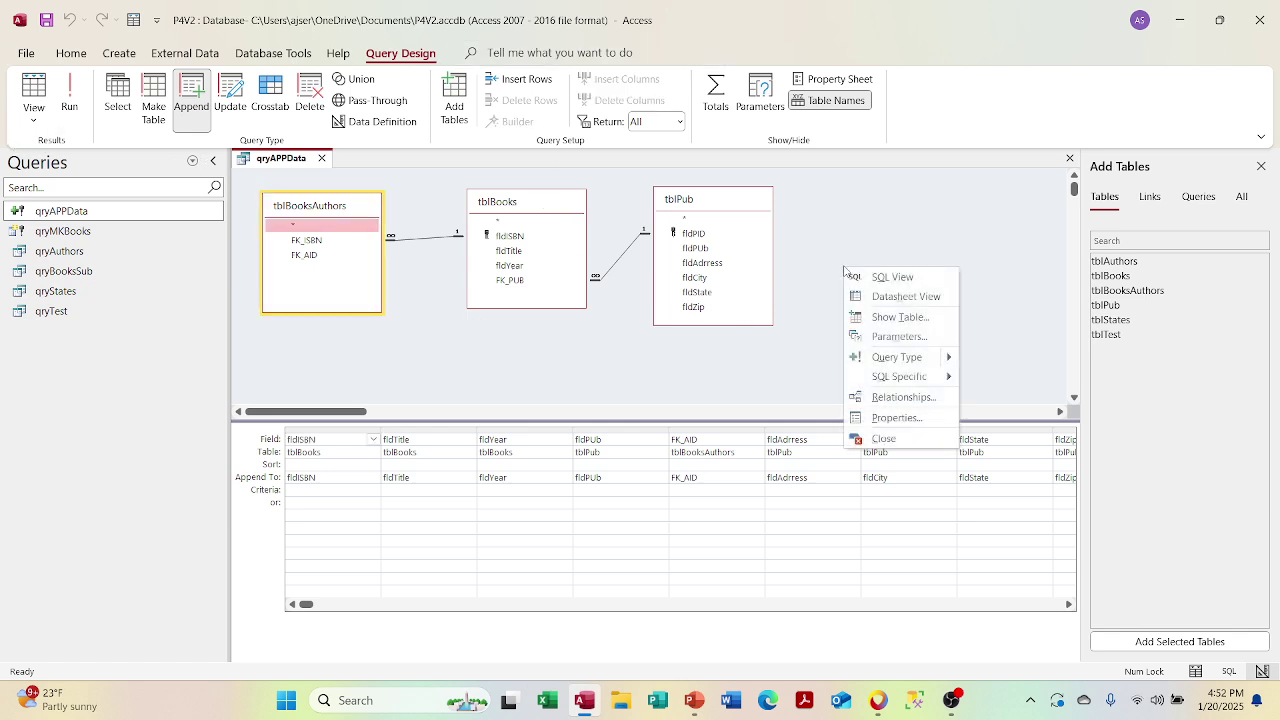
{"action": "mouse_move", "coordinate": [925, 358]}
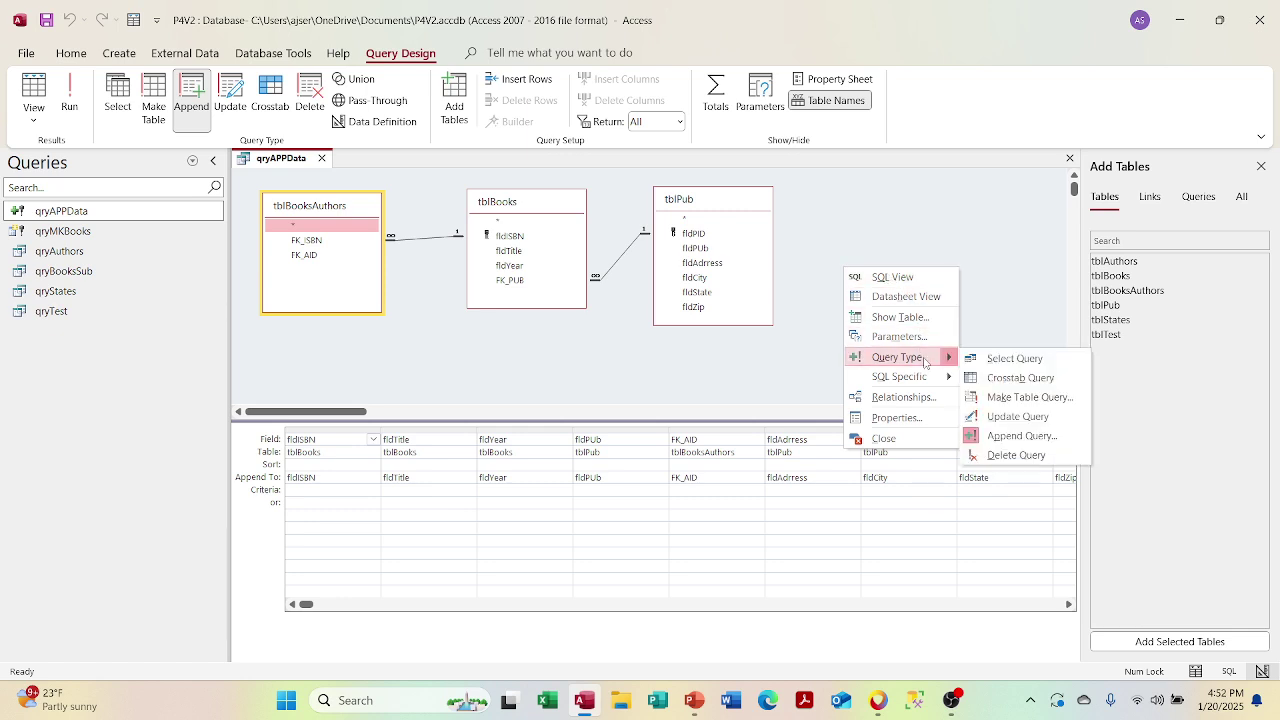
{"action": "key", "text": "p"}
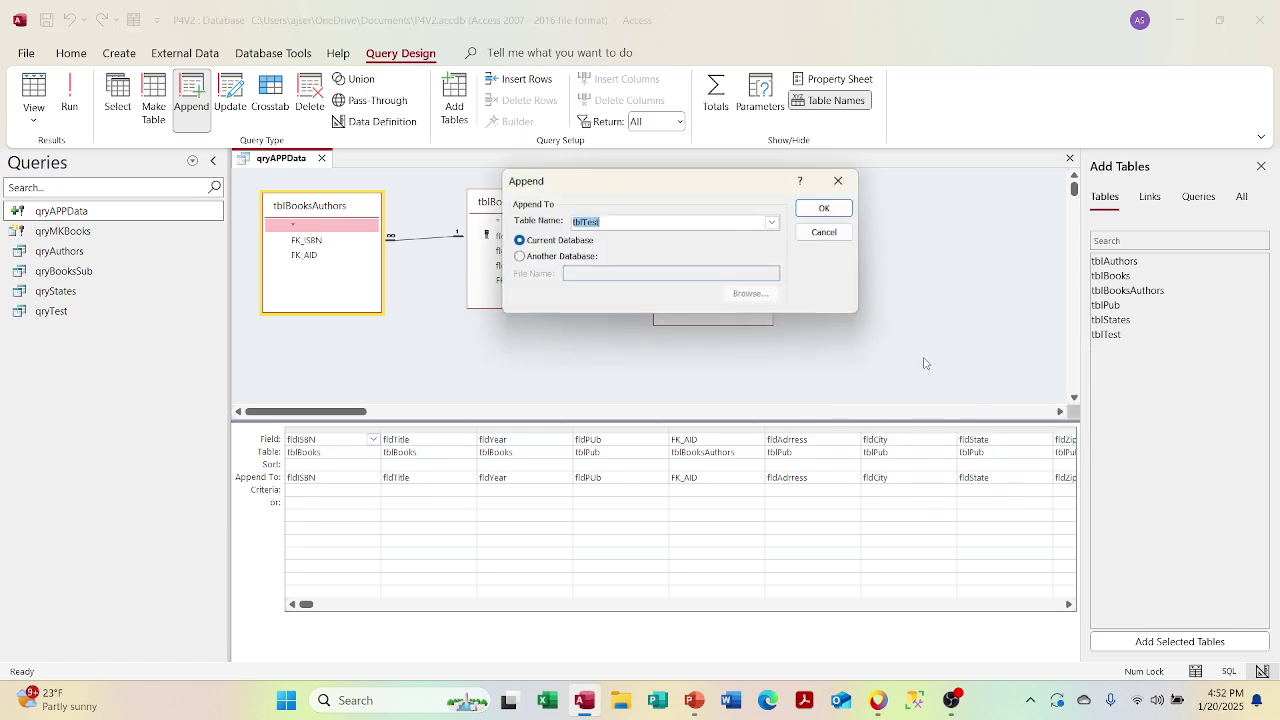
{"action": "left_click", "coordinate": [826, 236]}
{"action": "right_click", "coordinate": [829, 238]}
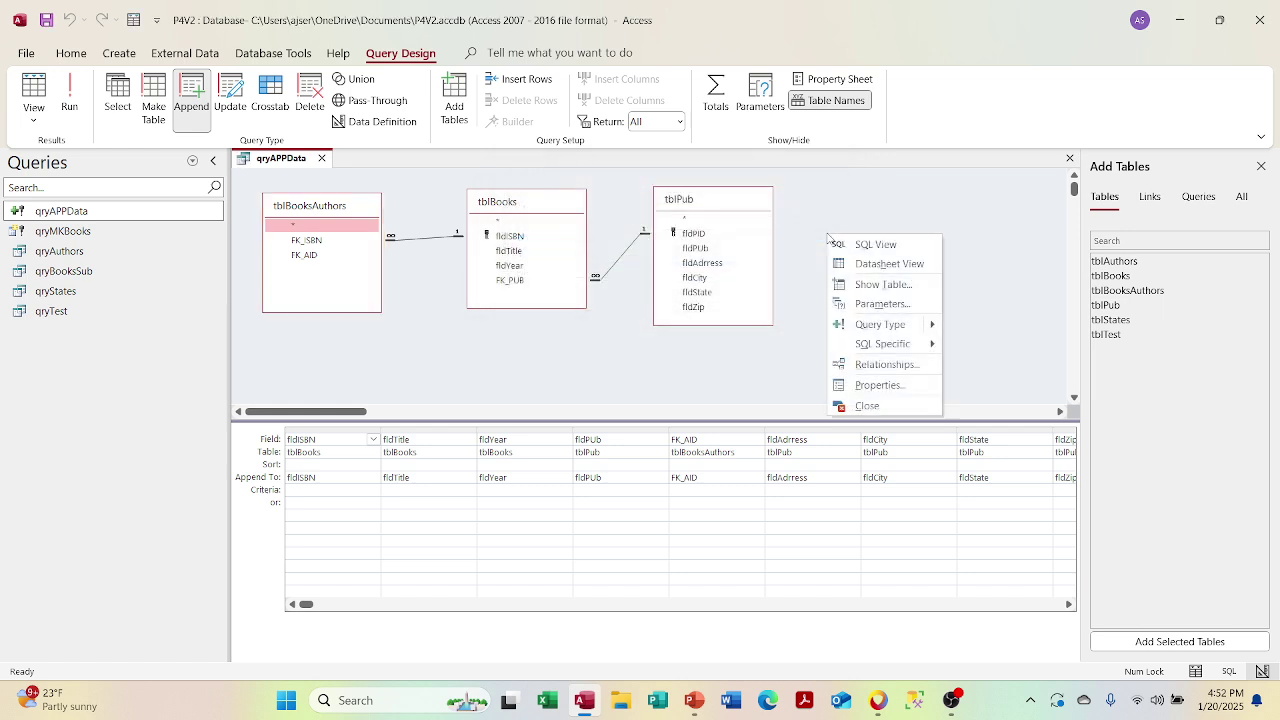
{"action": "mouse_move", "coordinate": [902, 320]}
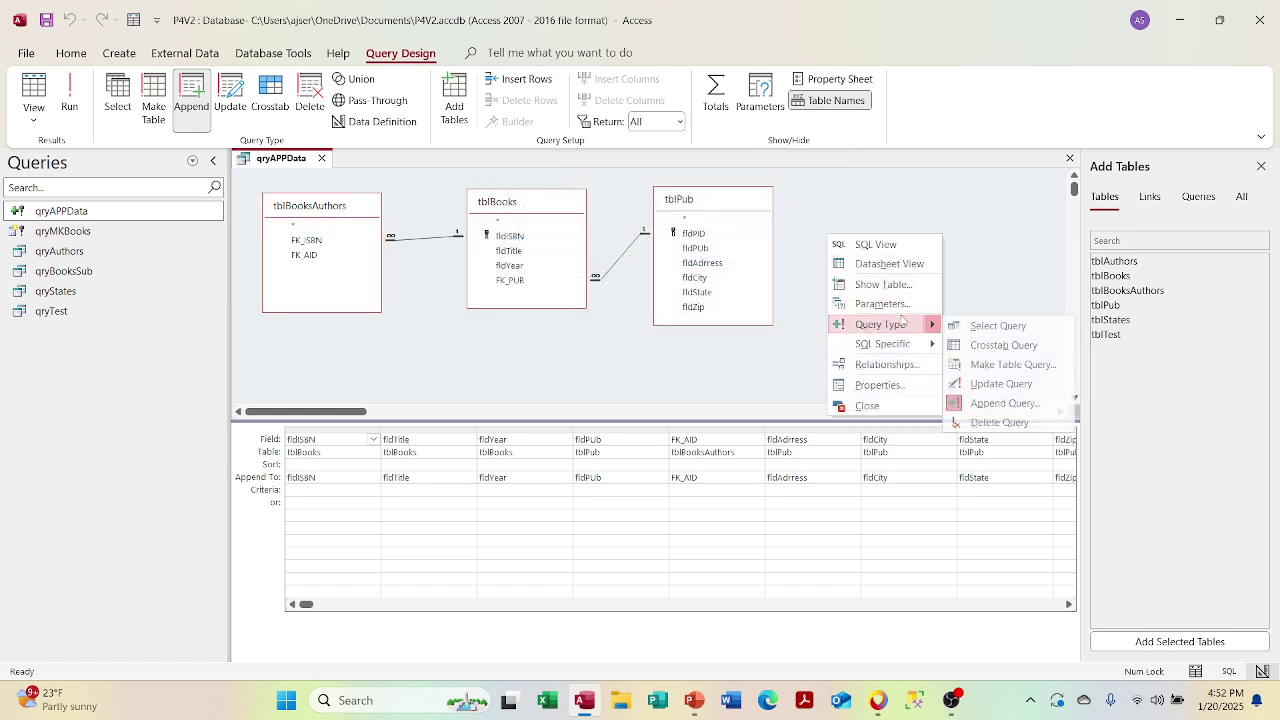
{"action": "left_click", "coordinate": [983, 405]}
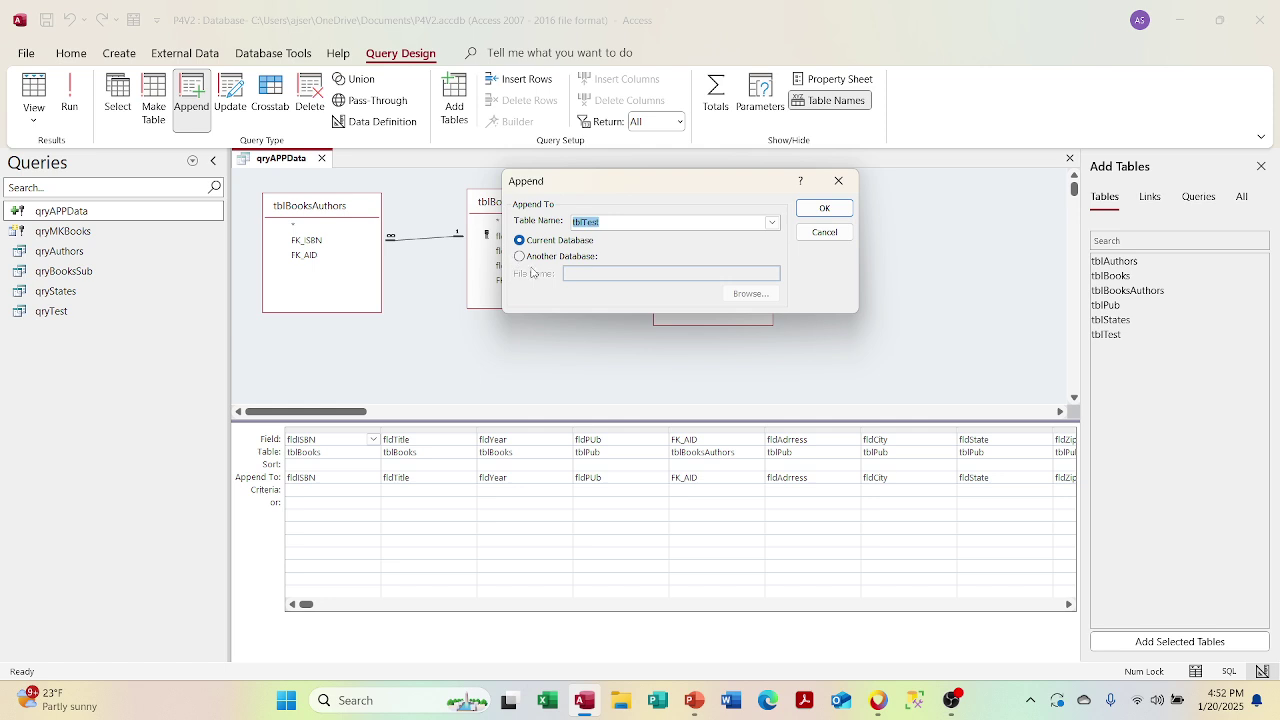
{"action": "left_click", "coordinate": [824, 208]}
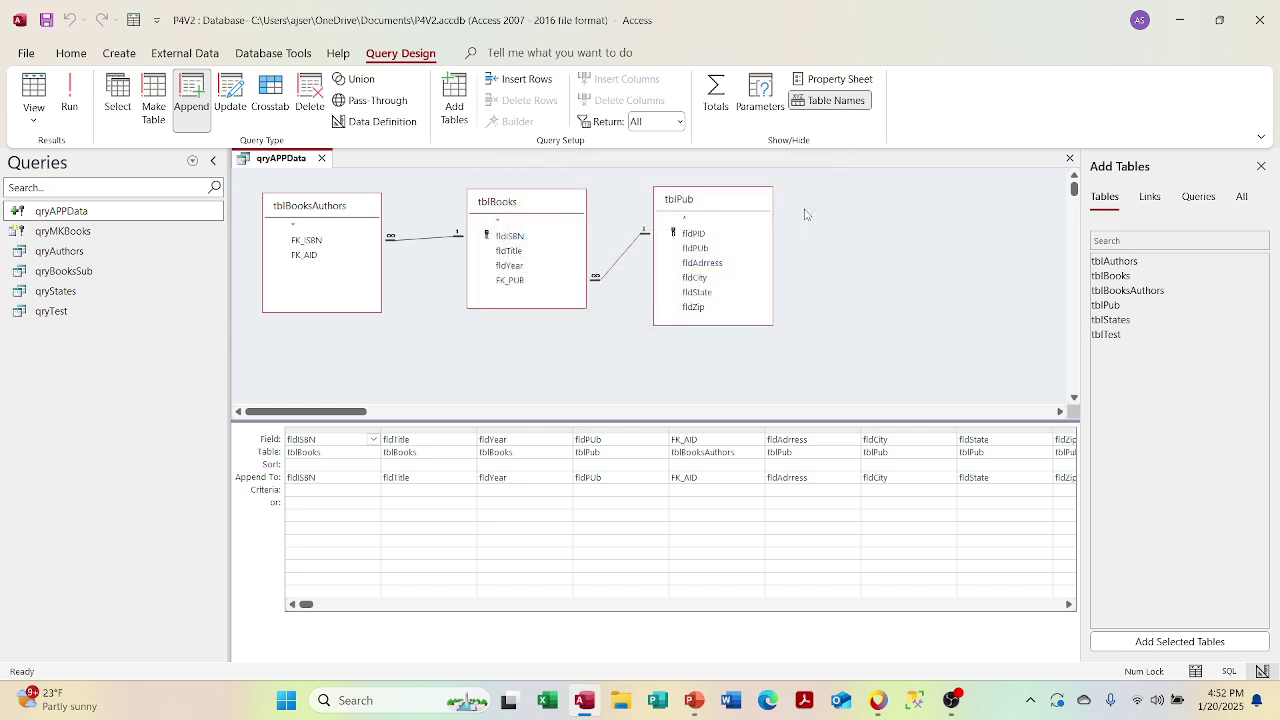
Step: Inspect the tblBooksAuthors field list properties and the database relationships, closing each view
{"action": "right_click", "coordinate": [851, 231]}
{"action": "mouse_move", "coordinate": [928, 315]}
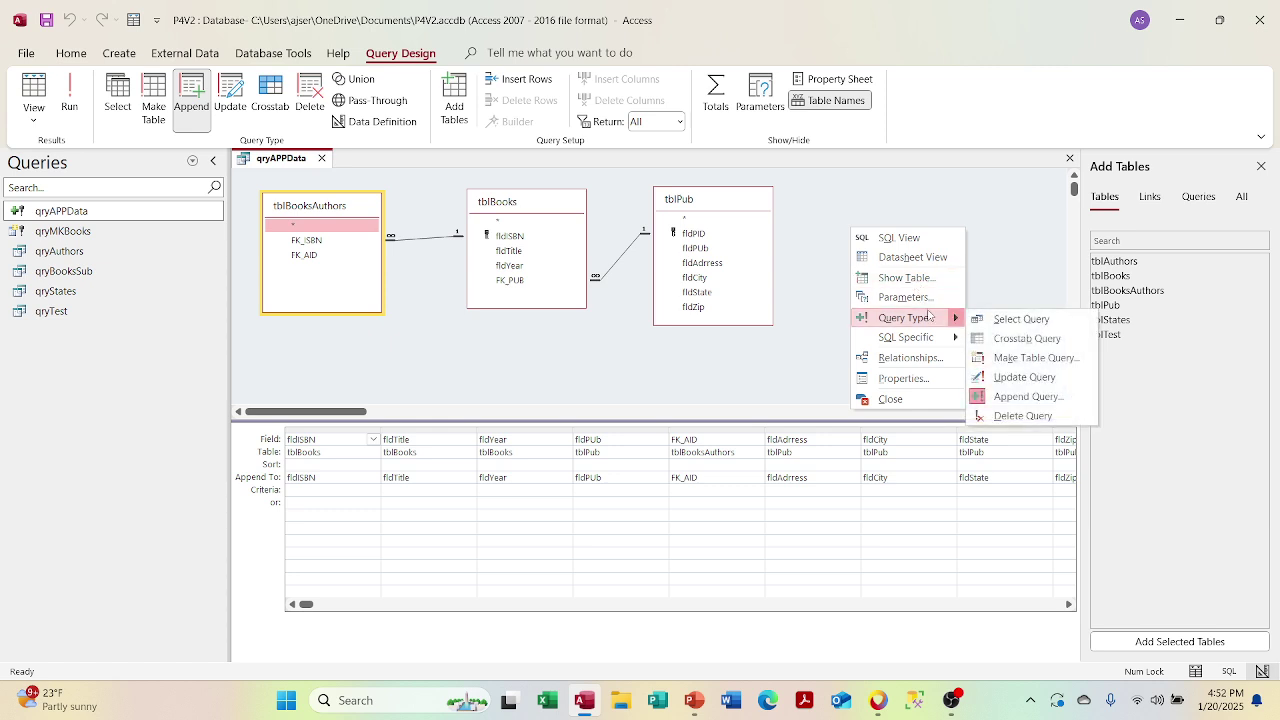
{"action": "left_click", "coordinate": [908, 378]}
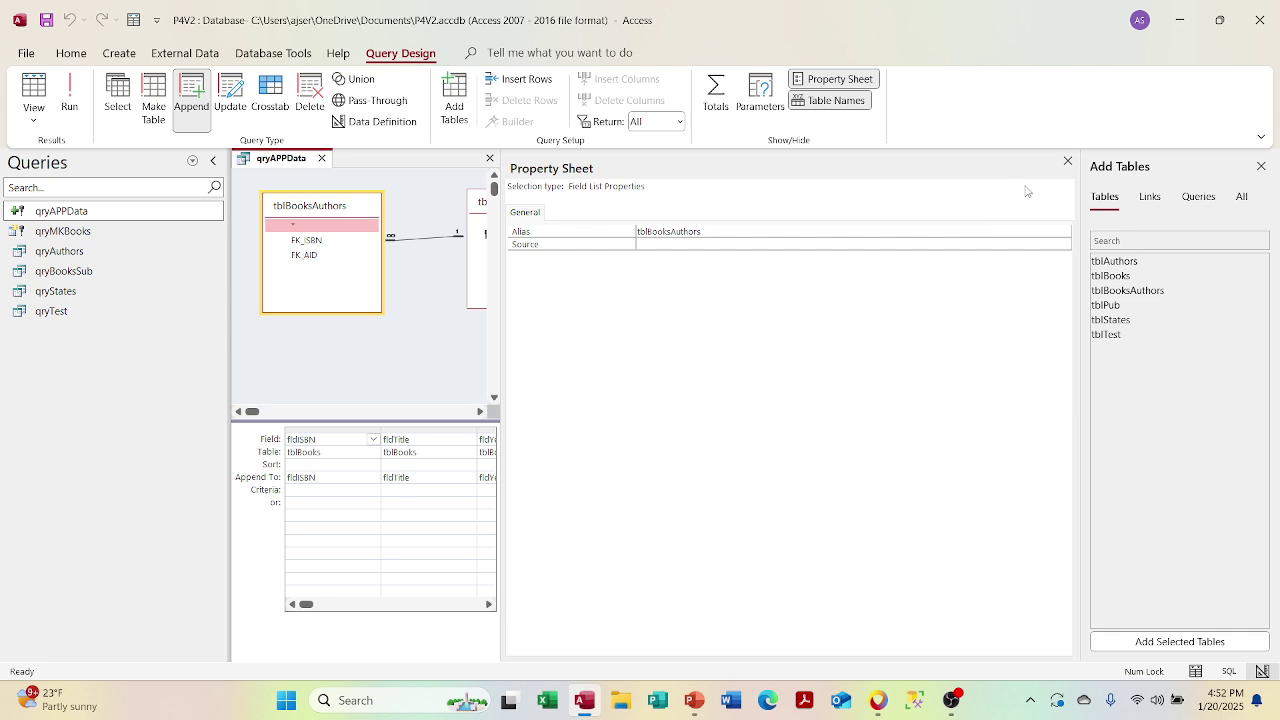
{"action": "left_click", "coordinate": [1068, 162]}
{"action": "right_click", "coordinate": [895, 244]}
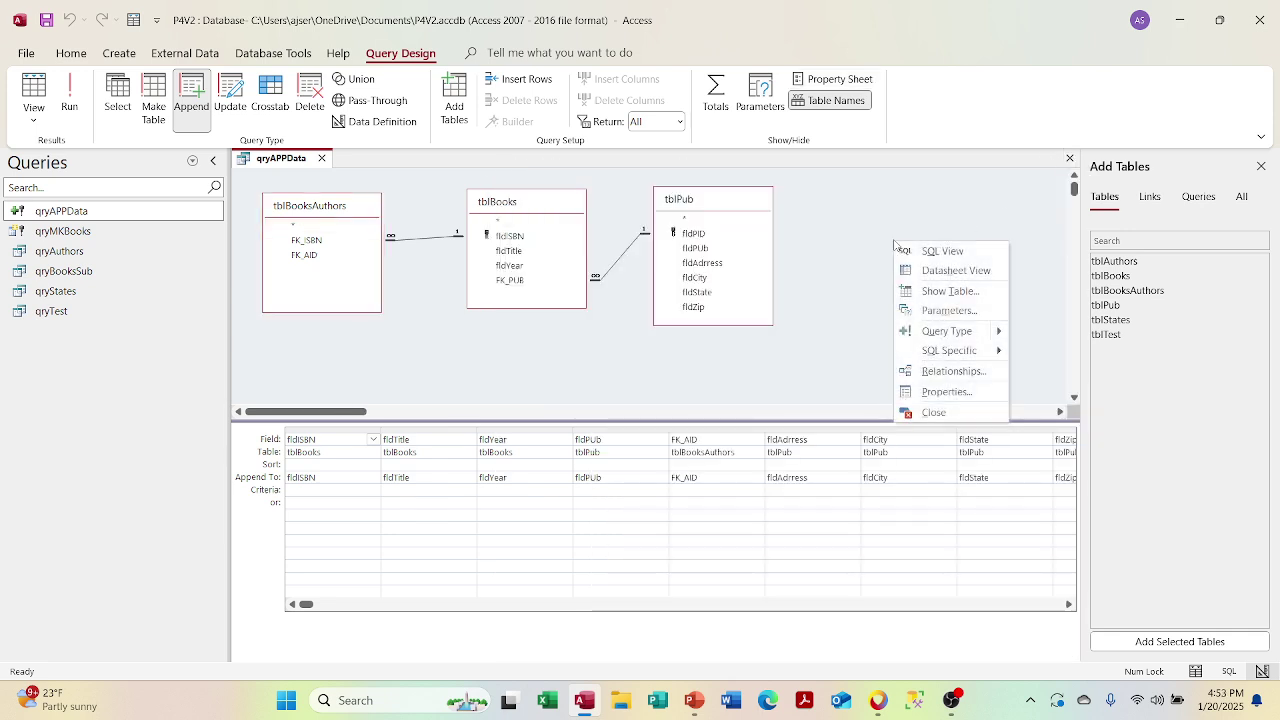
{"action": "left_click", "coordinate": [907, 371]}
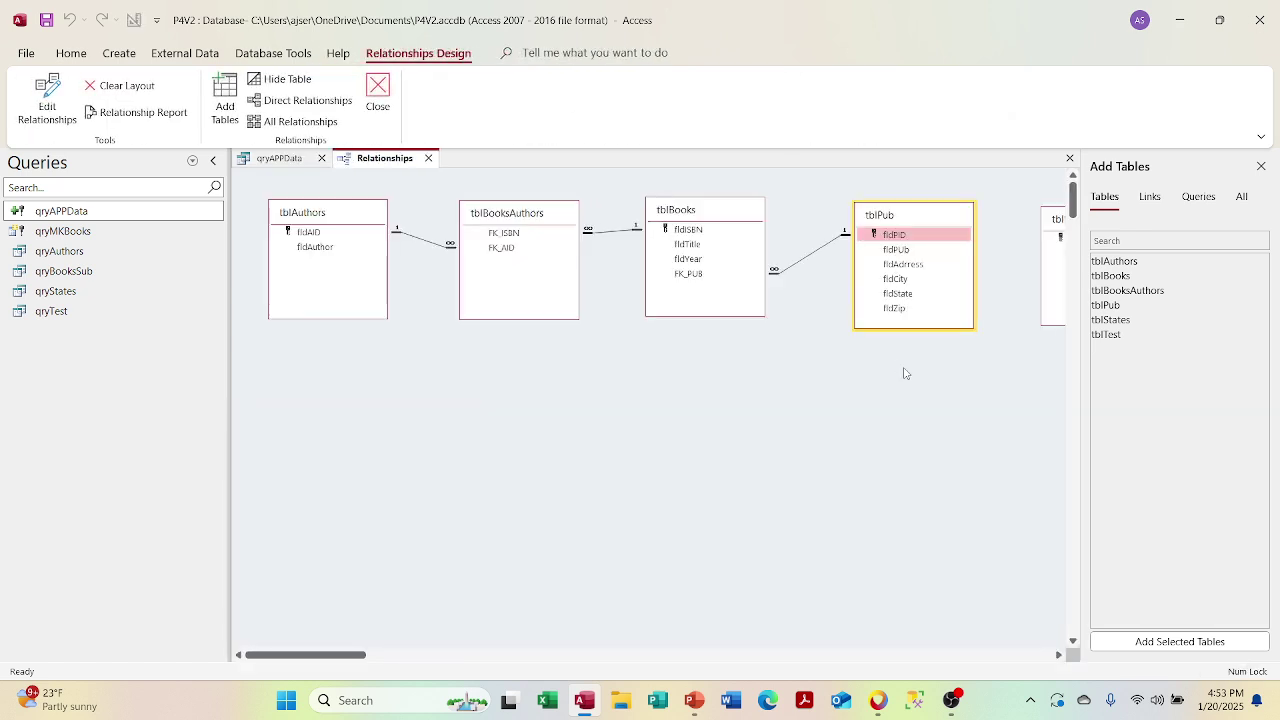
{"action": "left_click", "coordinate": [428, 158]}
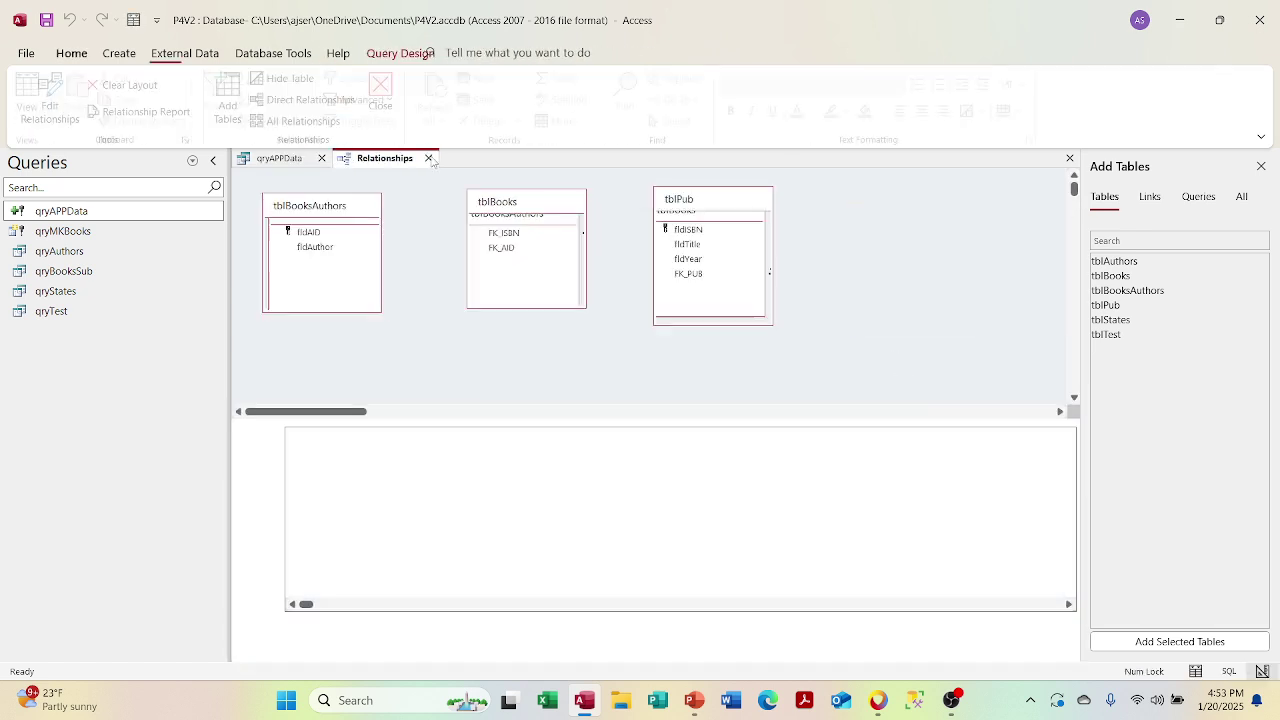
Step: Show the queries that can be added as sources to qryAPPData, and close the Add Tables pane
{"action": "right_click", "coordinate": [868, 253]}
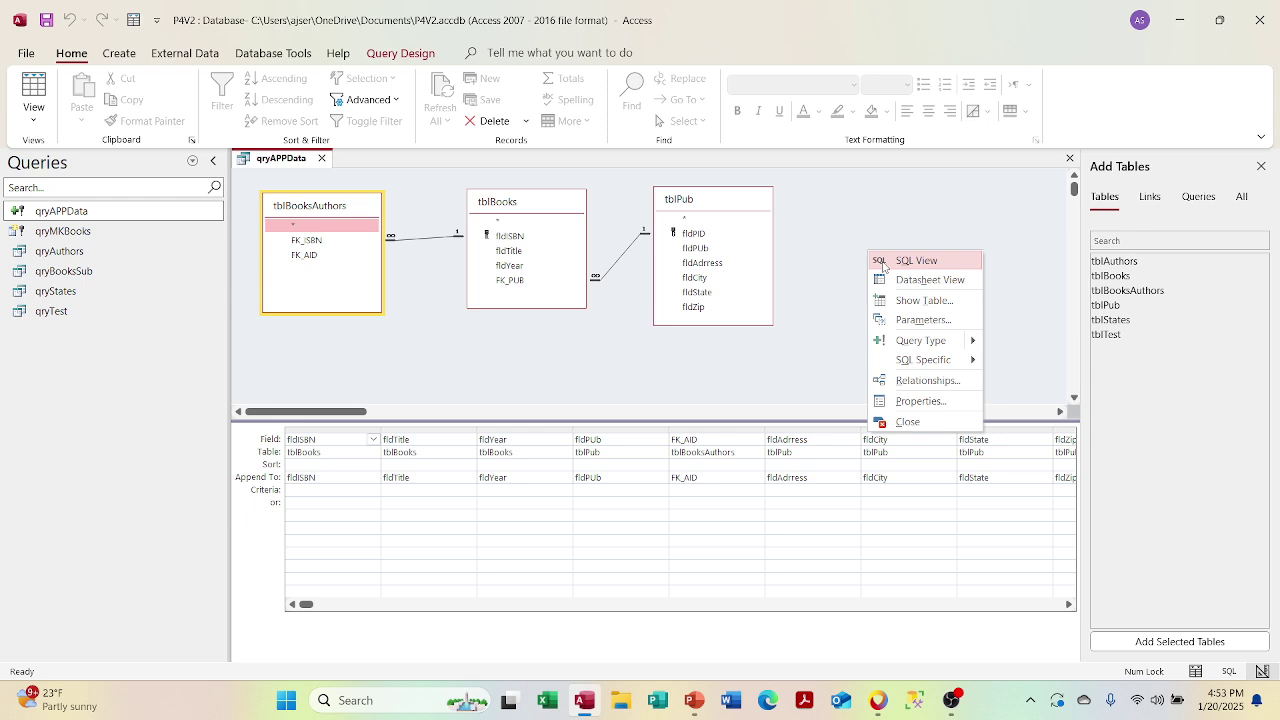
{"action": "left_click", "coordinate": [919, 301]}
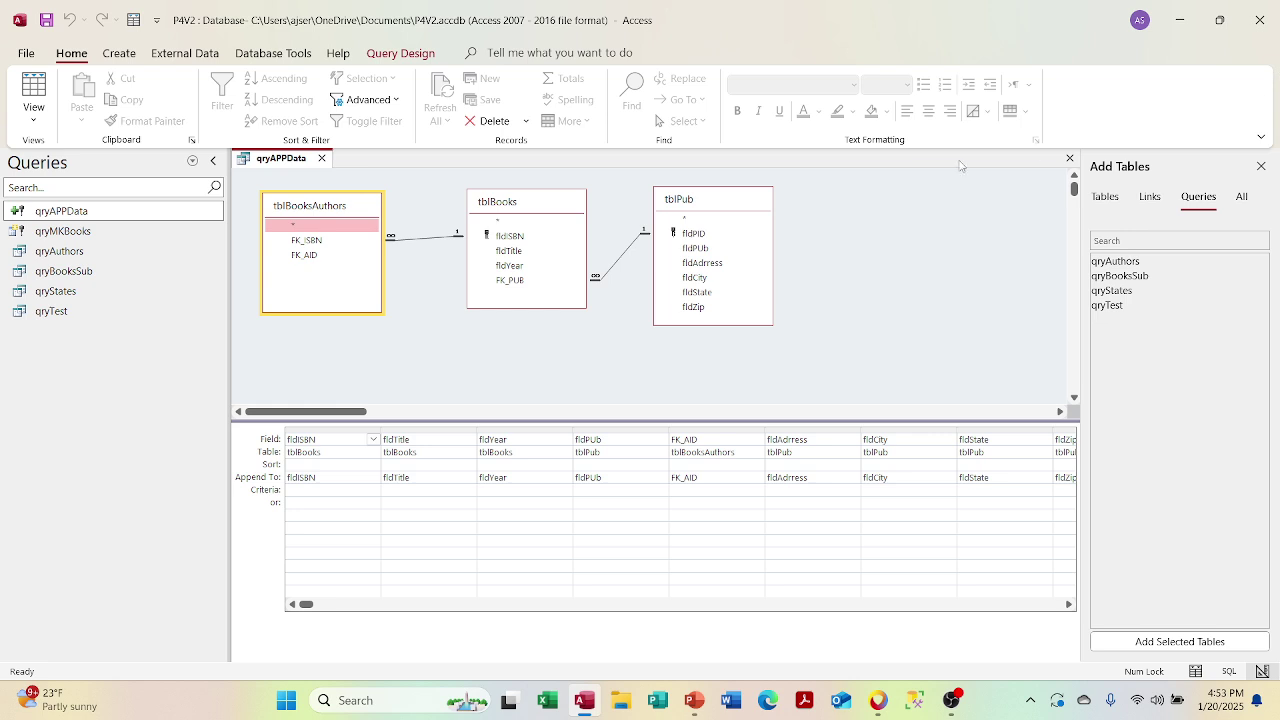
{"action": "left_click", "coordinate": [1260, 166]}
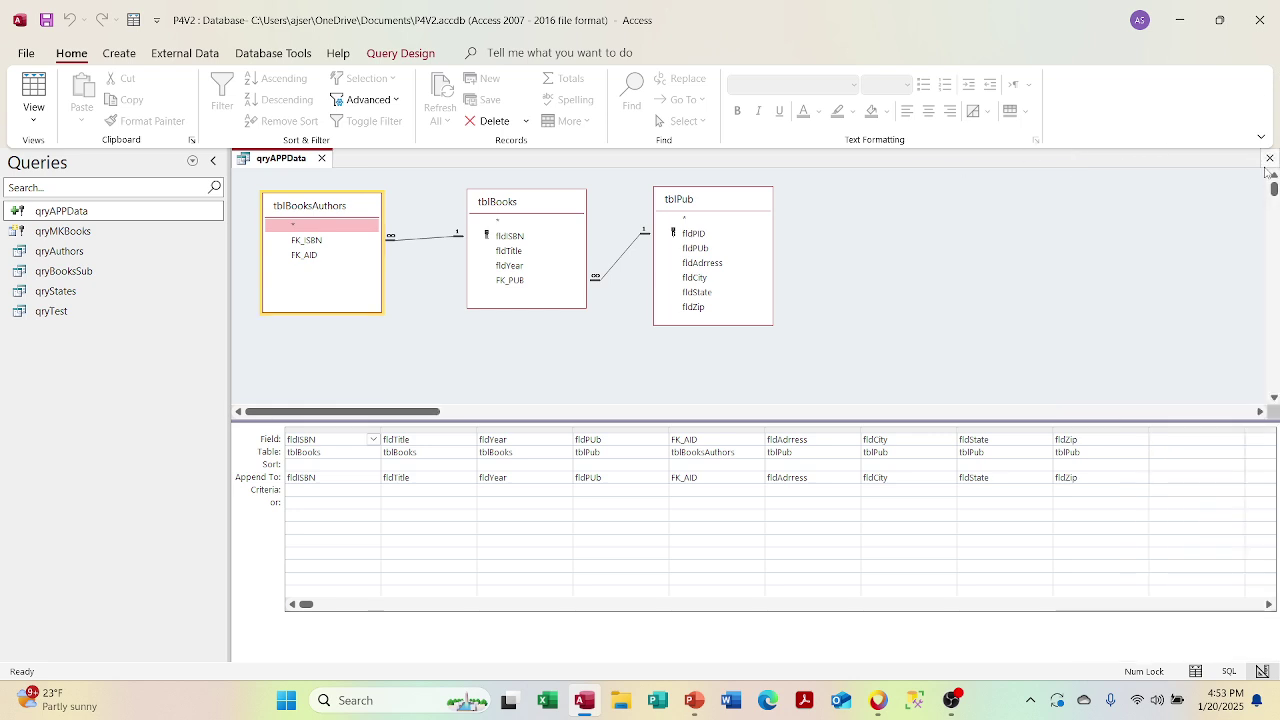
{"action": "right_click", "coordinate": [971, 229]}
{"action": "left_click", "coordinate": [980, 292]}
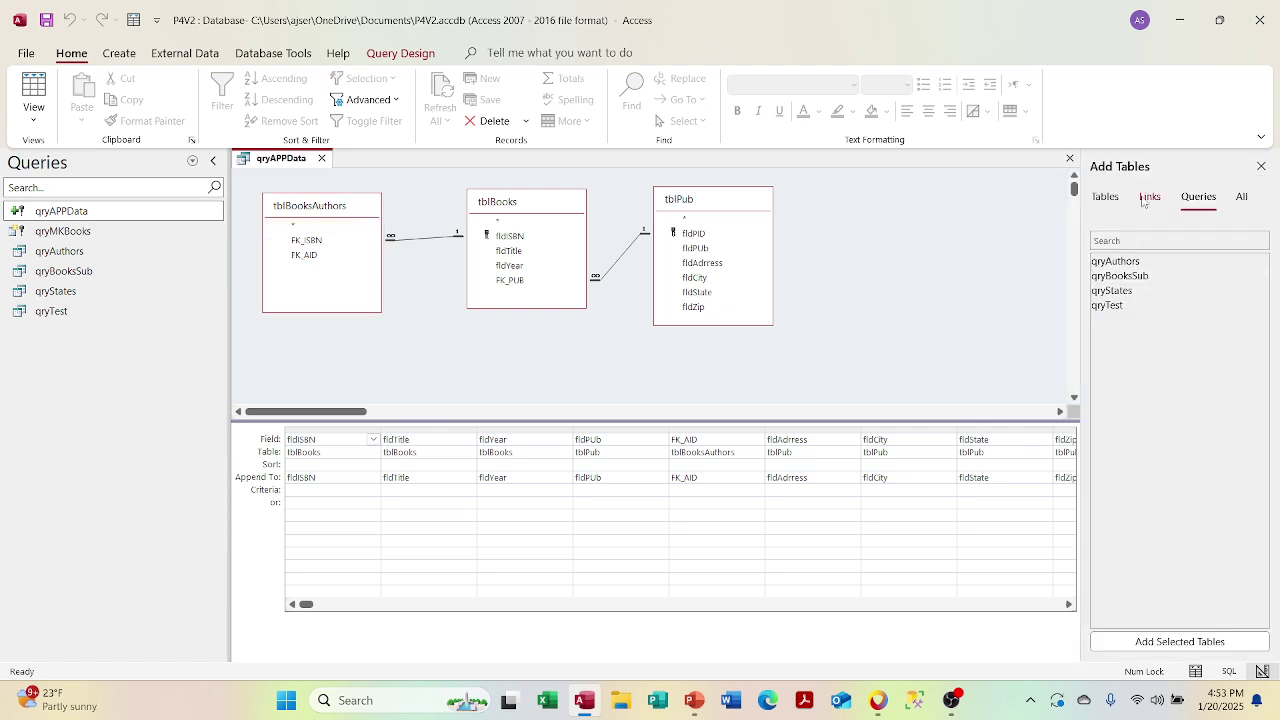
{"action": "left_click", "coordinate": [1261, 167]}
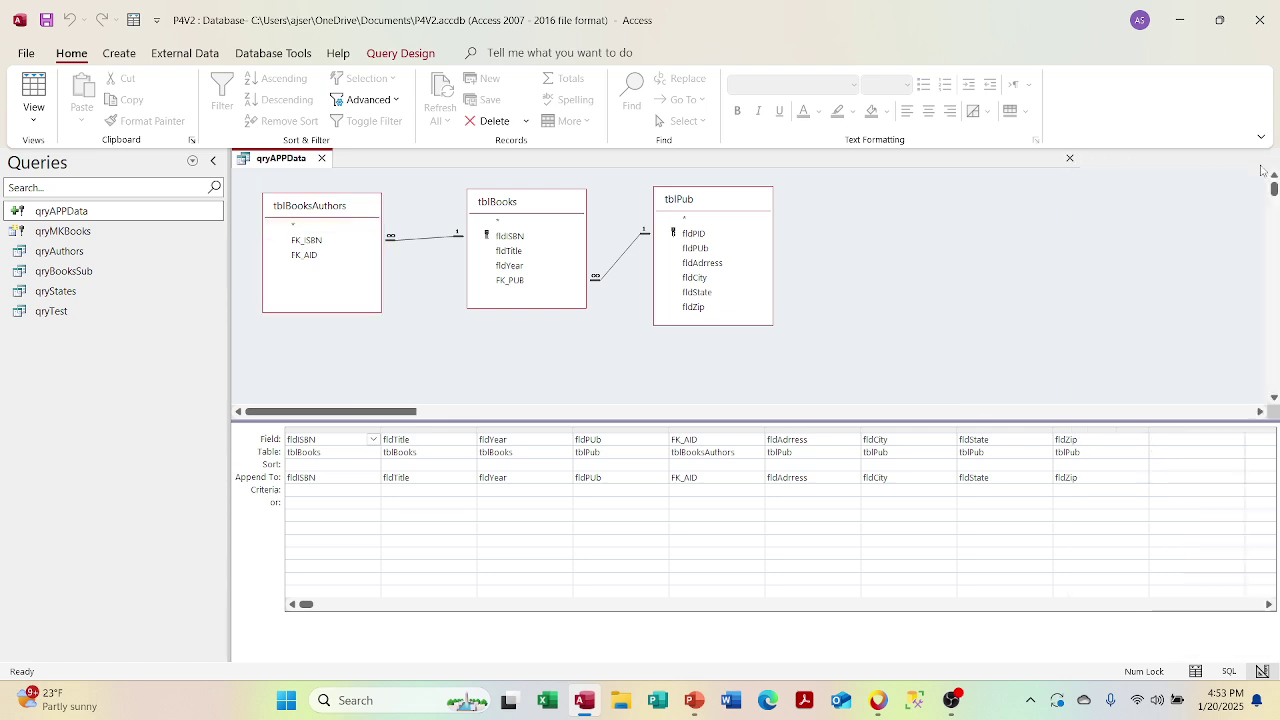
Step: Check the query parameters of qryAPPData without adding any, and close the query
{"action": "right_click", "coordinate": [866, 279]}
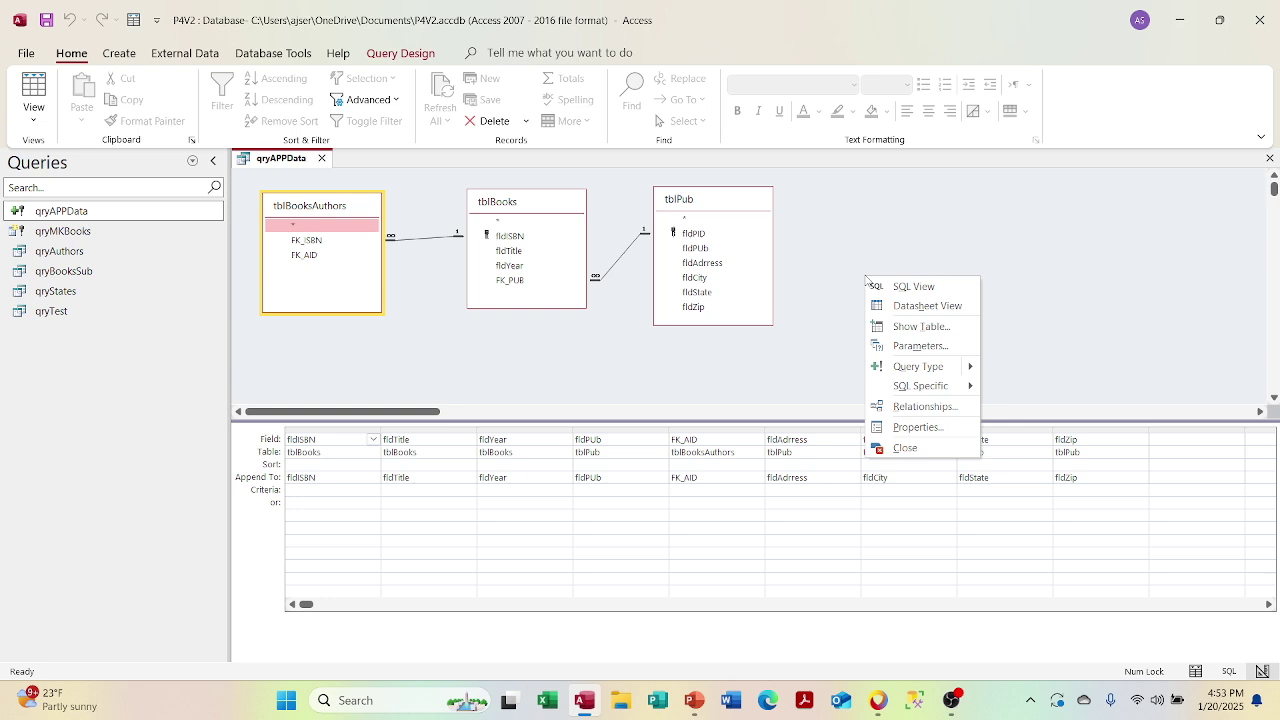
{"action": "left_click", "coordinate": [883, 346]}
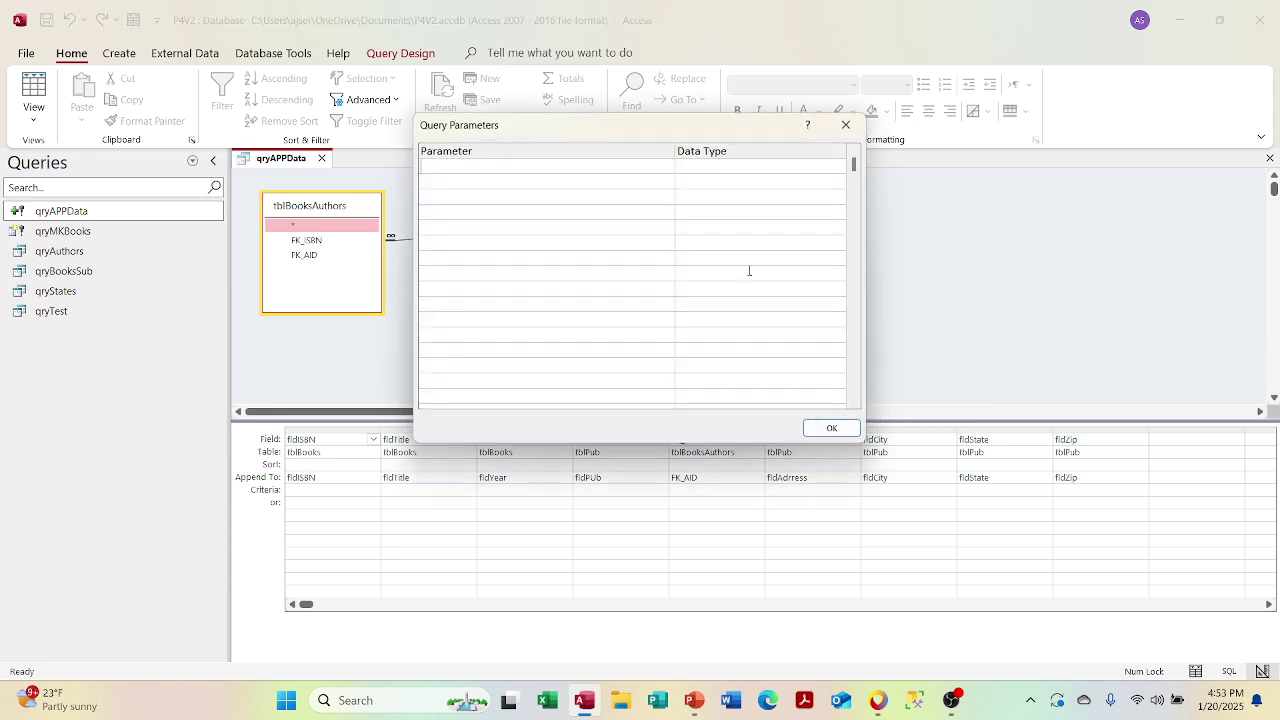
{"action": "left_click", "coordinate": [846, 125]}
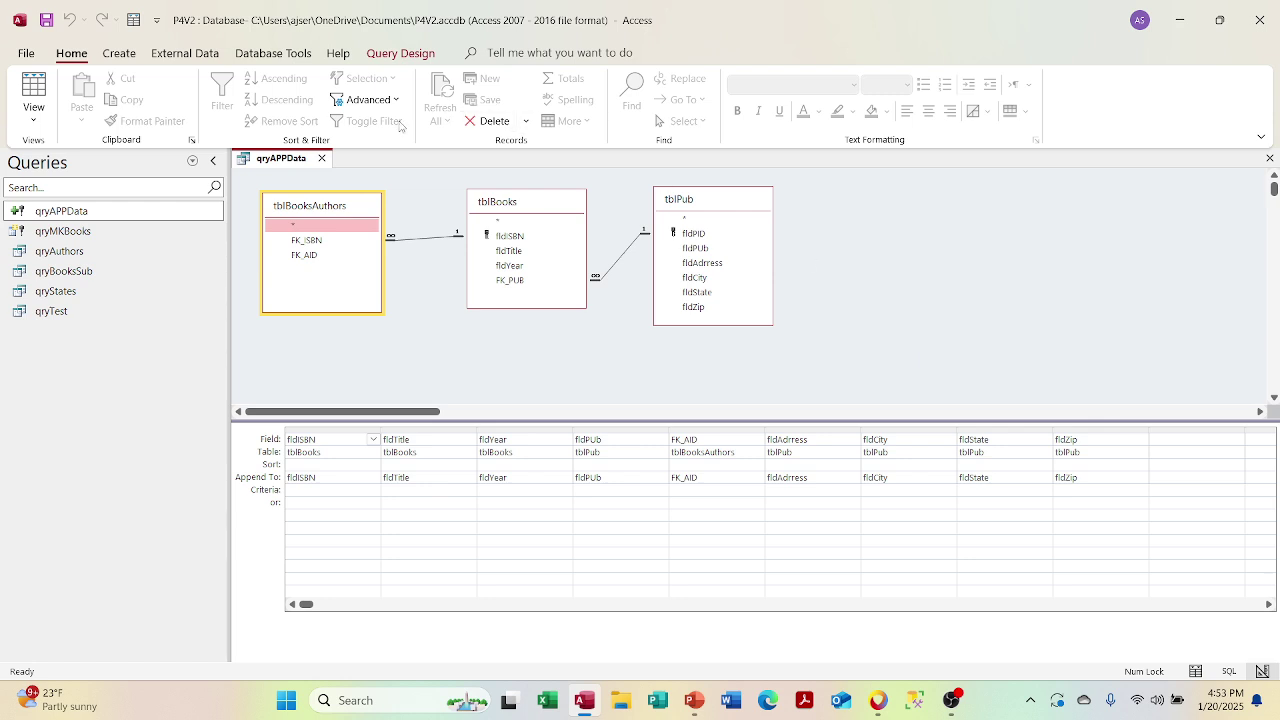
{"action": "left_click", "coordinate": [322, 158]}
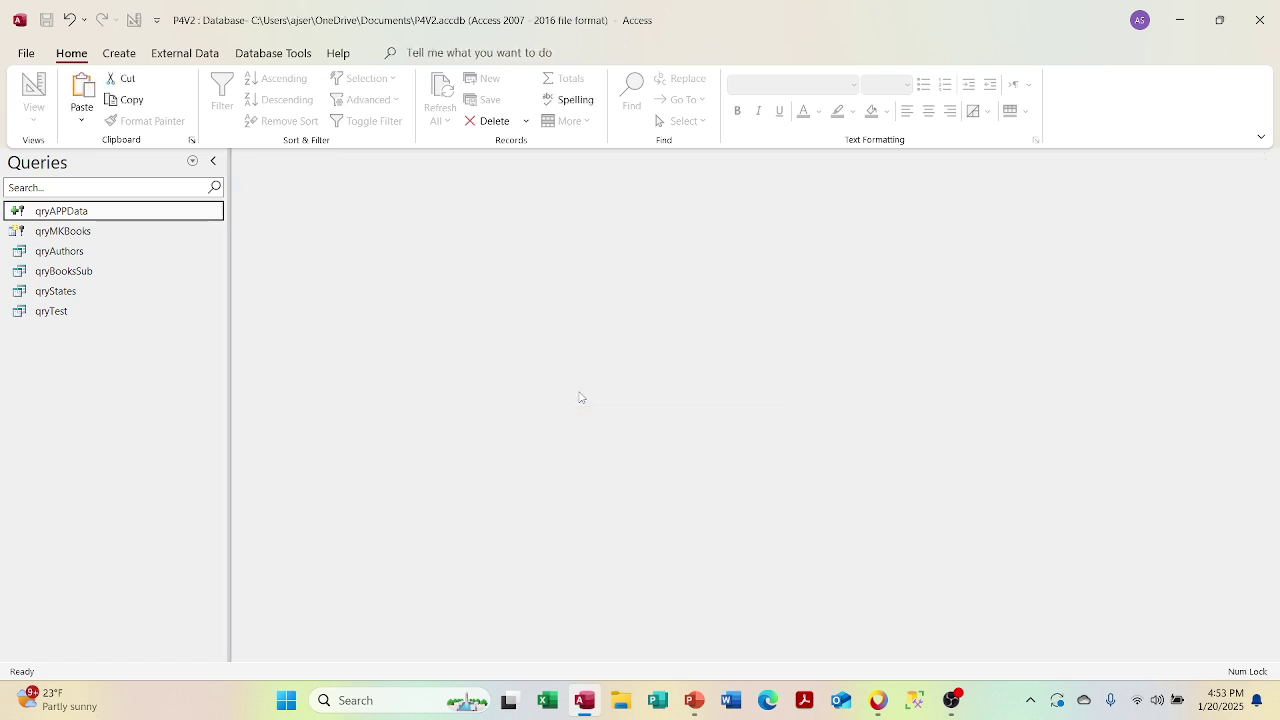
{"action": "left_click", "coordinate": [576, 394]}
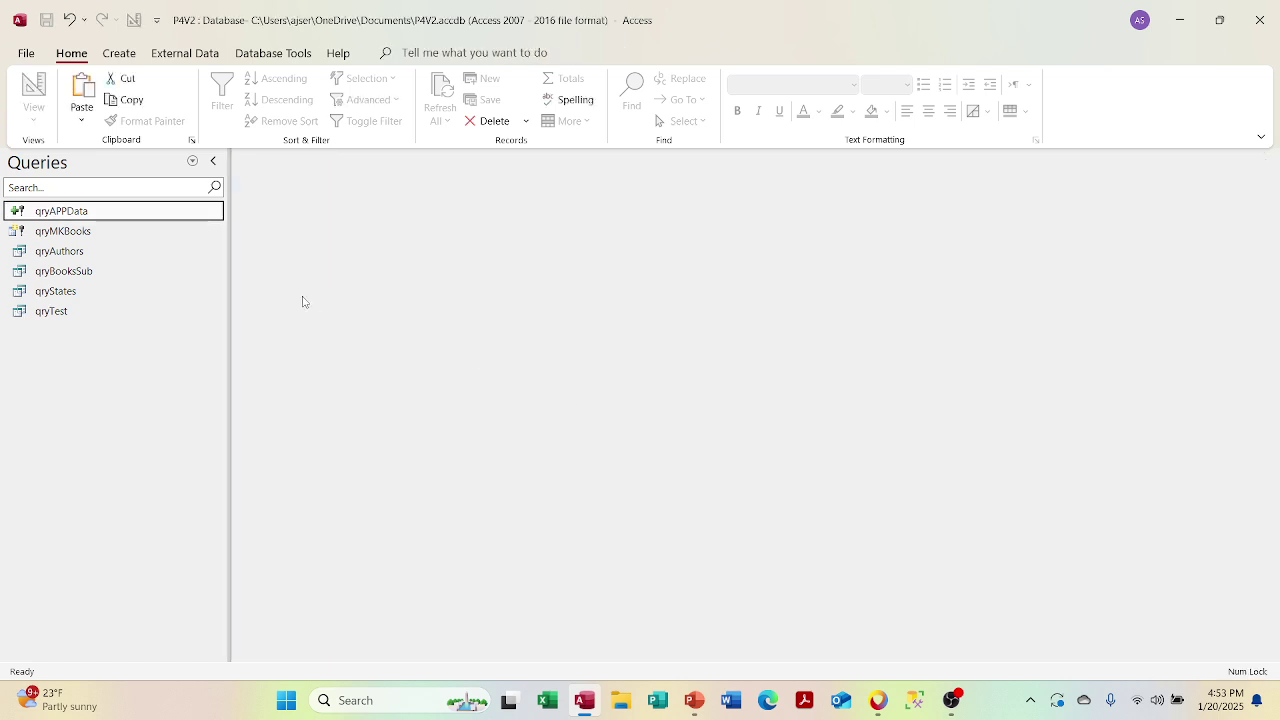
Step: Start running the append query qryAPPData, decline the data modification, and reopen the query in Design View
{"action": "double_click", "coordinate": [157, 215]}
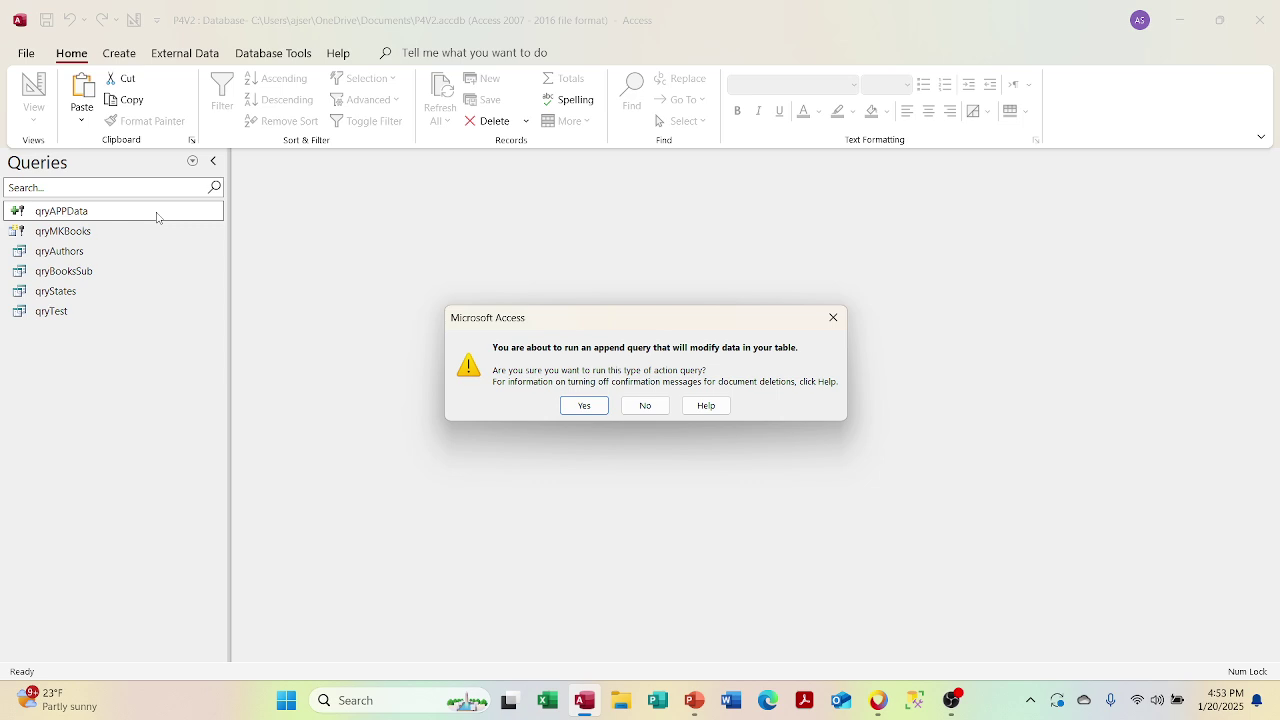
{"action": "left_click", "coordinate": [658, 403]}
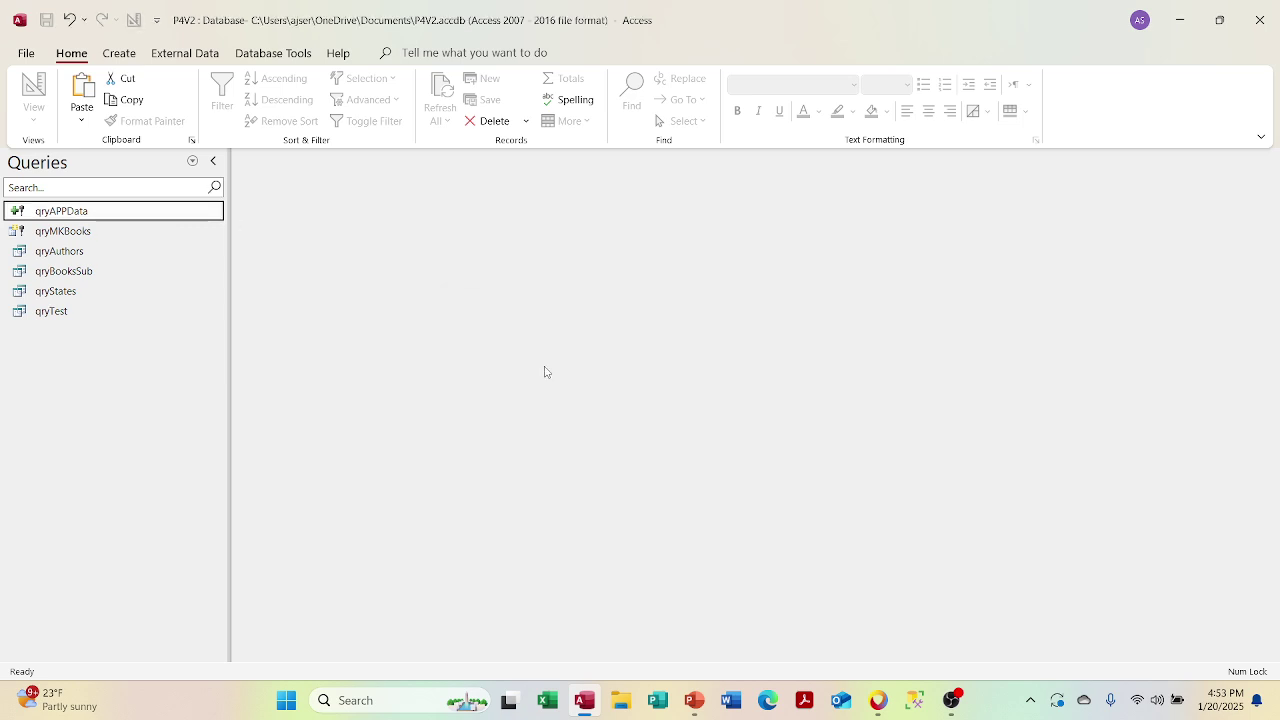
{"action": "right_click", "coordinate": [157, 217]}
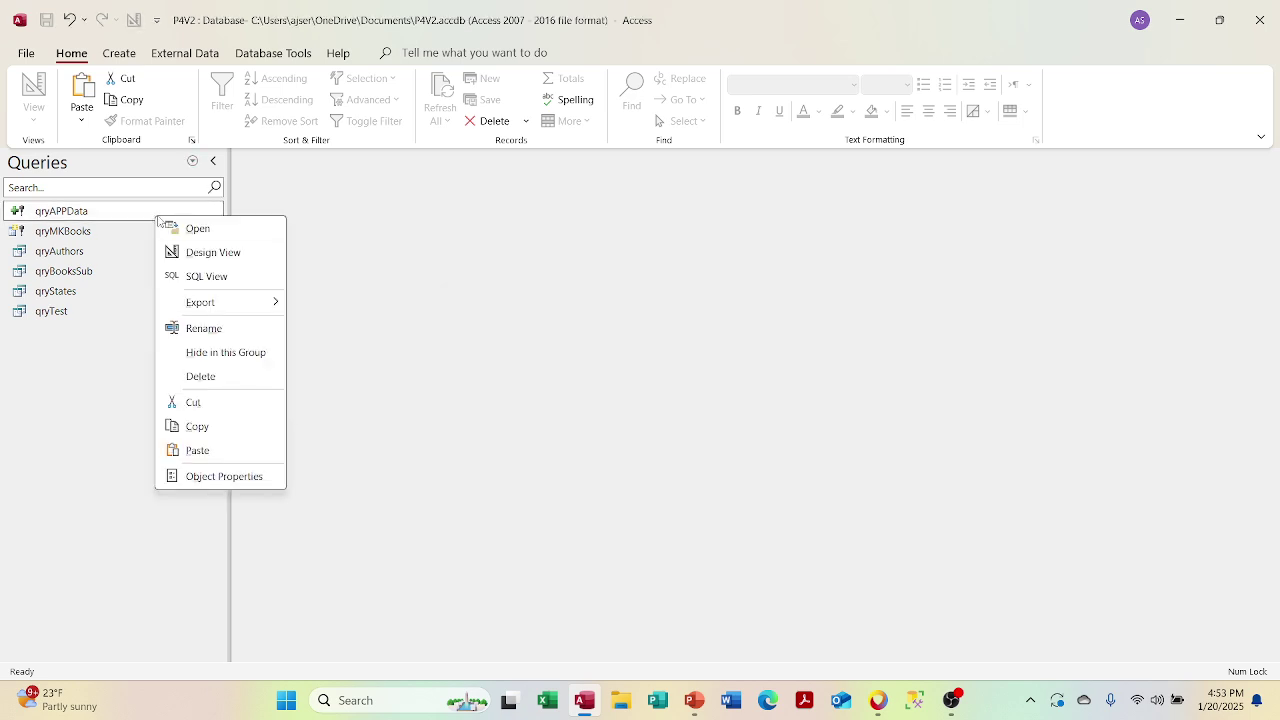
{"action": "left_click", "coordinate": [199, 250]}
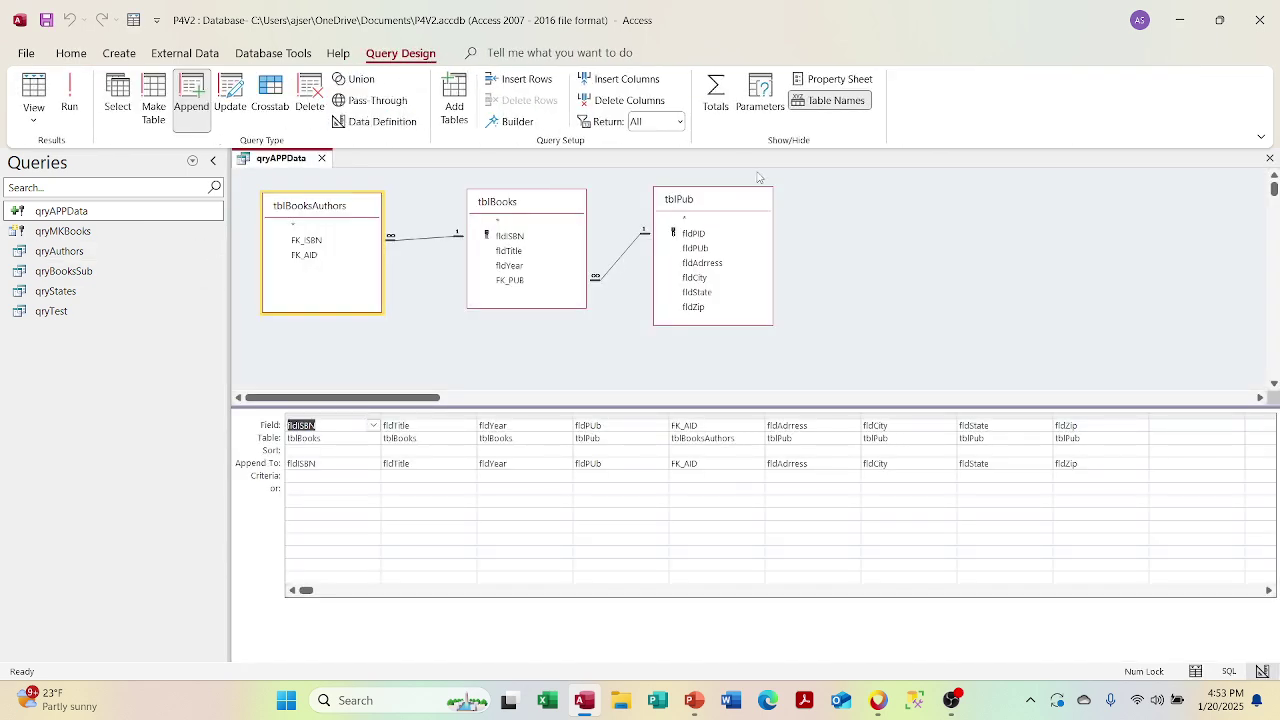
Step: Close the design of qryAPPData and run the append query, accepting the addition of its rows
{"action": "left_click", "coordinate": [321, 158]}
{"action": "double_click", "coordinate": [151, 216]}
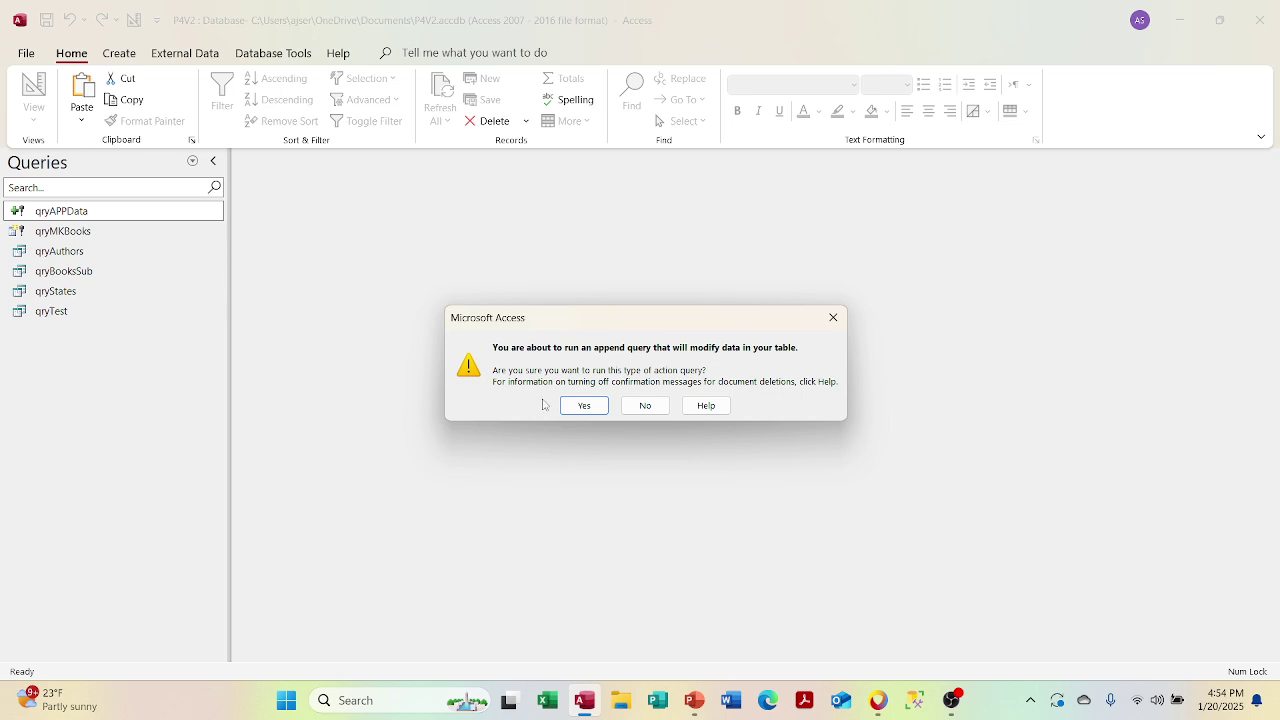
{"action": "left_click", "coordinate": [582, 405]}
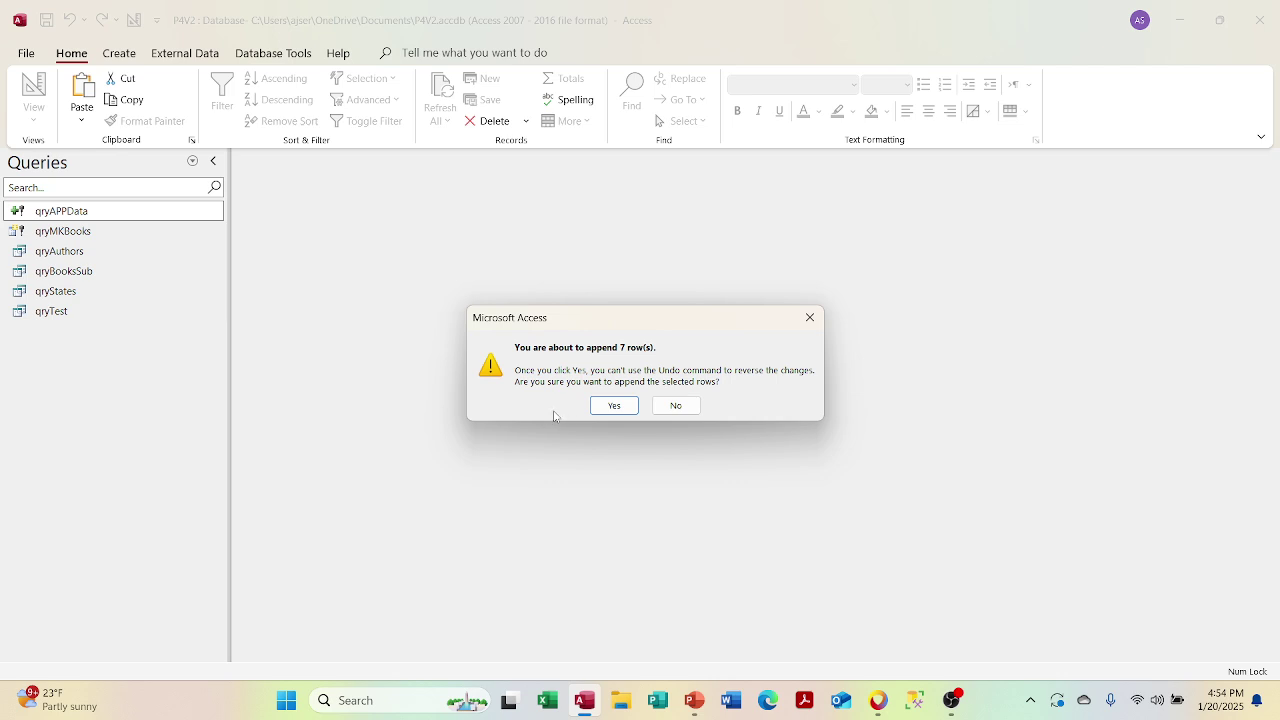
{"action": "left_click", "coordinate": [613, 409]}
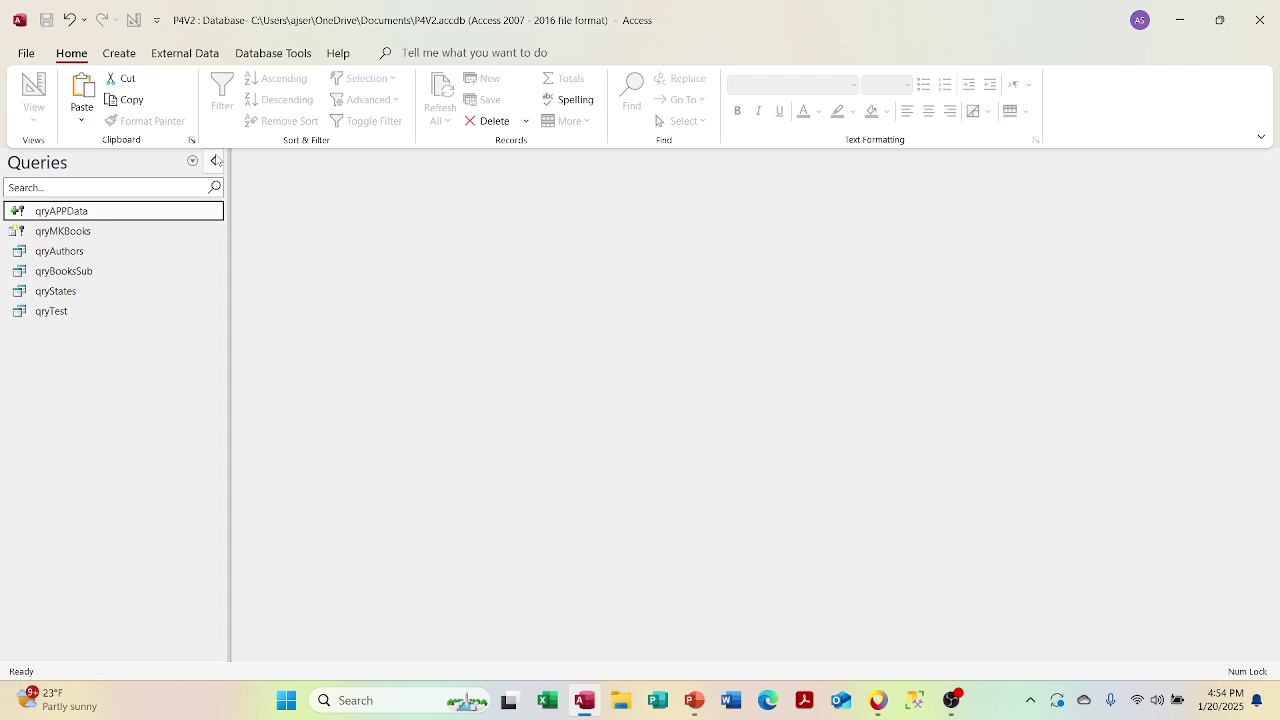
Step: Open tblTest from the list of tables, examine its records and field design, and close it
{"action": "left_click", "coordinate": [192, 161]}
{"action": "left_click", "coordinate": [117, 326]}
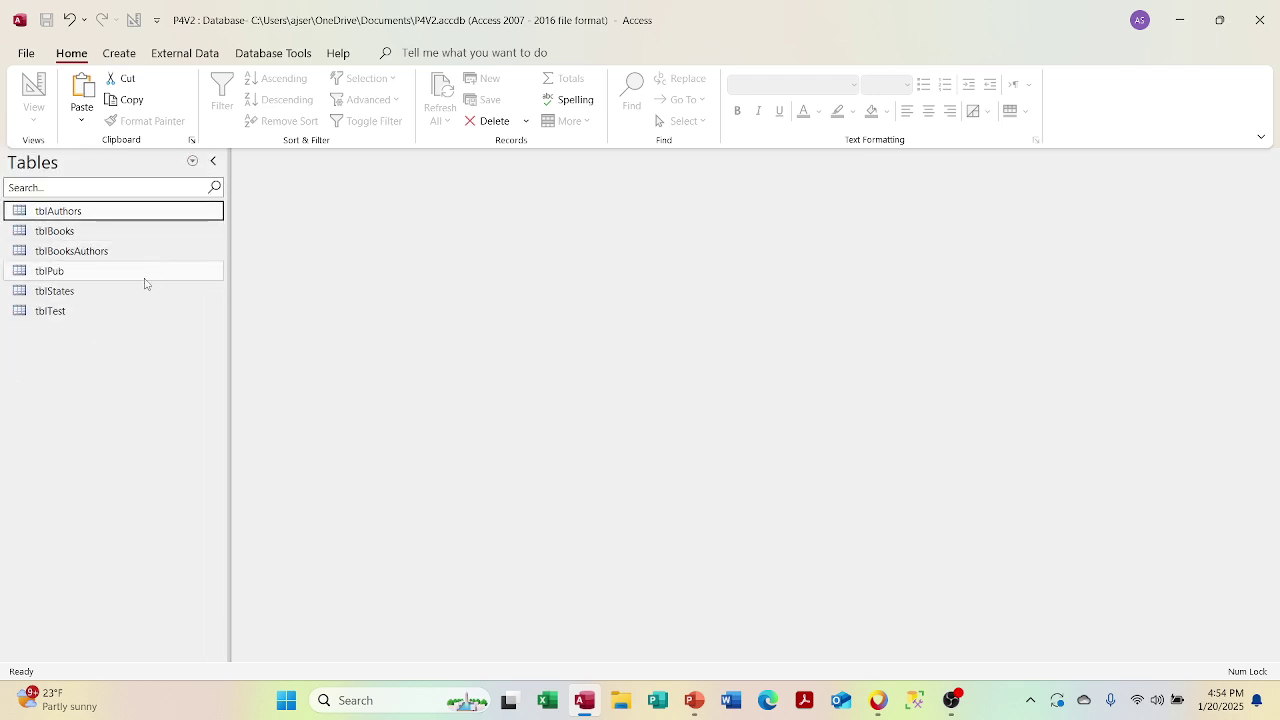
{"action": "double_click", "coordinate": [128, 313]}
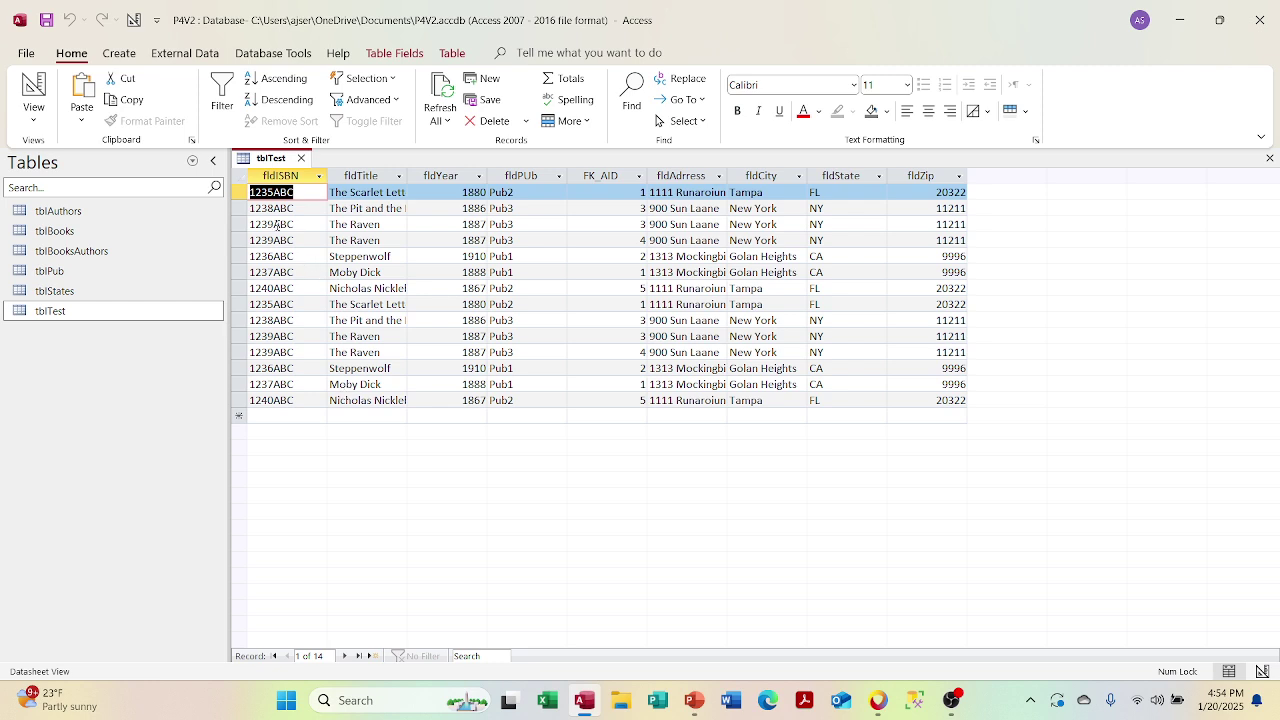
{"action": "right_click", "coordinate": [256, 165]}
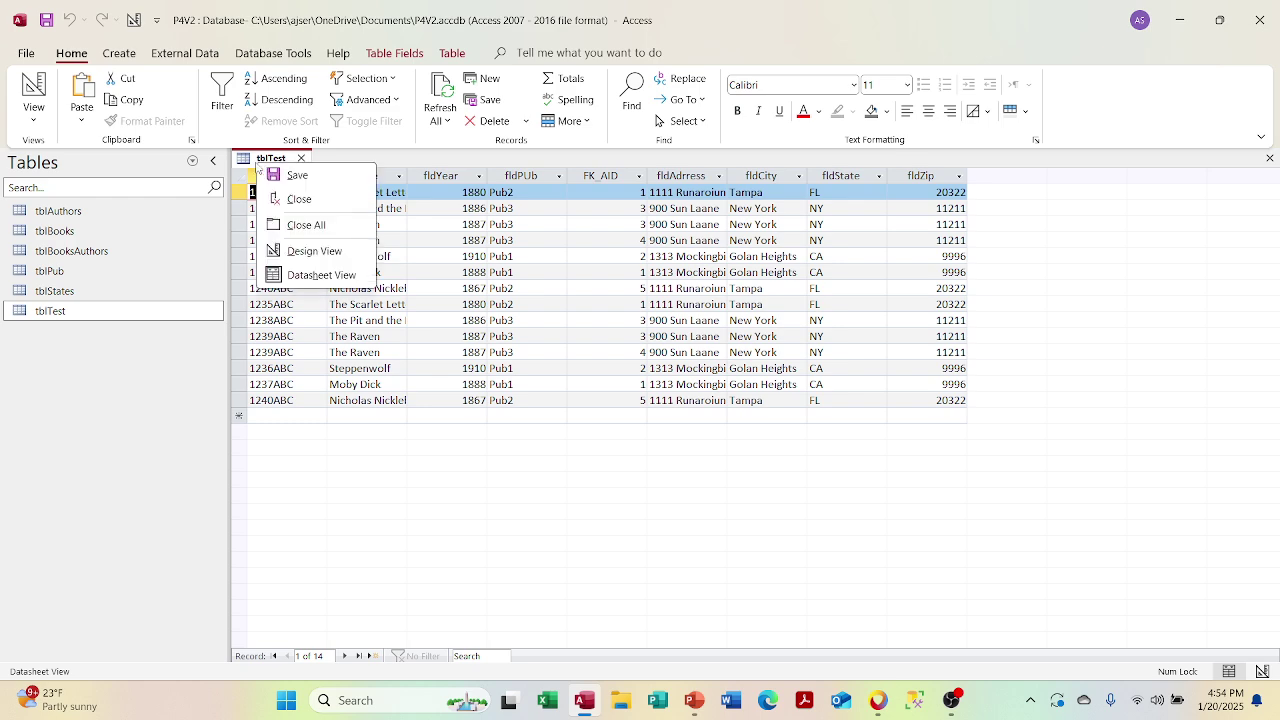
{"action": "left_click", "coordinate": [308, 252]}
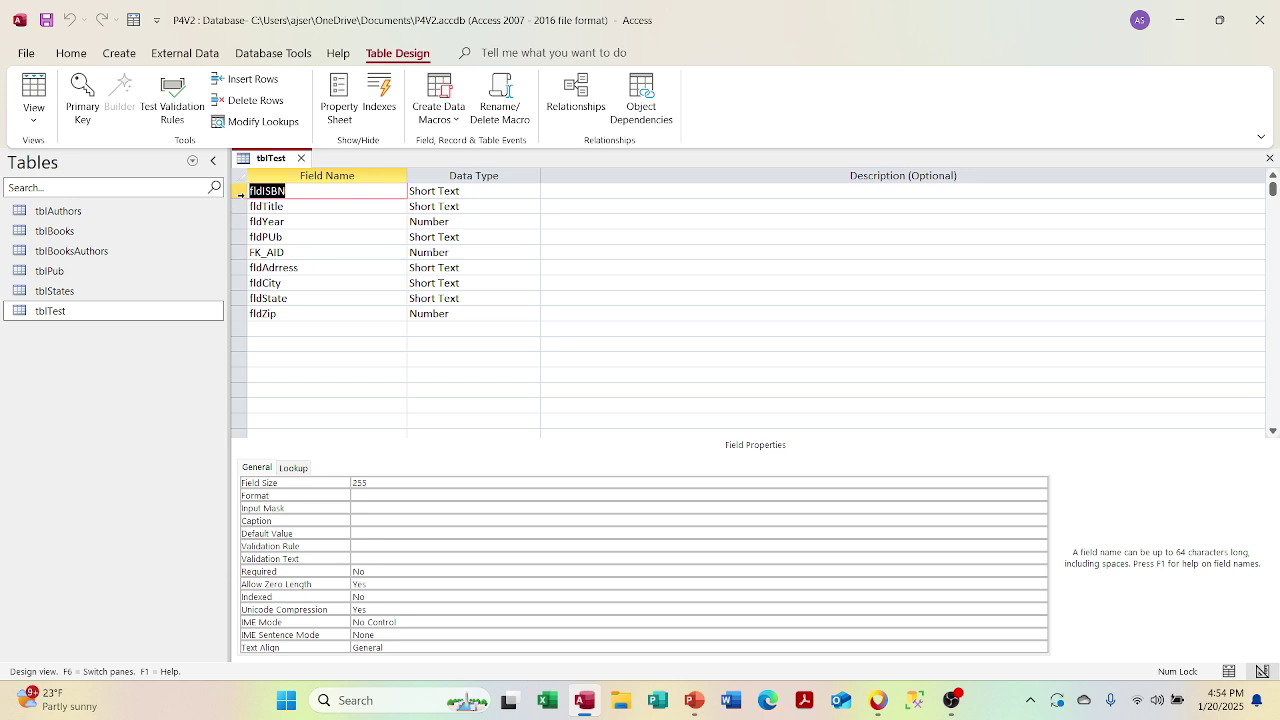
{"action": "left_click", "coordinate": [301, 158]}
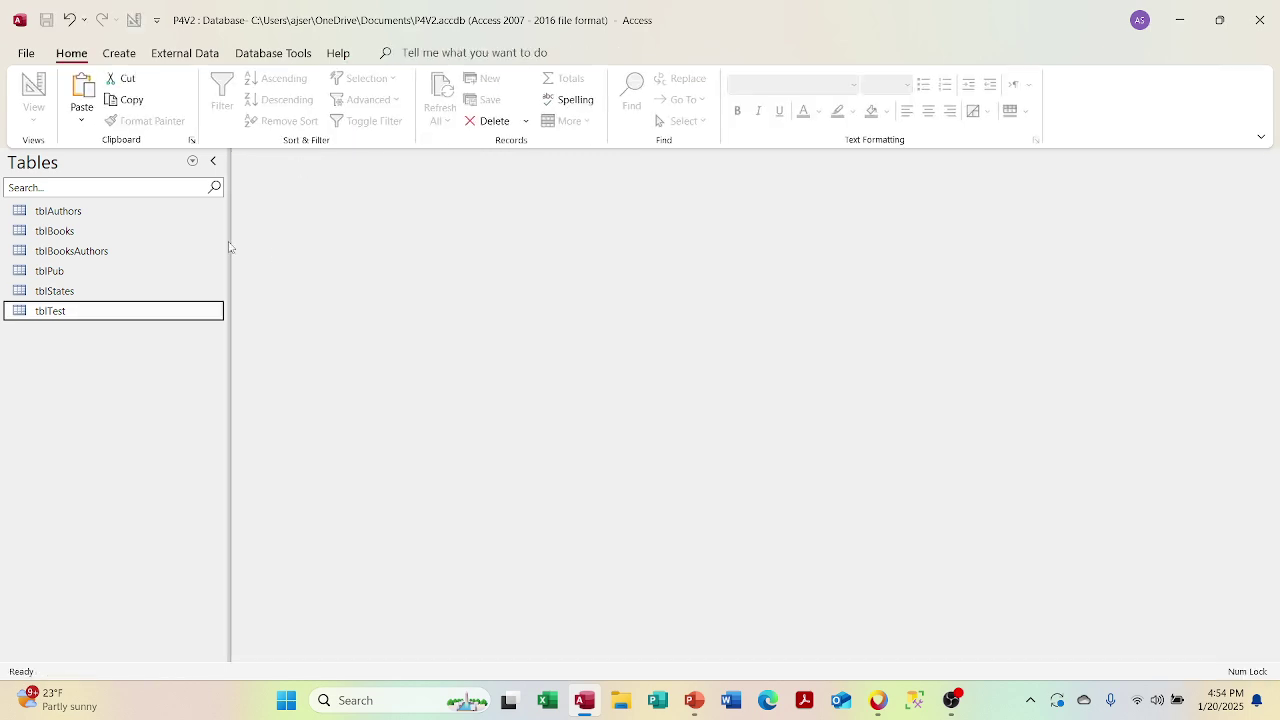
Step: Reopen tblTest and delete its last seven records, the duplicate set from 1235ABC to 1240ABC
{"action": "double_click", "coordinate": [126, 311]}
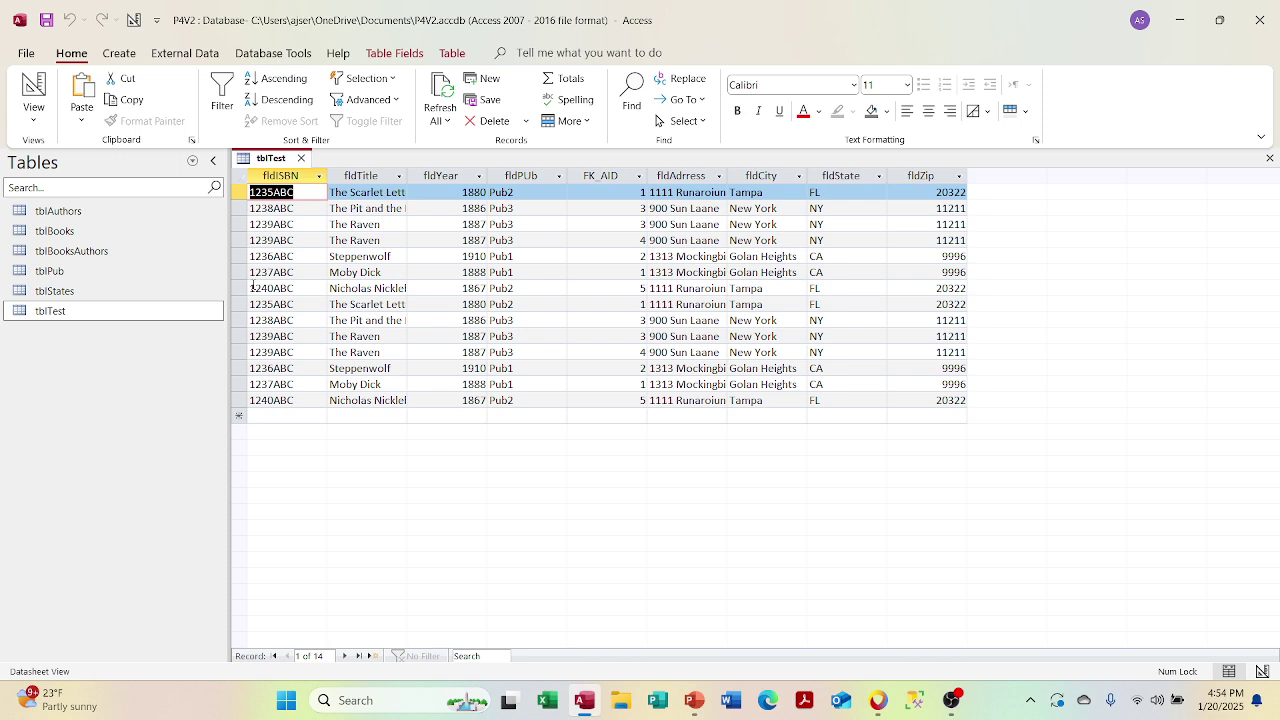
{"action": "left_click", "coordinate": [240, 400]}
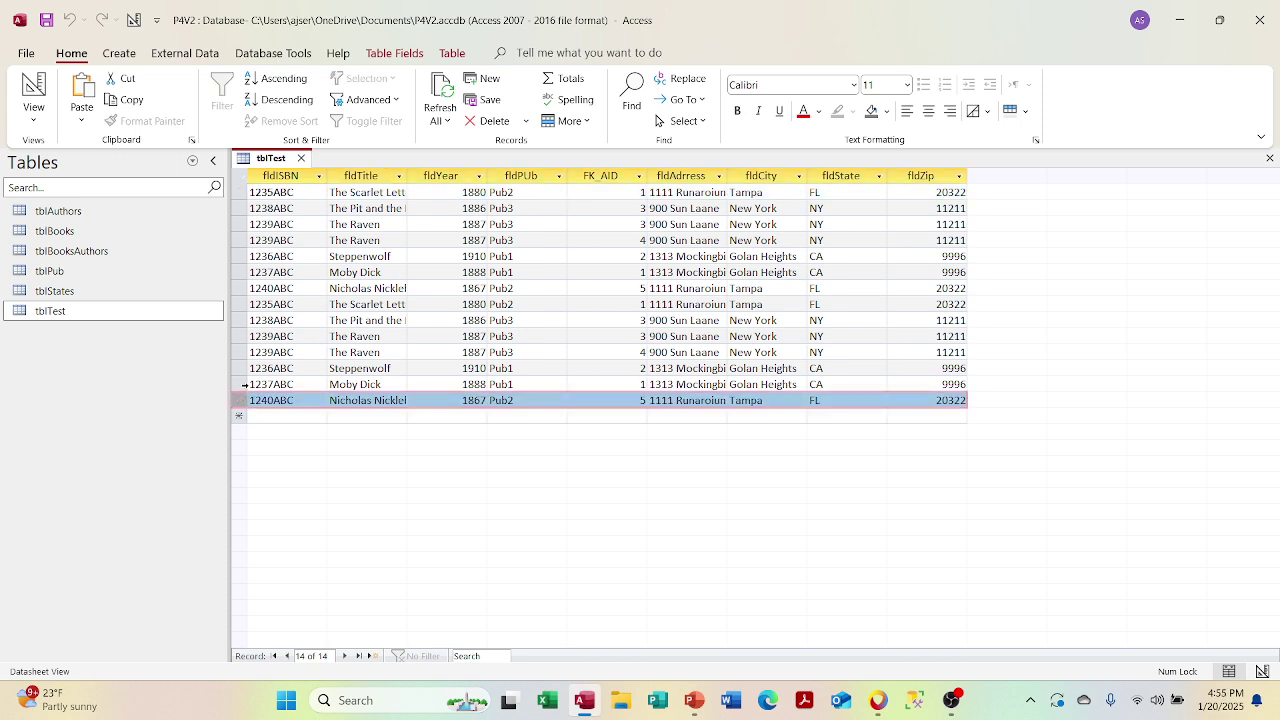
{"action": "key", "text": "shift+Up"}
{"action": "key", "text": "shift+Up"}
{"action": "key", "text": "shift+Up"}
{"action": "key", "text": "shift+Up"}
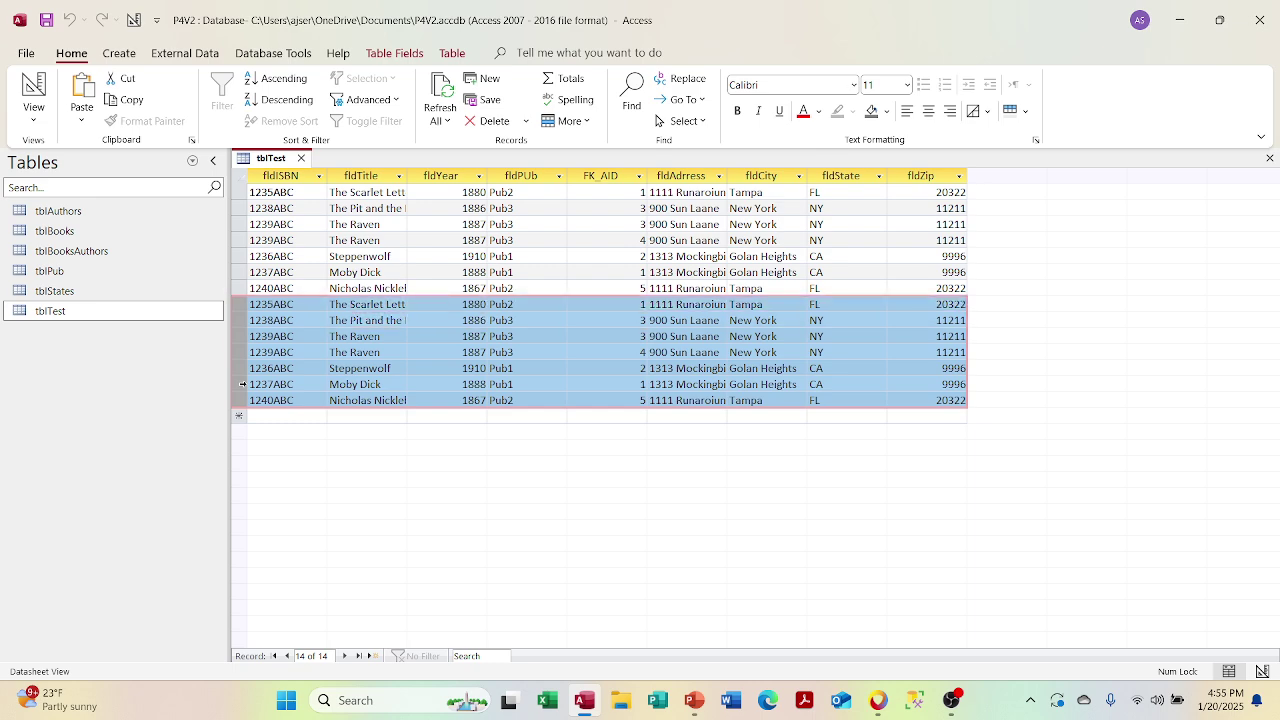
{"action": "key", "text": "Delete"}
{"action": "key", "text": "Return"}
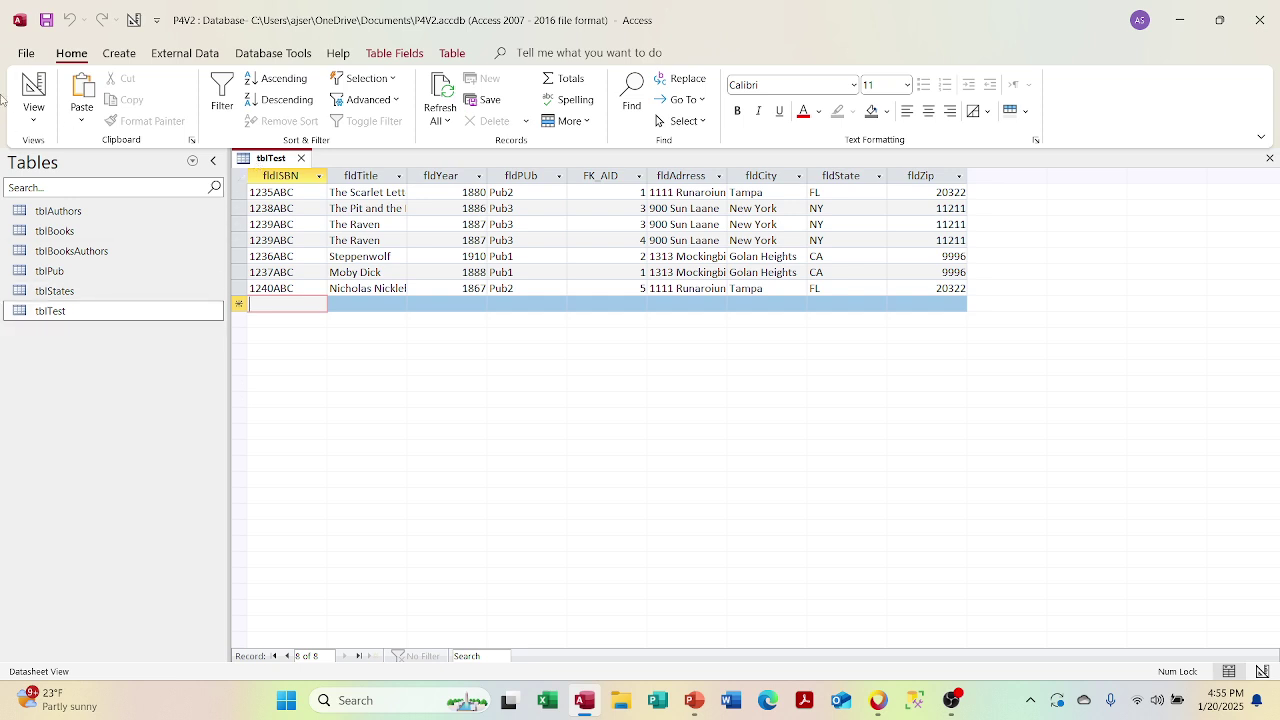
Step: Try to make fldISBN the primary key in the design of tblTest and save the table
{"action": "left_click", "coordinate": [33, 117]}
{"action": "left_click", "coordinate": [115, 183]}
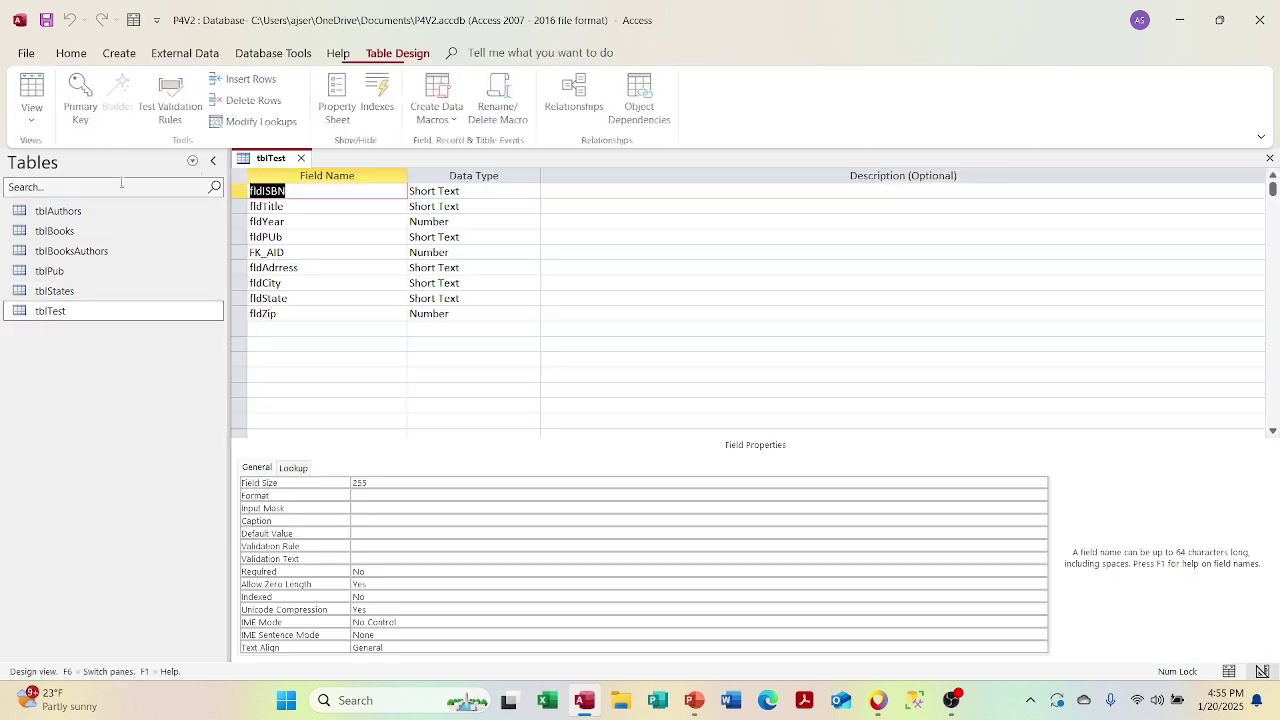
{"action": "left_click", "coordinate": [83, 100]}
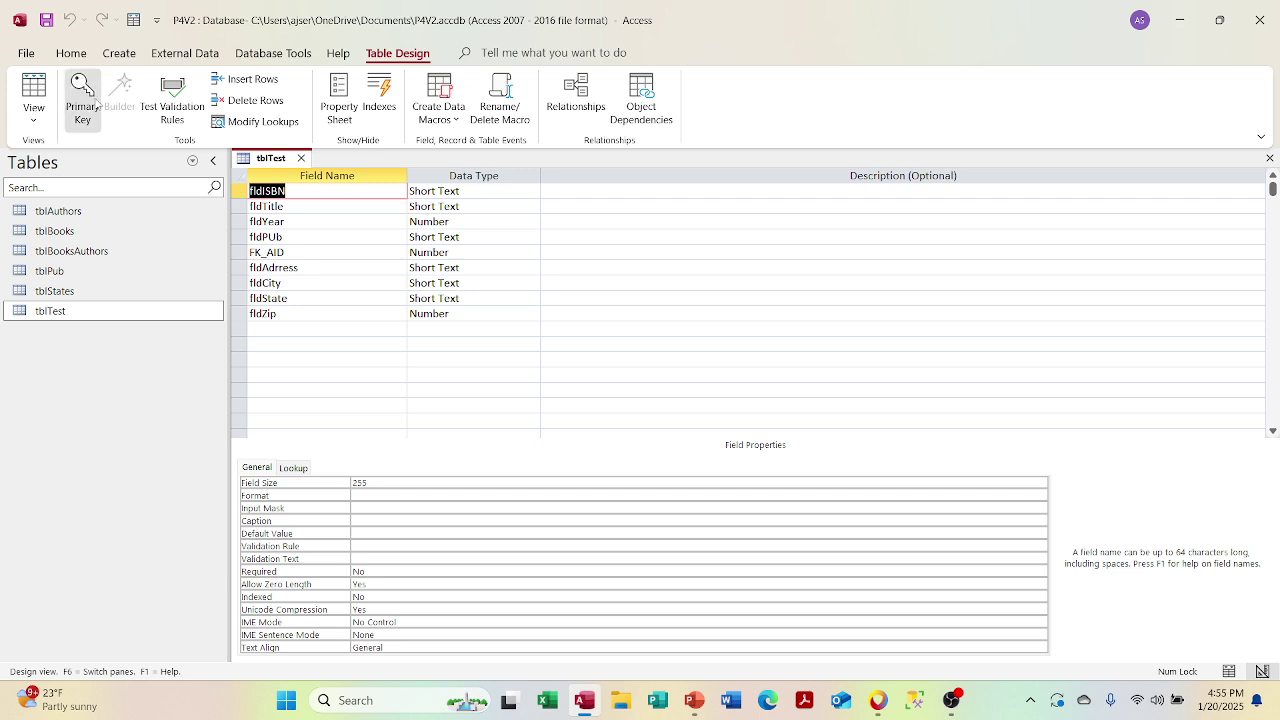
{"action": "left_click", "coordinate": [46, 19]}
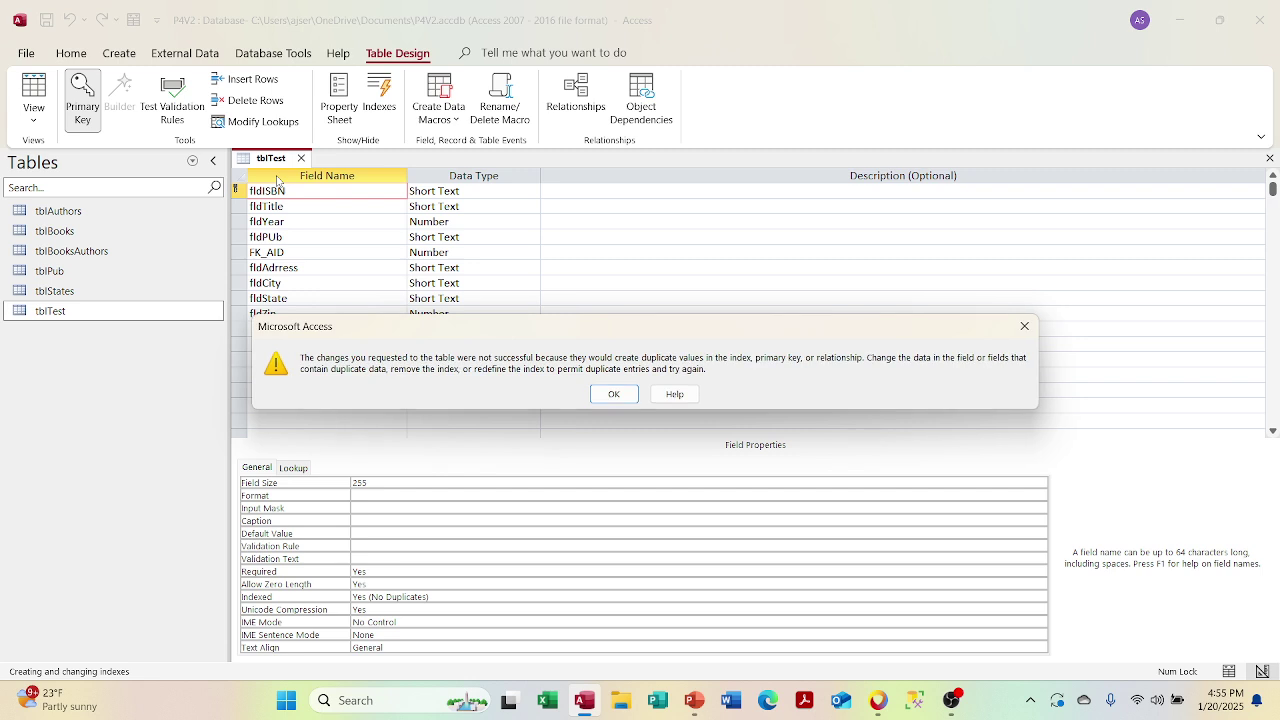
{"action": "left_click", "coordinate": [613, 394]}
{"action": "left_click", "coordinate": [643, 395]}
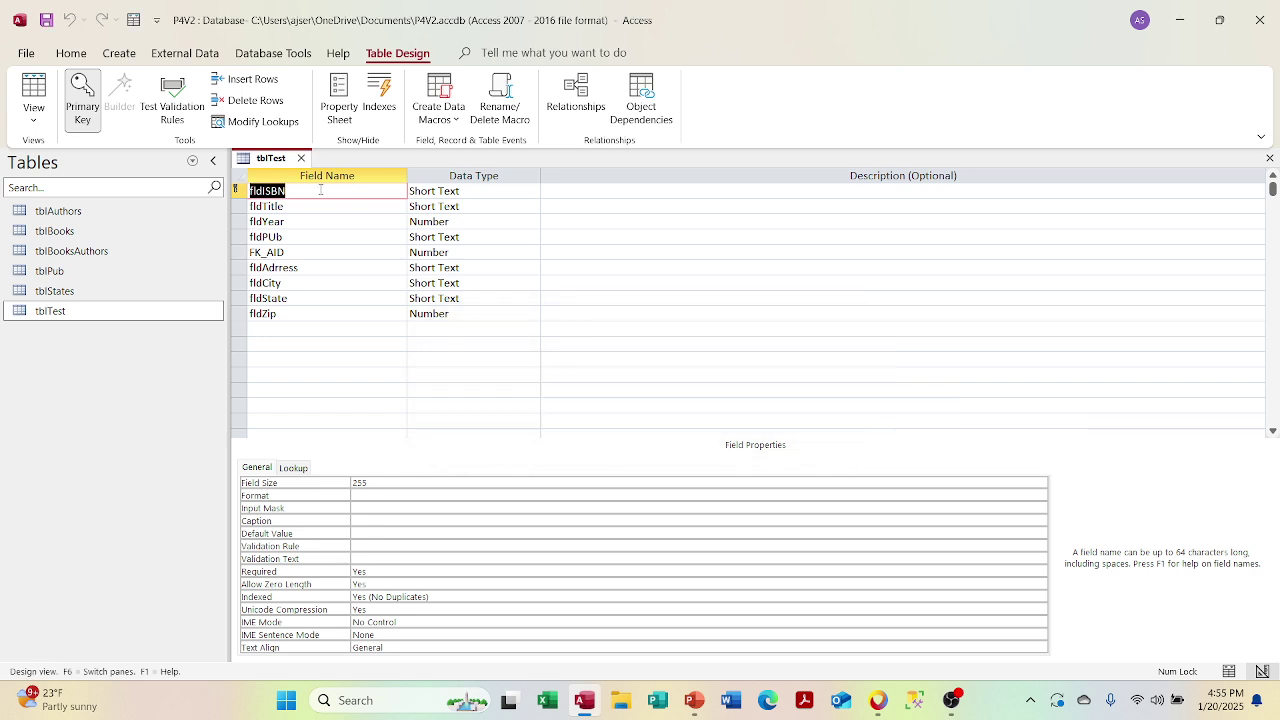
Step: Try to switch tblTest to Datasheet View while saving the new primary key
{"action": "left_click", "coordinate": [40, 125]}
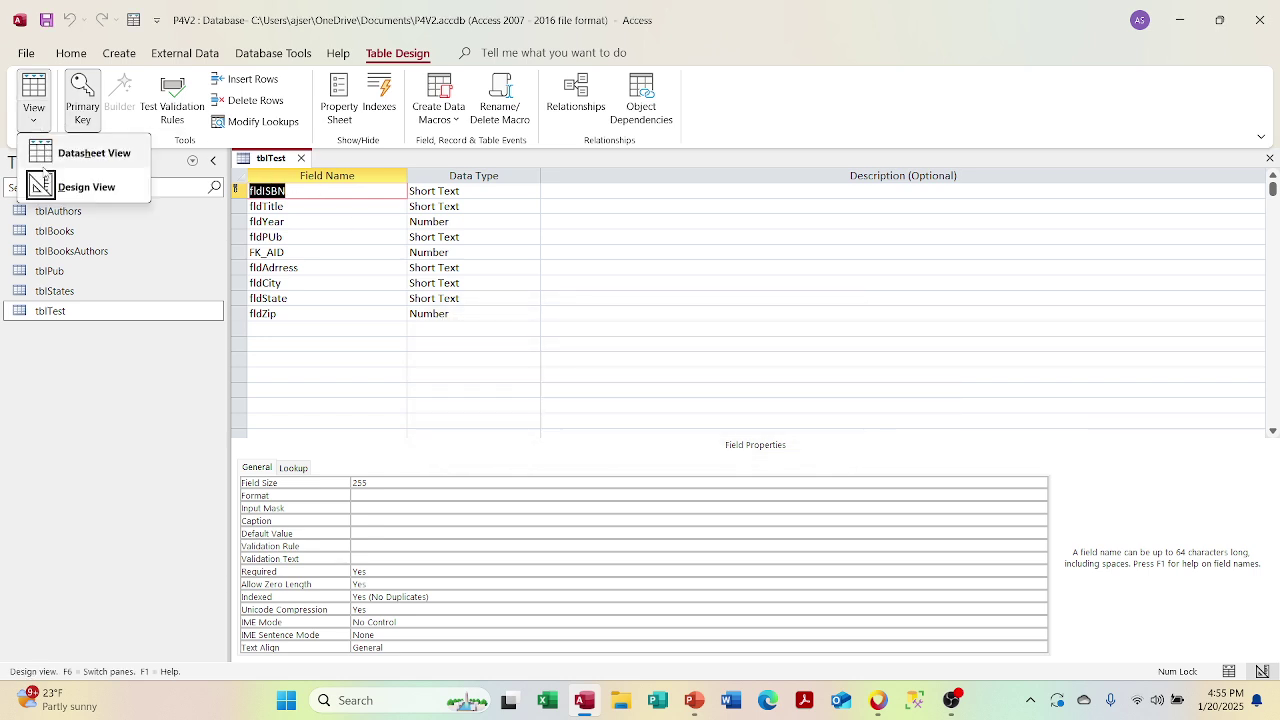
{"action": "left_click", "coordinate": [80, 154]}
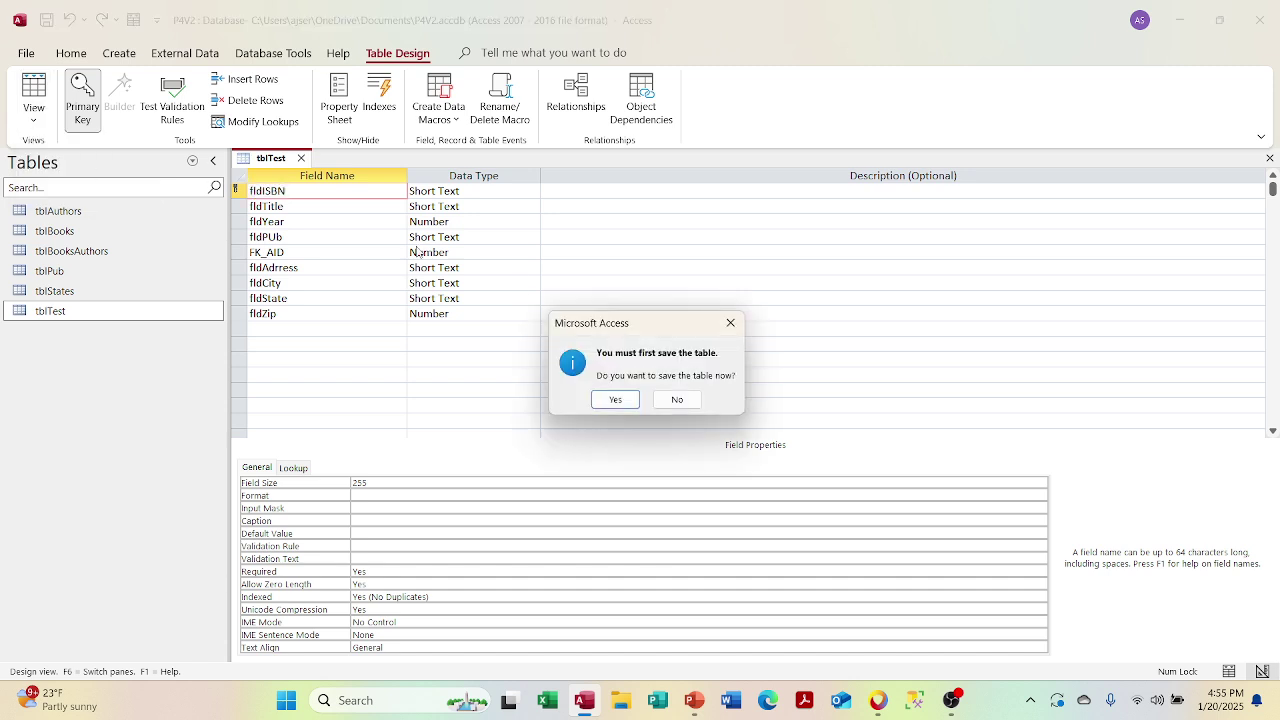
{"action": "left_click", "coordinate": [614, 399]}
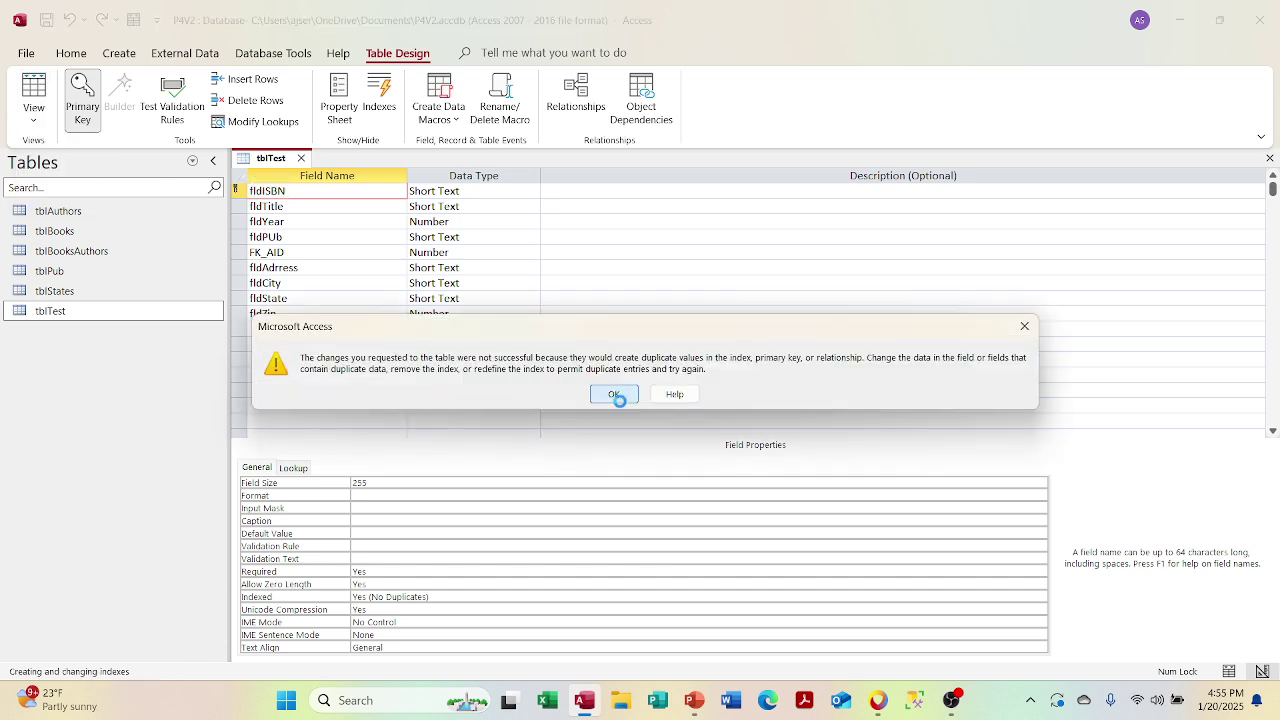
{"action": "left_click", "coordinate": [616, 395]}
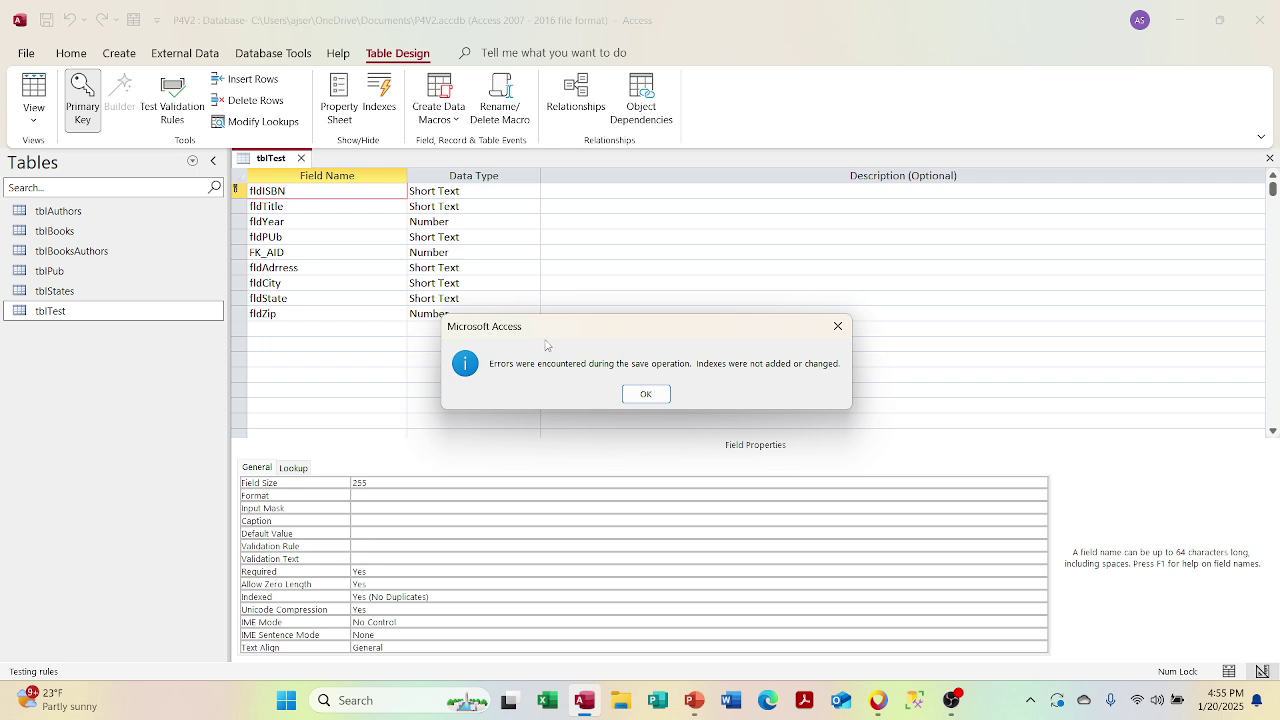
{"action": "left_click", "coordinate": [626, 395]}
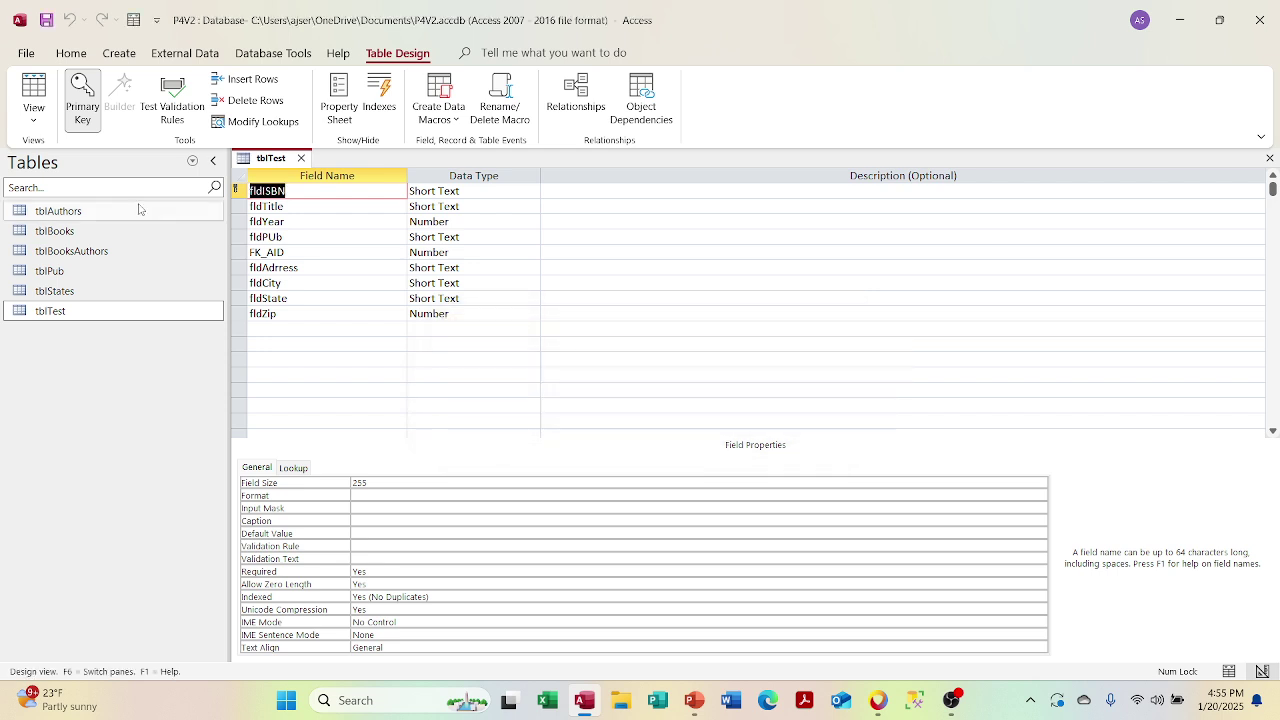
Step: Remove the primary key from fldISBN, save tblTest and return to Datasheet View
{"action": "left_click", "coordinate": [81, 96]}
{"action": "left_click", "coordinate": [33, 112]}
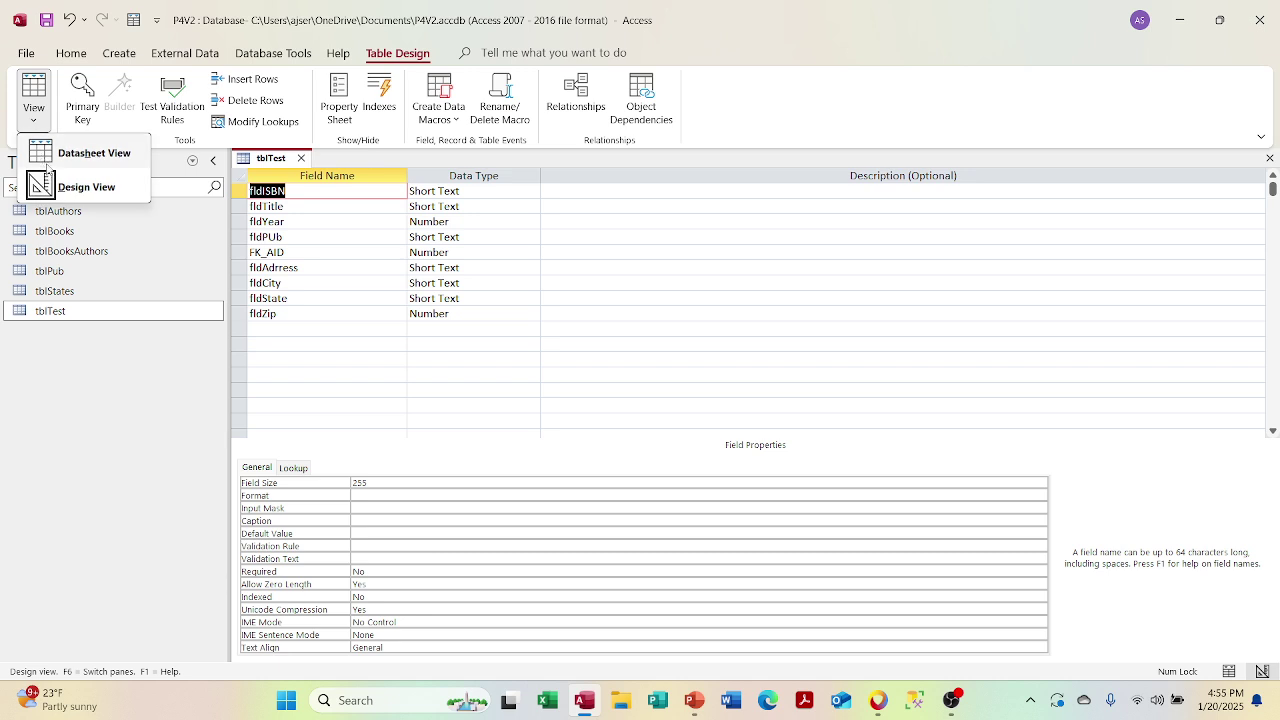
{"action": "left_click", "coordinate": [50, 150]}
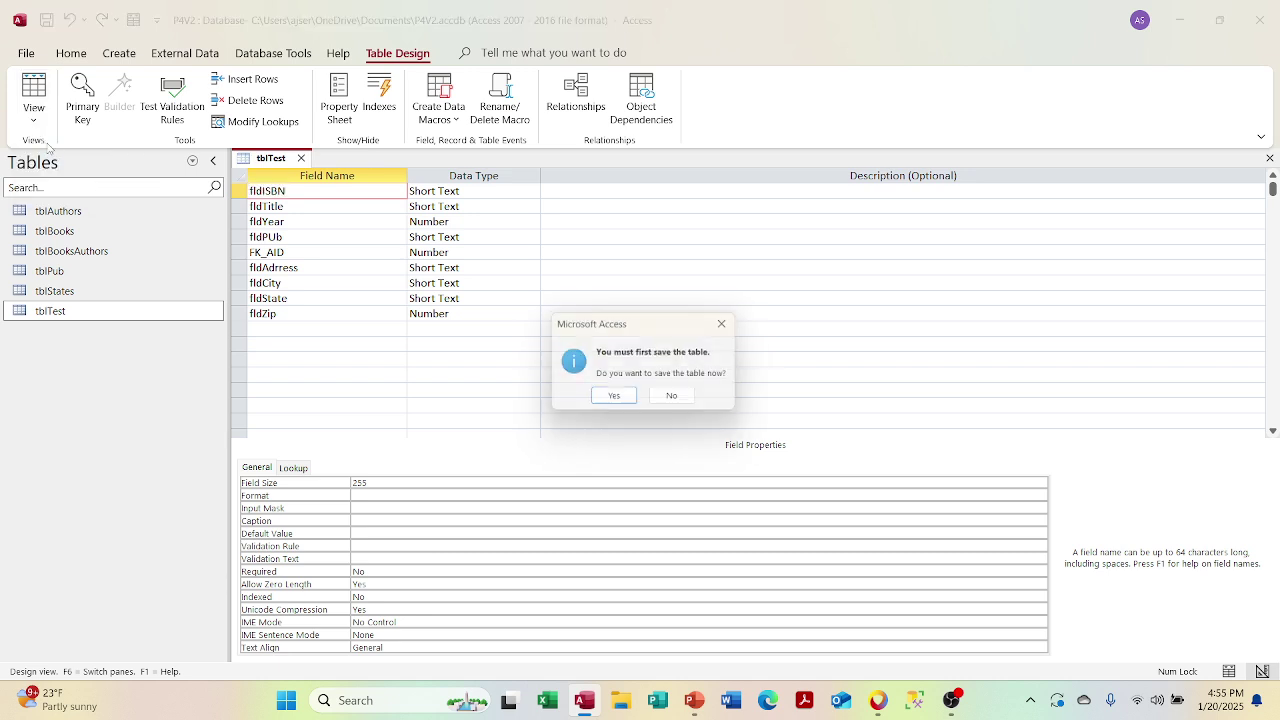
{"action": "left_click", "coordinate": [614, 400]}
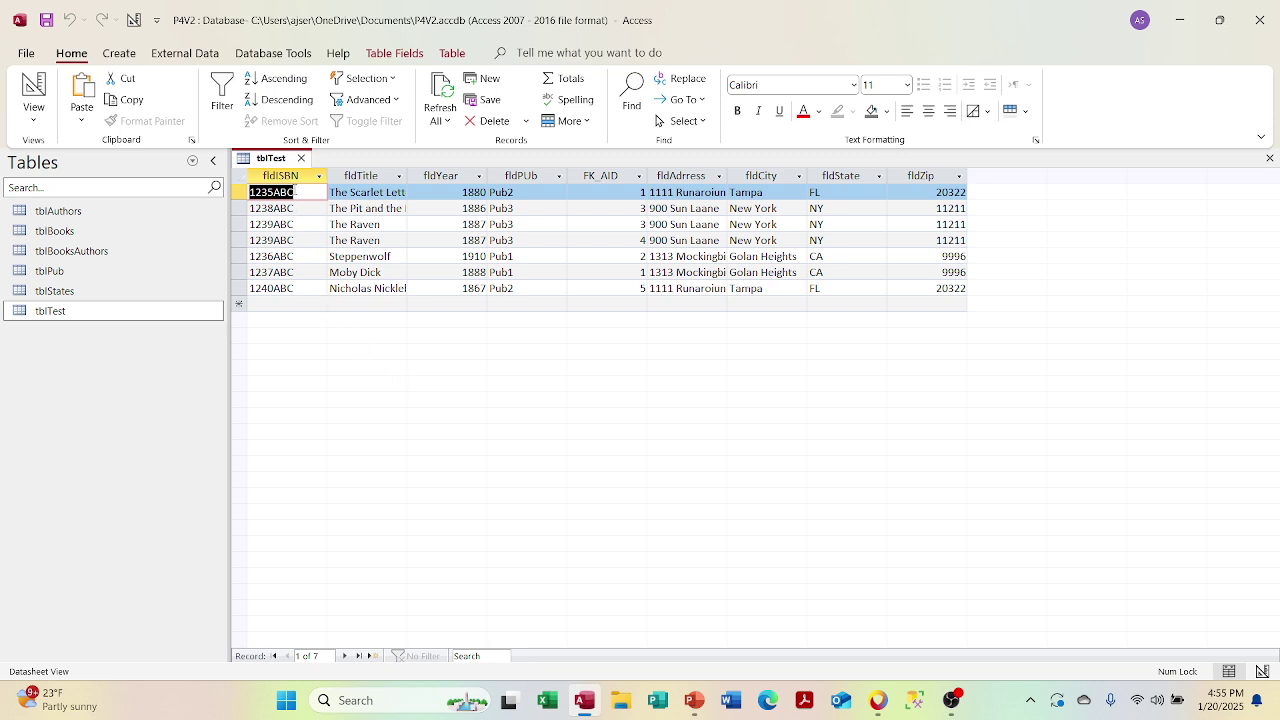
Step: Change the fldISBN of the record The Raven with FK_AID 4 to 1241ABC and commit the record
{"action": "left_click", "coordinate": [276, 241]}
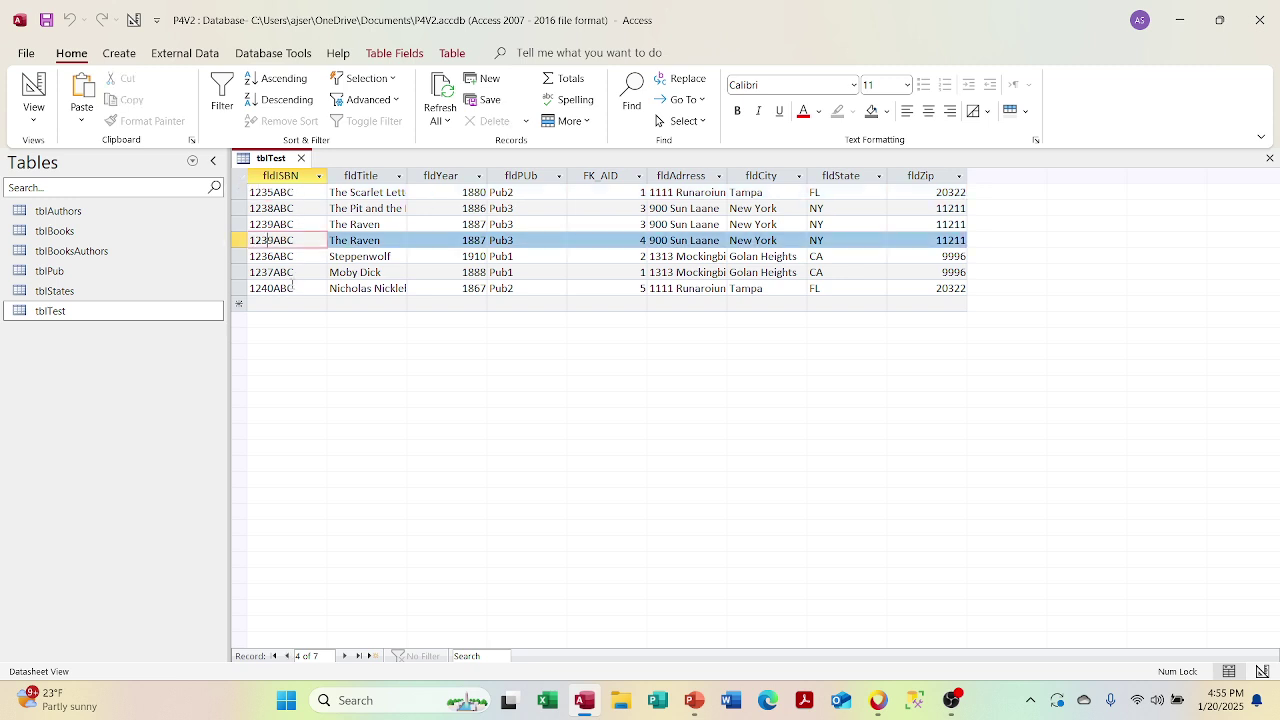
{"action": "key", "text": "BackSpace"}
{"action": "type", "text": "1"}
{"action": "key", "text": "Tab"}
{"action": "key", "text": "Tab"}
{"action": "key", "text": "Tab"}
{"action": "key", "text": "Tab"}
{"action": "key", "text": "Tab"}
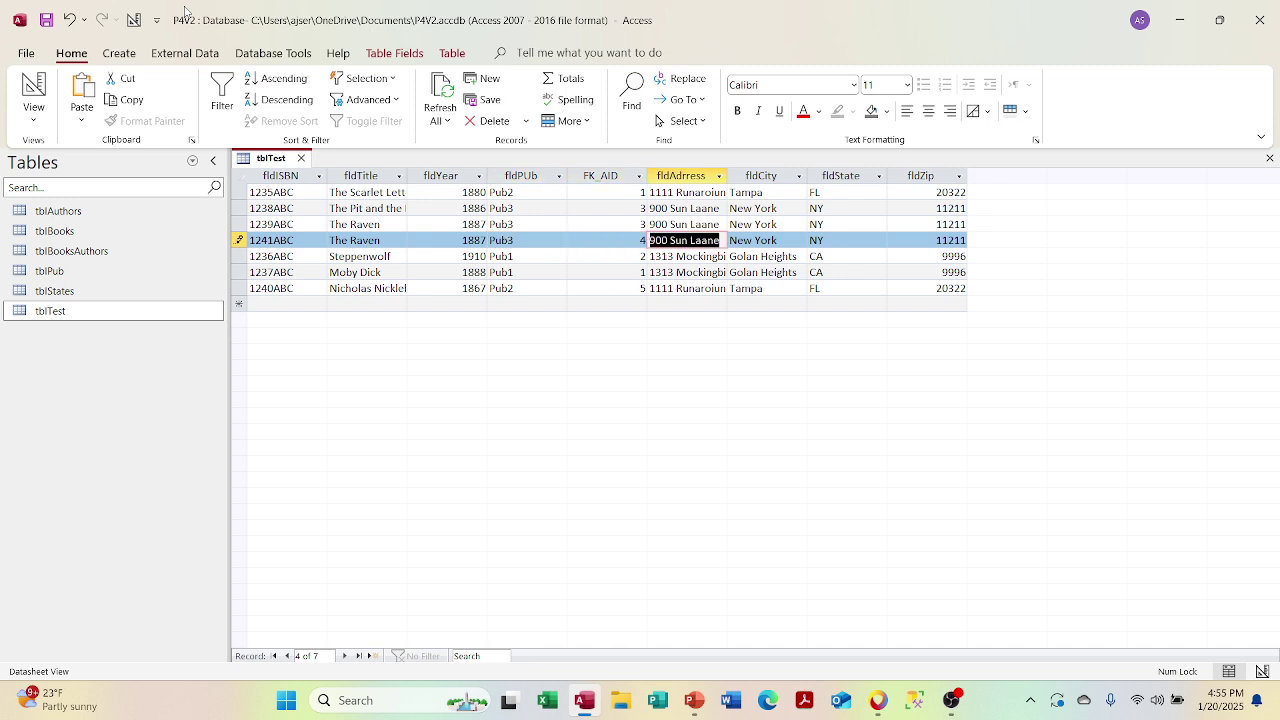
{"action": "key", "text": "Tab"}
{"action": "key", "text": "Tab"}
{"action": "key", "text": "Tab"}
{"action": "key", "text": "Tab"}
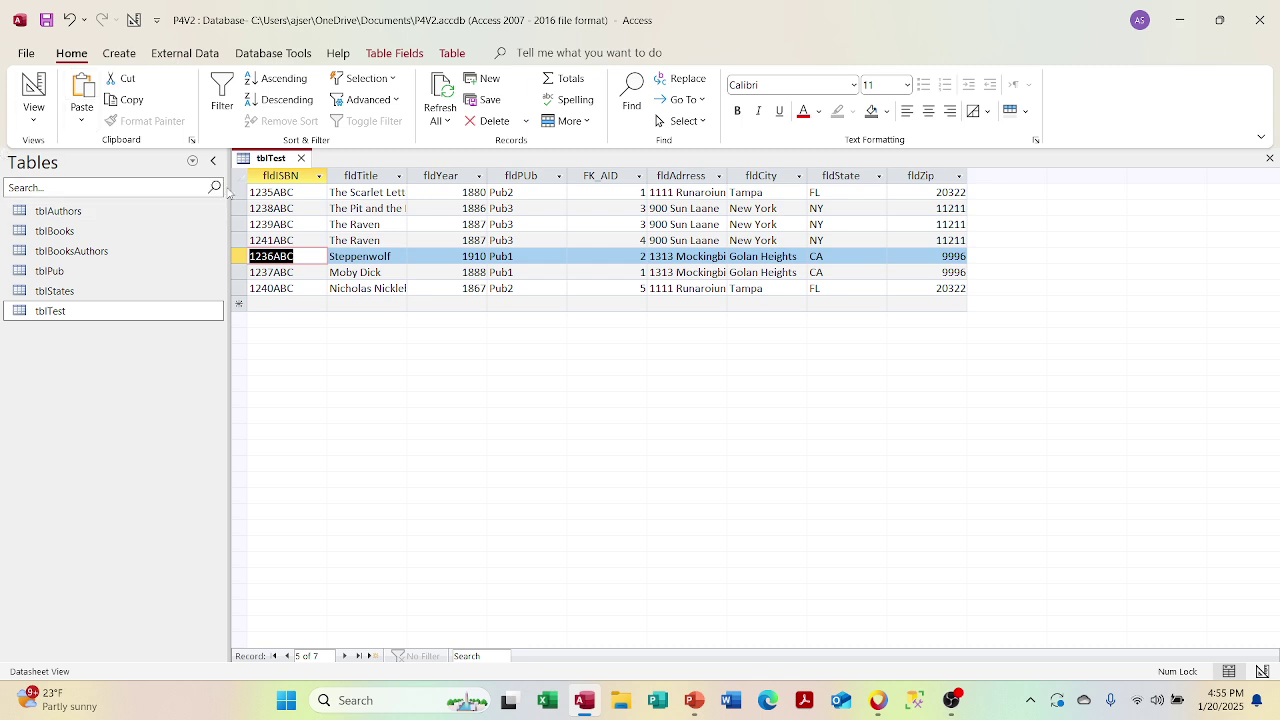
Step: Sort the tblTest records by fldISBN in ascending order and clear the sort
{"action": "right_click", "coordinate": [271, 174]}
{"action": "left_click", "coordinate": [288, 186]}
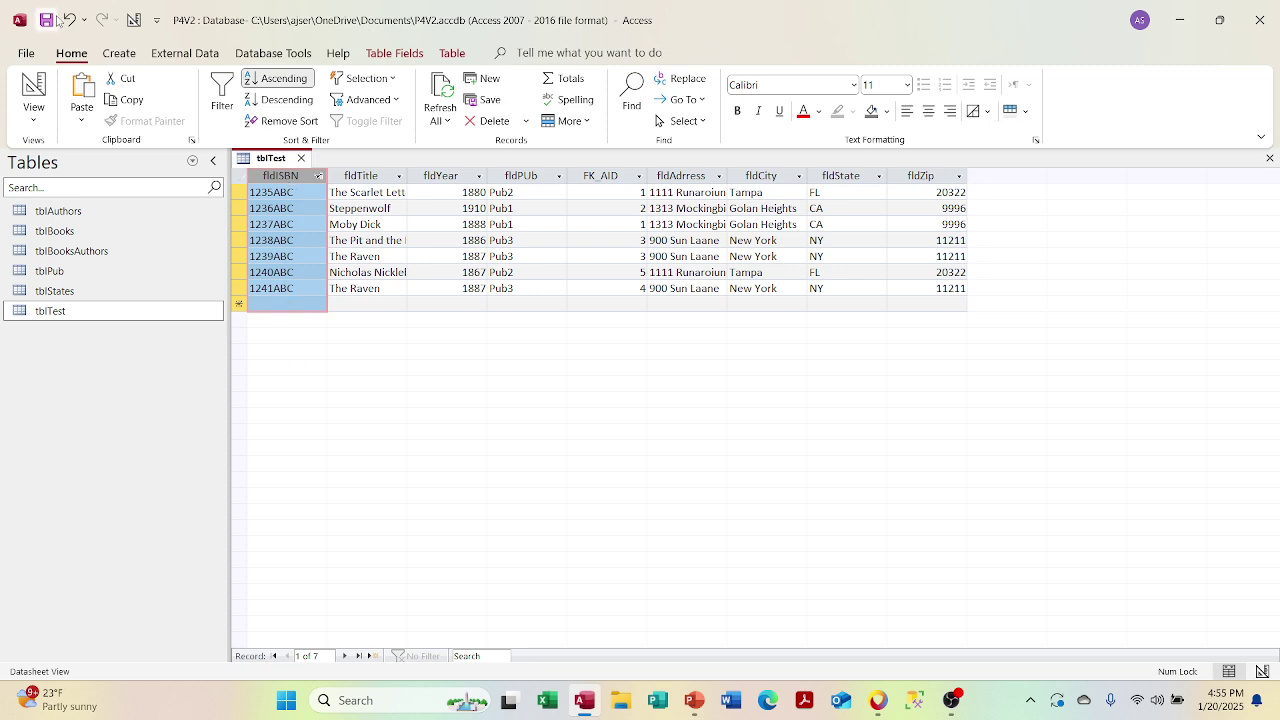
{"action": "left_click", "coordinate": [276, 120]}
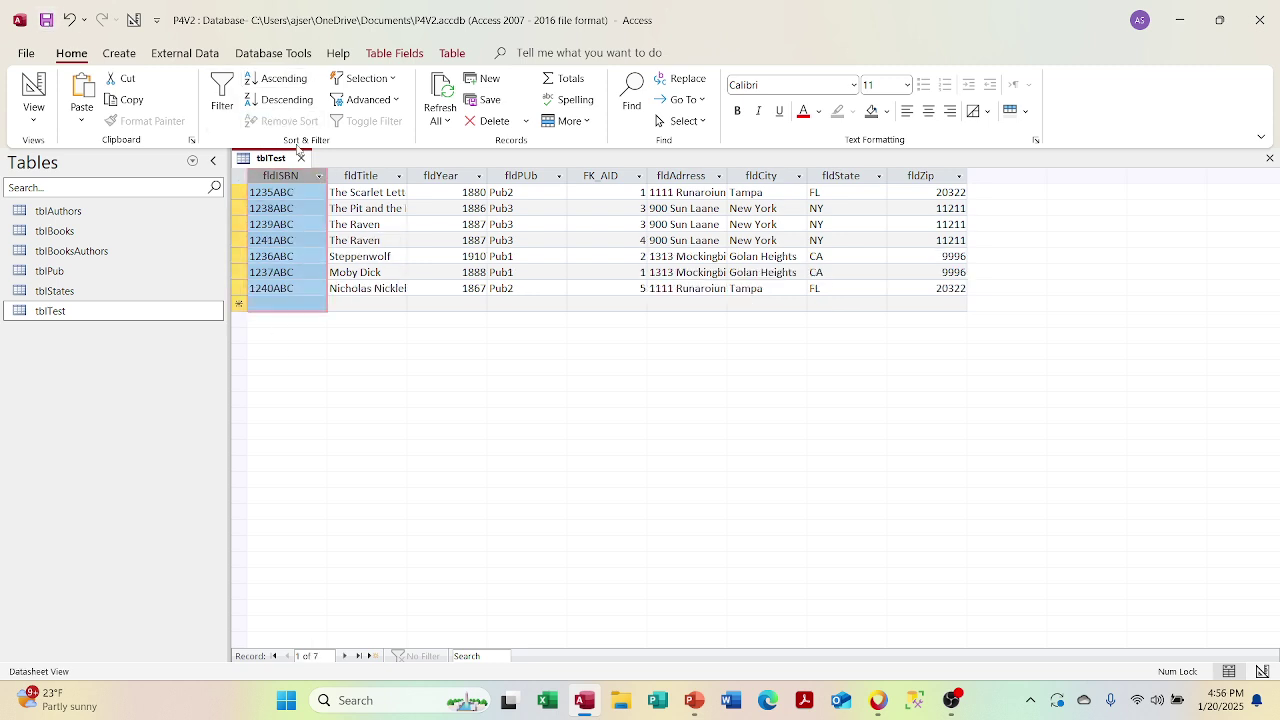
Step: Switch tblTest to Design View and select tblBooks in the list of tables
{"action": "left_click", "coordinate": [45, 125]}
{"action": "left_click", "coordinate": [80, 186]}
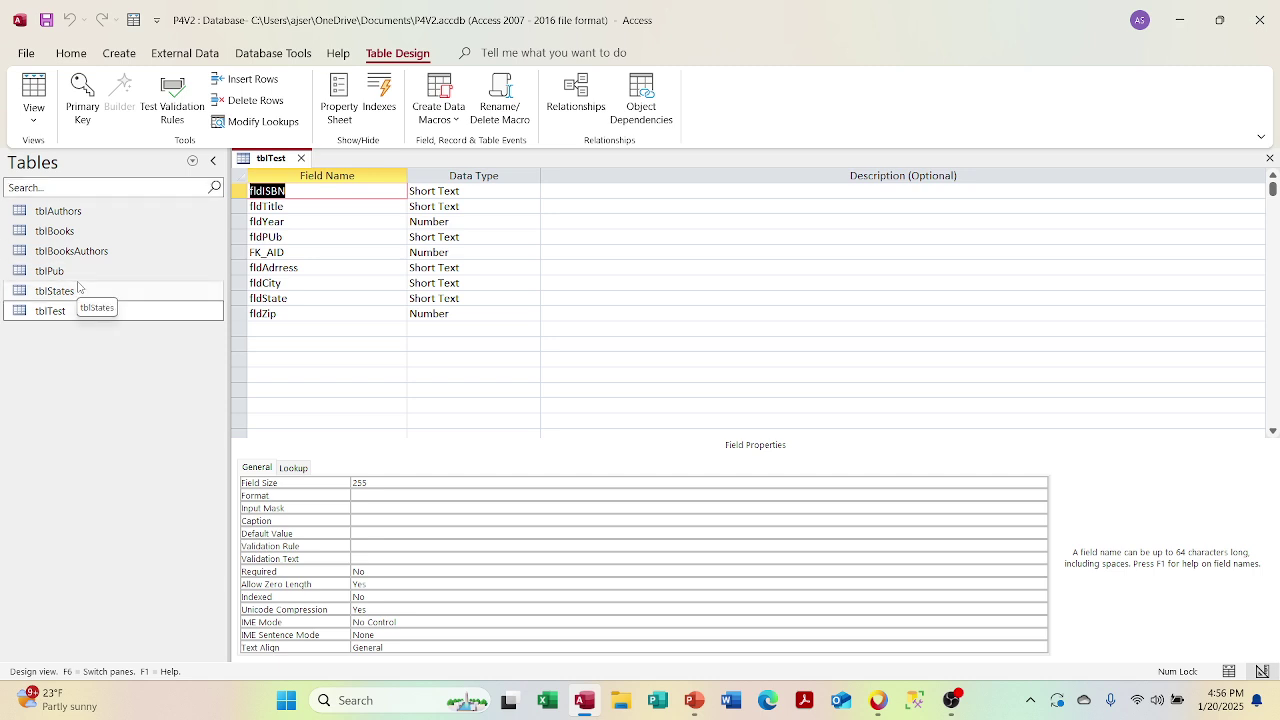
{"action": "left_click", "coordinate": [75, 232]}
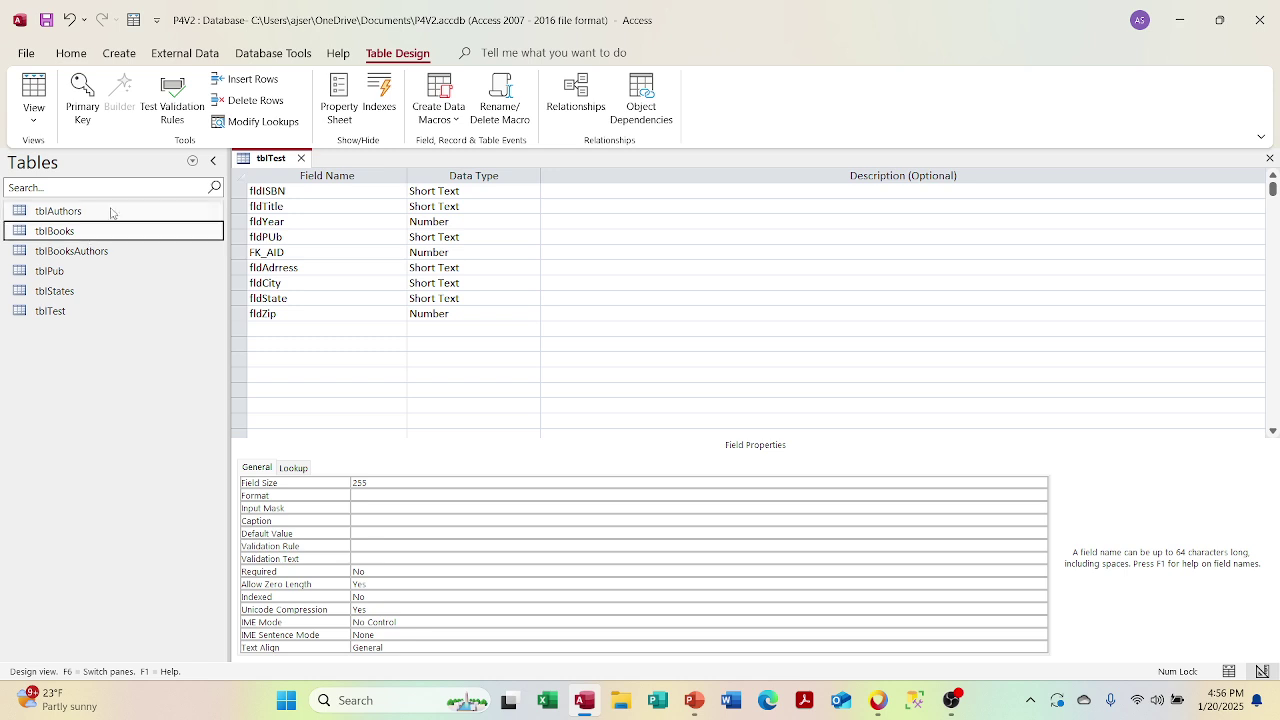
Step: Open the append query qryAPPData in Design View, preview its records in Datasheet View and close it
{"action": "left_click", "coordinate": [192, 161]}
{"action": "left_click", "coordinate": [110, 349]}
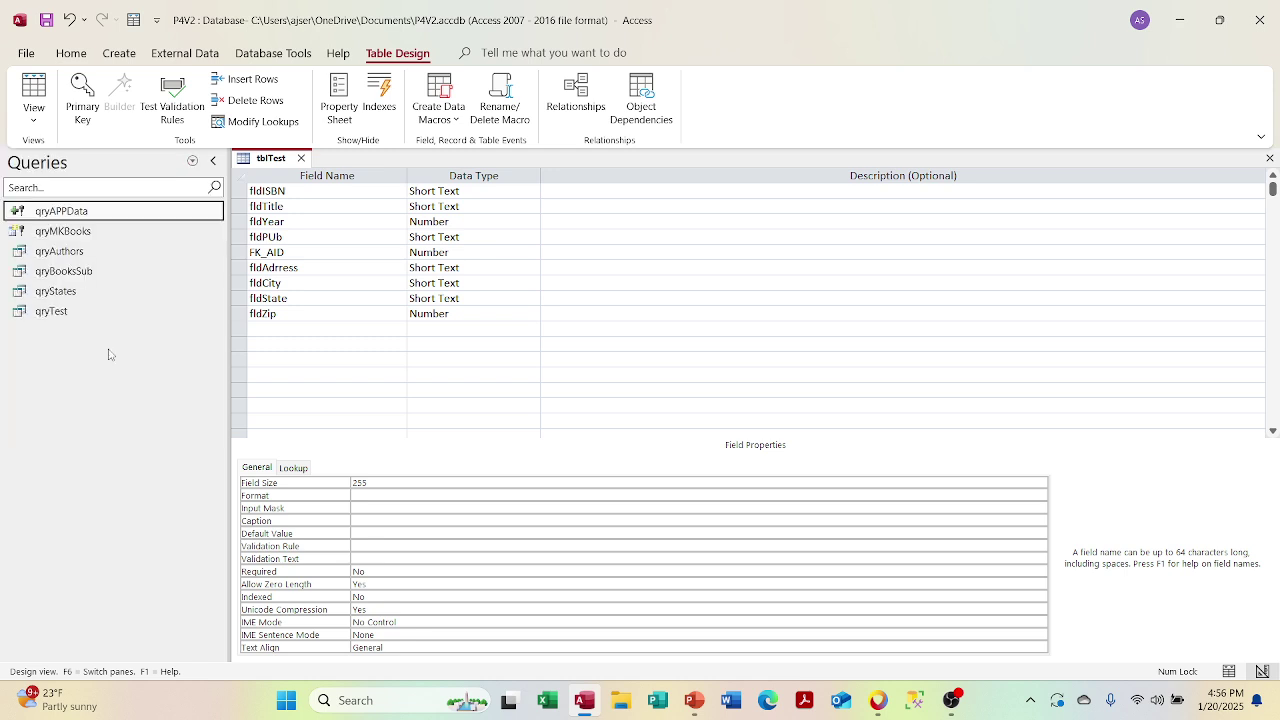
{"action": "right_click", "coordinate": [142, 214]}
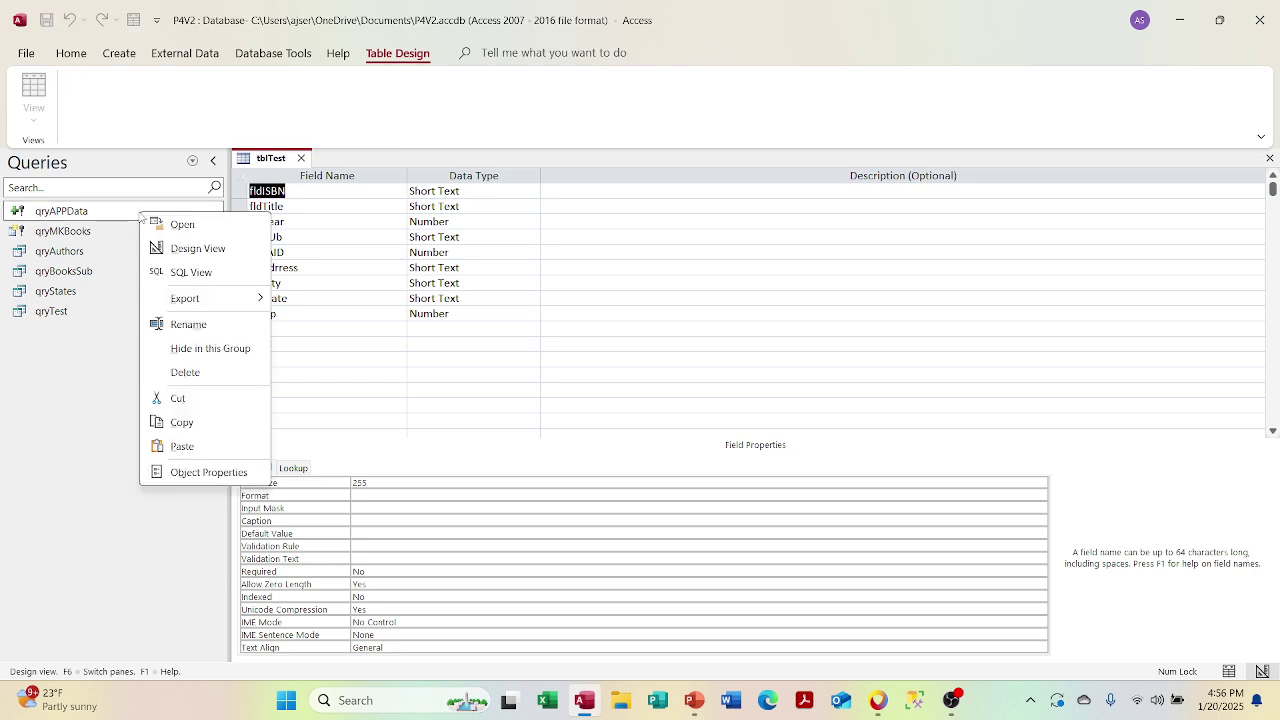
{"action": "left_click", "coordinate": [192, 248]}
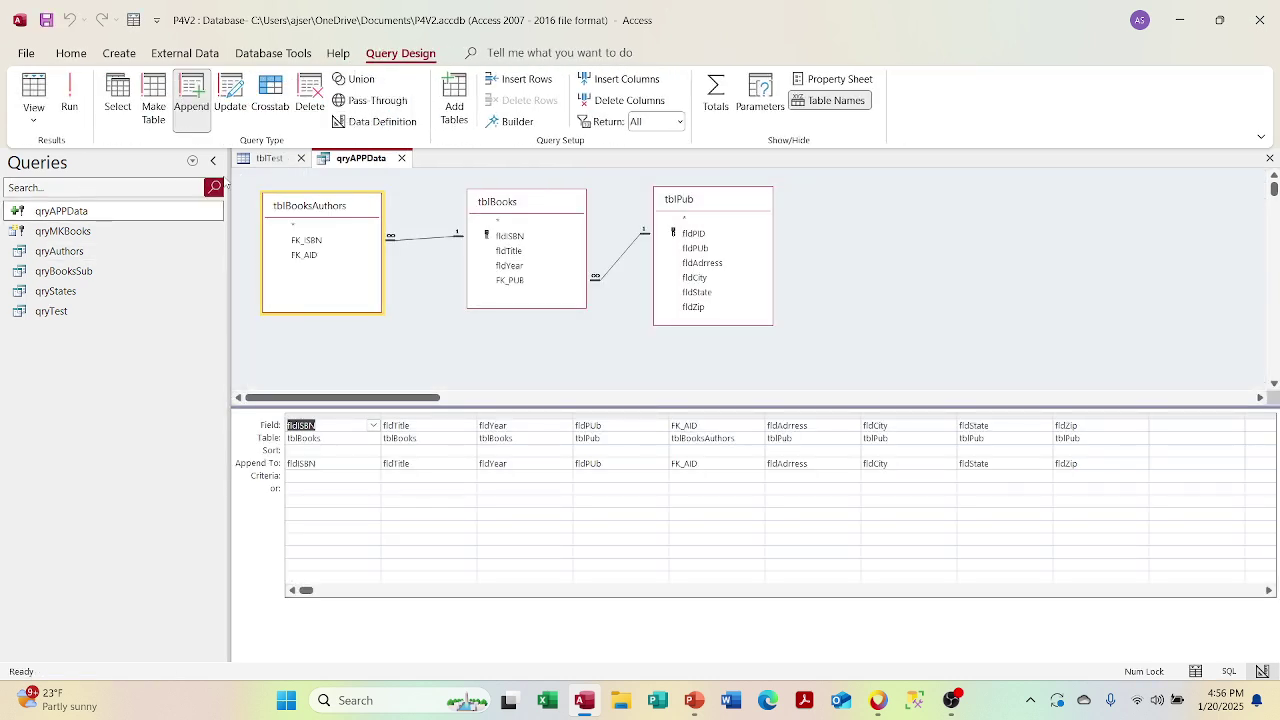
{"action": "left_click", "coordinate": [34, 112]}
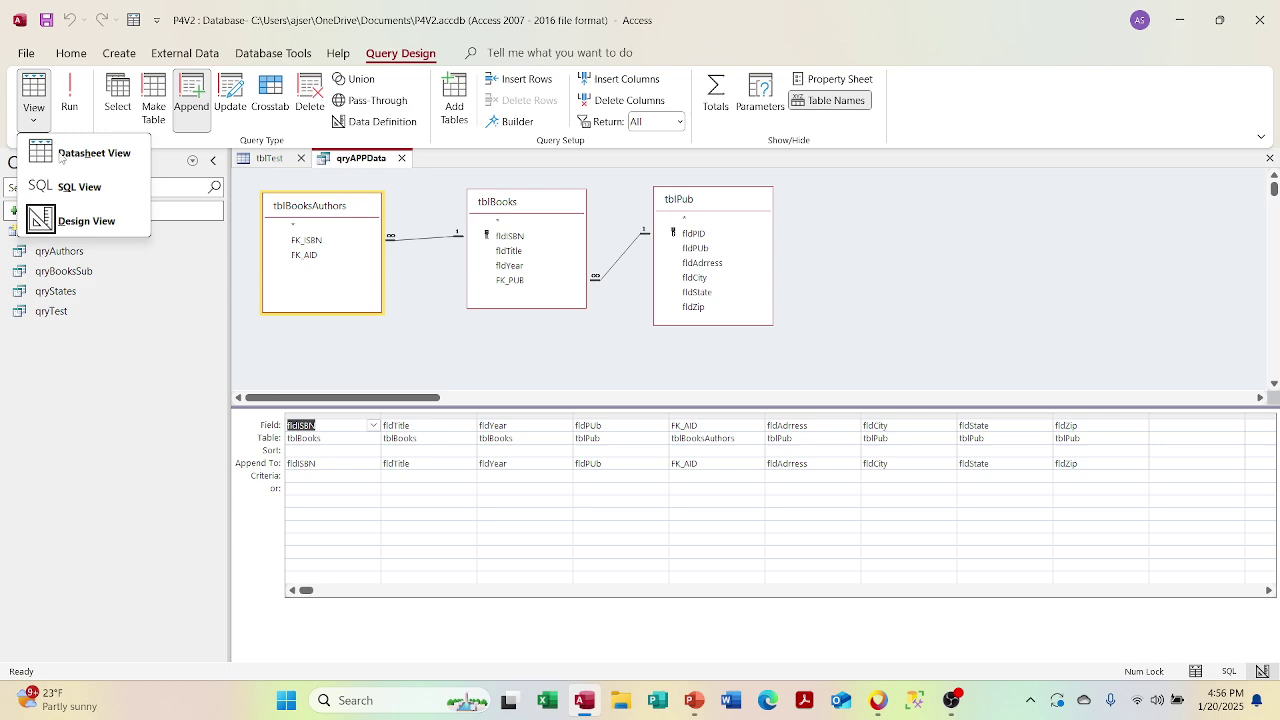
{"action": "left_click", "coordinate": [62, 156]}
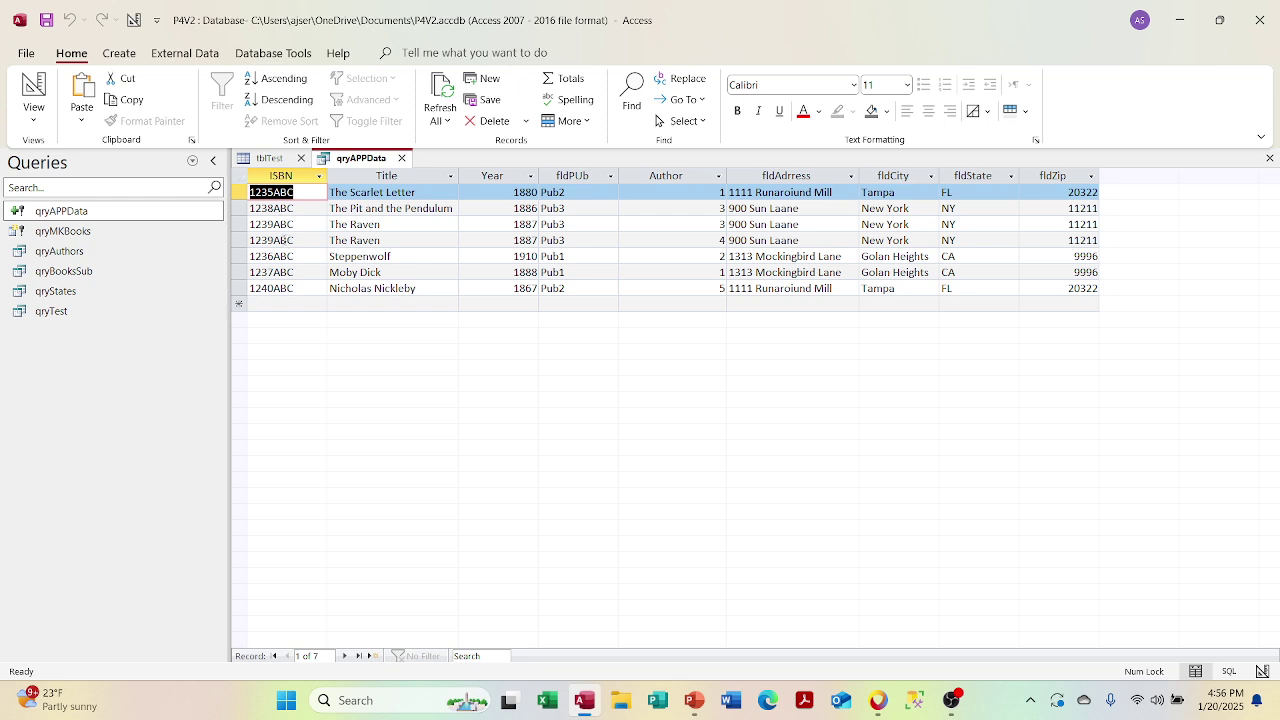
{"action": "left_click", "coordinate": [401, 158]}
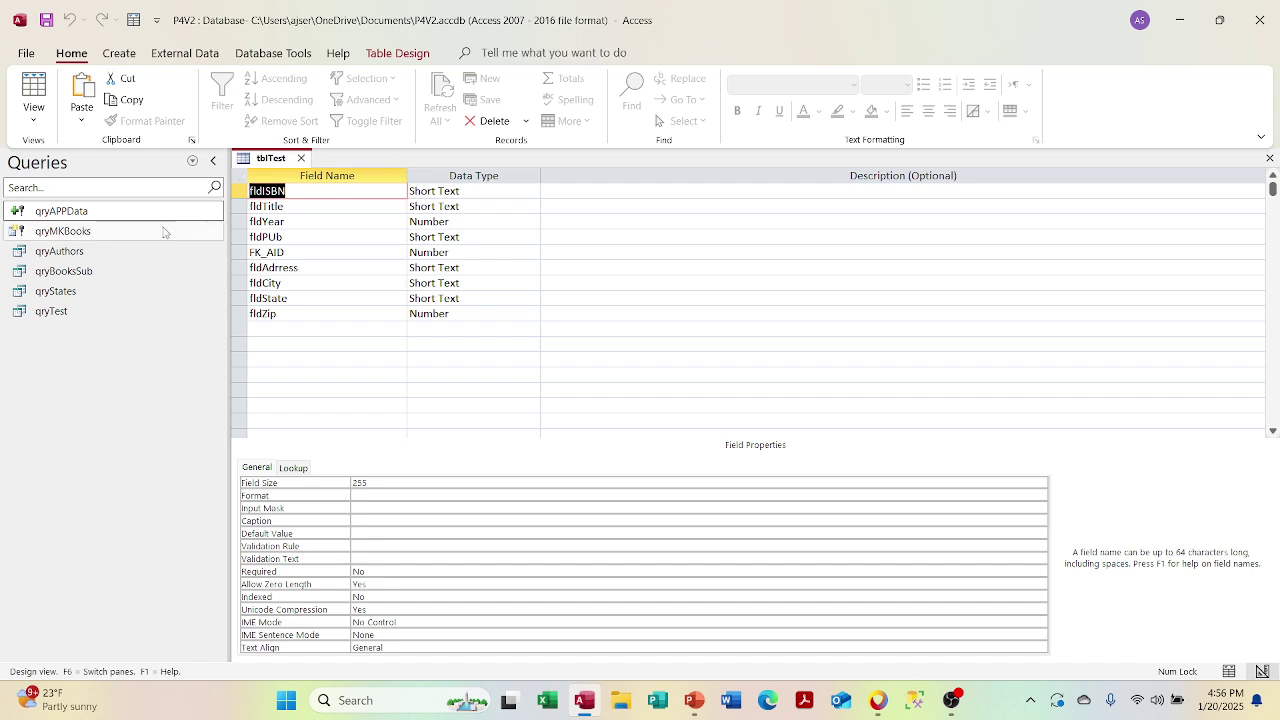
Step: Review the records of tblBooks and tblBooksAuthors one after the other, closing each table
{"action": "left_click", "coordinate": [191, 162]}
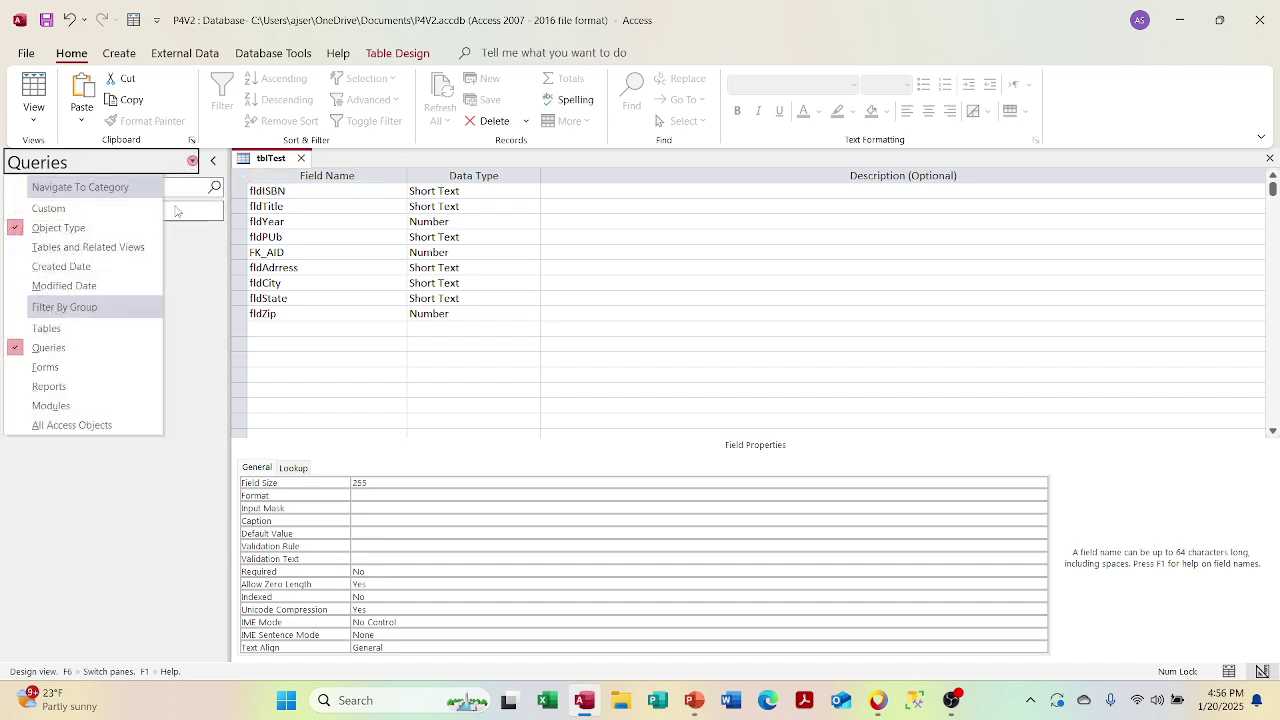
{"action": "left_click", "coordinate": [113, 333]}
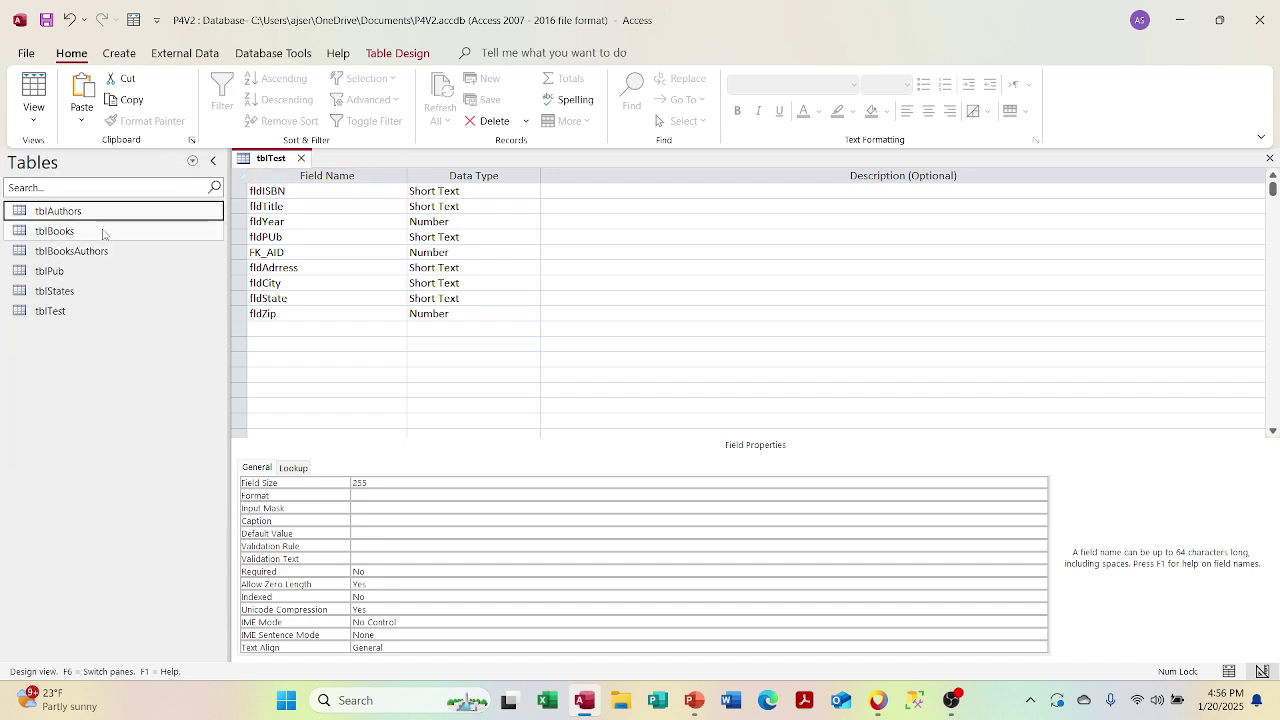
{"action": "double_click", "coordinate": [107, 233]}
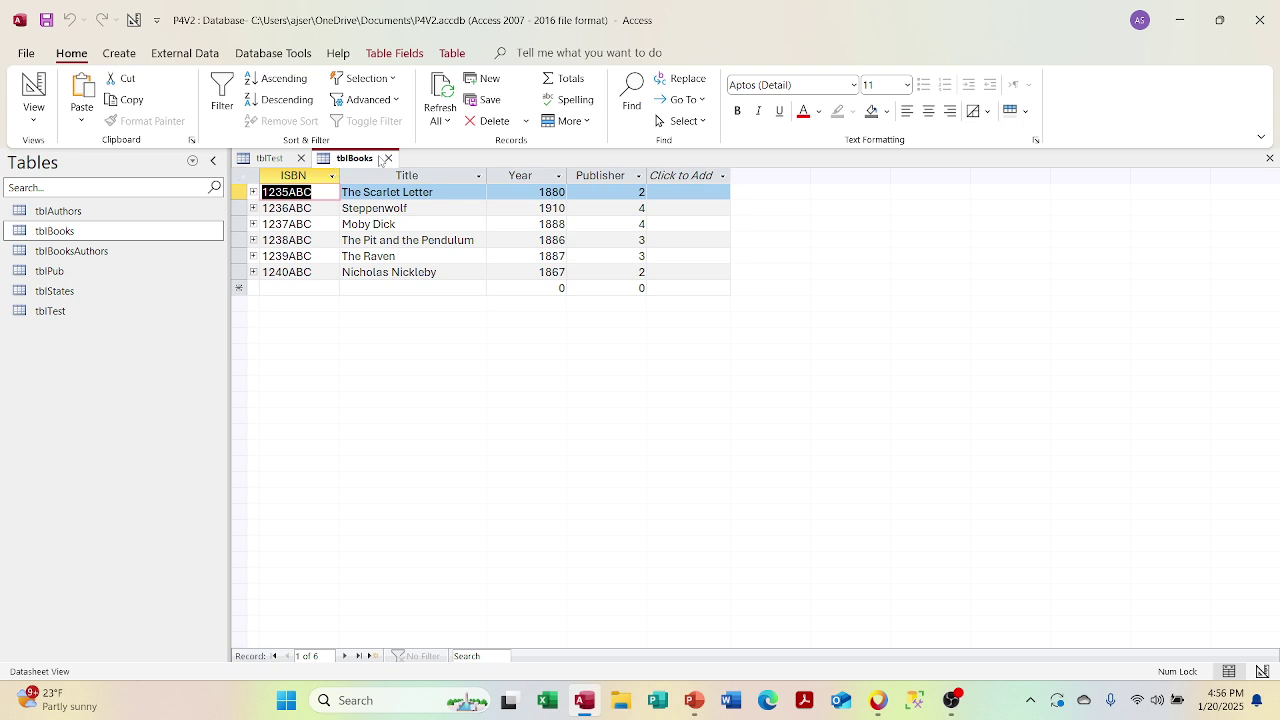
{"action": "left_click", "coordinate": [388, 158]}
{"action": "double_click", "coordinate": [160, 251]}
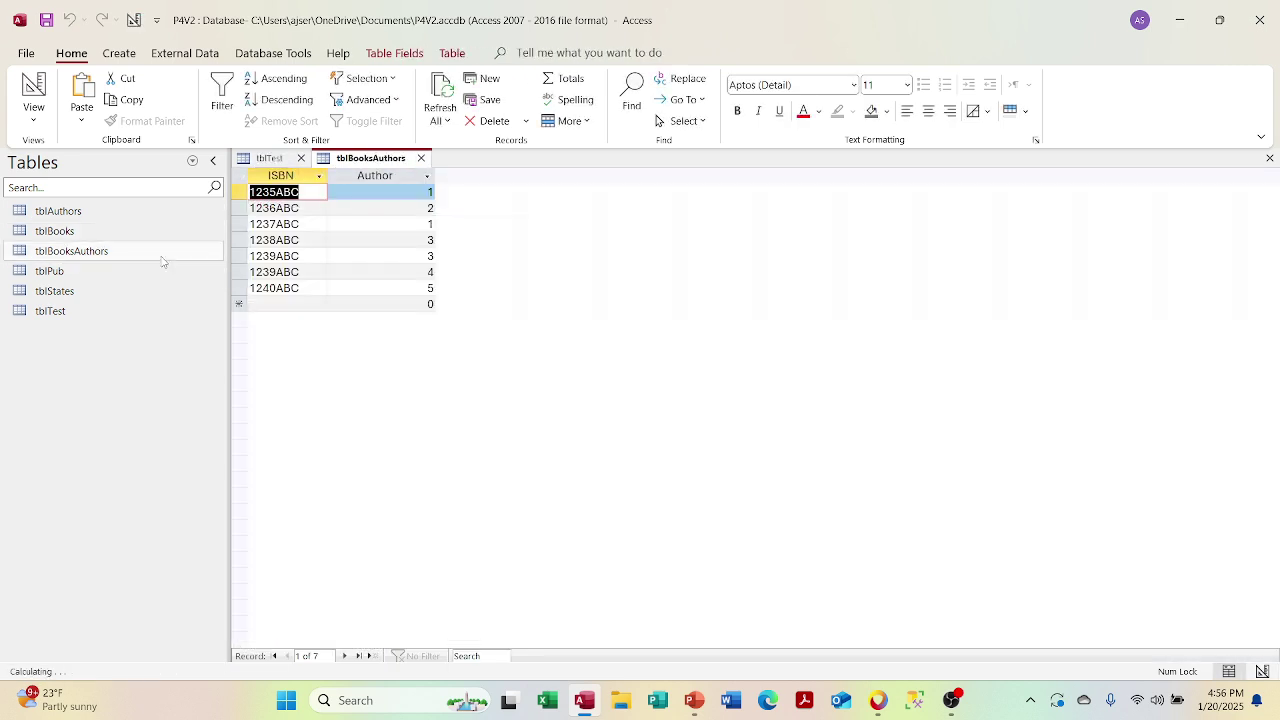
{"action": "left_click", "coordinate": [421, 158]}
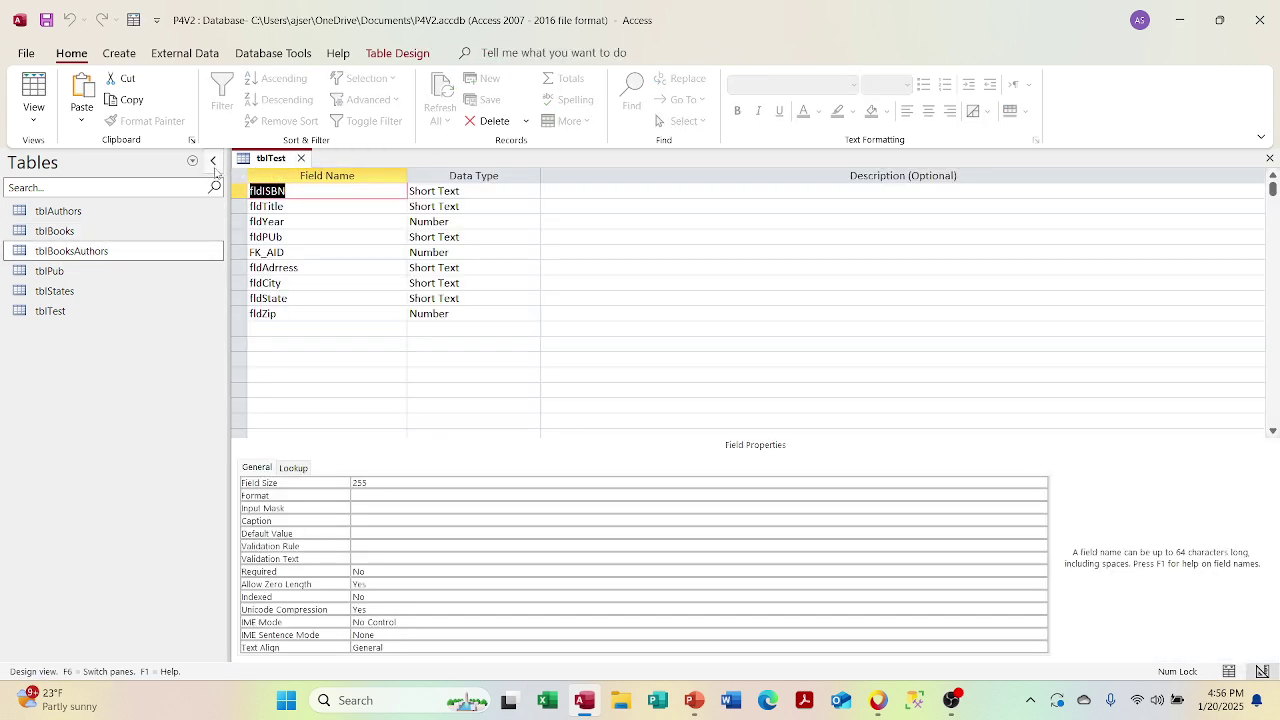
Step: Preview qryAPPData again in Datasheet View, compare the Author values of the two The Raven records and close the query
{"action": "left_click", "coordinate": [192, 161]}
{"action": "left_click", "coordinate": [48, 347]}
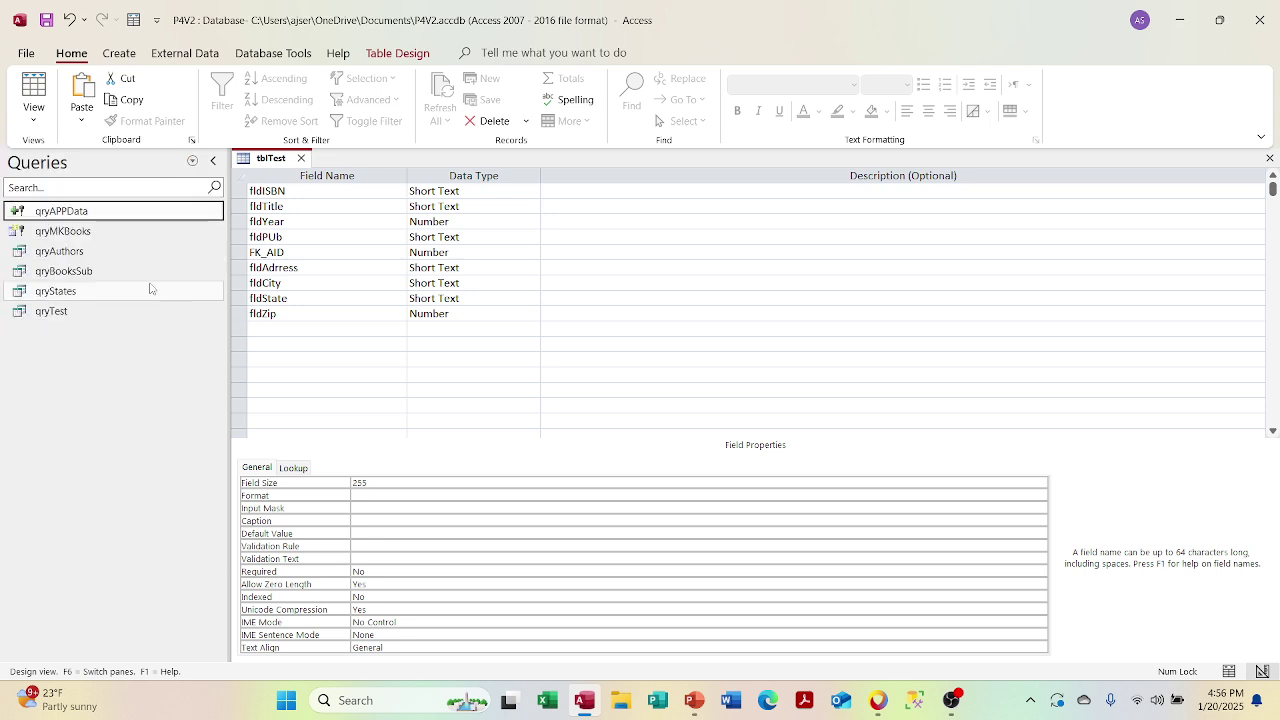
{"action": "right_click", "coordinate": [137, 211]}
{"action": "left_click", "coordinate": [150, 247]}
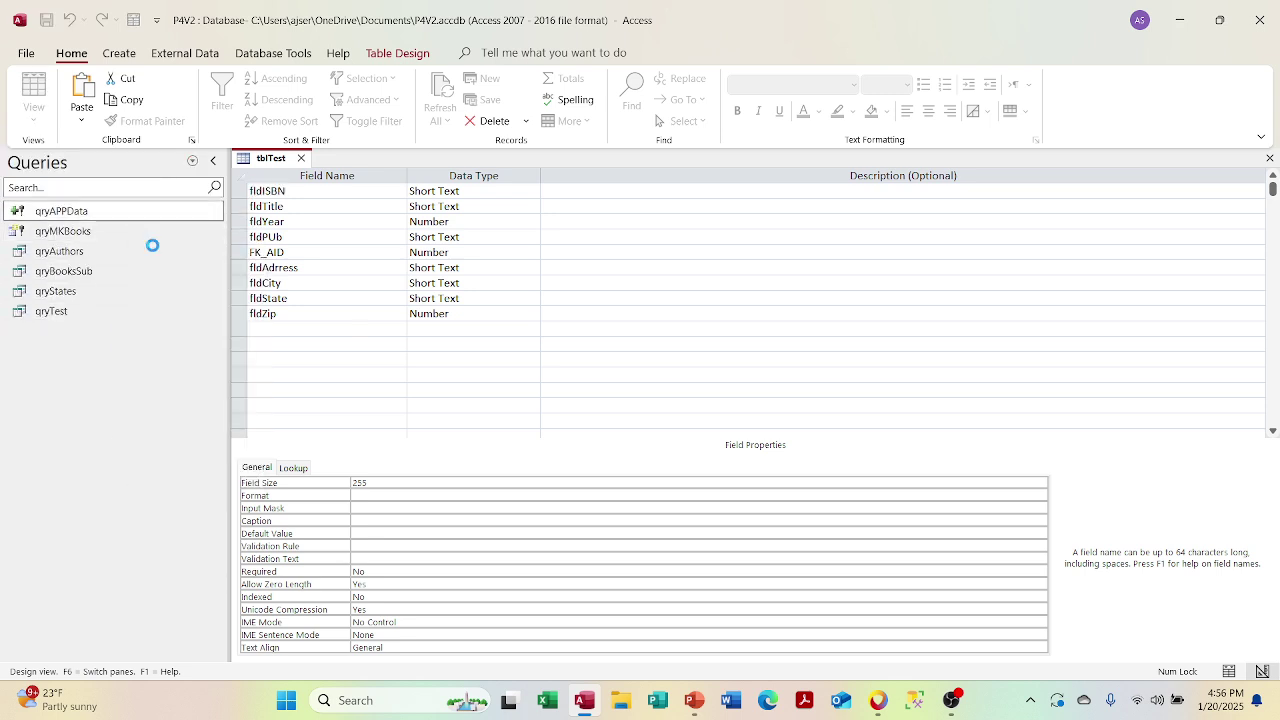
{"action": "left_click", "coordinate": [34, 112]}
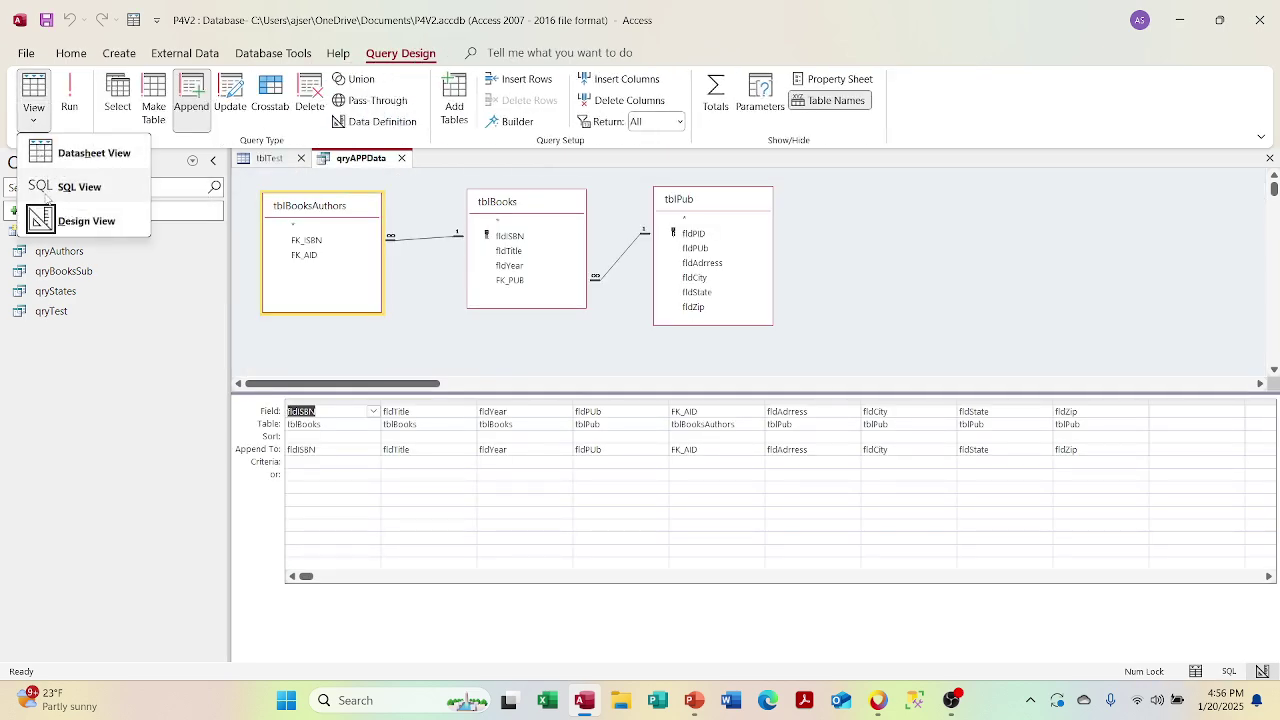
{"action": "left_click", "coordinate": [67, 160]}
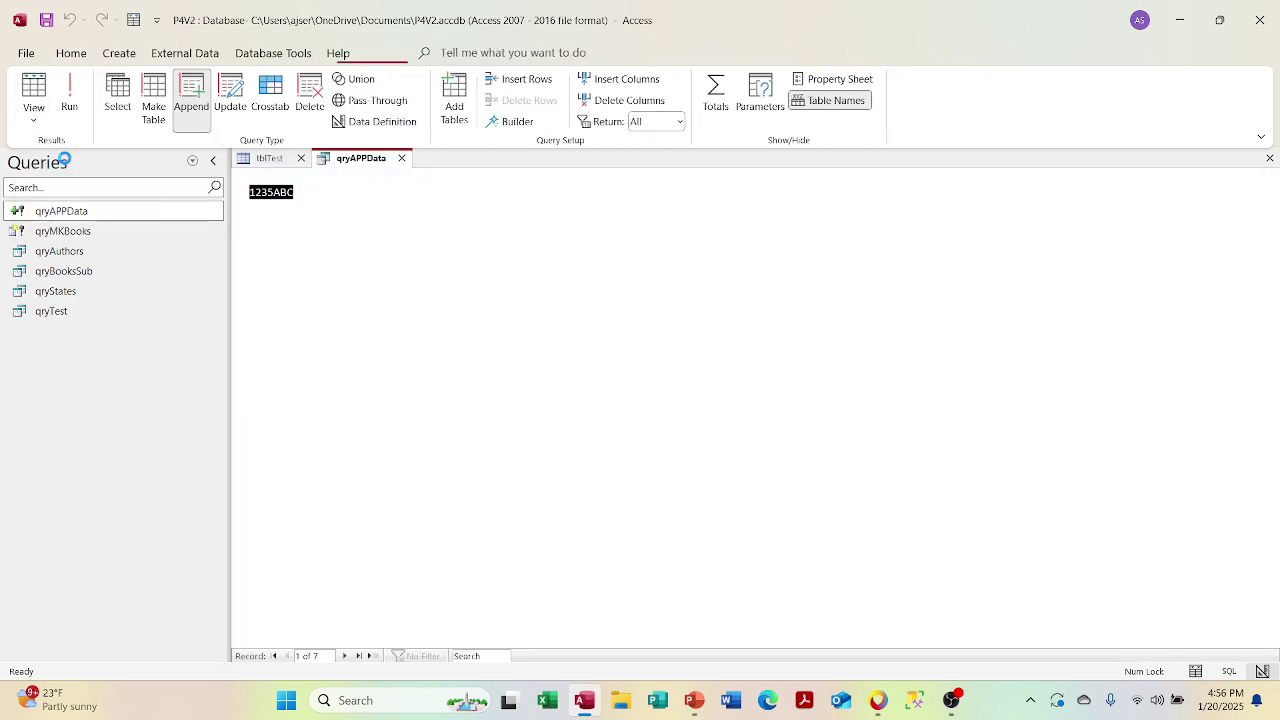
{"action": "left_click", "coordinate": [67, 163]}
{"action": "left_click", "coordinate": [367, 226]}
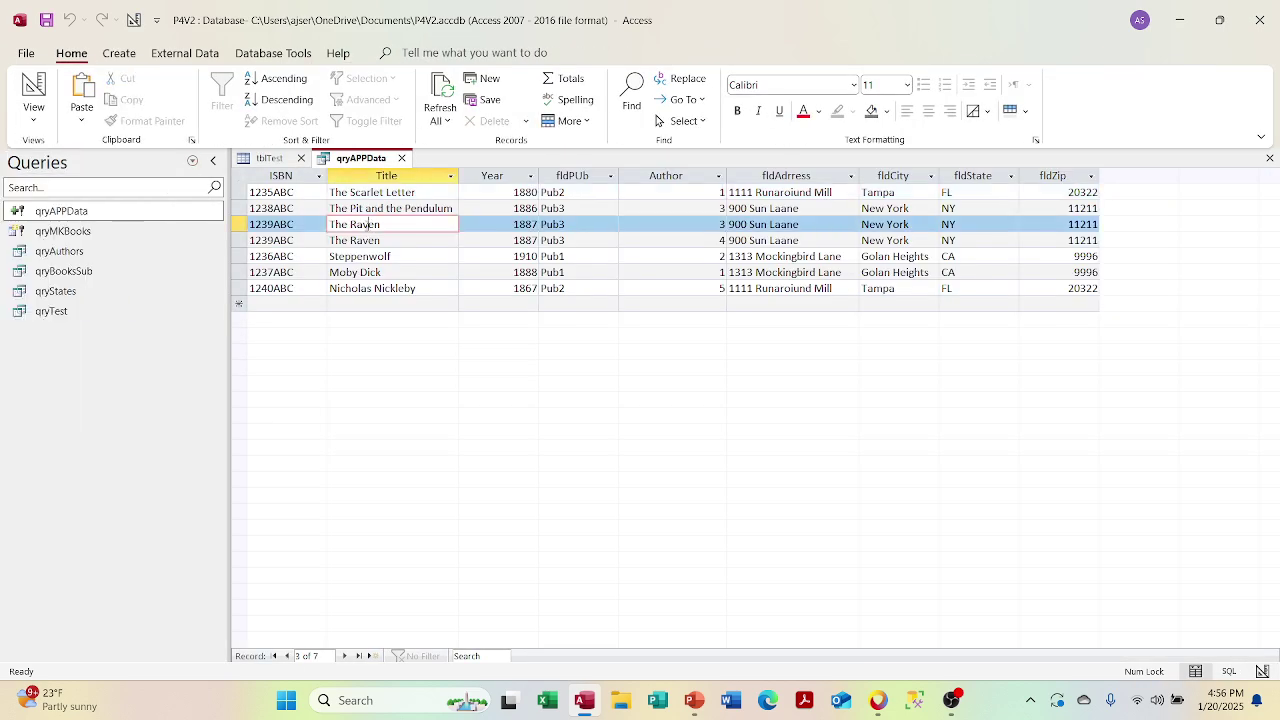
{"action": "left_click", "coordinate": [699, 224]}
{"action": "left_click", "coordinate": [700, 238]}
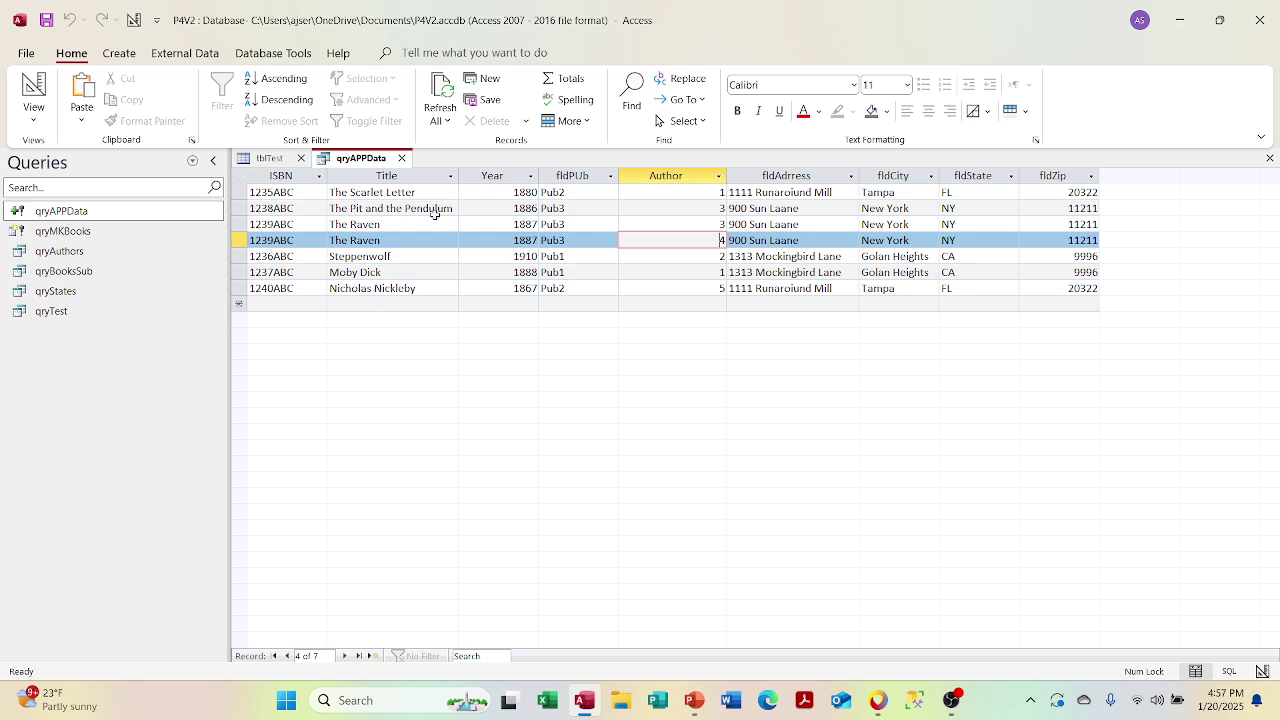
{"action": "left_click", "coordinate": [401, 158]}
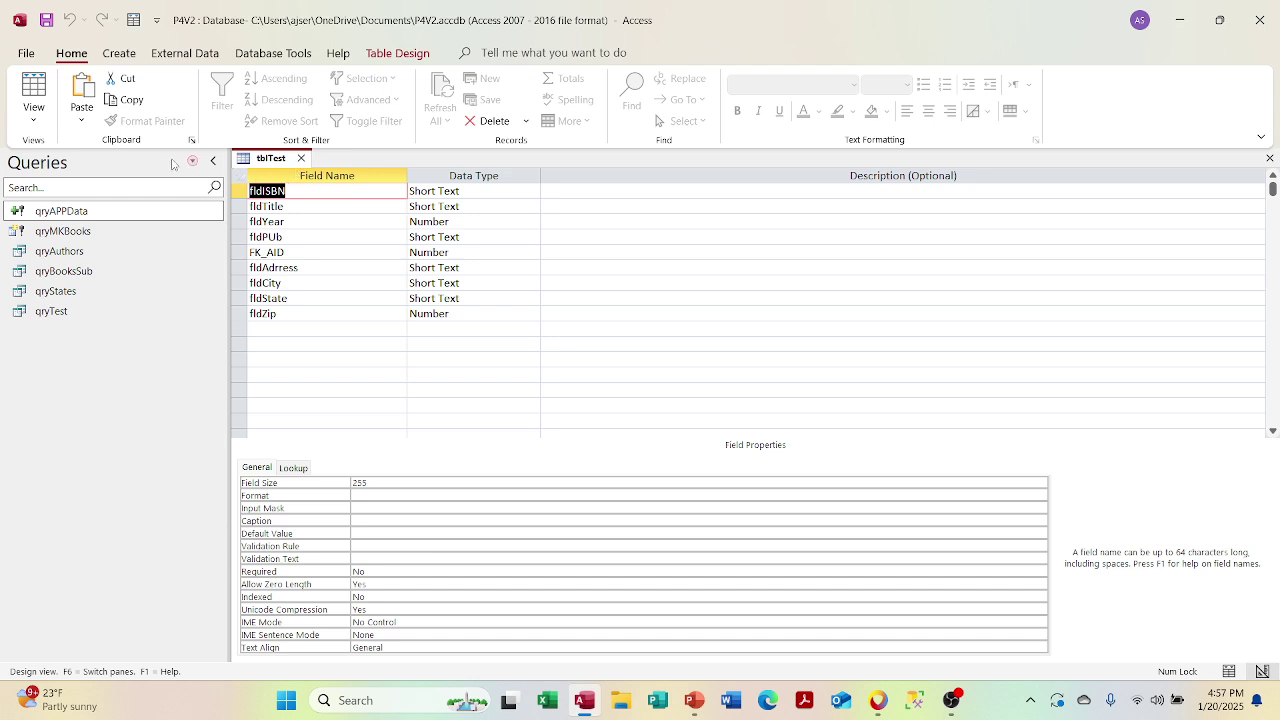
Step: Close tblTest and save the changes to its design
{"action": "left_click", "coordinate": [241, 191]}
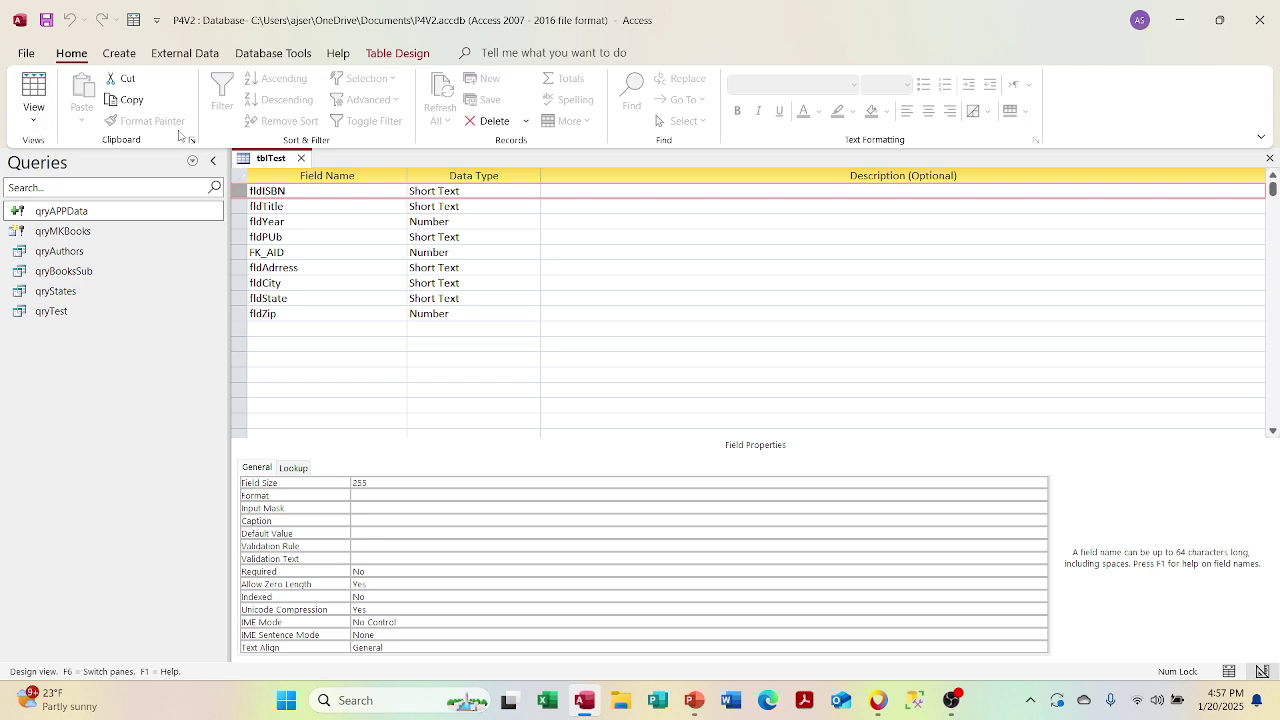
{"action": "left_click", "coordinate": [301, 158]}
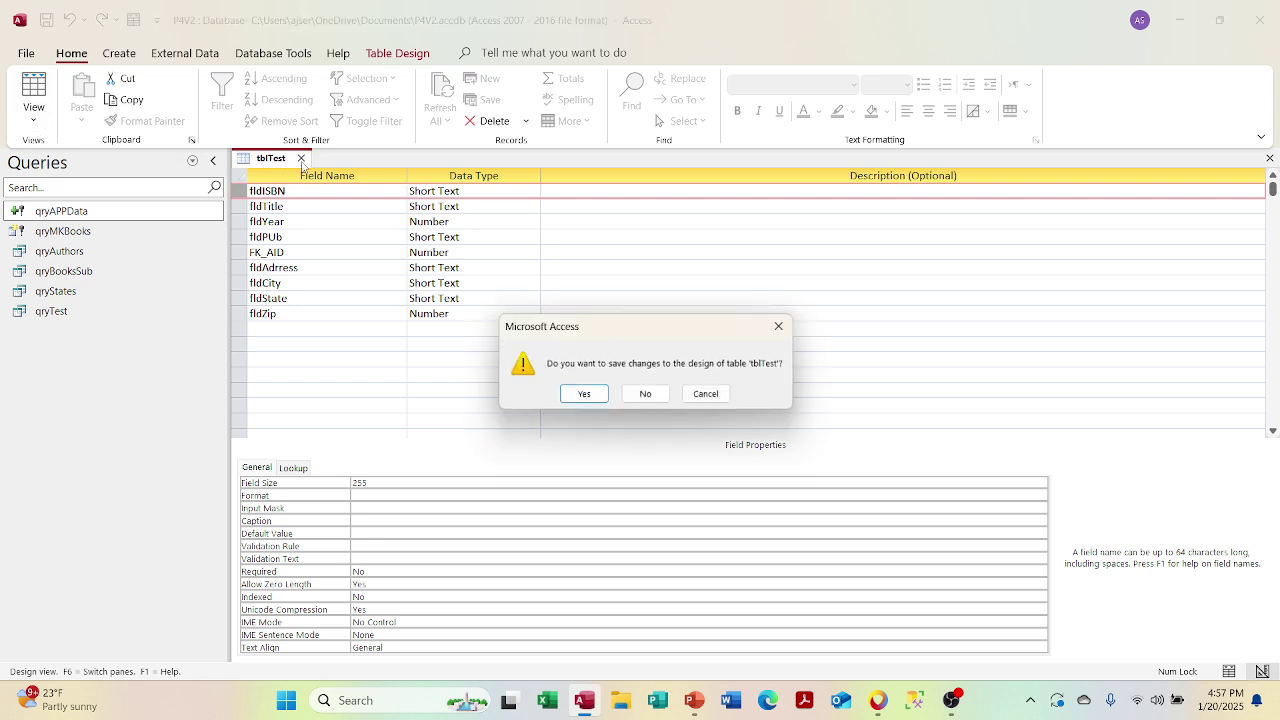
{"action": "left_click", "coordinate": [566, 397]}
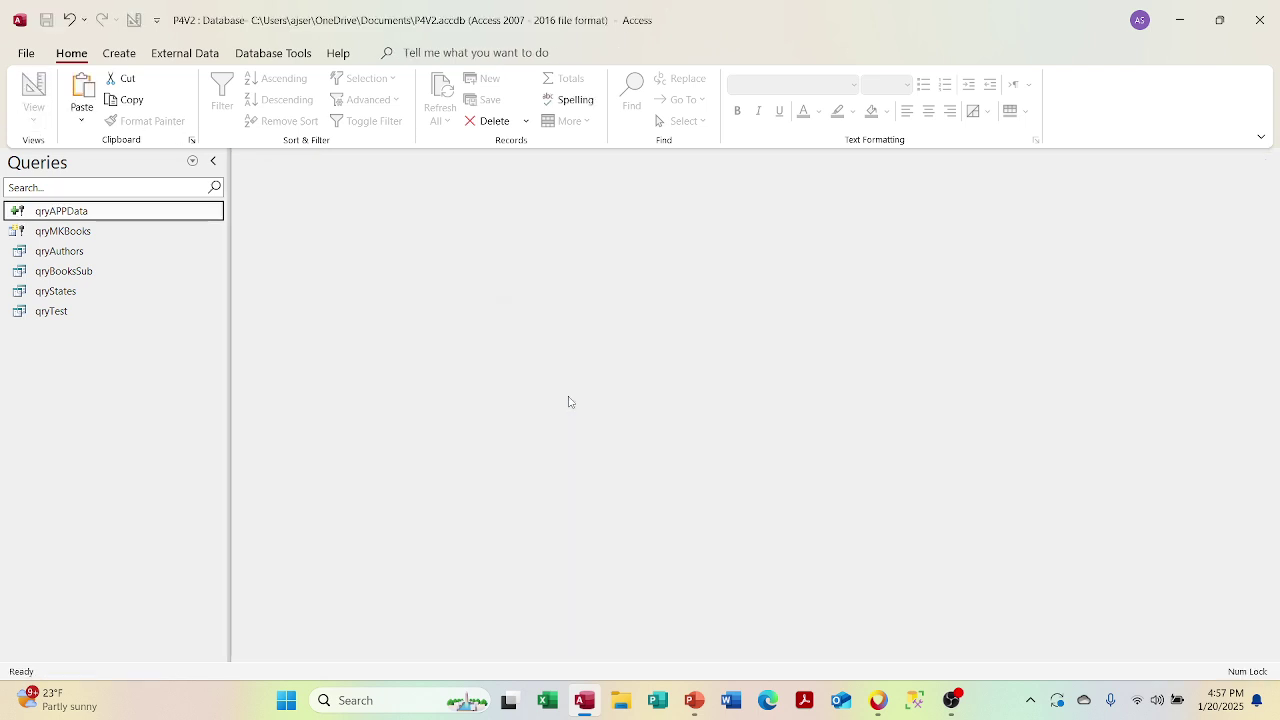
Step: Set fldISBN as the primary key of tblTest in Design View, then save and close the table
{"action": "left_click", "coordinate": [193, 163]}
{"action": "left_click", "coordinate": [124, 336]}
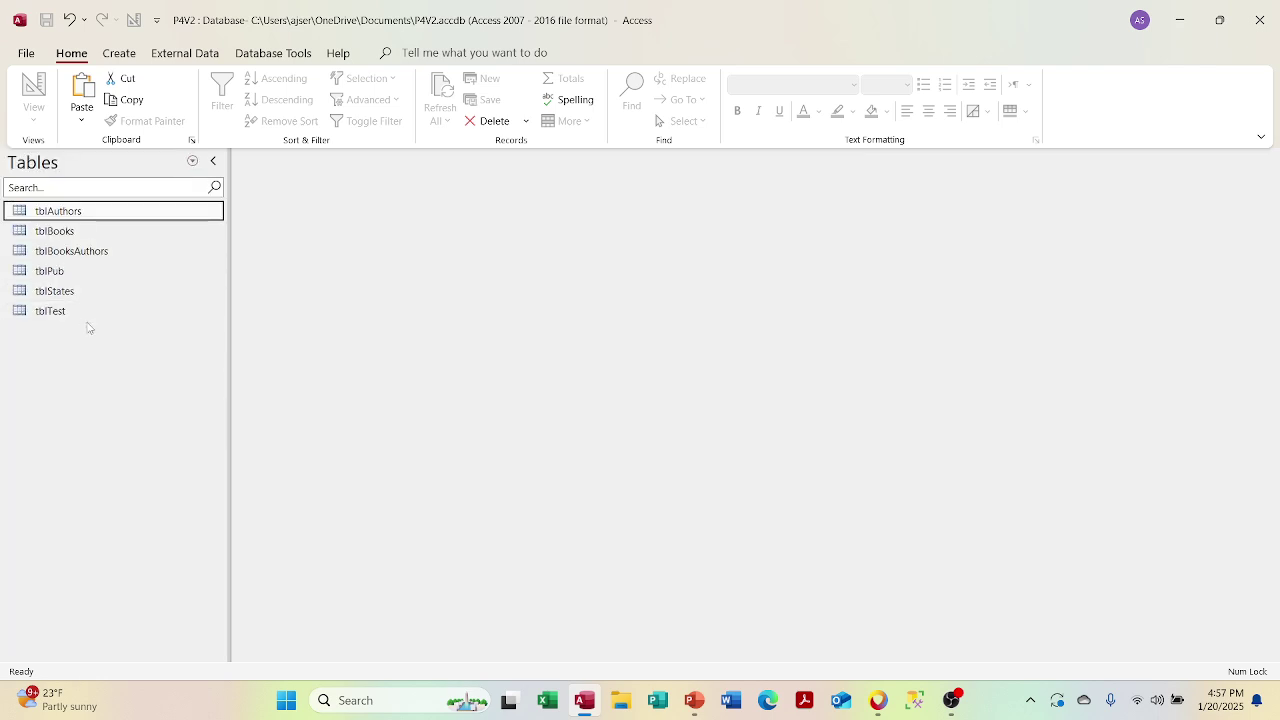
{"action": "left_click", "coordinate": [82, 310]}
{"action": "right_click", "coordinate": [82, 310]}
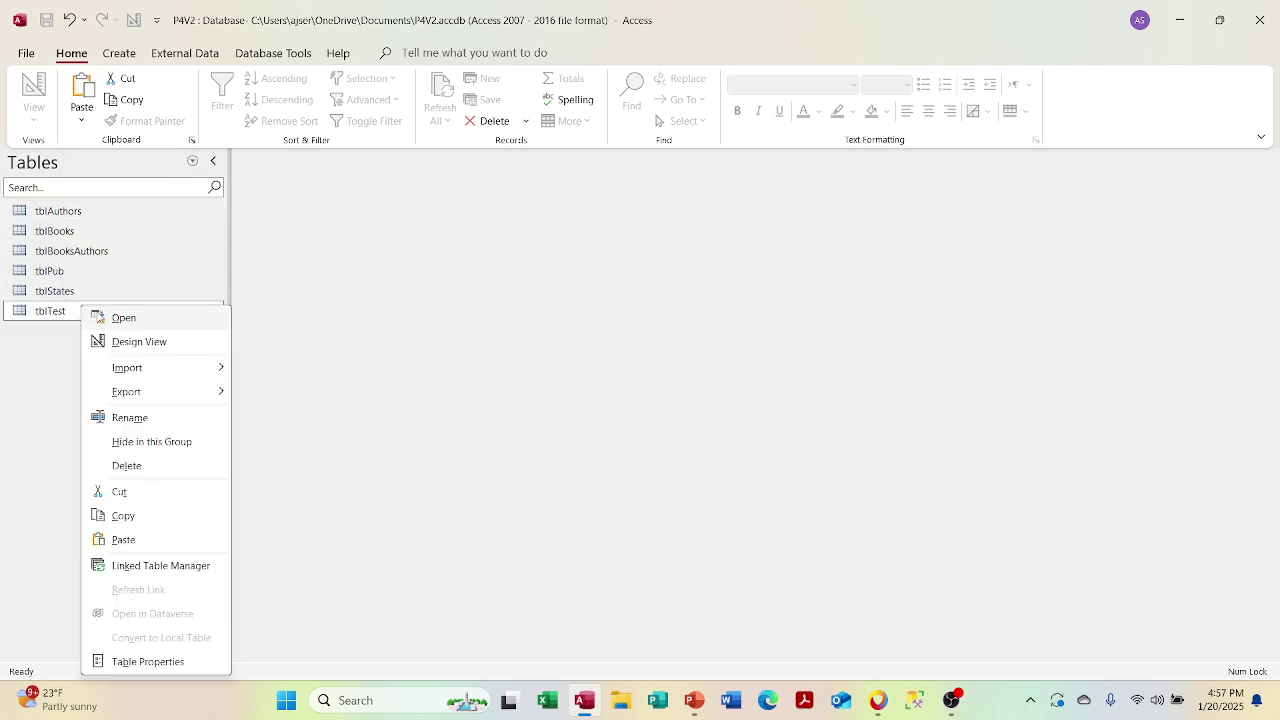
{"action": "left_click", "coordinate": [114, 339]}
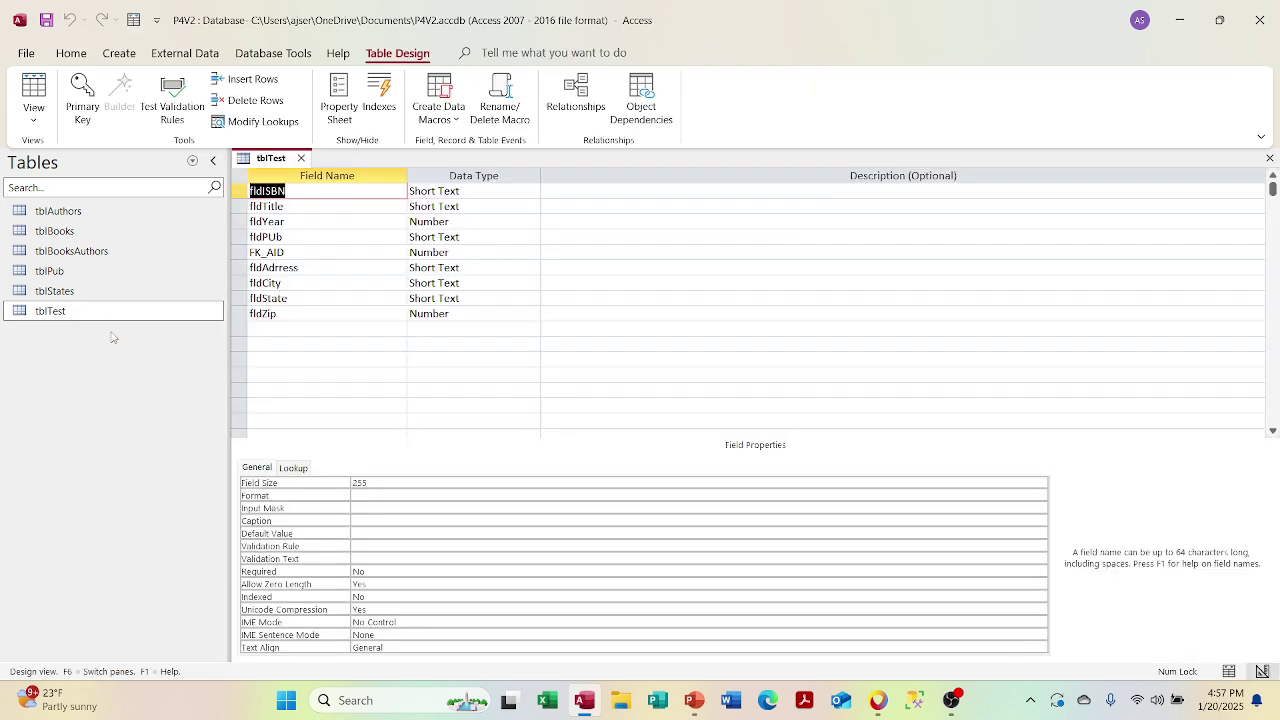
{"action": "left_click", "coordinate": [88, 112]}
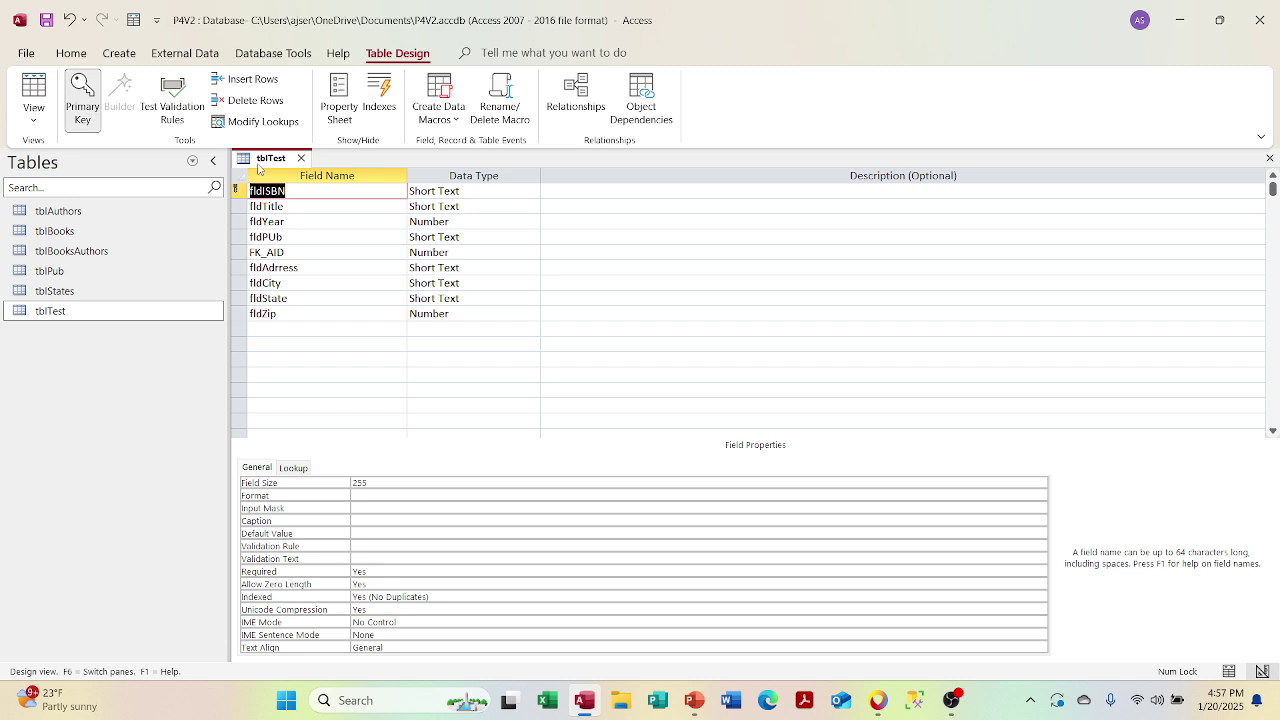
{"action": "left_click", "coordinate": [300, 159]}
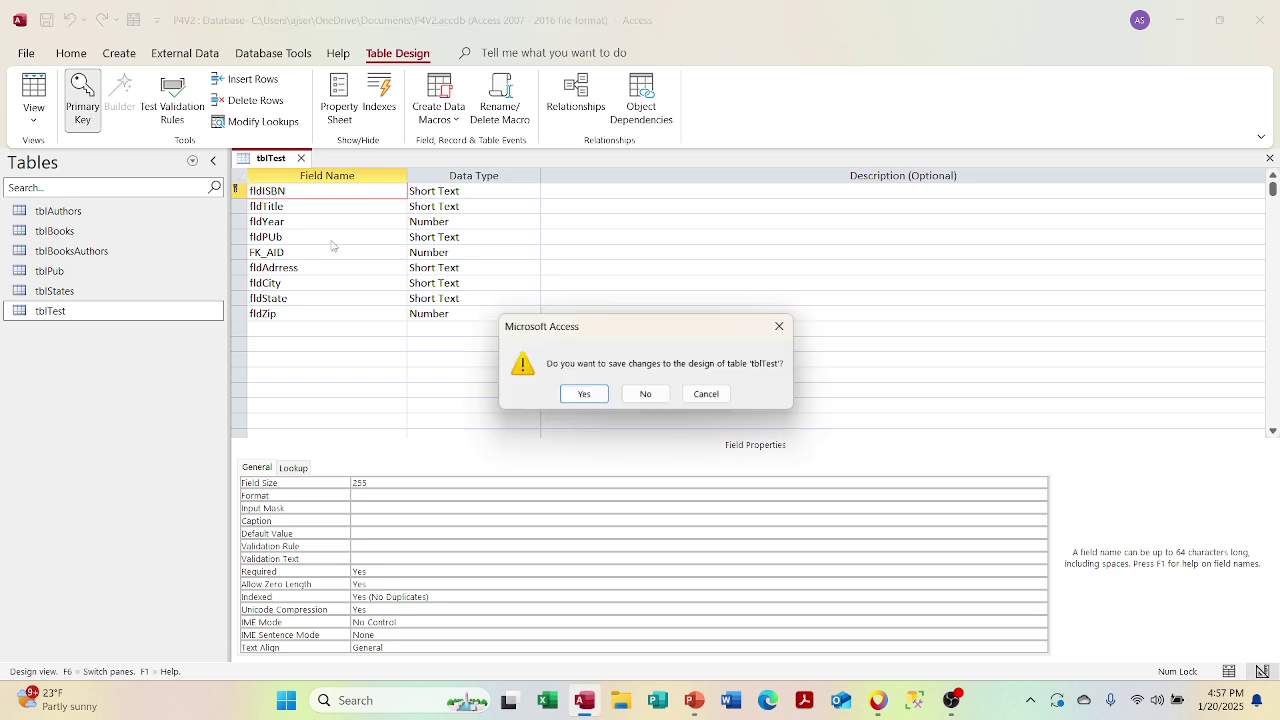
{"action": "left_click", "coordinate": [577, 396]}
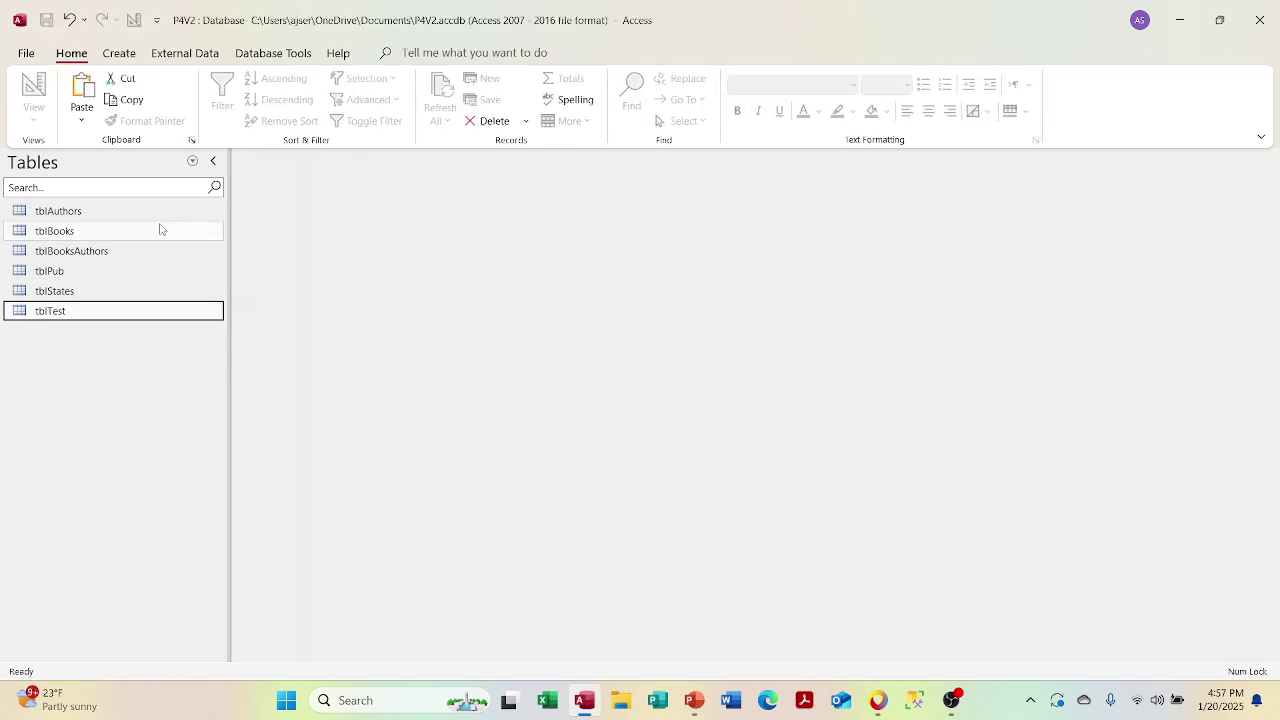
Step: Try to run the append query qryAPPData and decline to continue despite the key violations
{"action": "left_click", "coordinate": [192, 162]}
{"action": "left_click", "coordinate": [135, 350]}
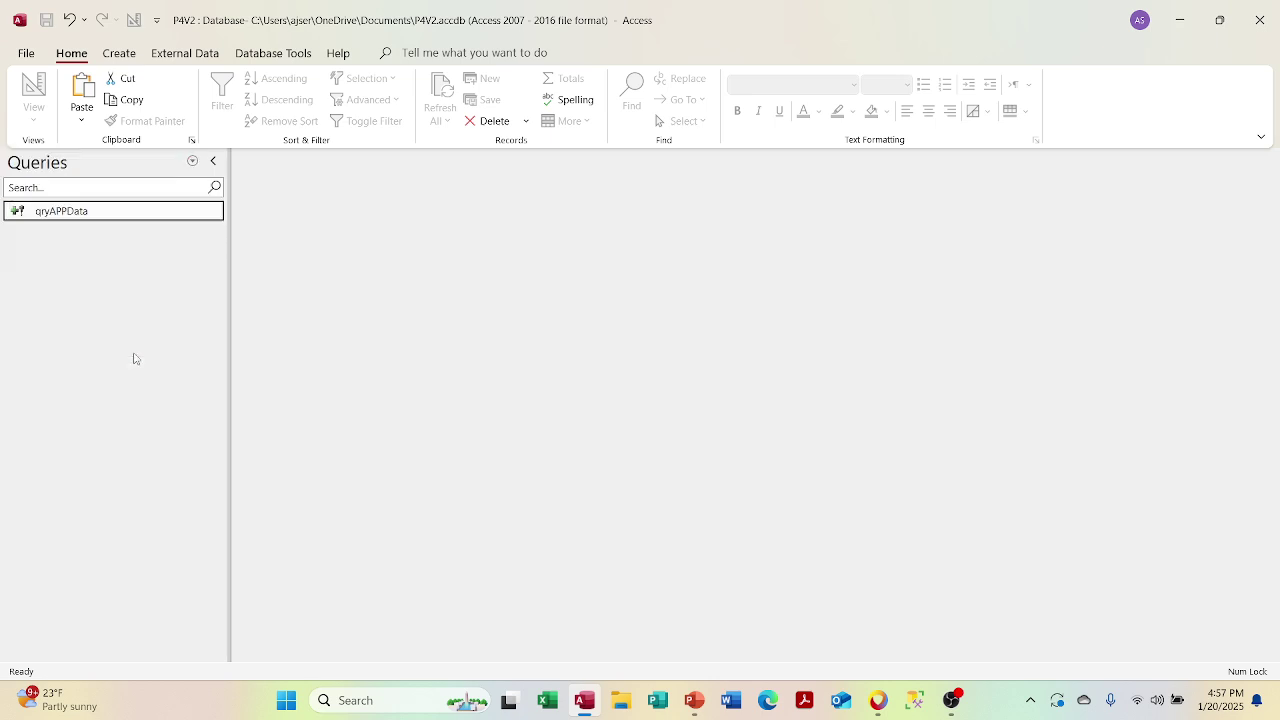
{"action": "double_click", "coordinate": [115, 213]}
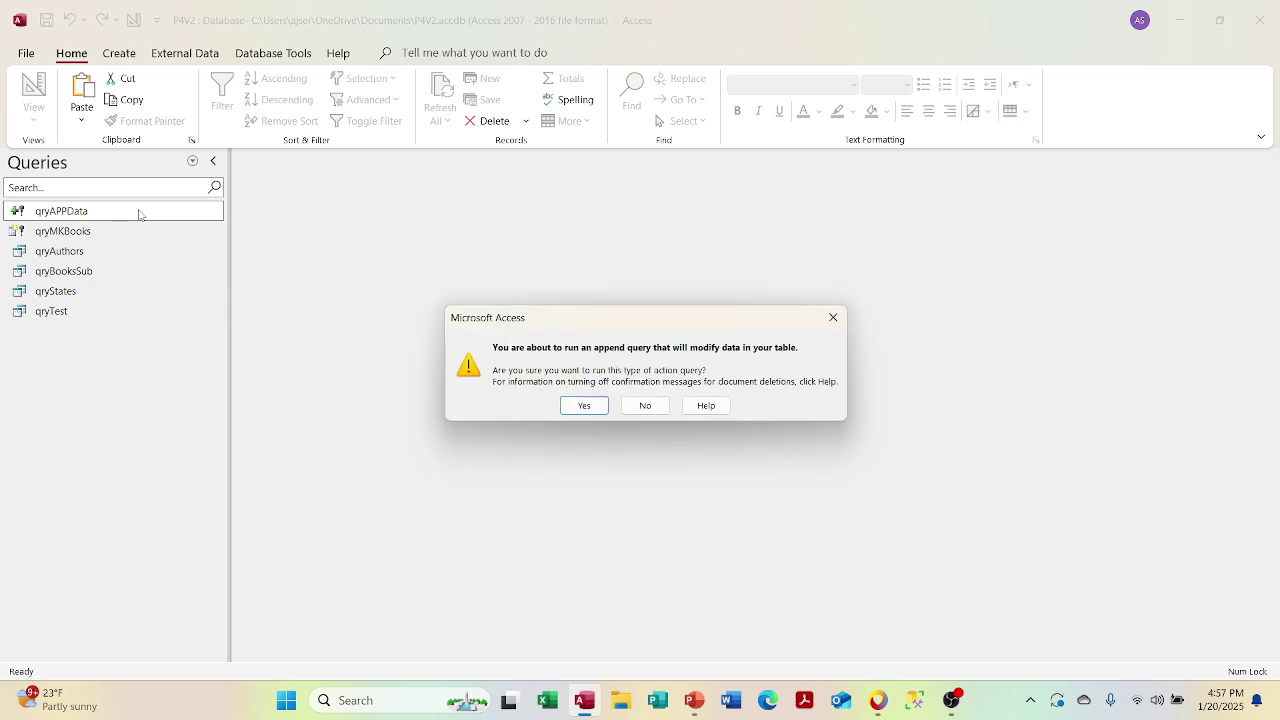
{"action": "left_click", "coordinate": [572, 412]}
{"action": "left_click", "coordinate": [597, 411]}
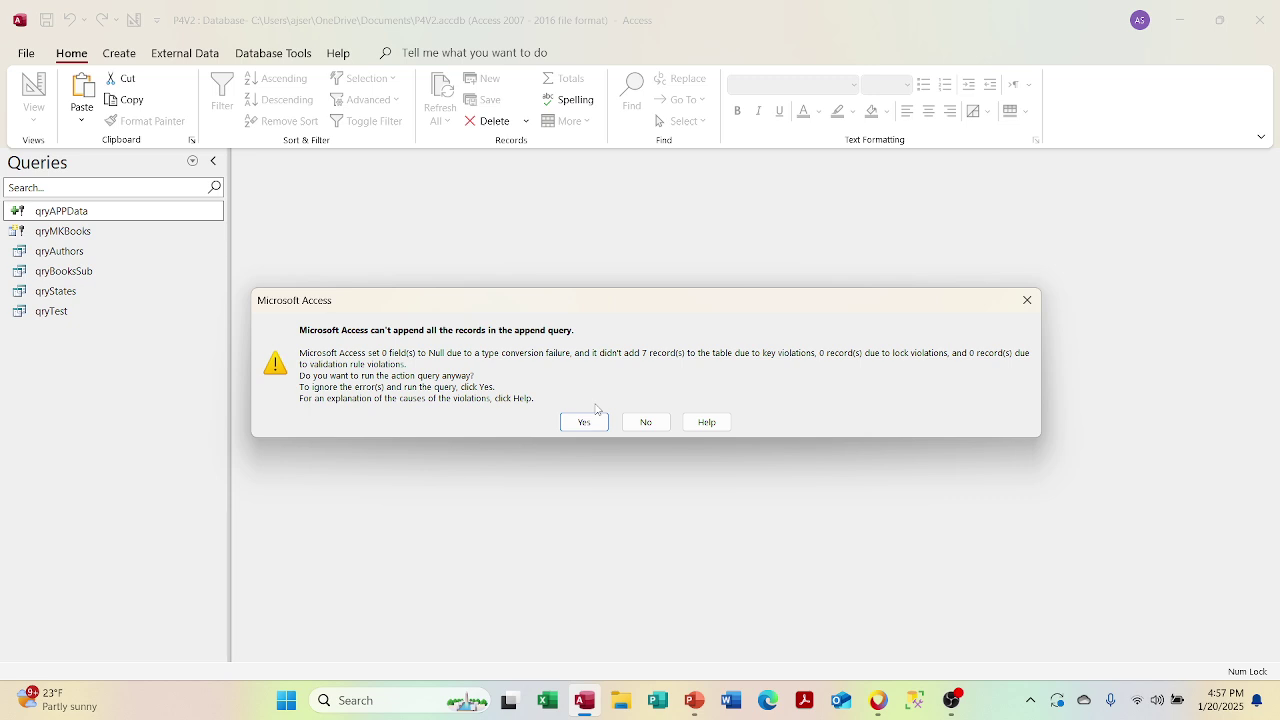
{"action": "left_click", "coordinate": [646, 422]}
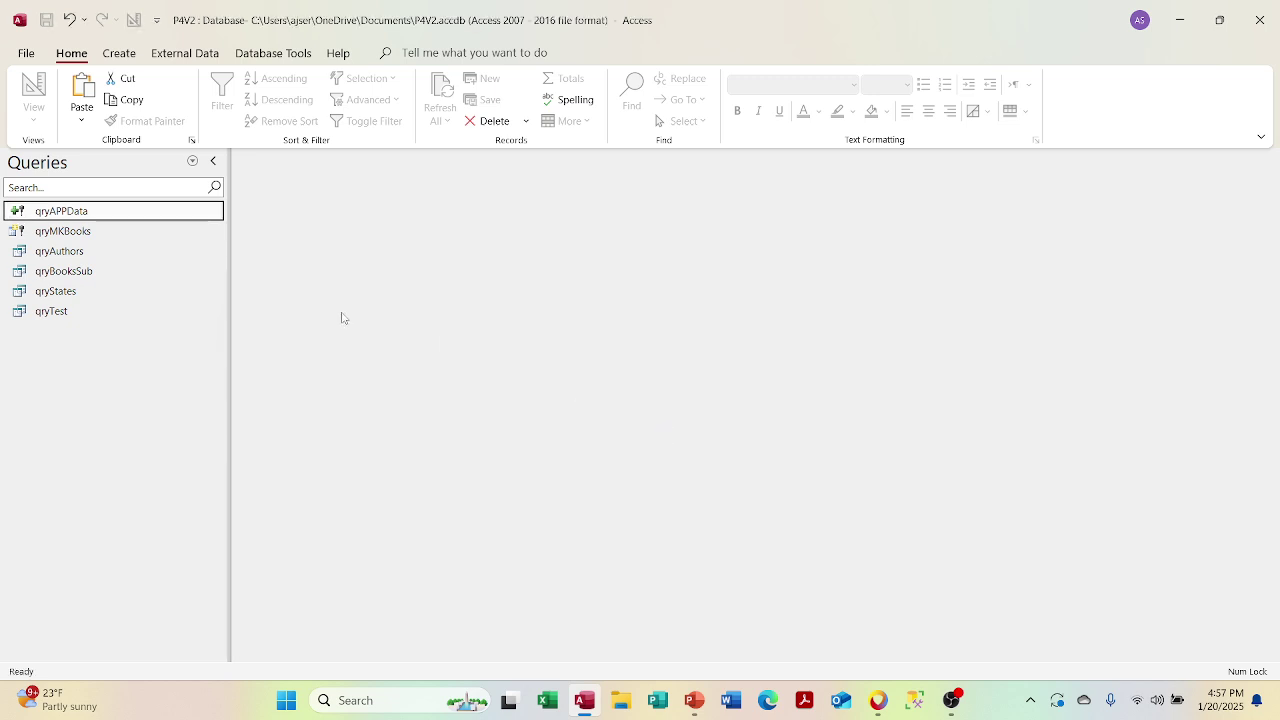
Step: Delete the table tblTest from the database and confirm its removal
{"action": "left_click", "coordinate": [193, 162]}
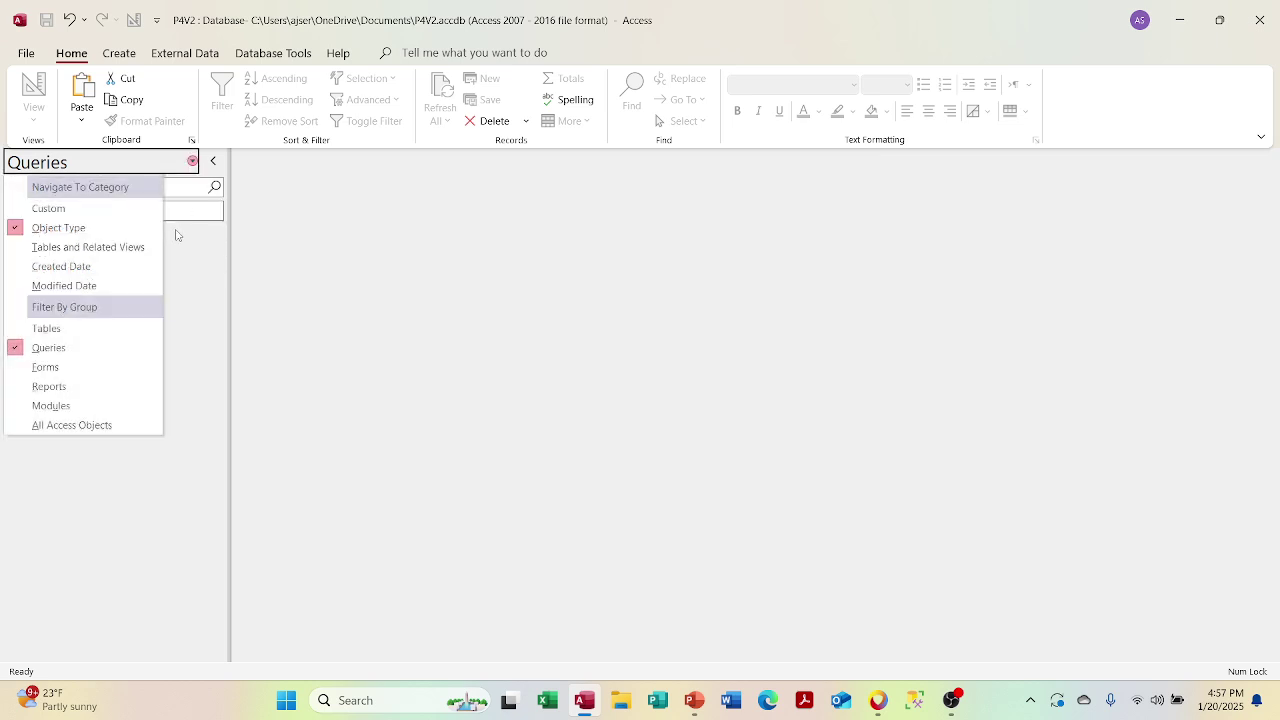
{"action": "left_click", "coordinate": [97, 333]}
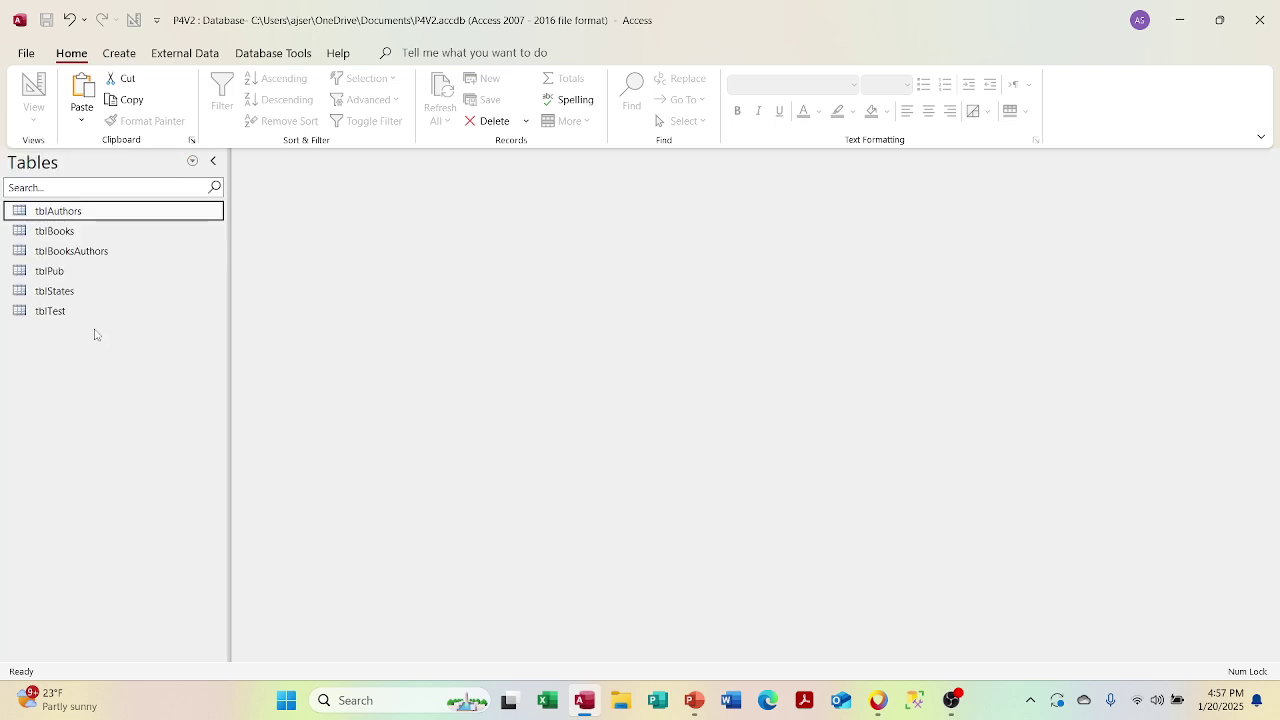
{"action": "left_click", "coordinate": [24, 314]}
{"action": "right_click", "coordinate": [24, 314]}
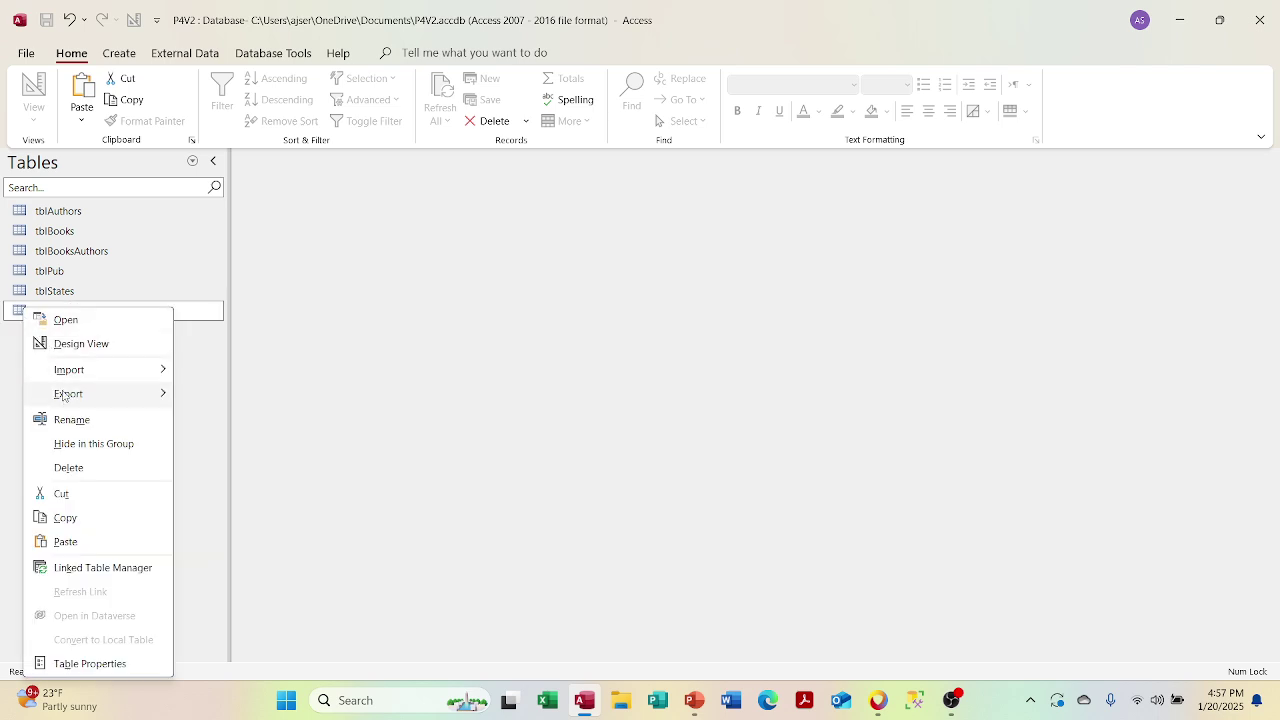
{"action": "left_click", "coordinate": [75, 470]}
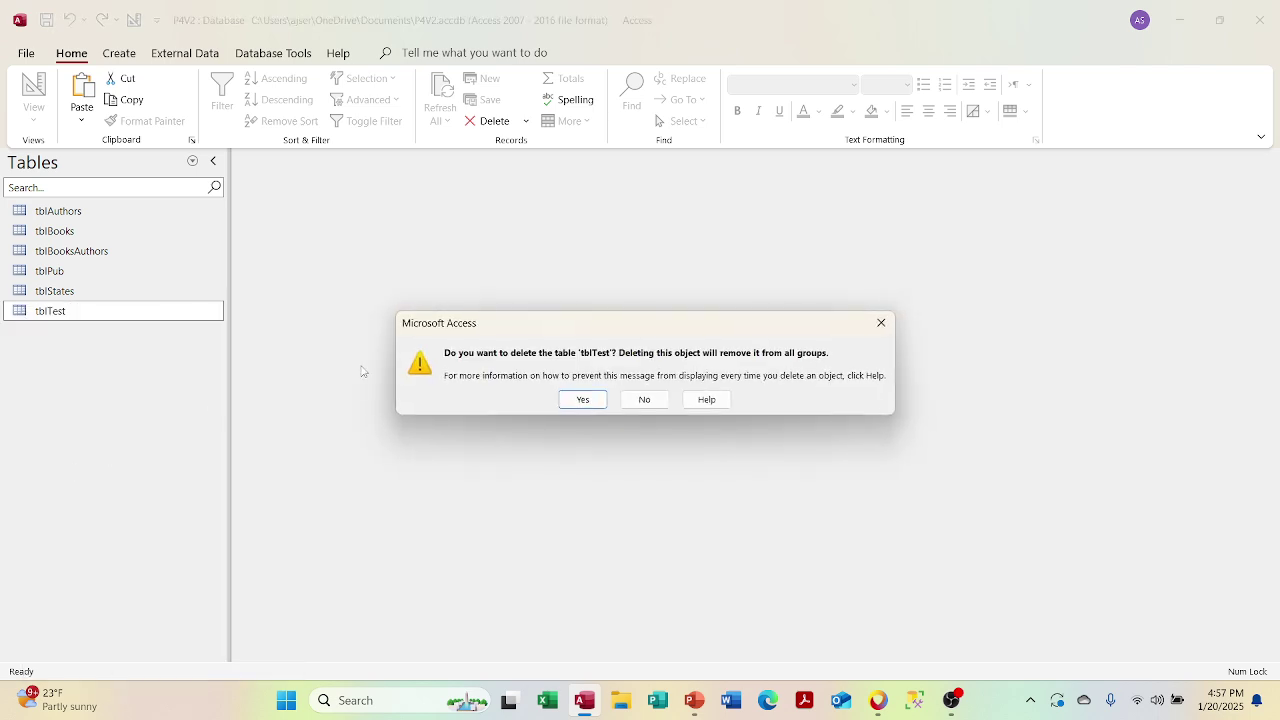
{"action": "left_click", "coordinate": [572, 401]}
Step: Run the make-table query qryMKBooks and accept creating the new table with its selected records
{"action": "left_click", "coordinate": [192, 161]}
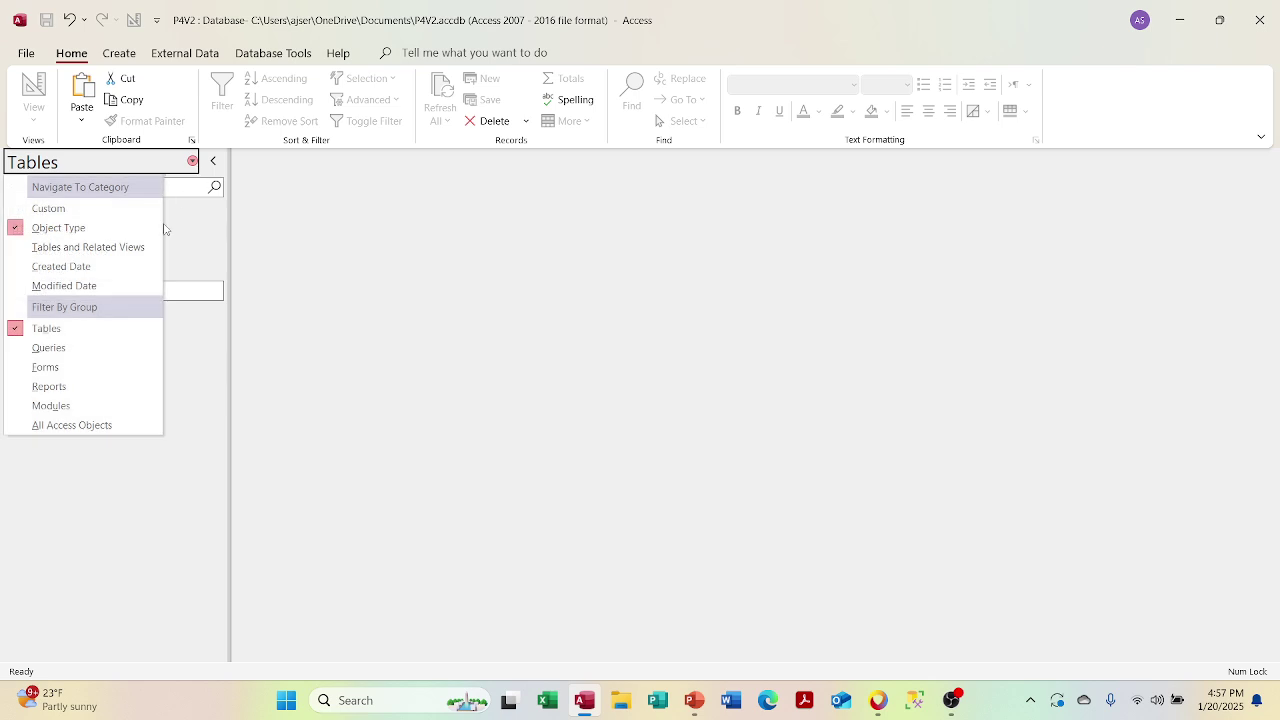
{"action": "left_click", "coordinate": [111, 355]}
{"action": "double_click", "coordinate": [141, 238]}
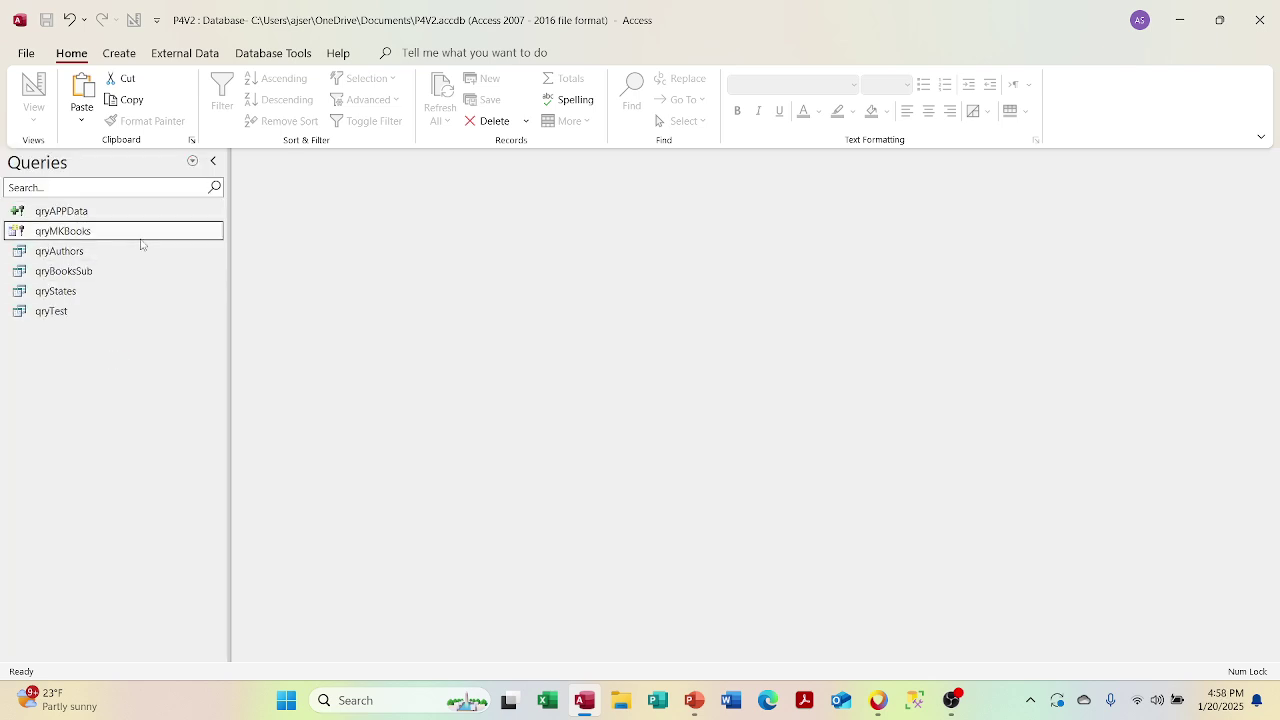
{"action": "left_click", "coordinate": [583, 405]}
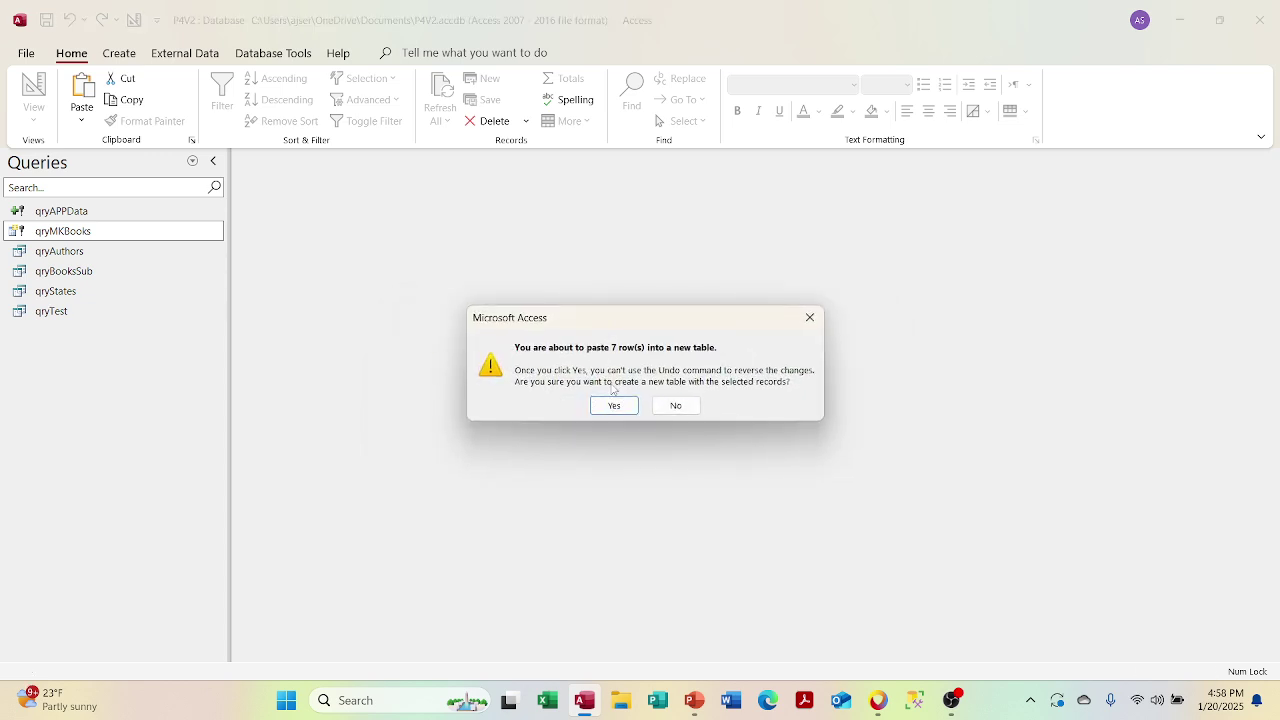
{"action": "left_click", "coordinate": [625, 401]}
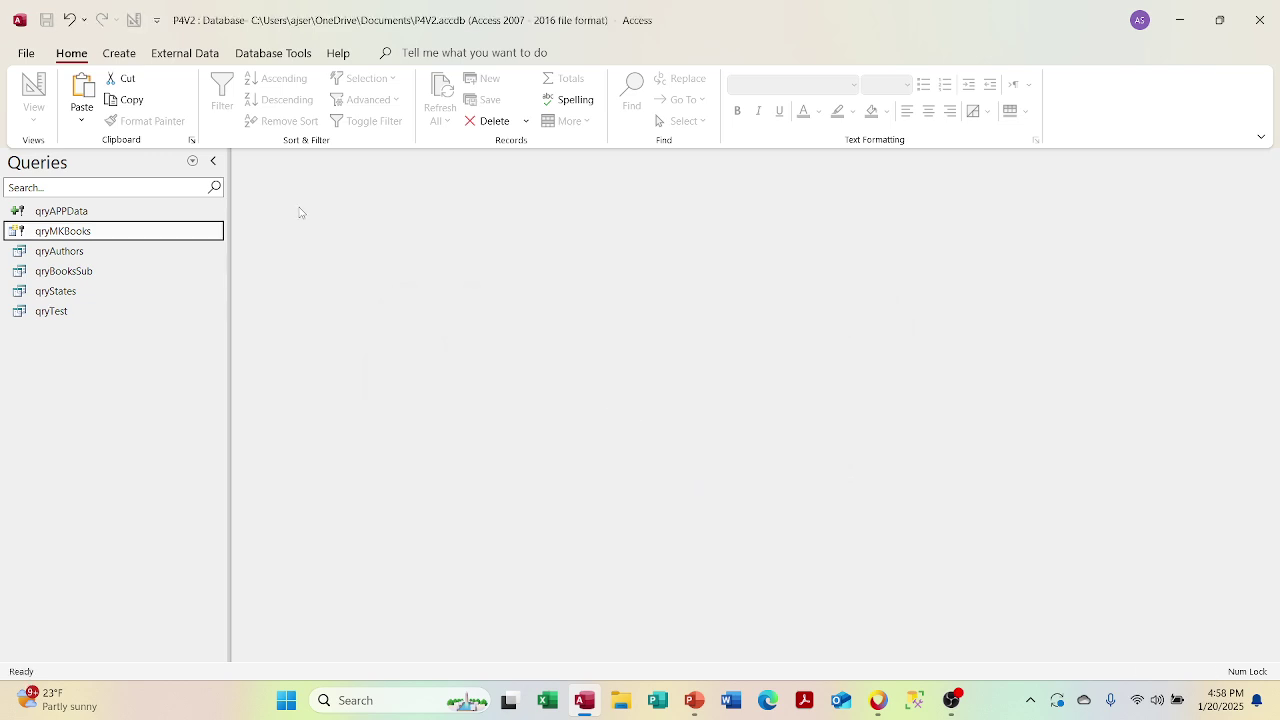
Step: Open the recreated tblTest in Datasheet View, check its records and close it
{"action": "left_click", "coordinate": [193, 162]}
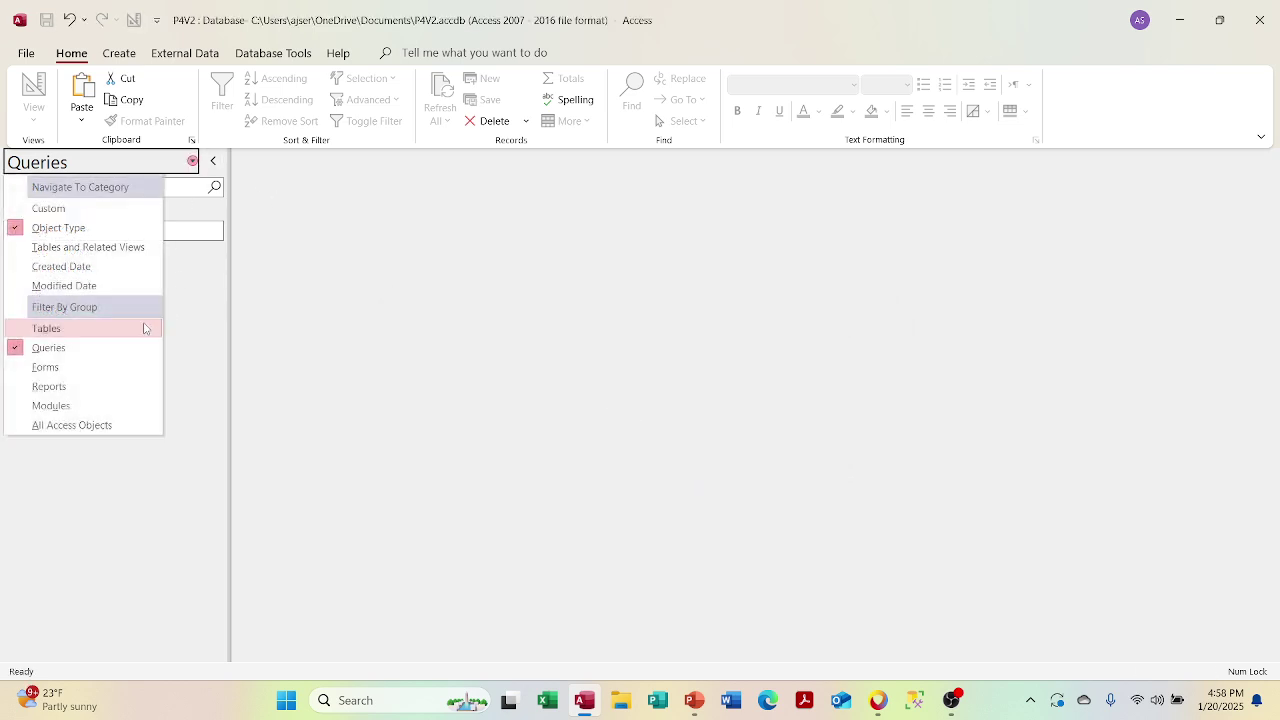
{"action": "left_click", "coordinate": [143, 328]}
{"action": "left_click", "coordinate": [112, 314]}
{"action": "double_click", "coordinate": [112, 316]}
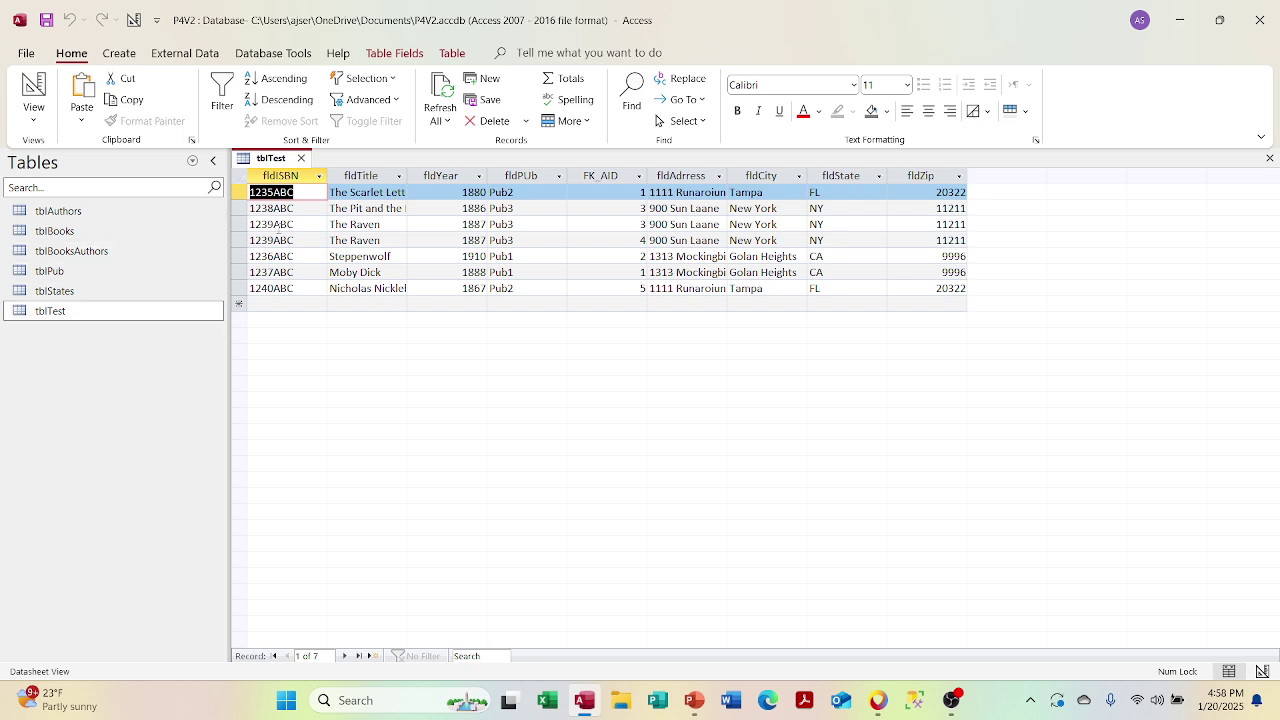
{"action": "left_click", "coordinate": [301, 158]}
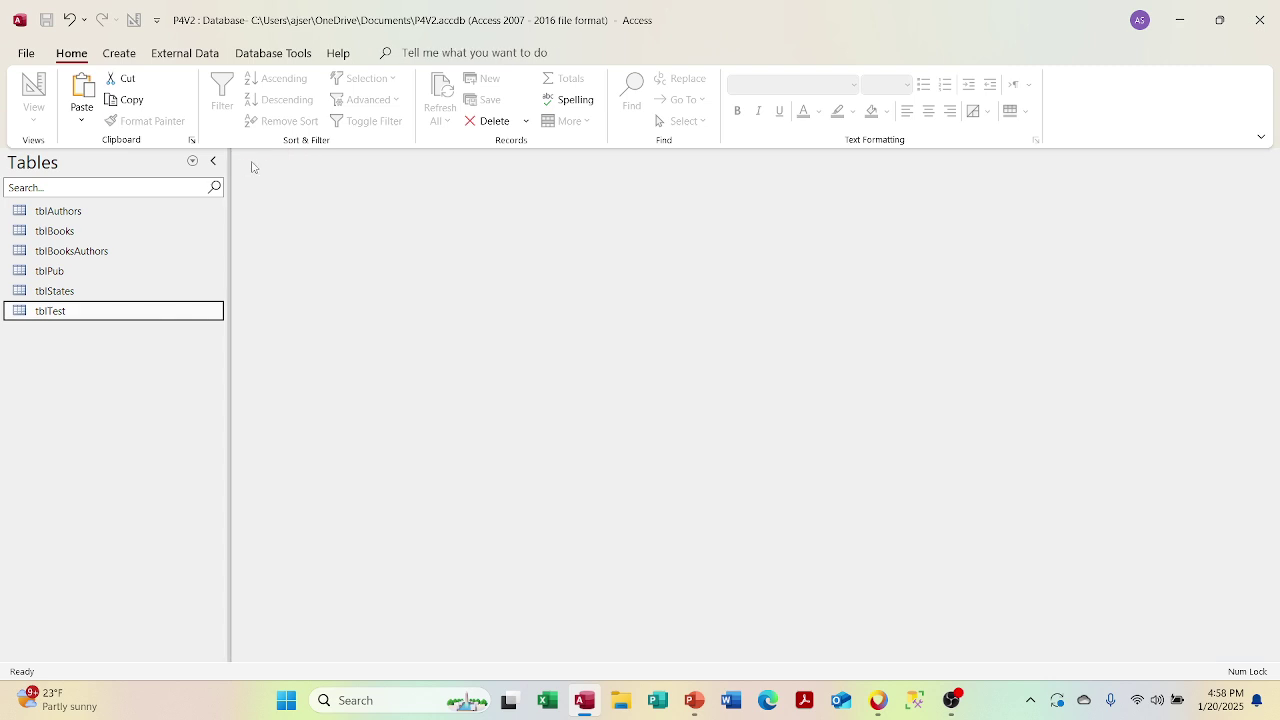
Step: Run the append query qryAPPData and confirm appending its rows to tblTest
{"action": "left_click", "coordinate": [192, 162]}
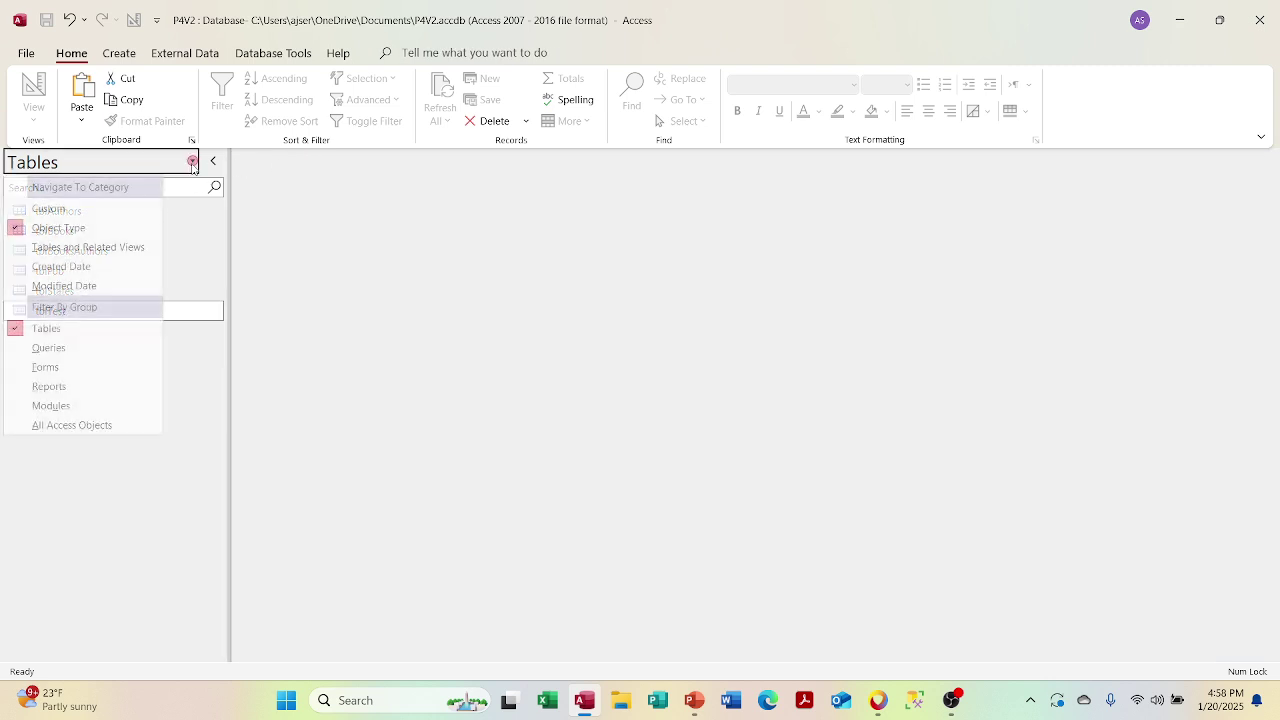
{"action": "left_click", "coordinate": [85, 347]}
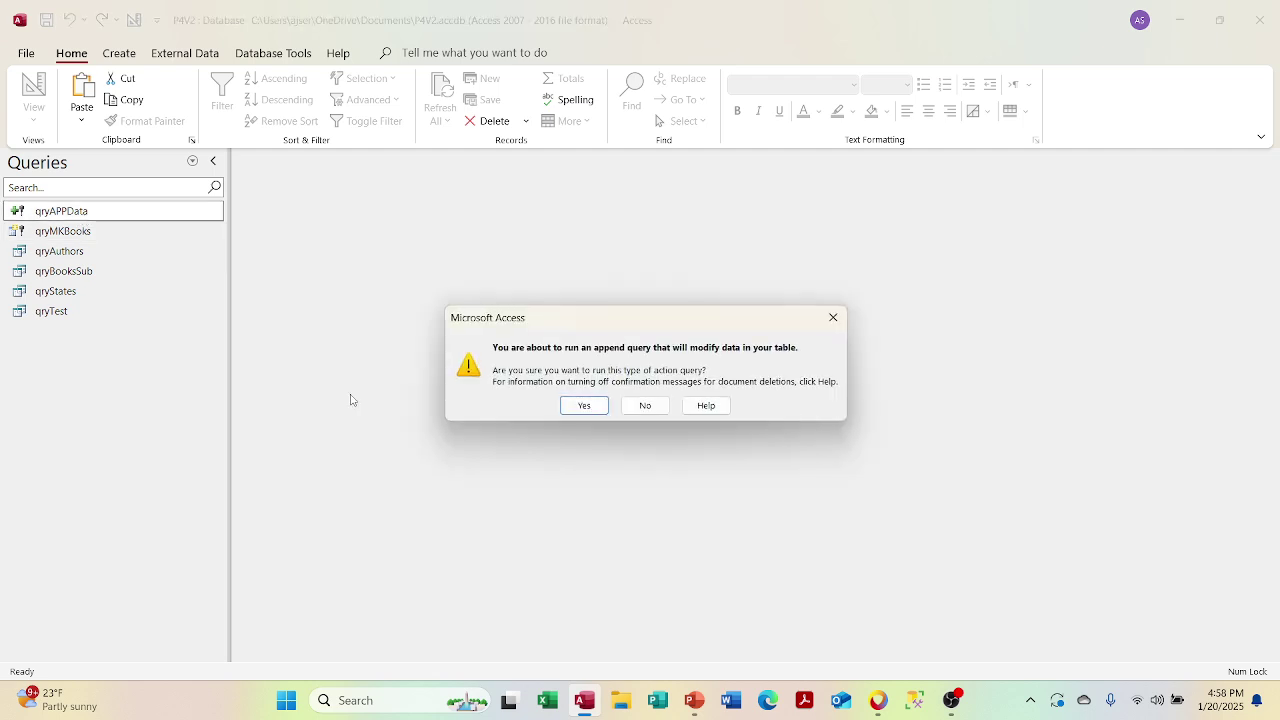
{"action": "left_click", "coordinate": [572, 403]}
{"action": "left_click", "coordinate": [598, 405]}
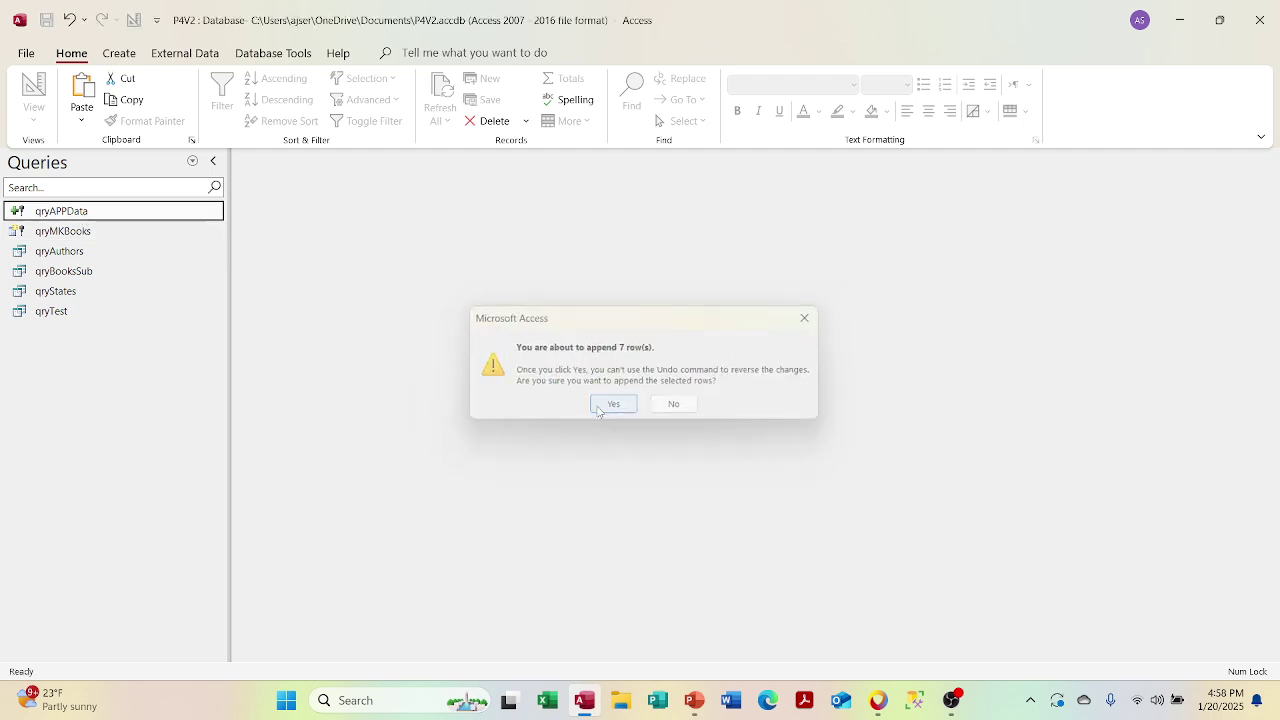
Step: Open tblTest to examine the appended duplicate records, then close the table
{"action": "left_click", "coordinate": [192, 161]}
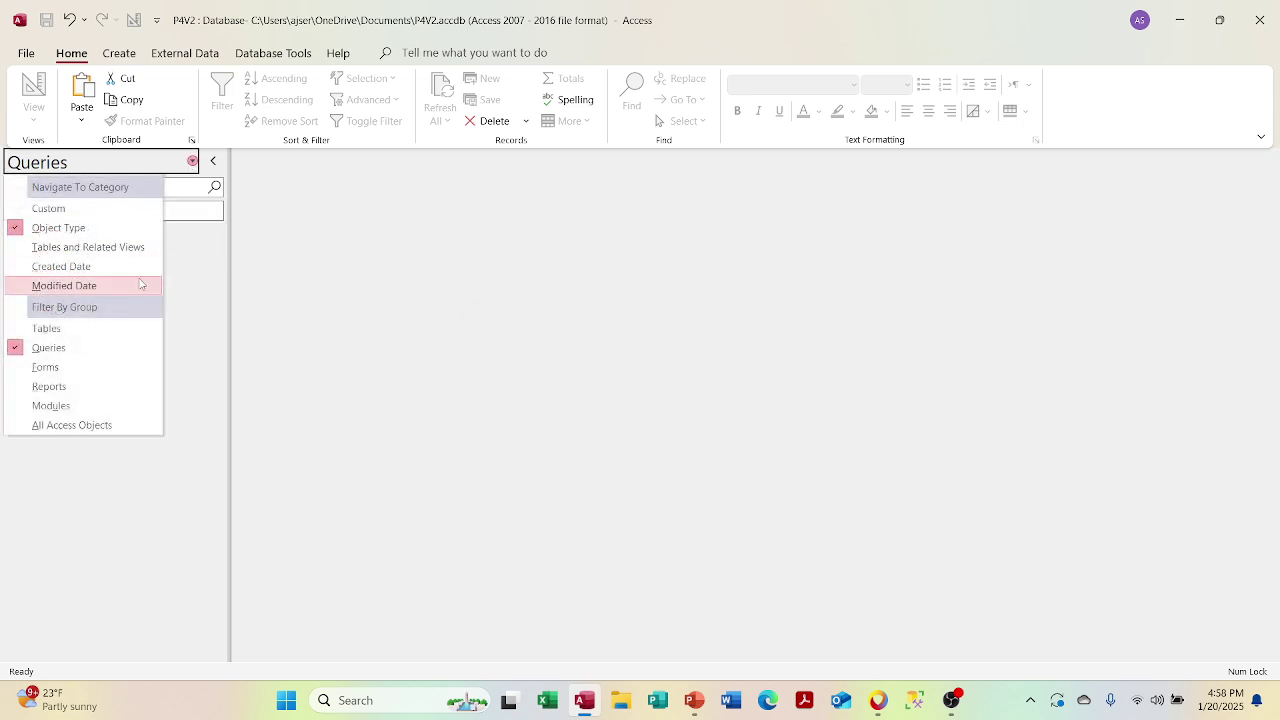
{"action": "left_click", "coordinate": [122, 330]}
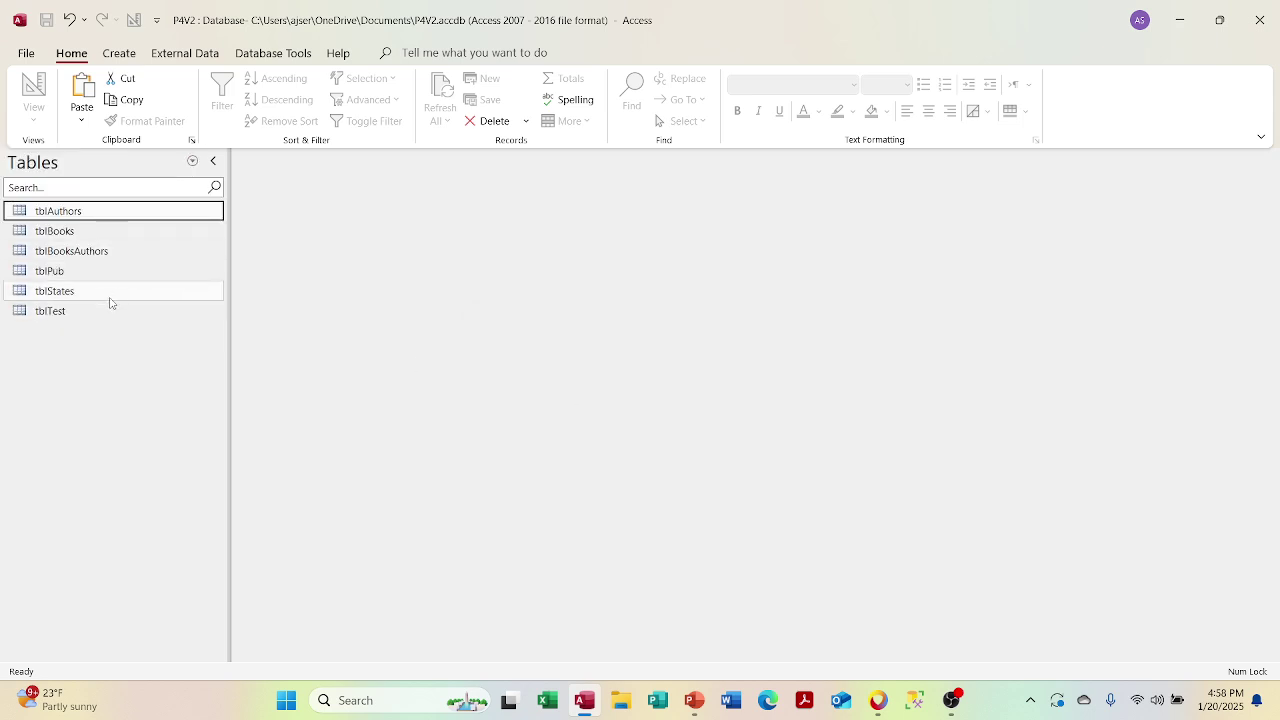
{"action": "double_click", "coordinate": [110, 312]}
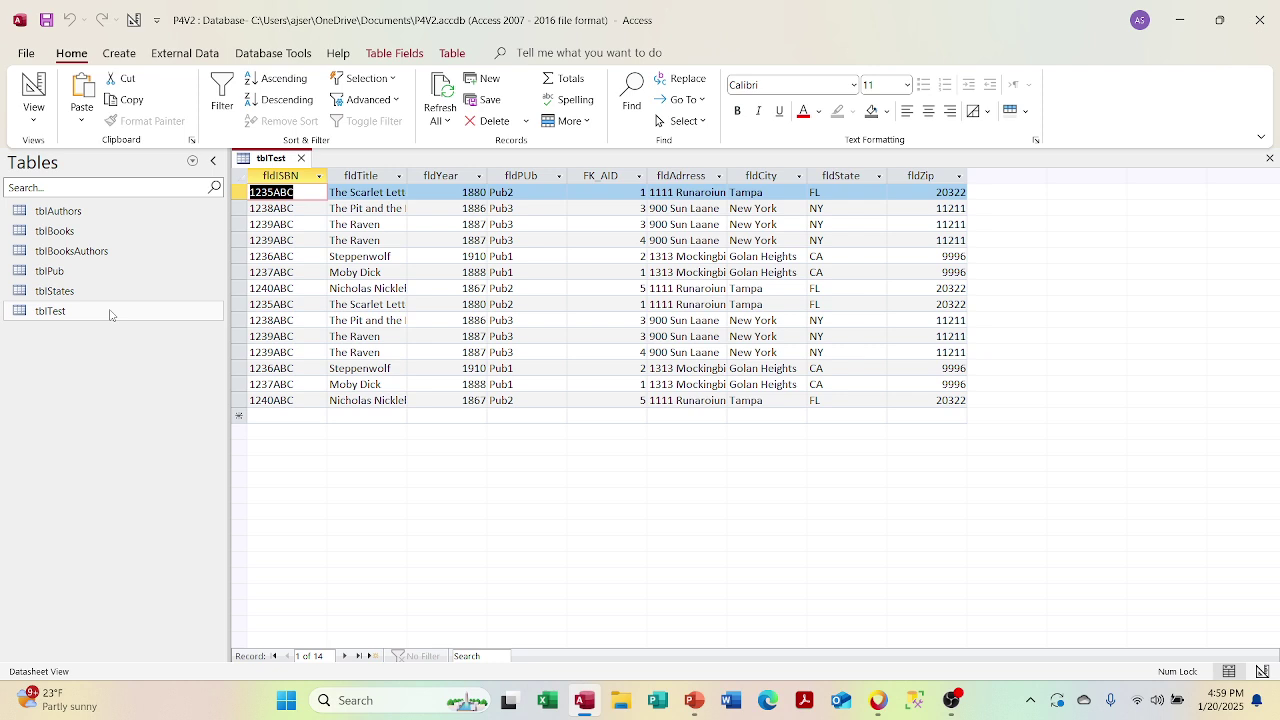
{"action": "left_click", "coordinate": [300, 158]}
Step: Open tblBooks, inspect its primary key field in Design View and close the table
{"action": "left_click", "coordinate": [193, 163]}
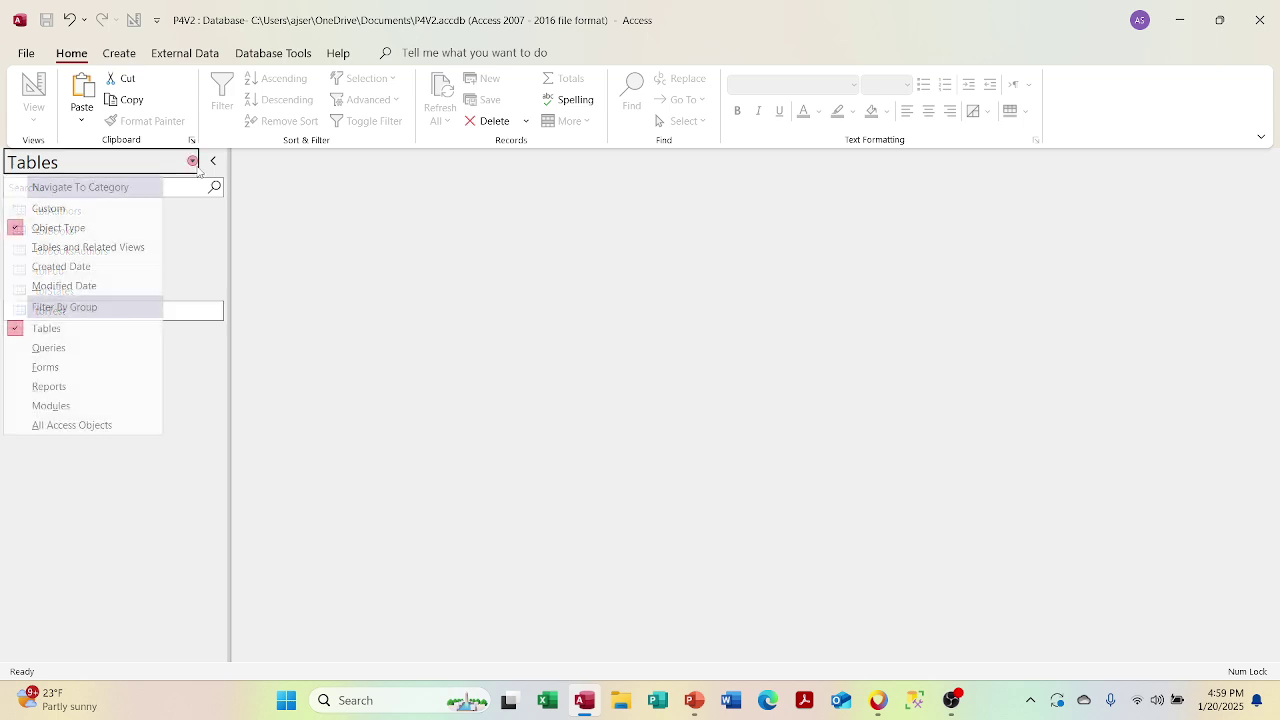
{"action": "left_click", "coordinate": [126, 347]}
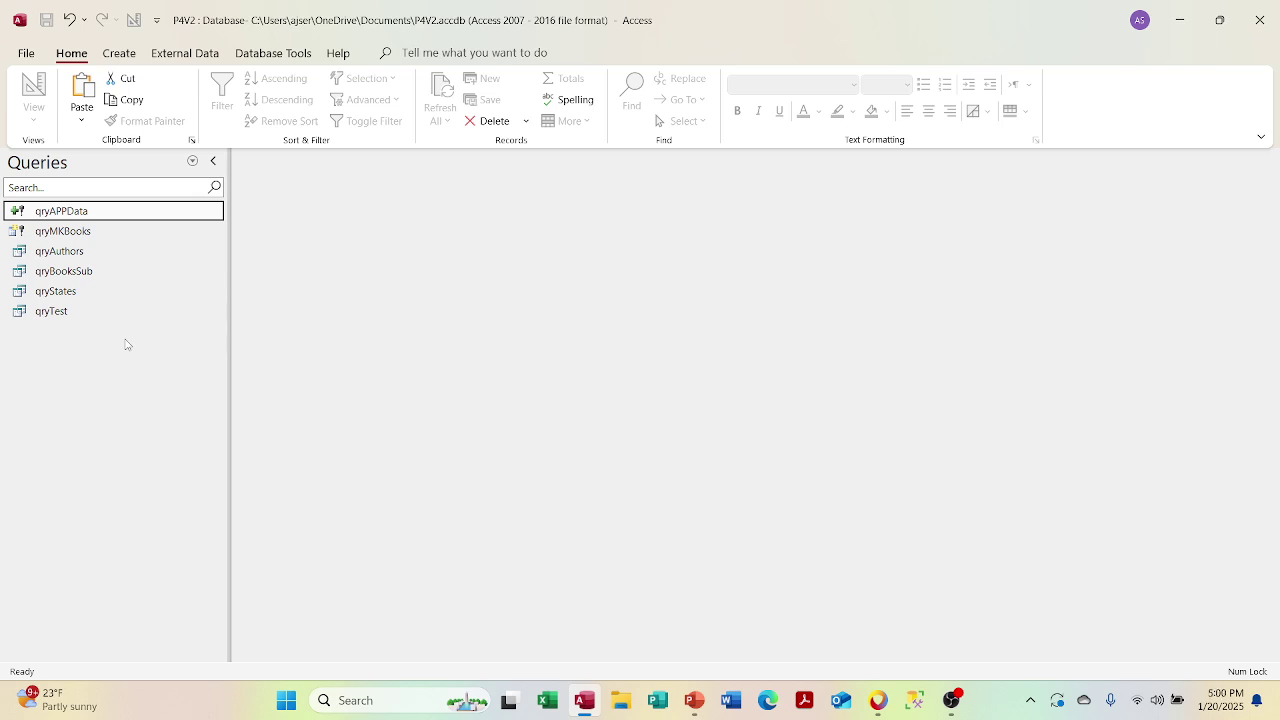
{"action": "left_click", "coordinate": [193, 161]}
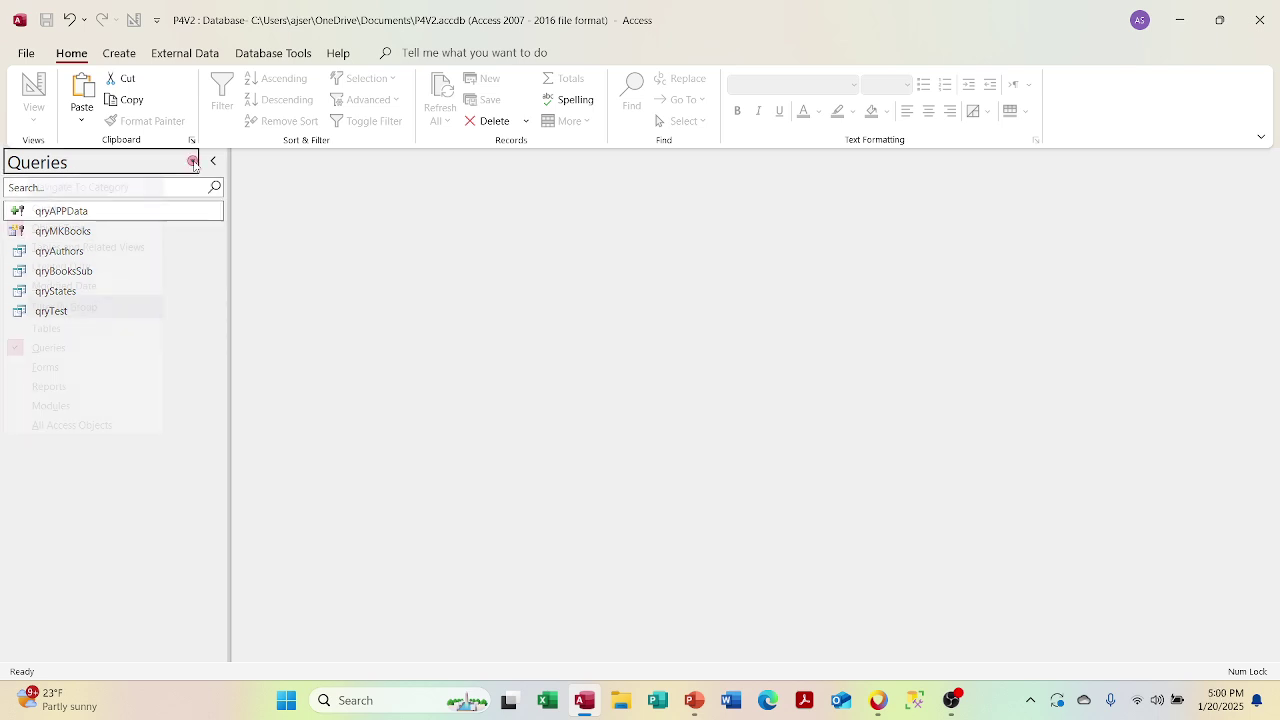
{"action": "left_click", "coordinate": [106, 328]}
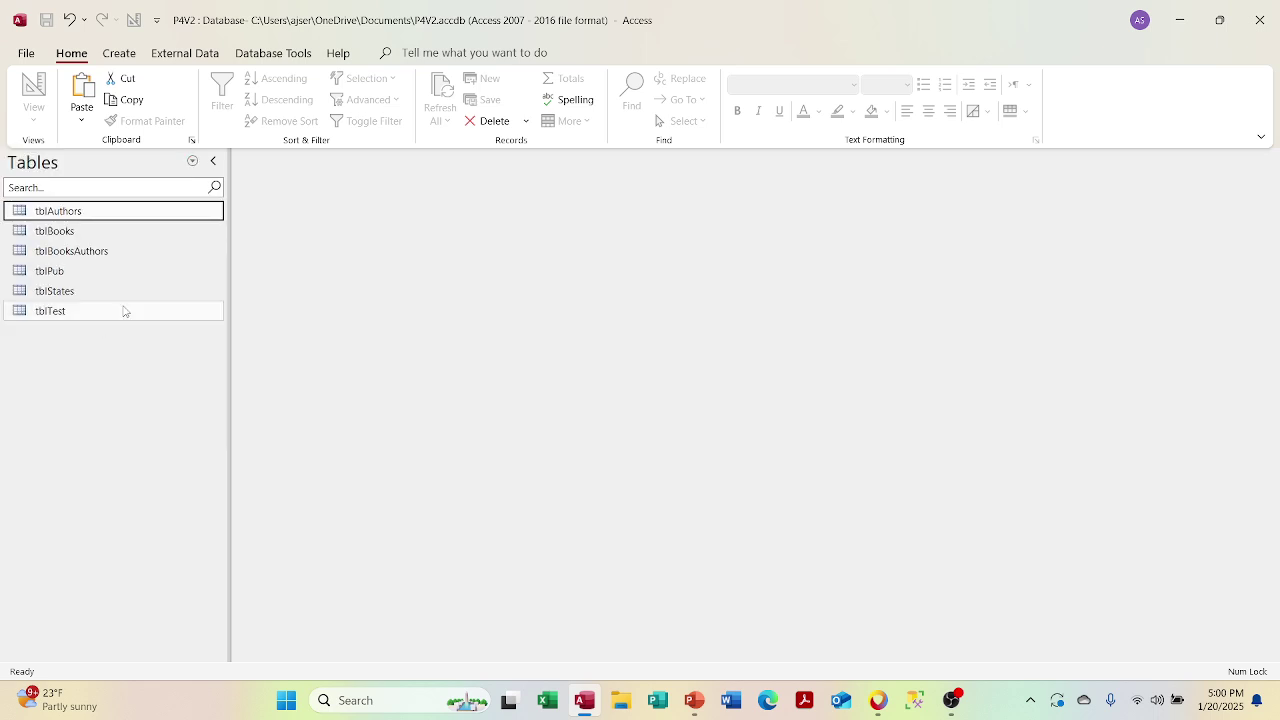
{"action": "double_click", "coordinate": [143, 238]}
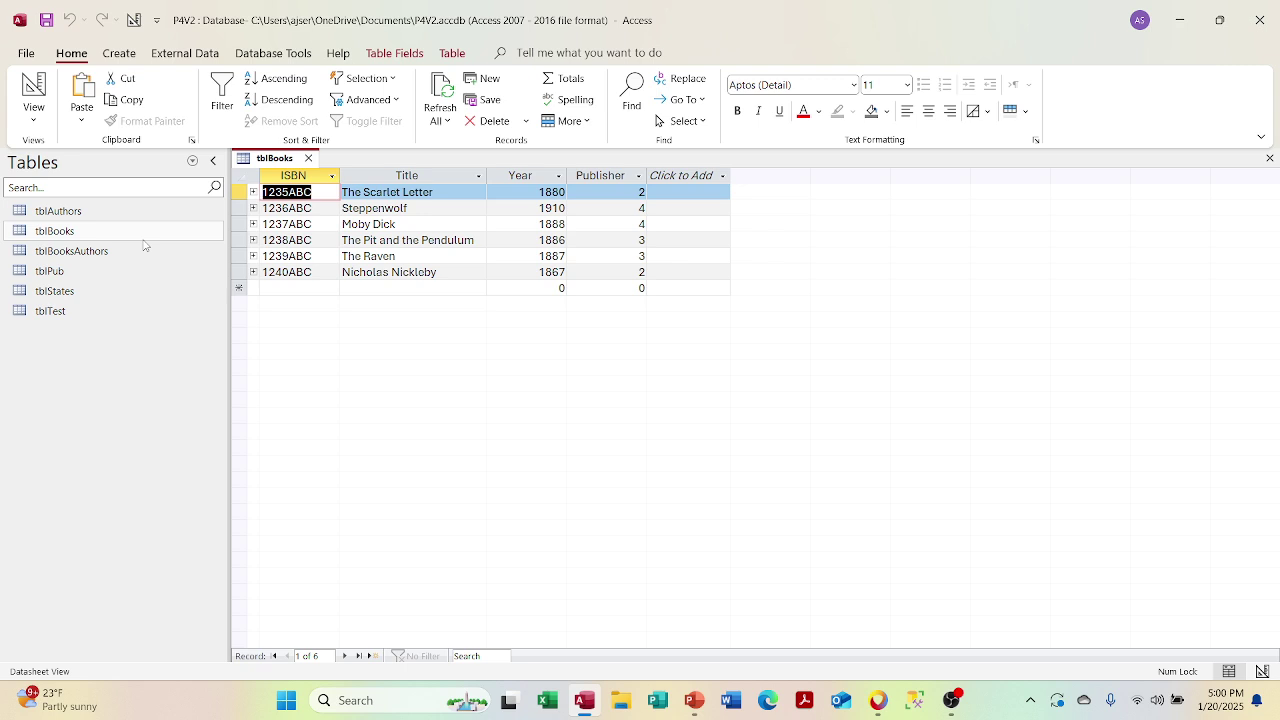
{"action": "left_click", "coordinate": [34, 112]}
{"action": "left_click", "coordinate": [84, 186]}
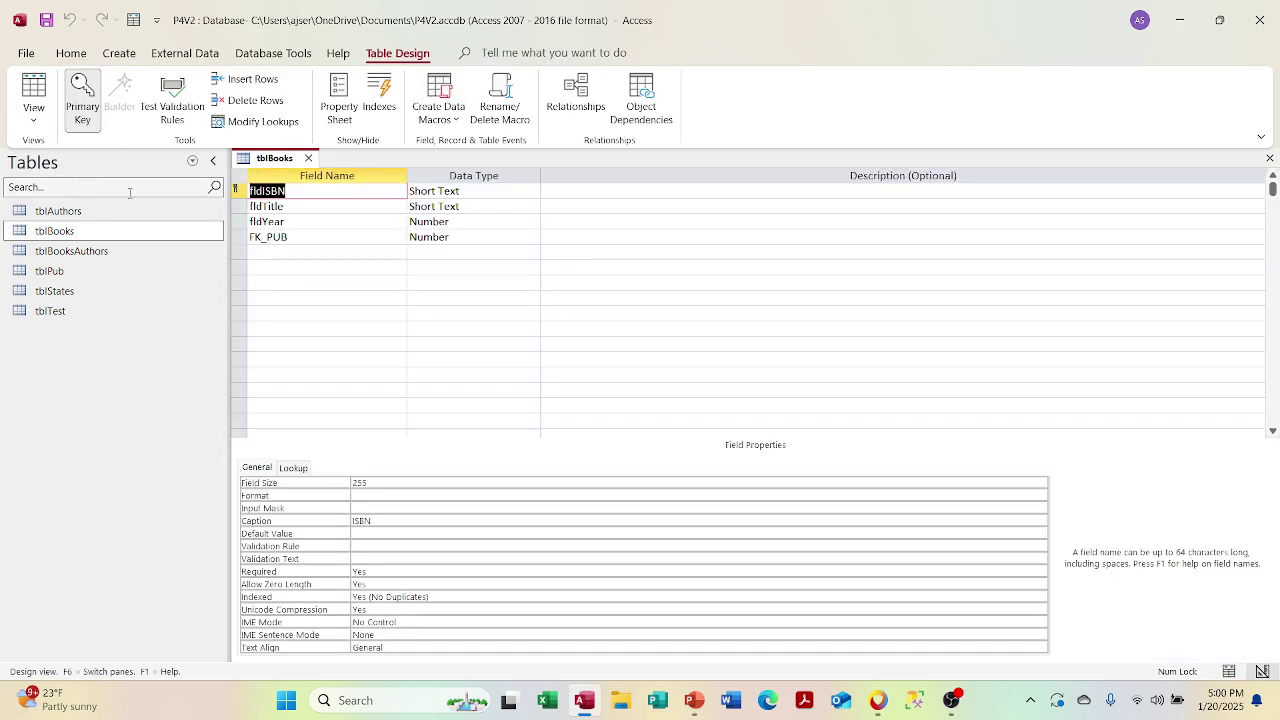
{"action": "left_click", "coordinate": [308, 159]}
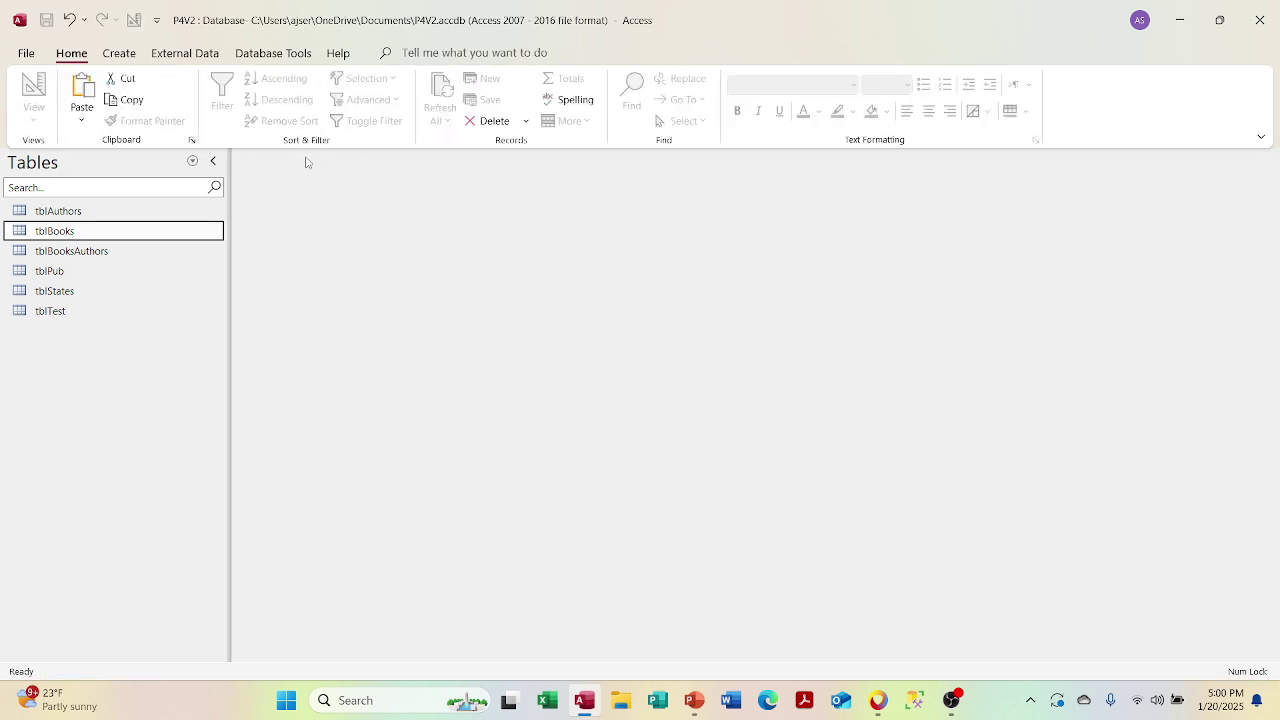
Step: Review the records of tblBooks, tblAuthors and tblTest one after another, closing each table
{"action": "double_click", "coordinate": [137, 235]}
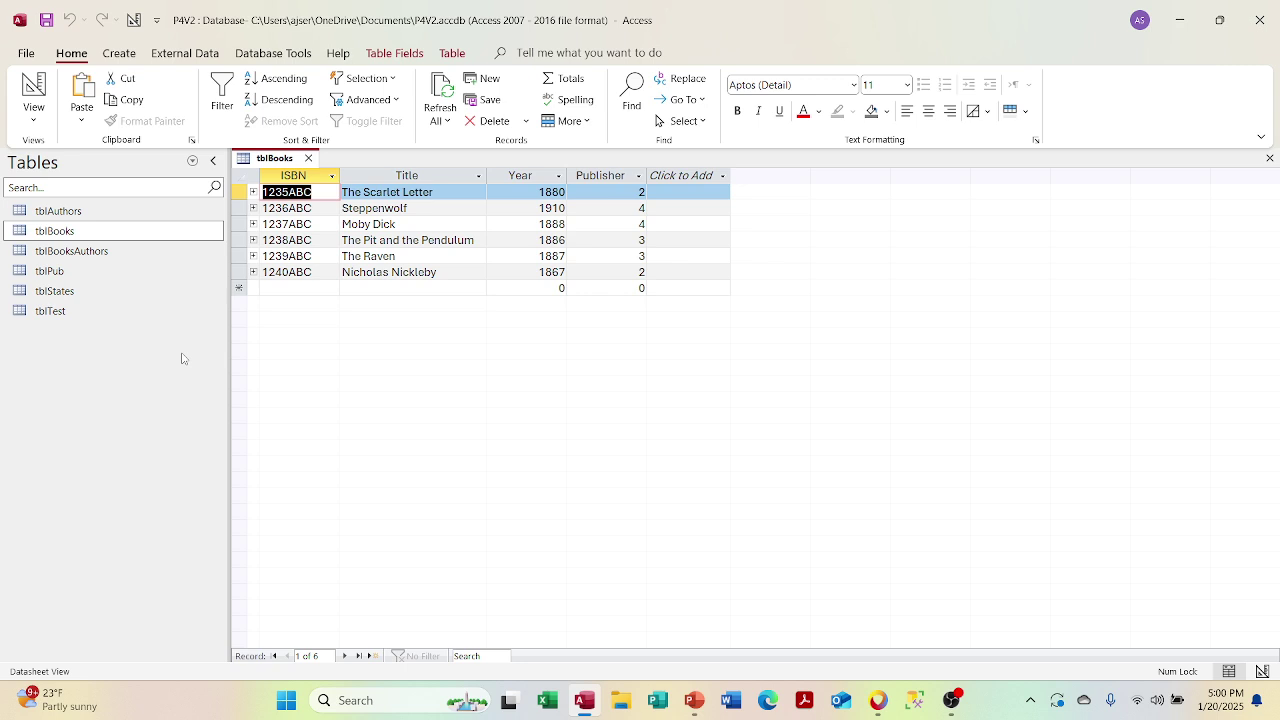
{"action": "left_click", "coordinate": [308, 158]}
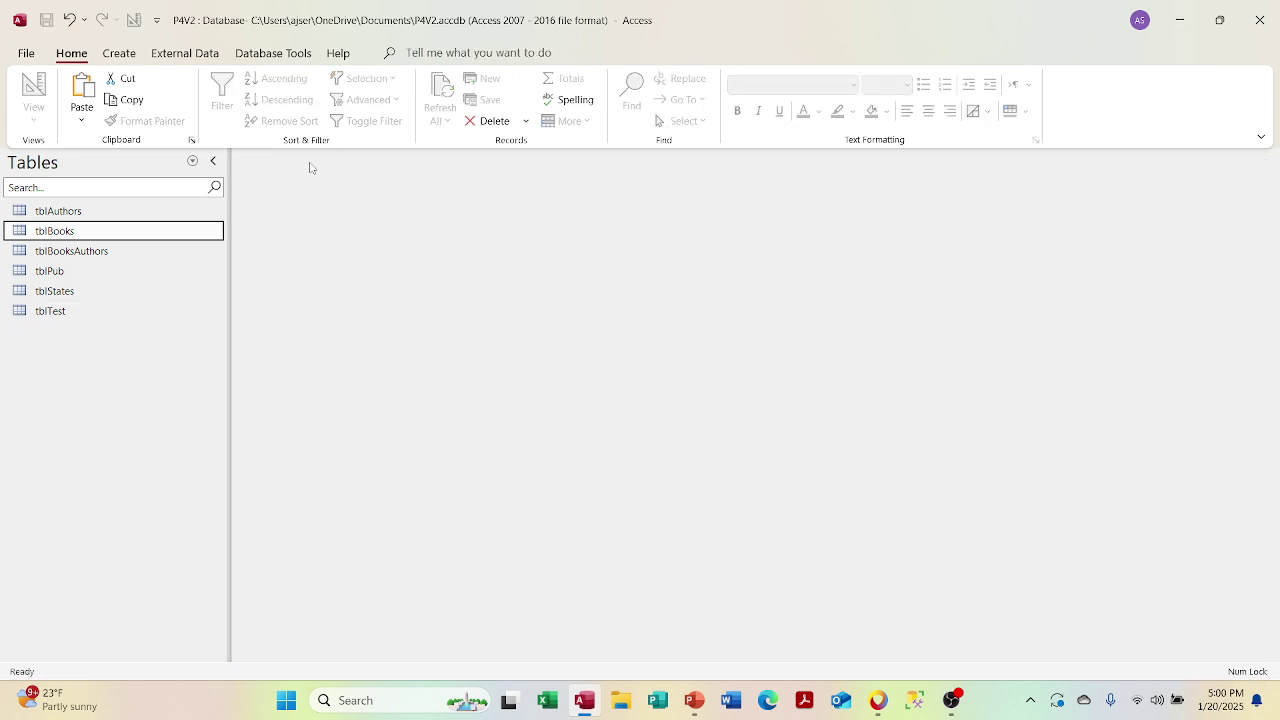
{"action": "double_click", "coordinate": [157, 211]}
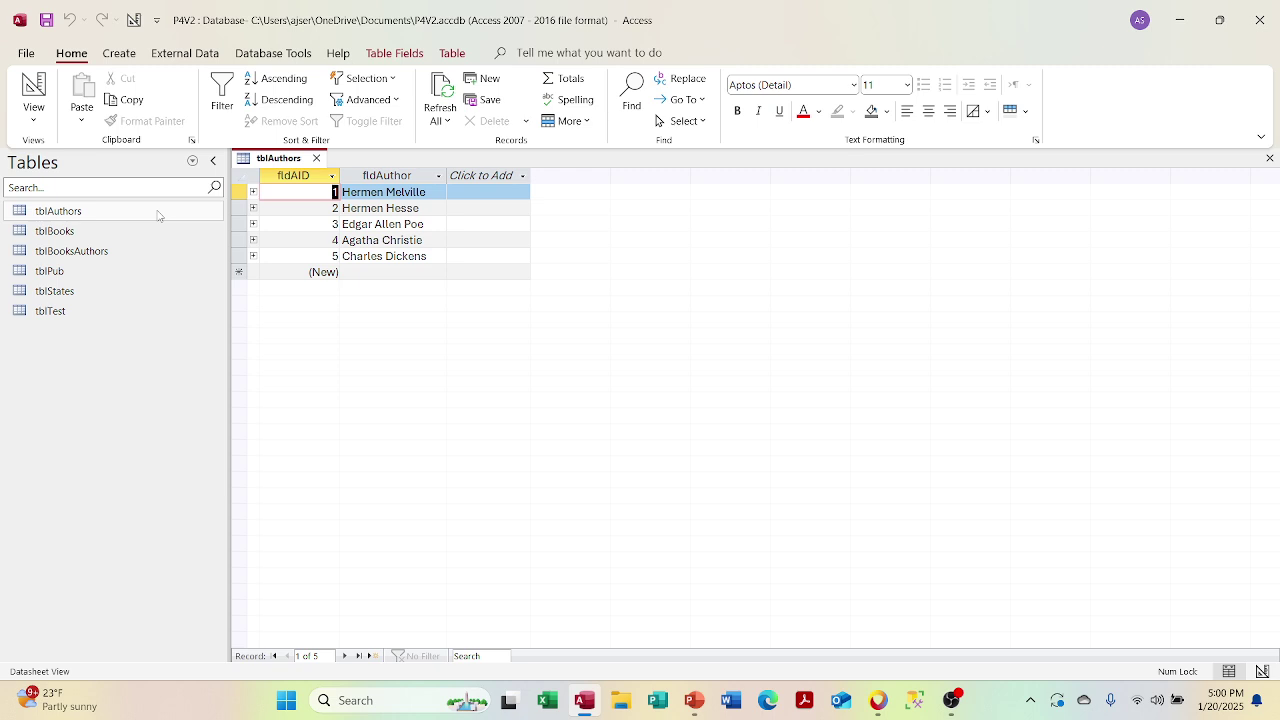
{"action": "left_click", "coordinate": [137, 214]}
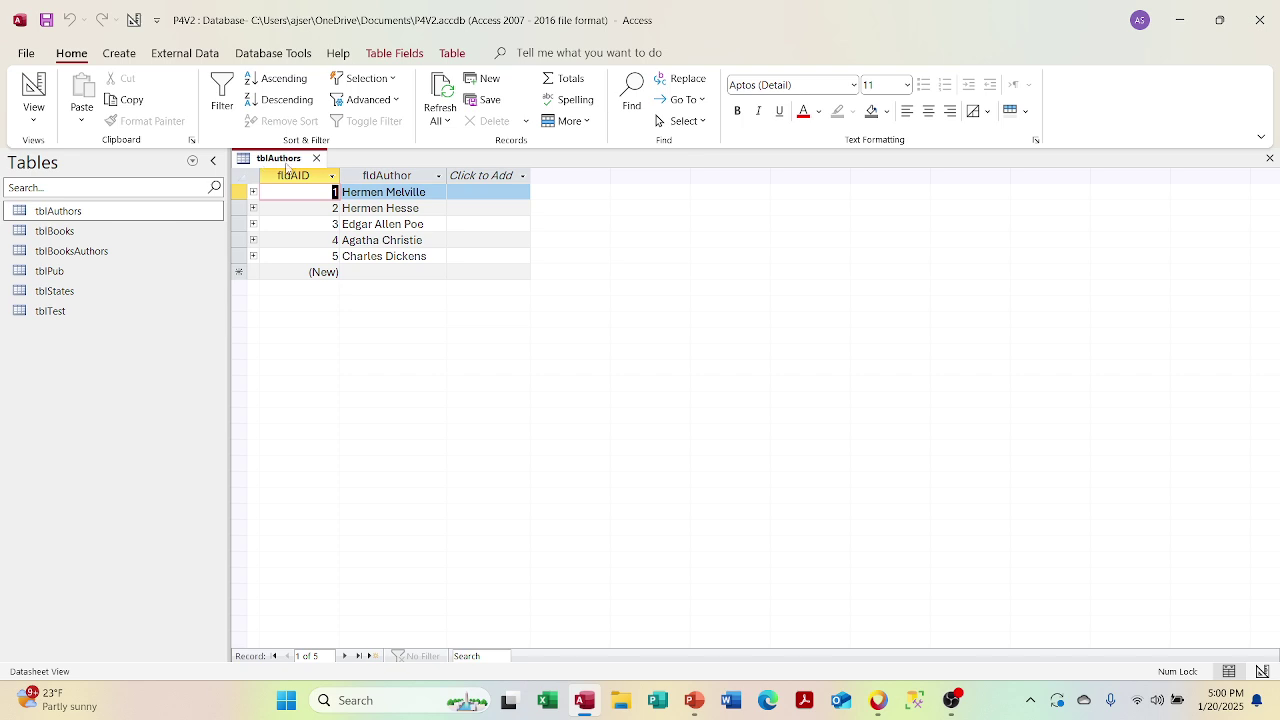
{"action": "left_click", "coordinate": [316, 158]}
{"action": "double_click", "coordinate": [123, 312]}
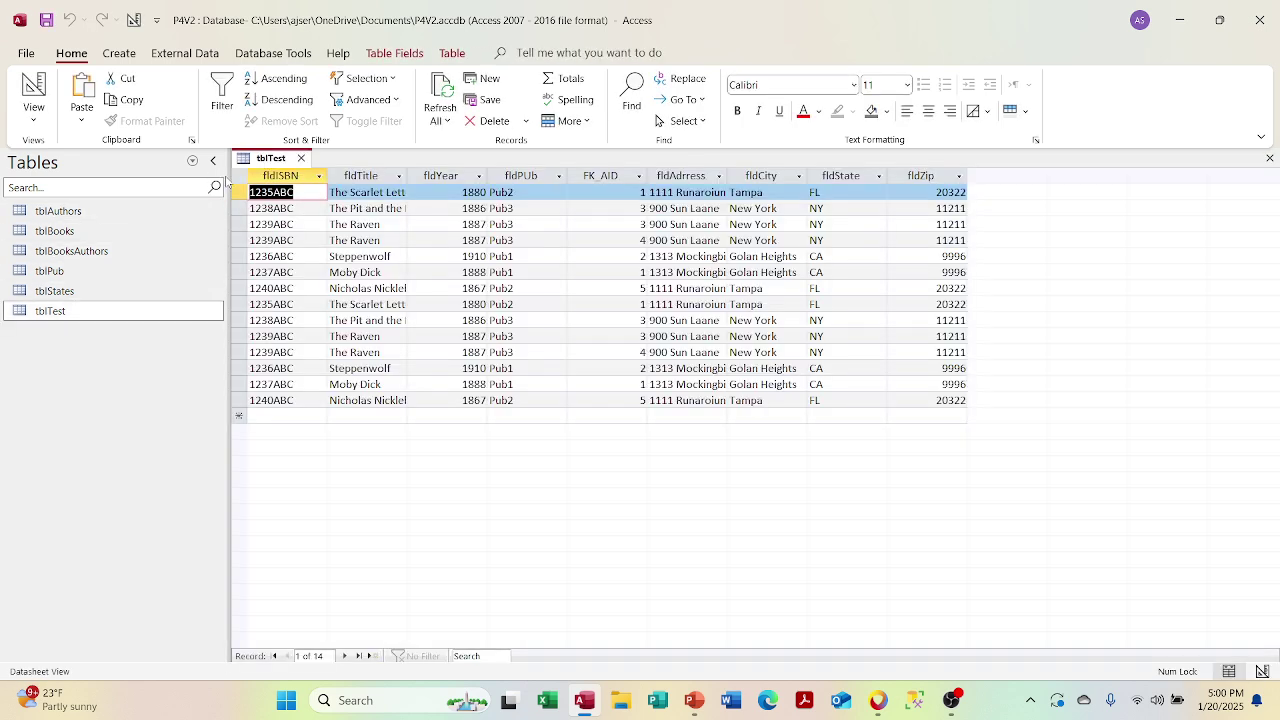
{"action": "left_click", "coordinate": [301, 158]}
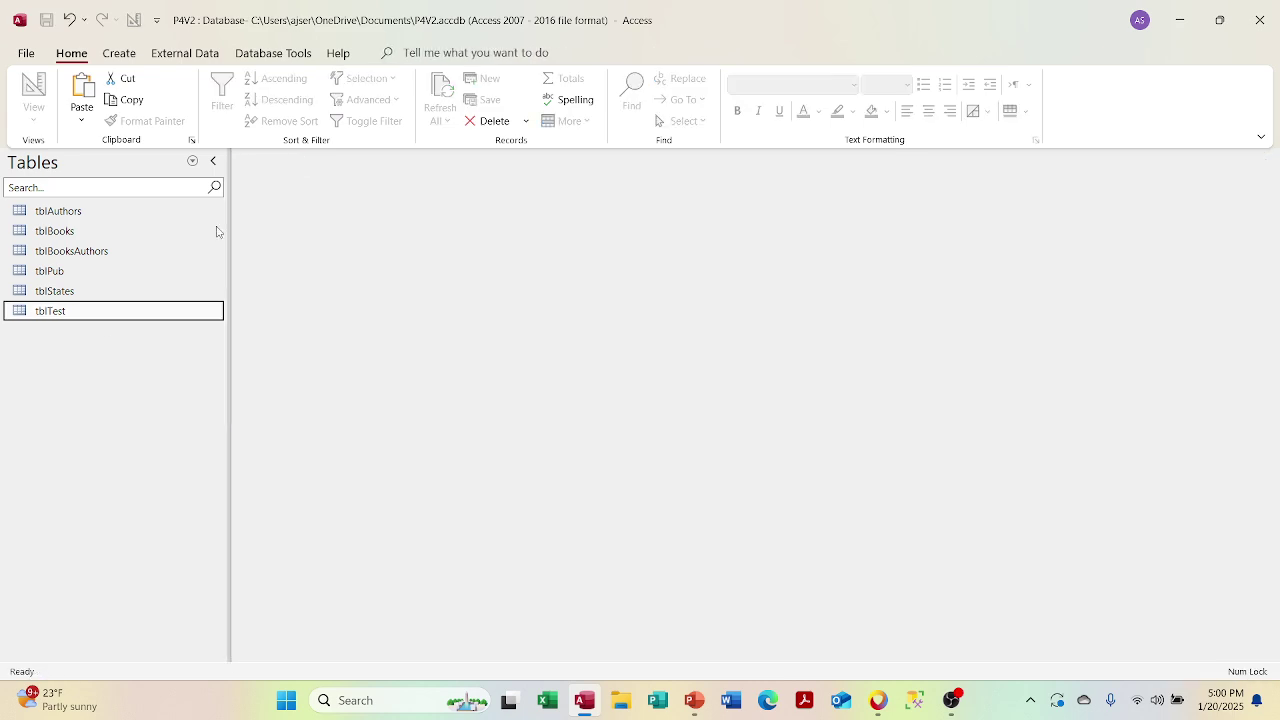
Step: Create a new table in Design View with a Short Text field named fldAuthor
{"action": "left_click", "coordinate": [118, 55]}
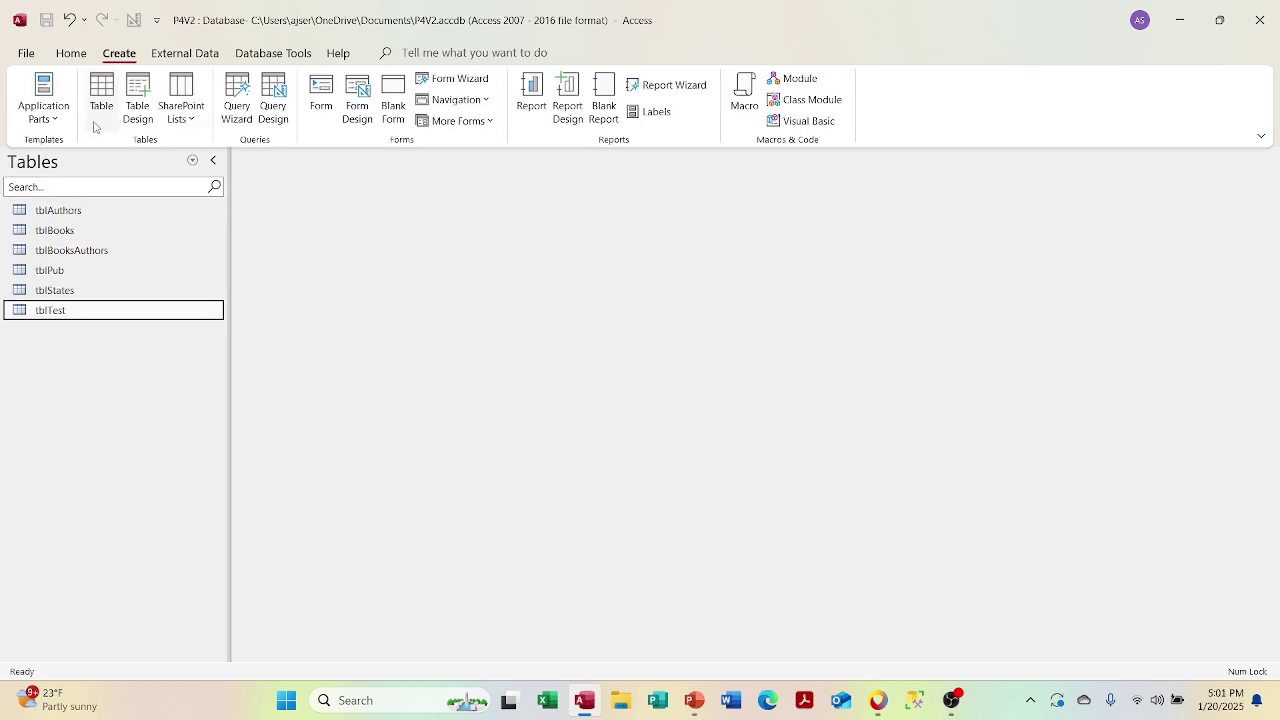
{"action": "left_click", "coordinate": [138, 100]}
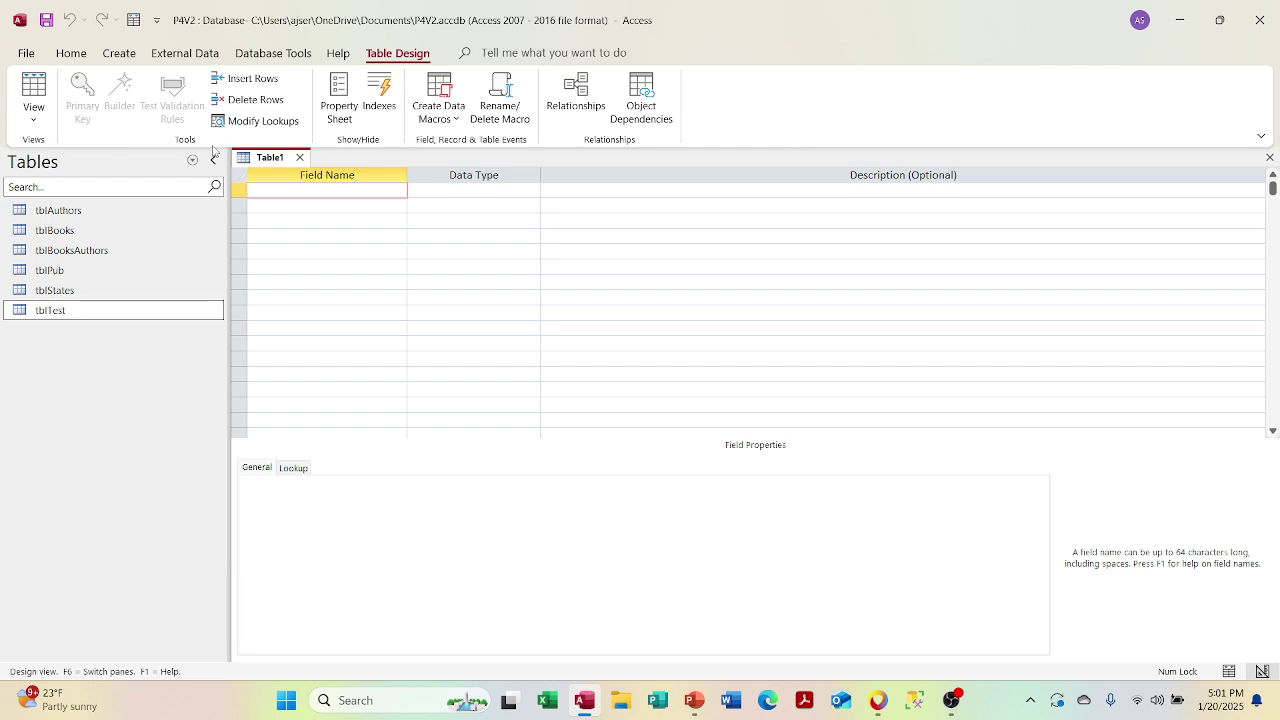
{"action": "type", "text": "fldAuthor"}
{"action": "key", "text": "Tab"}
{"action": "key", "text": "Tab"}
{"action": "key", "text": "Tab"}
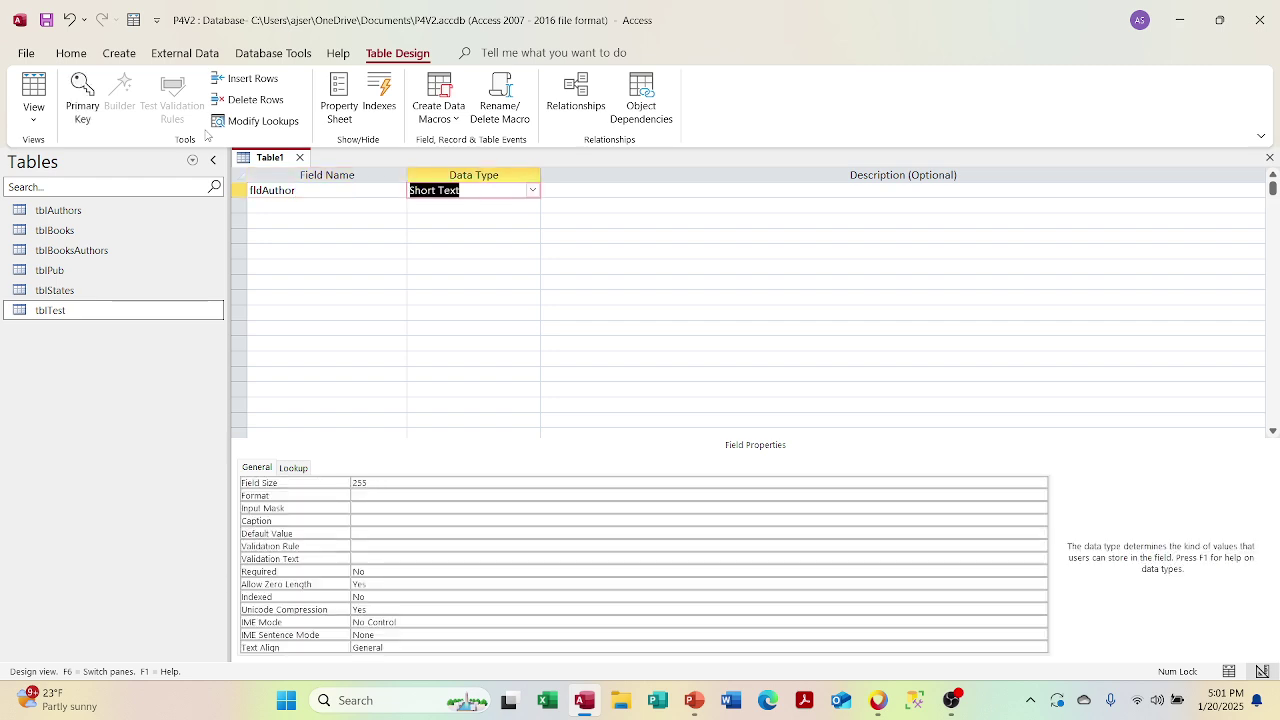
Step: Close the new table, saving it as tblTest2 without a primary key
{"action": "left_click", "coordinate": [300, 157]}
{"action": "key", "text": "Return"}
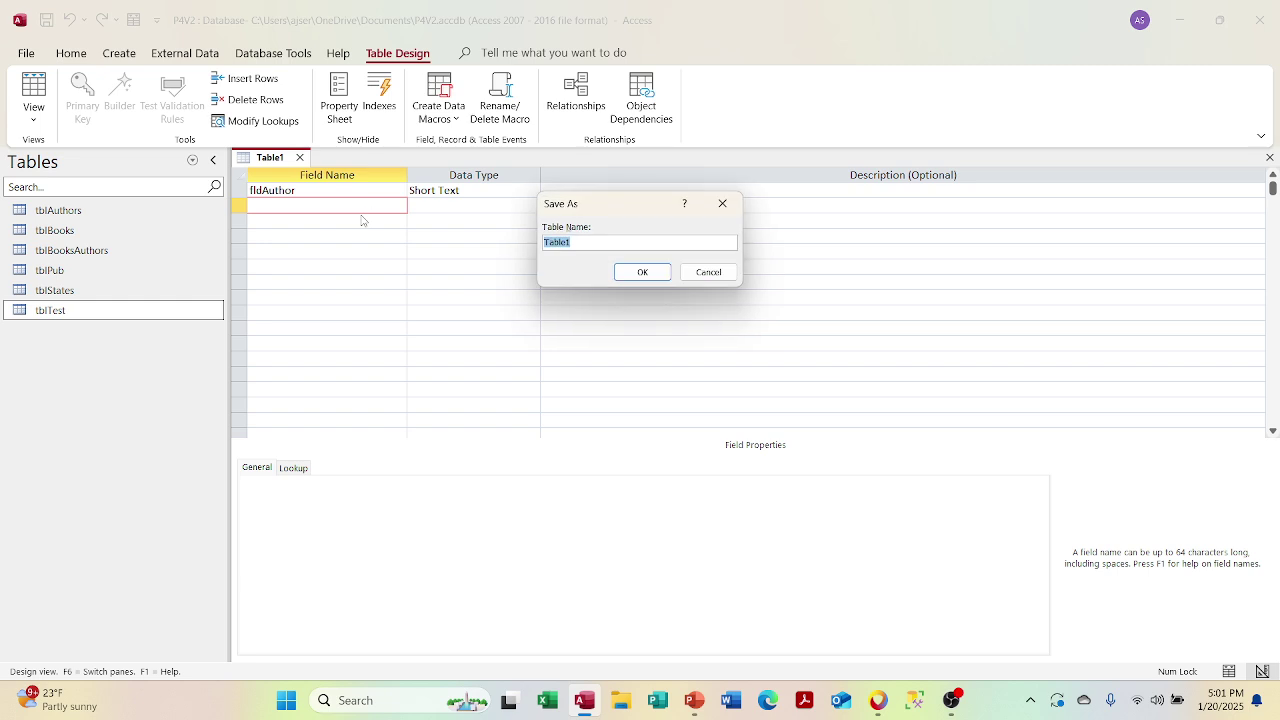
{"action": "type", "text": "tblAuthor"}
{"action": "key", "text": "Return"}
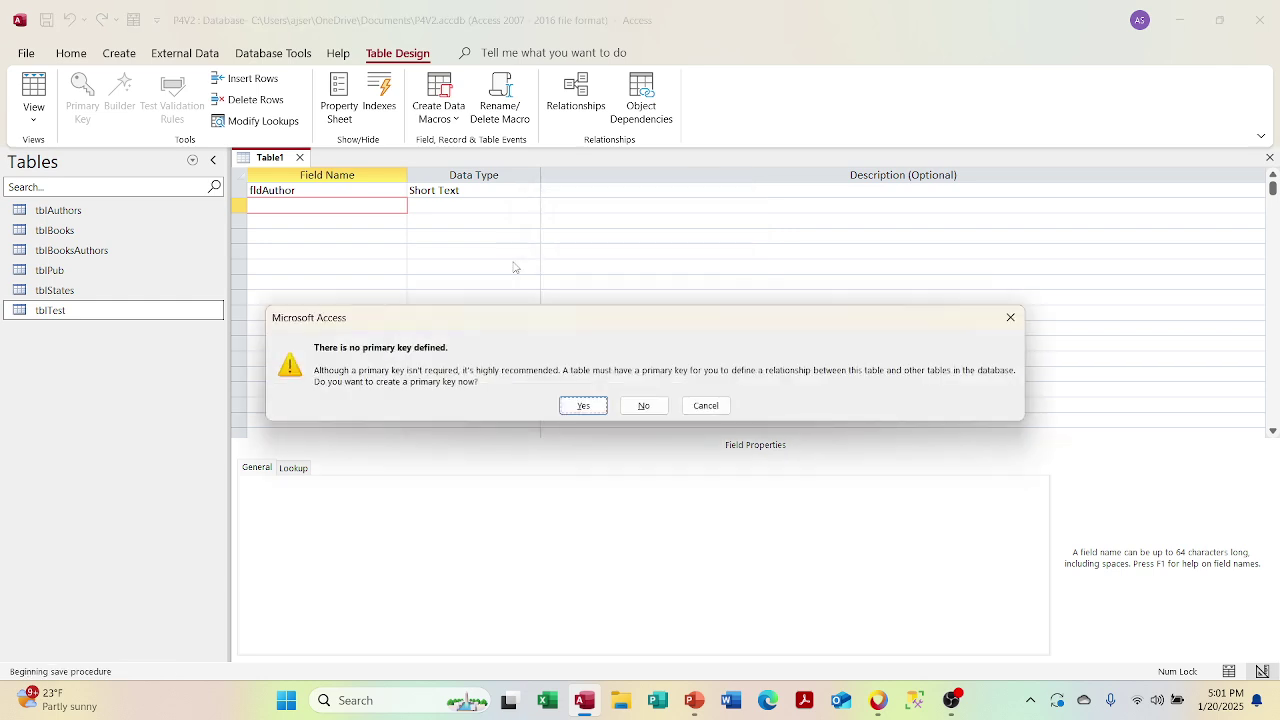
{"action": "left_click", "coordinate": [638, 405]}
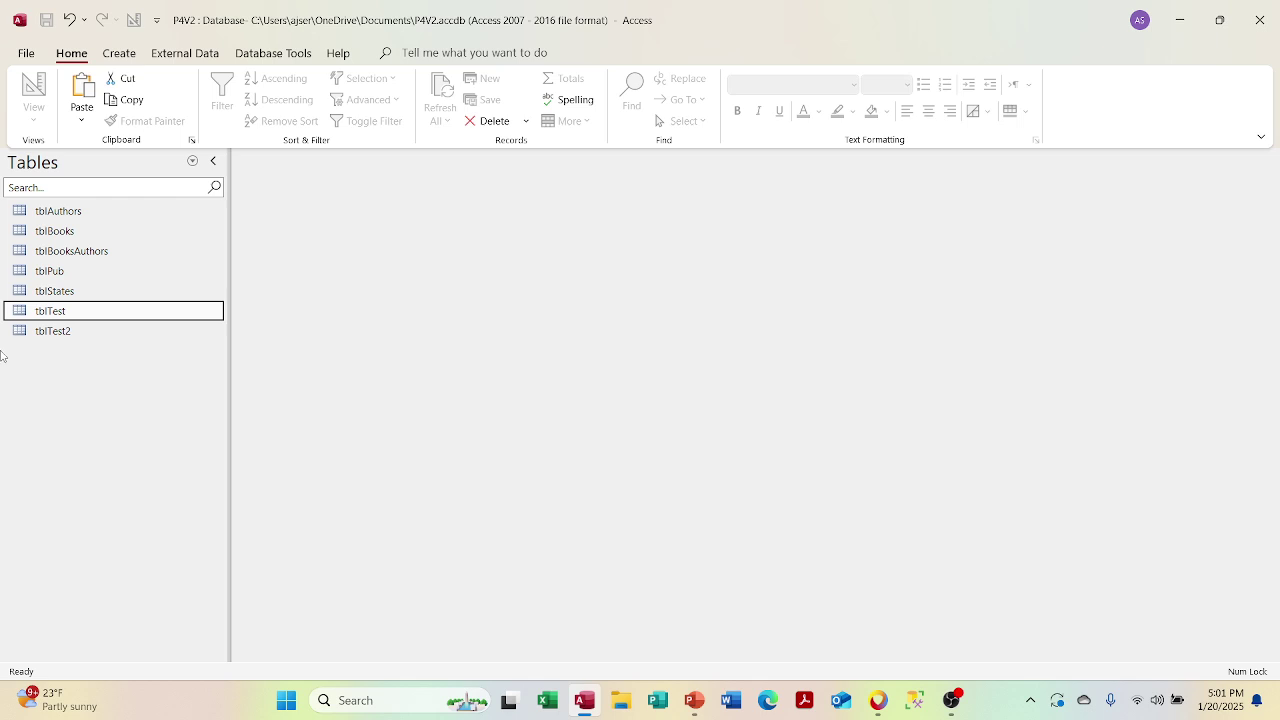
Step: Open tblTest2 and enter four author full names as records in the fldAuthor field
{"action": "double_click", "coordinate": [54, 336]}
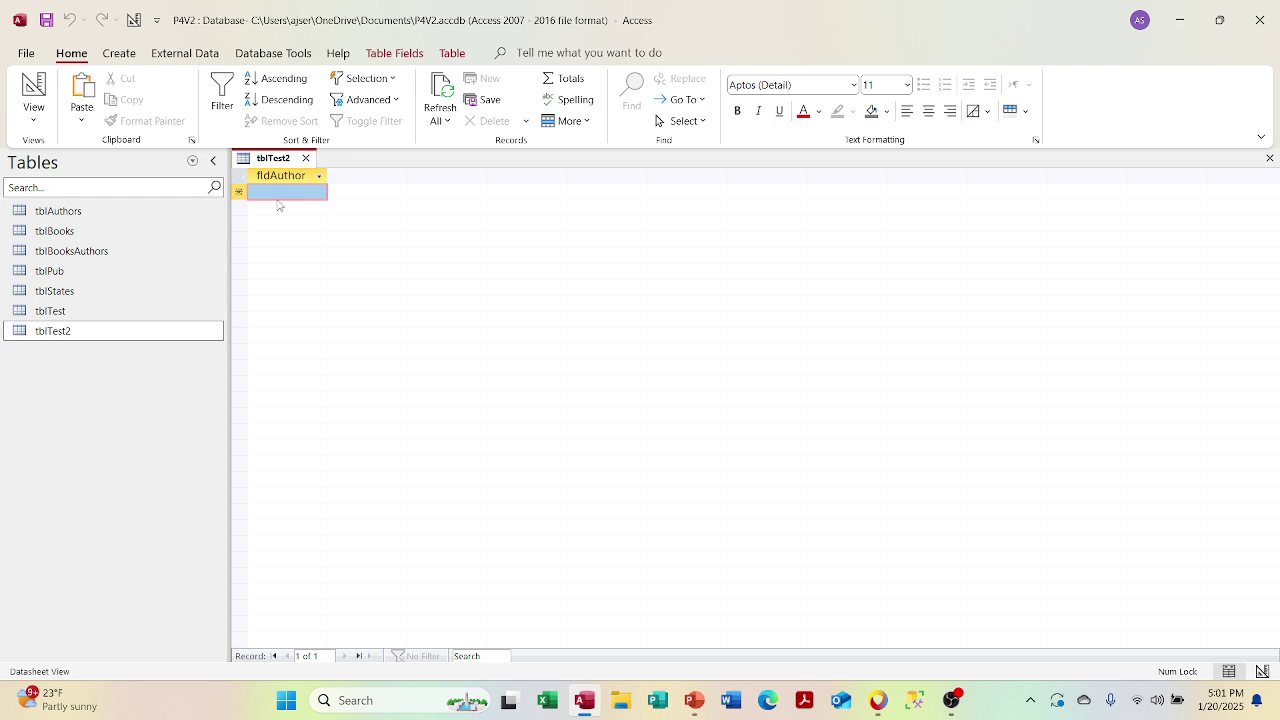
{"action": "type", "text": "John"}
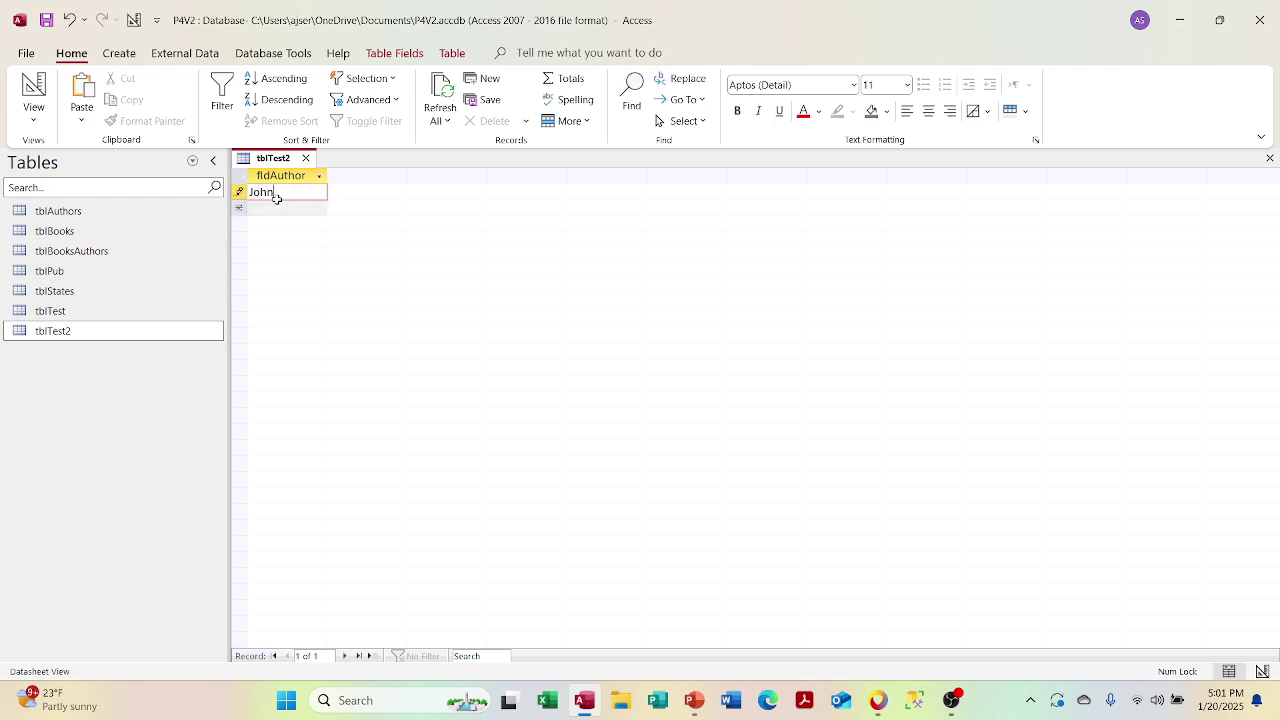
{"action": "type", "text": " Smith"}
{"action": "key", "text": "Return"}
{"action": "type", "text": "Jane Doe"}
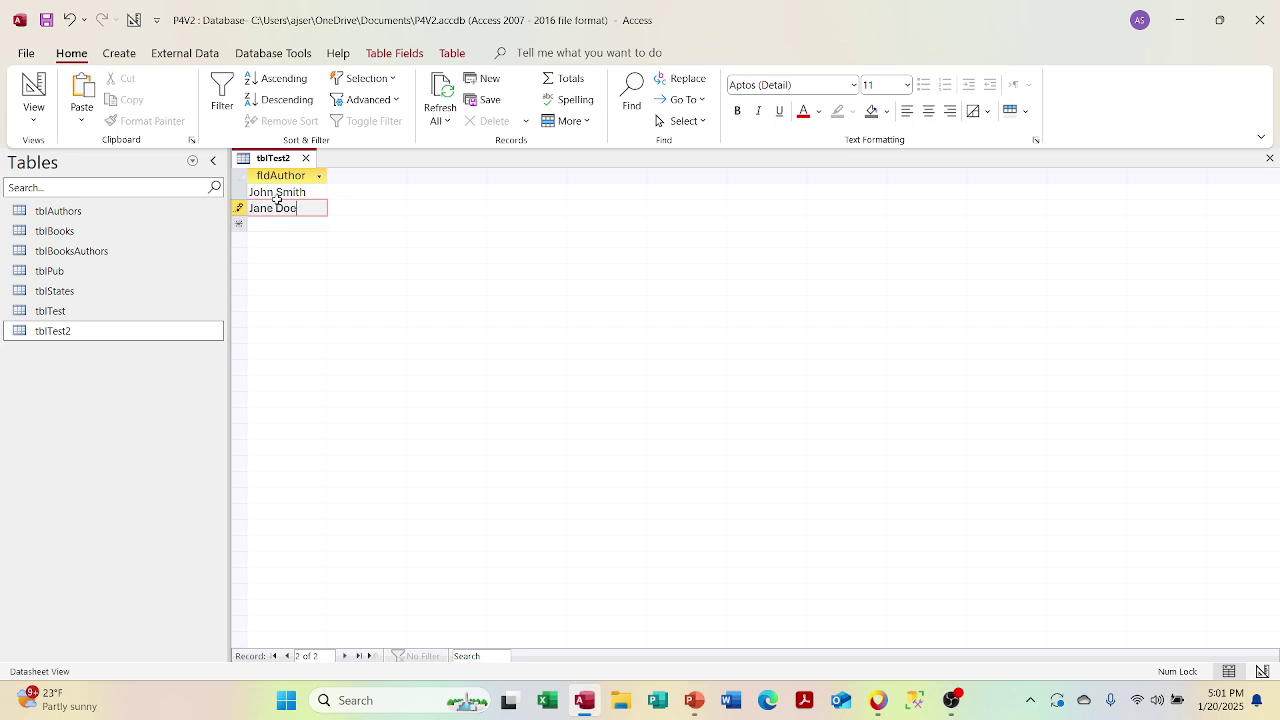
{"action": "key", "text": "Return"}
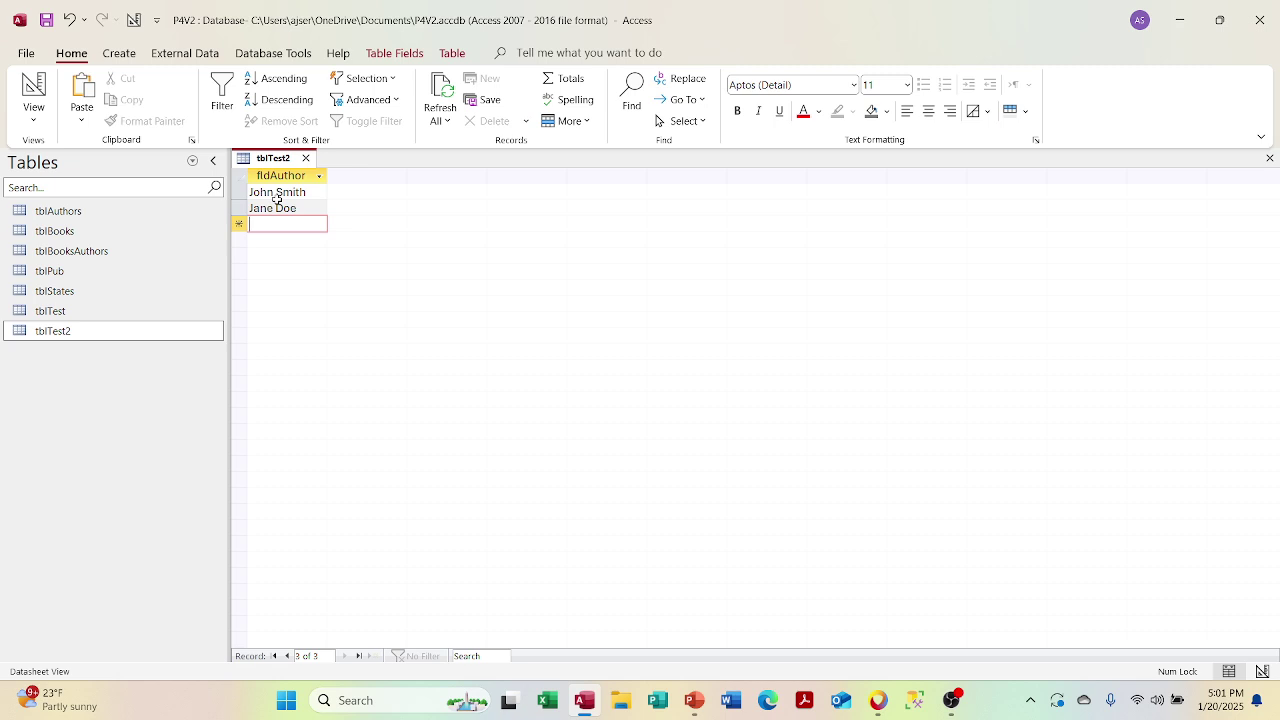
{"action": "type", "text": "Jack "}
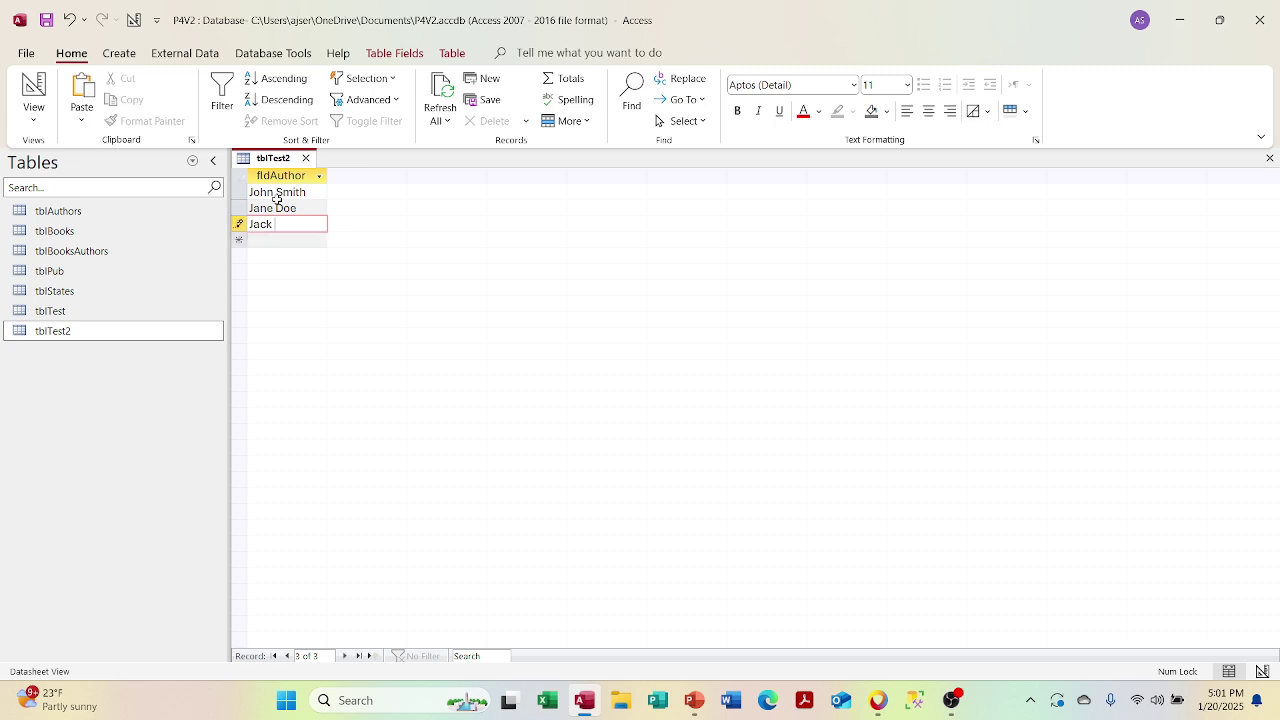
{"action": "type", "text": "Jones"}
{"action": "key", "text": "Return"}
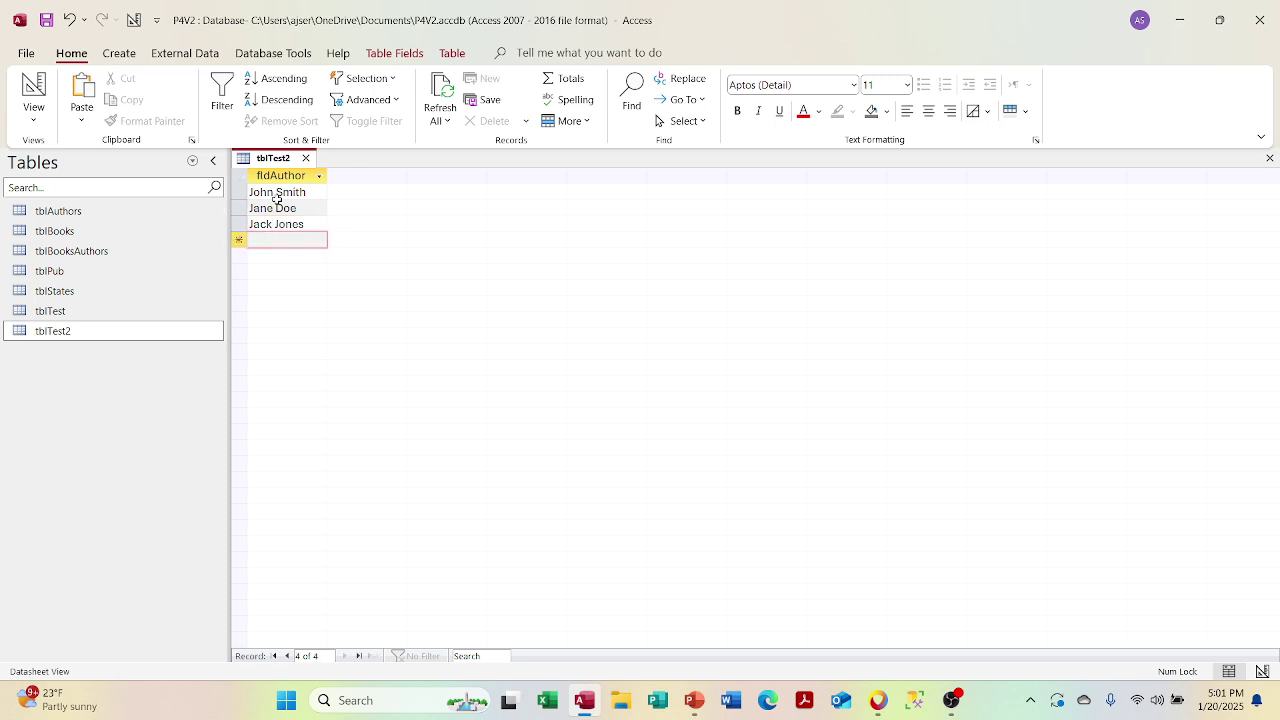
{"action": "type", "text": "Jennifer ones"}
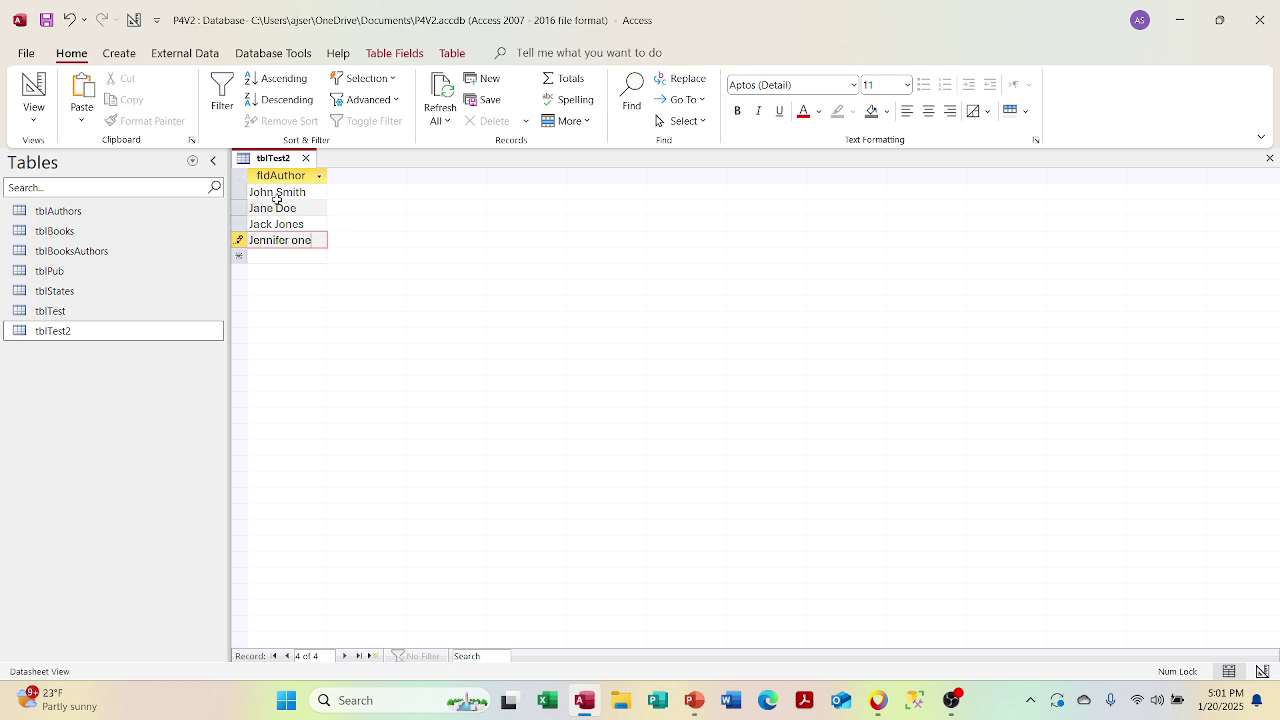
{"action": "key", "text": "Return"}
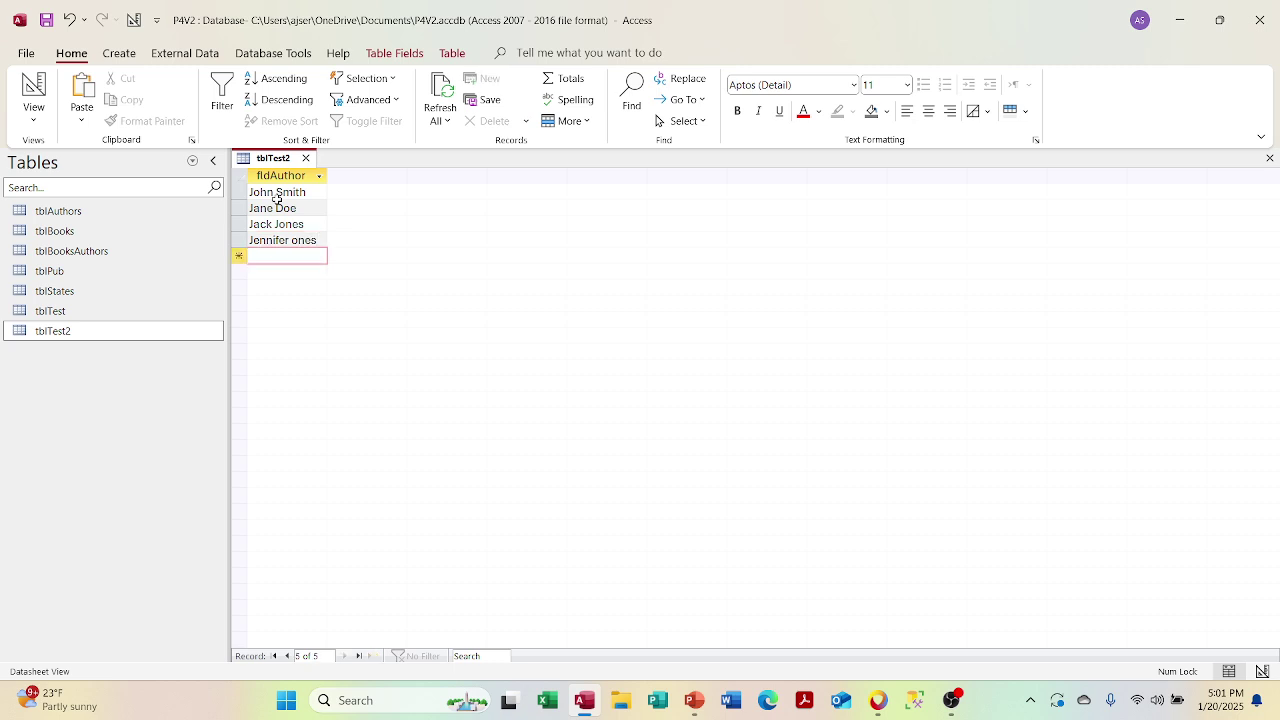
Step: Correct the misspelled surname in the fourth author record and close tblTest2
{"action": "left_click", "coordinate": [292, 241]}
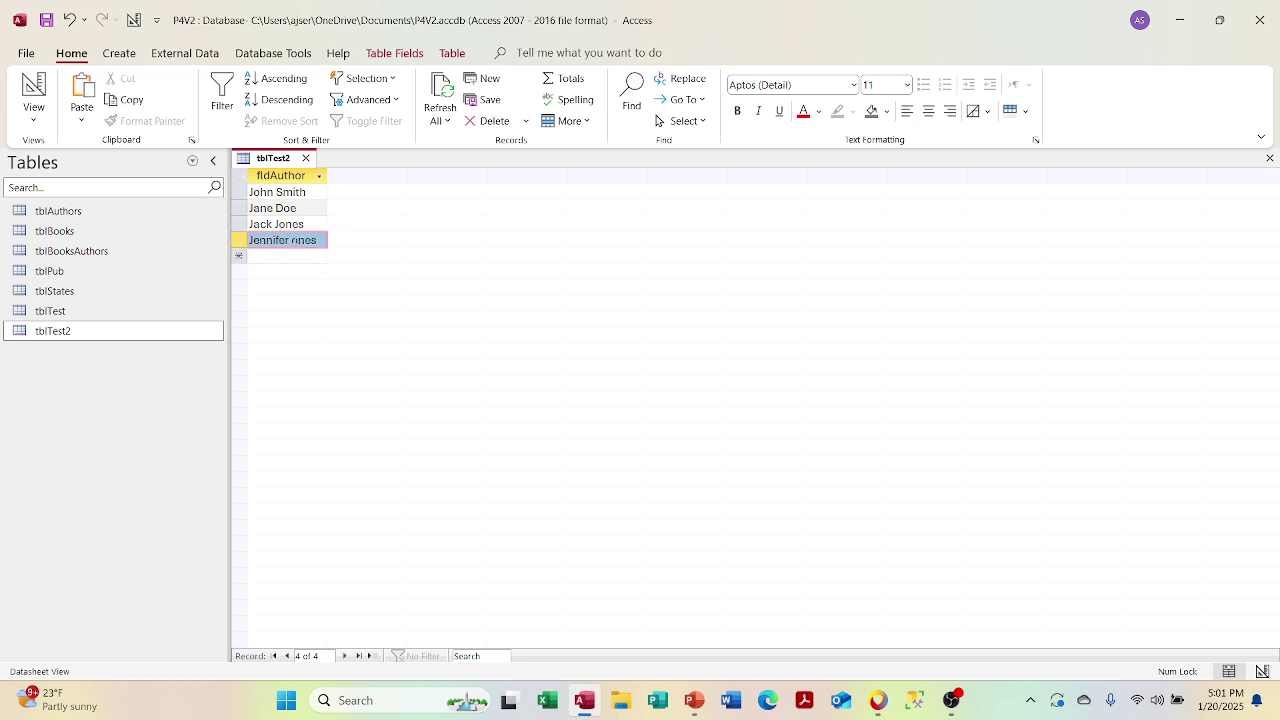
{"action": "left_click", "coordinate": [292, 241]}
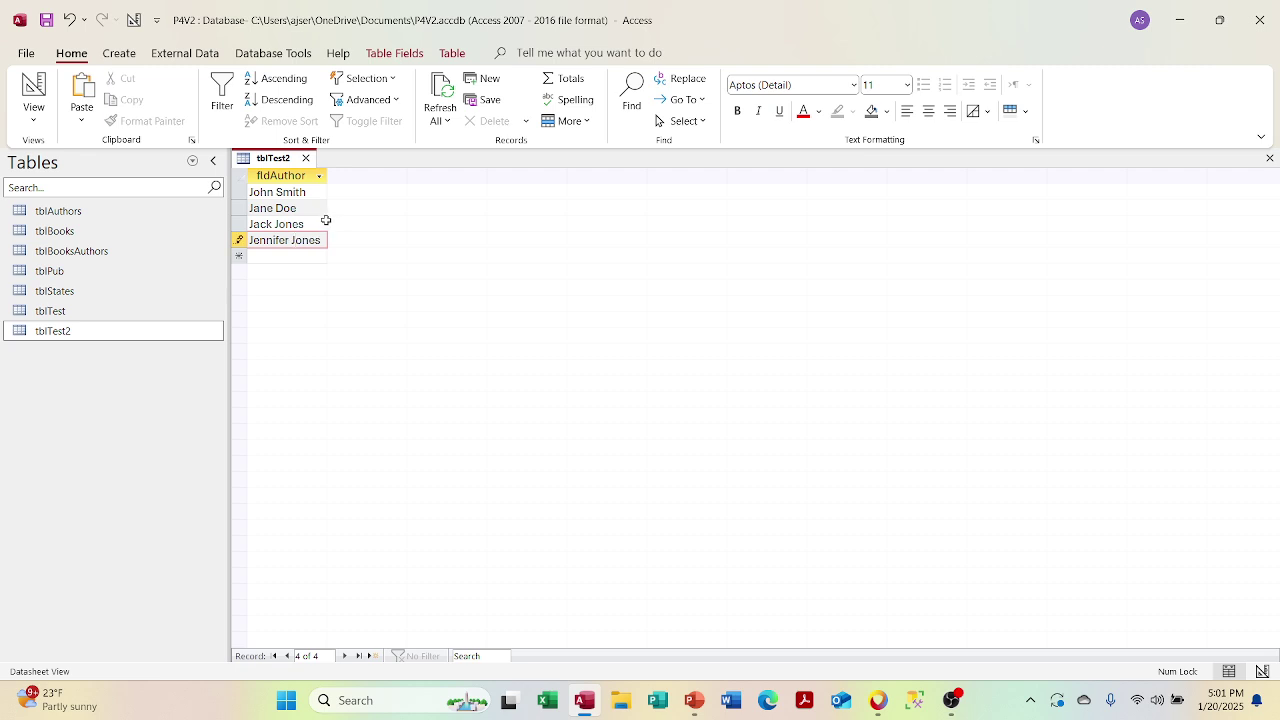
{"action": "left_click", "coordinate": [284, 257]}
{"action": "left_click", "coordinate": [306, 158]}
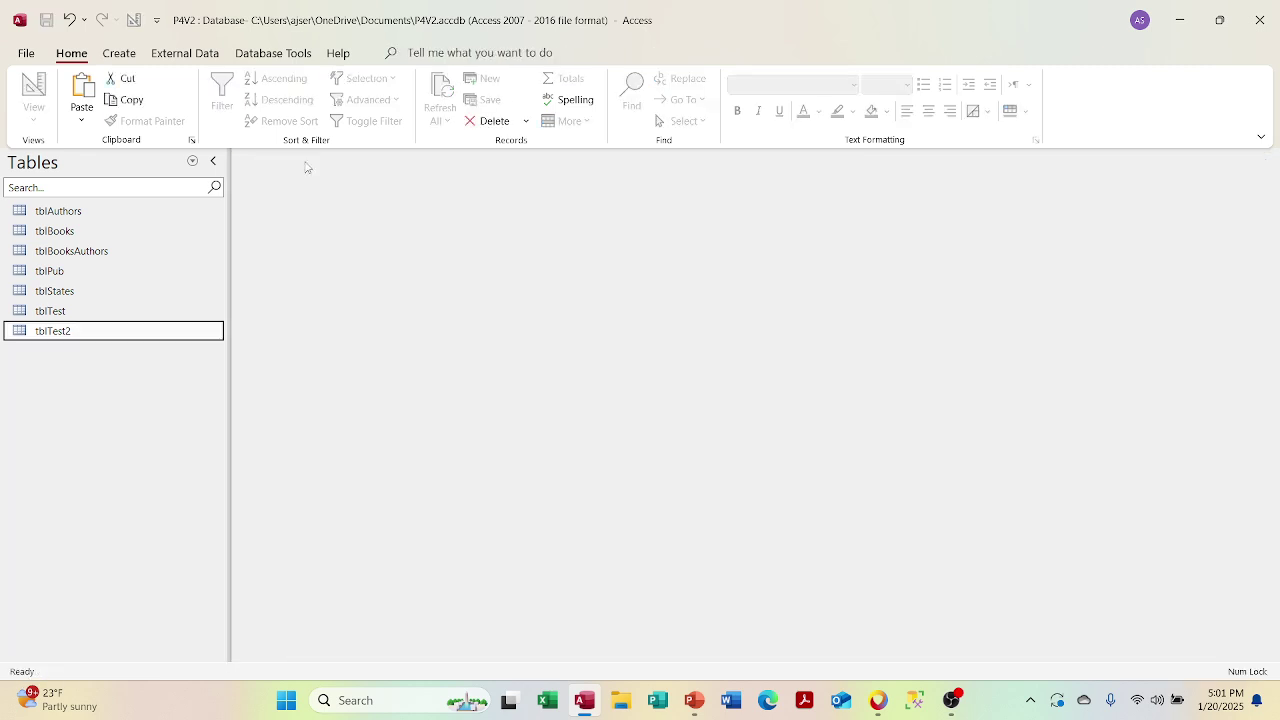
Step: List the database's queries and open the append query qryAPPData in Design View
{"action": "left_click", "coordinate": [192, 161]}
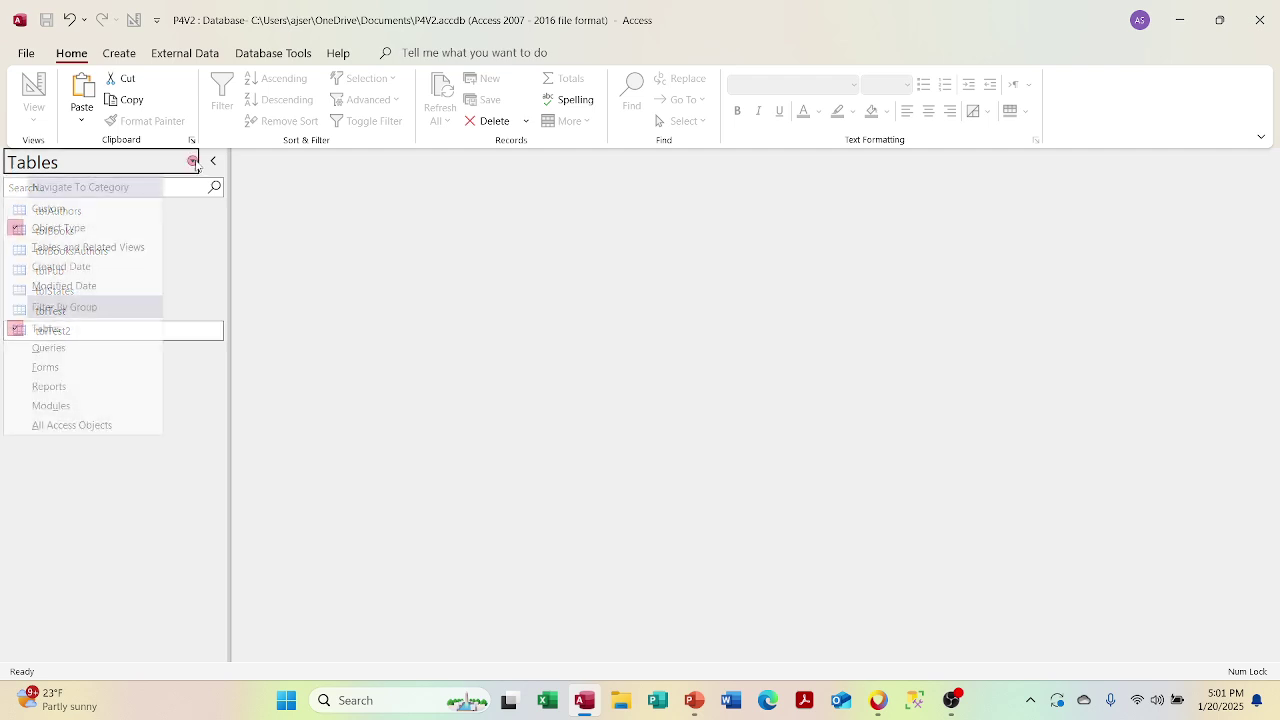
{"action": "left_click", "coordinate": [134, 347]}
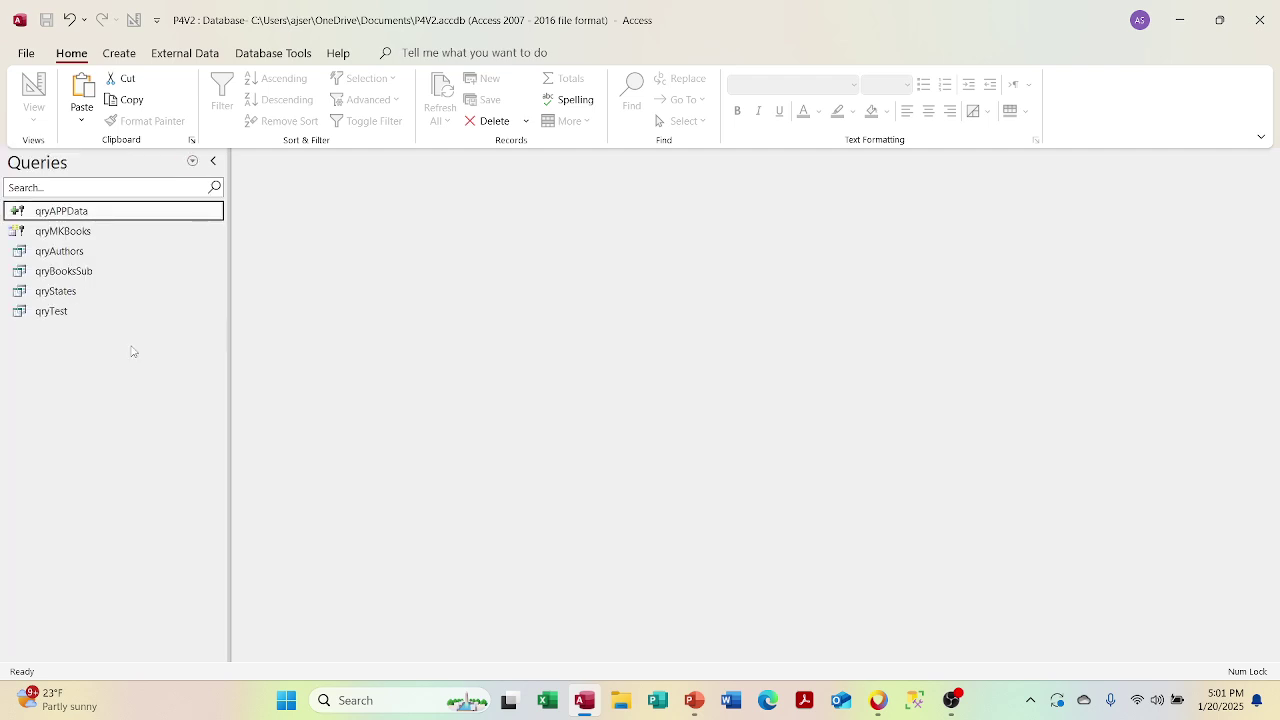
{"action": "right_click", "coordinate": [117, 217]}
{"action": "left_click", "coordinate": [145, 252]}
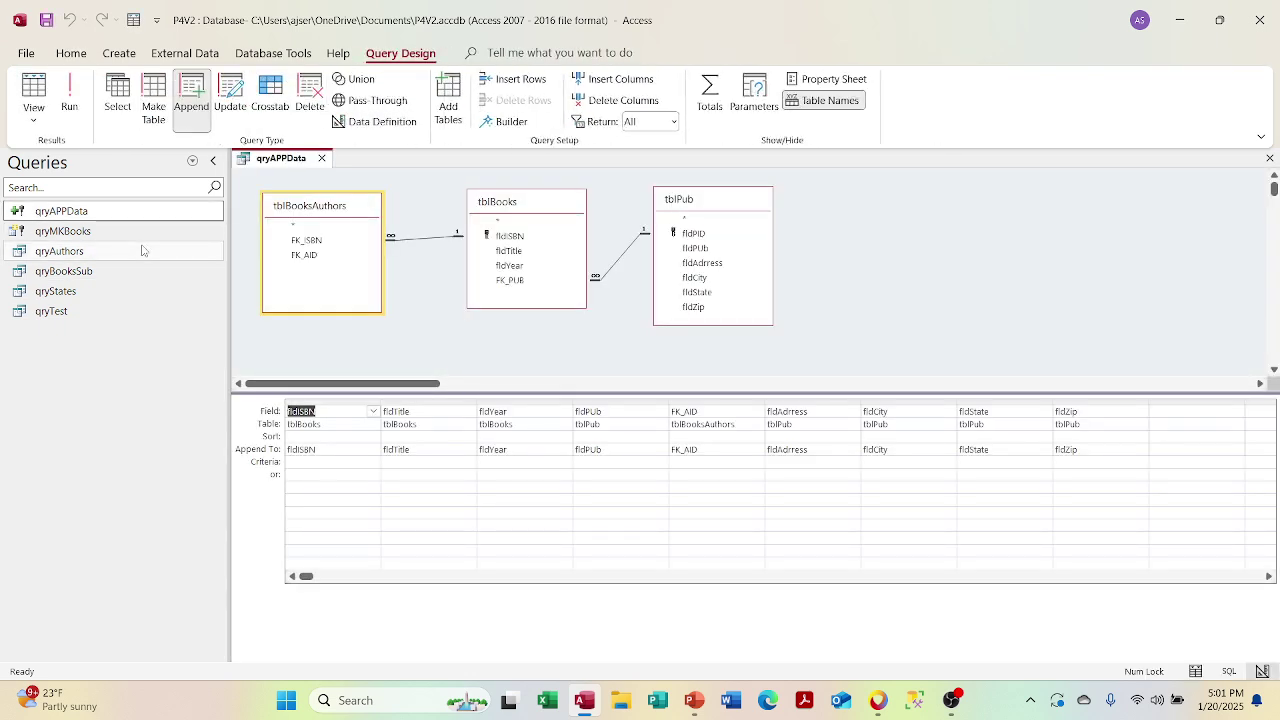
{"action": "key", "text": "Delete"}
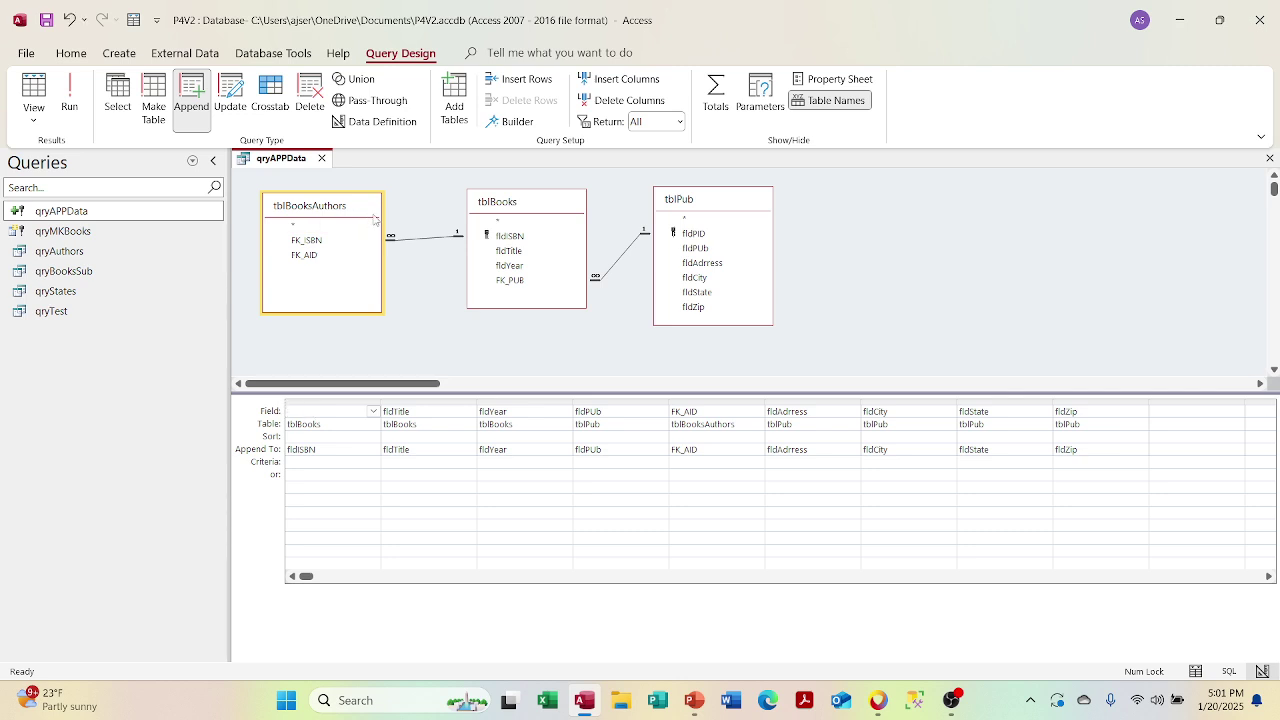
{"action": "key", "text": "Escape"}
{"action": "double_click", "coordinate": [363, 226]}
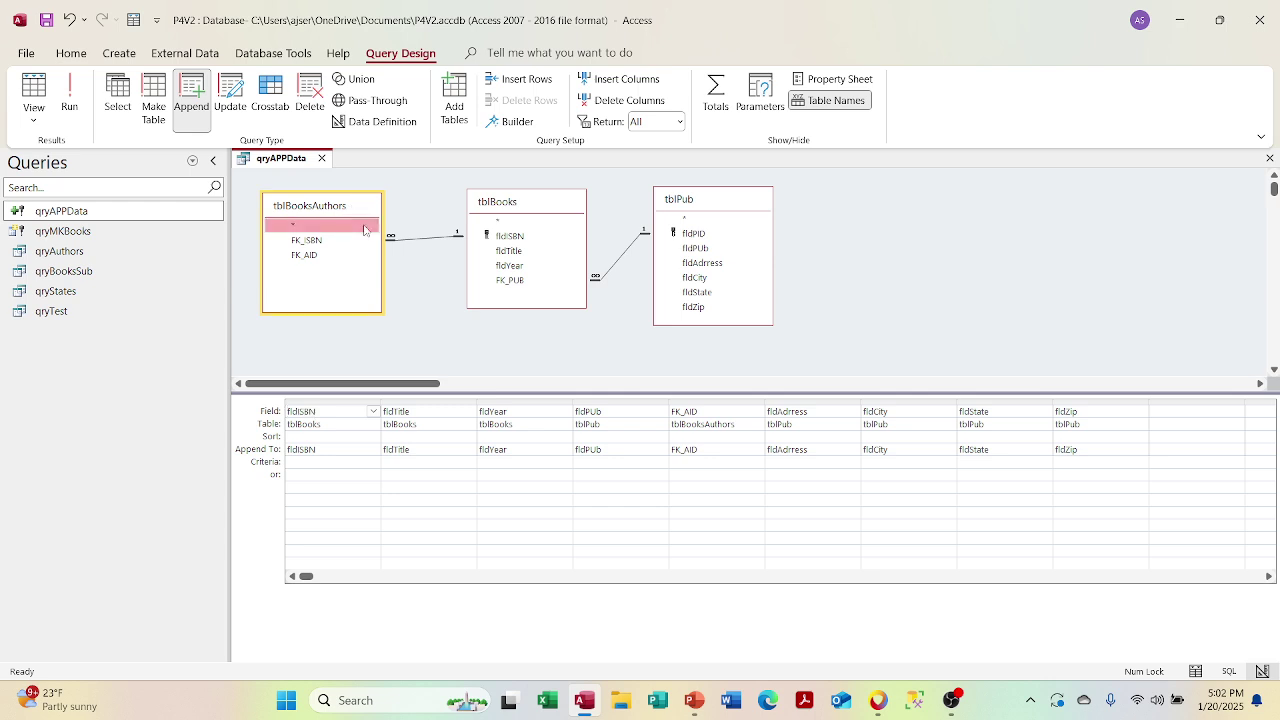
{"action": "key", "text": "Delete"}
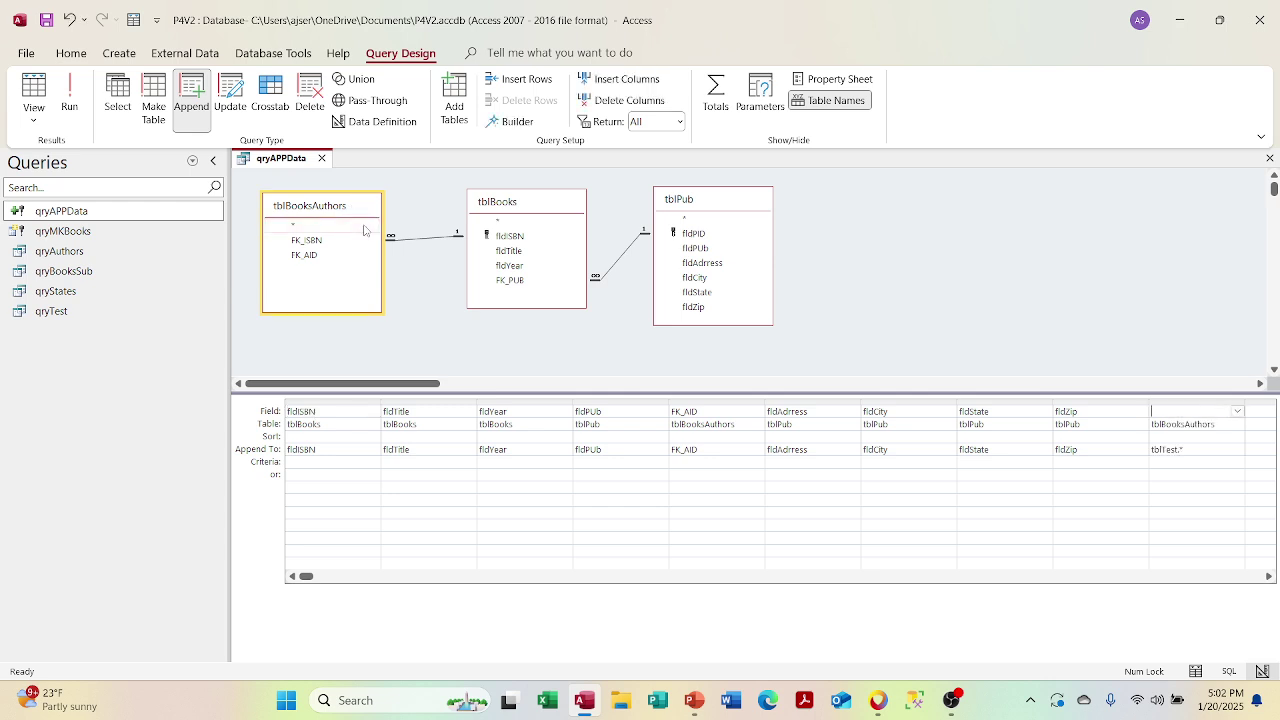
{"action": "key", "text": "Escape"}
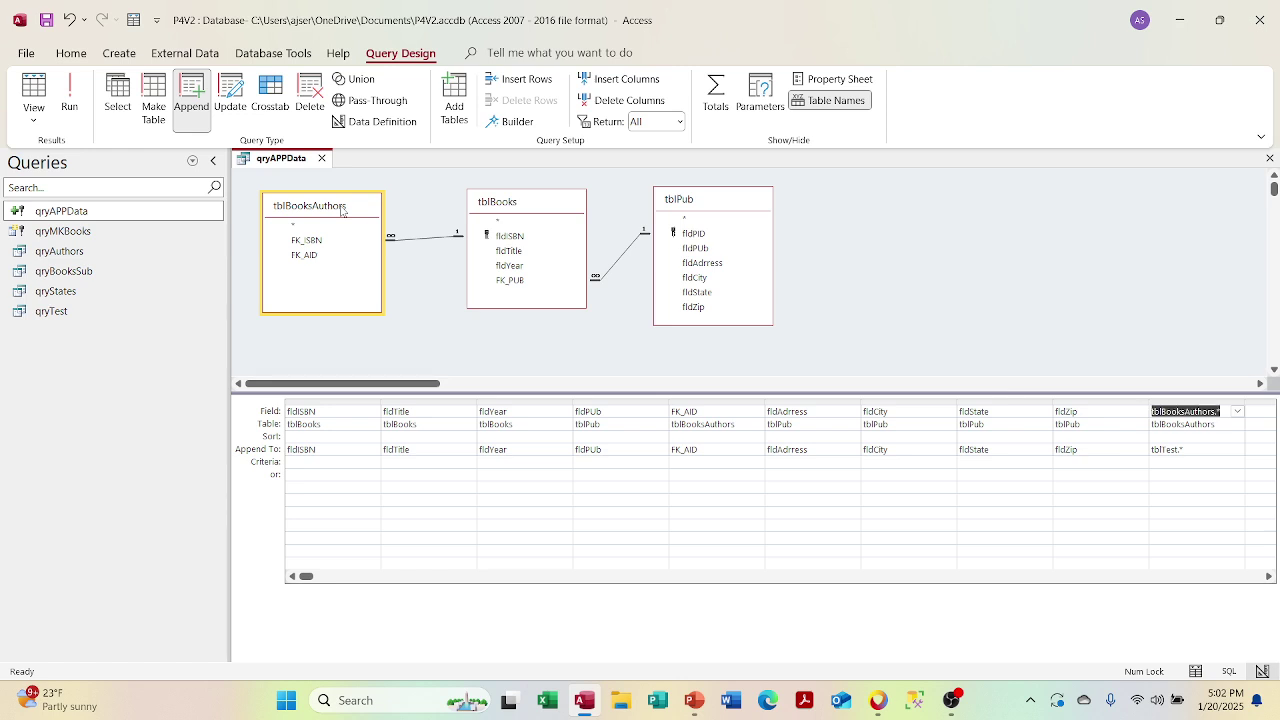
Step: Remove the source tables tblBooksAuthors, tblBooks and tblPub from the qryAPPData design
{"action": "left_click", "coordinate": [360, 256]}
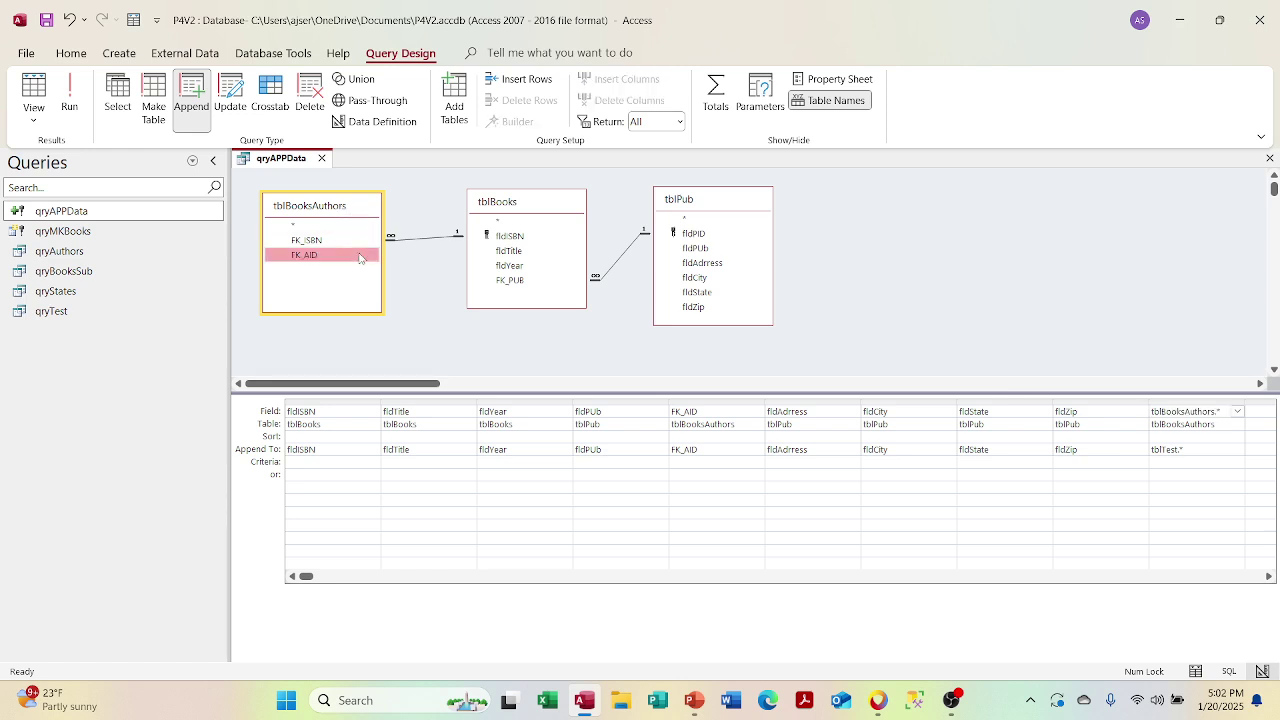
{"action": "key", "text": "Delete"}
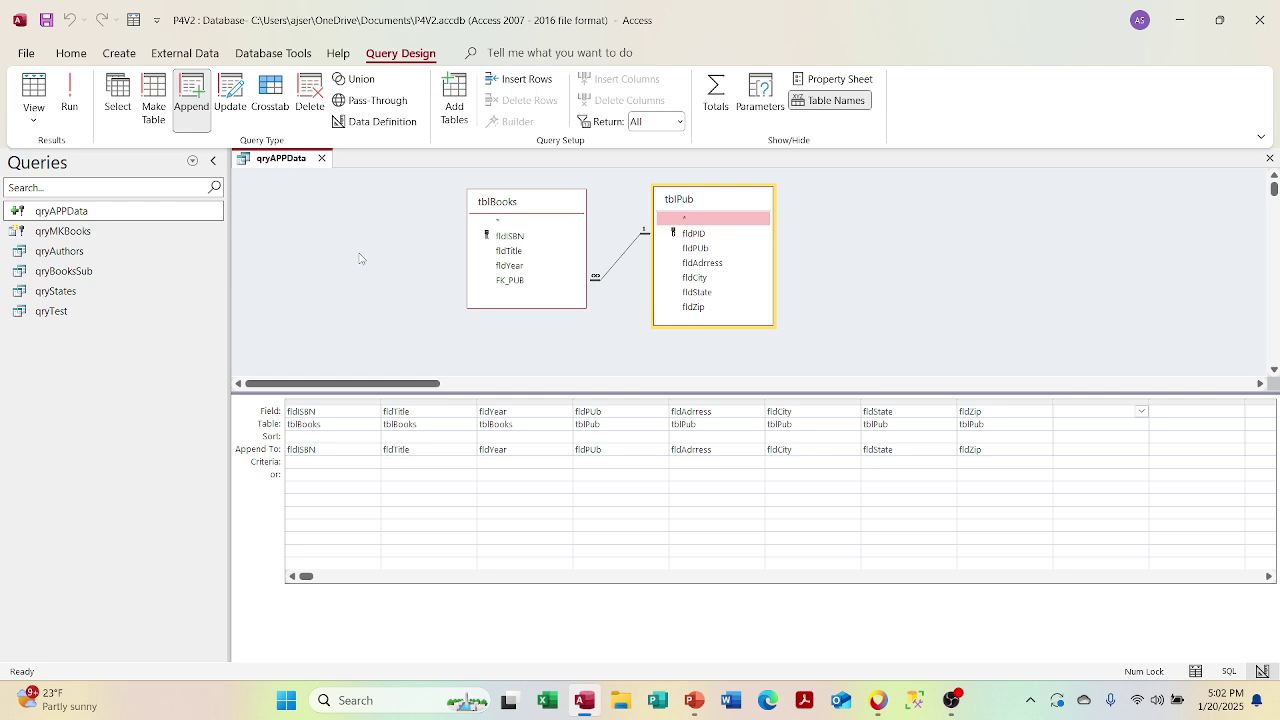
{"action": "left_click", "coordinate": [527, 220]}
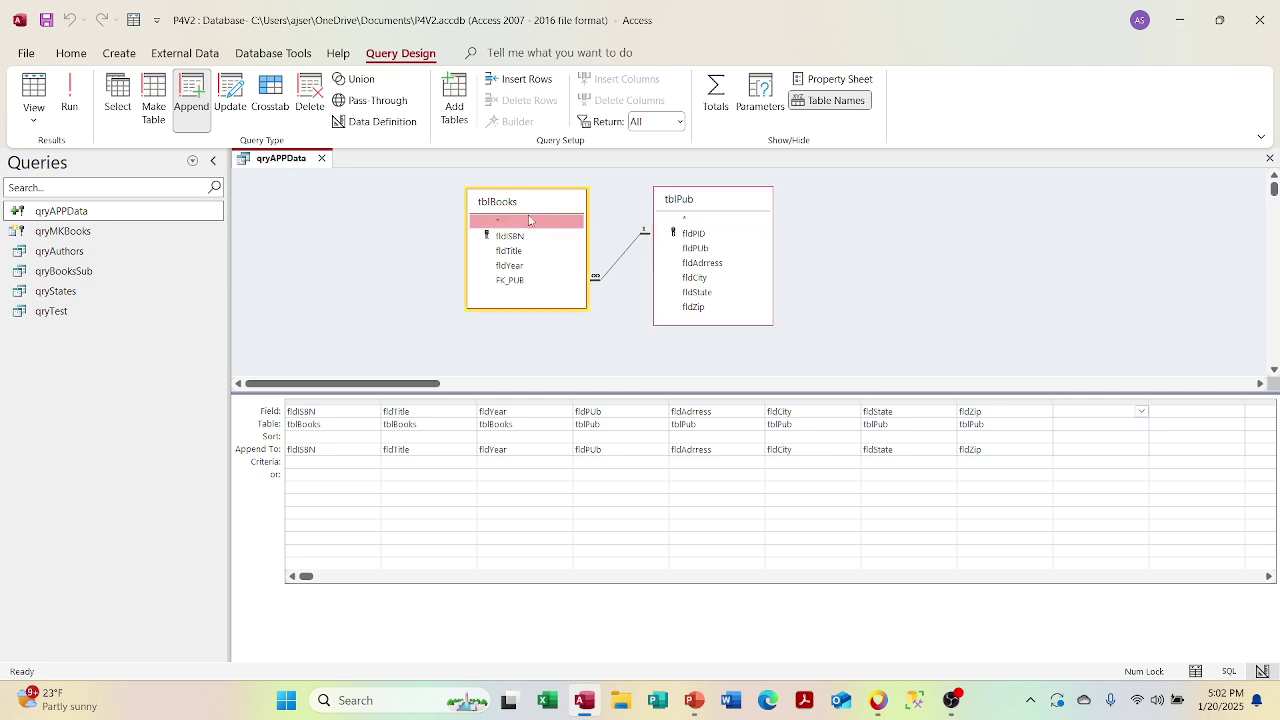
{"action": "key", "text": "Delete"}
{"action": "left_click", "coordinate": [689, 236]}
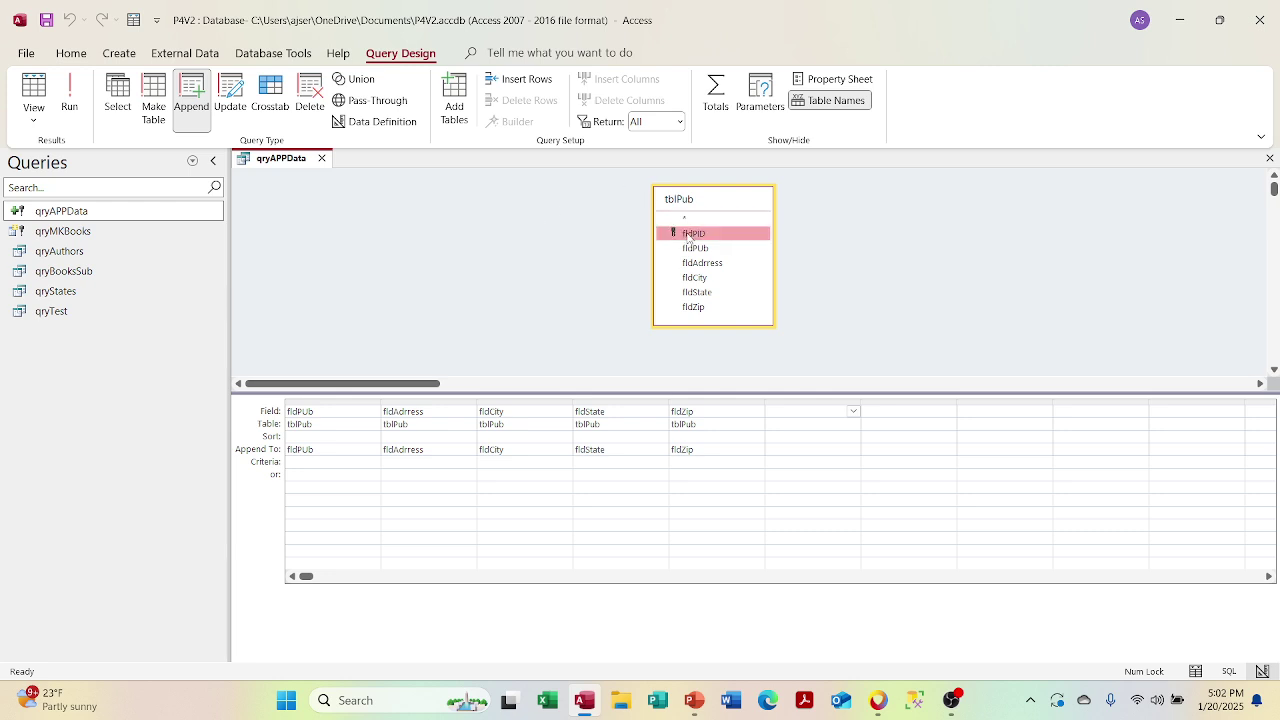
{"action": "key", "text": "Delete"}
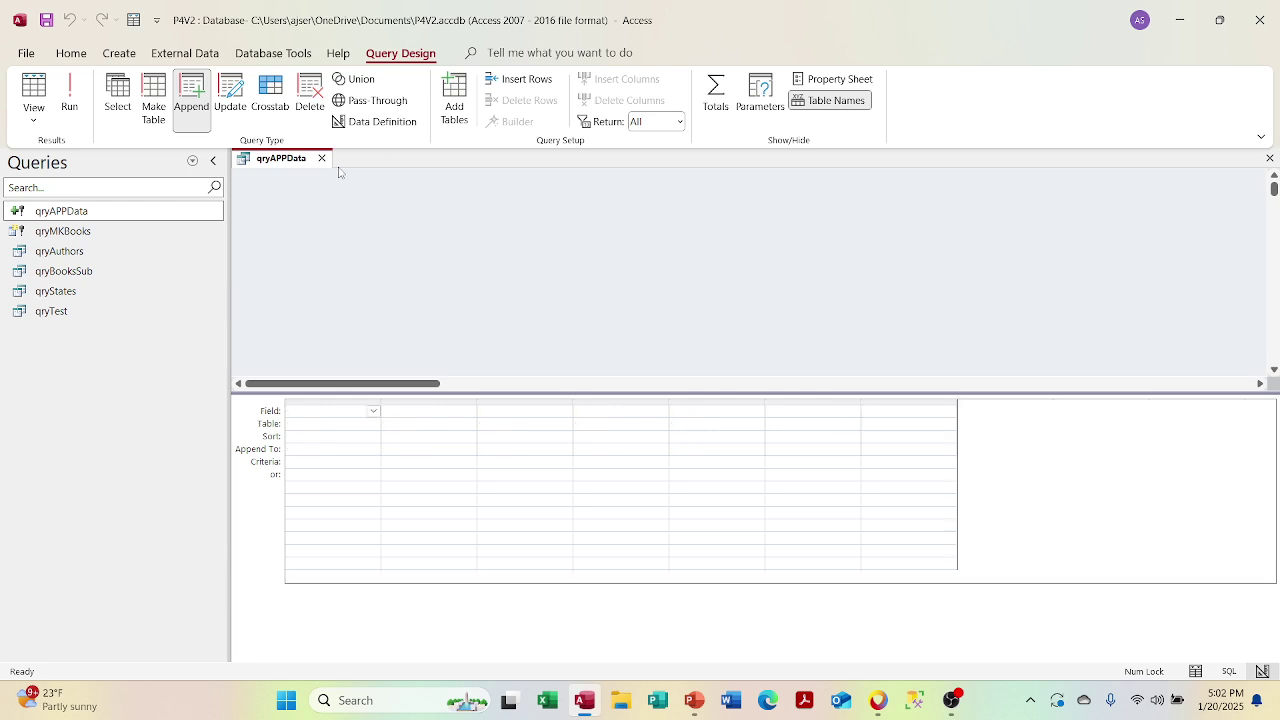
Step: Add tblTest2 as the source table of qryAPPData
{"action": "right_click", "coordinate": [317, 261]}
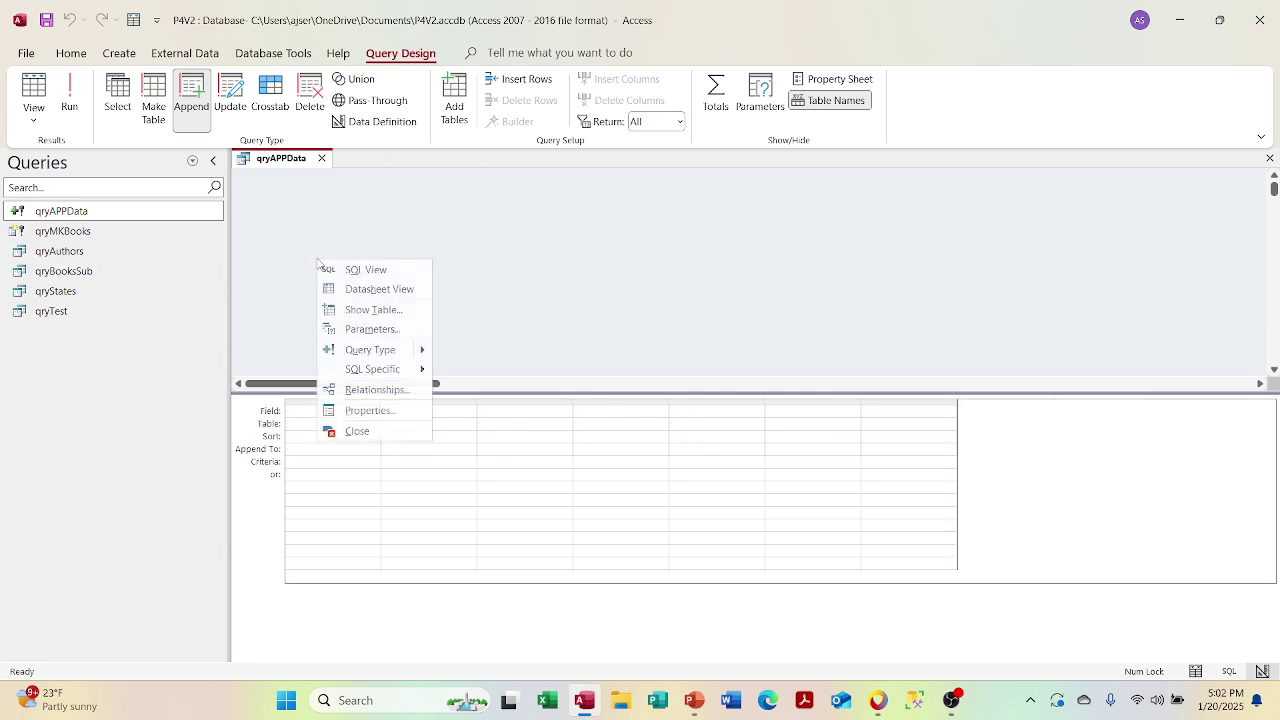
{"action": "left_click", "coordinate": [352, 310]}
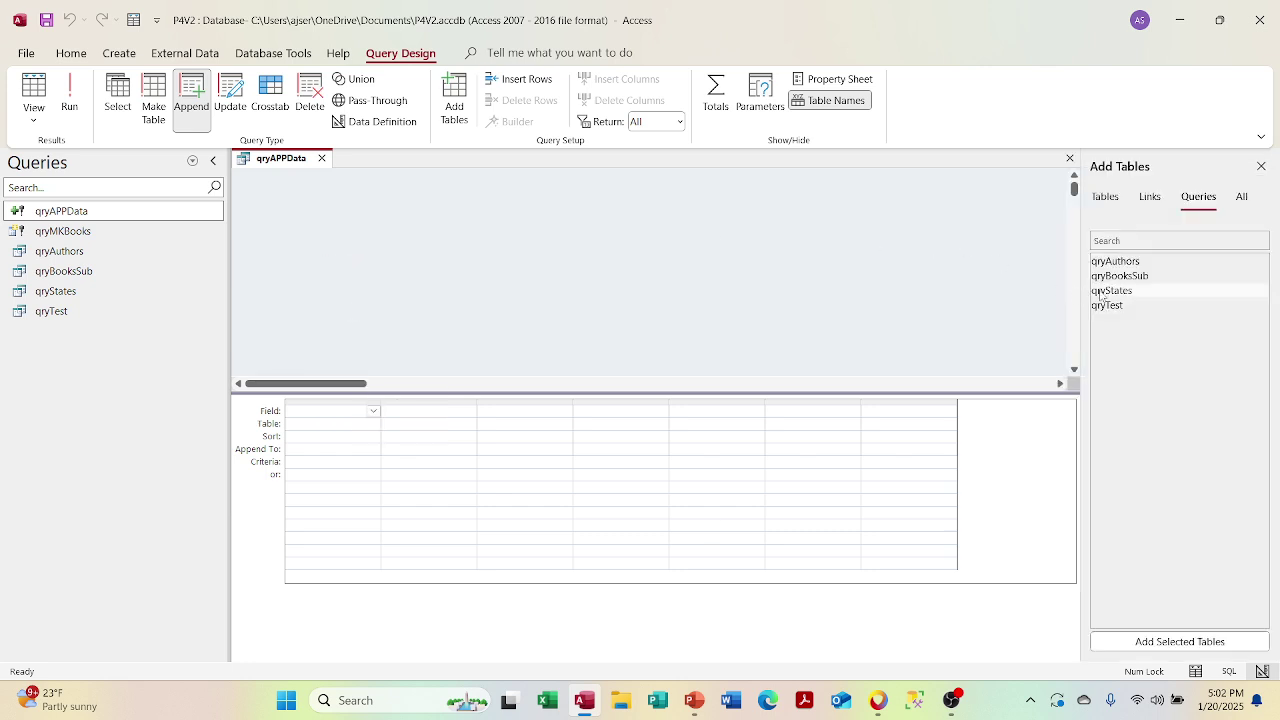
{"action": "left_click", "coordinate": [1110, 200]}
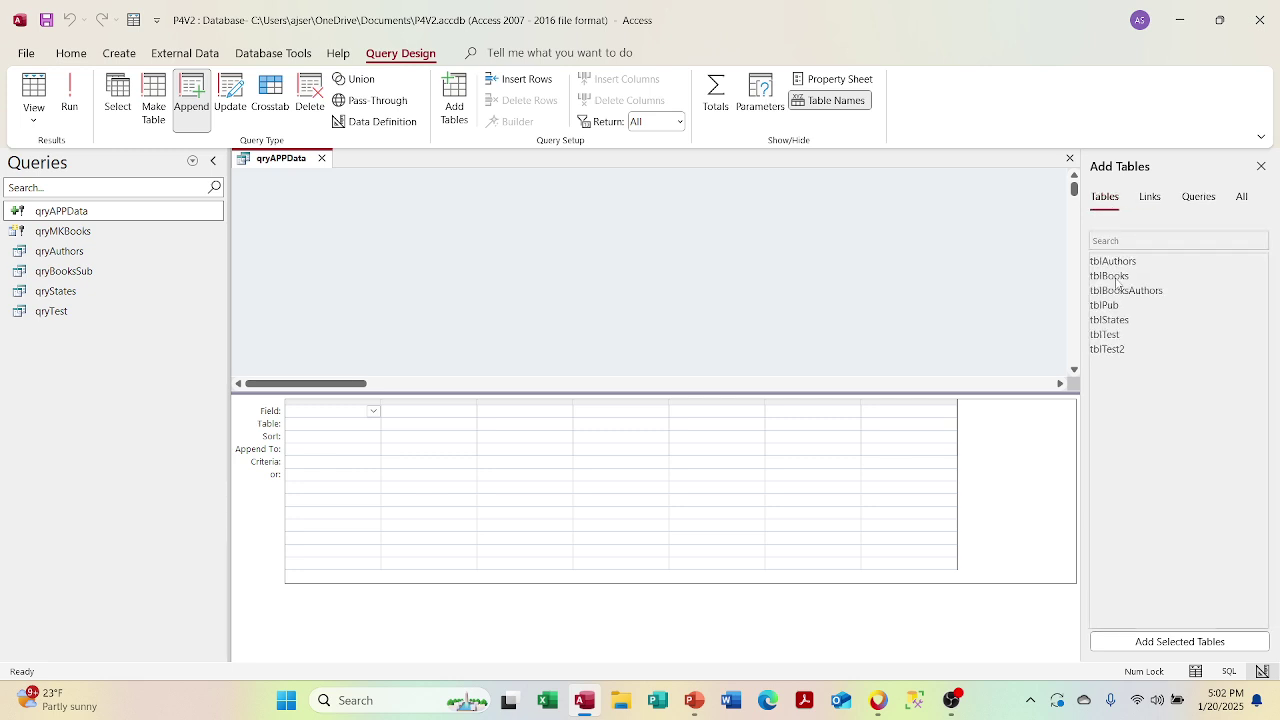
{"action": "left_click_drag", "start_coordinate": [1112, 349], "coordinate": [316, 214]}
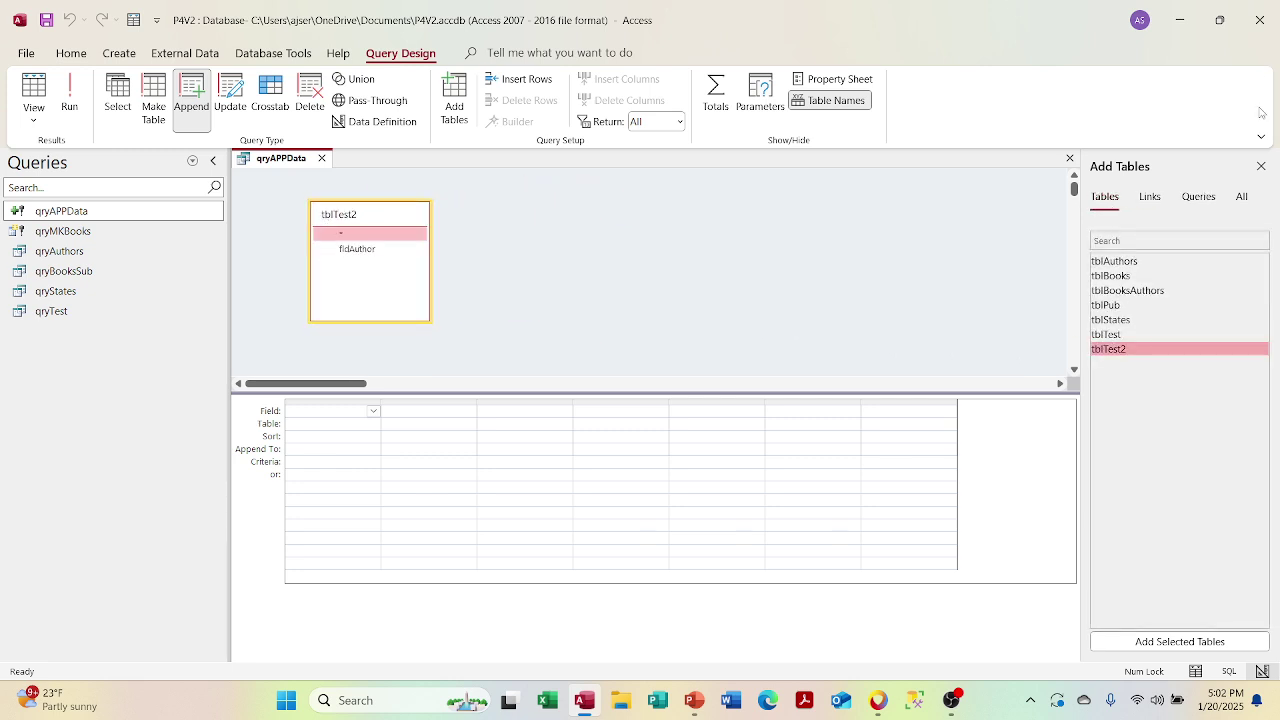
{"action": "left_click", "coordinate": [1260, 166]}
Step: Set qryAPPData to append to tblAuthors in the current database and add tblTest2's fldAuthor field to the query grid
{"action": "right_click", "coordinate": [758, 328]}
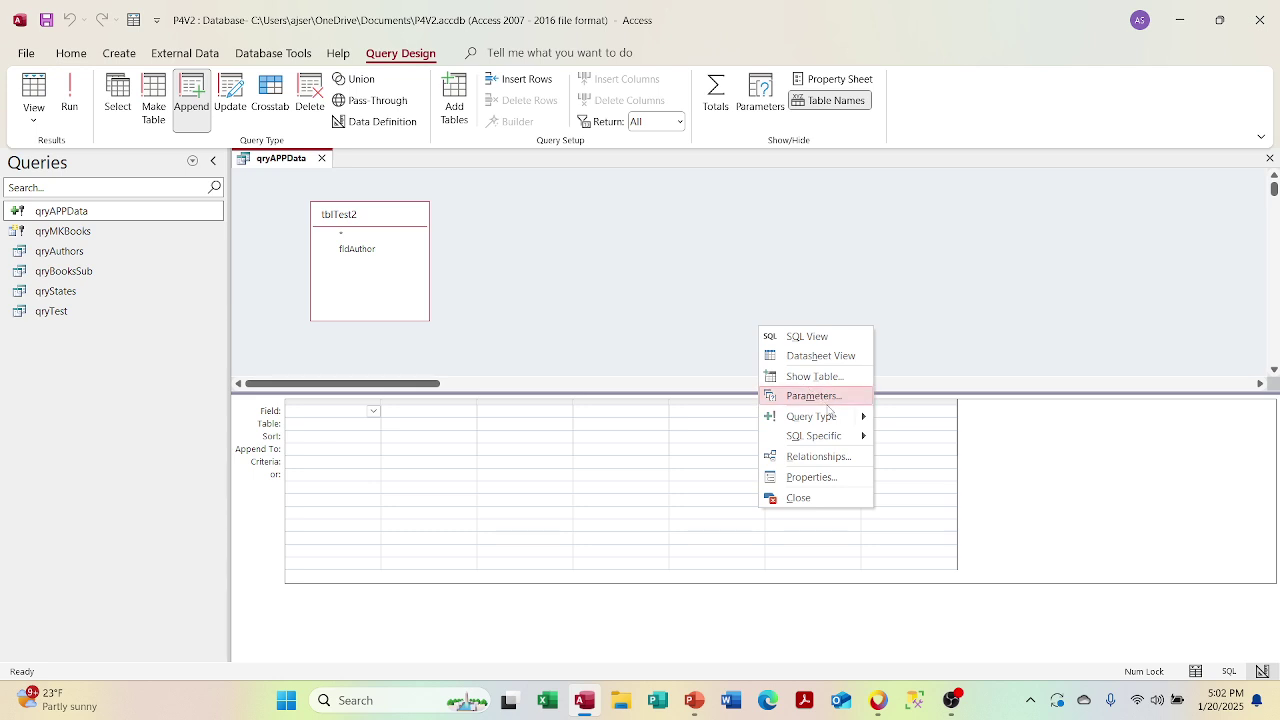
{"action": "mouse_move", "coordinate": [831, 418]}
{"action": "left_click", "coordinate": [908, 494]}
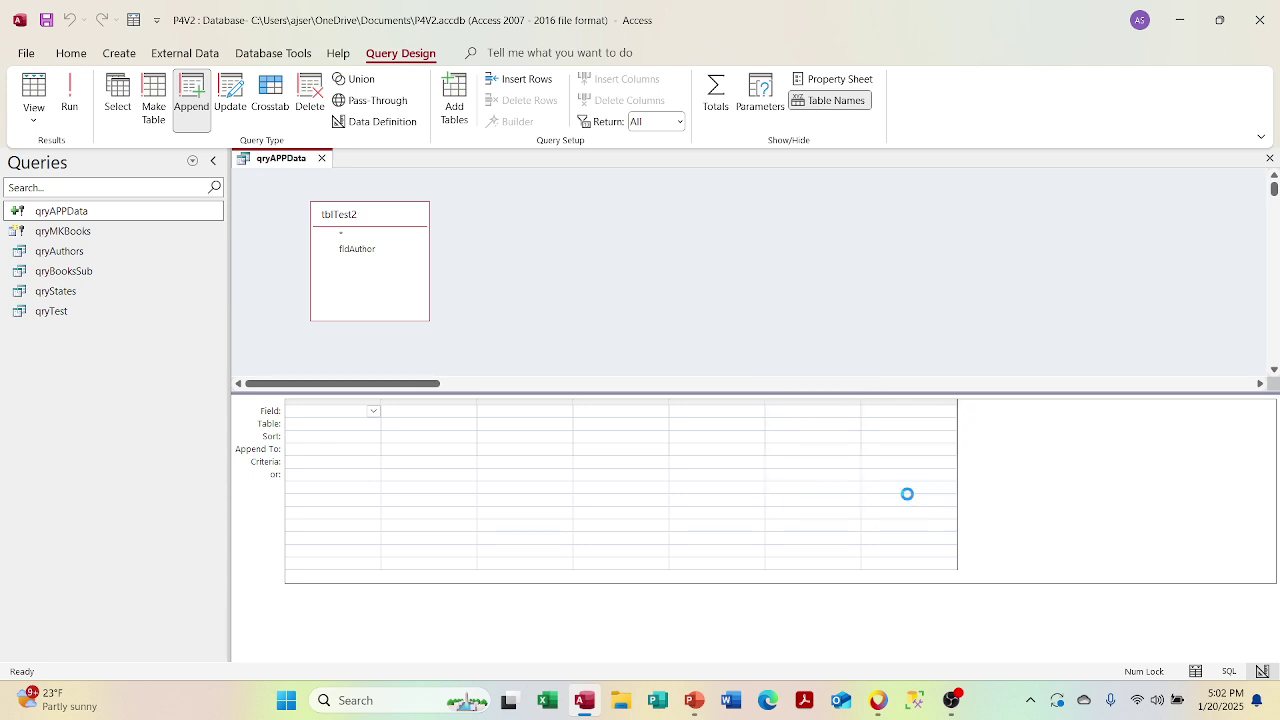
{"action": "left_click", "coordinate": [771, 222]}
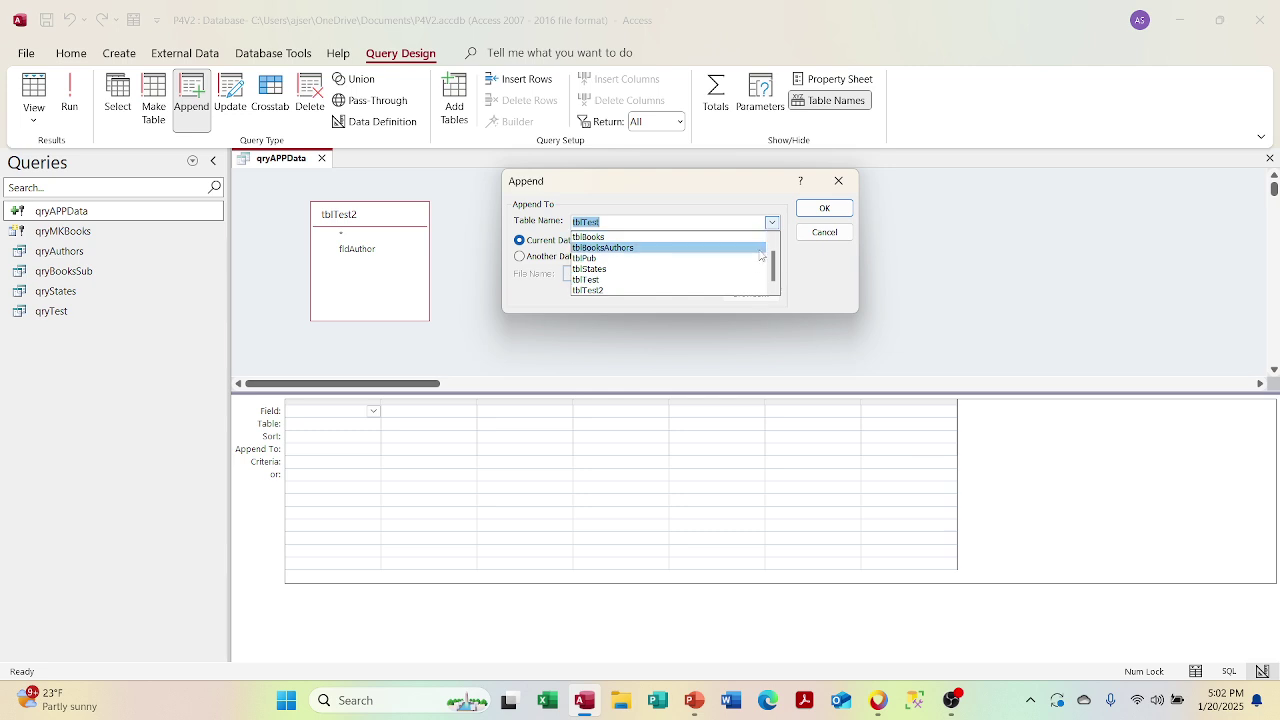
{"action": "scroll", "coordinate": [776, 248], "scroll_direction": "up", "scroll_amount": 1}
{"action": "left_click", "coordinate": [760, 238]}
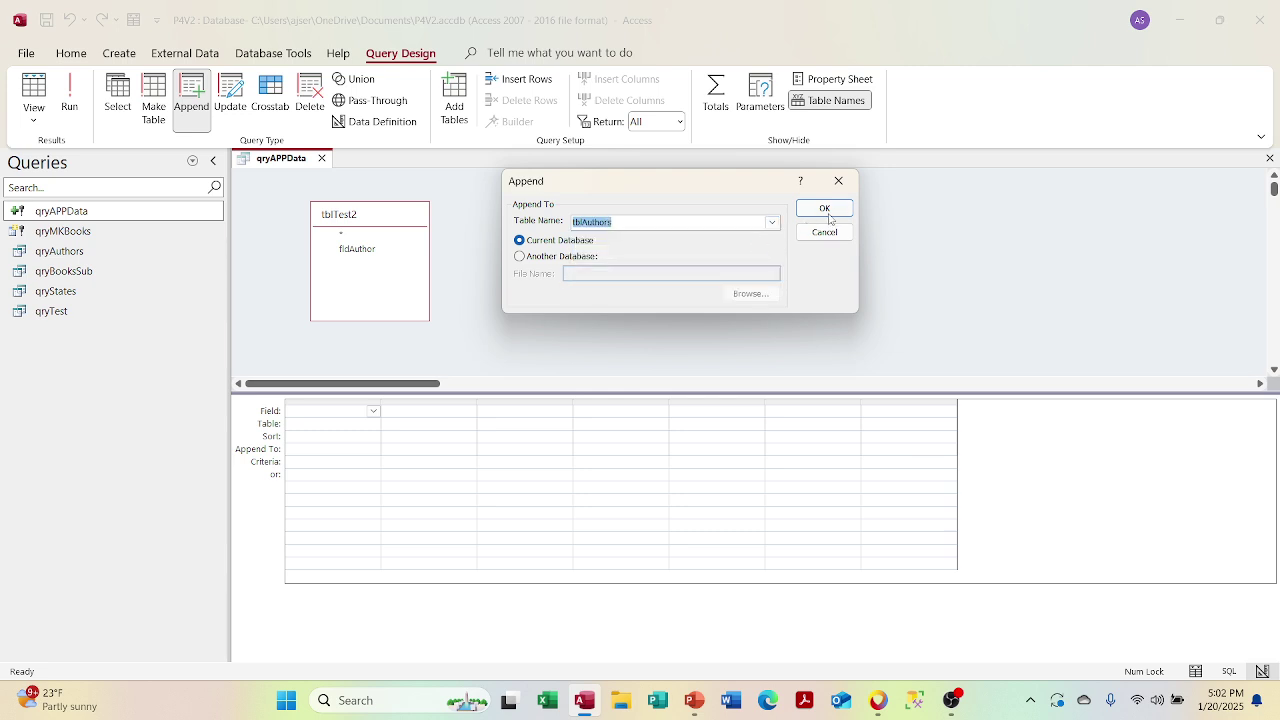
{"action": "left_click", "coordinate": [824, 208]}
{"action": "double_click", "coordinate": [378, 250]}
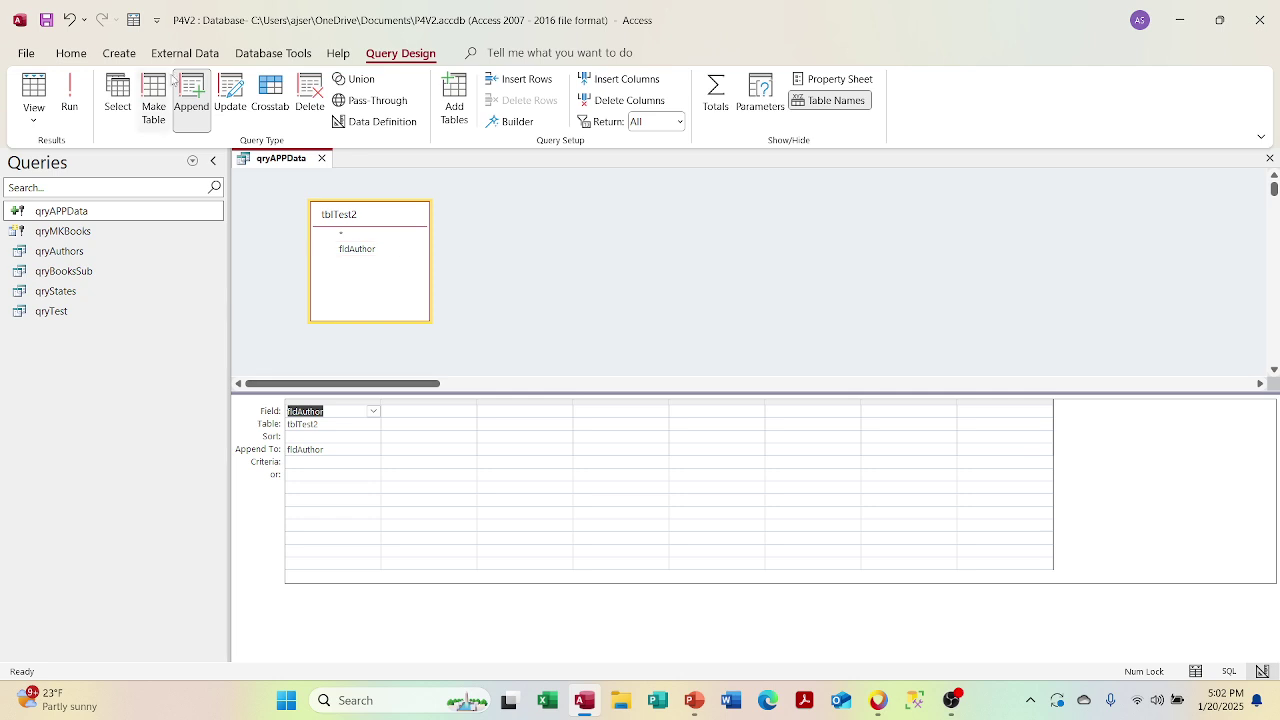
Step: Preview the records qryAPPData selects in Datasheet View and review its SQL statement
{"action": "left_click", "coordinate": [31, 121]}
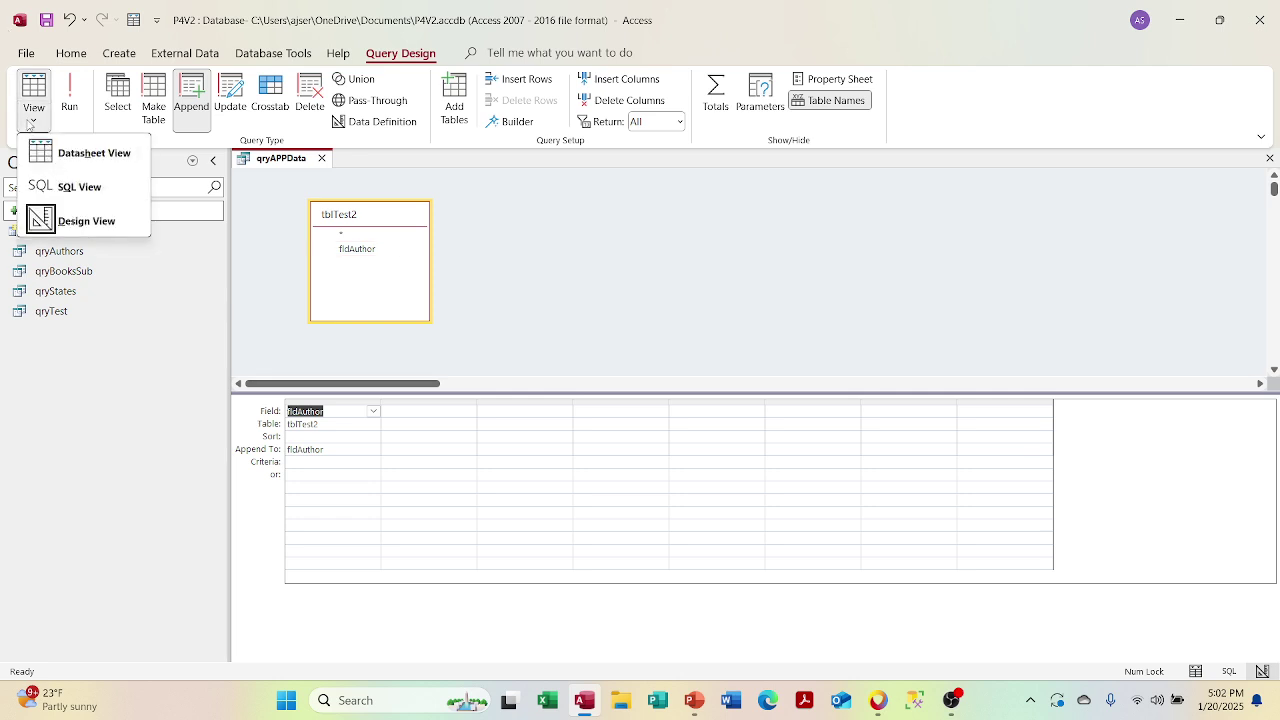
{"action": "left_click", "coordinate": [80, 153]}
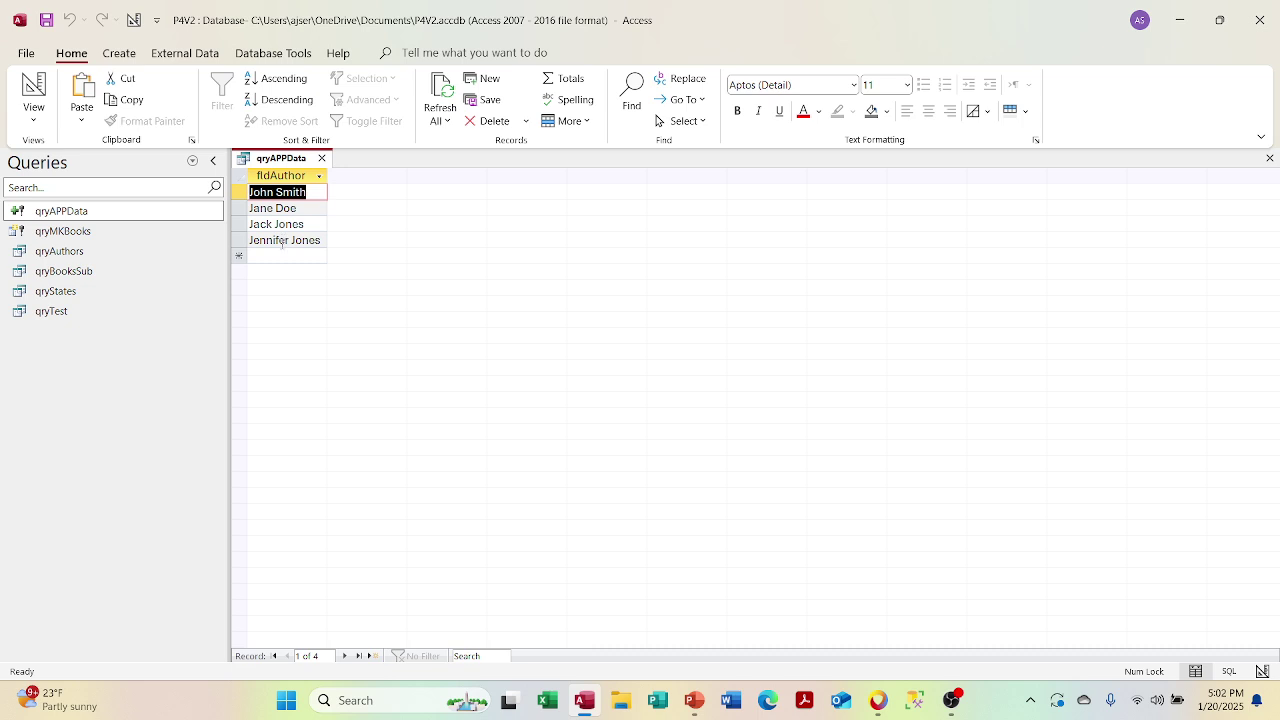
{"action": "left_click", "coordinate": [31, 121]}
{"action": "left_click", "coordinate": [48, 184]}
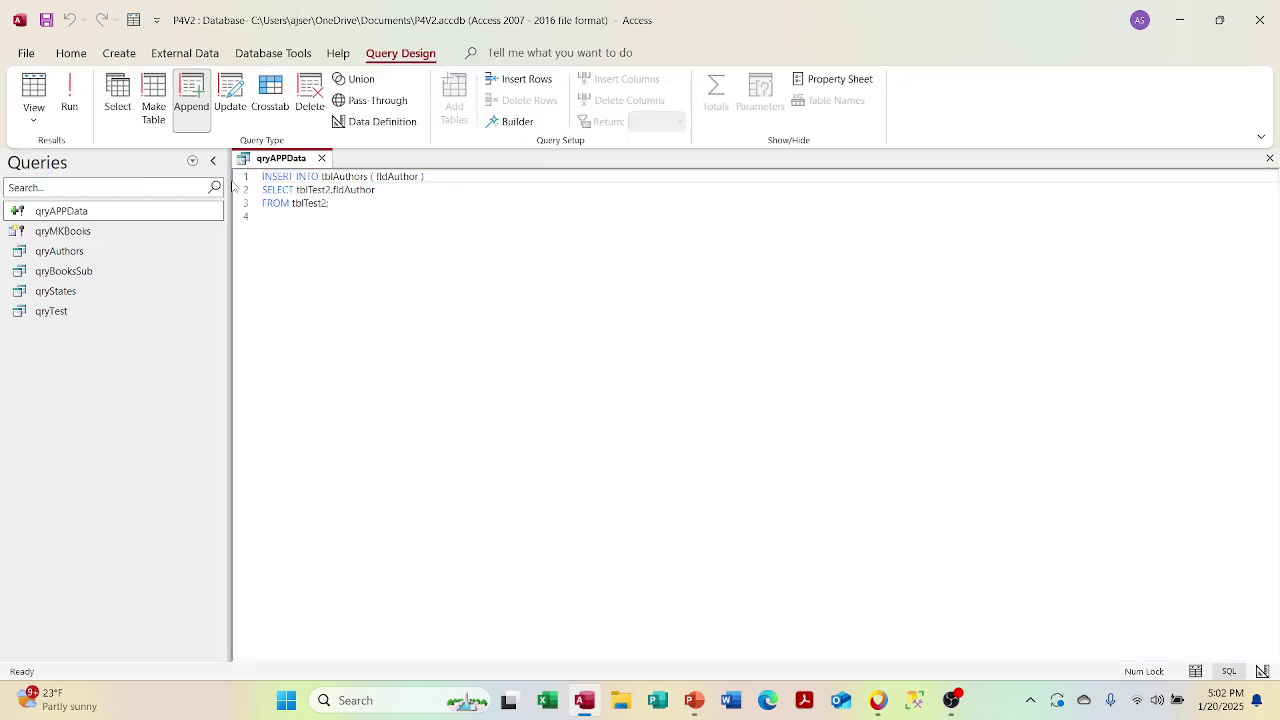
{"action": "left_click", "coordinate": [31, 120]}
{"action": "left_click", "coordinate": [60, 152]}
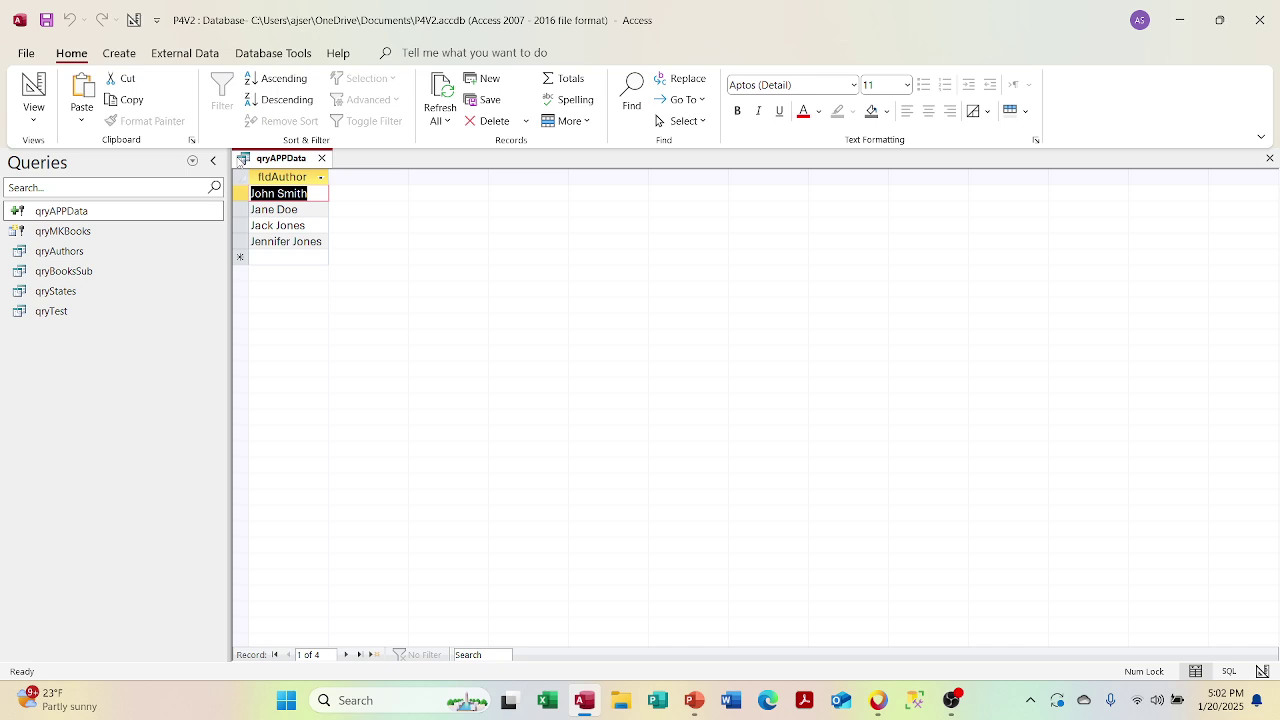
Step: Save and close qryAPPData, and run it to append the tblTest2 authors to tblAuthors
{"action": "left_click", "coordinate": [322, 158]}
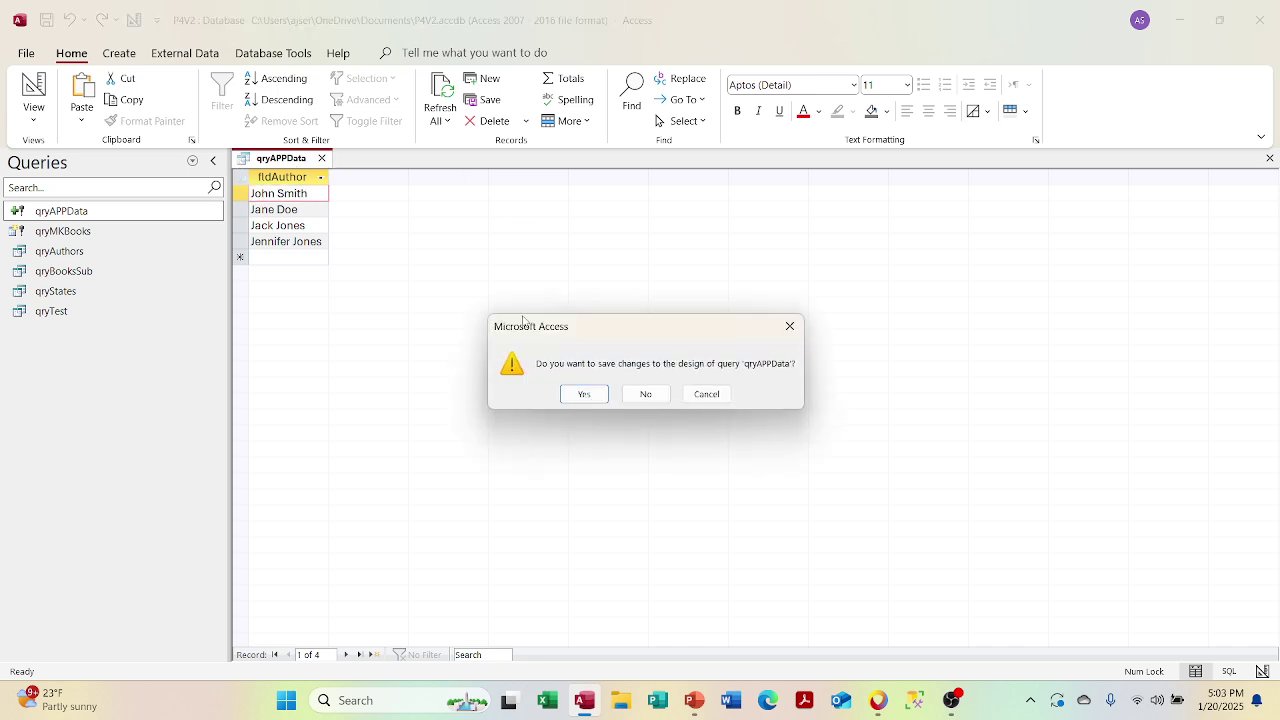
{"action": "left_click", "coordinate": [560, 400]}
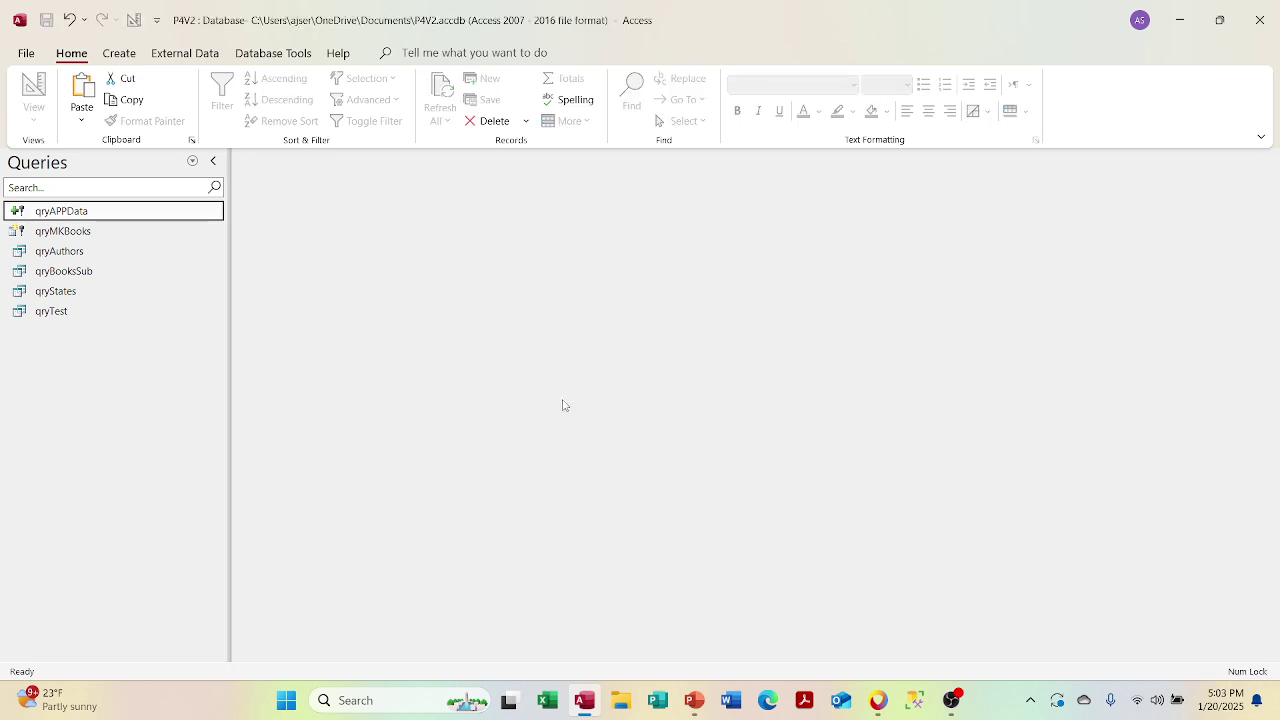
{"action": "double_click", "coordinate": [146, 215]}
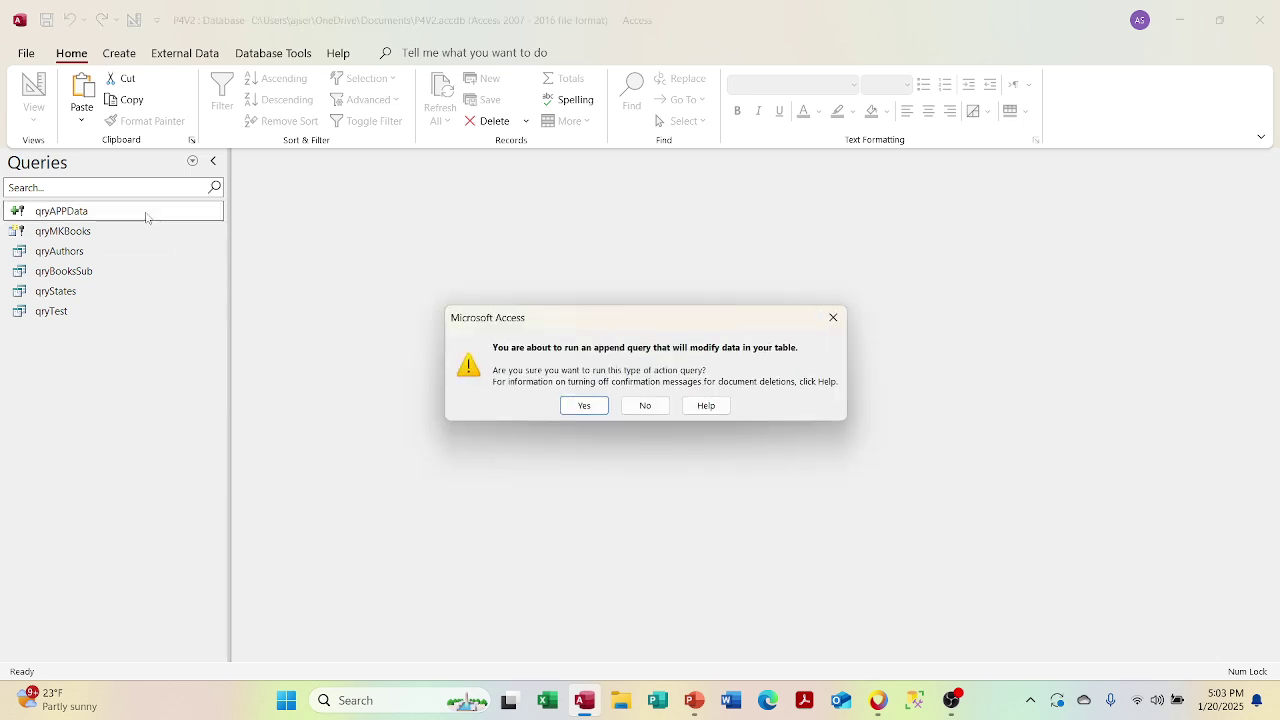
{"action": "left_click", "coordinate": [590, 404]}
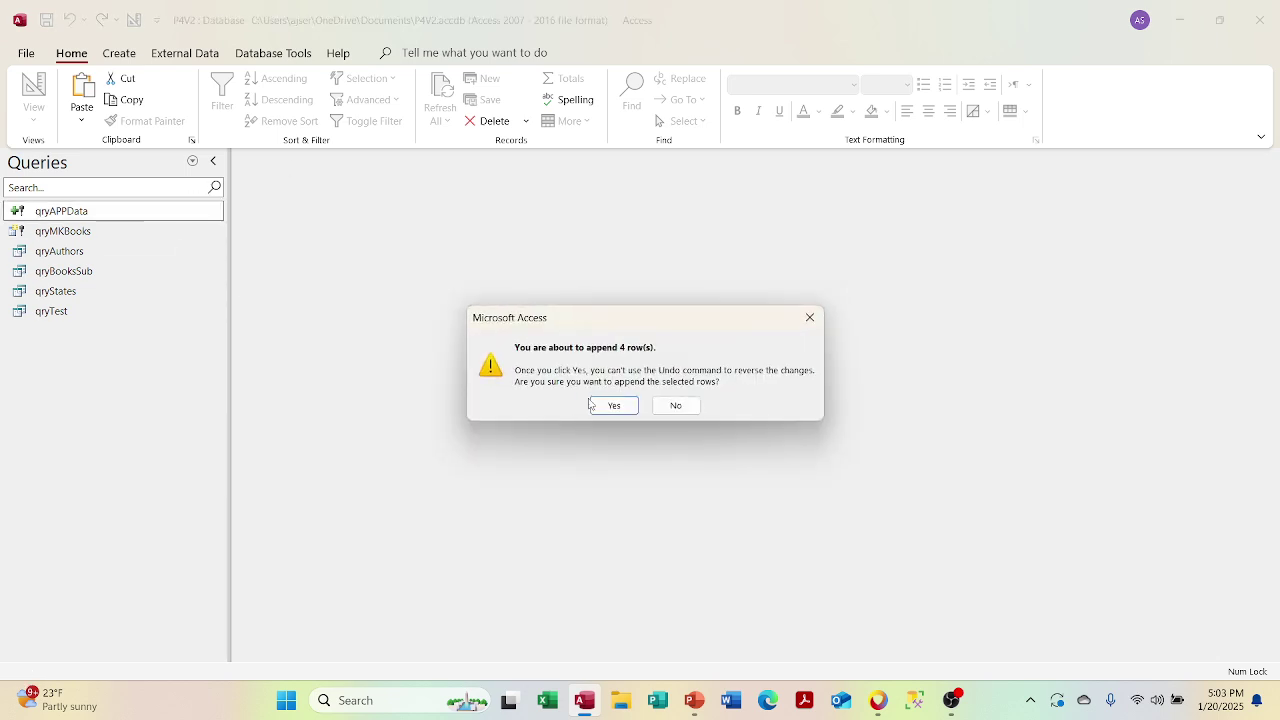
{"action": "left_click", "coordinate": [594, 406]}
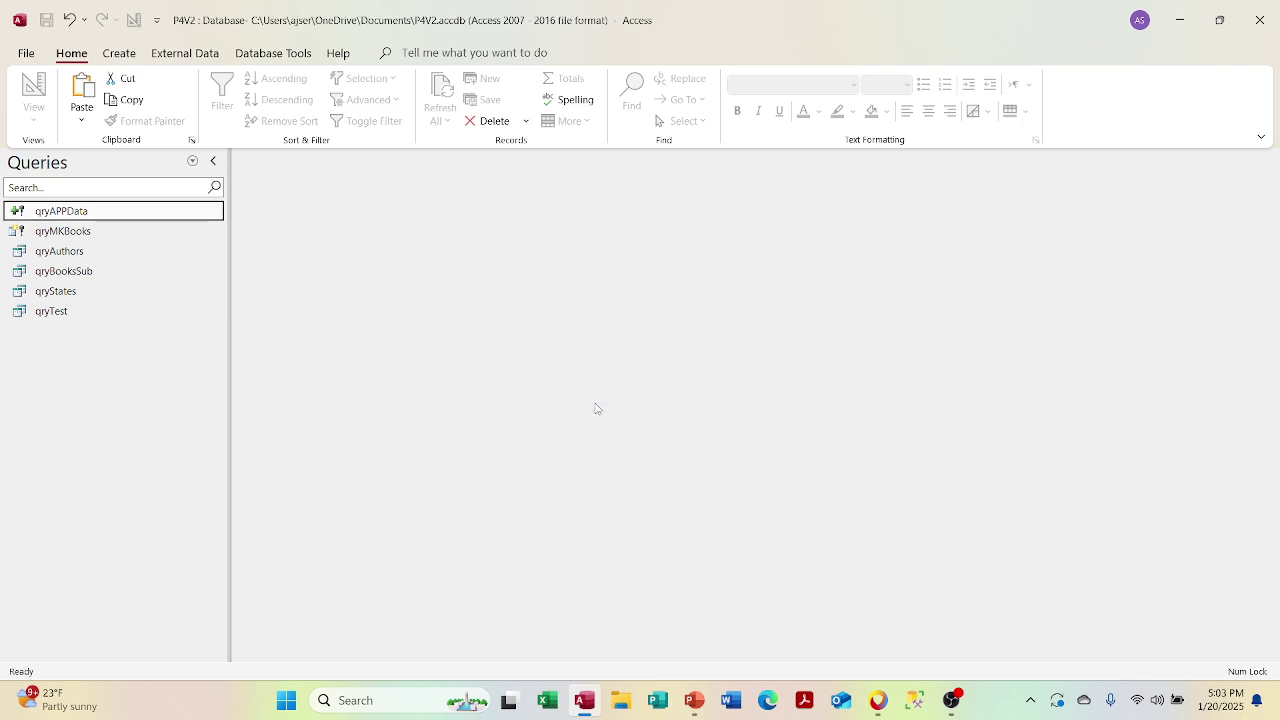
Step: List the database's tables, examine the records in tblAuthors and tblBooks, and close both tables
{"action": "left_click", "coordinate": [192, 161]}
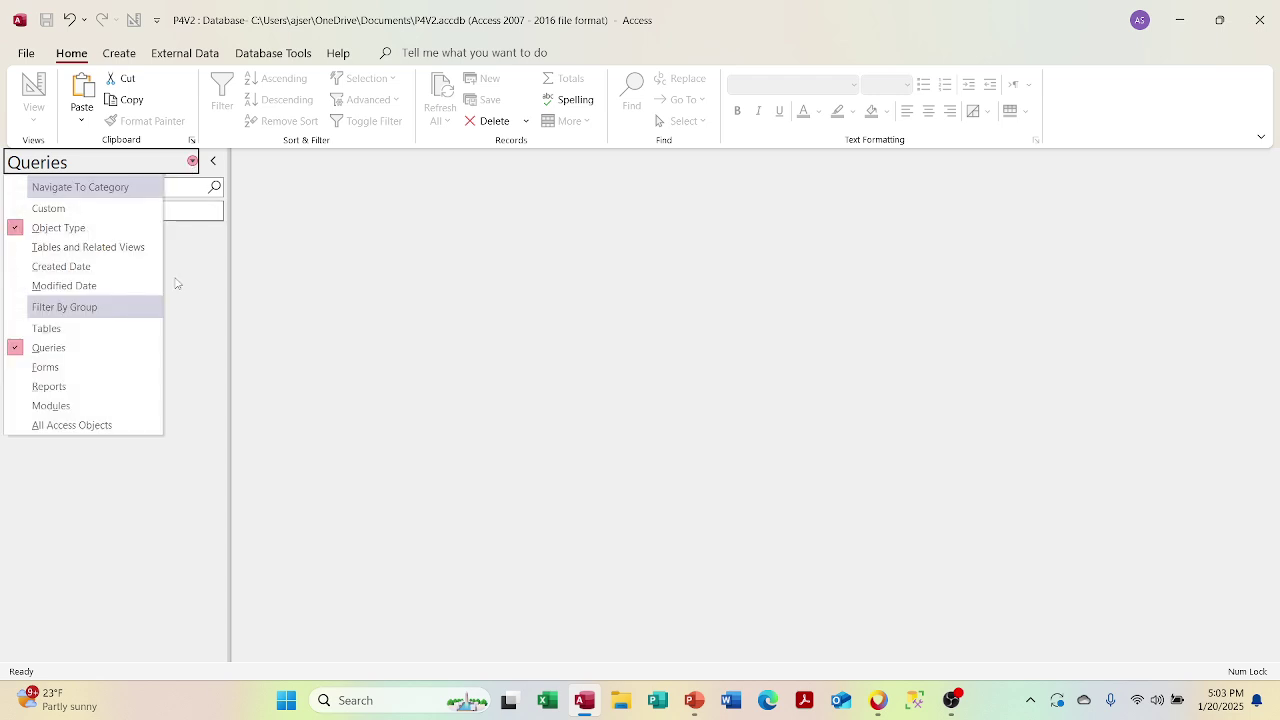
{"action": "left_click", "coordinate": [120, 329]}
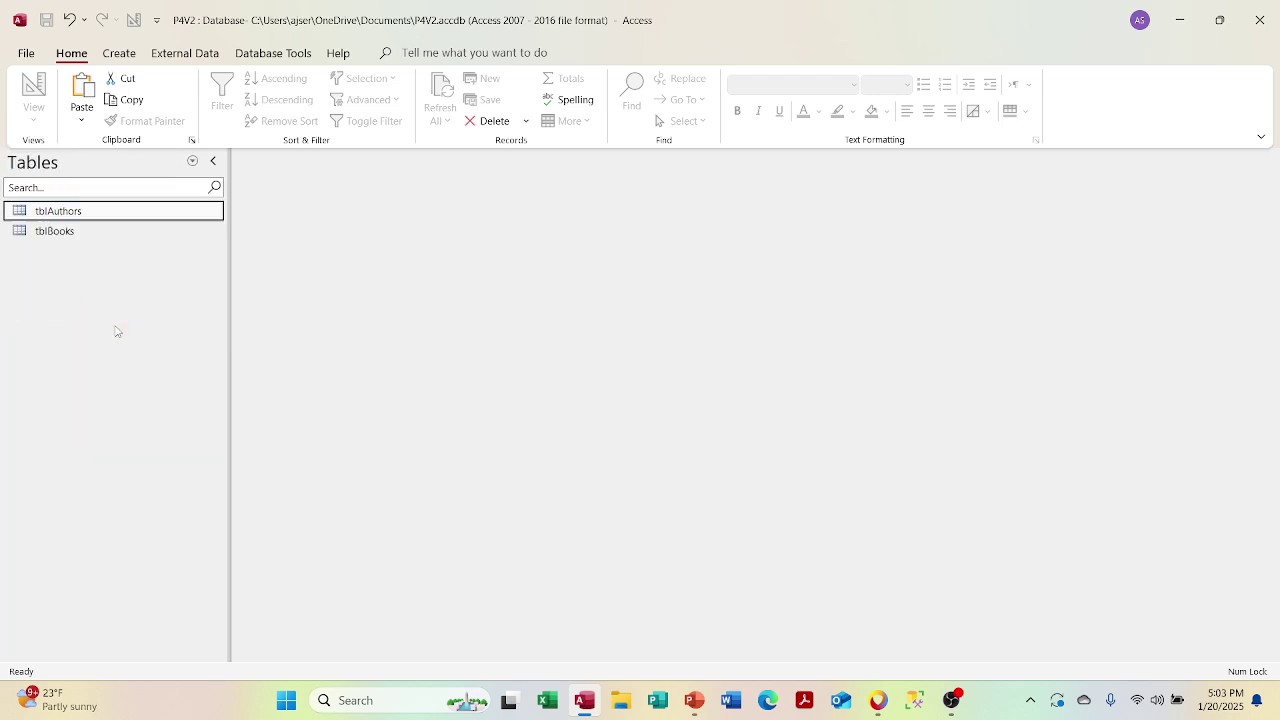
{"action": "double_click", "coordinate": [120, 219]}
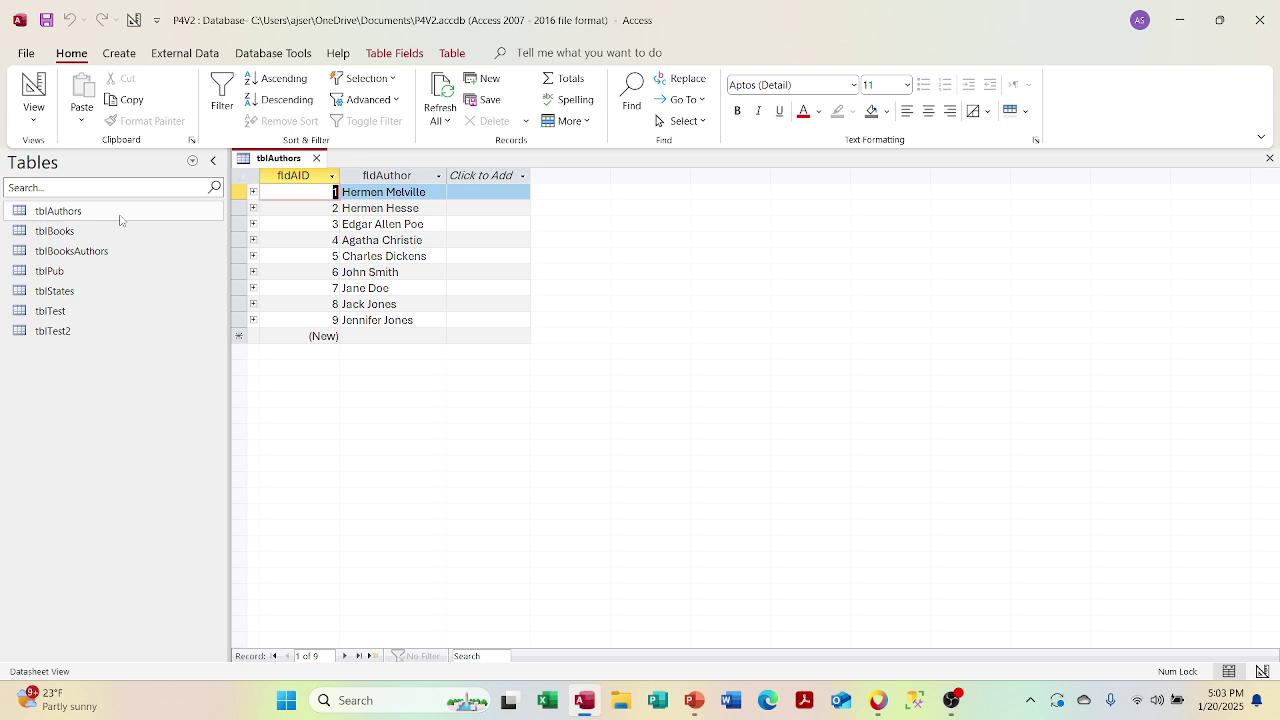
{"action": "double_click", "coordinate": [97, 232]}
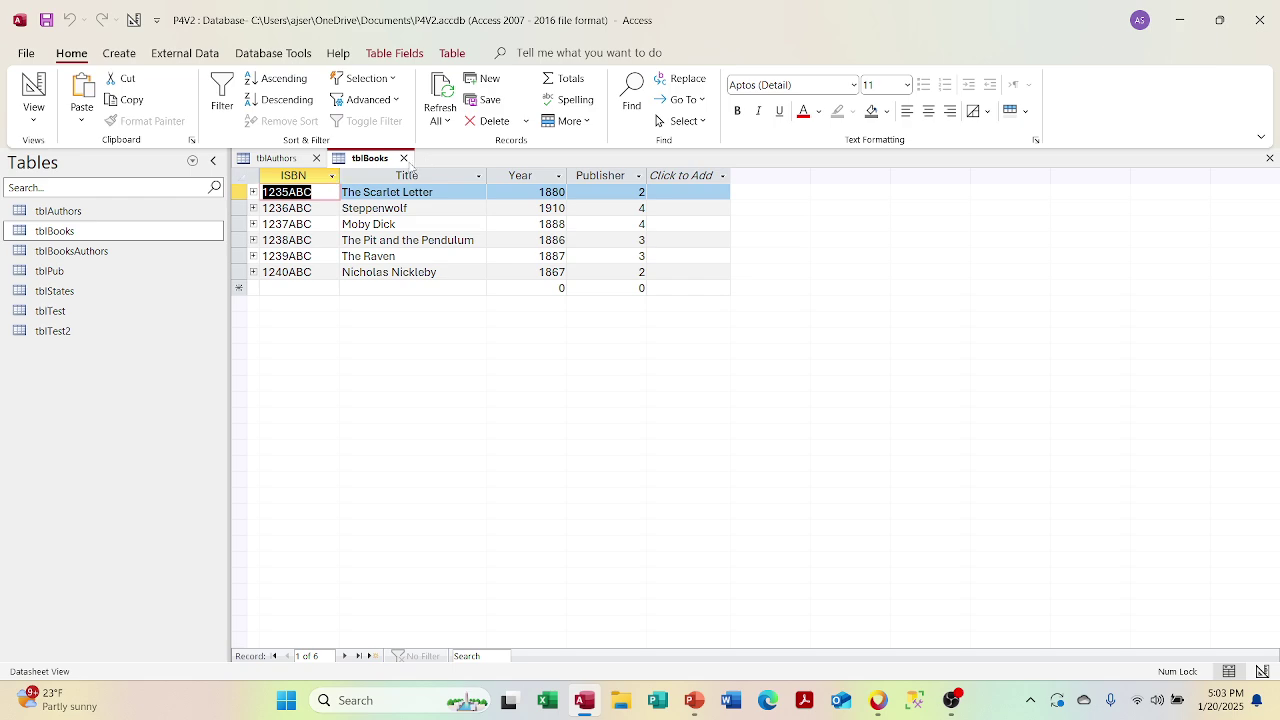
{"action": "left_click", "coordinate": [403, 158]}
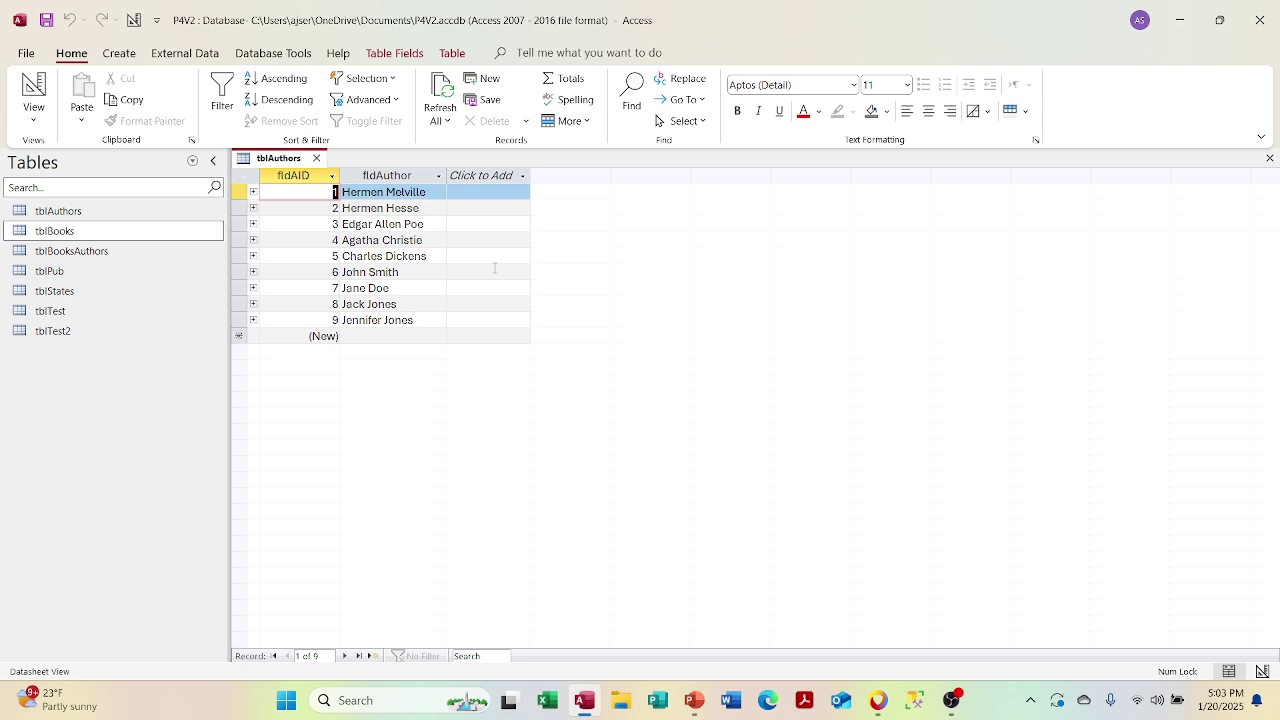
{"action": "left_click", "coordinate": [317, 159]}
Step: List the database's queries and reopen qryAPPData in Design View
{"action": "left_click", "coordinate": [193, 161]}
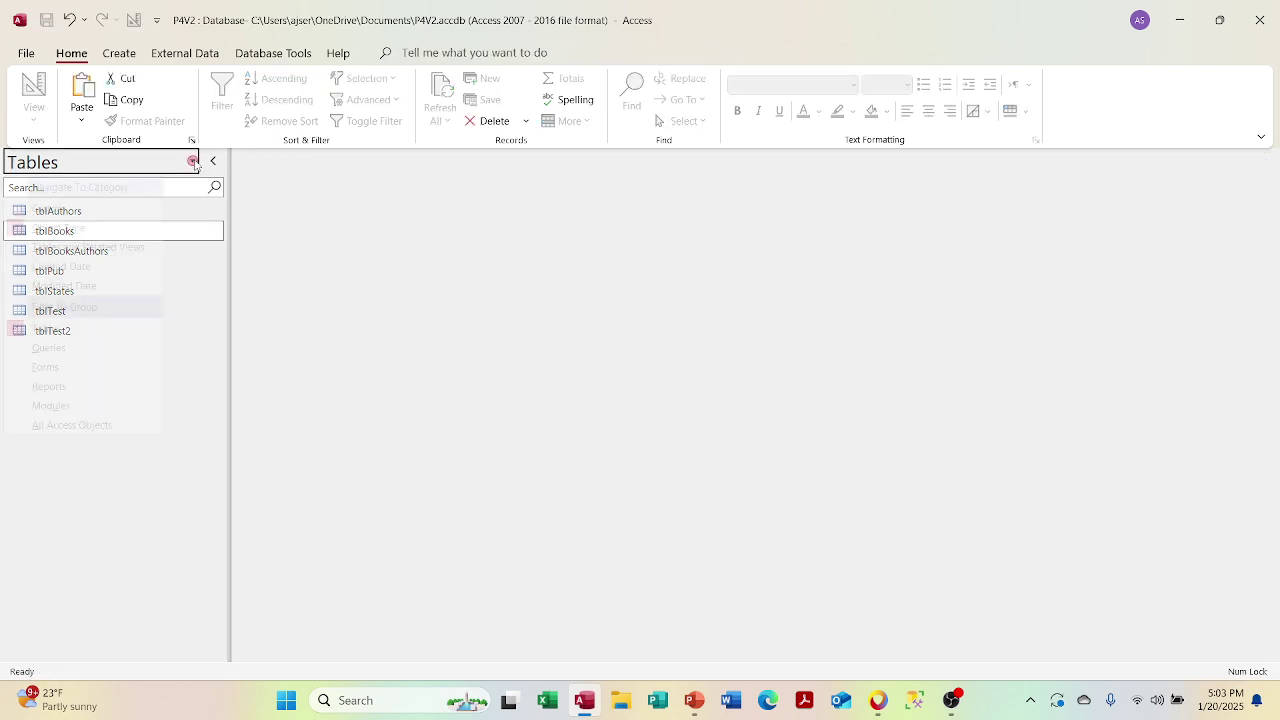
{"action": "left_click", "coordinate": [120, 349]}
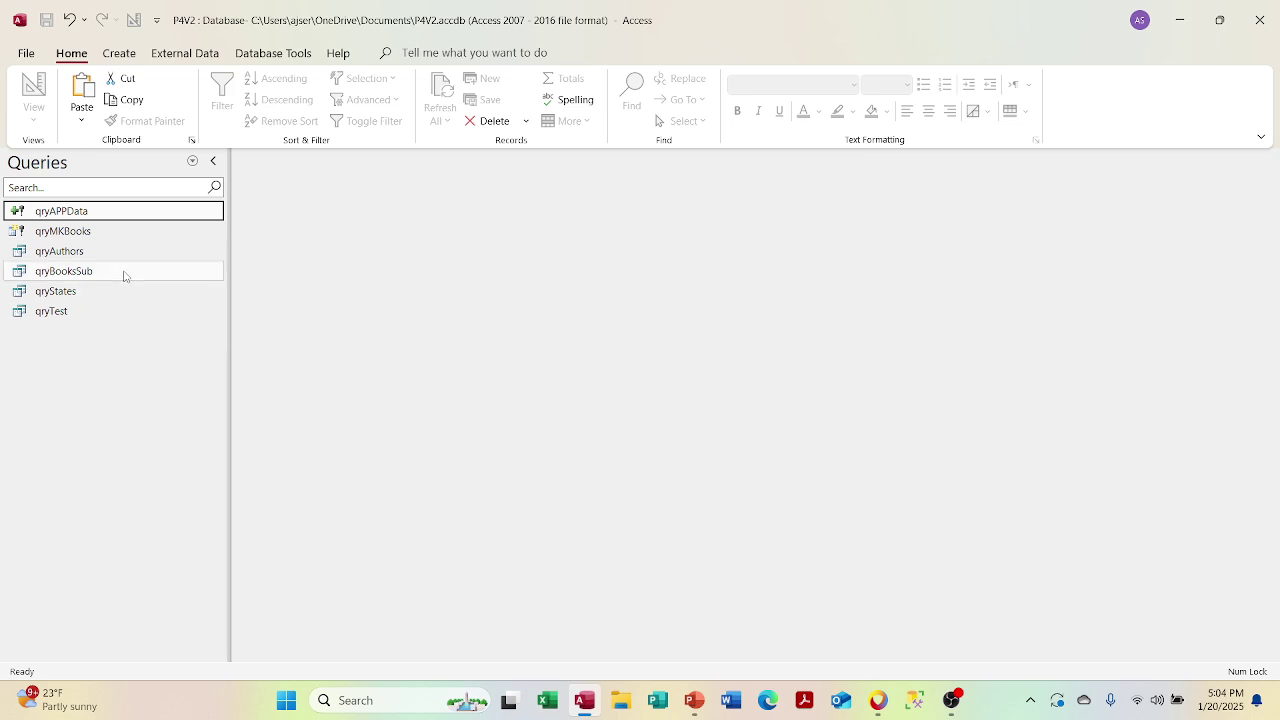
{"action": "right_click", "coordinate": [118, 210]}
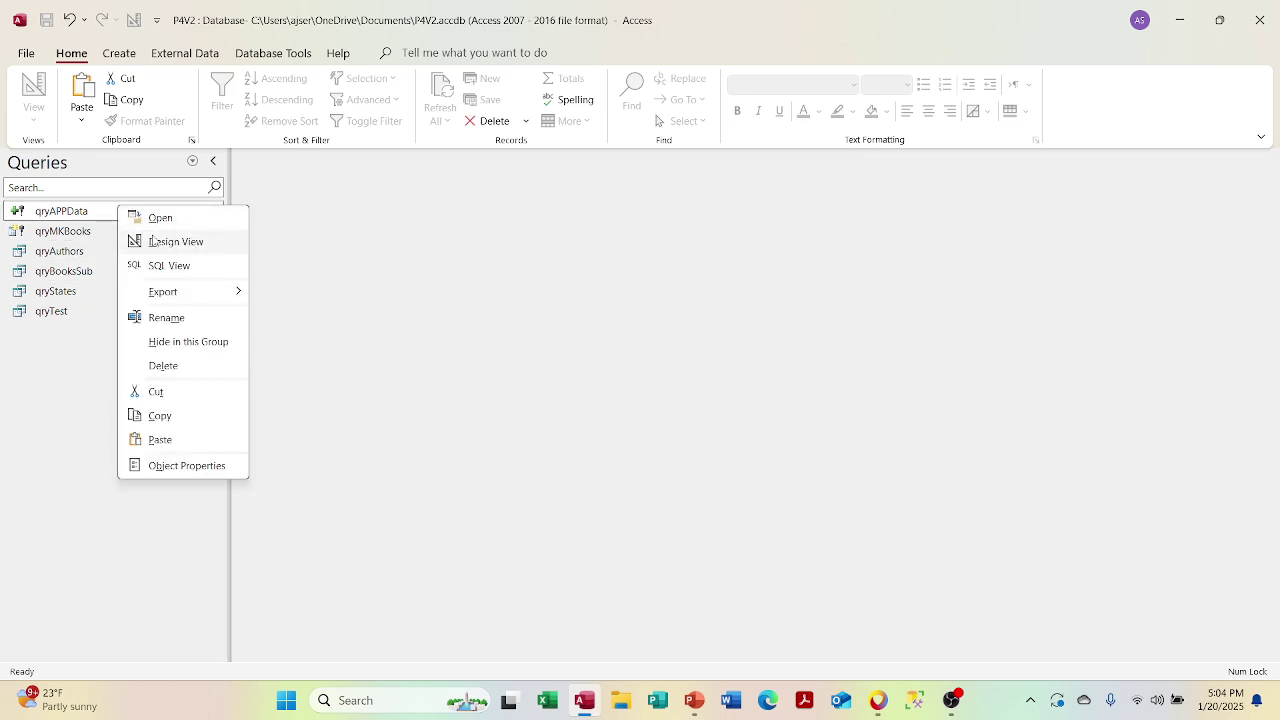
{"action": "left_click", "coordinate": [165, 243]}
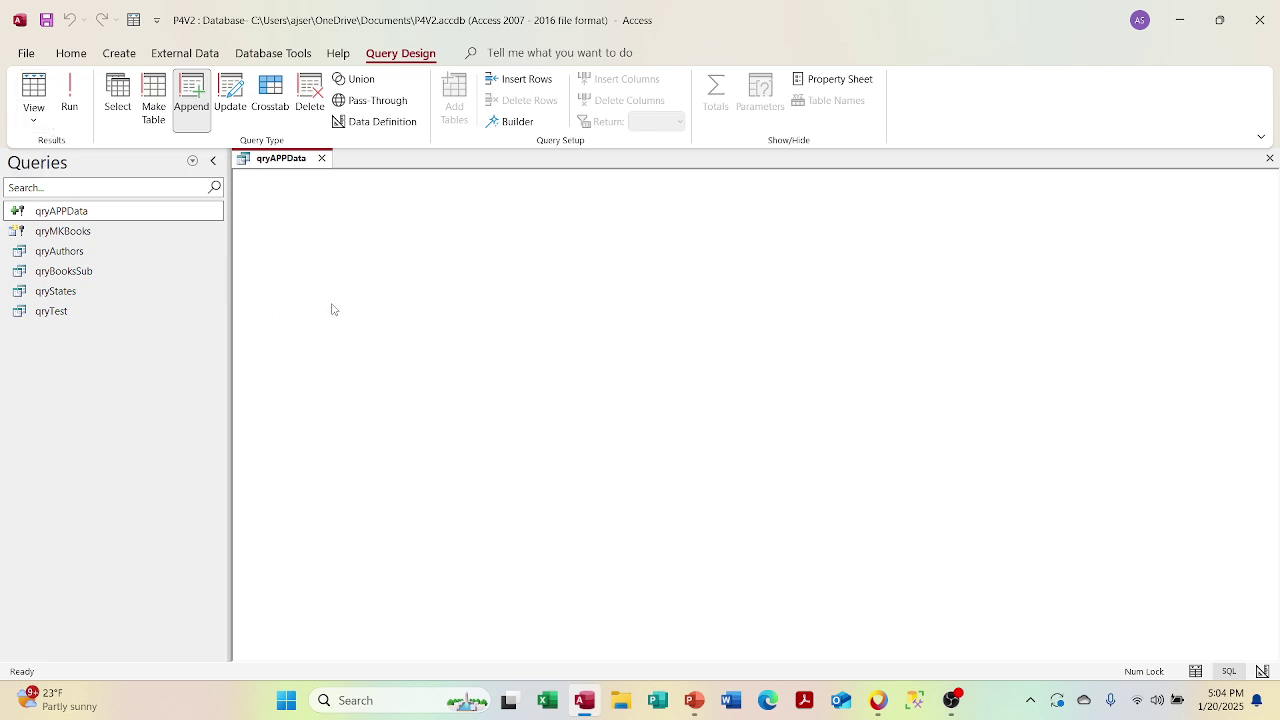
{"action": "left_click", "coordinate": [262, 255]}
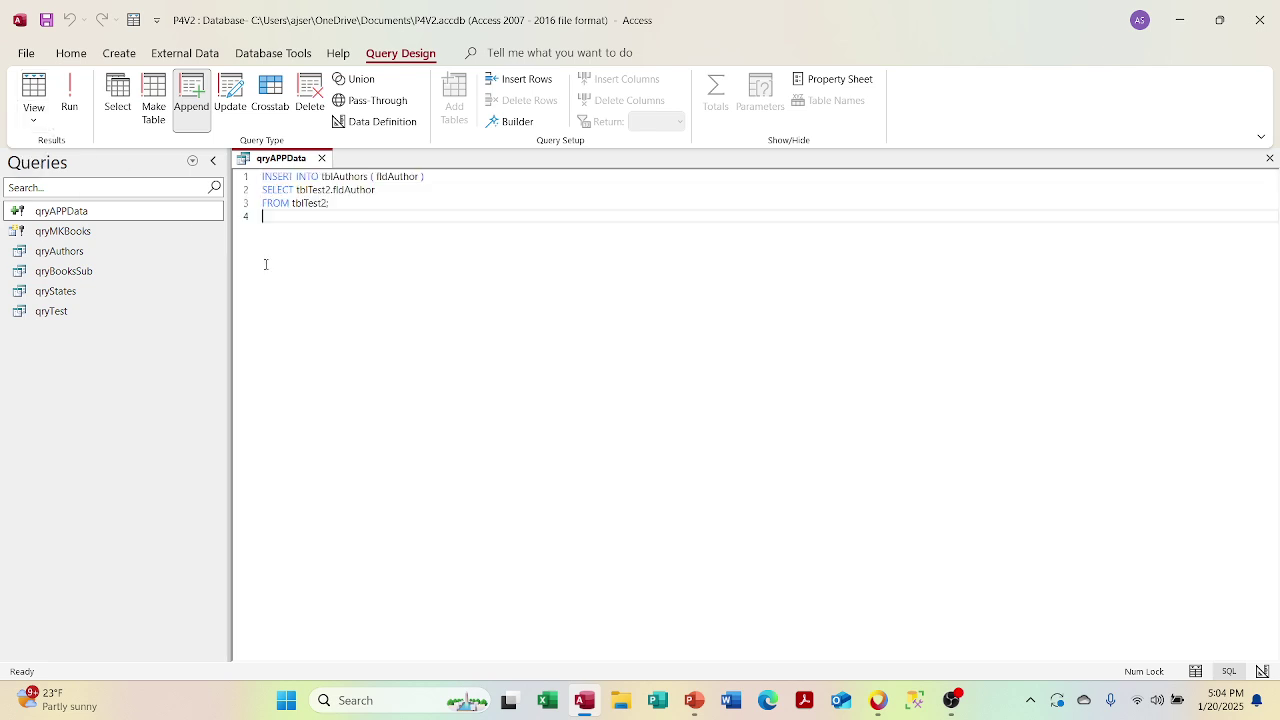
{"action": "left_click", "coordinate": [41, 119]}
{"action": "left_click", "coordinate": [74, 218]}
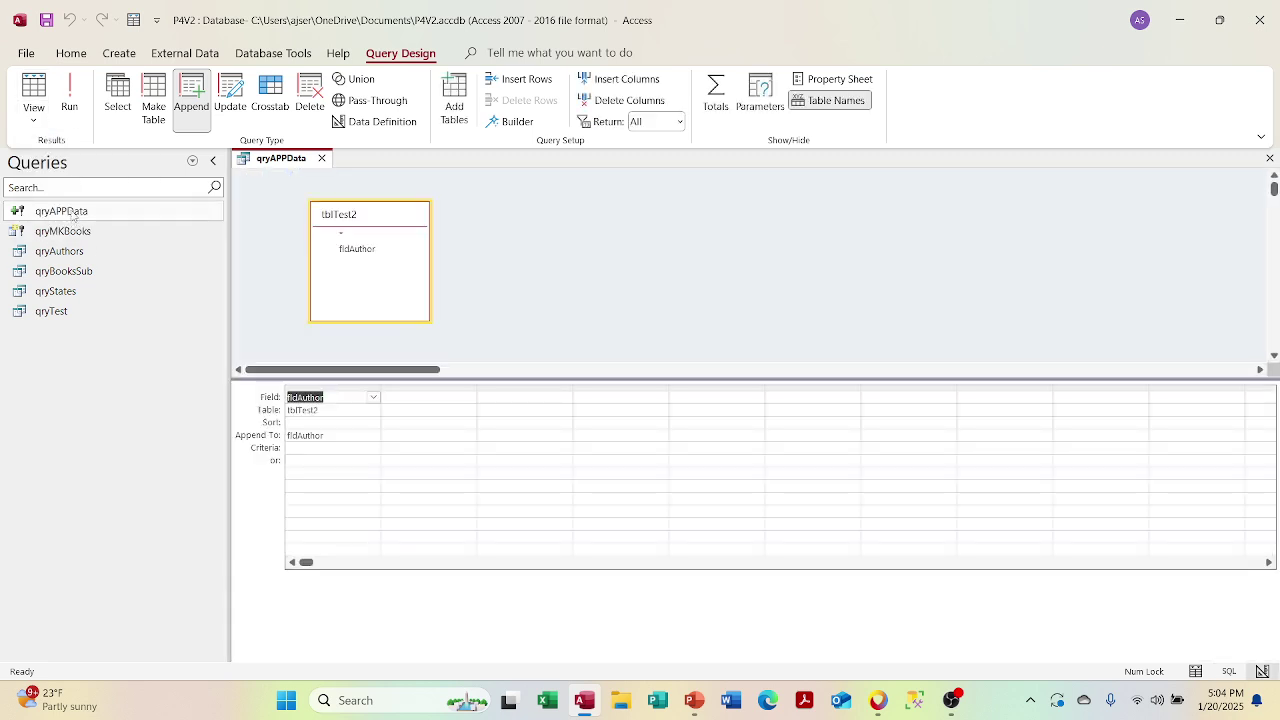
Step: Review the SQL statement of qryAPPData and return to its Design View
{"action": "left_click", "coordinate": [34, 118]}
{"action": "left_click", "coordinate": [47, 185]}
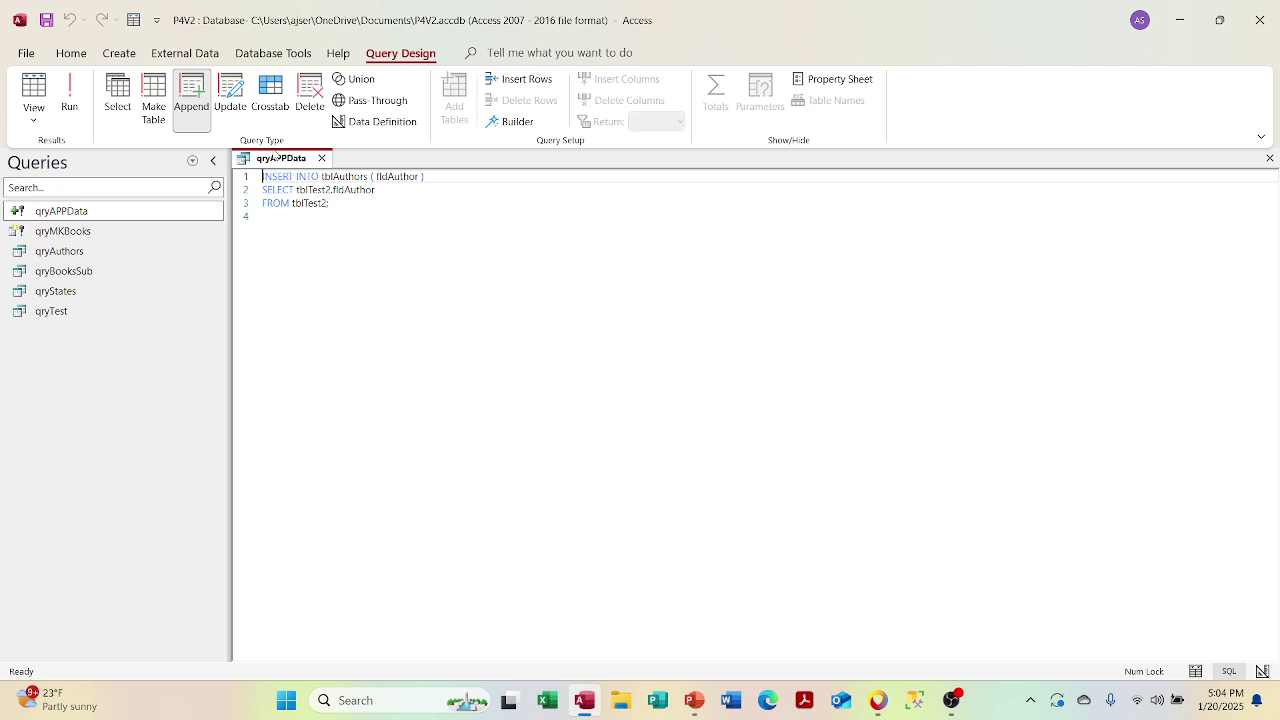
{"action": "right_click", "coordinate": [285, 158]}
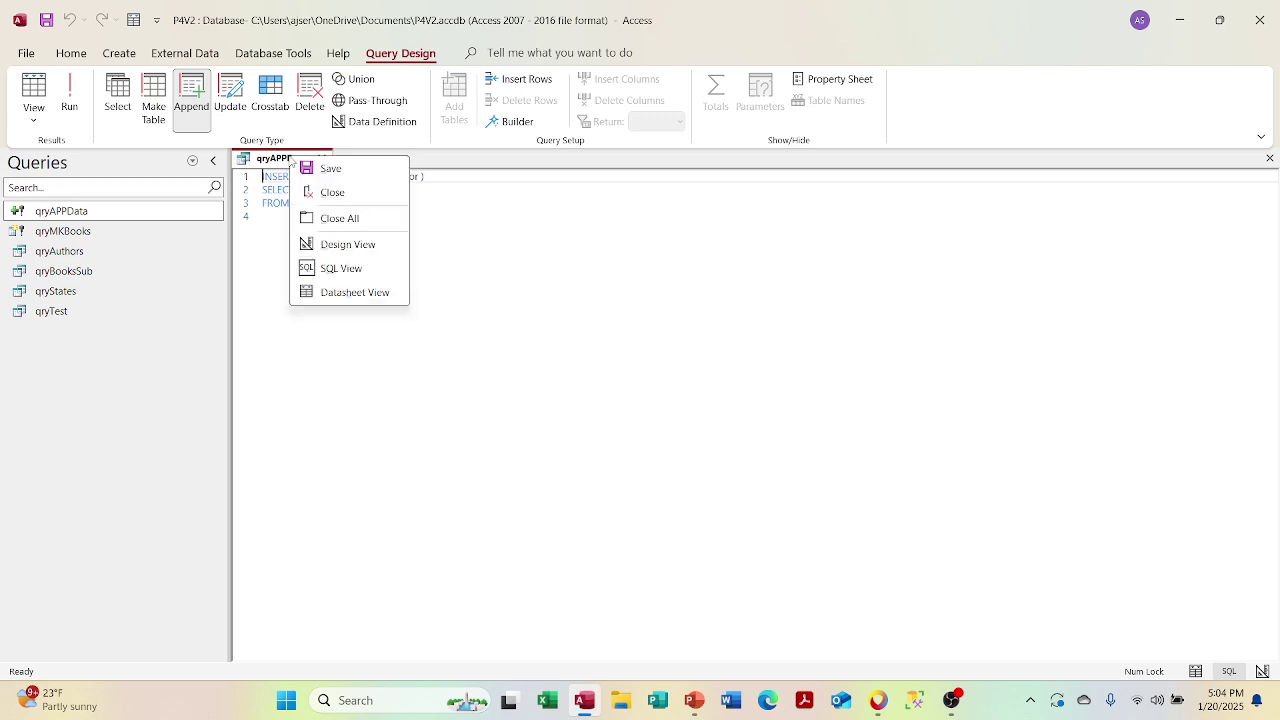
{"action": "left_click", "coordinate": [340, 244]}
Step: Show the Totals row in the qryAPPData query grid and hide it again
{"action": "right_click", "coordinate": [332, 423]}
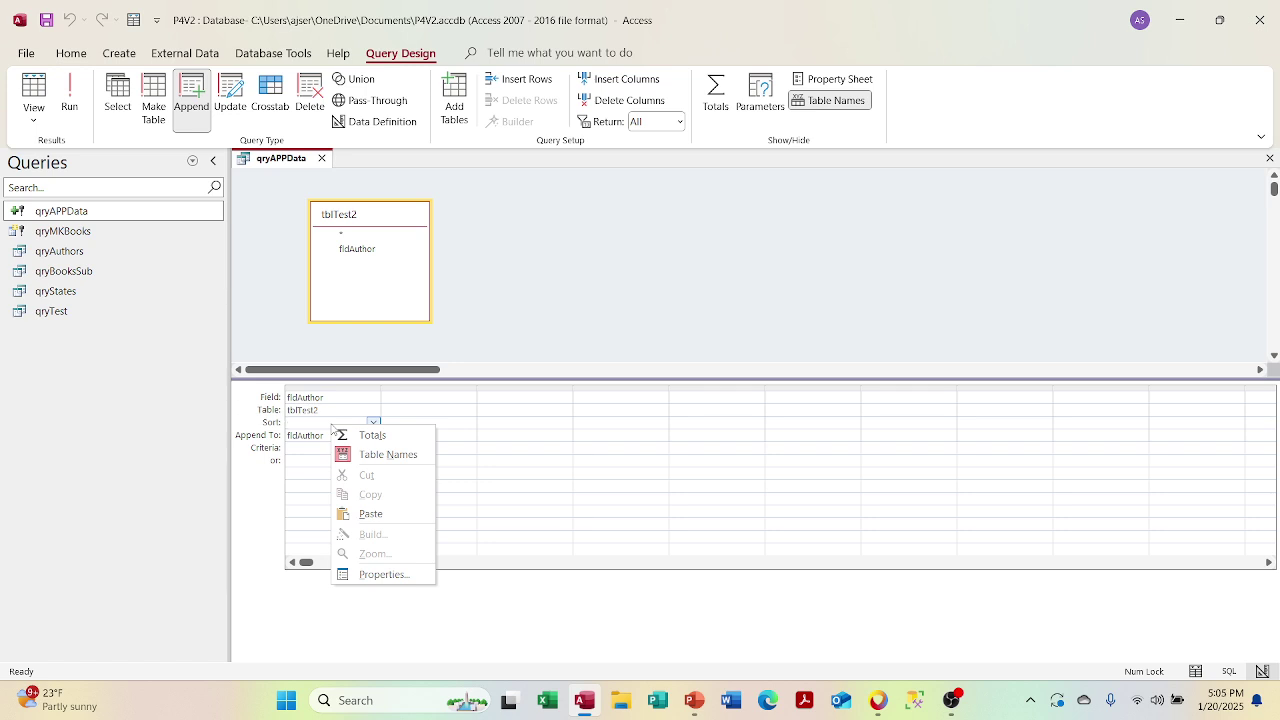
{"action": "left_click", "coordinate": [350, 435]}
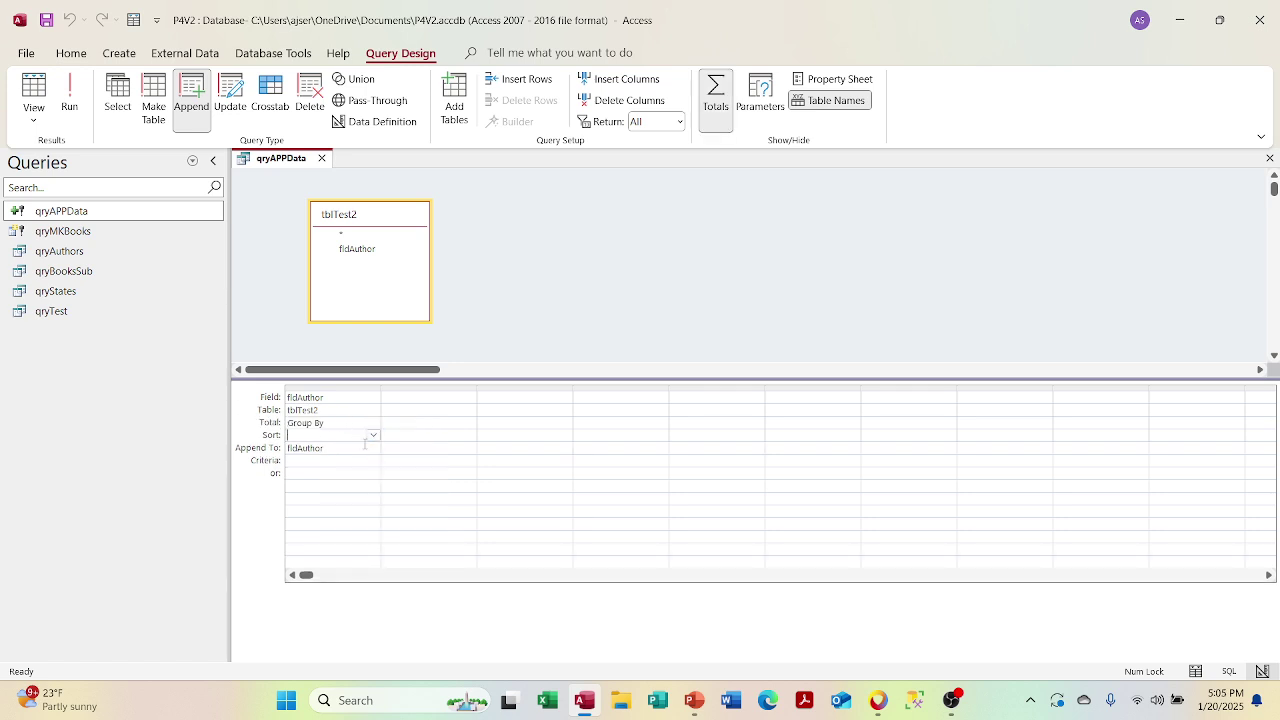
{"action": "left_click", "coordinate": [373, 436]}
{"action": "right_click", "coordinate": [331, 417]}
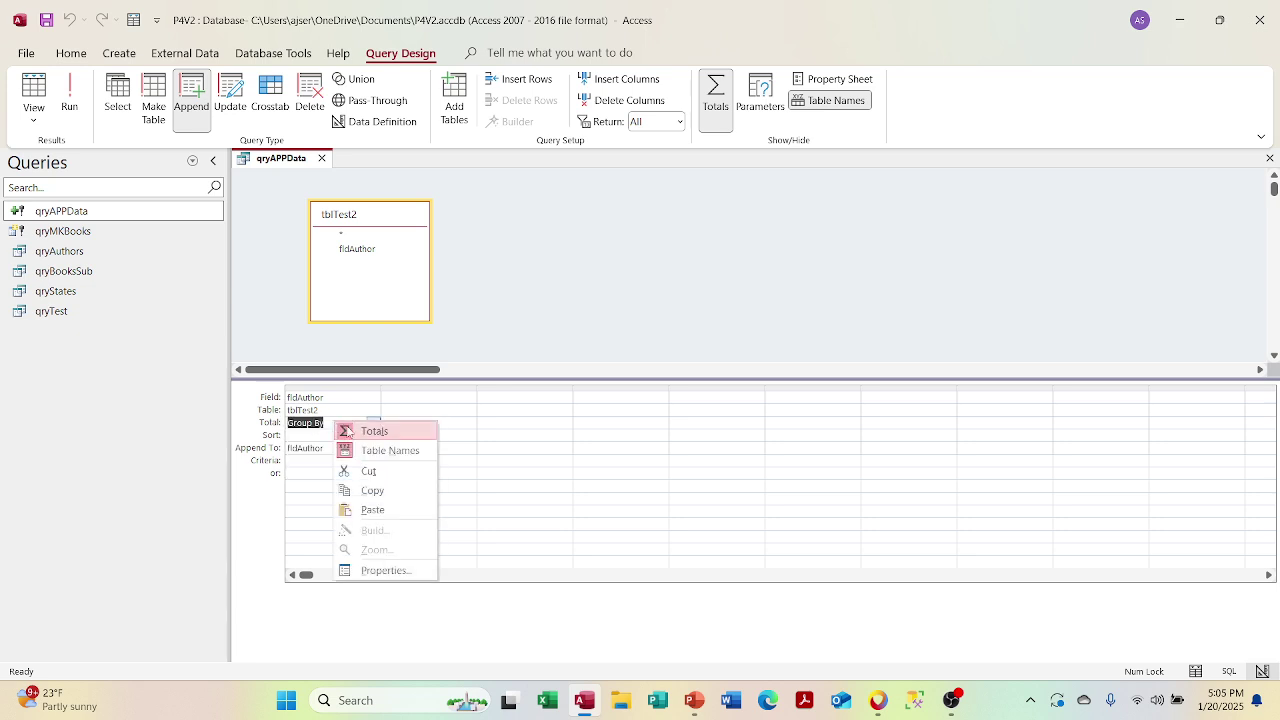
{"action": "left_click", "coordinate": [352, 430]}
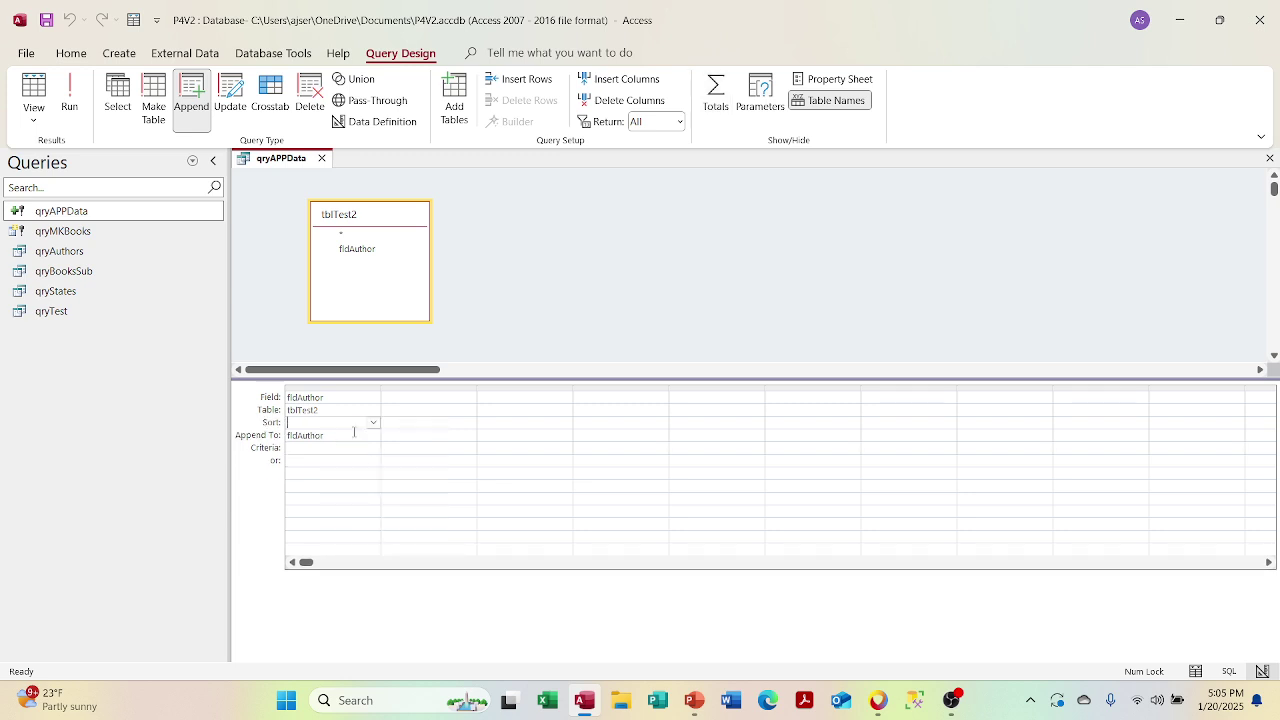
Step: Save and close qryAPPData, and review the author records and their IDs in tblAuthors
{"action": "left_click", "coordinate": [321, 158]}
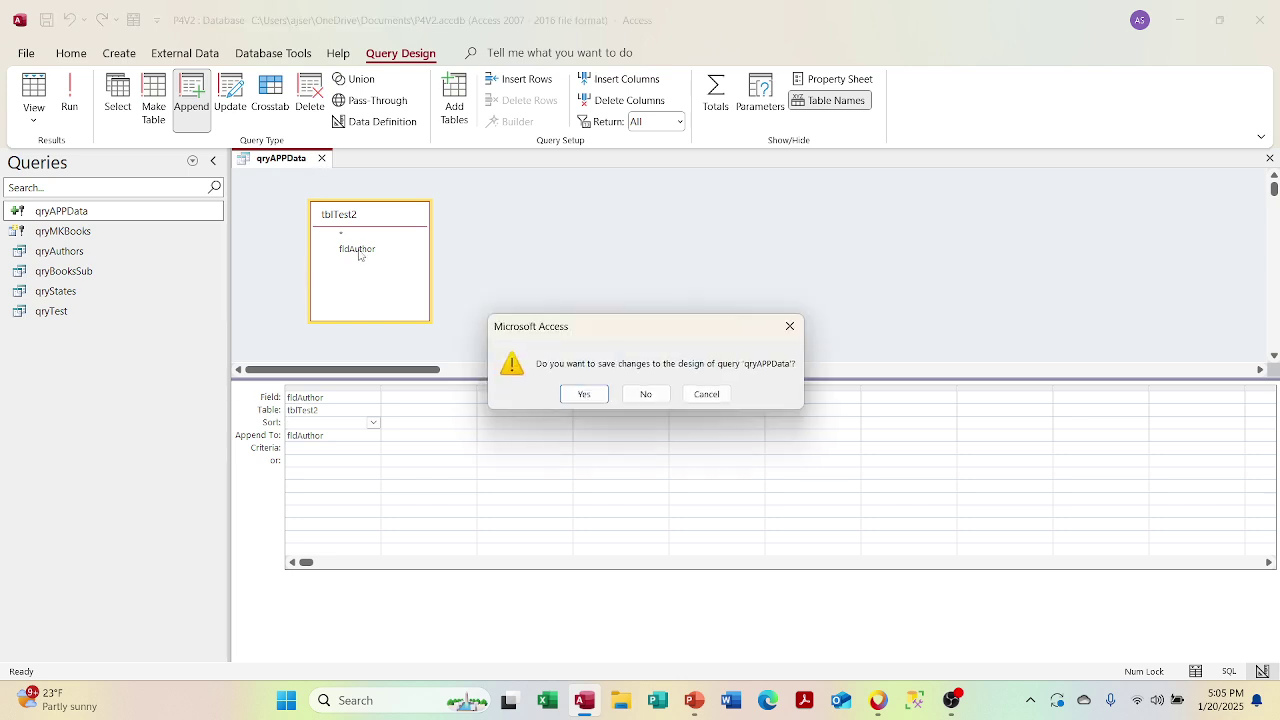
{"action": "left_click", "coordinate": [584, 396]}
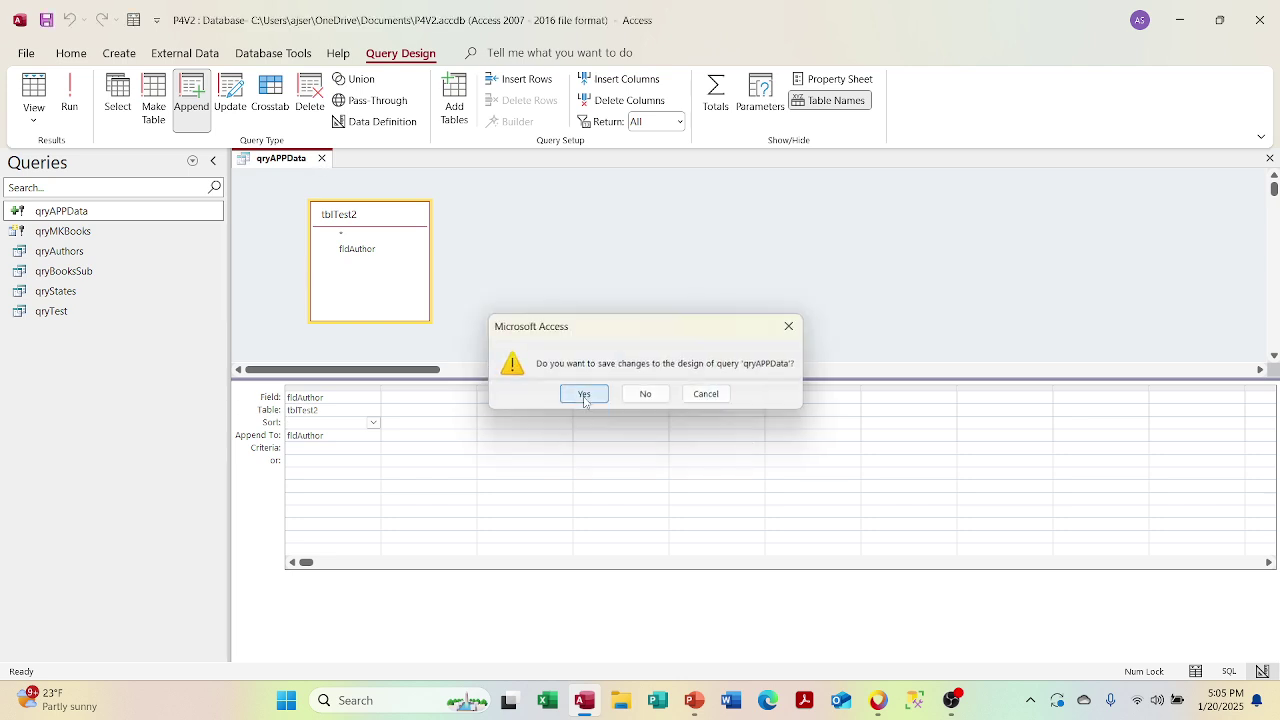
{"action": "left_click", "coordinate": [188, 163]}
{"action": "left_click", "coordinate": [106, 330]}
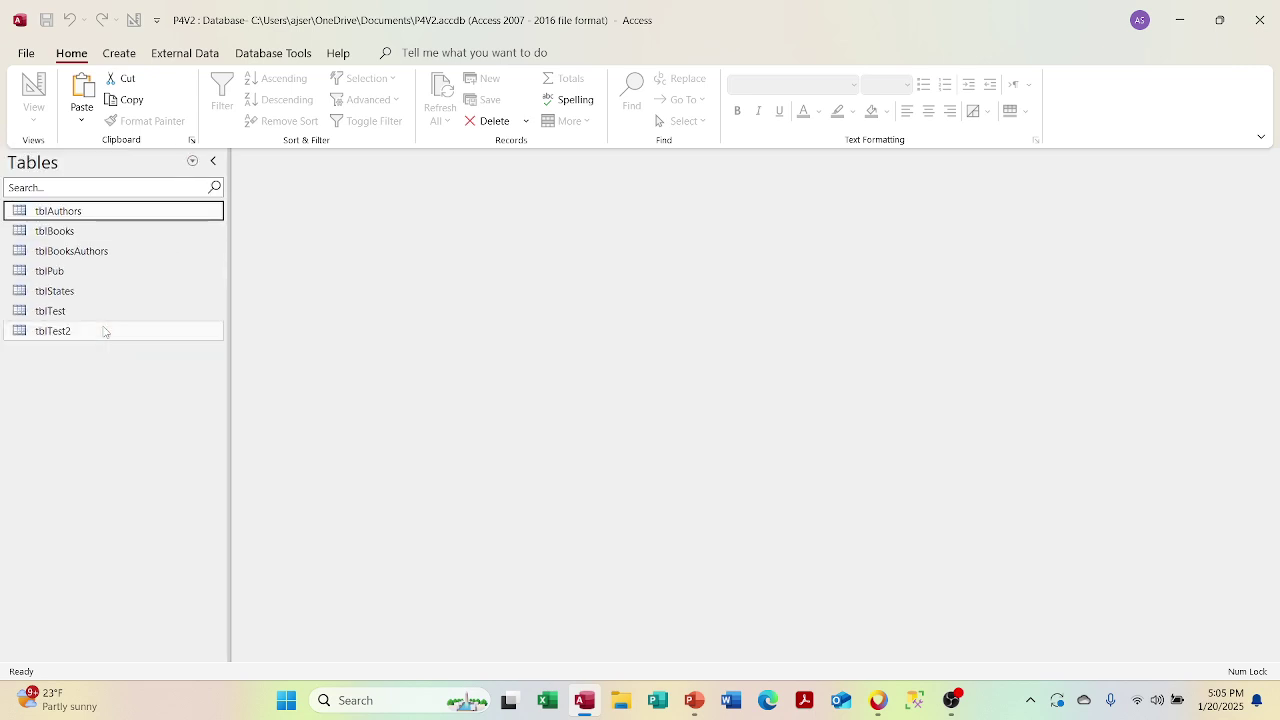
{"action": "double_click", "coordinate": [129, 217]}
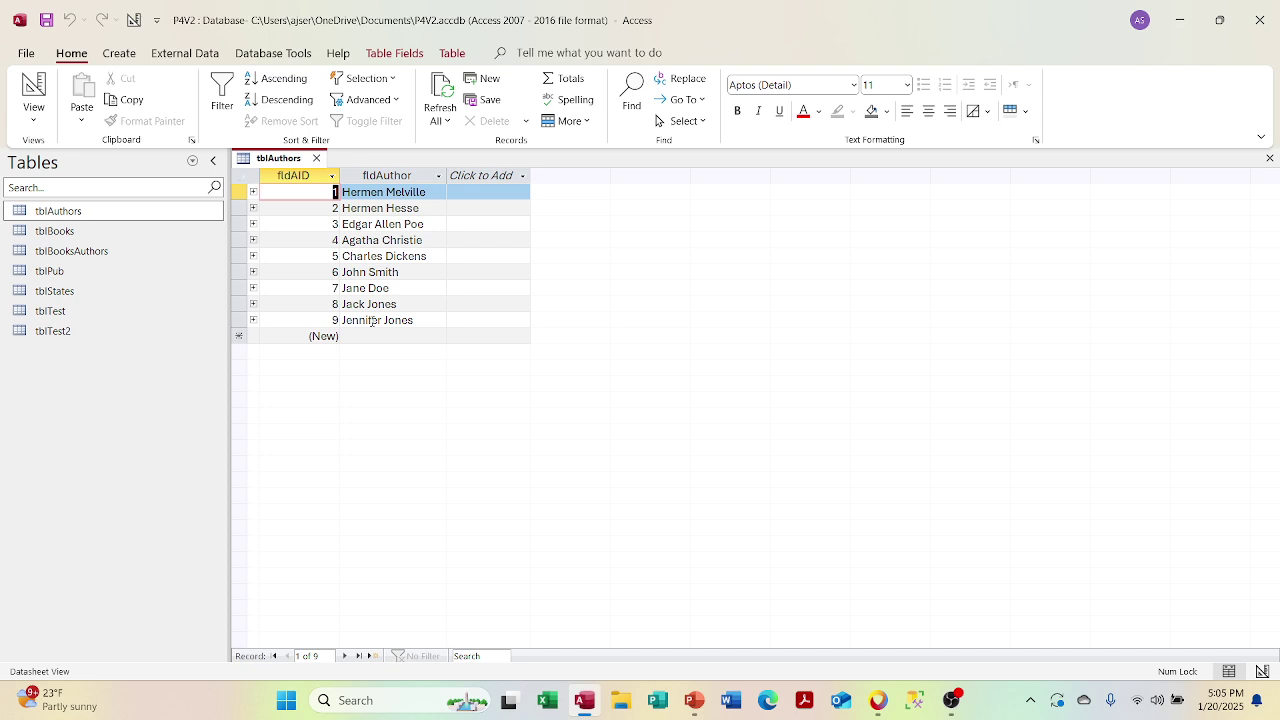
{"action": "left_click", "coordinate": [316, 158]}
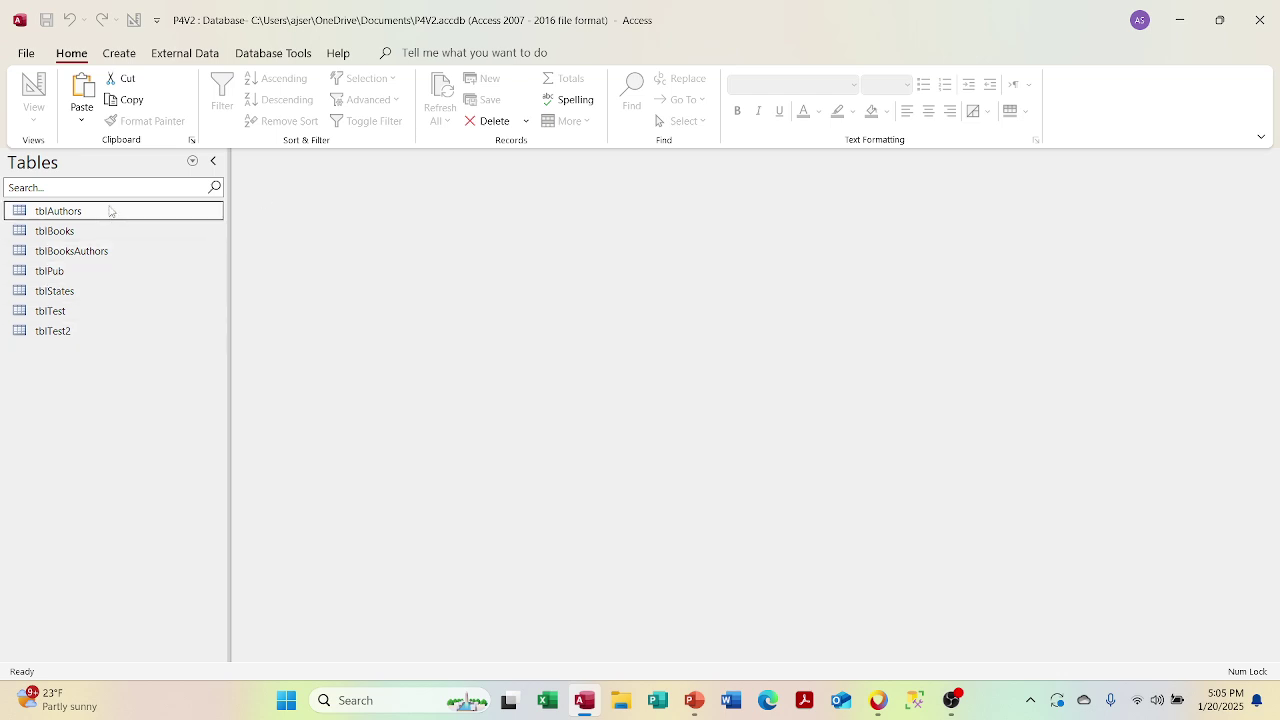
Step: List the queries, examine the design of the make-table query qryMKBooks, and close it
{"action": "left_click", "coordinate": [120, 162]}
{"action": "left_click", "coordinate": [113, 350]}
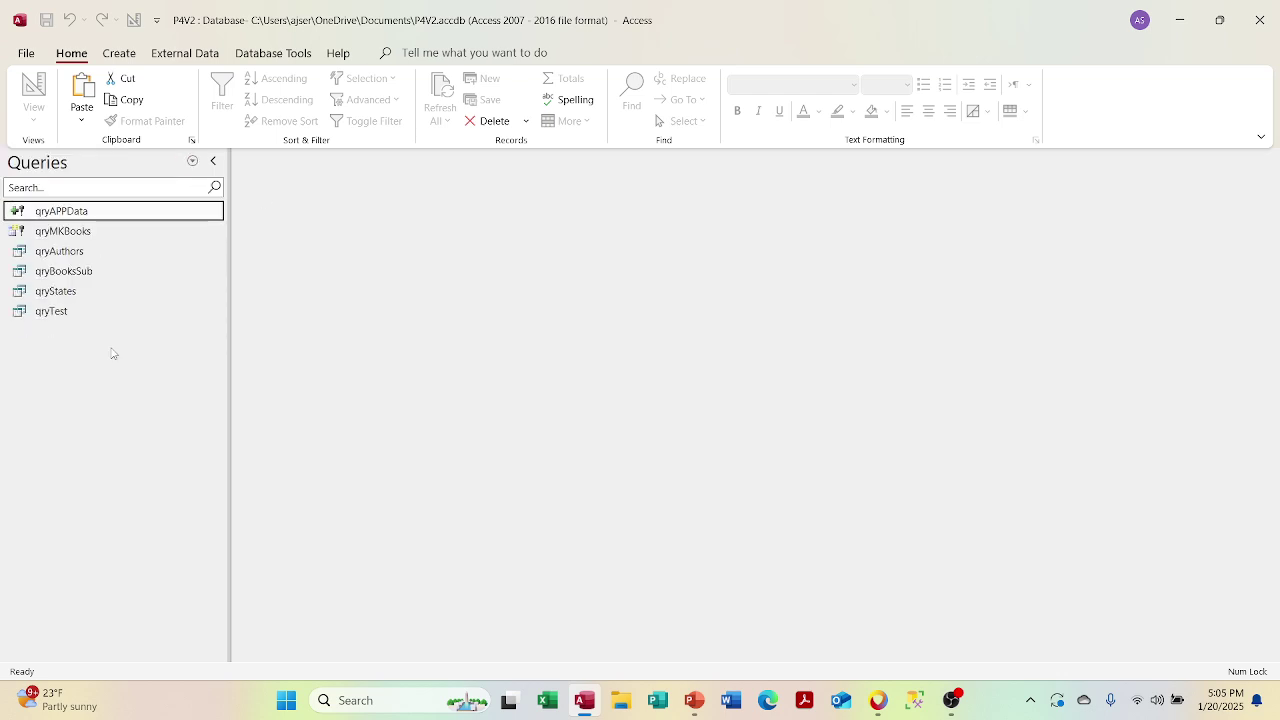
{"action": "right_click", "coordinate": [143, 234]}
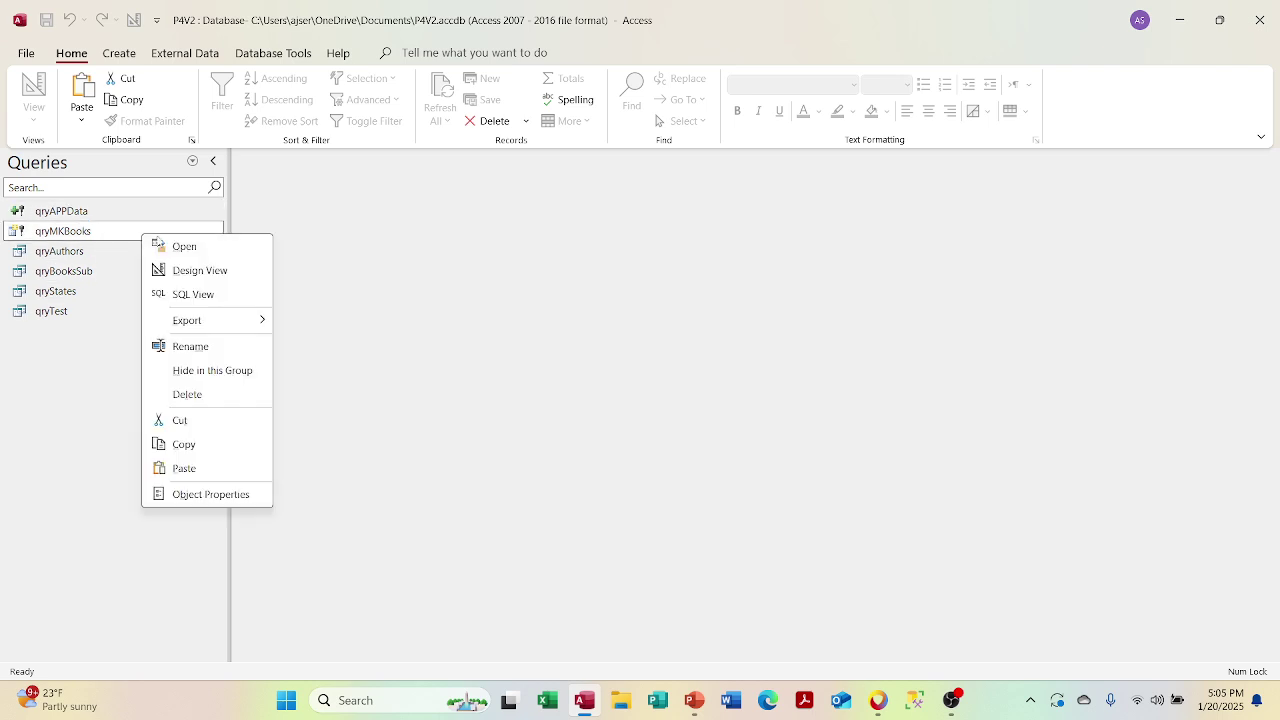
{"action": "left_click", "coordinate": [199, 271]}
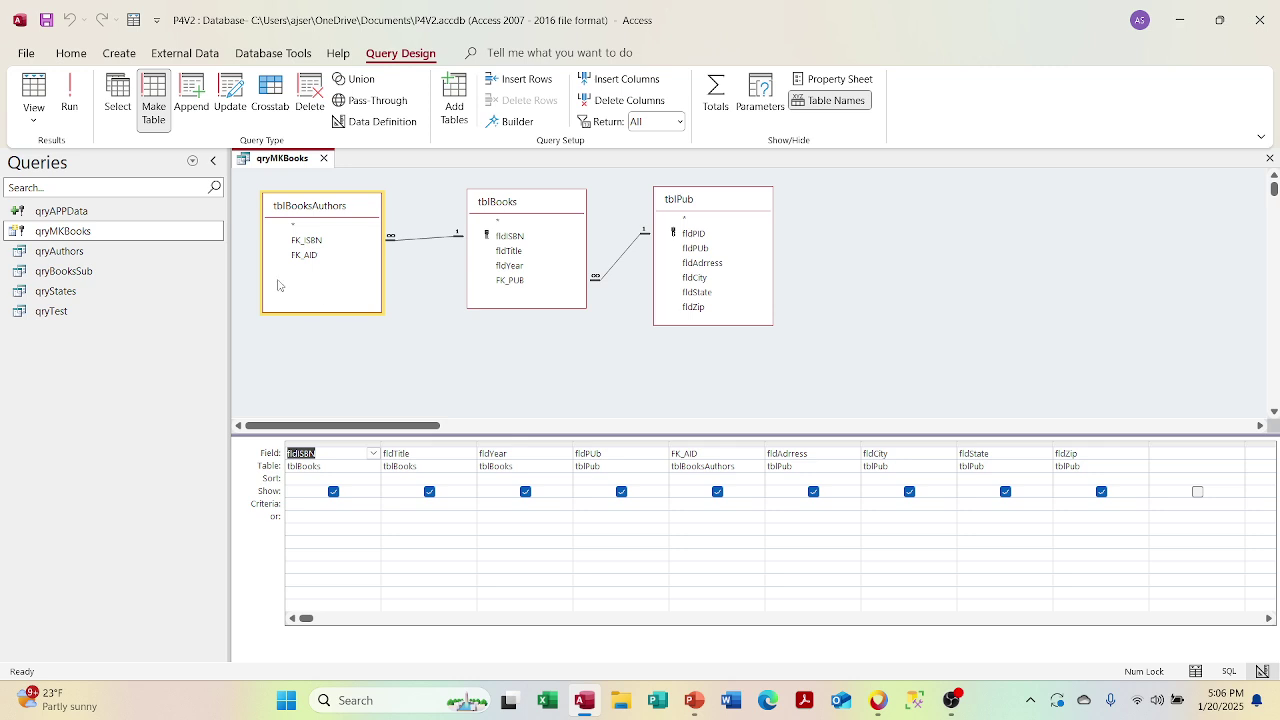
{"action": "left_click", "coordinate": [324, 158]}
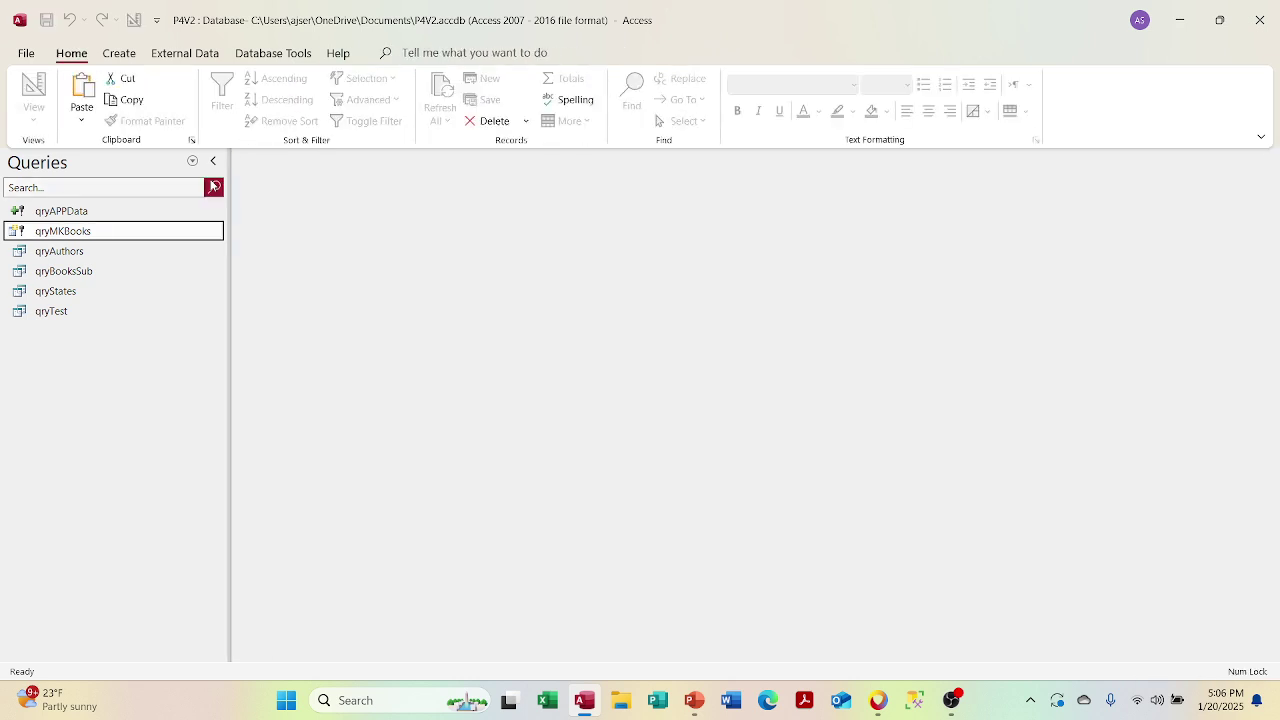
Step: Make a copy of the qryMKBooks query and name it qryBooks
{"action": "right_click", "coordinate": [157, 232]}
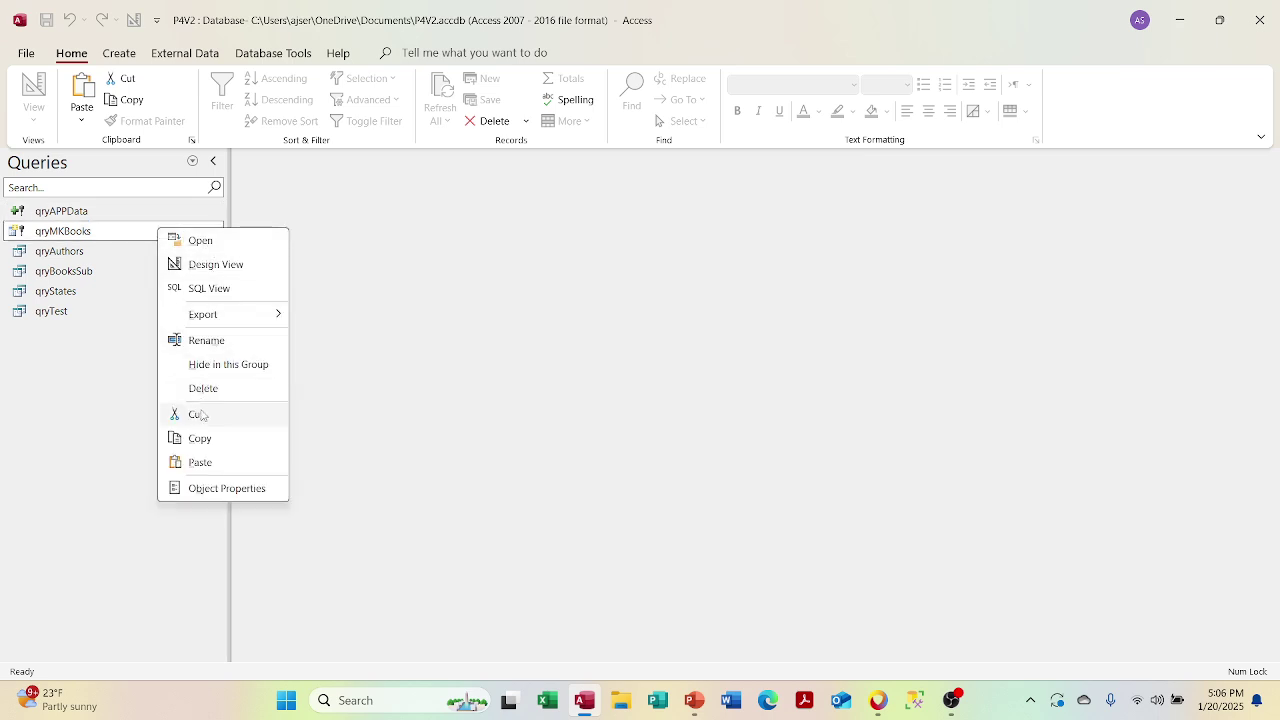
{"action": "left_click", "coordinate": [204, 439]}
{"action": "right_click", "coordinate": [112, 369]}
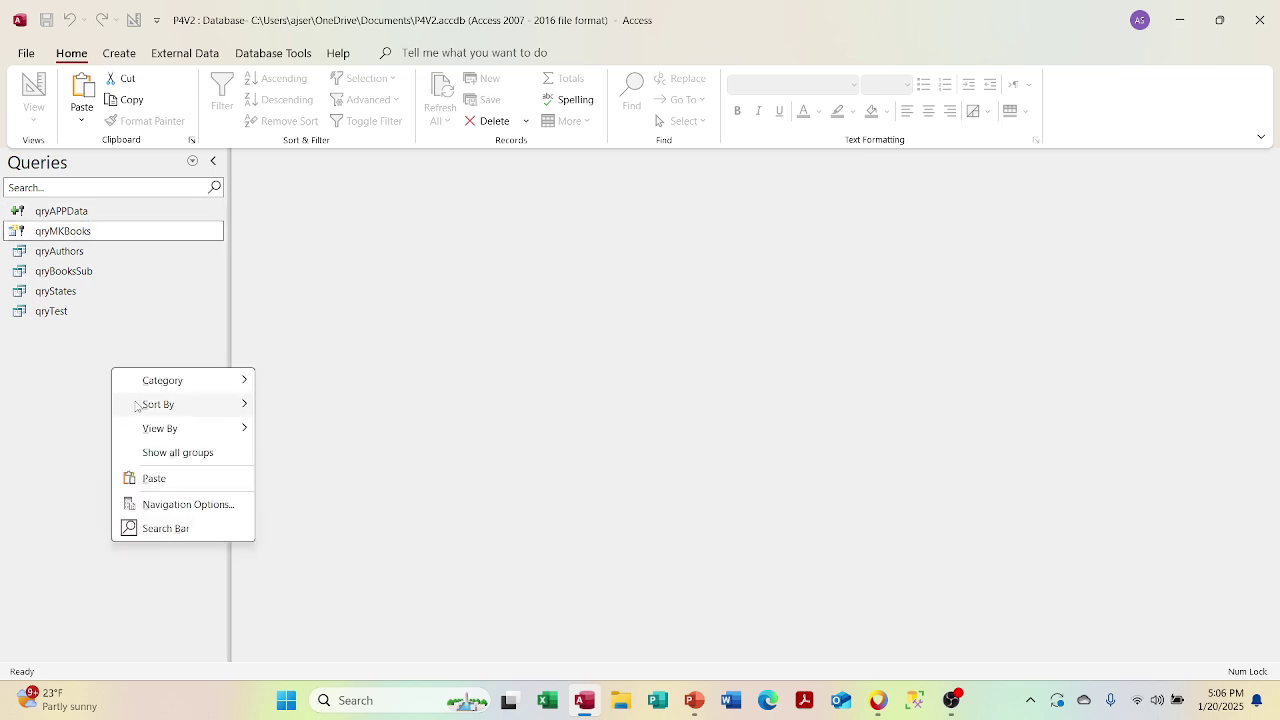
{"action": "left_click", "coordinate": [155, 479]}
{"action": "type", "text": "qry"}
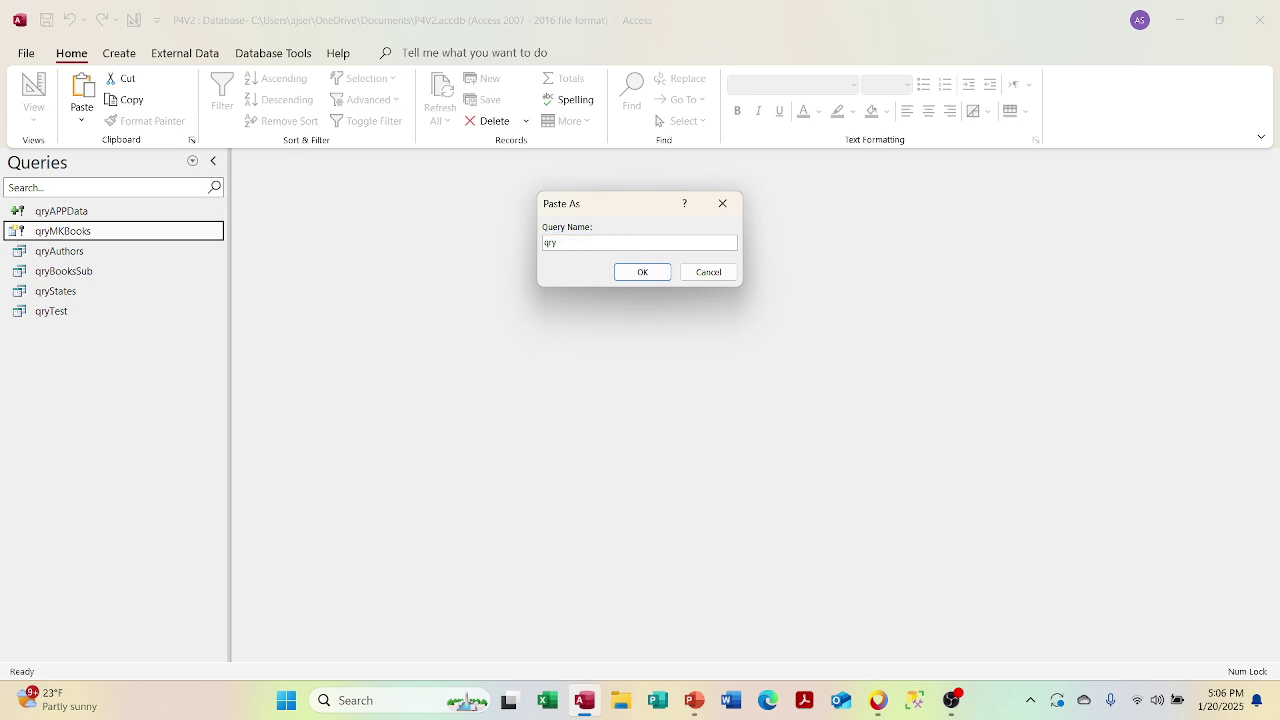
{"action": "type", "text": "MKBooks"}
{"action": "key", "text": "Return"}
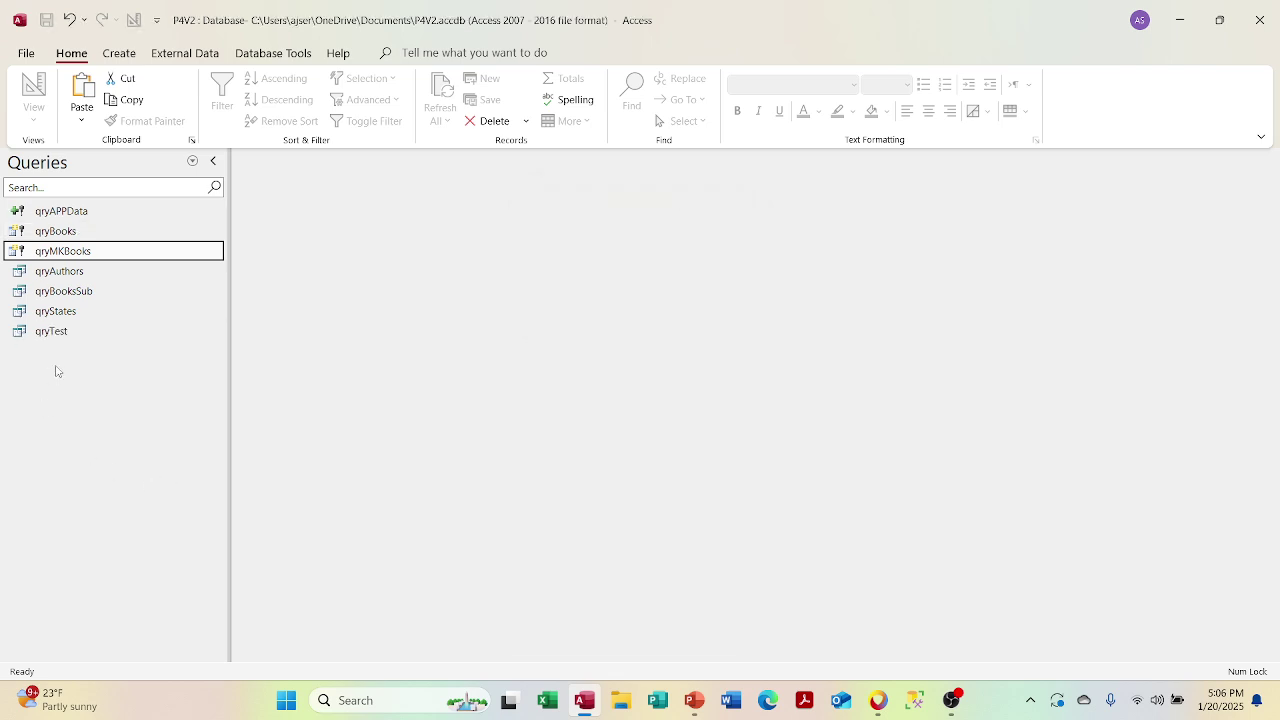
Step: Open qryBooks in Design View and change it from a make-table query to a select query
{"action": "right_click", "coordinate": [95, 228]}
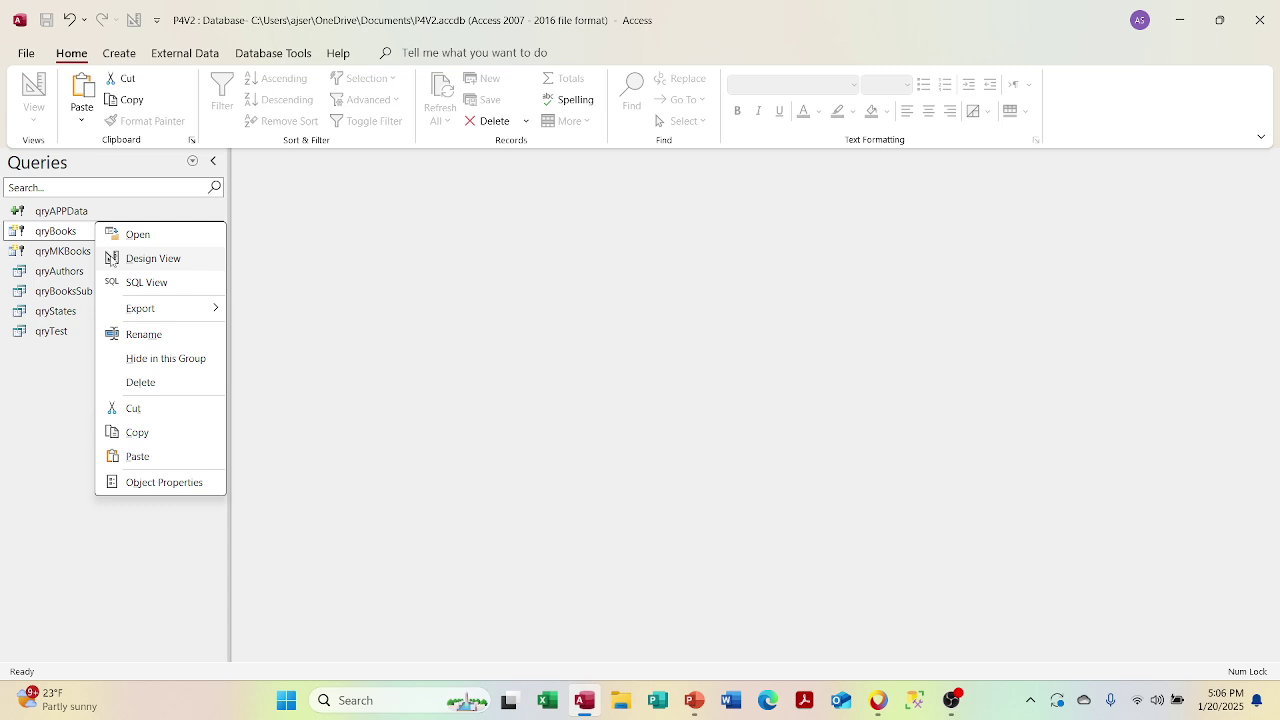
{"action": "left_click", "coordinate": [115, 257]}
{"action": "left_click", "coordinate": [119, 95]}
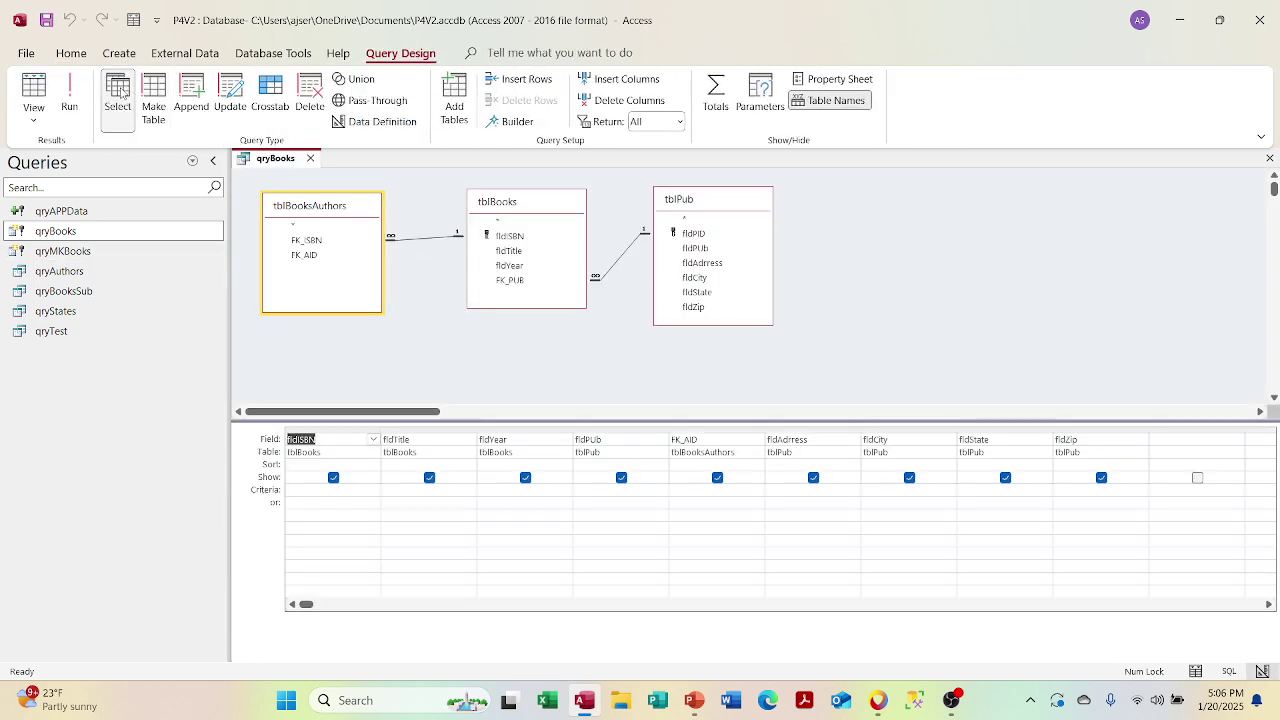
{"action": "right_click", "coordinate": [850, 238]}
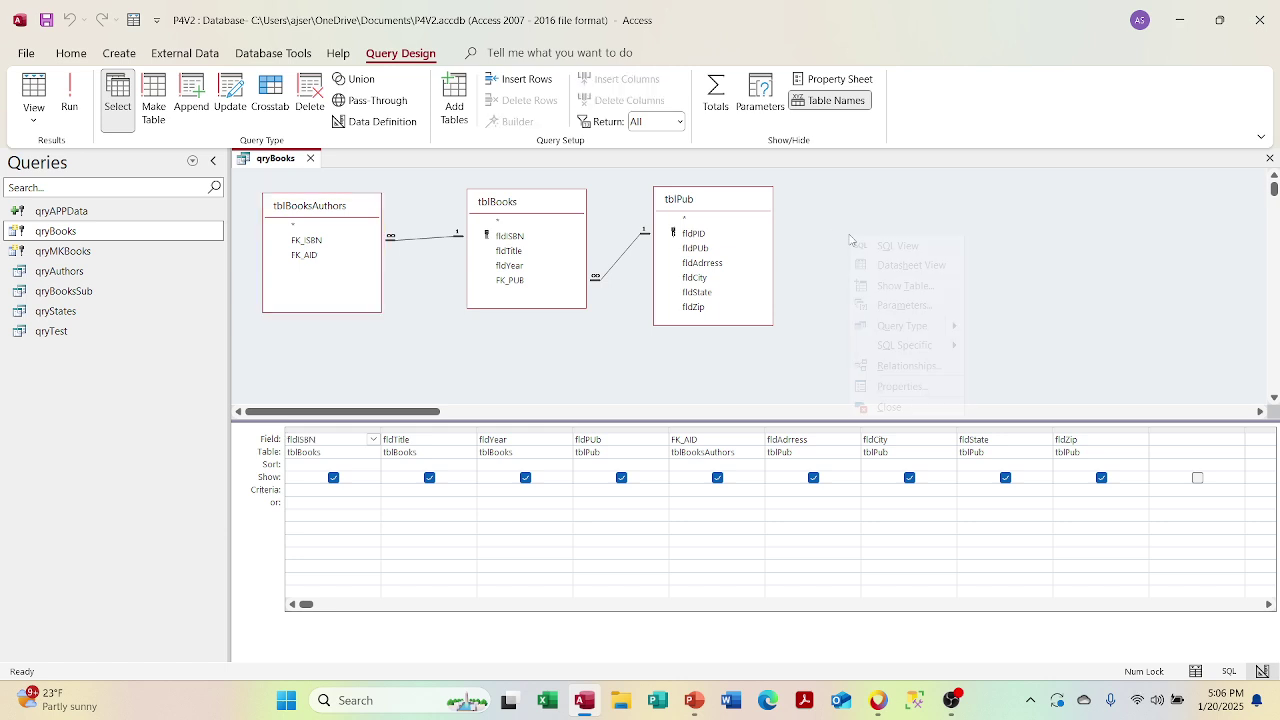
{"action": "left_click", "coordinate": [848, 240]}
{"action": "right_click", "coordinate": [826, 318]}
{"action": "mouse_move", "coordinate": [895, 406]}
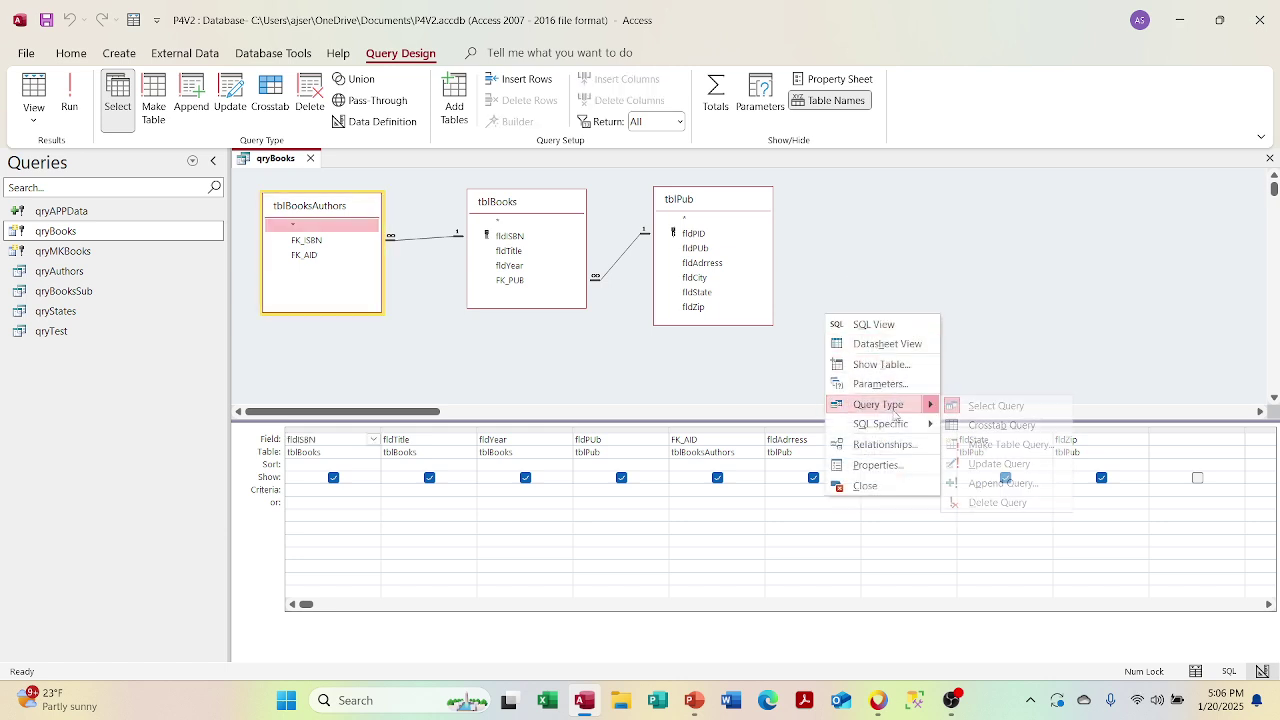
{"action": "left_click", "coordinate": [956, 406]}
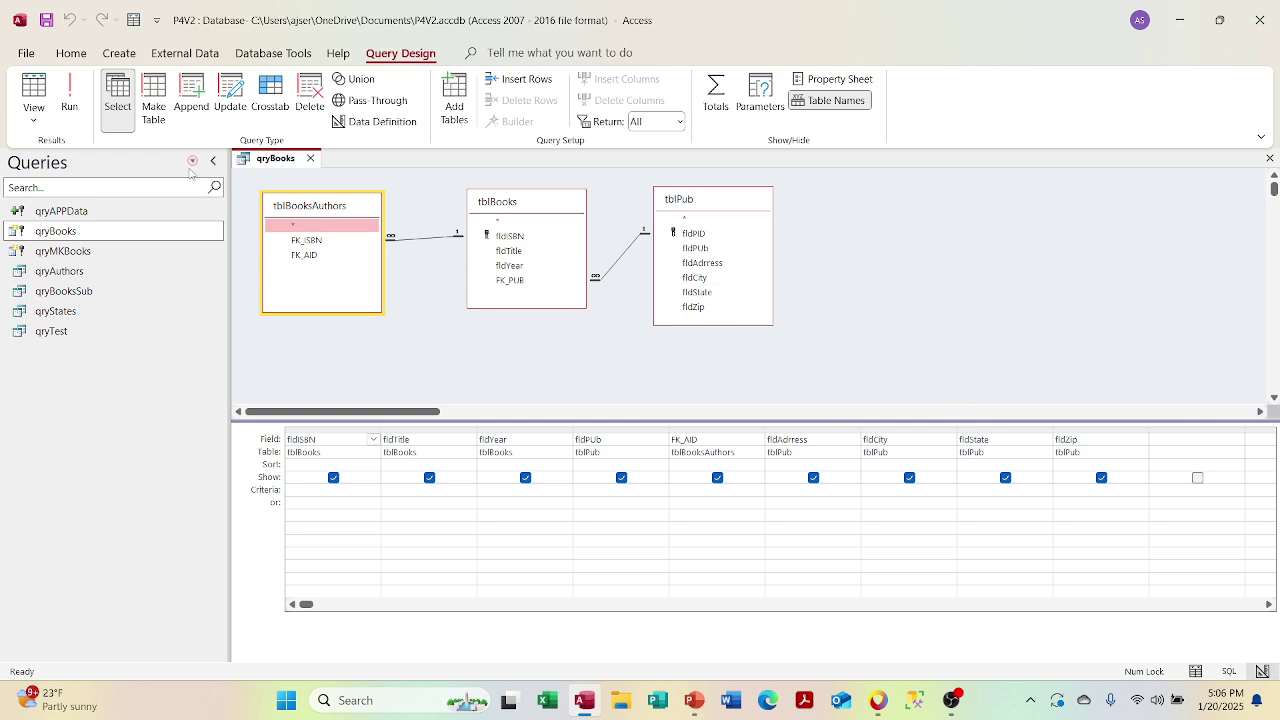
Step: Run qryBooks to review its book records, and close it with the design changes saved
{"action": "left_click", "coordinate": [72, 100]}
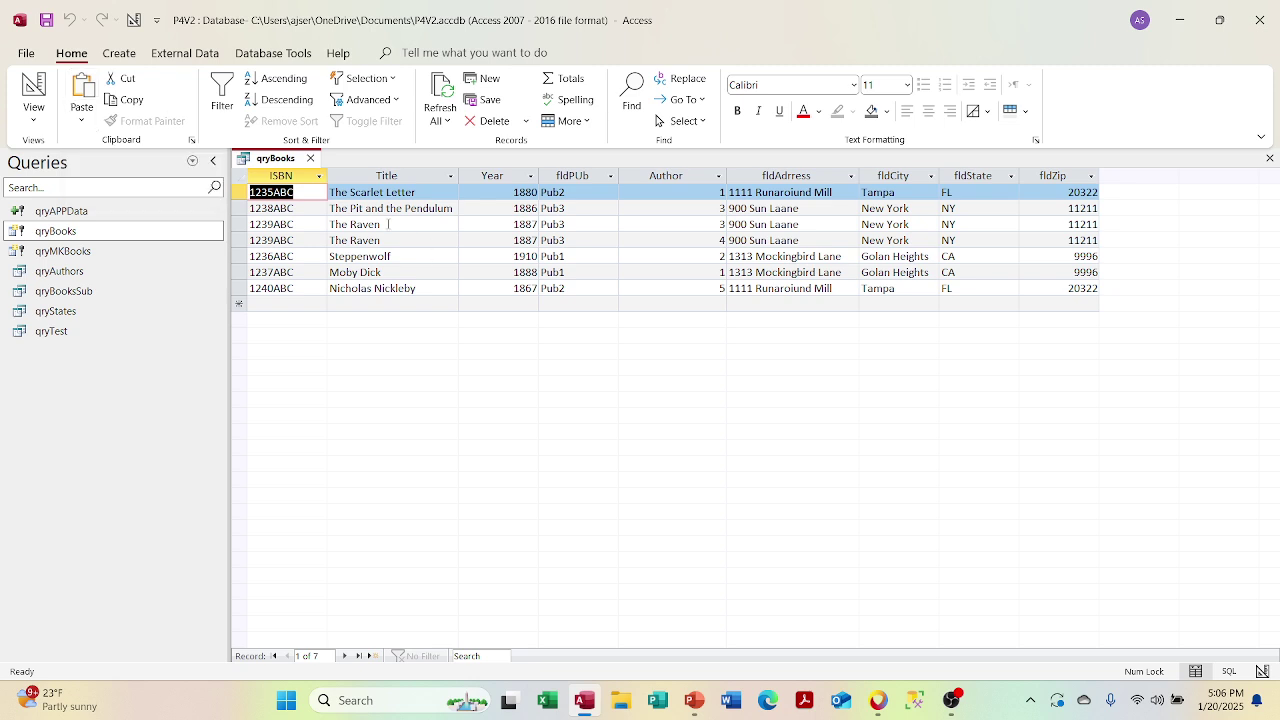
{"action": "left_click", "coordinate": [310, 158]}
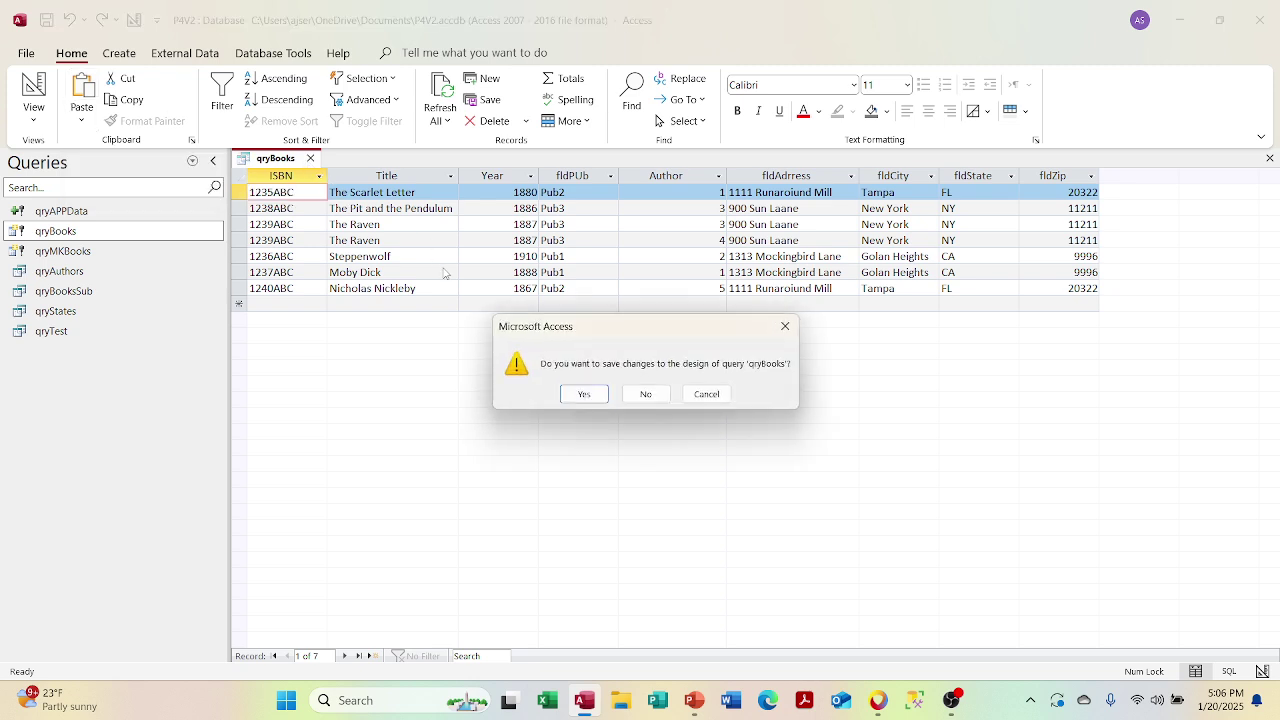
{"action": "left_click", "coordinate": [589, 397]}
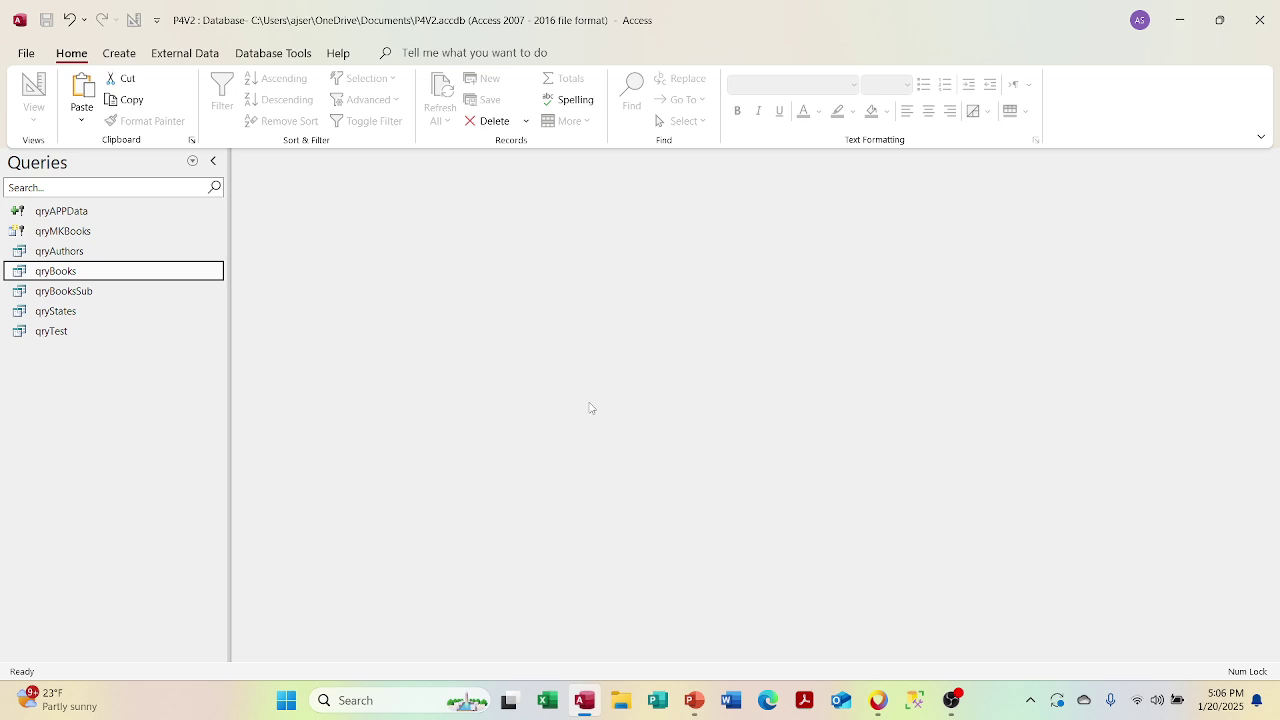
Step: Switch to PowerPoint and add a Delete item after Update in the Types of Queries list on slide 3
{"action": "left_click", "coordinate": [694, 701]}
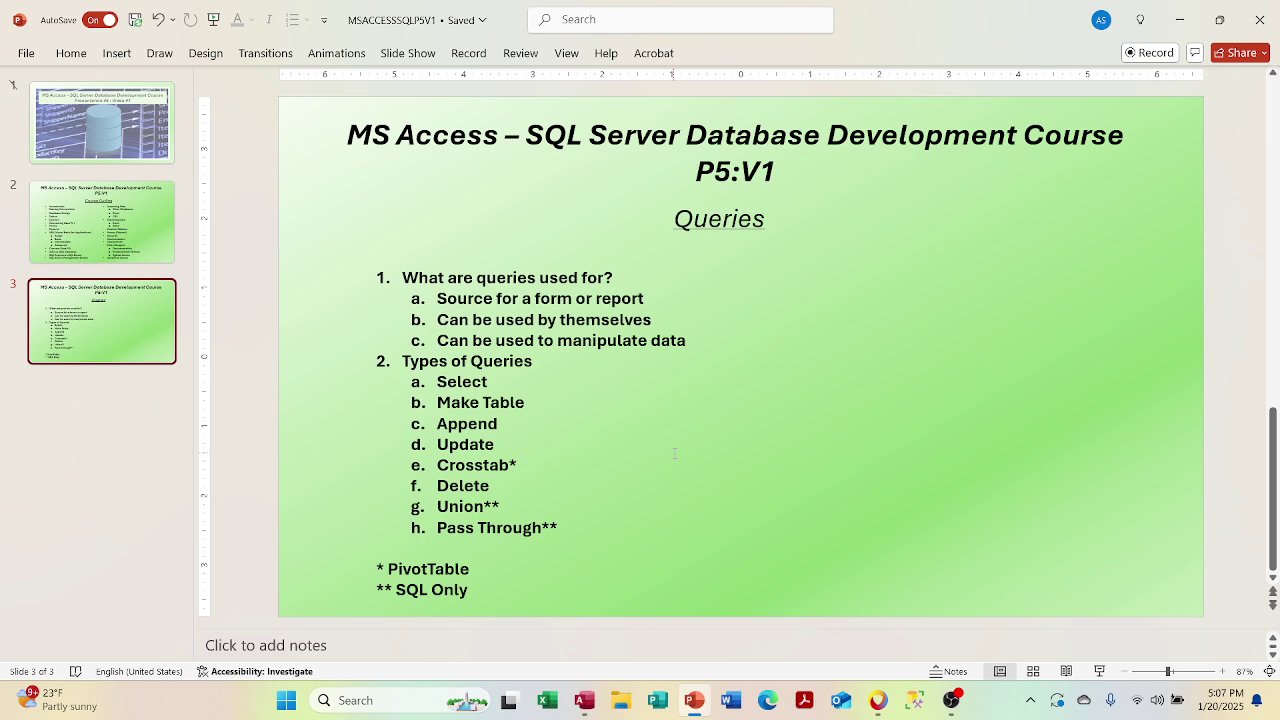
{"action": "left_click", "coordinate": [493, 453]}
{"action": "key", "text": "Return"}
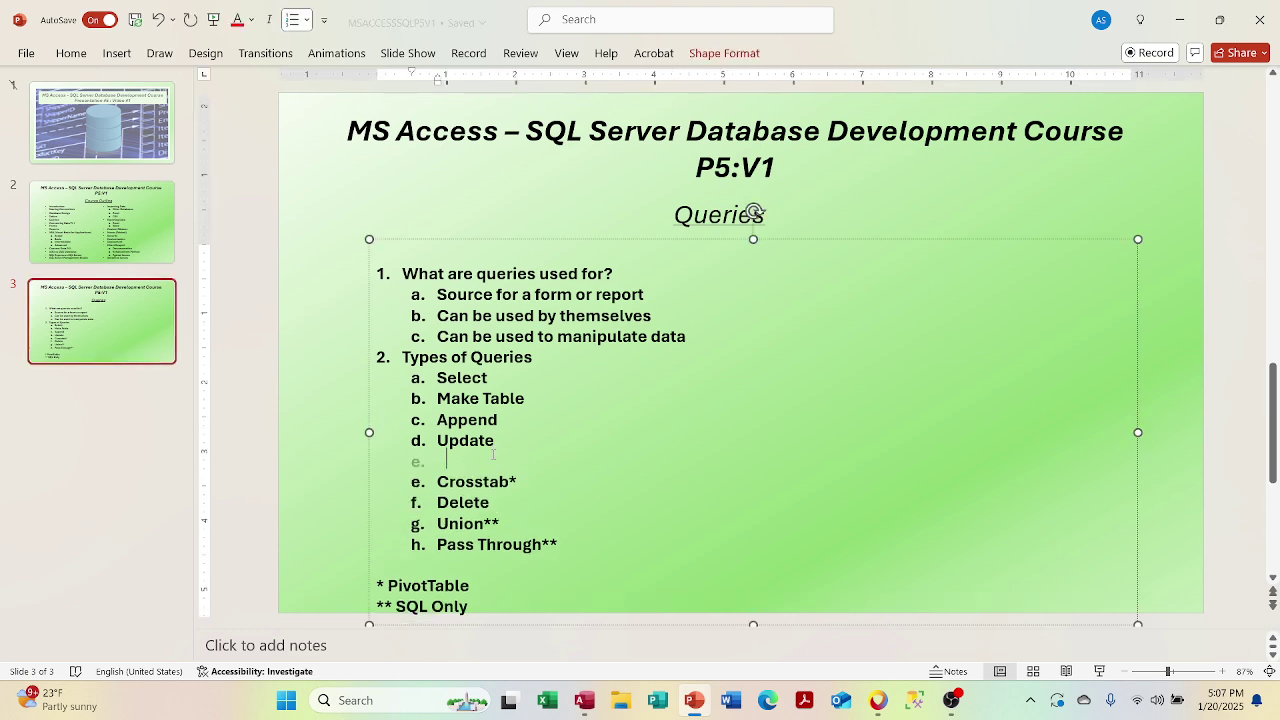
{"action": "type", "text": "Delete"}
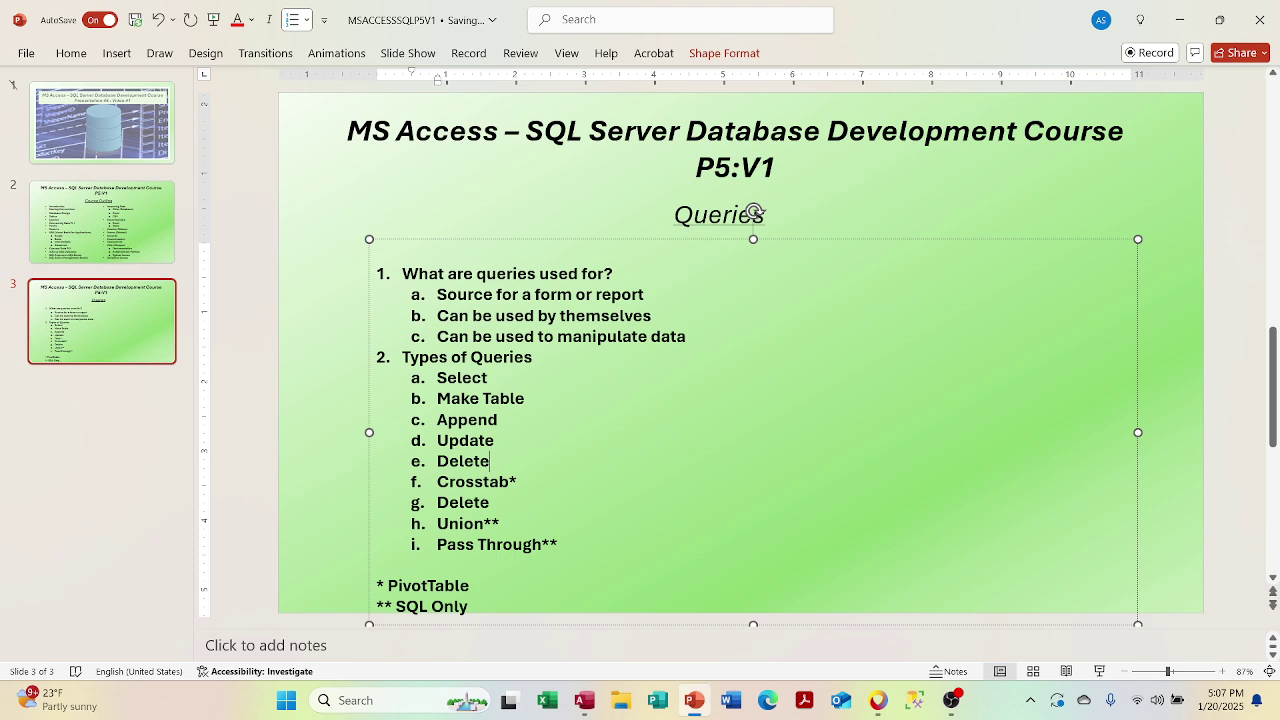
Step: Remove the duplicate Delete item below Crosstab* from the Types of Queries list
{"action": "key", "text": "Down"}
{"action": "key", "text": "Down"}
{"action": "key", "text": "BackSpace"}
{"action": "key", "text": "BackSpace"}
{"action": "key", "text": "BackSpace"}
{"action": "key", "text": "BackSpace"}
{"action": "key", "text": "BackSpace"}
{"action": "key", "text": "BackSpace"}
{"action": "key", "text": "BackSpace"}
{"action": "key", "text": "BackSpace"}
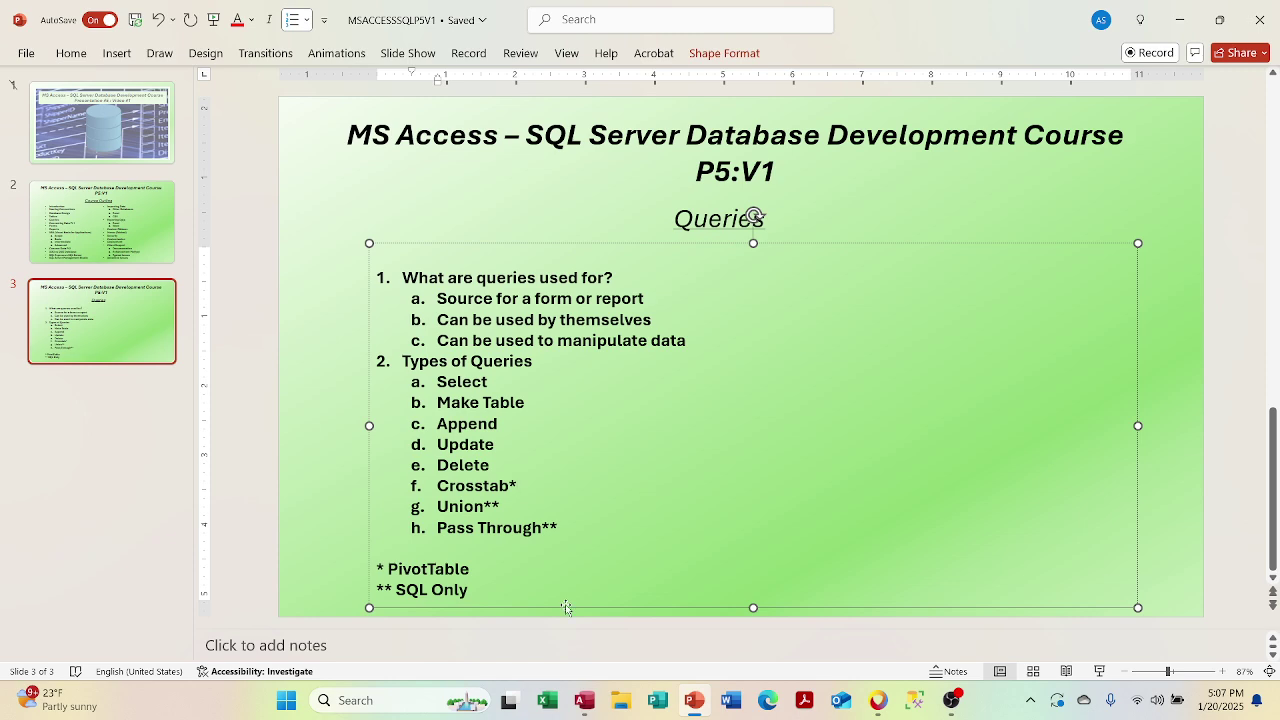
Step: Switch back to Access, review the design of qryAuthors, and close the query
{"action": "left_click", "coordinate": [695, 700]}
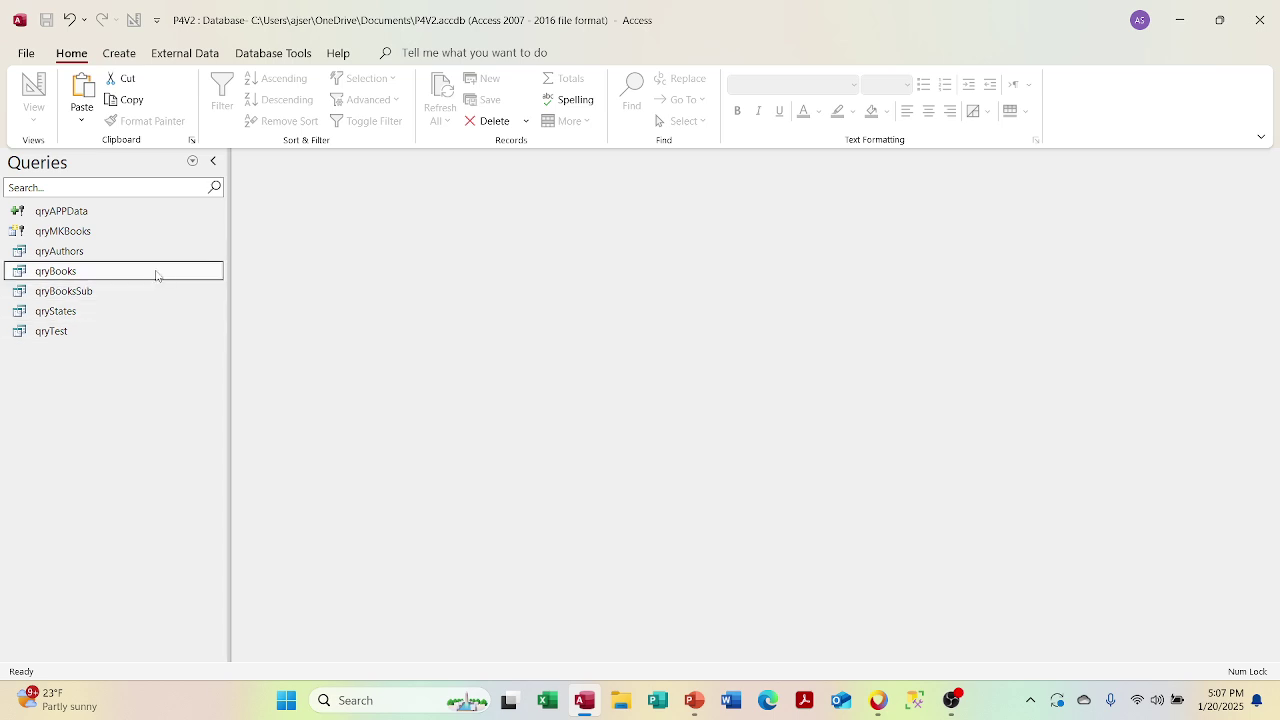
{"action": "left_click", "coordinate": [118, 252]}
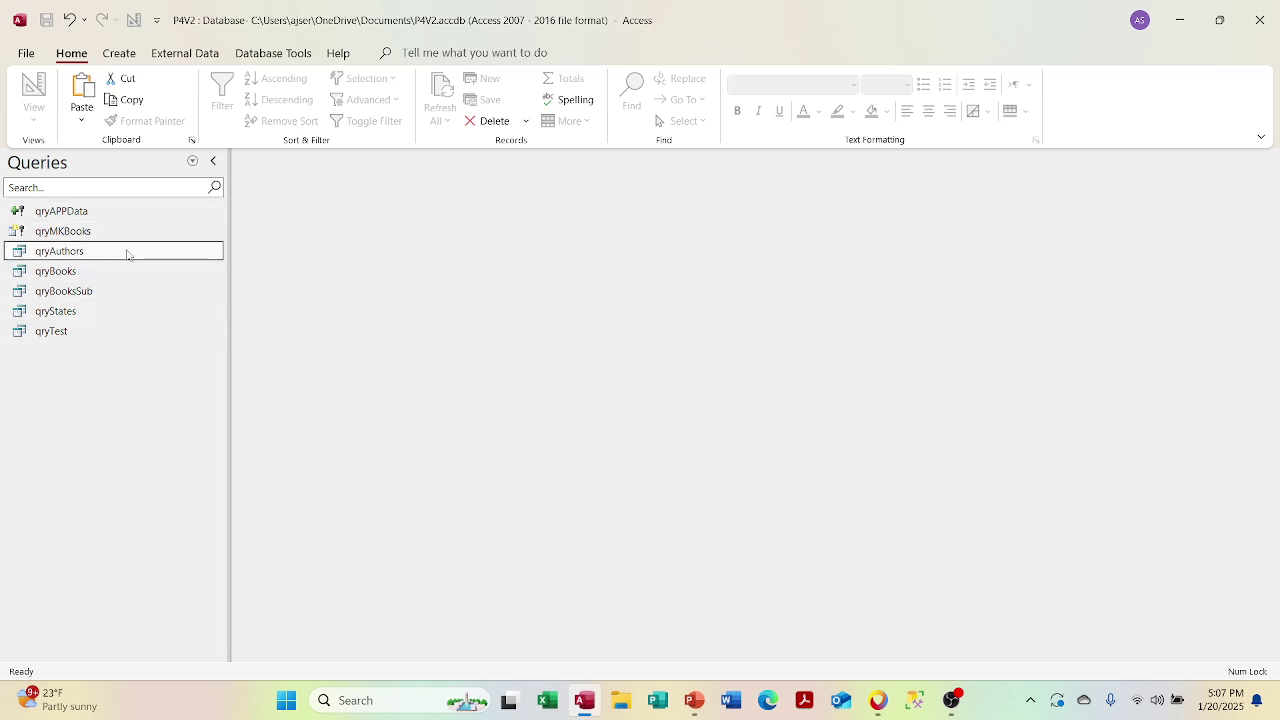
{"action": "right_click", "coordinate": [128, 254]}
{"action": "left_click", "coordinate": [165, 286]}
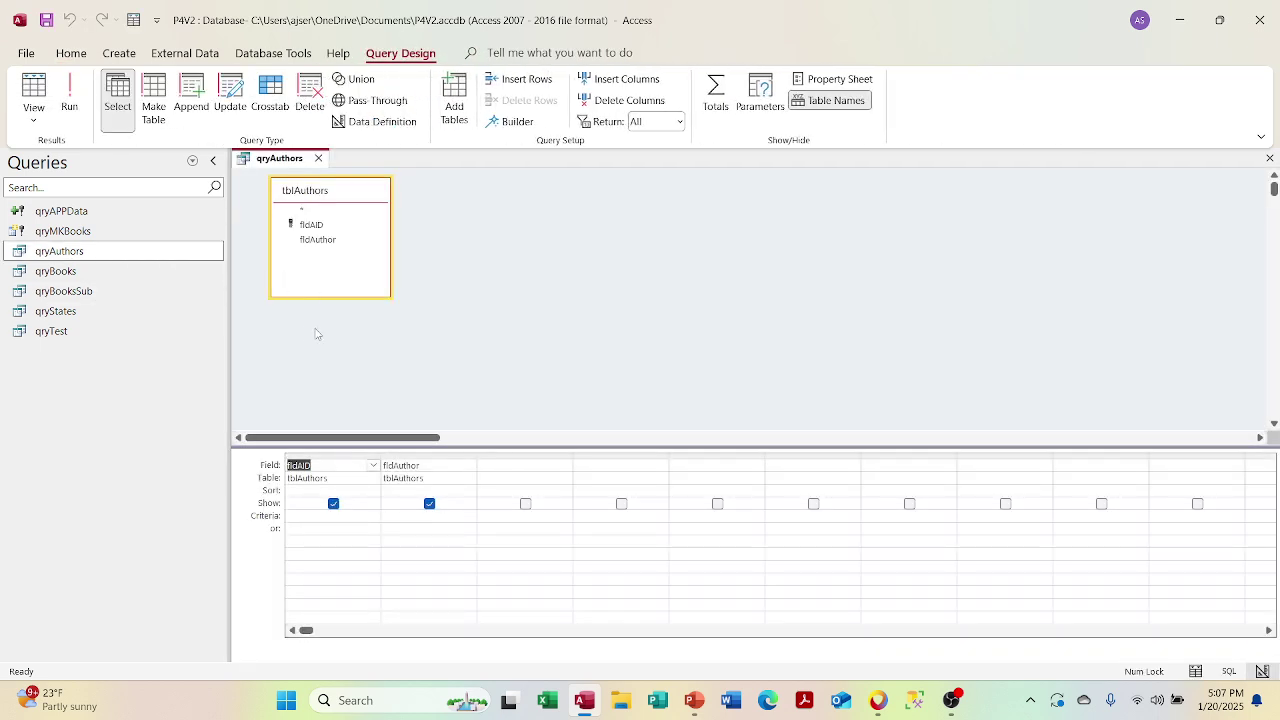
{"action": "left_click", "coordinate": [318, 158]}
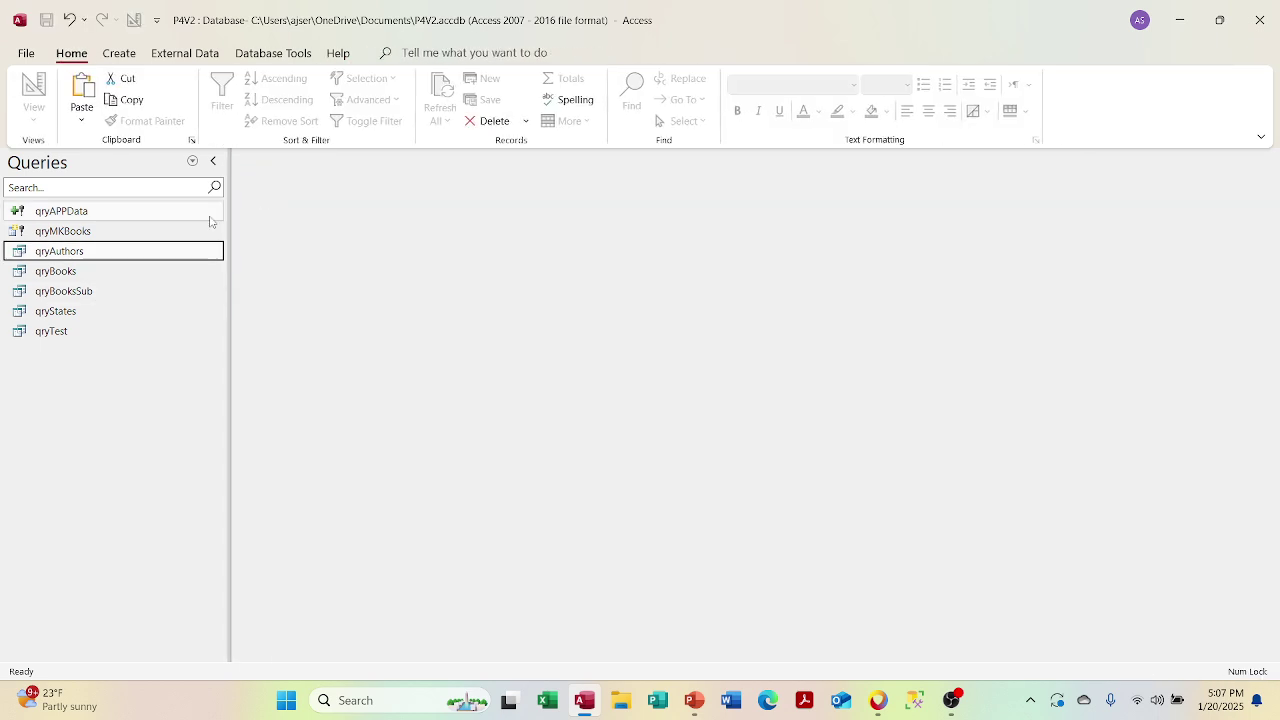
Step: Make a copy of the qryAuthors query and name it qryUpdAuthors
{"action": "right_click", "coordinate": [167, 259]}
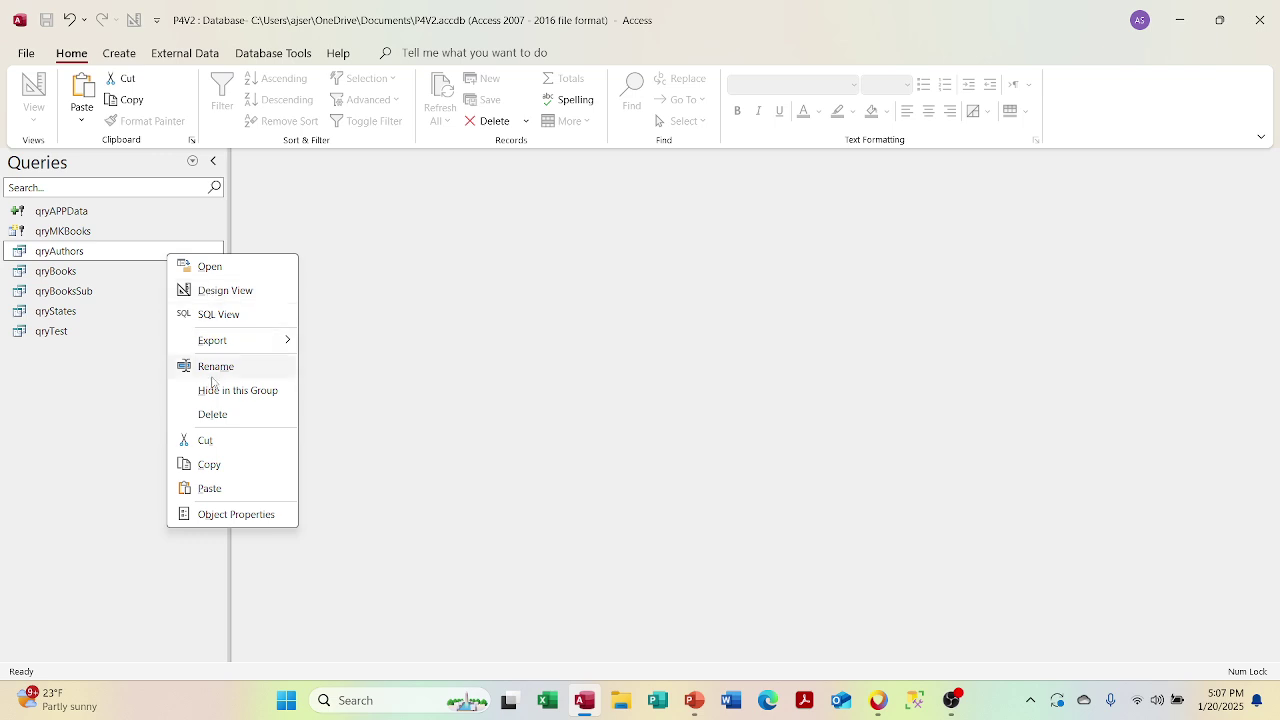
{"action": "left_click", "coordinate": [224, 463]}
{"action": "right_click", "coordinate": [116, 417]}
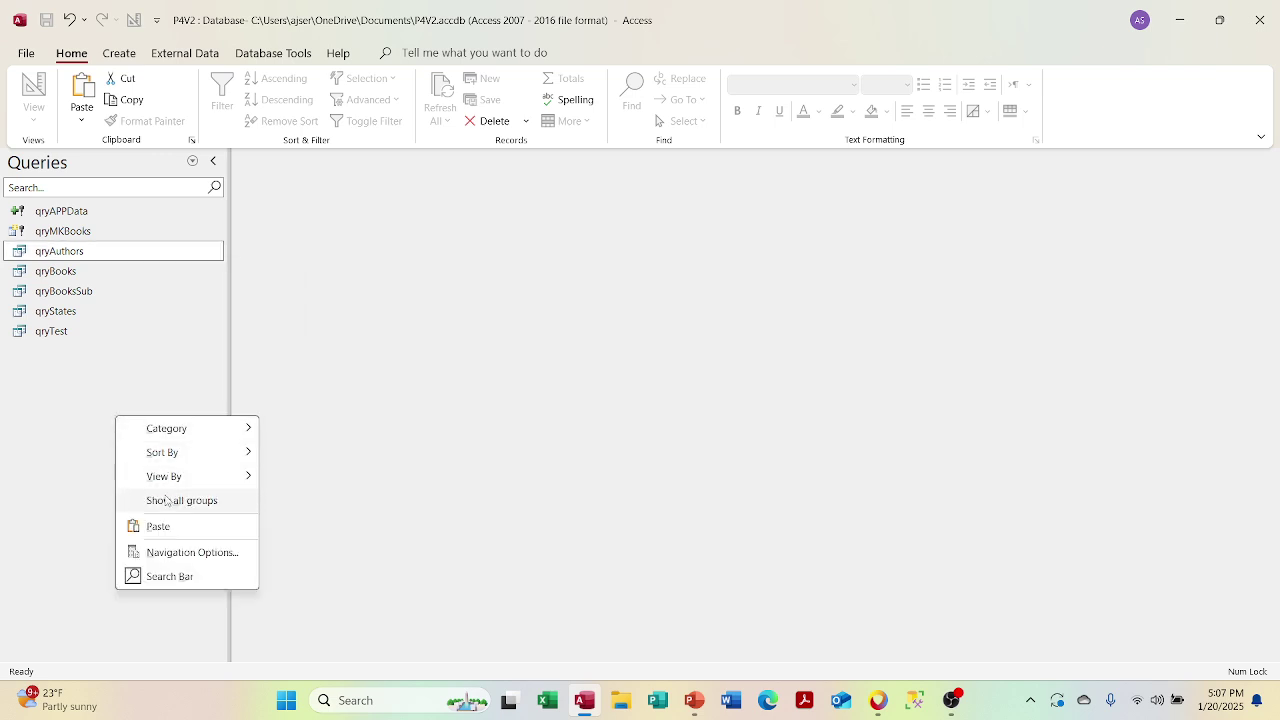
{"action": "left_click", "coordinate": [159, 526]}
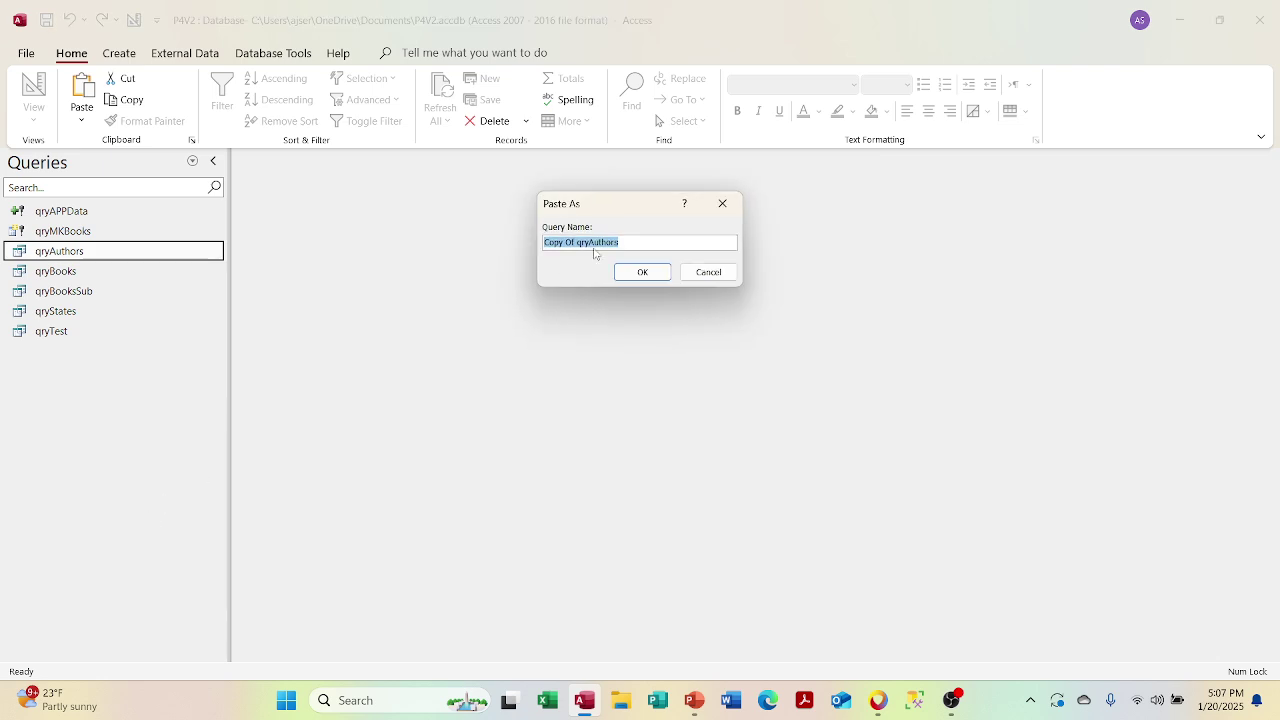
{"action": "type", "text": "qry"}
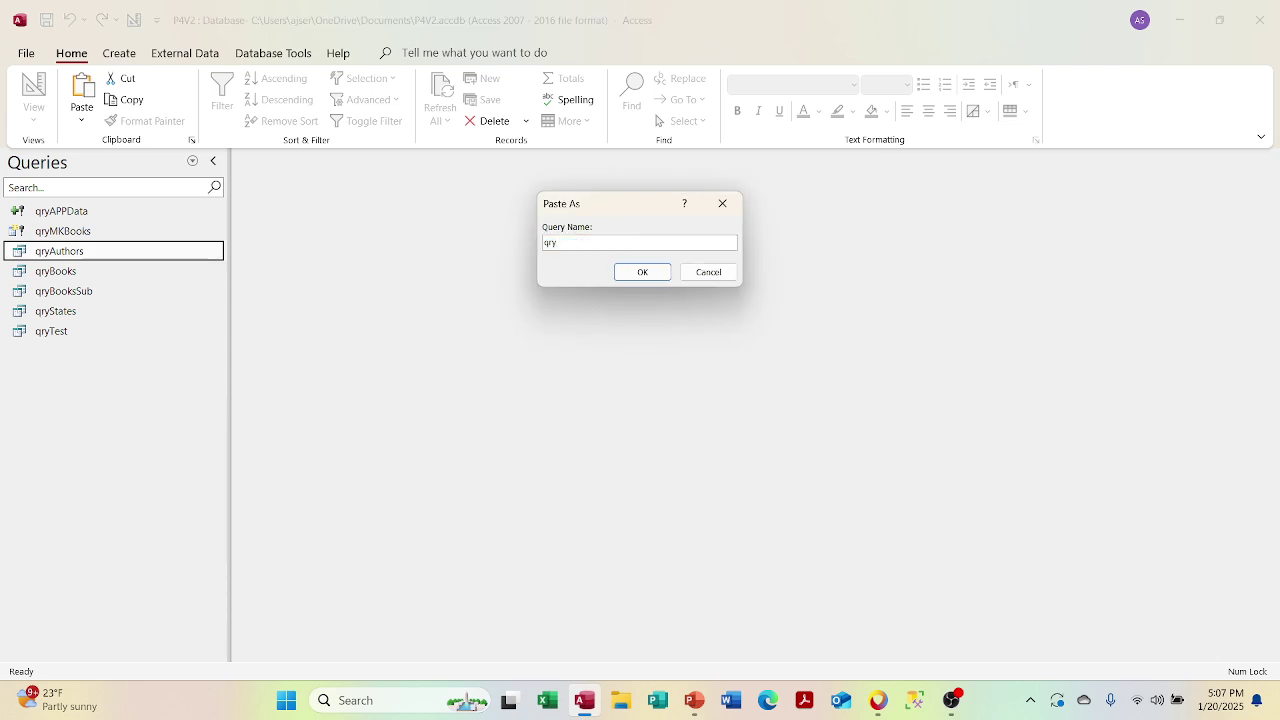
{"action": "type", "text": "UpdAuthors"}
{"action": "key", "text": "Return"}
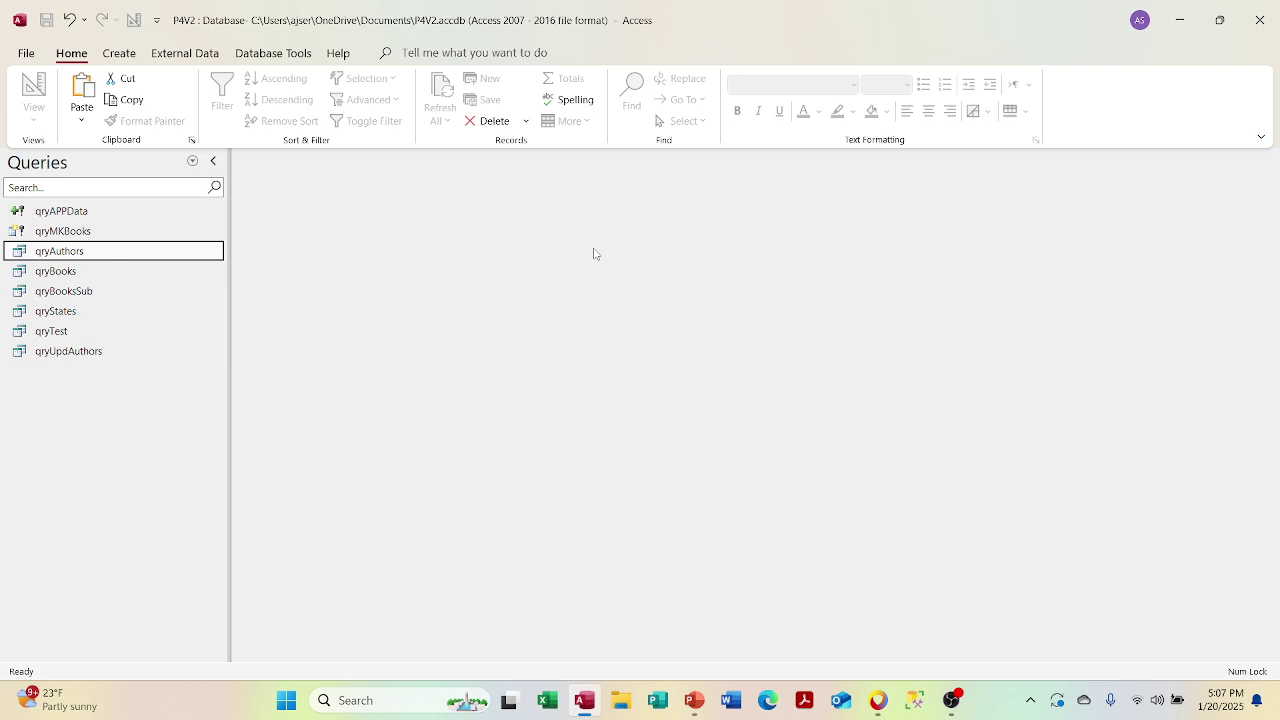
Step: Open qryUpdAuthors in Design View and convert it to an update query
{"action": "right_click", "coordinate": [125, 358]}
{"action": "left_click", "coordinate": [165, 394]}
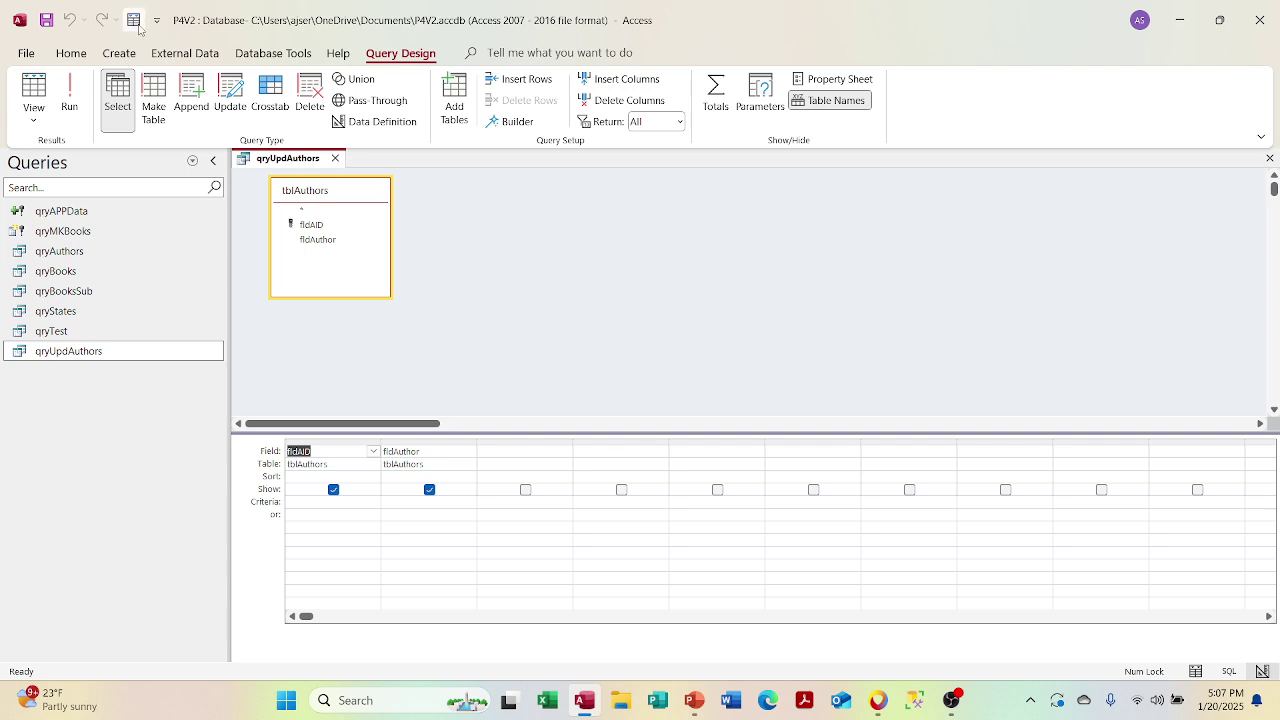
{"action": "left_click", "coordinate": [229, 96]}
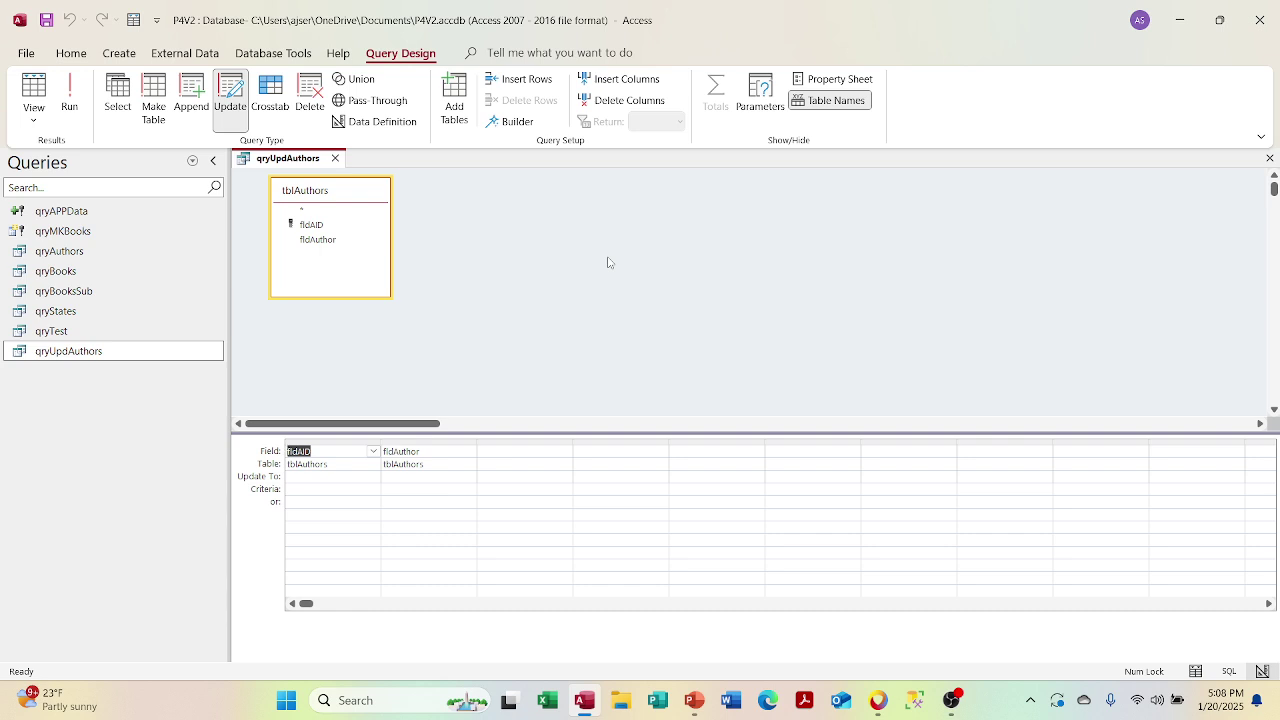
{"action": "left_click", "coordinate": [345, 443]}
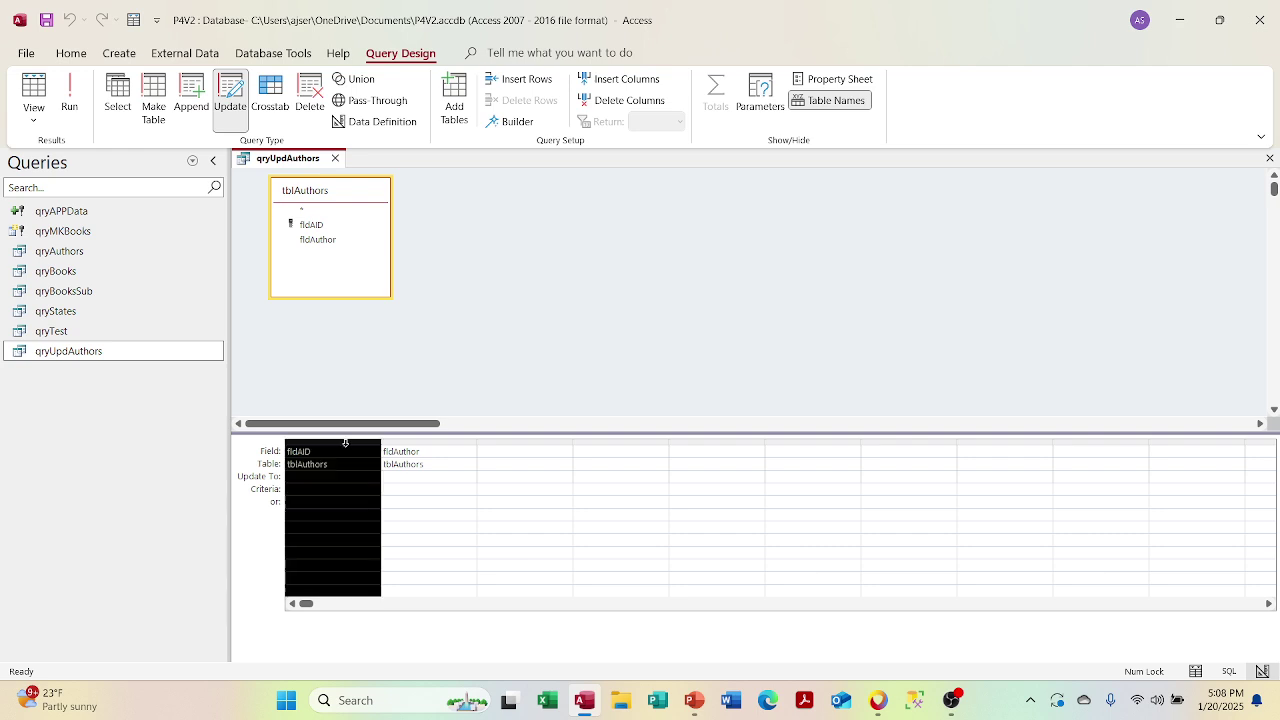
{"action": "left_click", "coordinate": [386, 389]}
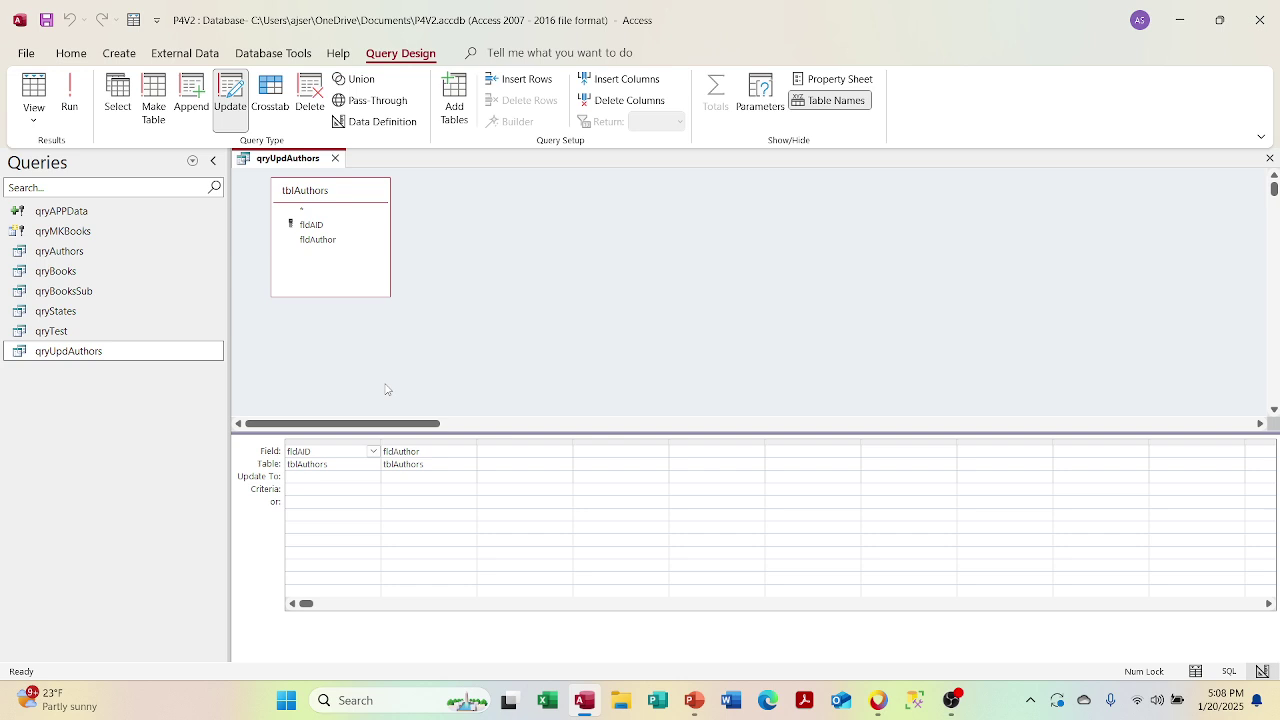
Step: Set the criteria of the fldAuthor column to Like "*J*"
{"action": "left_click", "coordinate": [298, 489]}
{"action": "left_click", "coordinate": [325, 455]}
{"action": "left_click", "coordinate": [442, 477]}
{"action": "left_click", "coordinate": [435, 492]}
{"action": "type", "text": "Like"}
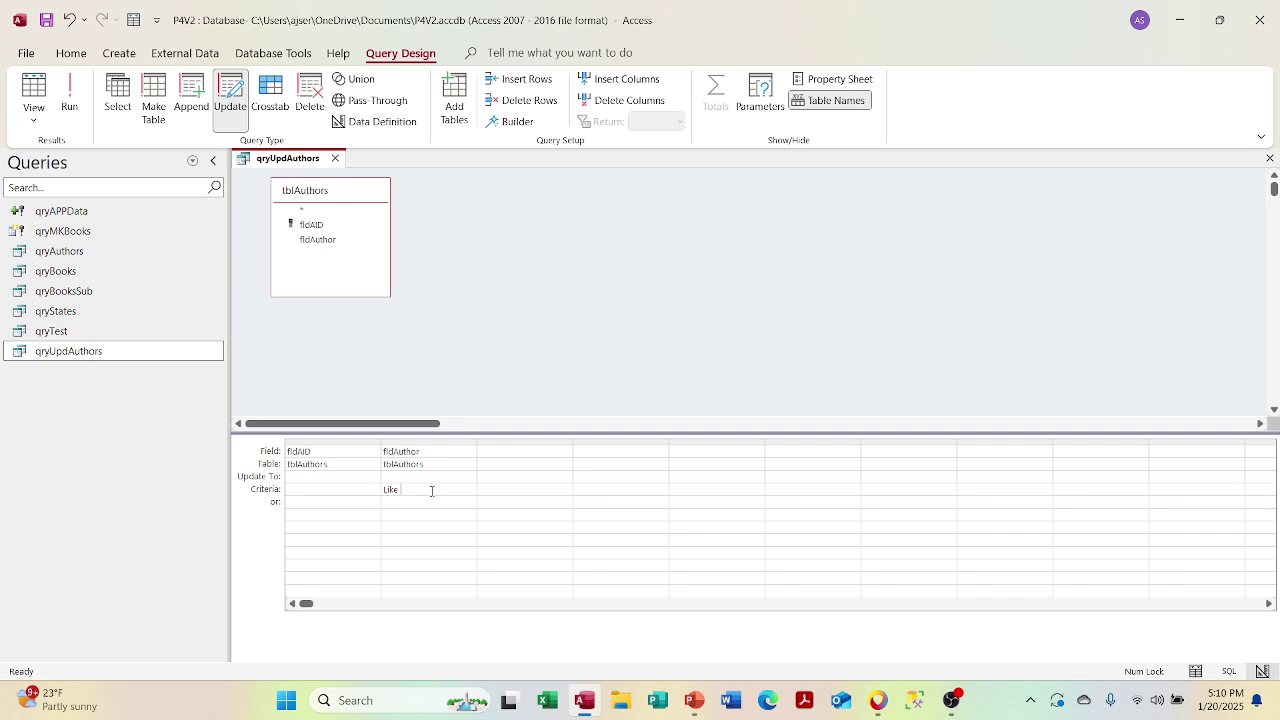
{"action": "type", "text": "\"*J*"}
Step: Try to preview the records matched by qryUpdAuthors in Datasheet View
{"action": "left_click", "coordinate": [31, 122]}
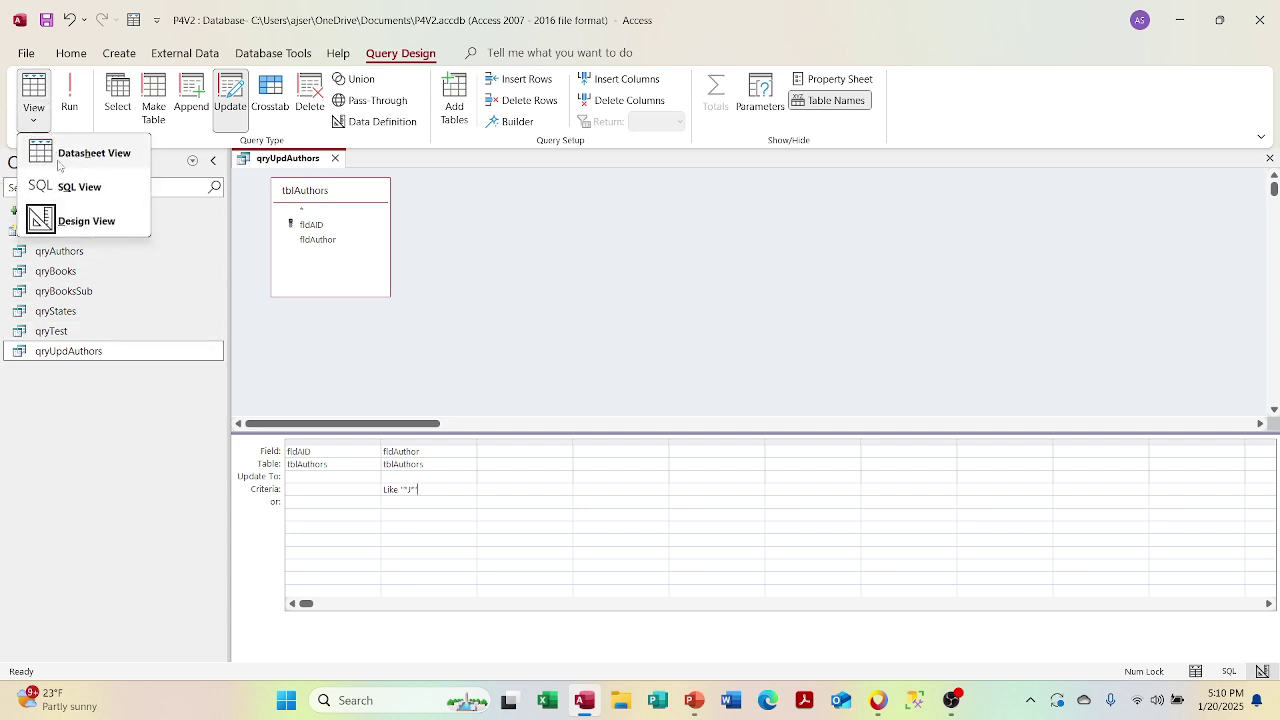
{"action": "left_click", "coordinate": [58, 154]}
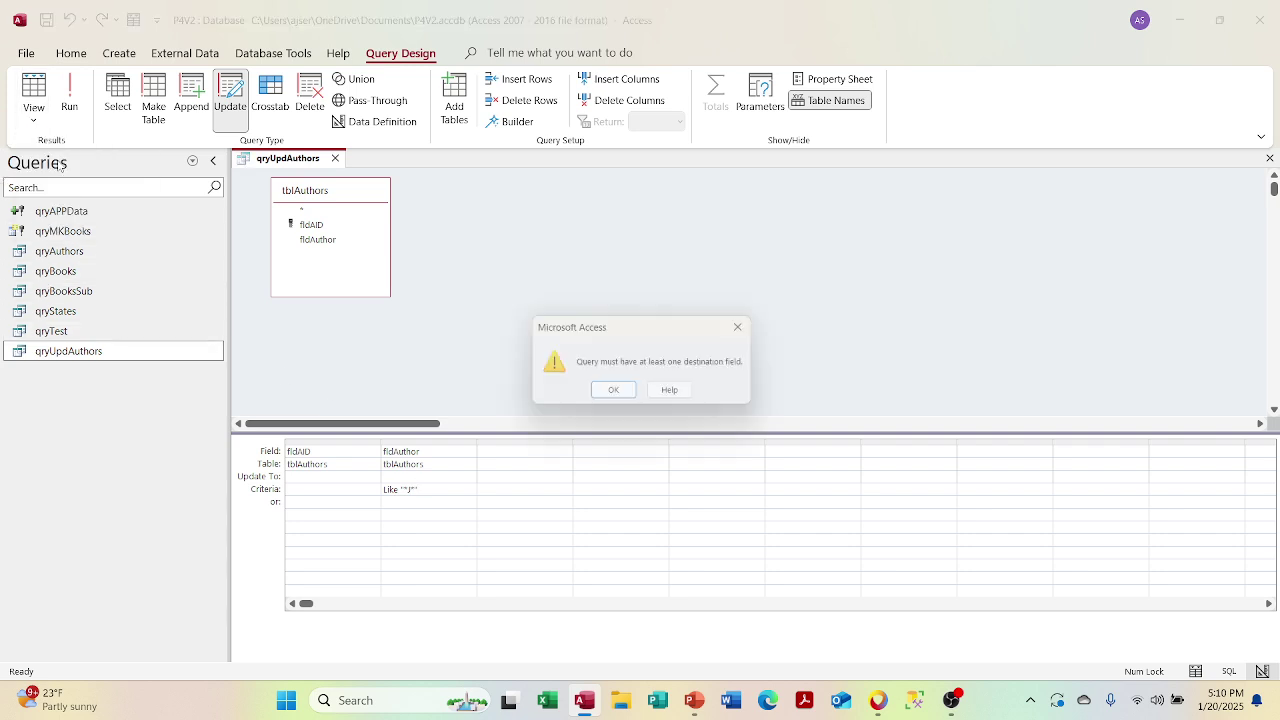
{"action": "left_click", "coordinate": [612, 393]}
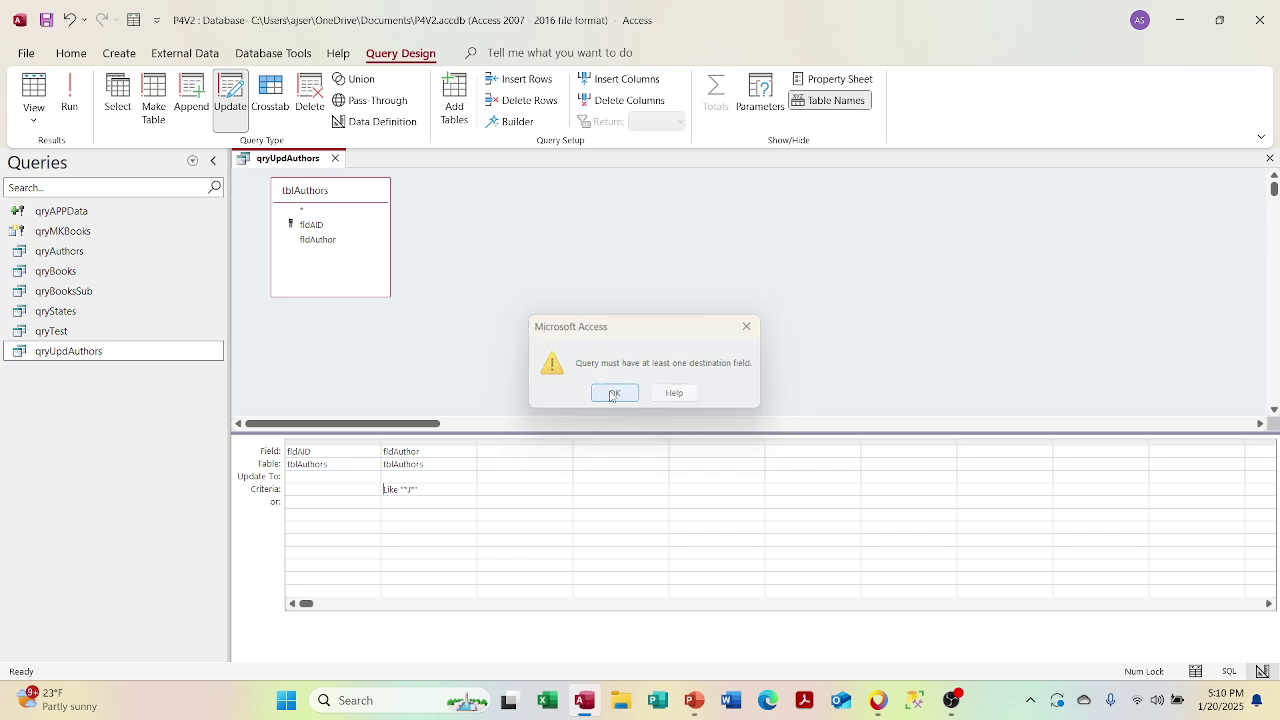
Step: Enter the replacement author's full name as the fldAuthor update value and preview the matching records in Datasheet View
{"action": "left_click", "coordinate": [425, 476]}
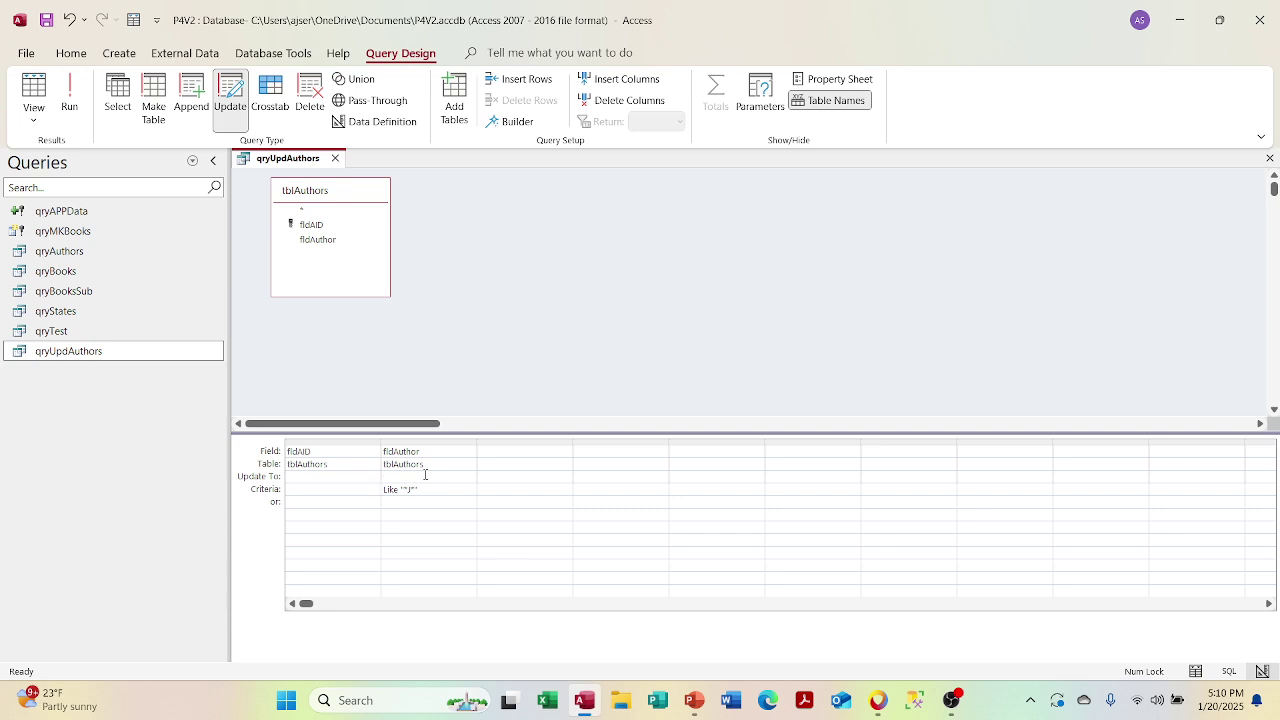
{"action": "type", "text": "Jonah Jameson"}
{"action": "left_click", "coordinate": [28, 118]}
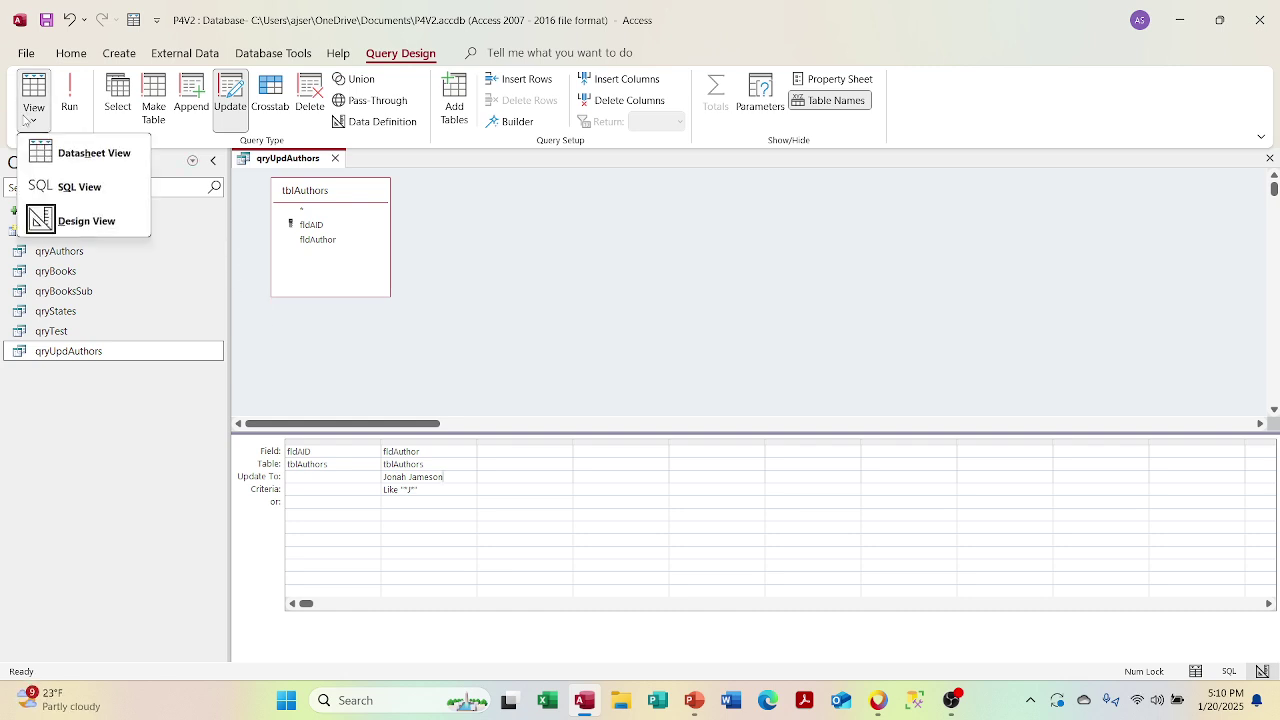
{"action": "left_click", "coordinate": [60, 150]}
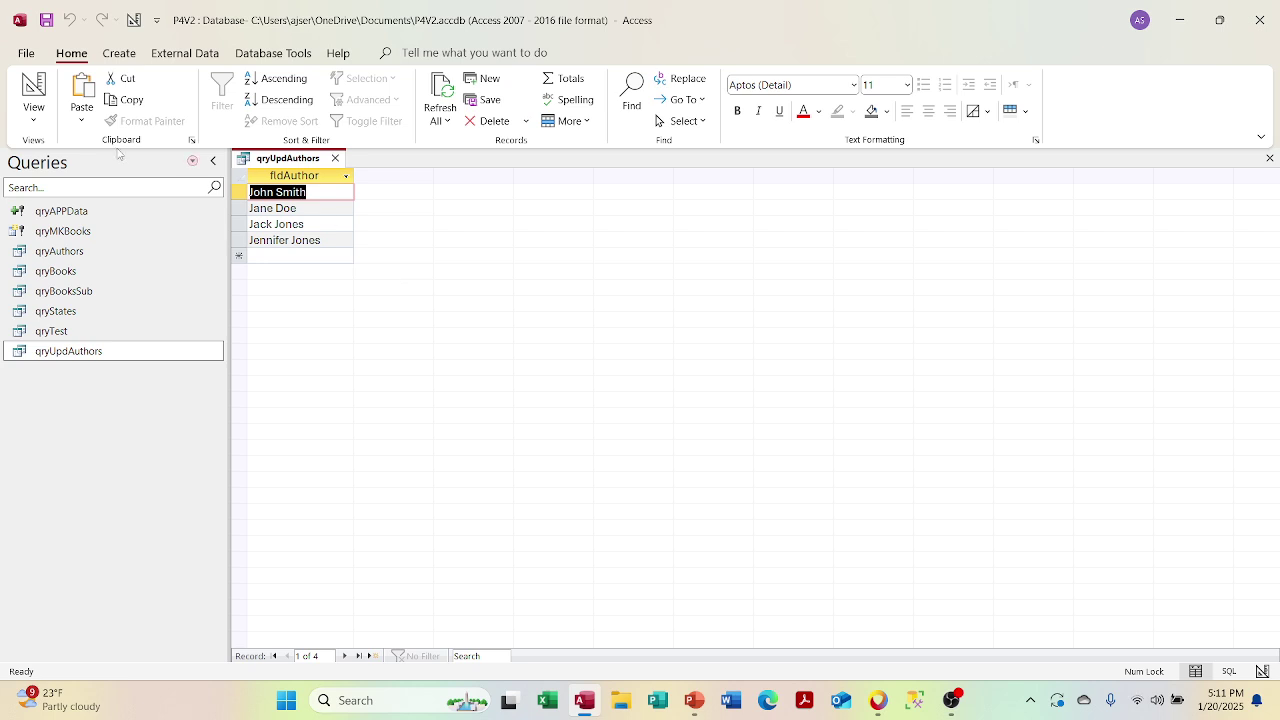
{"action": "left_click", "coordinate": [37, 121]}
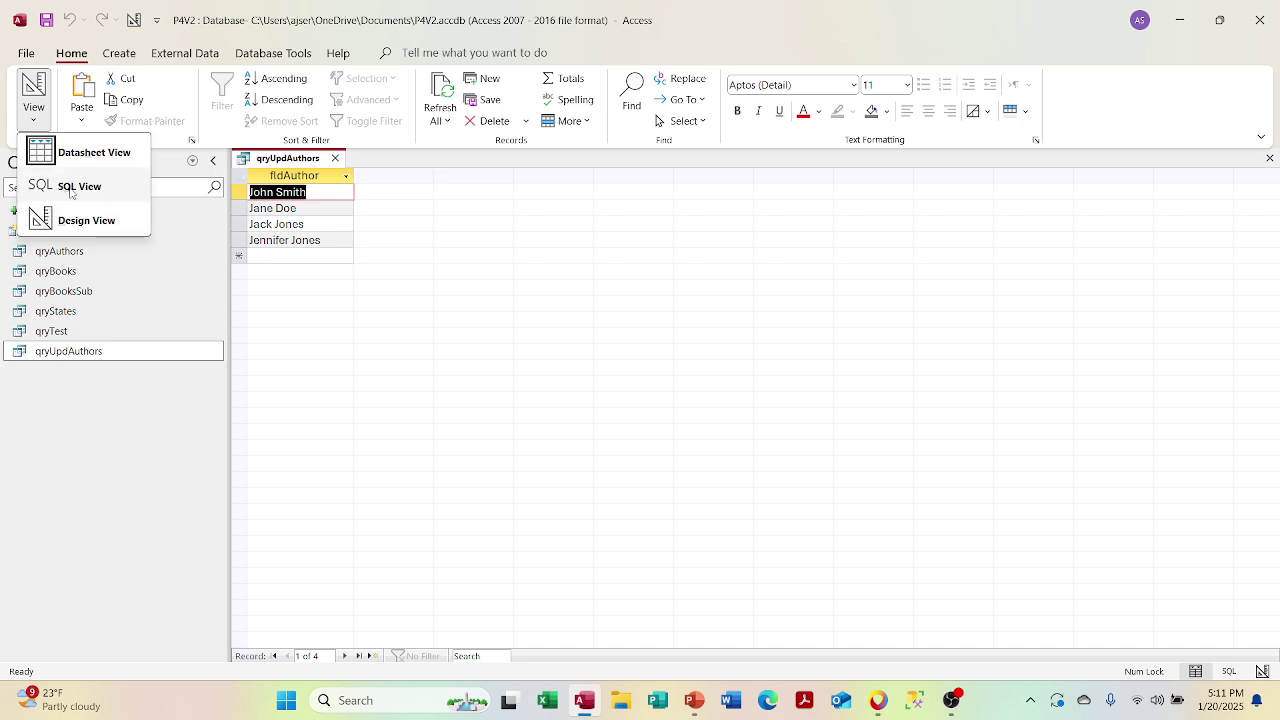
{"action": "left_click", "coordinate": [38, 216]}
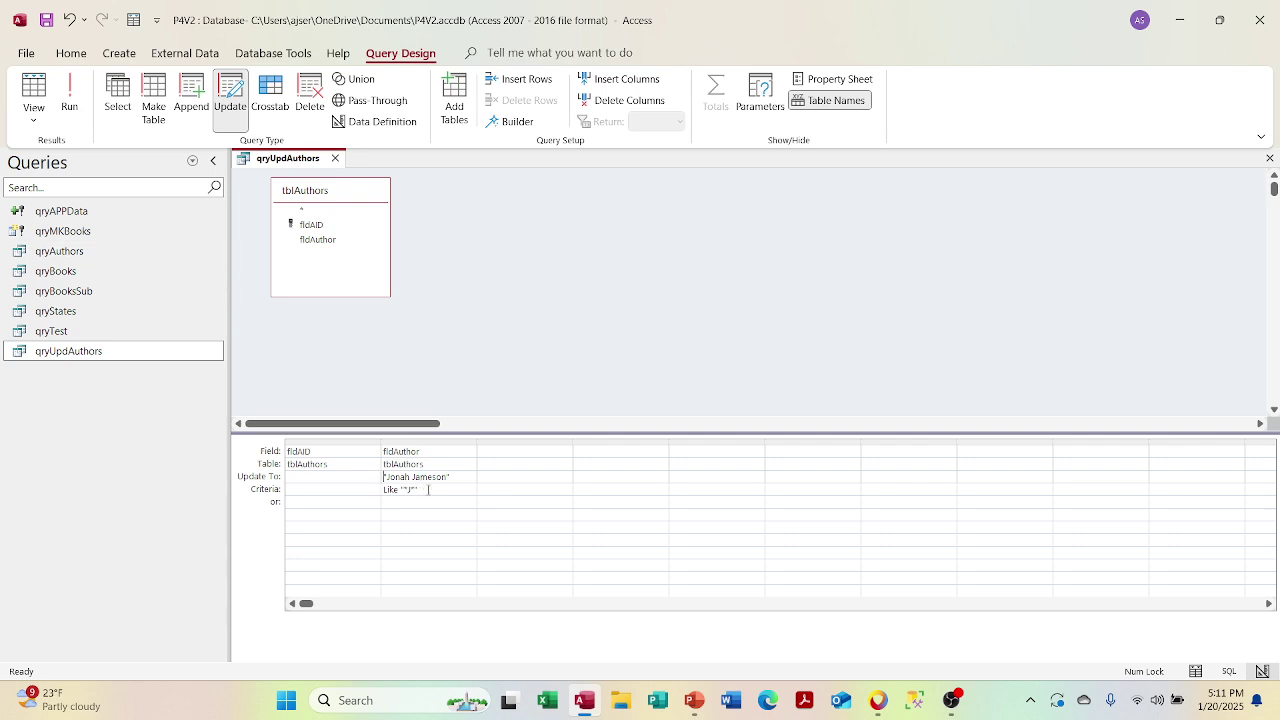
Step: Replace the fldAuthor criteria with the quoted full name of the one author whose record needs changing
{"action": "left_click_drag", "start_coordinate": [420, 490], "coordinate": [372, 491]}
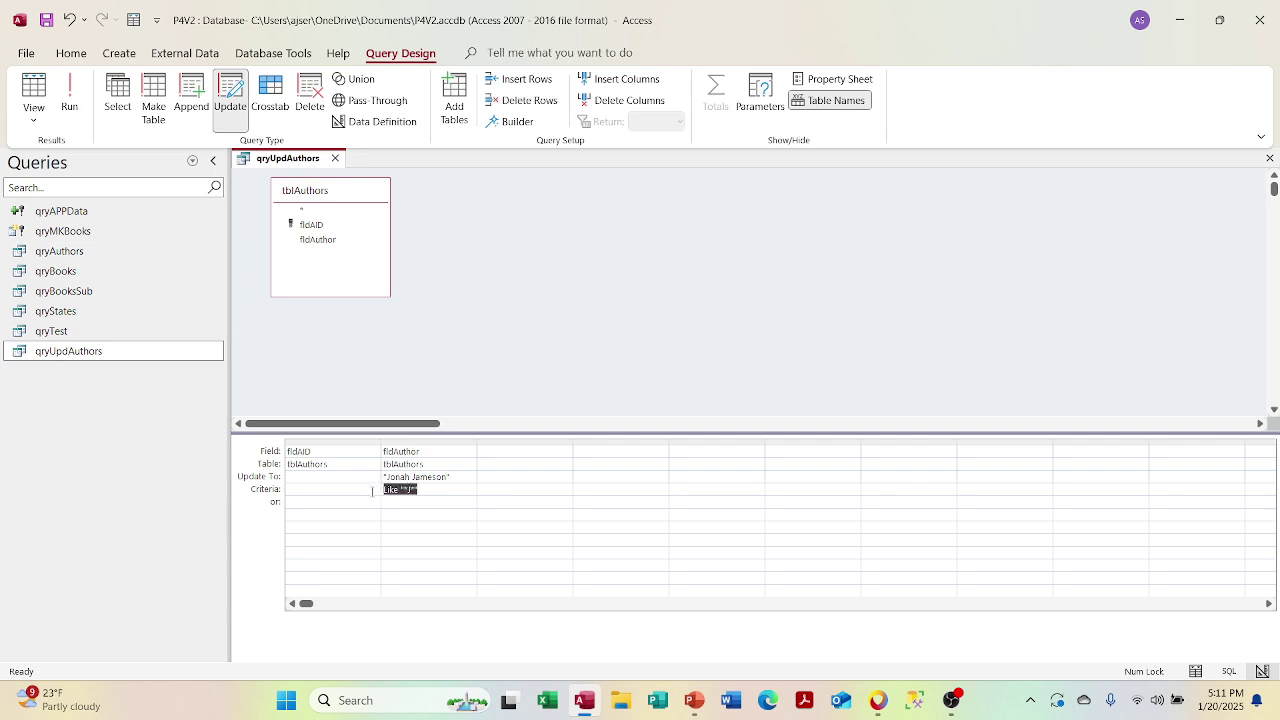
{"action": "type", "text": "\"John SMith\""}
{"action": "key", "text": "BackSpace"}
{"action": "key", "text": "BackSpace"}
{"action": "key", "text": "BackSpace"}
{"action": "type", "text": "m"}
Step: Preview the record matched by the exact-name criteria in Datasheet View and return to Design View
{"action": "left_click", "coordinate": [34, 112]}
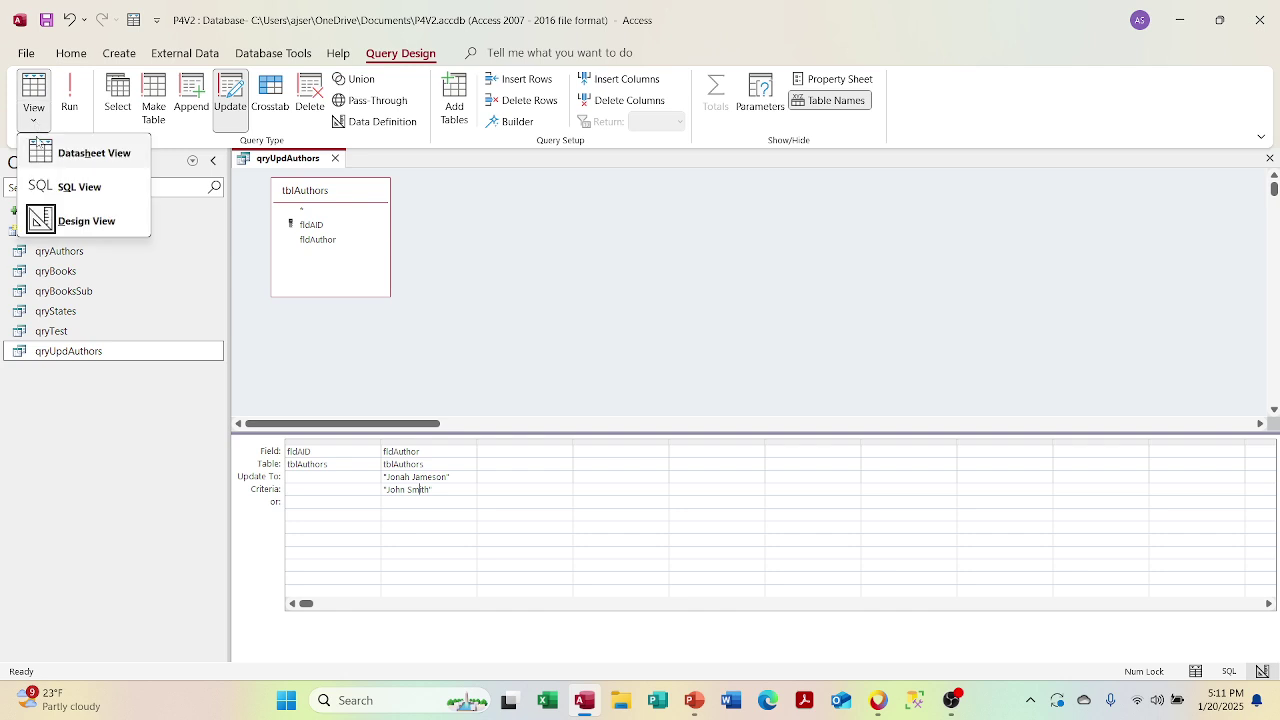
{"action": "left_click", "coordinate": [40, 148]}
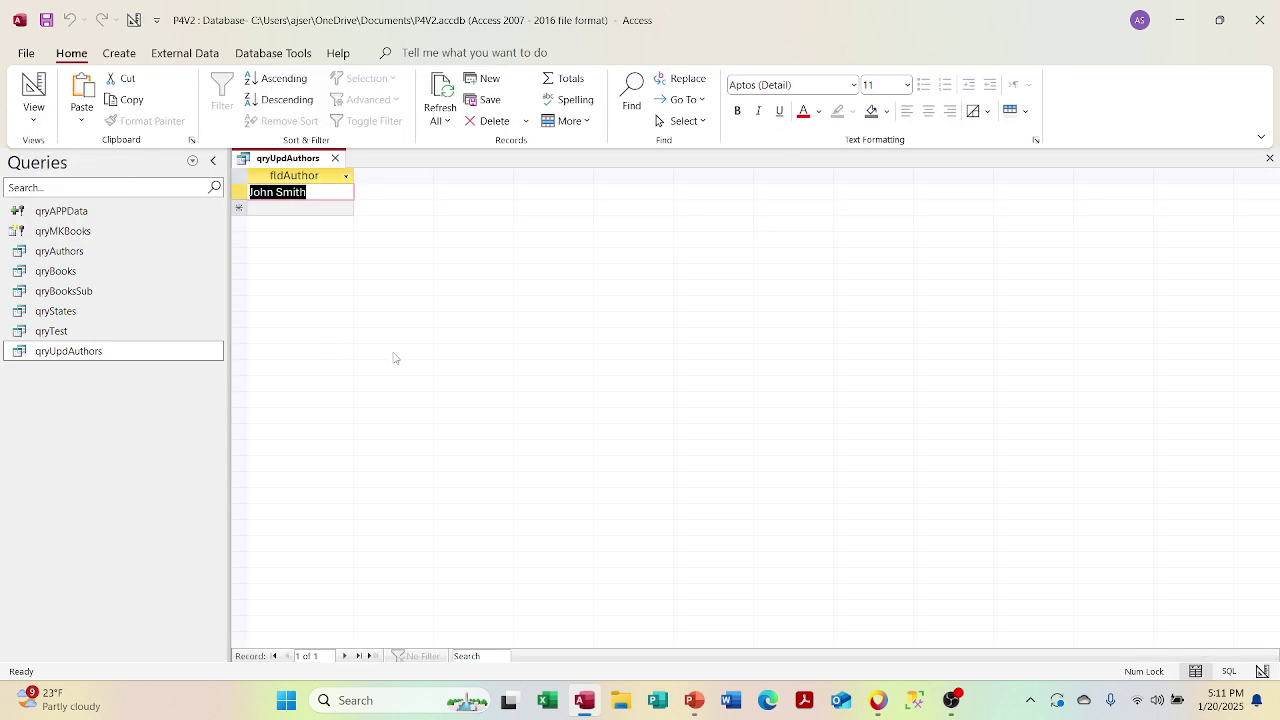
{"action": "left_click", "coordinate": [38, 113]}
{"action": "left_click", "coordinate": [70, 226]}
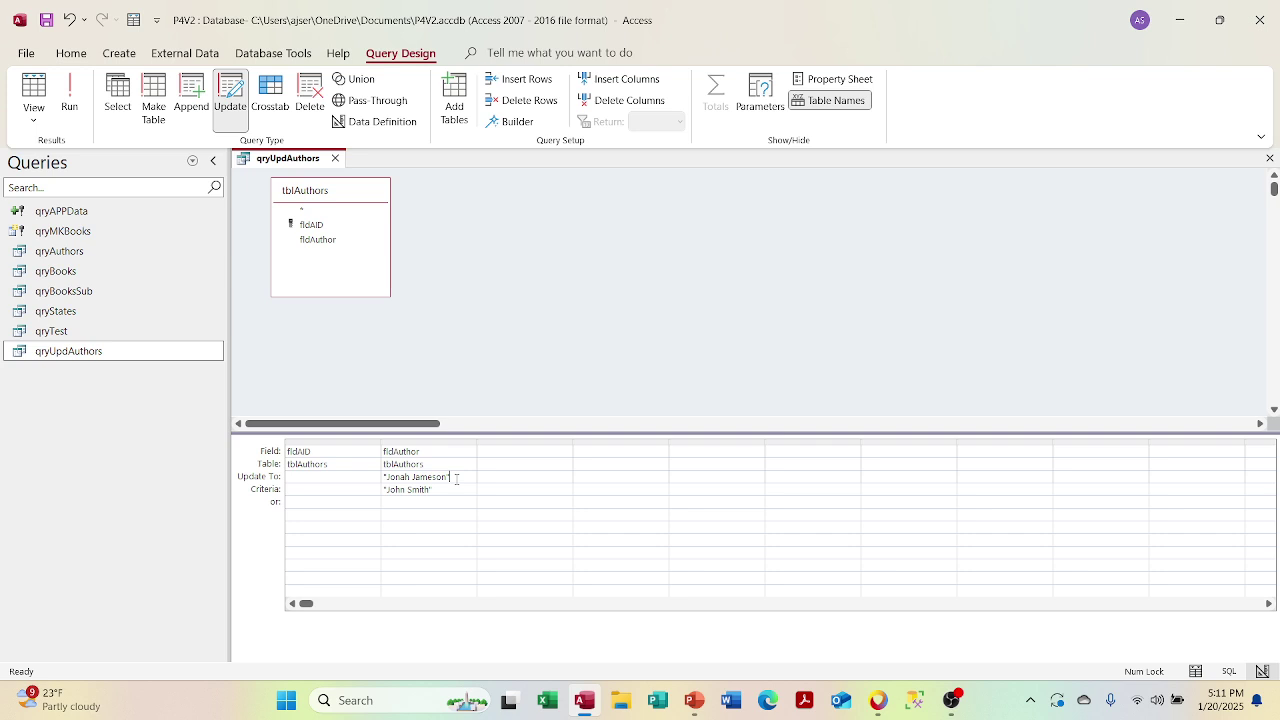
Step: Clear the fldAuthor update value and re-enter the replacement author's full name in quotes
{"action": "key", "text": "BackSpace"}
{"action": "key", "text": "BackSpace"}
{"action": "key", "text": "BackSpace"}
{"action": "key", "text": "BackSpace"}
{"action": "key", "text": "BackSpace"}
{"action": "key", "text": "BackSpace"}
{"action": "key", "text": "BackSpace"}
{"action": "key", "text": "BackSpace"}
{"action": "key", "text": "BackSpace"}
{"action": "key", "text": "BackSpace"}
{"action": "key", "text": "BackSpace"}
{"action": "key", "text": "BackSpace"}
{"action": "key", "text": "BackSpace"}
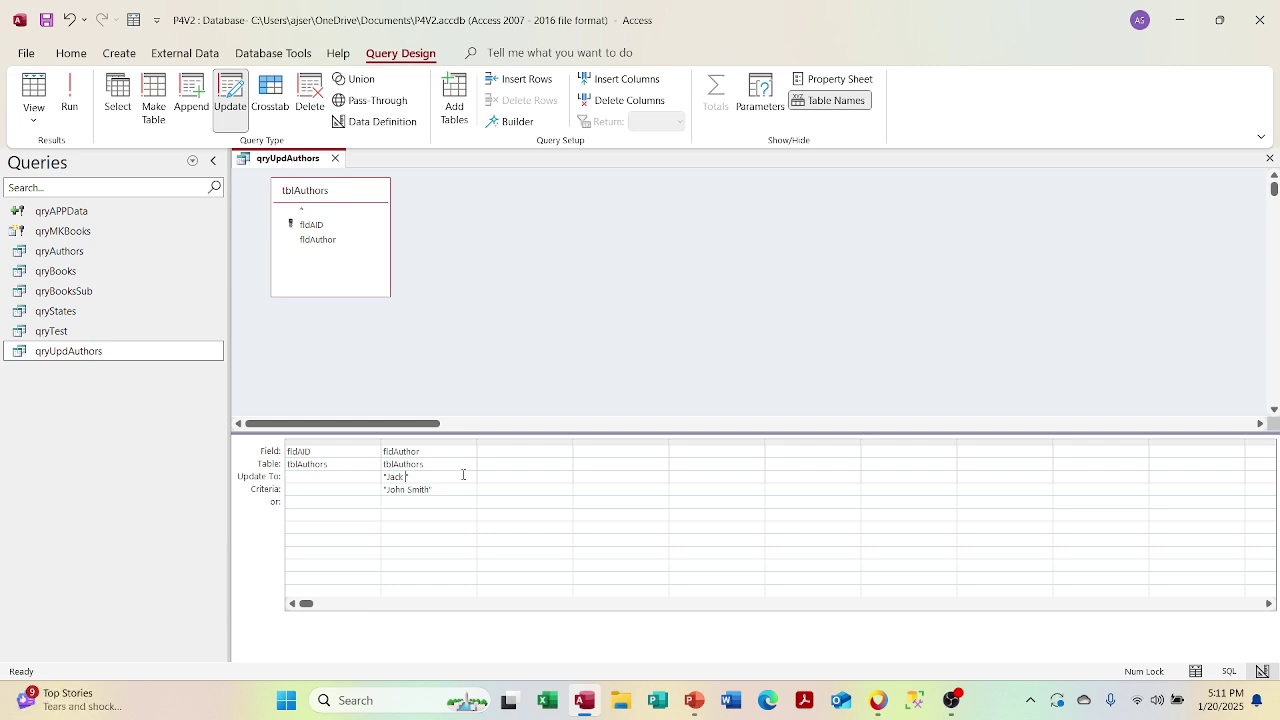
{"action": "key", "text": "BackSpace"}
{"action": "key", "text": "BackSpace"}
{"action": "key", "text": "BackSpace"}
{"action": "key", "text": "BackSpace"}
{"action": "type", "text": "Jonaj Jmeson\"a"}
{"action": "key", "text": "BackSpace"}
{"action": "type", "text": "h"}
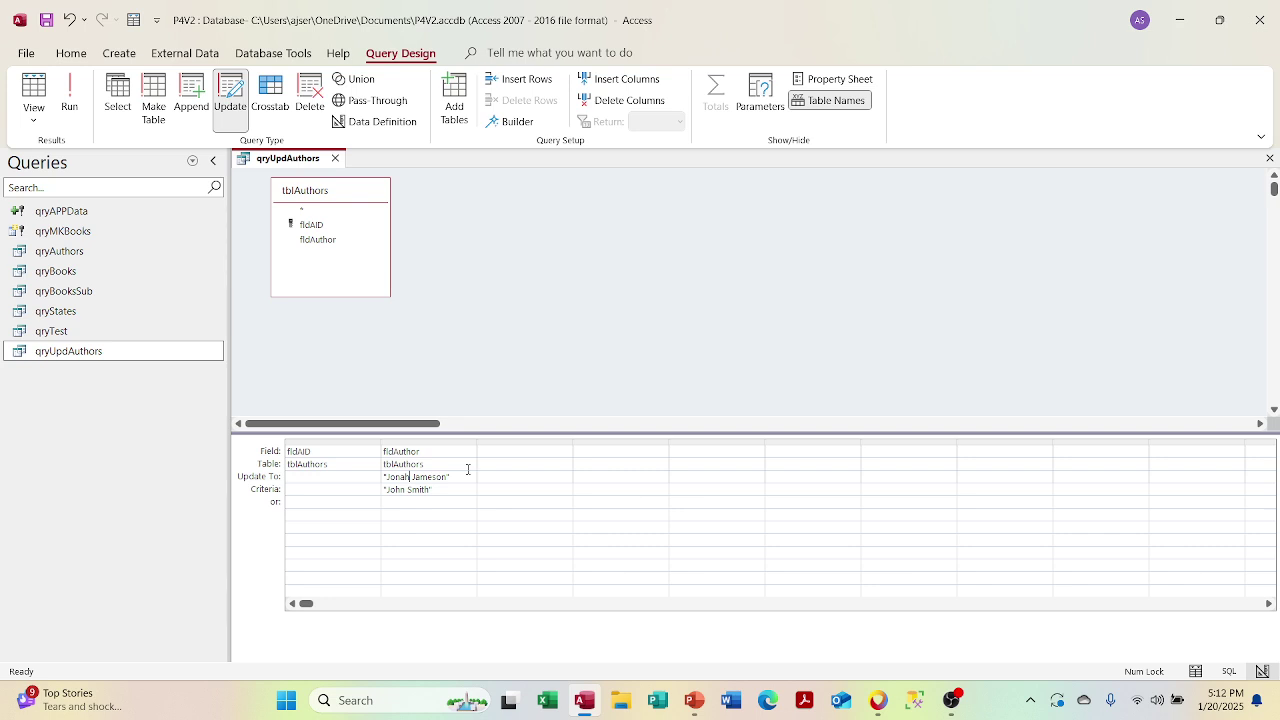
Step: Recheck the records matched by qryUpdAuthors in Datasheet View, and save and close the query from Design View
{"action": "left_click", "coordinate": [31, 124]}
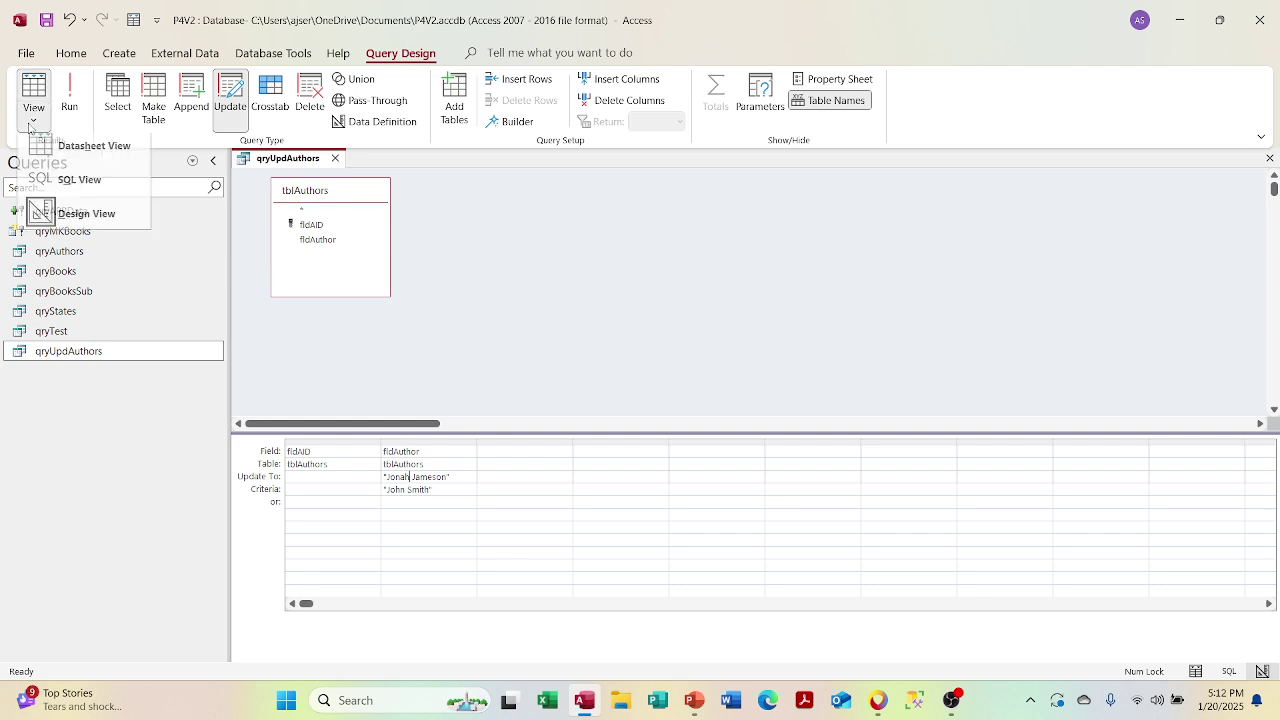
{"action": "left_click", "coordinate": [44, 150]}
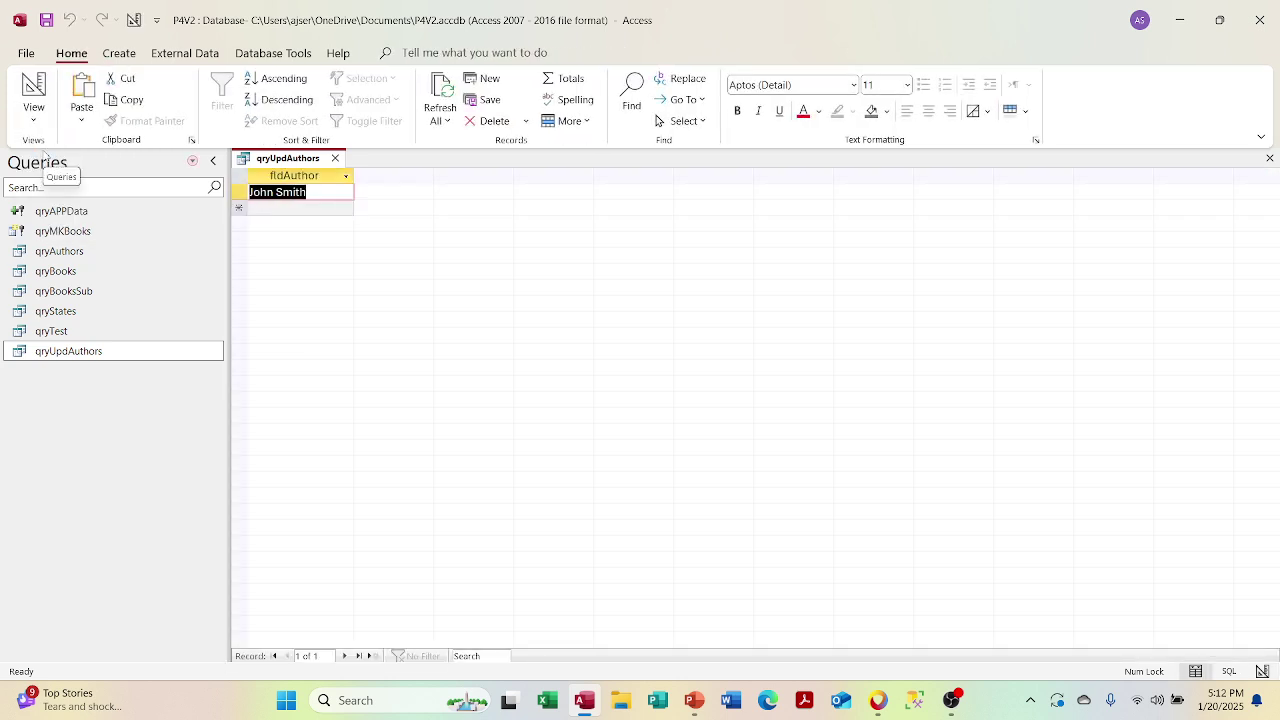
{"action": "left_click", "coordinate": [33, 118]}
{"action": "left_click", "coordinate": [50, 222]}
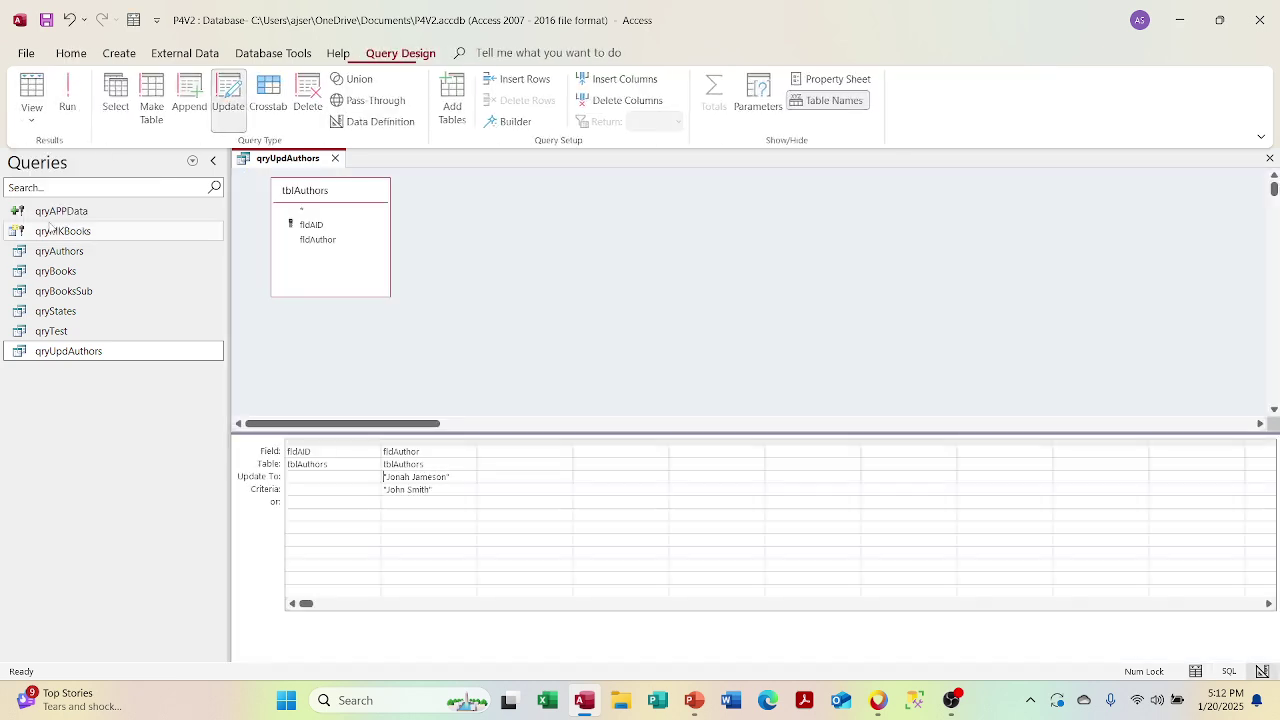
{"action": "left_click", "coordinate": [46, 21]}
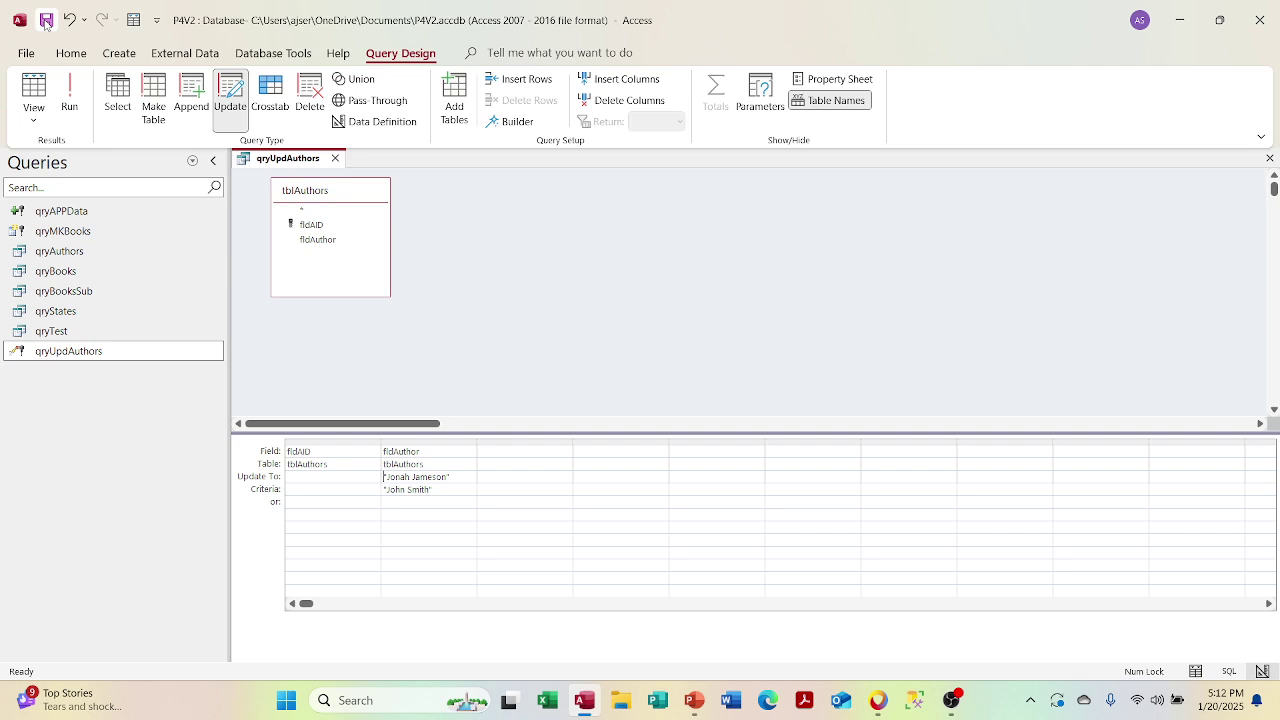
{"action": "left_click", "coordinate": [335, 158]}
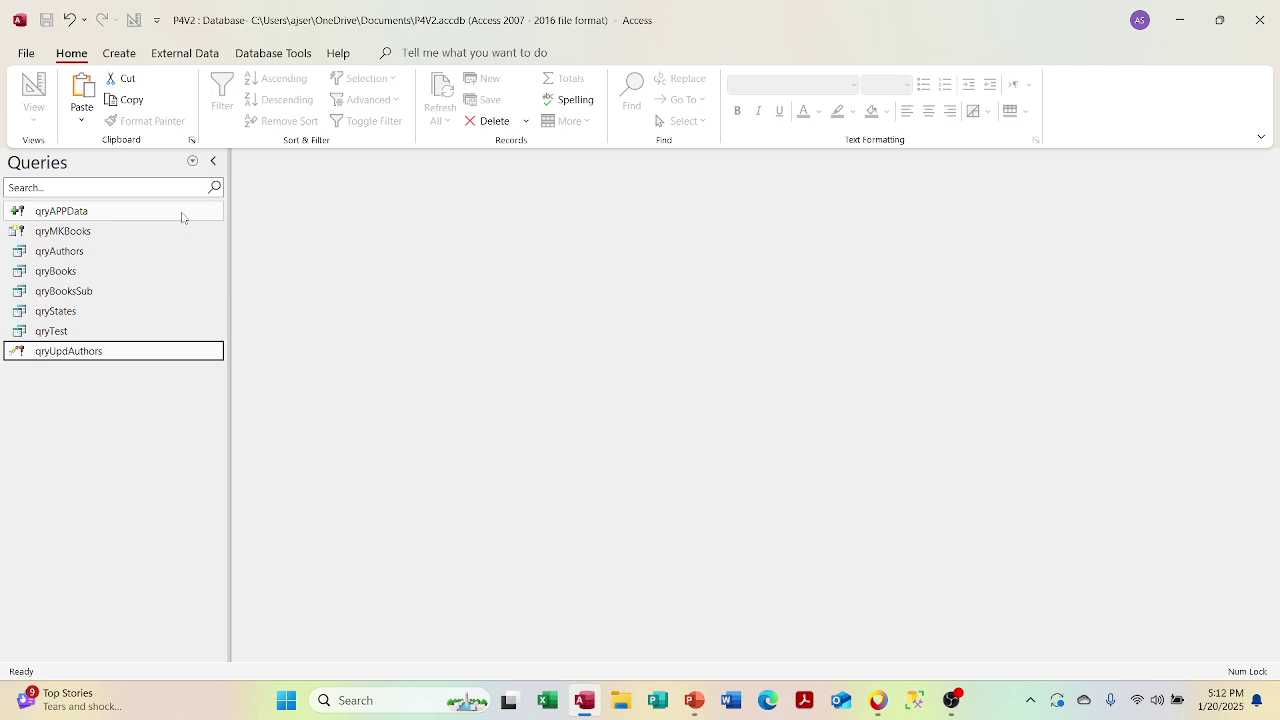
Step: Open the tblAuthors table to examine the author names before running the update, and close it
{"action": "left_click", "coordinate": [193, 161]}
{"action": "left_click", "coordinate": [108, 330]}
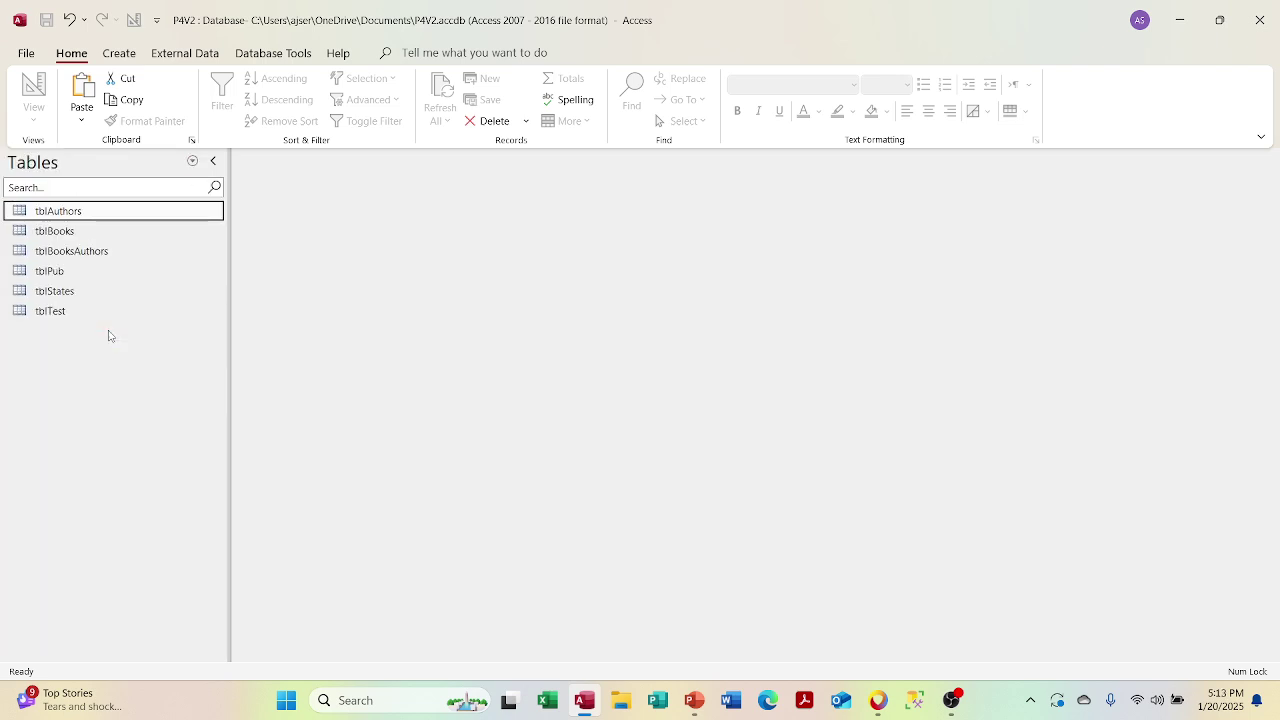
{"action": "double_click", "coordinate": [123, 218]}
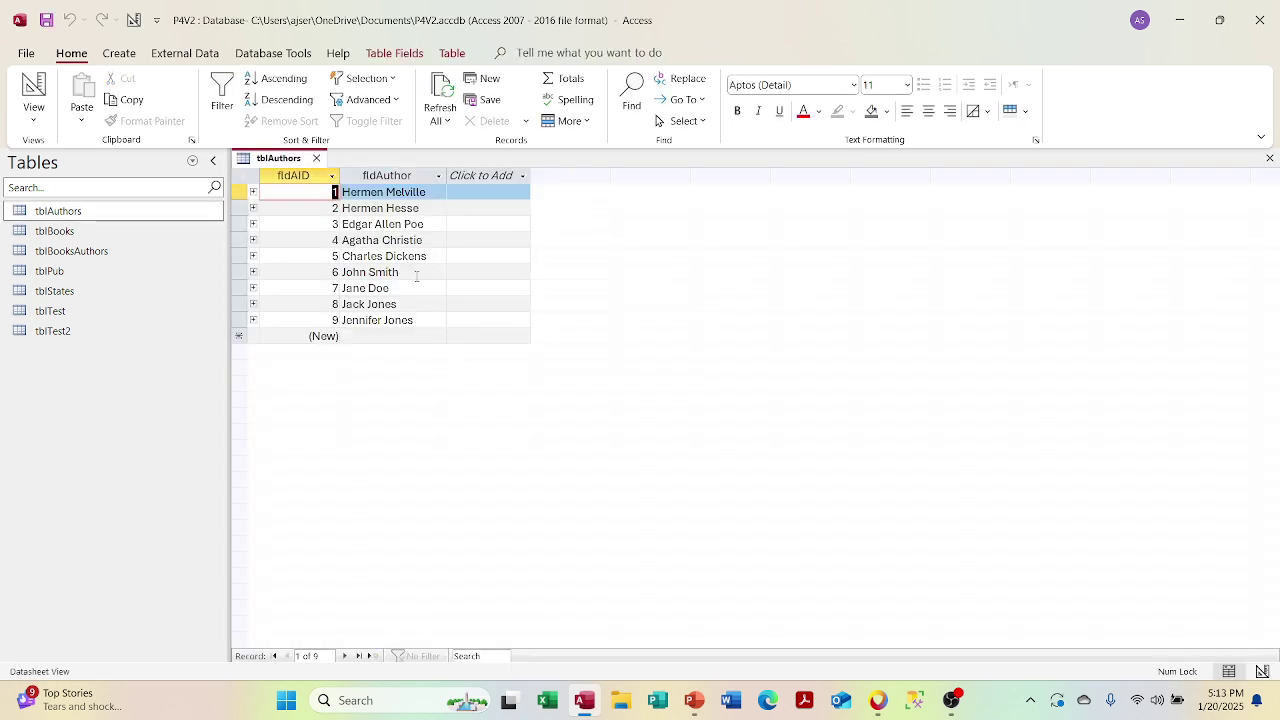
{"action": "left_click", "coordinate": [316, 159]}
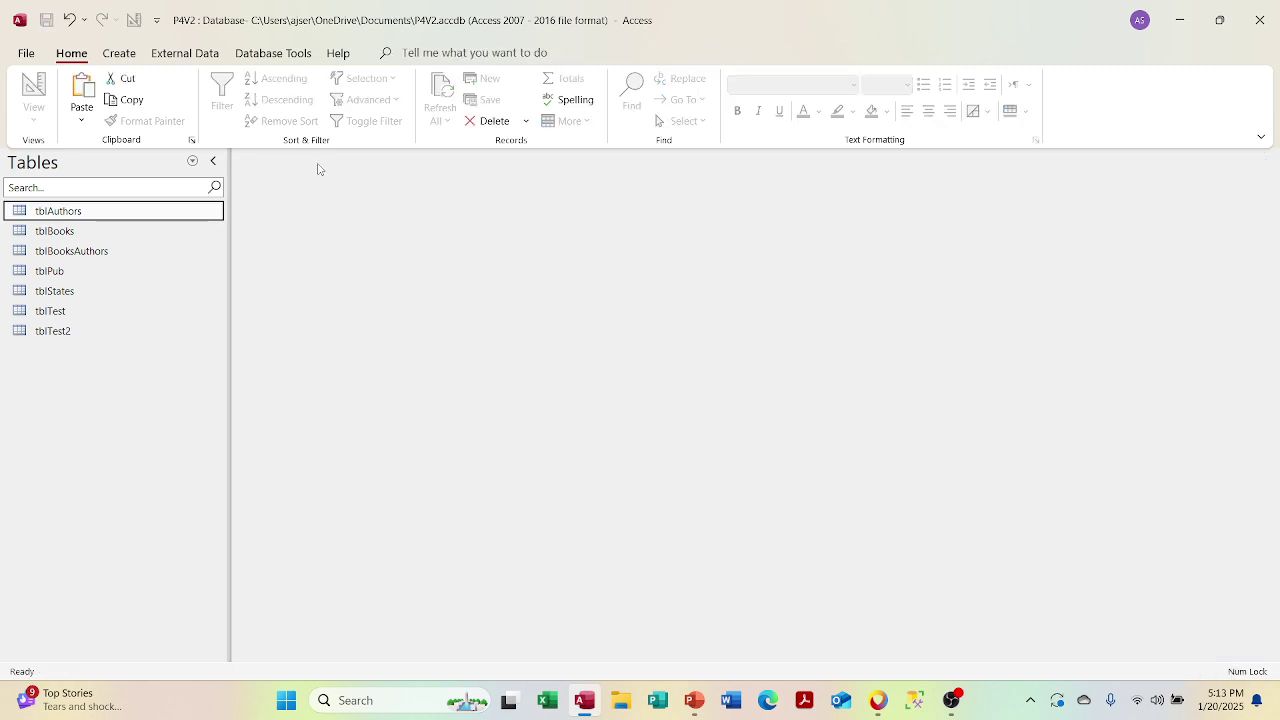
Step: Run the qryUpdAuthors update query and accept the changes to the matching tblAuthors record
{"action": "left_click", "coordinate": [192, 161]}
{"action": "left_click", "coordinate": [131, 349]}
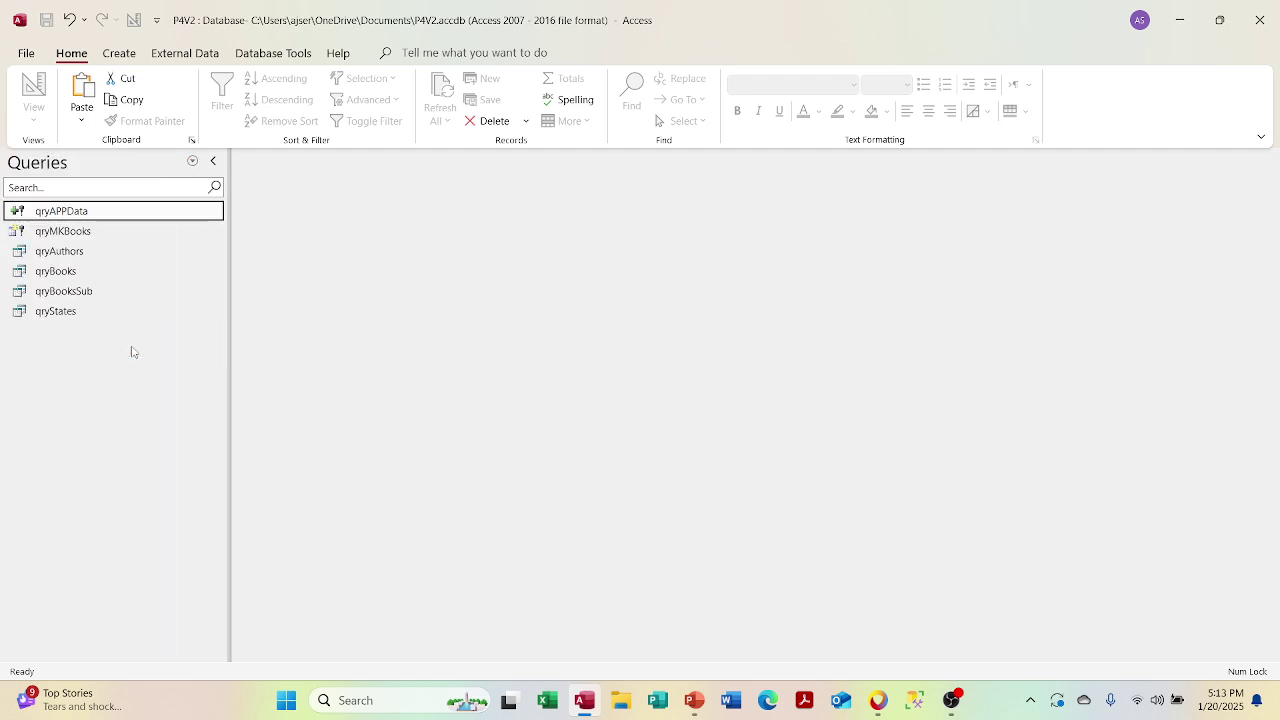
{"action": "double_click", "coordinate": [90, 353]}
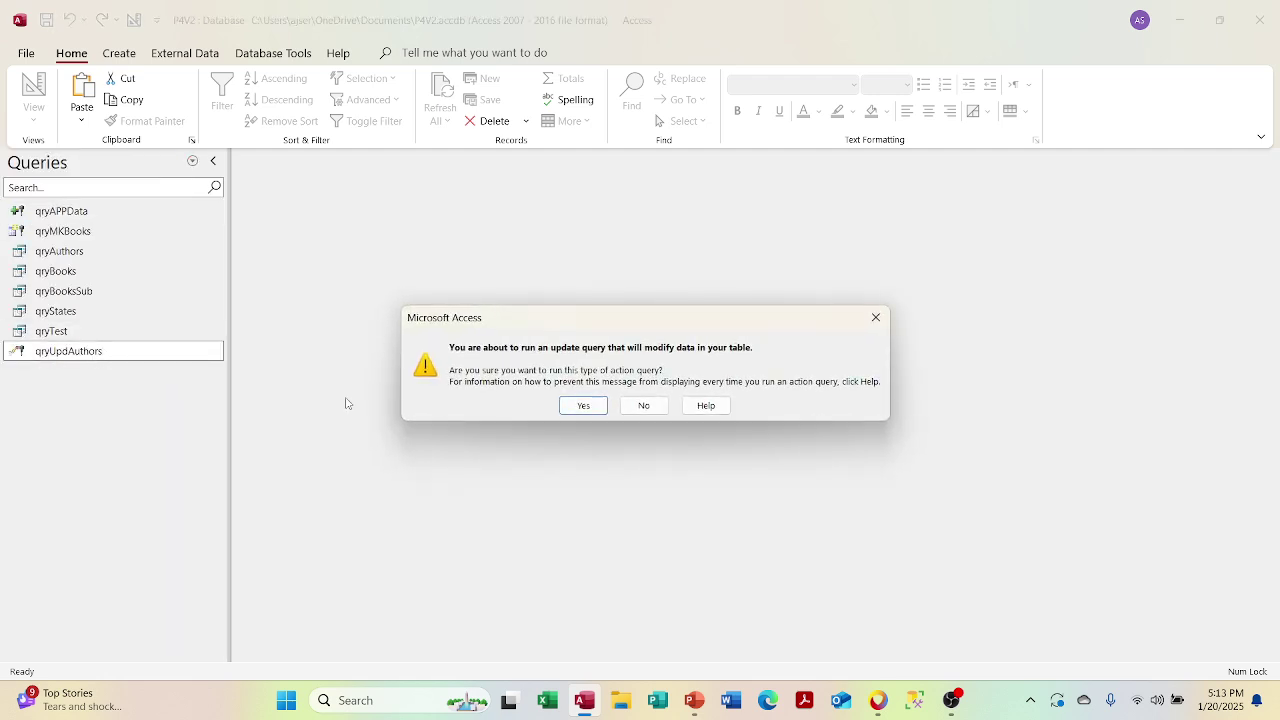
{"action": "left_click", "coordinate": [573, 408]}
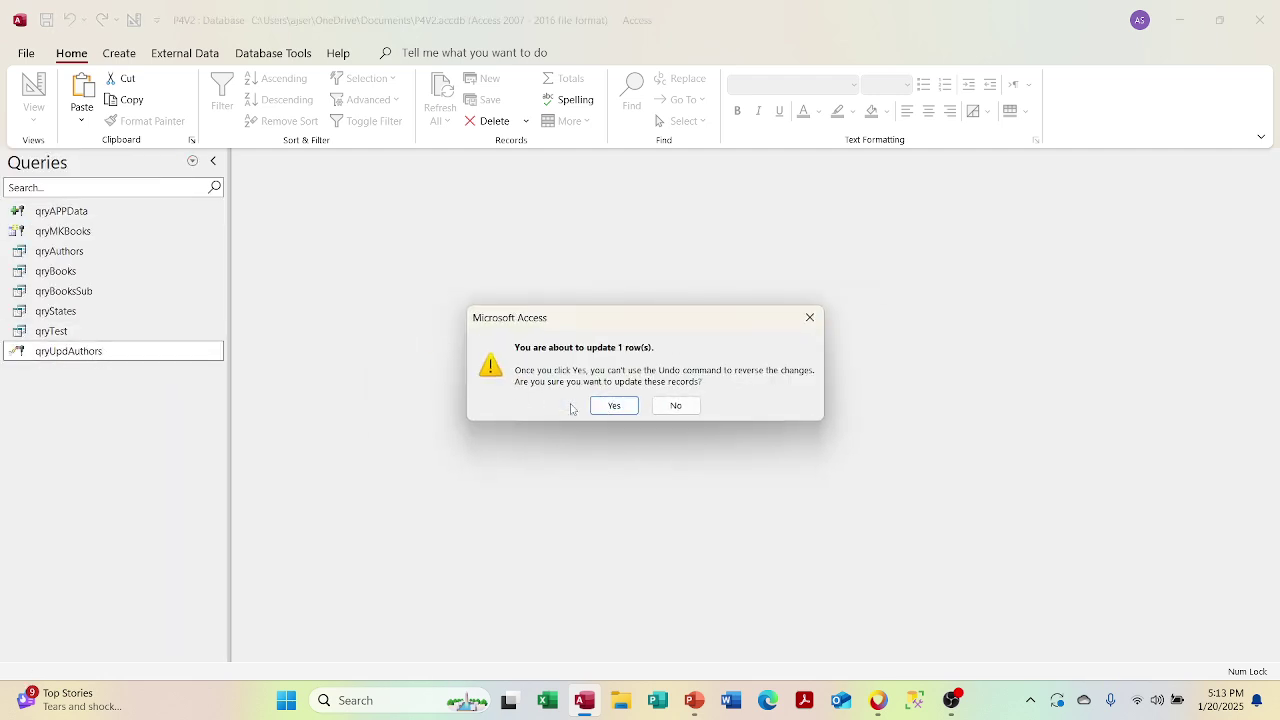
{"action": "left_click", "coordinate": [597, 410]}
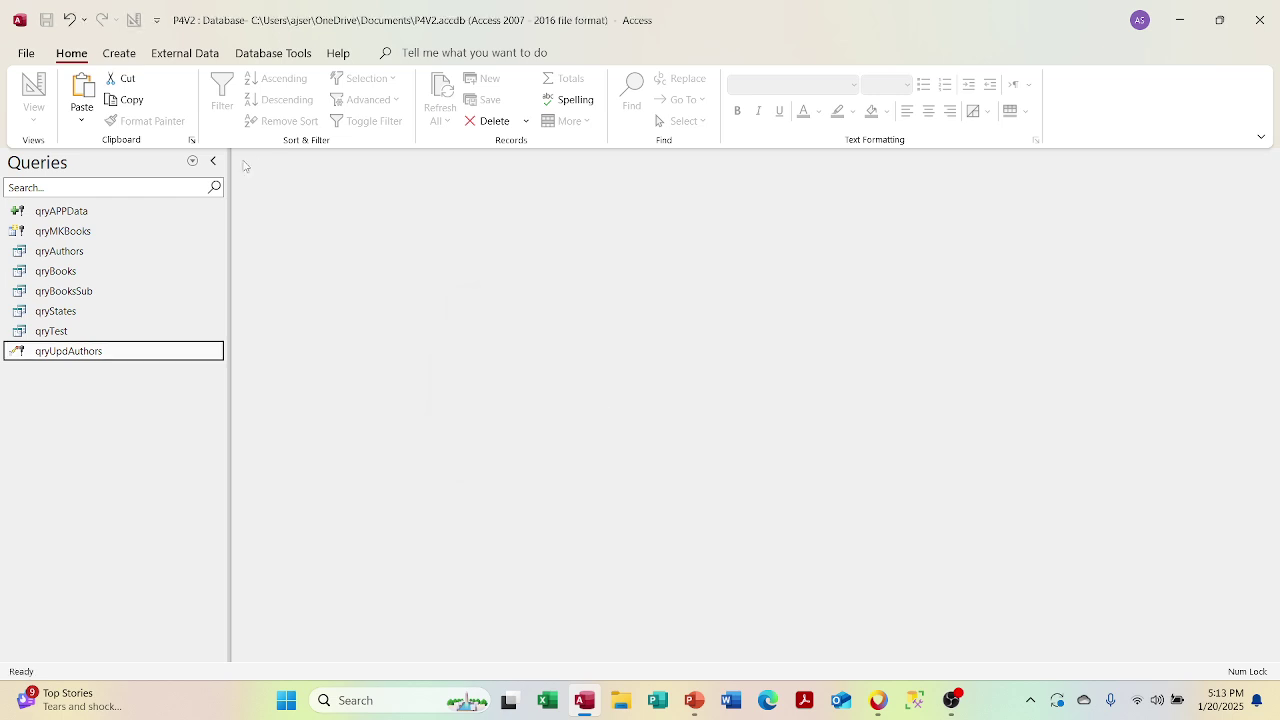
Step: Open the tblAuthors table to check the updated author name, and close it
{"action": "left_click", "coordinate": [194, 163]}
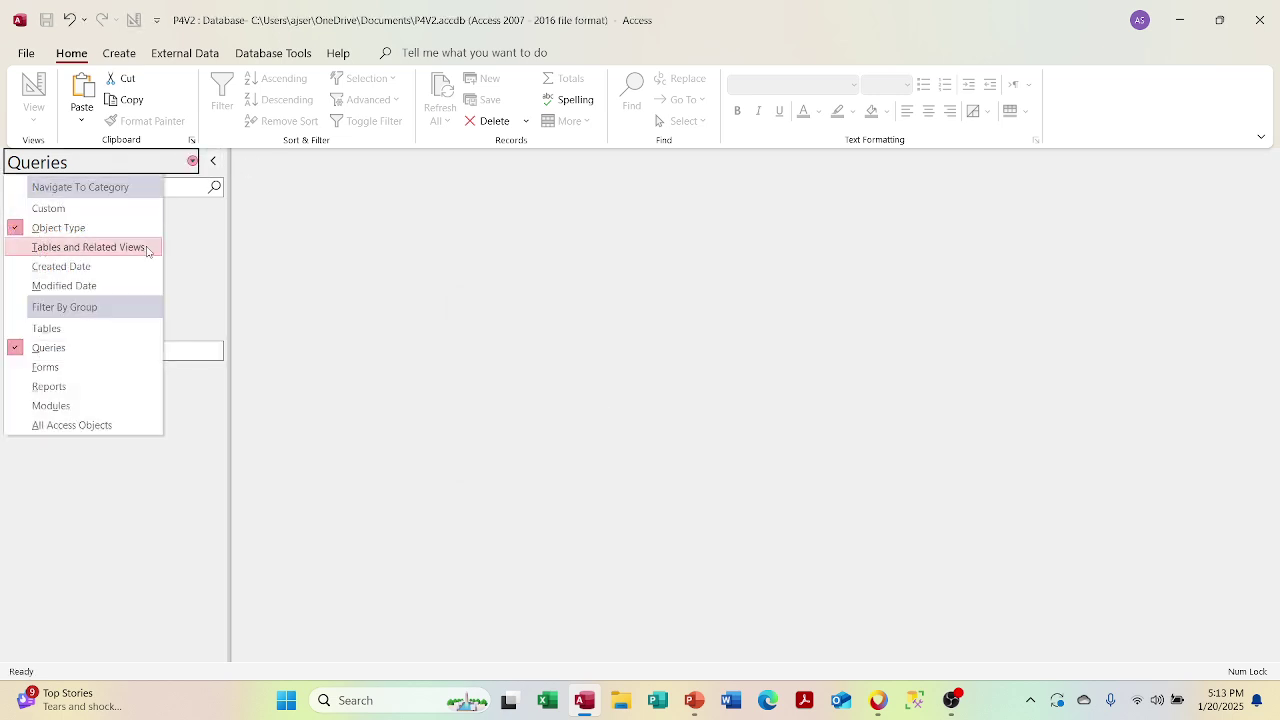
{"action": "left_click", "coordinate": [111, 329]}
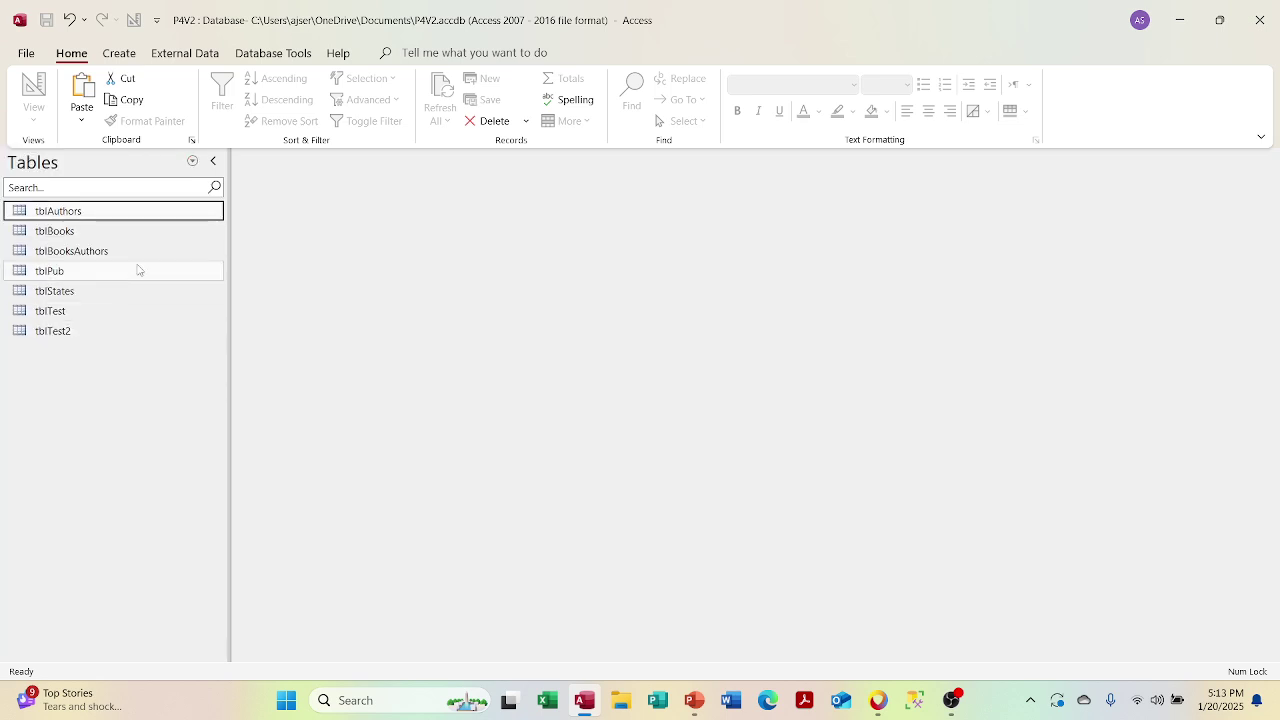
{"action": "double_click", "coordinate": [157, 208]}
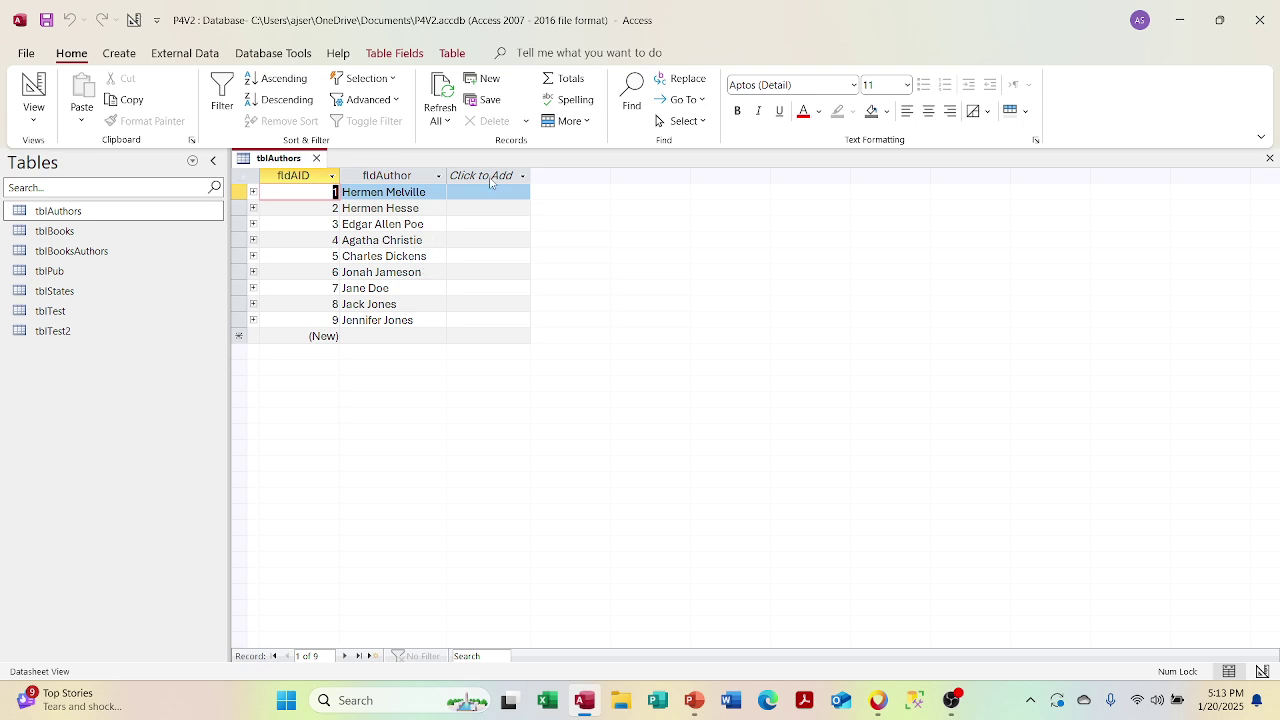
{"action": "left_click", "coordinate": [316, 159]}
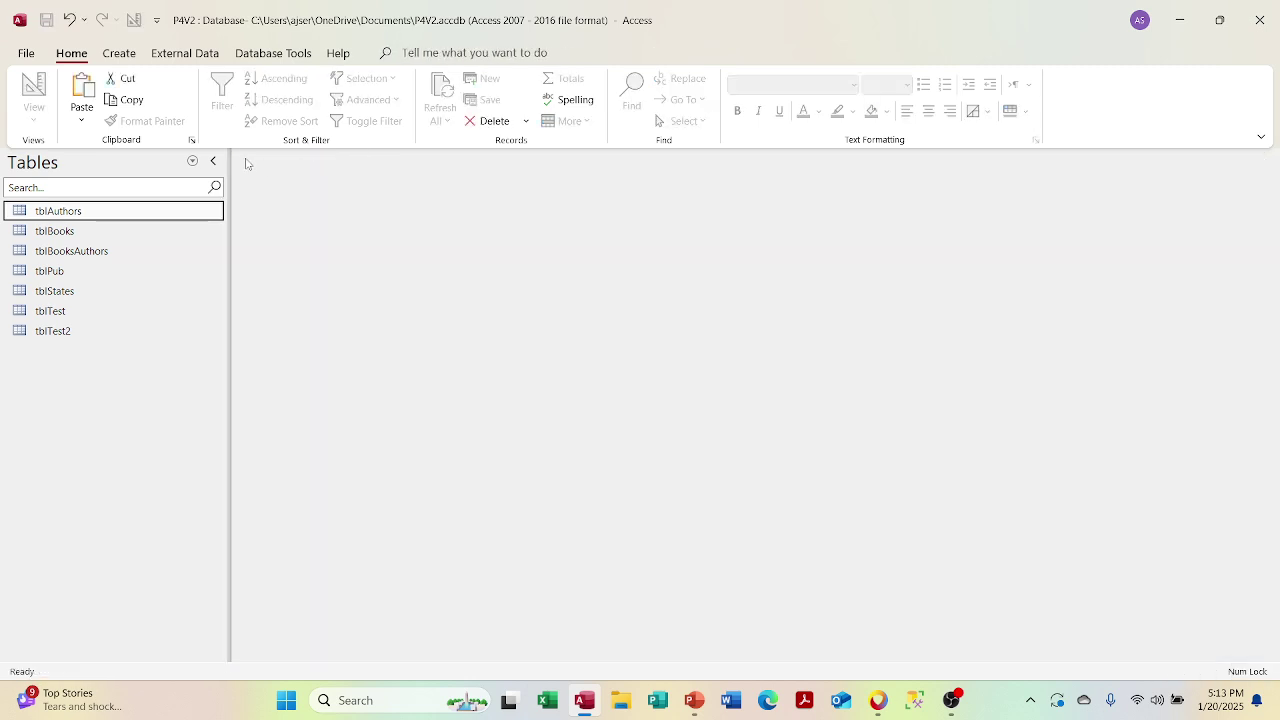
Step: Reopen the qryUpdAuthors query in Design View
{"action": "left_click", "coordinate": [192, 161]}
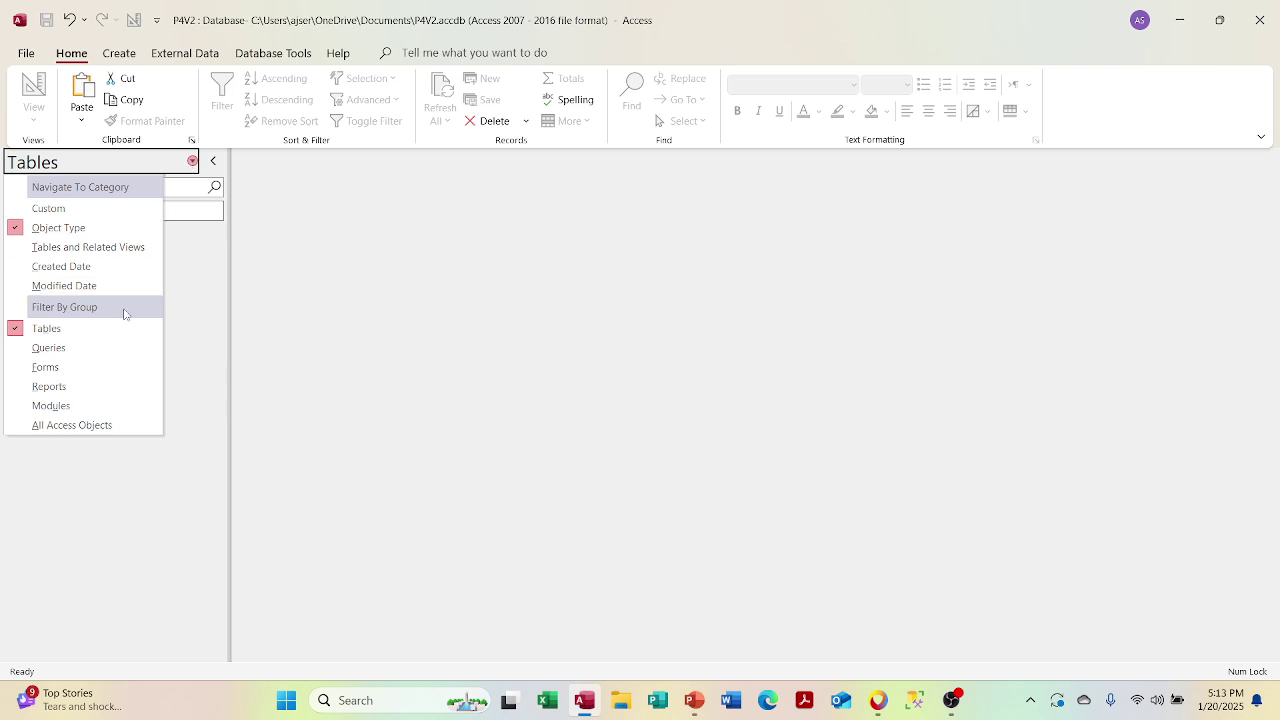
{"action": "left_click", "coordinate": [114, 347]}
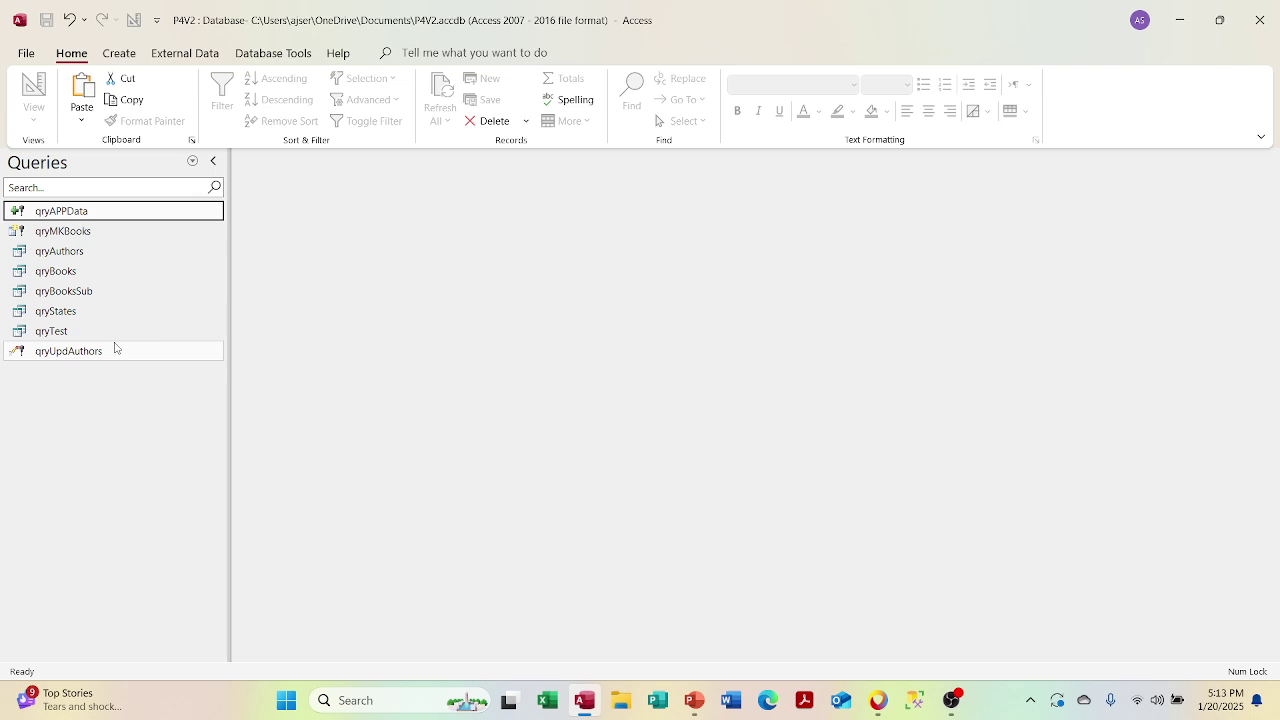
{"action": "right_click", "coordinate": [116, 357]}
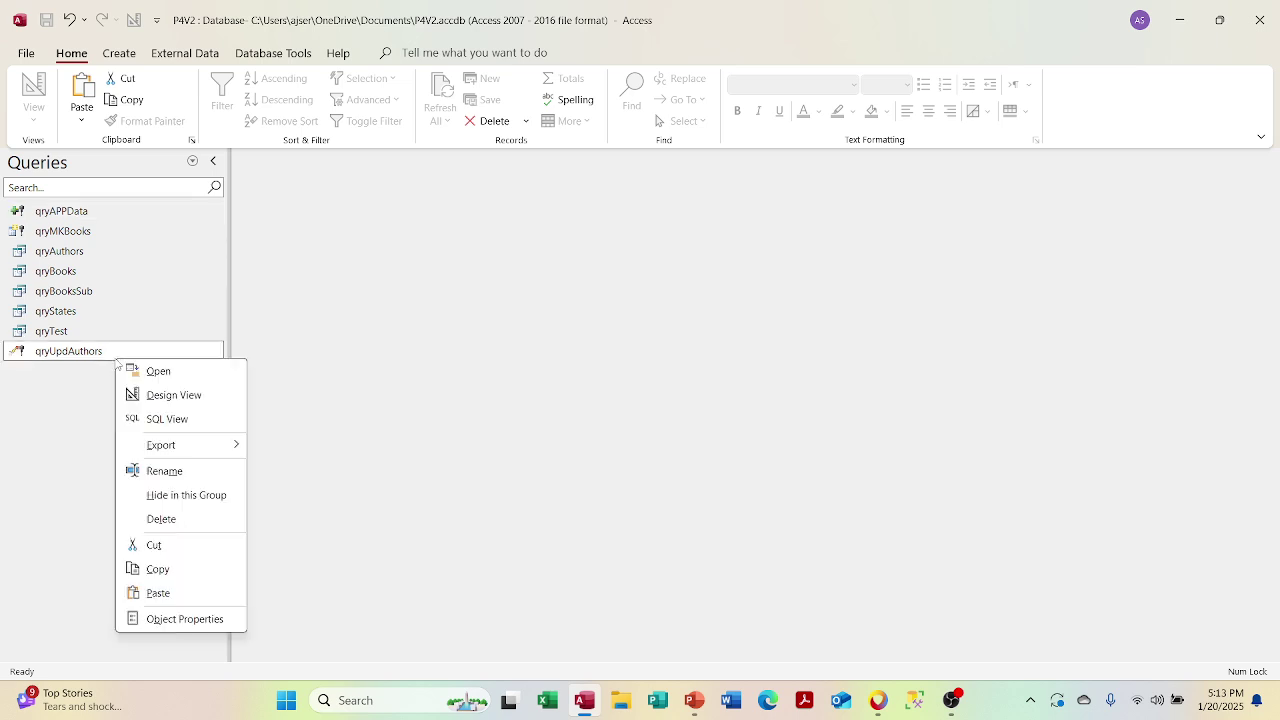
{"action": "left_click", "coordinate": [155, 396]}
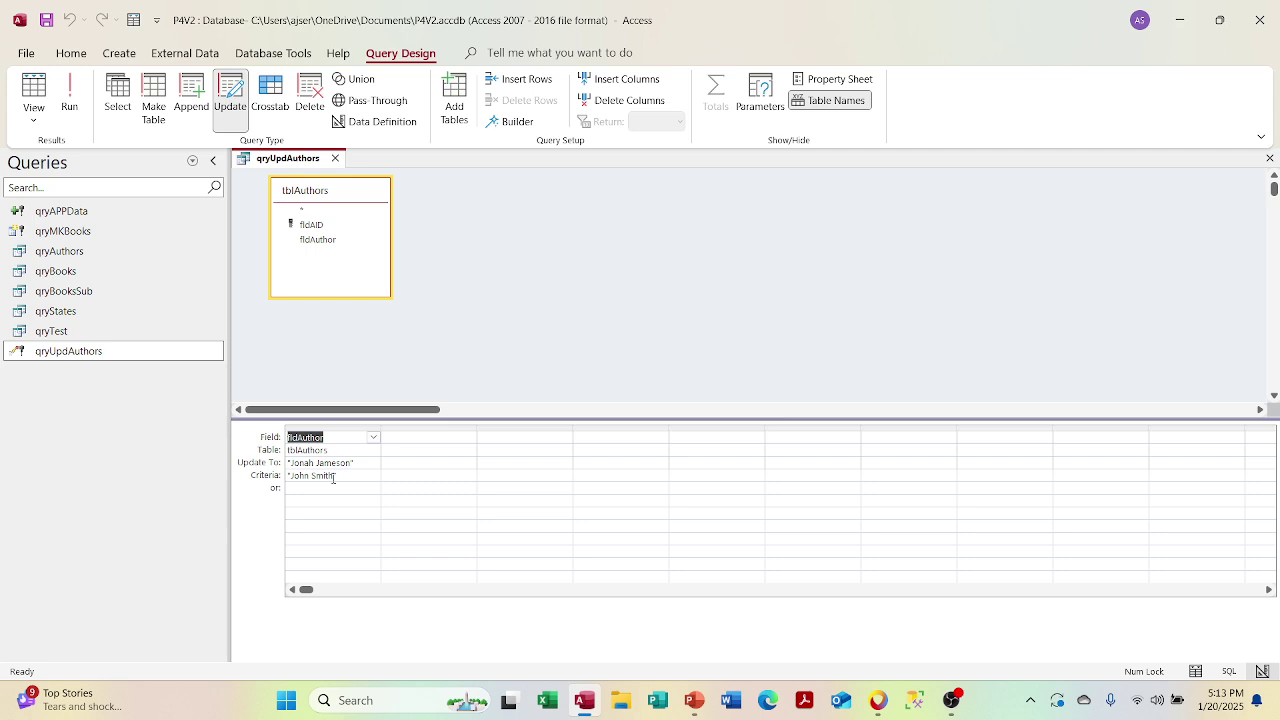
Step: Check in Datasheet View whether qryUpdAuthors still matches any author after the update, and return to Design View
{"action": "left_click", "coordinate": [23, 126]}
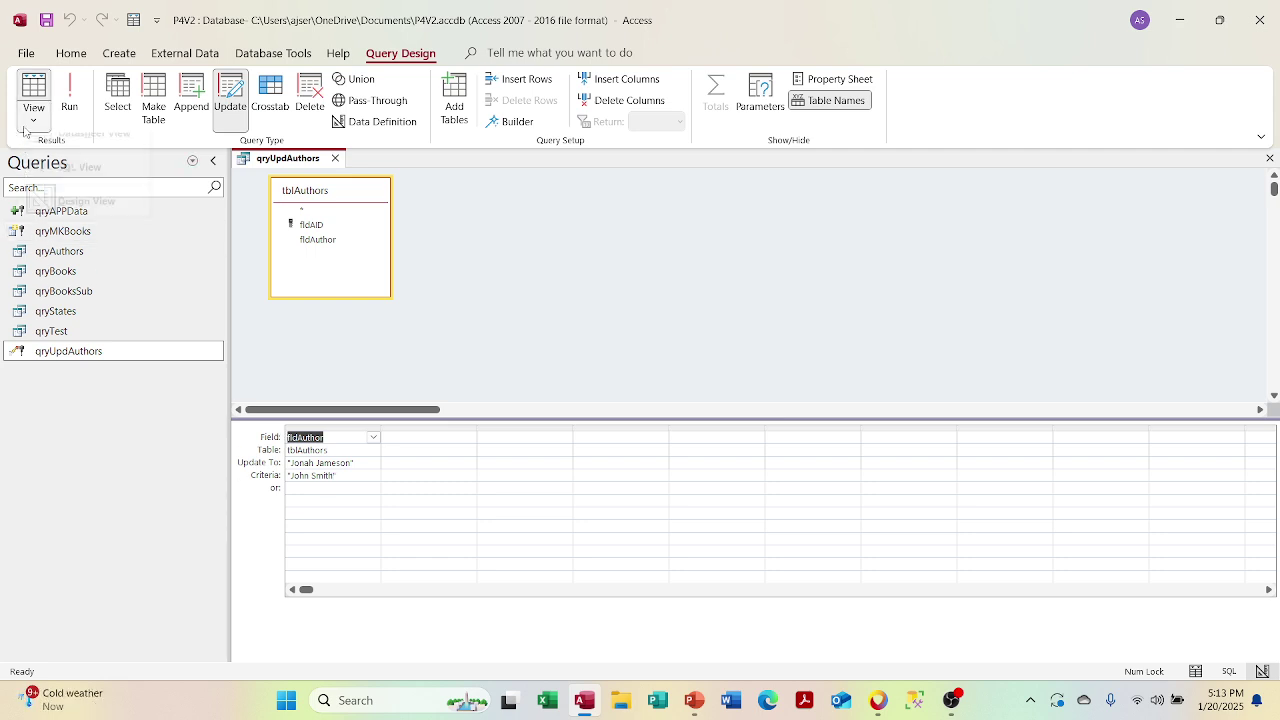
{"action": "left_click", "coordinate": [32, 156]}
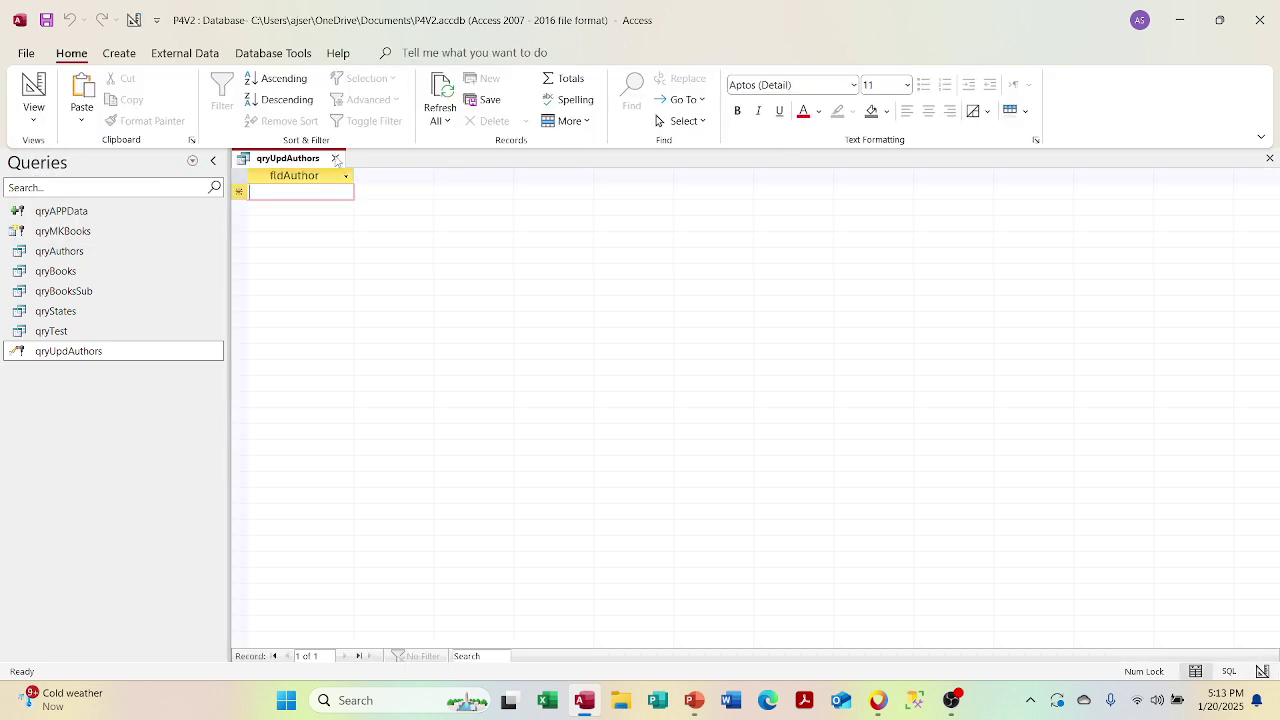
{"action": "left_click", "coordinate": [34, 112]}
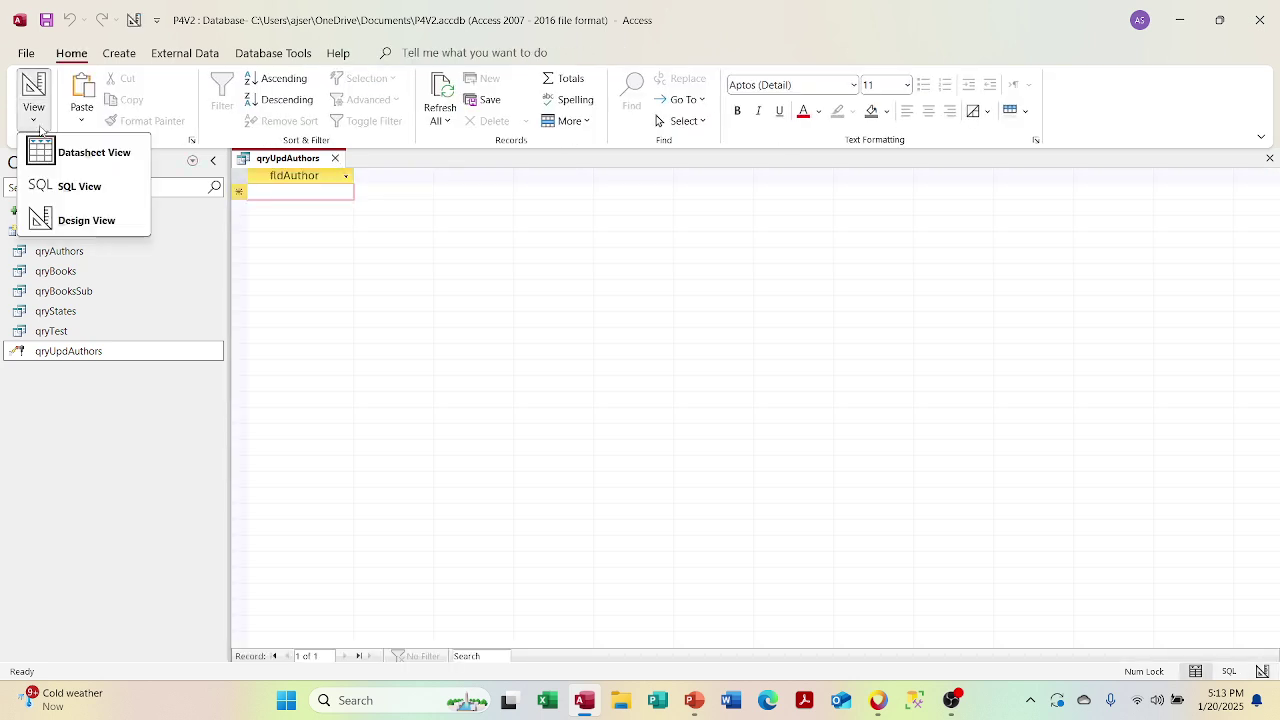
{"action": "left_click", "coordinate": [70, 218]}
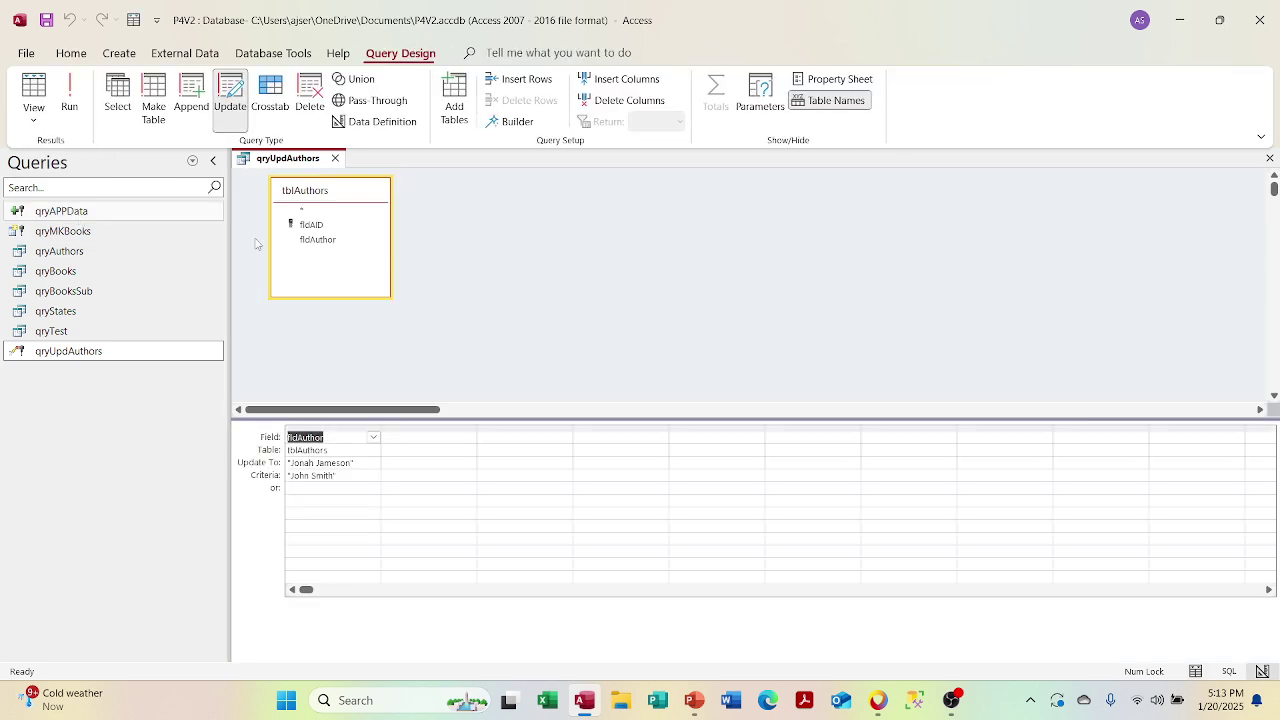
Step: Replace the fldAuthor criteria in qryUpdAuthors with a copy of its quoted Update To name
{"action": "left_click", "coordinate": [356, 463]}
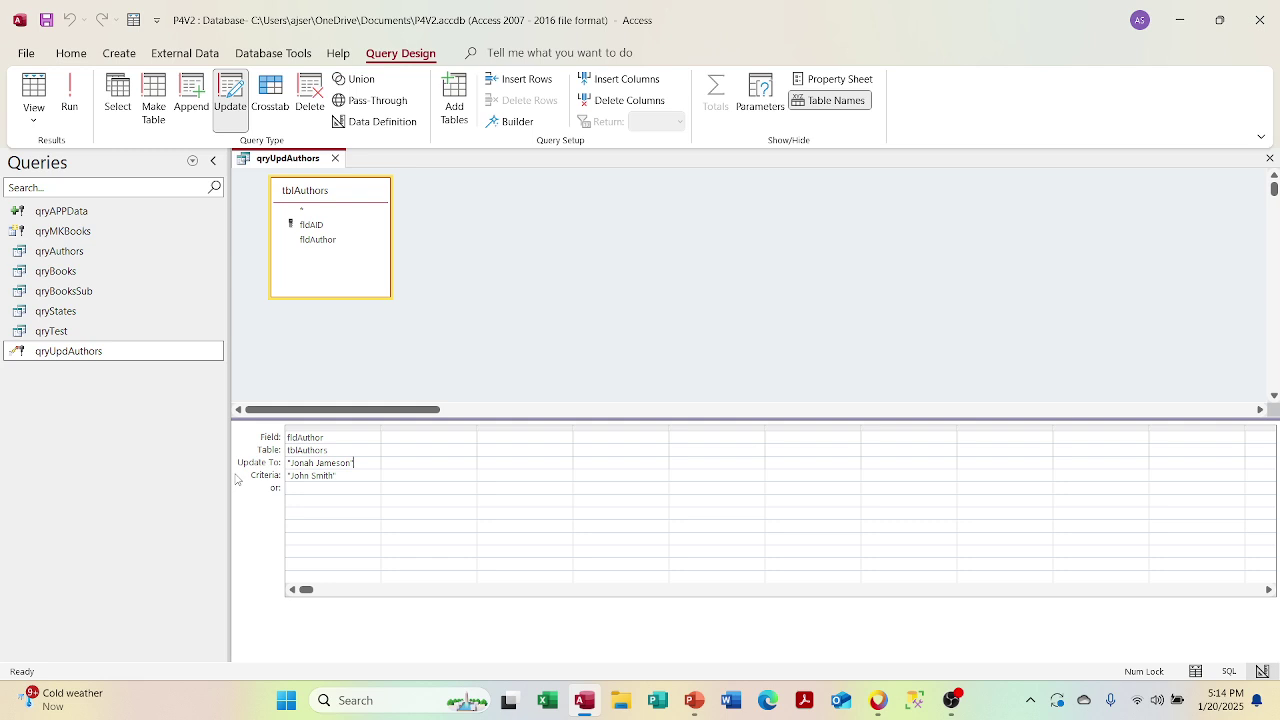
{"action": "scroll", "coordinate": [237, 480], "scroll_direction": "right", "scroll_amount": 10}
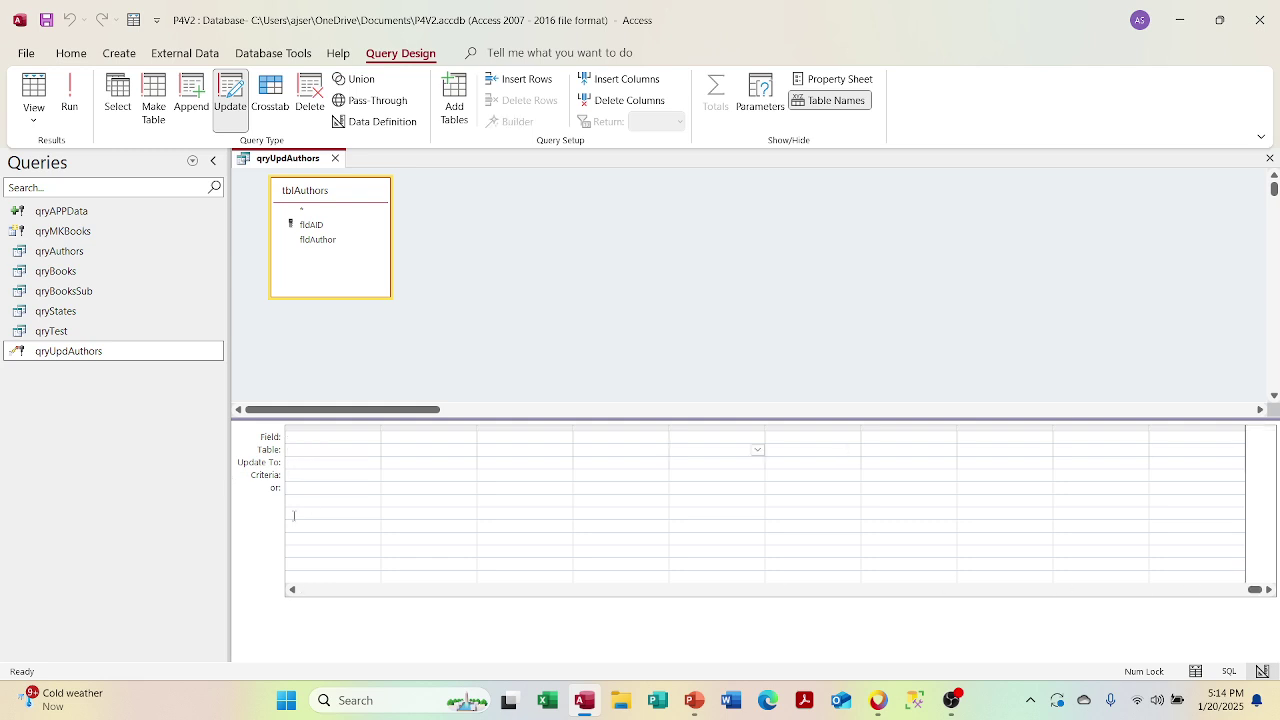
{"action": "left_click", "coordinate": [312, 589]}
{"action": "left_click", "coordinate": [312, 589]}
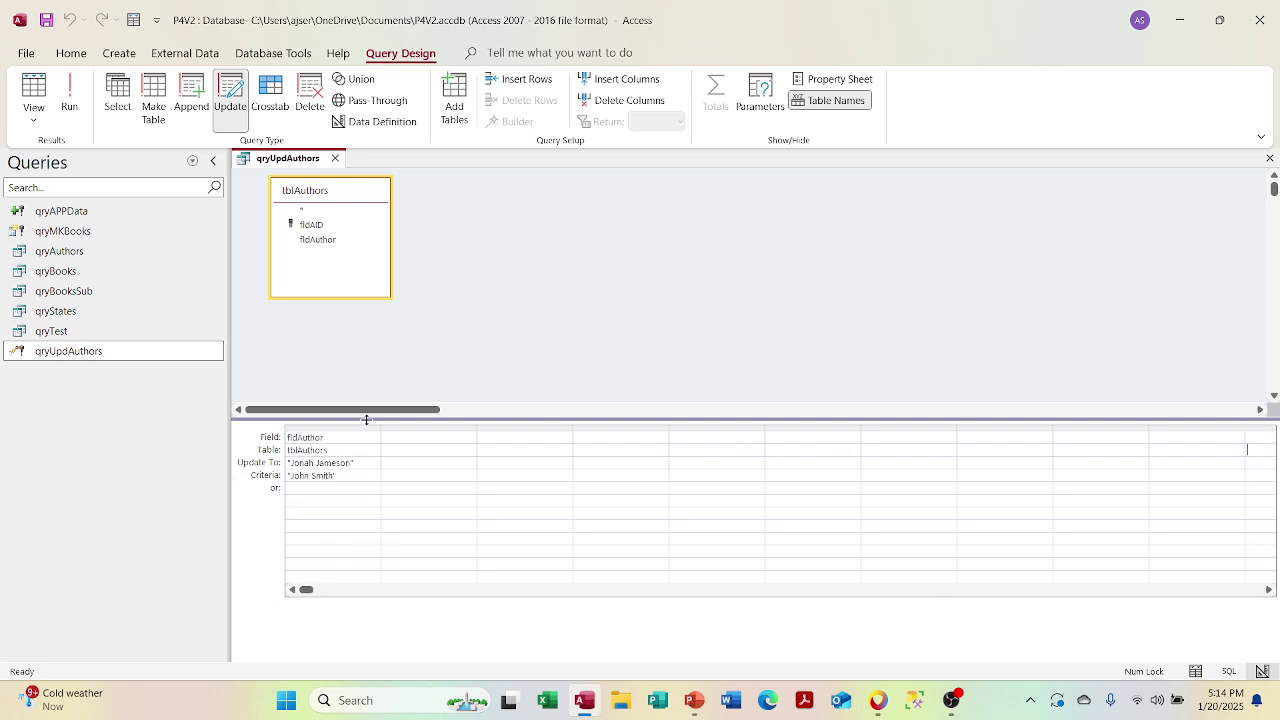
{"action": "left_click", "coordinate": [285, 463]}
{"action": "key", "text": "ctrl+c"}
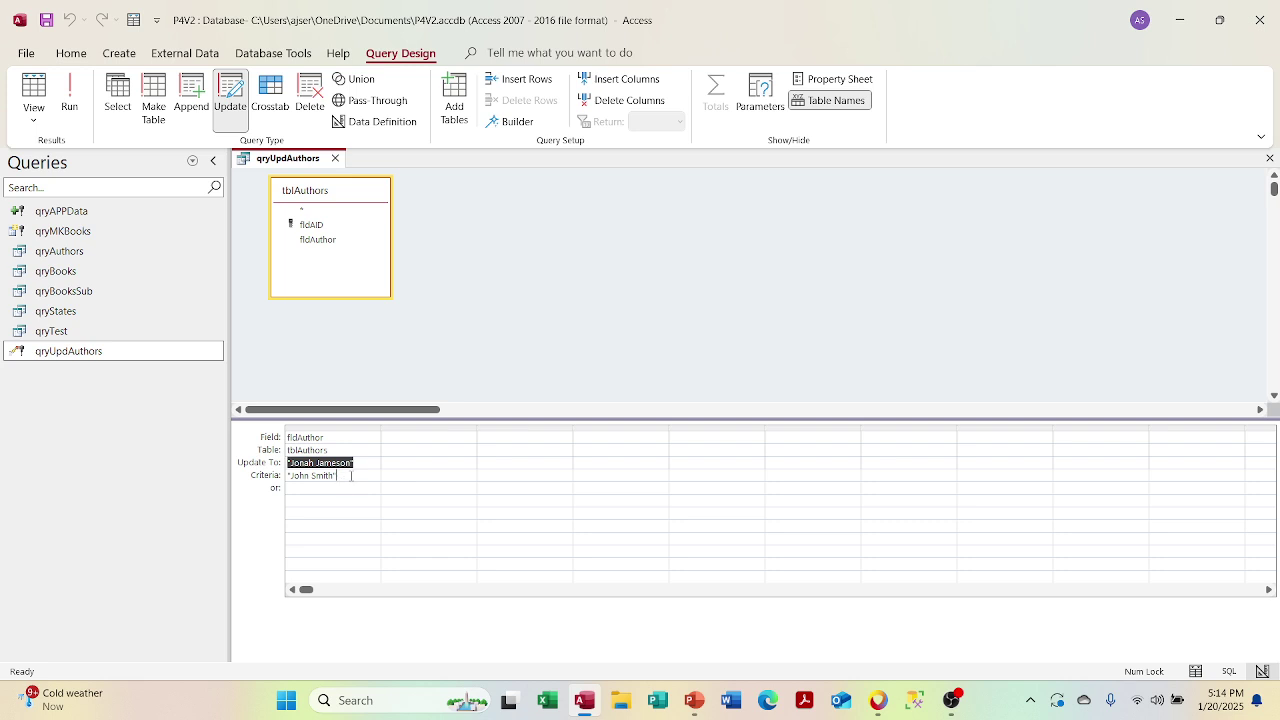
{"action": "left_click_drag", "start_coordinate": [337, 475], "coordinate": [248, 470]}
{"action": "key", "text": "ctrl+v"}
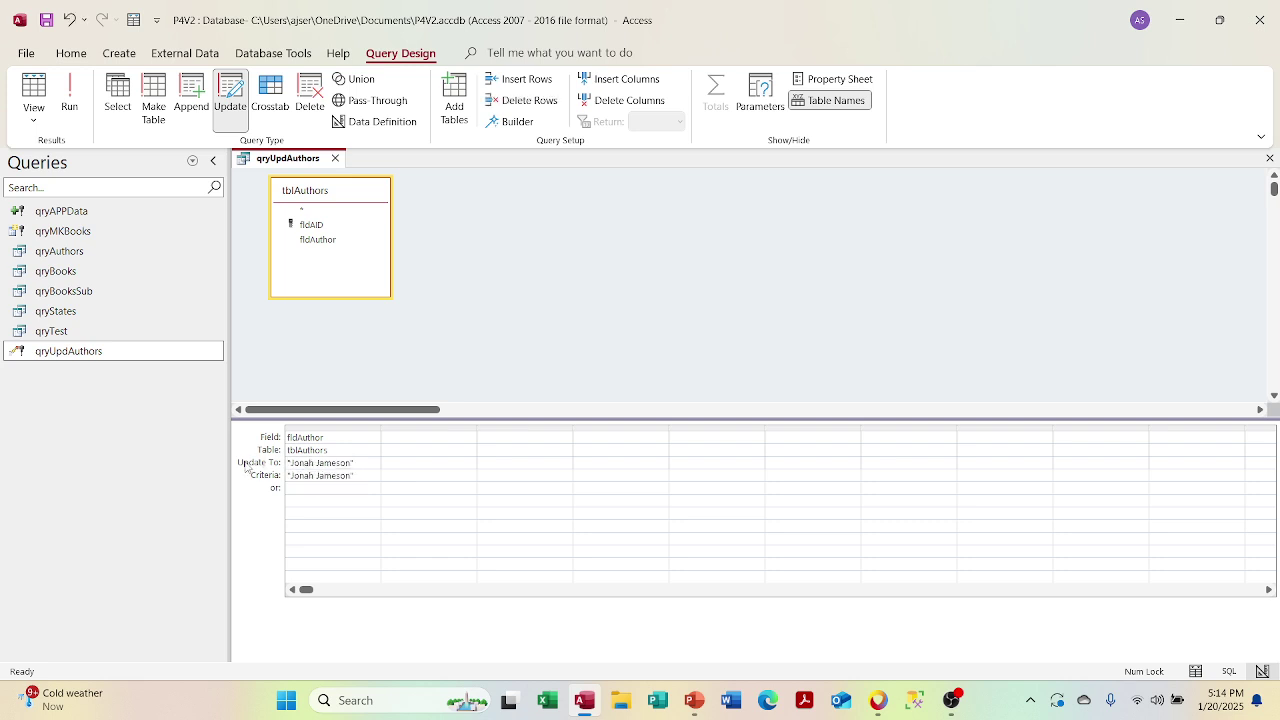
Step: Set the Update To value of fldAuthor to the author's original name to reverse the earlier update
{"action": "left_click", "coordinate": [360, 463]}
{"action": "key", "text": "BackSpace"}
{"action": "key", "text": "BackSpace"}
{"action": "key", "text": "BackSpace"}
{"action": "key", "text": "BackSpace"}
{"action": "key", "text": "BackSpace"}
{"action": "key", "text": "BackSpace"}
{"action": "key", "text": "BackSpace"}
{"action": "key", "text": "BackSpace"}
{"action": "key", "text": "BackSpace"}
{"action": "key", "text": "BackSpace"}
{"action": "key", "text": "BackSpace"}
{"action": "key", "text": "BackSpace"}
{"action": "type", "text": "hn Smith"}
{"action": "key", "text": "BackSpace"}
{"action": "key", "text": "BackSpace"}
{"action": "key", "text": "BackSpace"}
{"action": "key", "text": "BackSpace"}
{"action": "type", "text": "'ith"}
{"action": "key", "text": "BackSpace"}
{"action": "key", "text": "BackSpace"}
{"action": "key", "text": "BackSpace"}
{"action": "type", "text": "mith"}
Step: Preview the record matched by the reversed qryUpdAuthors in Datasheet View, and close the query with its design changes saved
{"action": "left_click", "coordinate": [34, 118]}
{"action": "left_click", "coordinate": [62, 158]}
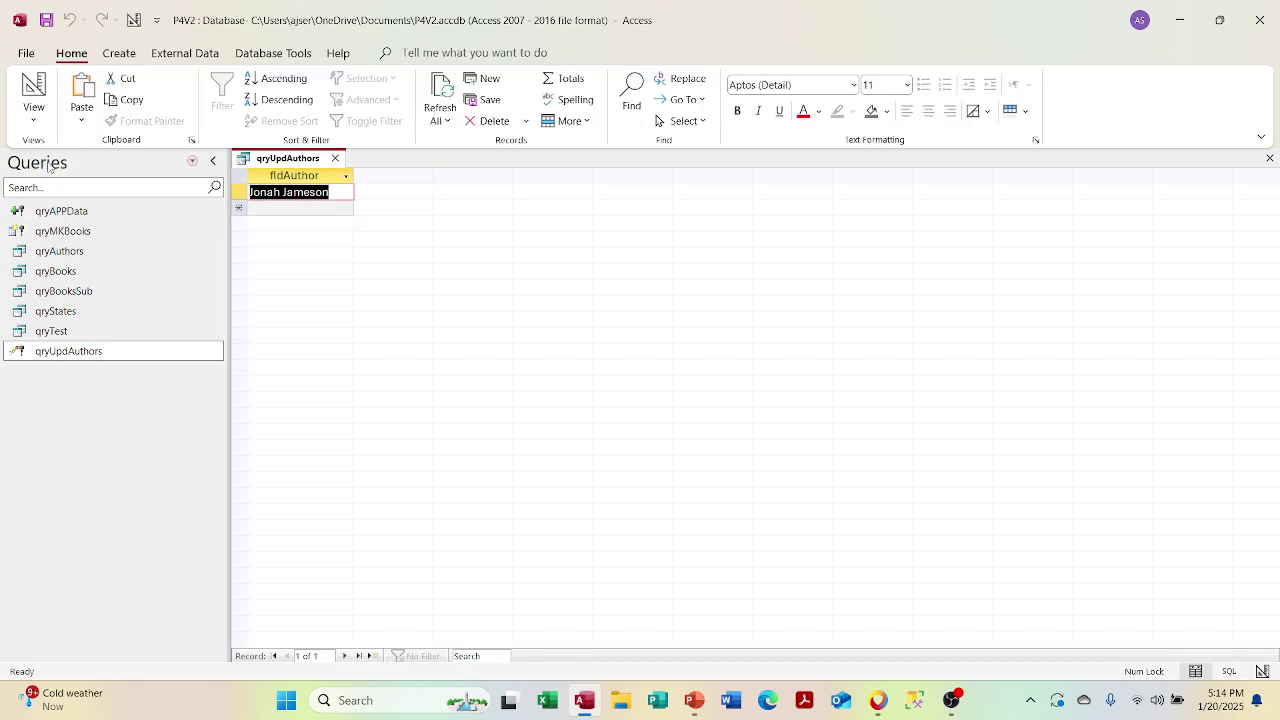
{"action": "left_click", "coordinate": [338, 161]}
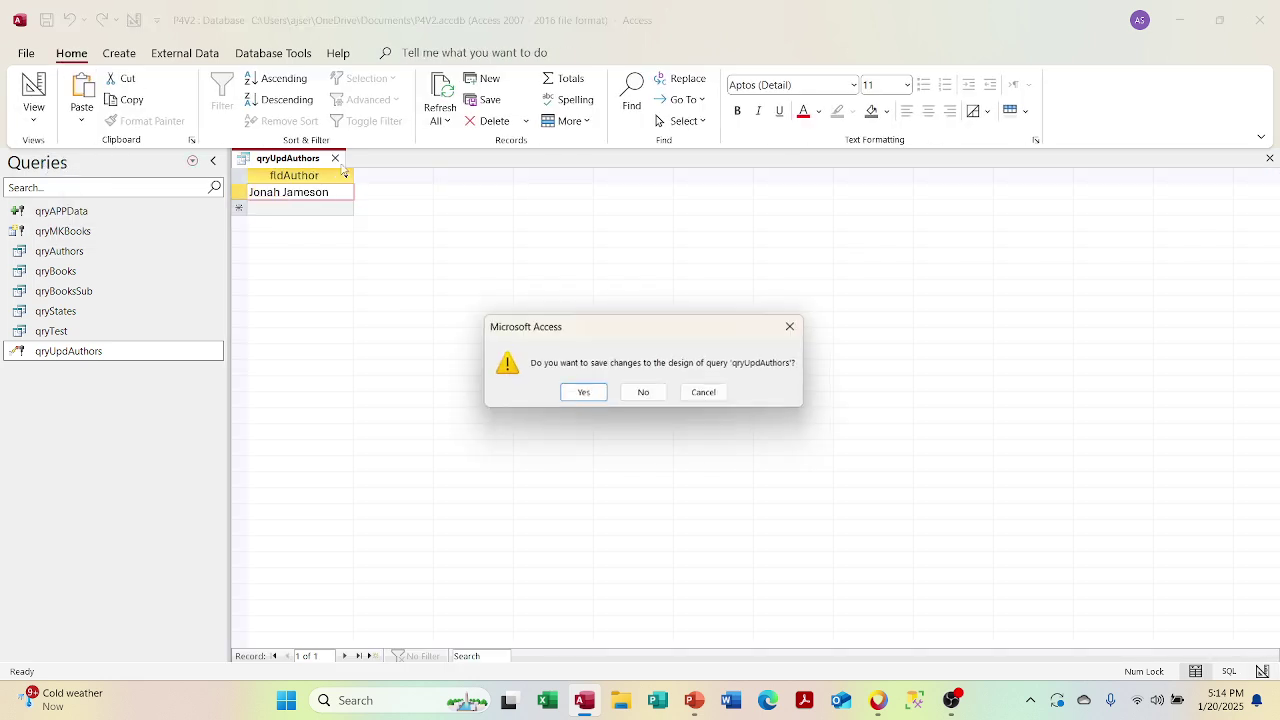
{"action": "left_click", "coordinate": [585, 394]}
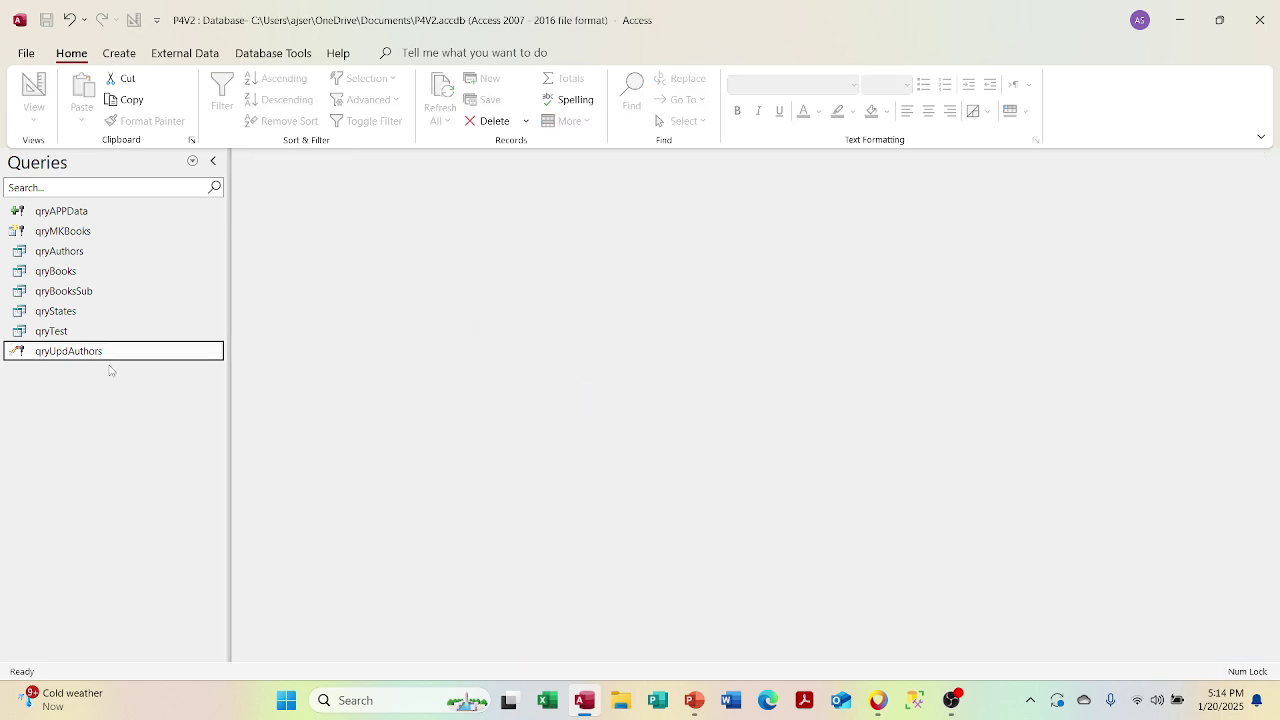
Step: Run the reversed qryUpdAuthors query and accept the update to restore the original author name in tblAuthors
{"action": "double_click", "coordinate": [106, 356]}
{"action": "left_click", "coordinate": [568, 408]}
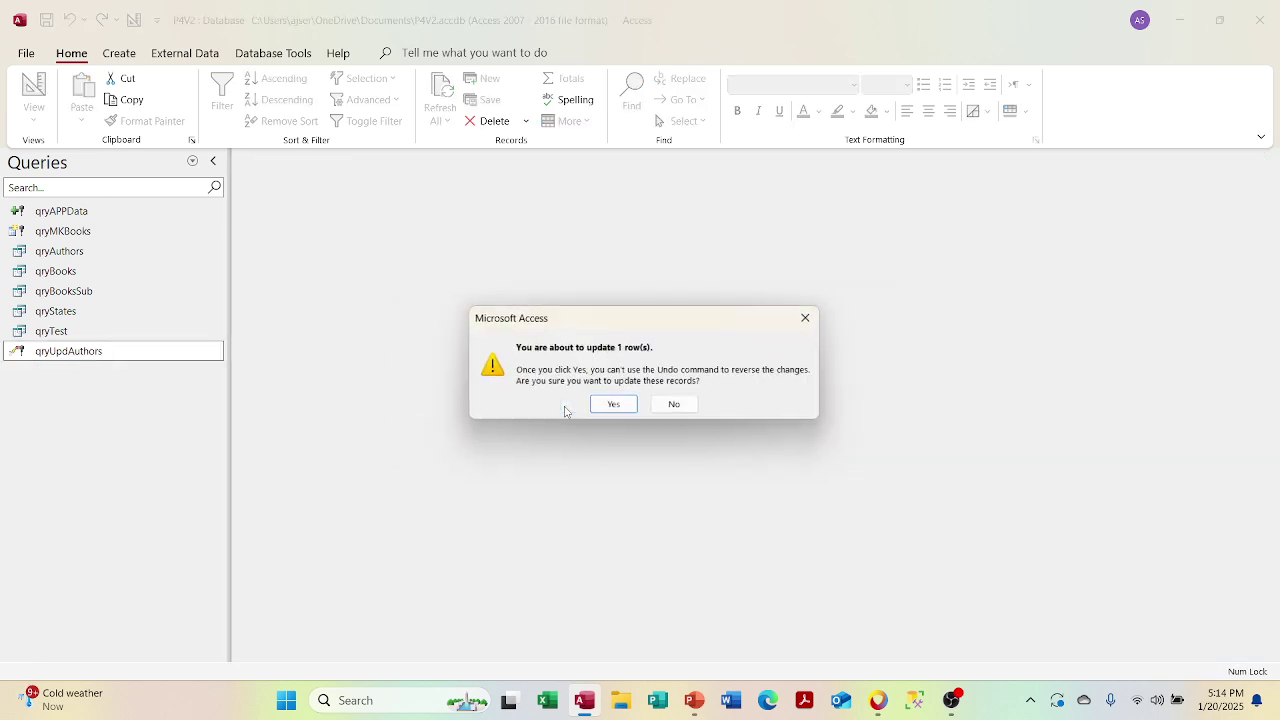
{"action": "left_click", "coordinate": [614, 405]}
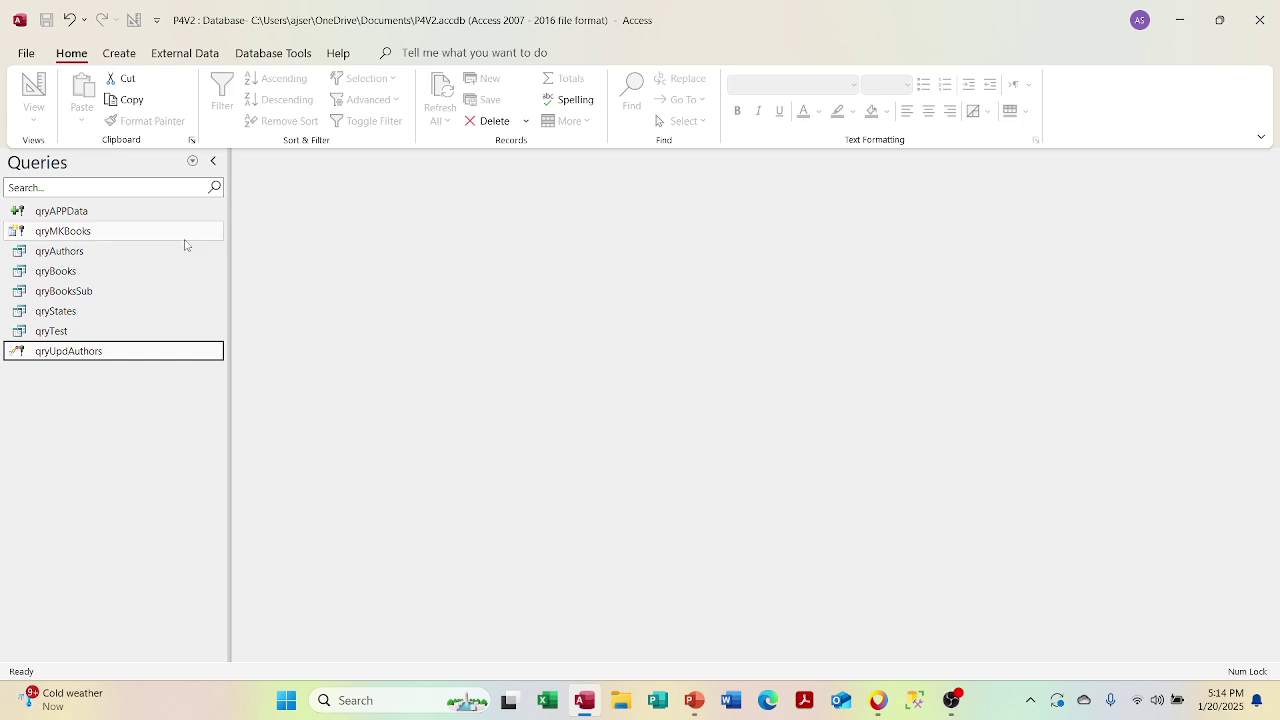
Step: Open the tblAuthors table to check the restored author name, and close it
{"action": "left_click", "coordinate": [193, 161]}
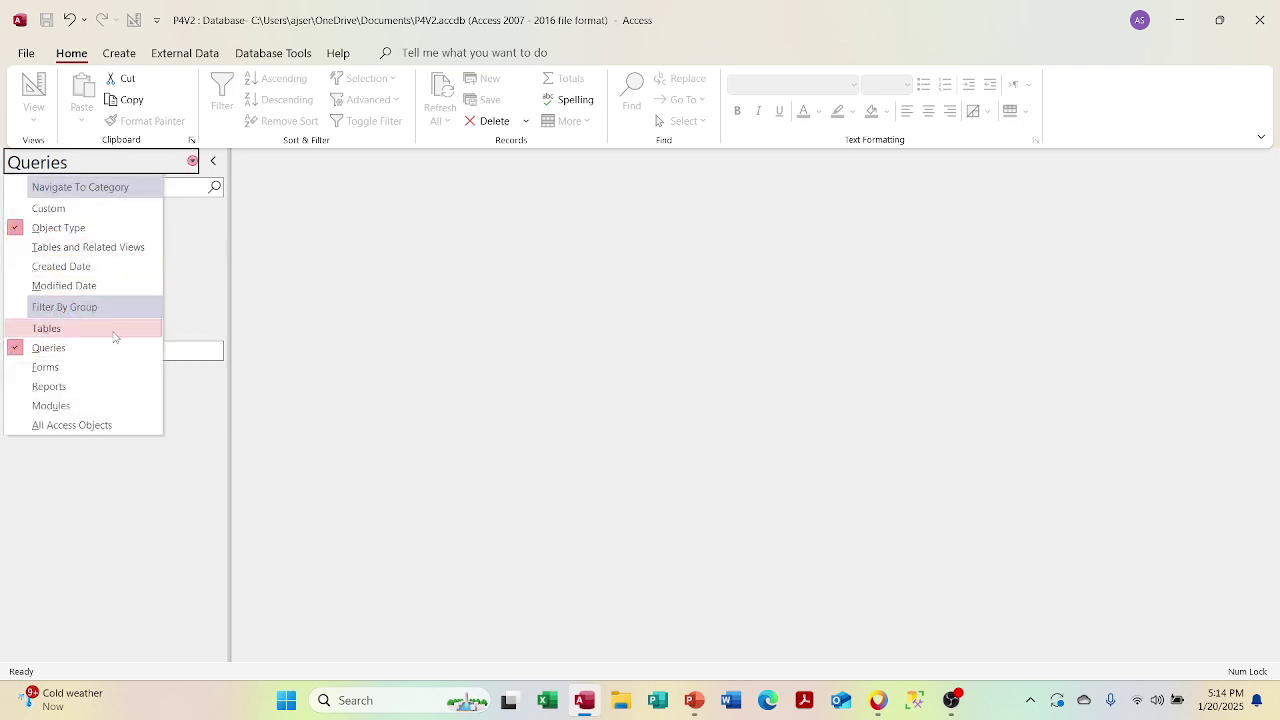
{"action": "left_click", "coordinate": [114, 330]}
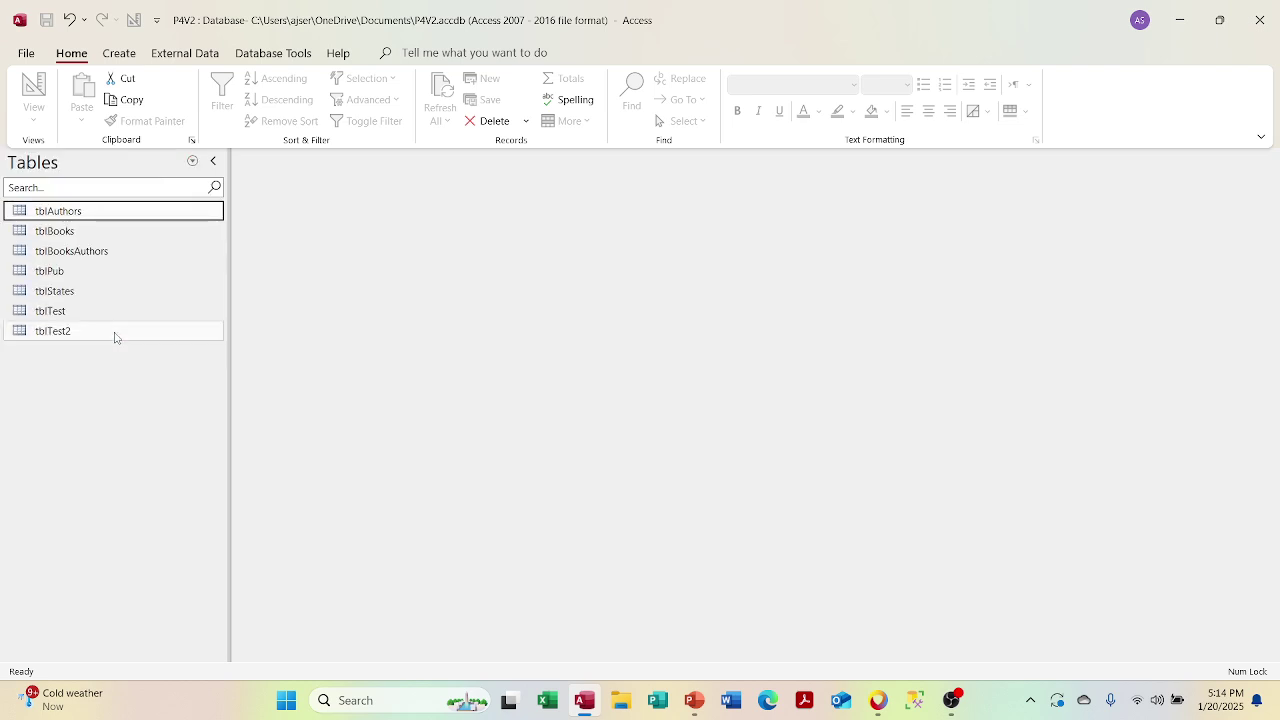
{"action": "double_click", "coordinate": [162, 215]}
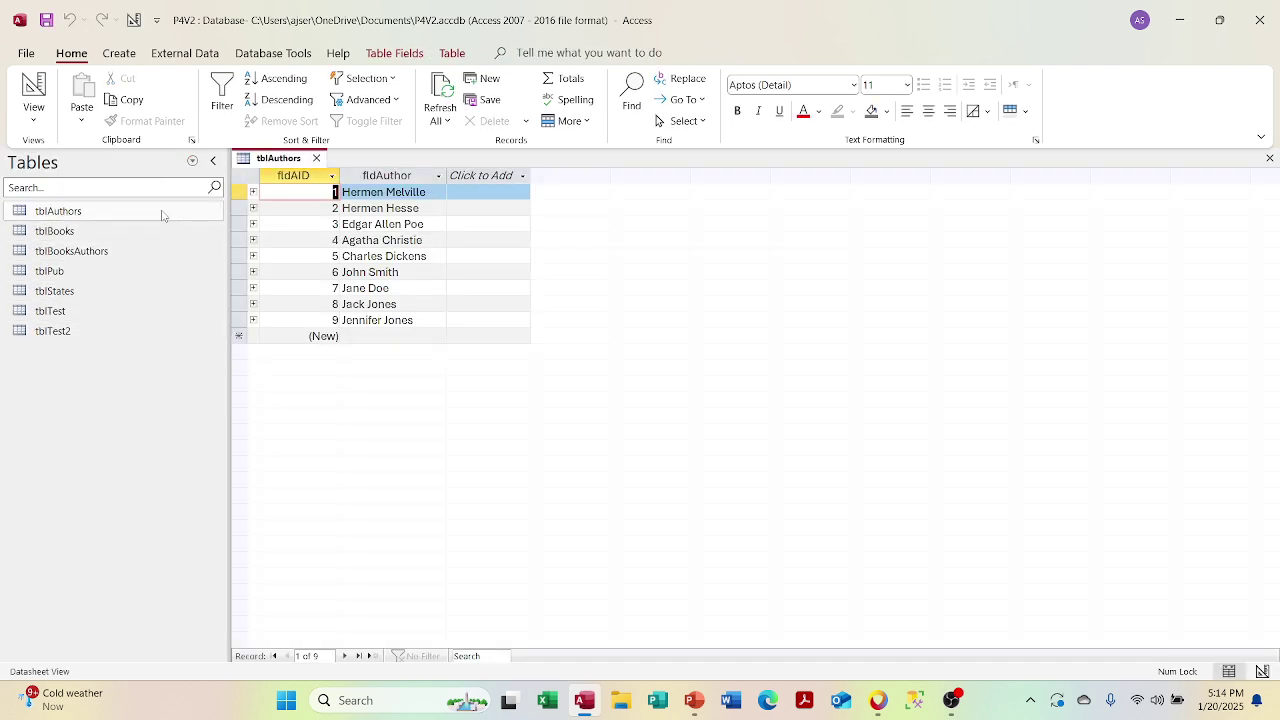
{"action": "left_click", "coordinate": [317, 159]}
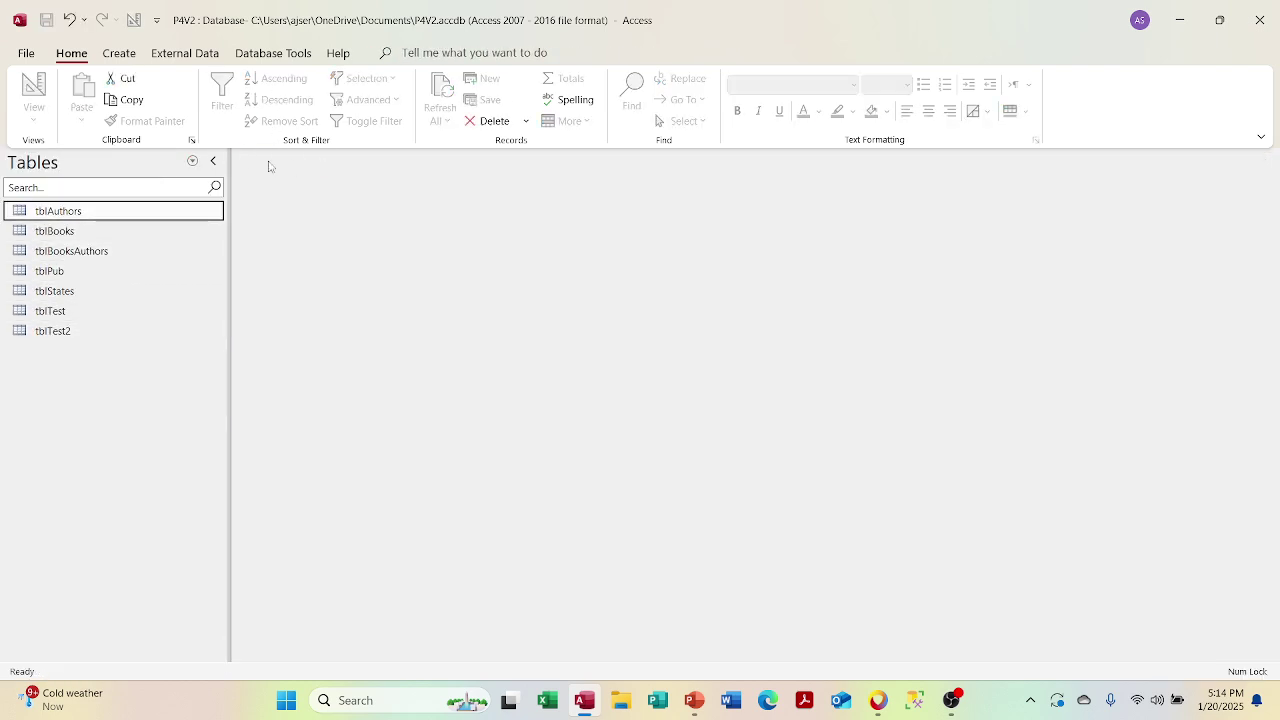
Step: Open qryUpdAuthors in Design View, check in Datasheet View whether it still matches any author, and close it
{"action": "left_click", "coordinate": [193, 163]}
{"action": "left_click", "coordinate": [141, 356]}
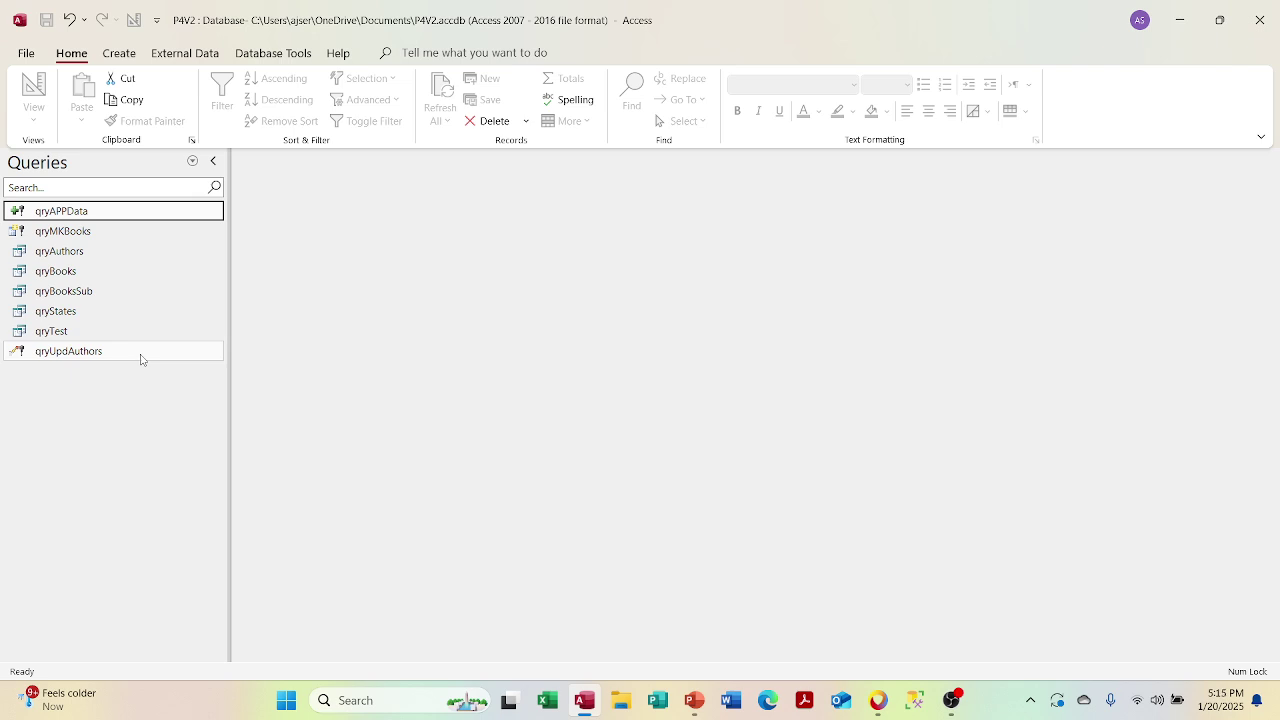
{"action": "right_click", "coordinate": [115, 354]}
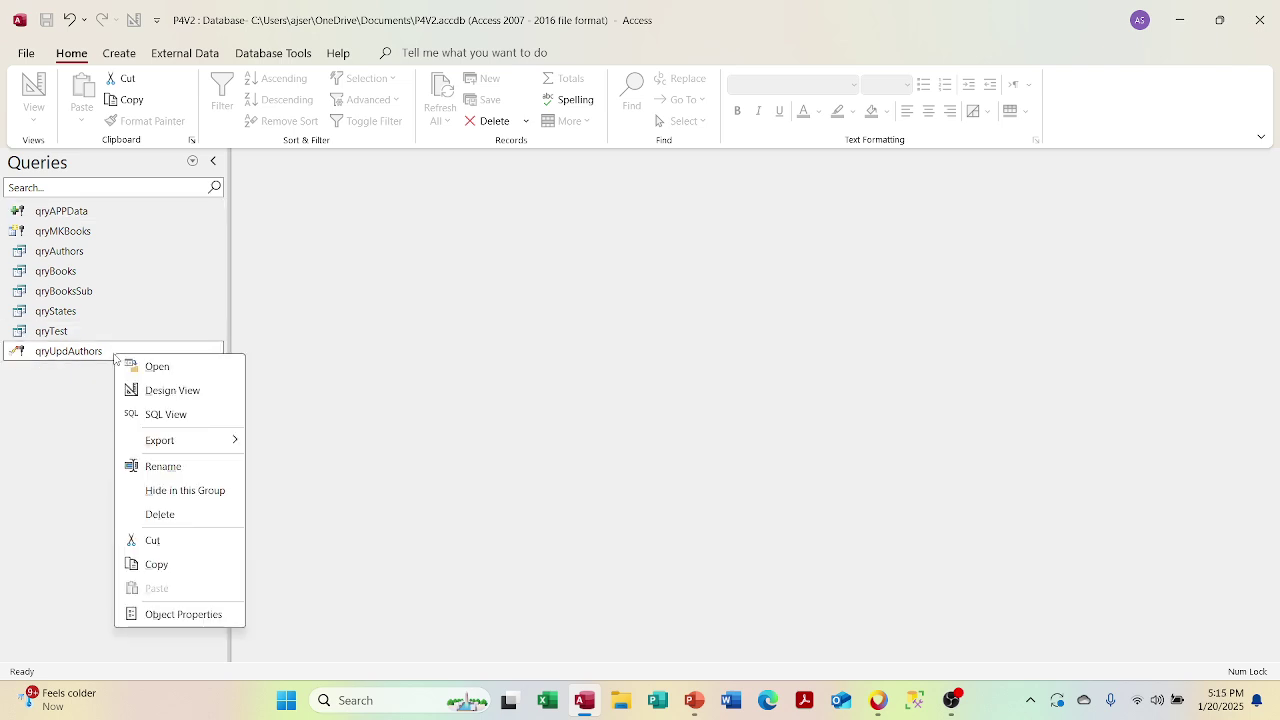
{"action": "left_click", "coordinate": [130, 390]}
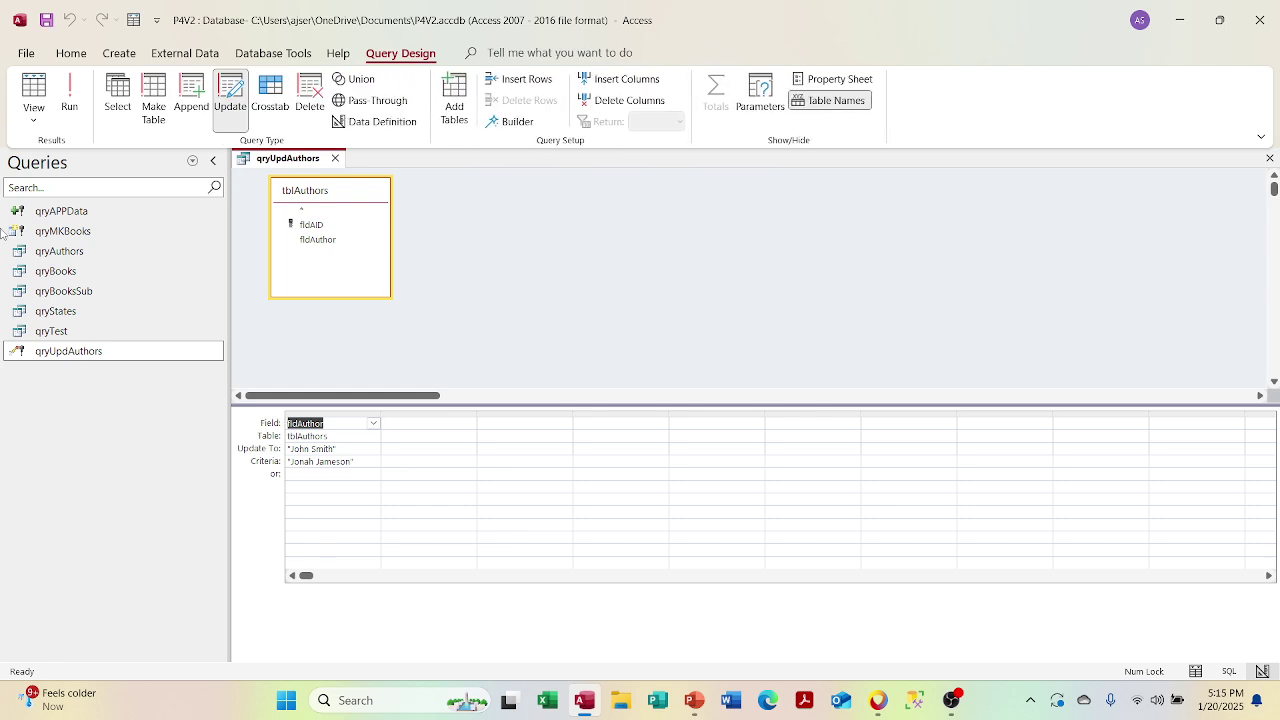
{"action": "left_click", "coordinate": [40, 130]}
{"action": "left_click", "coordinate": [51, 150]}
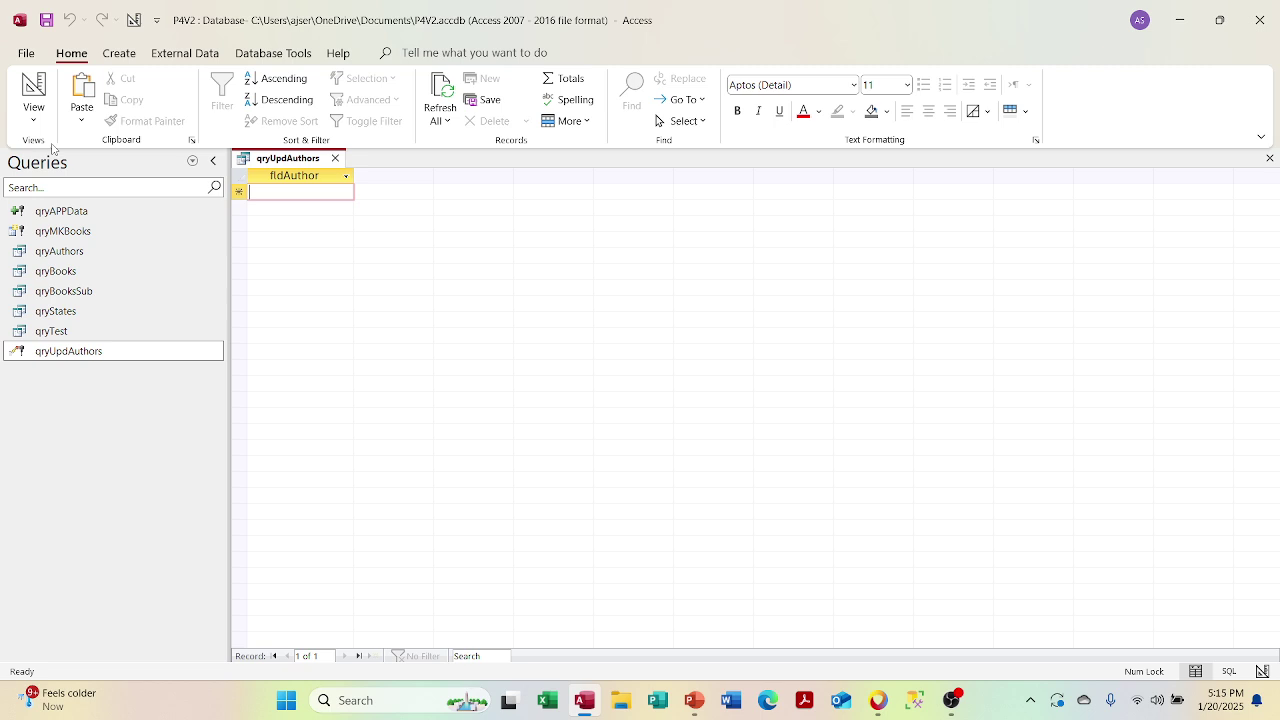
{"action": "left_click", "coordinate": [335, 158]}
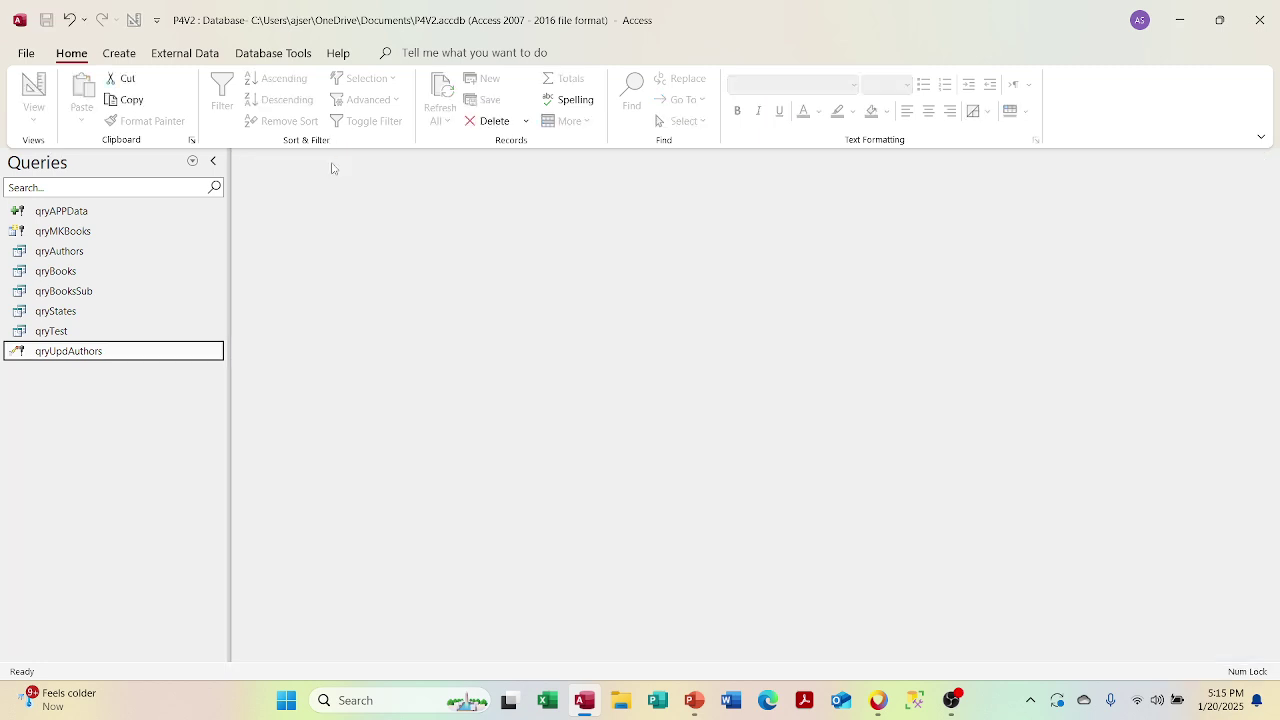
Step: Open the qryAPPData append query in Design View, preview its rows in Datasheet View, and close it
{"action": "right_click", "coordinate": [110, 211]}
{"action": "left_click", "coordinate": [152, 244]}
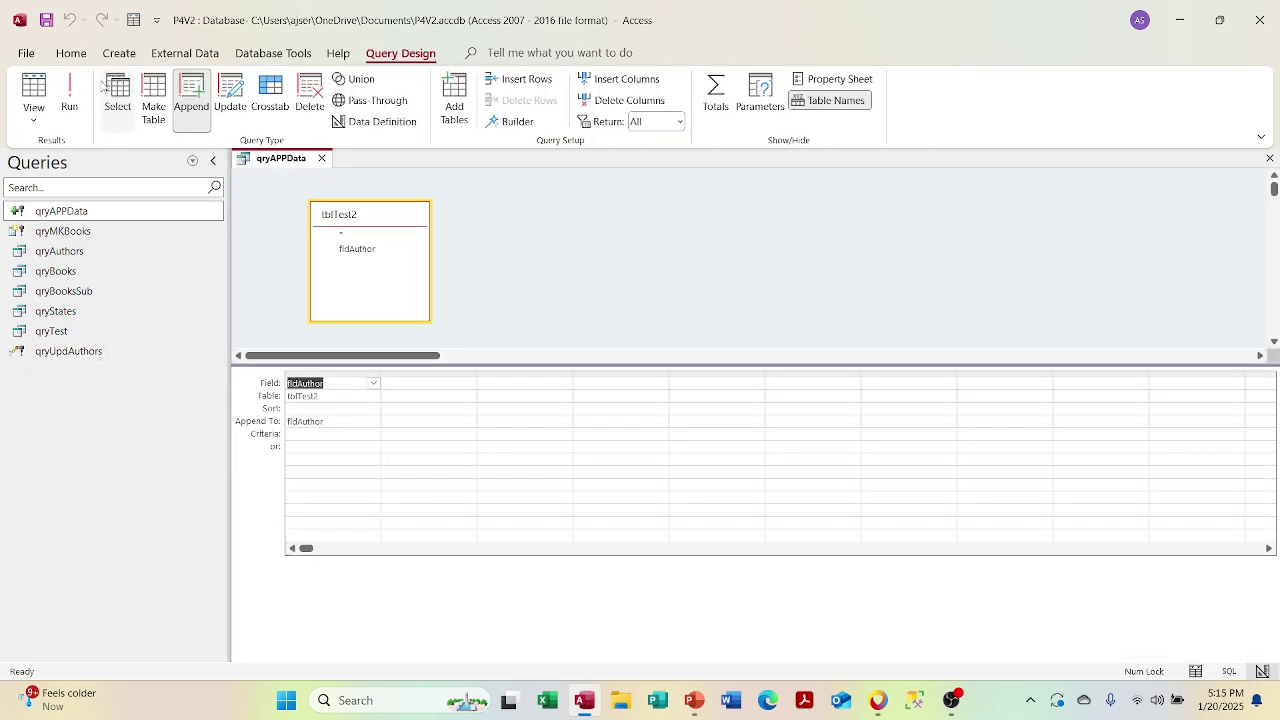
{"action": "left_click", "coordinate": [34, 118]}
{"action": "left_click", "coordinate": [90, 153]}
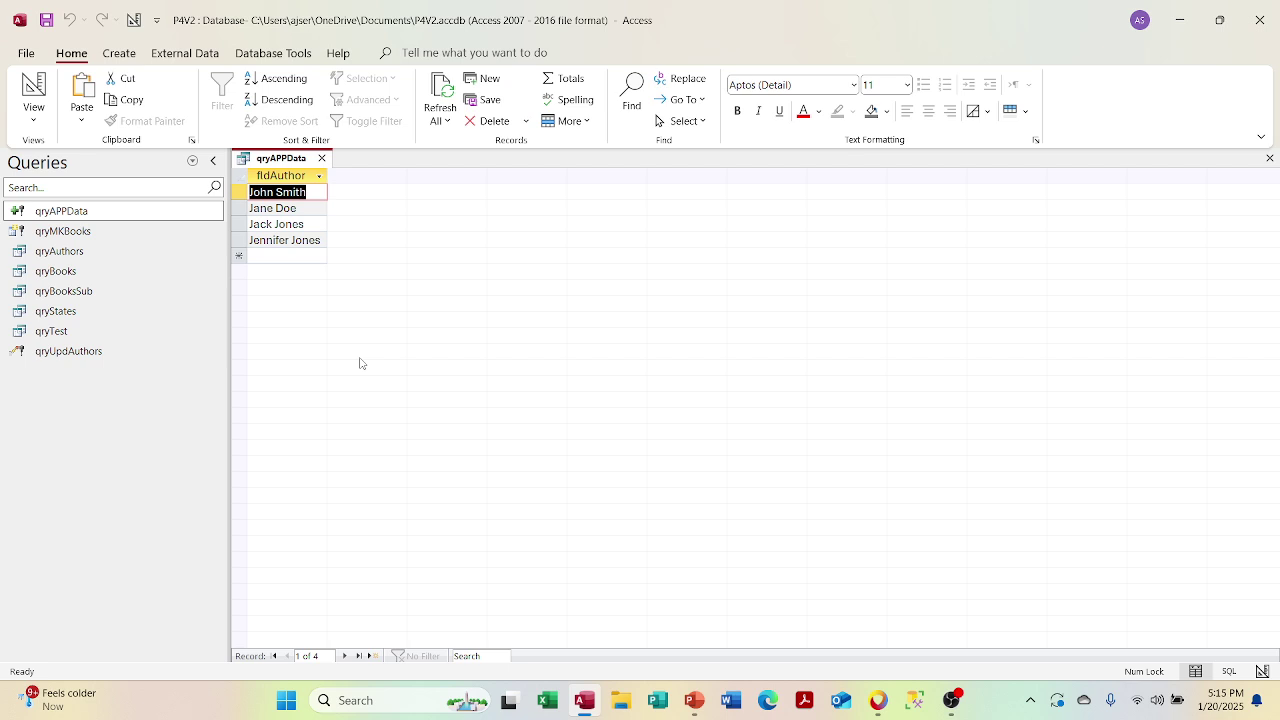
{"action": "left_click", "coordinate": [321, 158]}
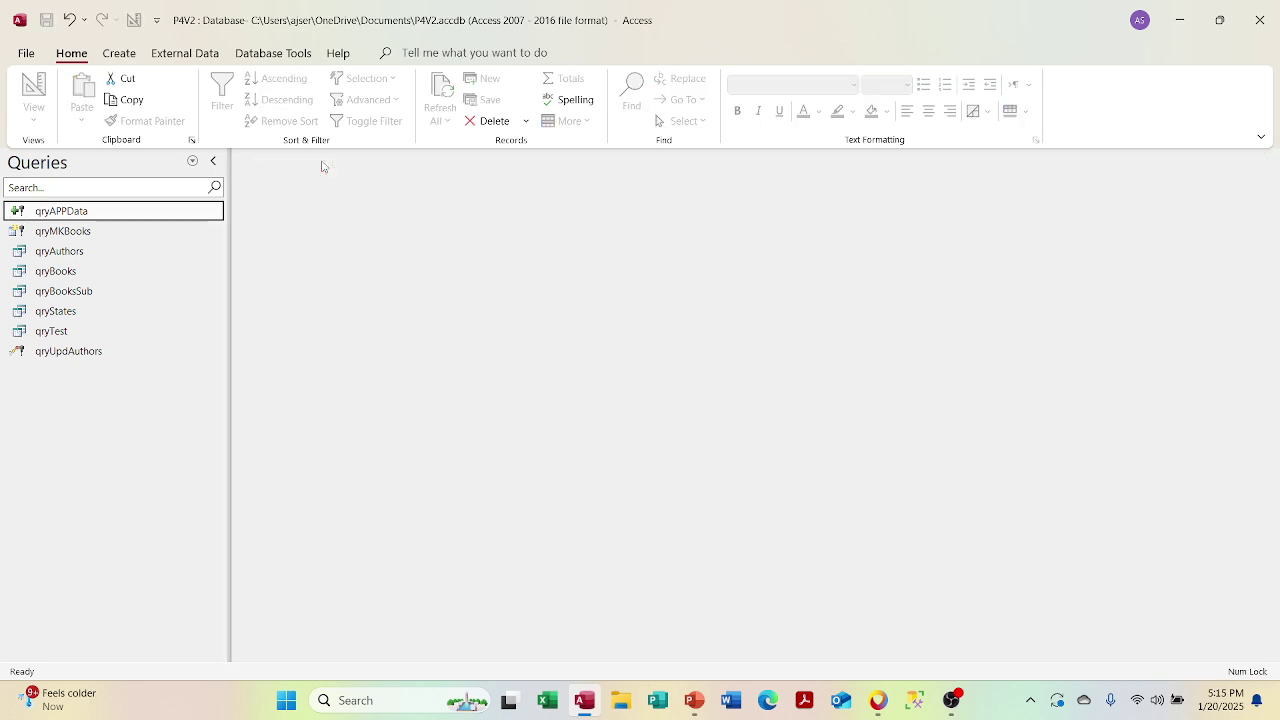
Step: Run the qryAPPData append query and accept adding its rows to tblAuthors
{"action": "double_click", "coordinate": [140, 214]}
{"action": "left_click", "coordinate": [584, 405]}
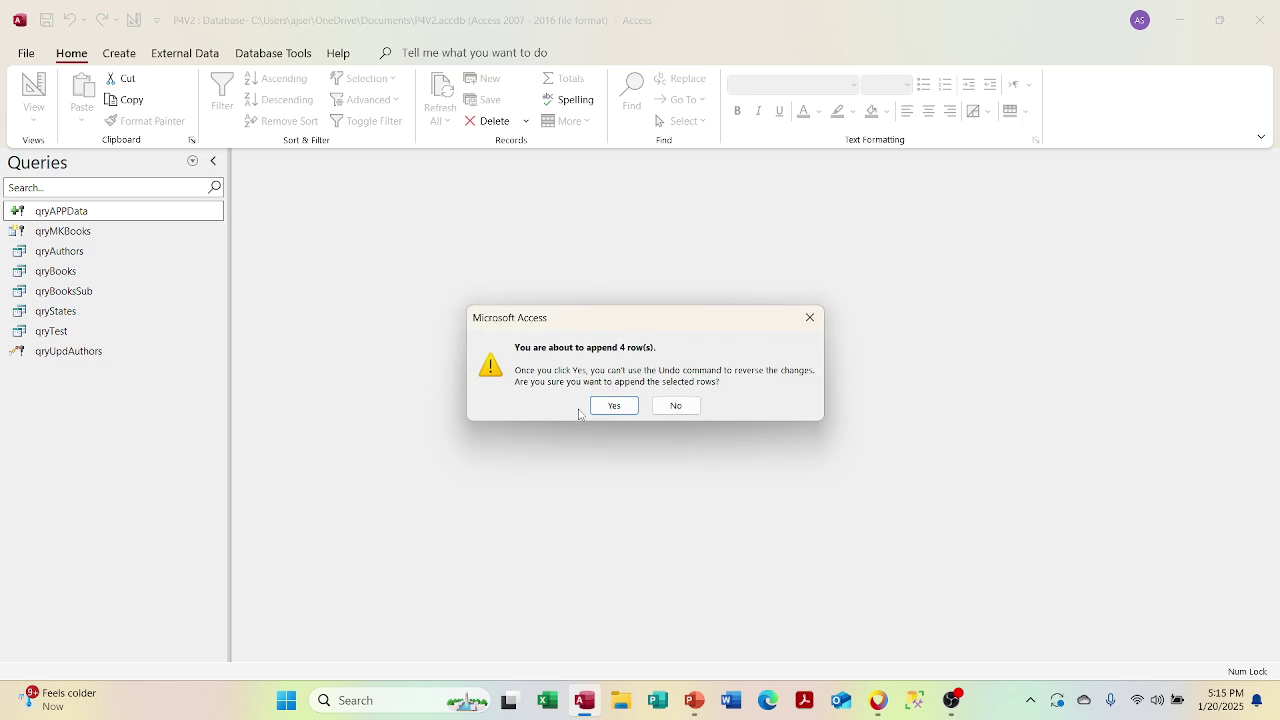
{"action": "left_click", "coordinate": [608, 406]}
Step: Open the tblAuthors table to check the newly appended author records
{"action": "left_click", "coordinate": [192, 161]}
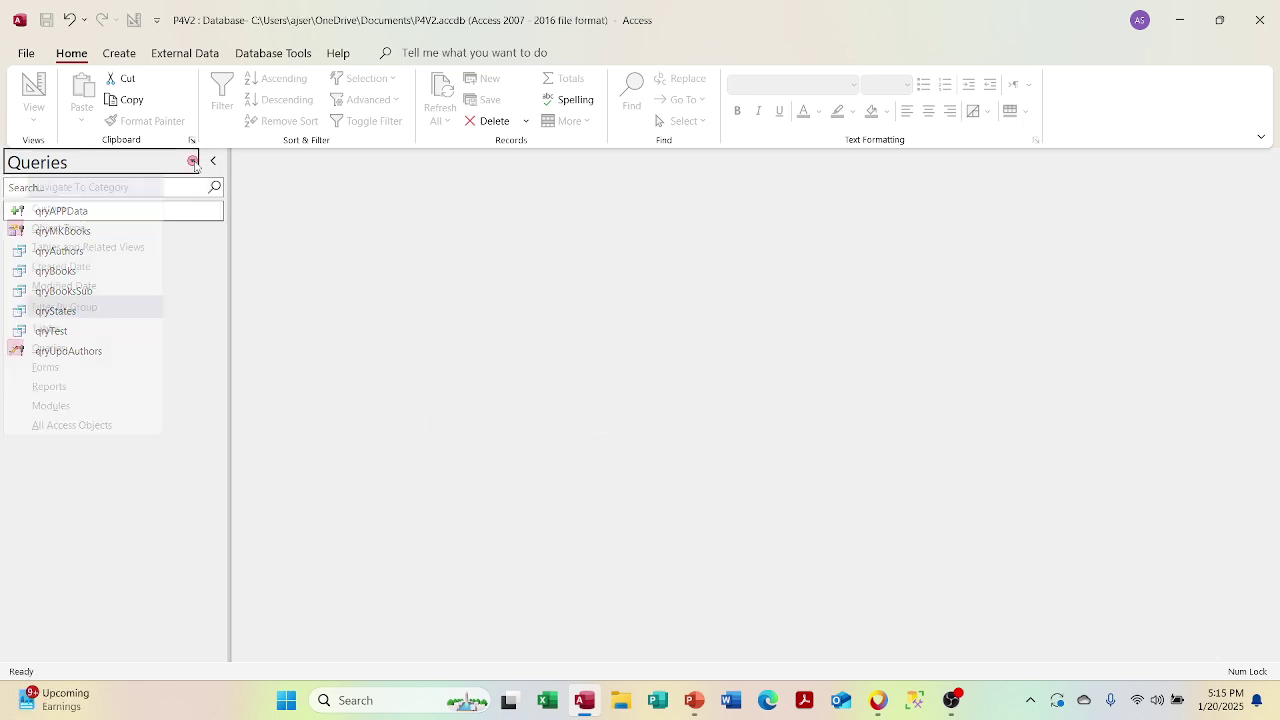
{"action": "left_click", "coordinate": [120, 328]}
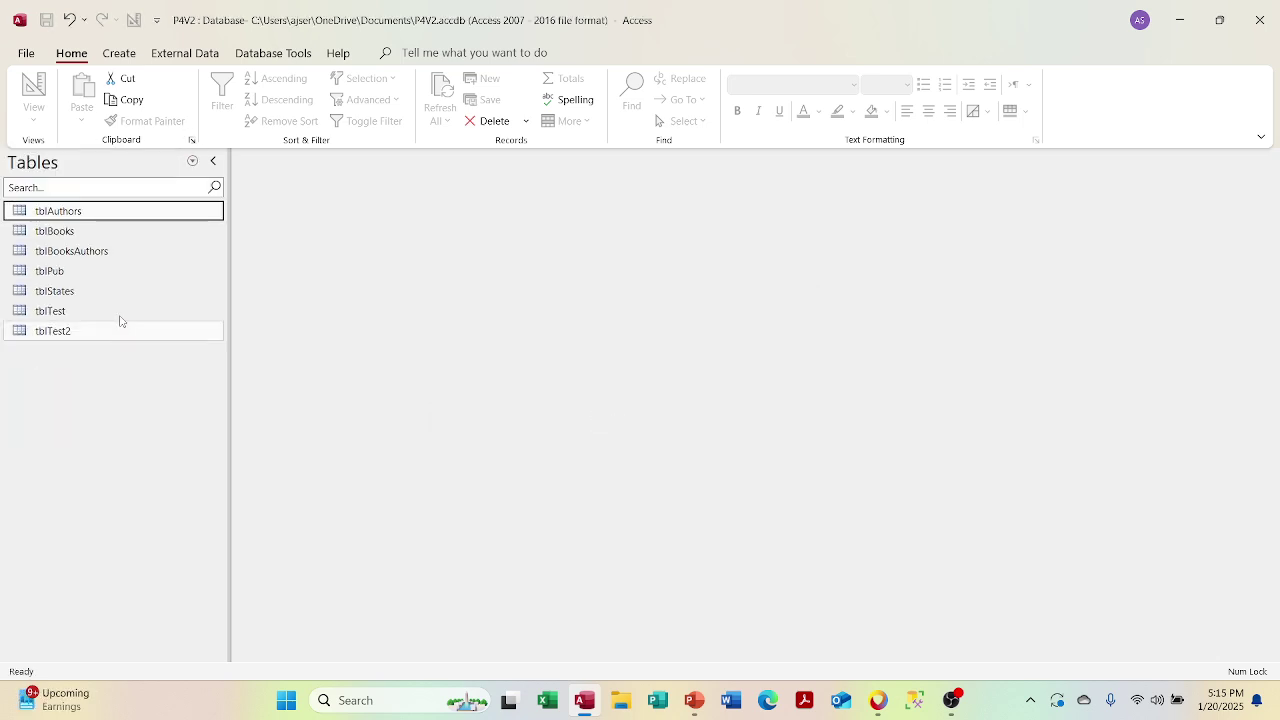
{"action": "double_click", "coordinate": [100, 213]}
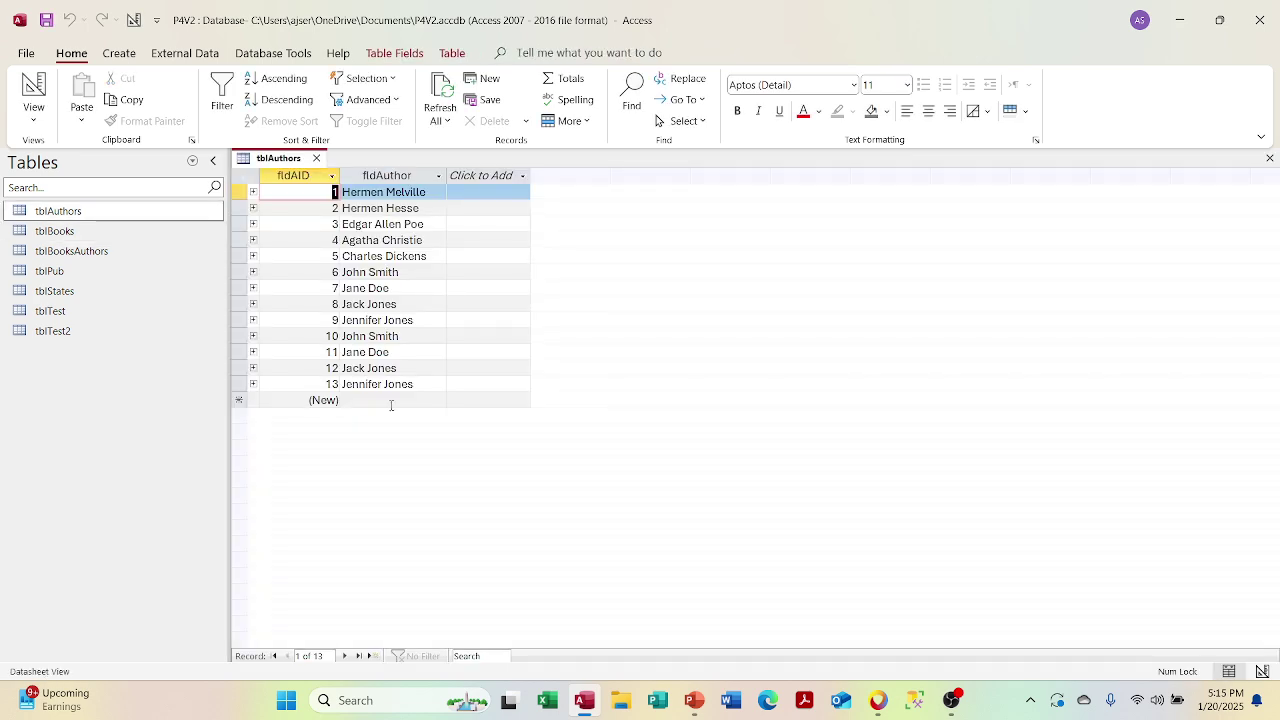
Step: Delete the duplicate author records with fldAID 10 to 13 from tblAuthors, and close the table
{"action": "left_click", "coordinate": [241, 336]}
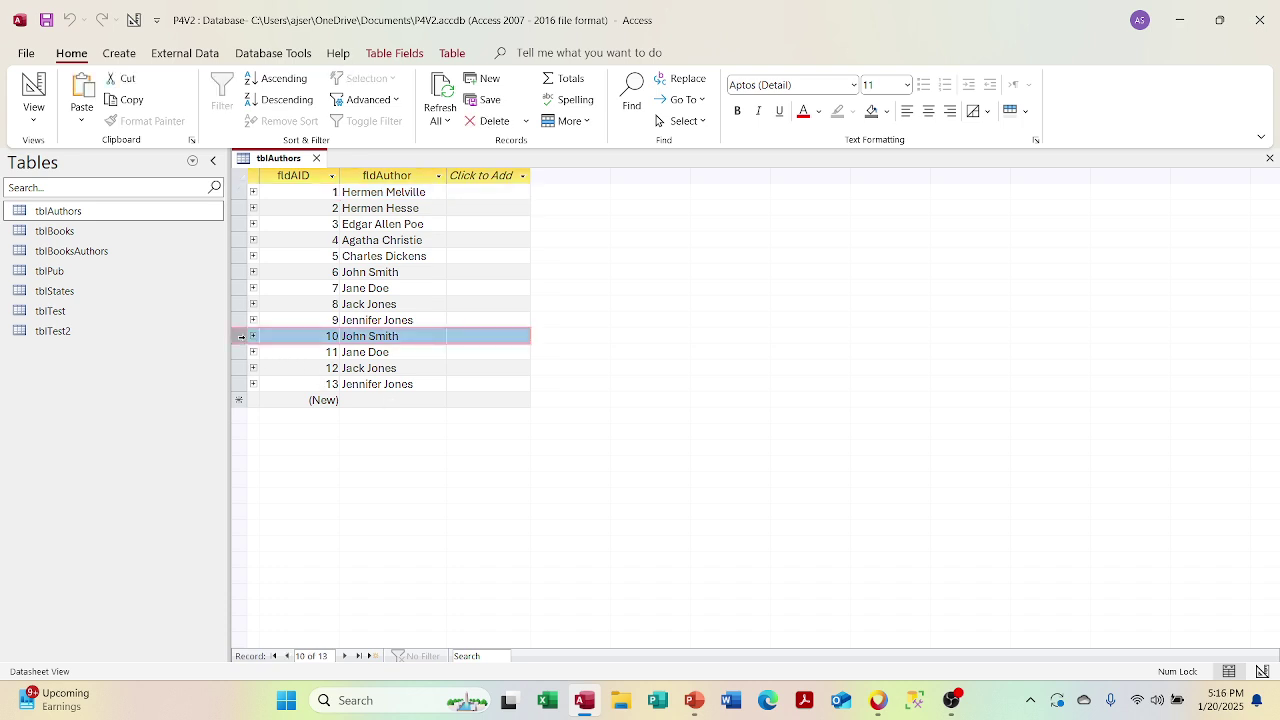
{"action": "key", "text": "shift+Down"}
{"action": "key", "text": "shift+Down"}
{"action": "key", "text": "shift+Down"}
{"action": "key", "text": "Delete"}
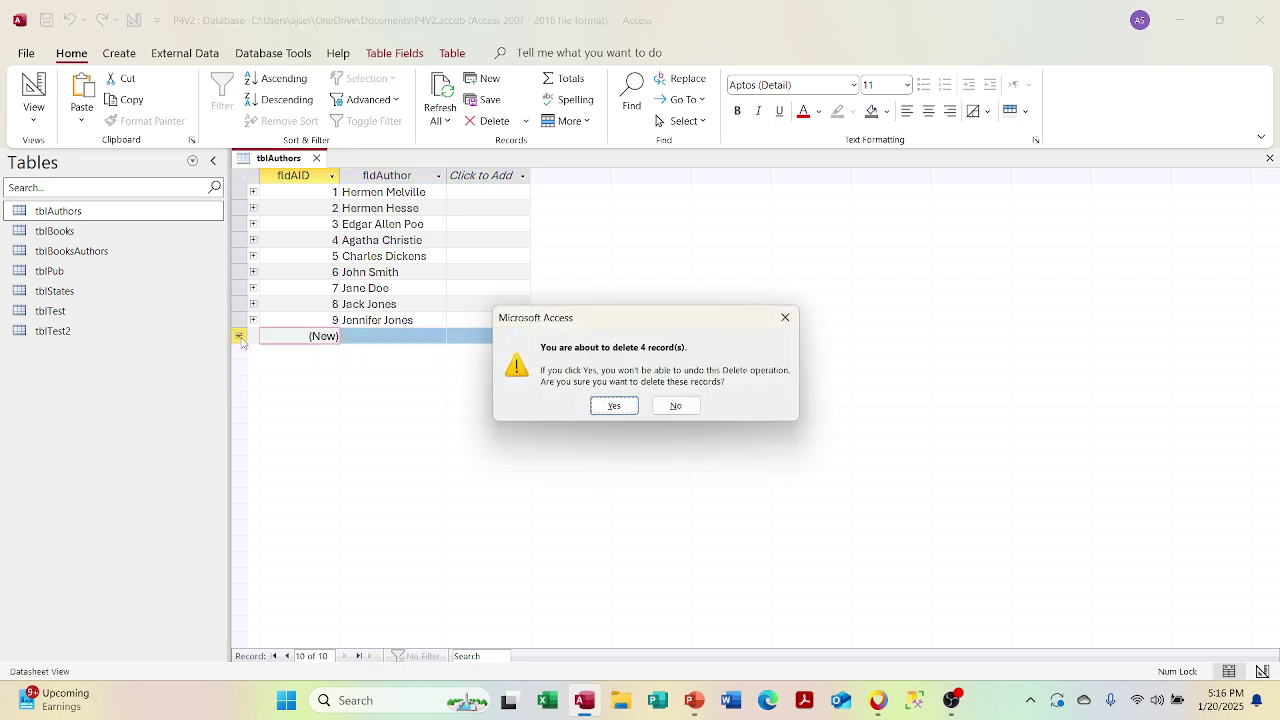
{"action": "key", "text": "Return"}
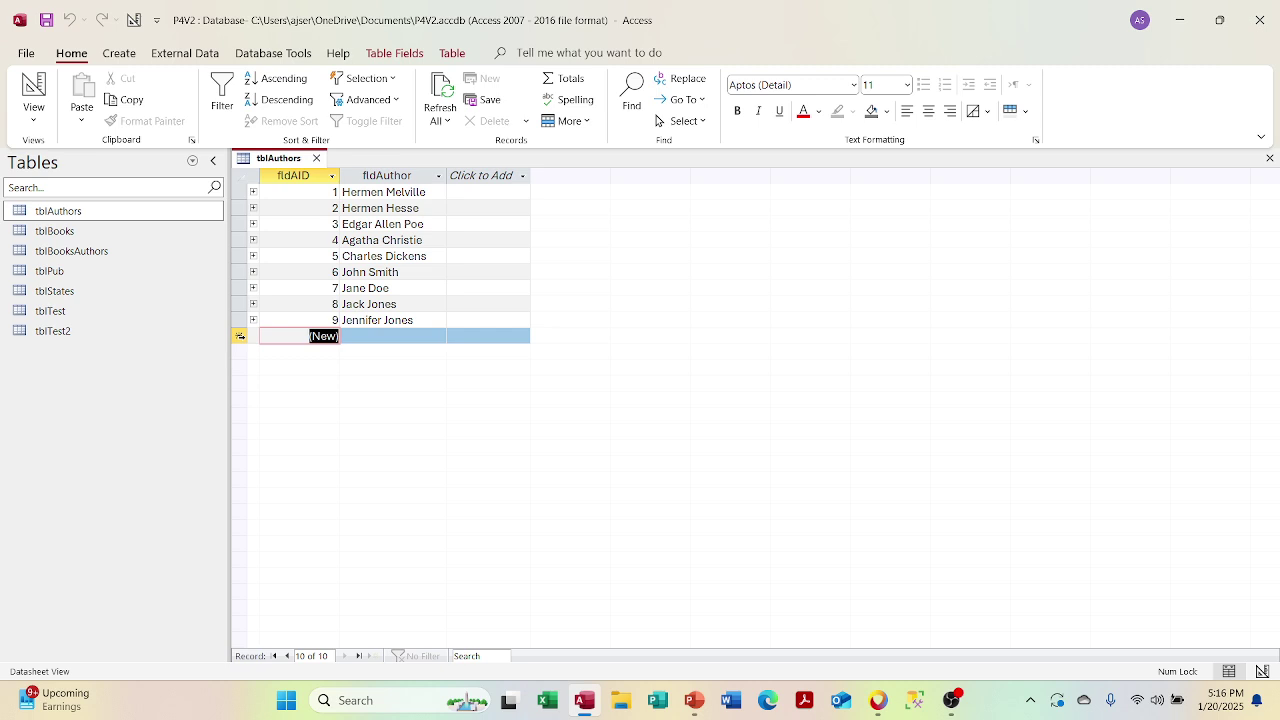
{"action": "left_click", "coordinate": [316, 158]}
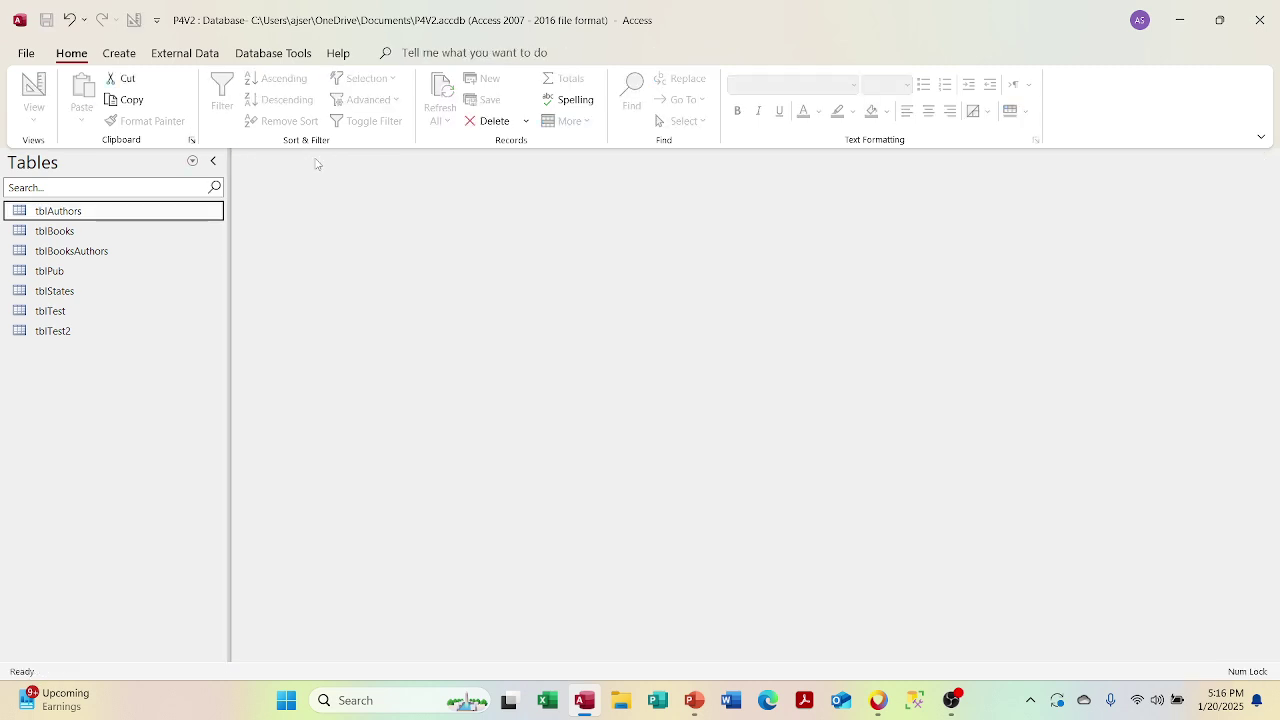
Step: Compact and repair the database, and open tblAuthors to check its records before closing it
{"action": "left_click", "coordinate": [273, 53]}
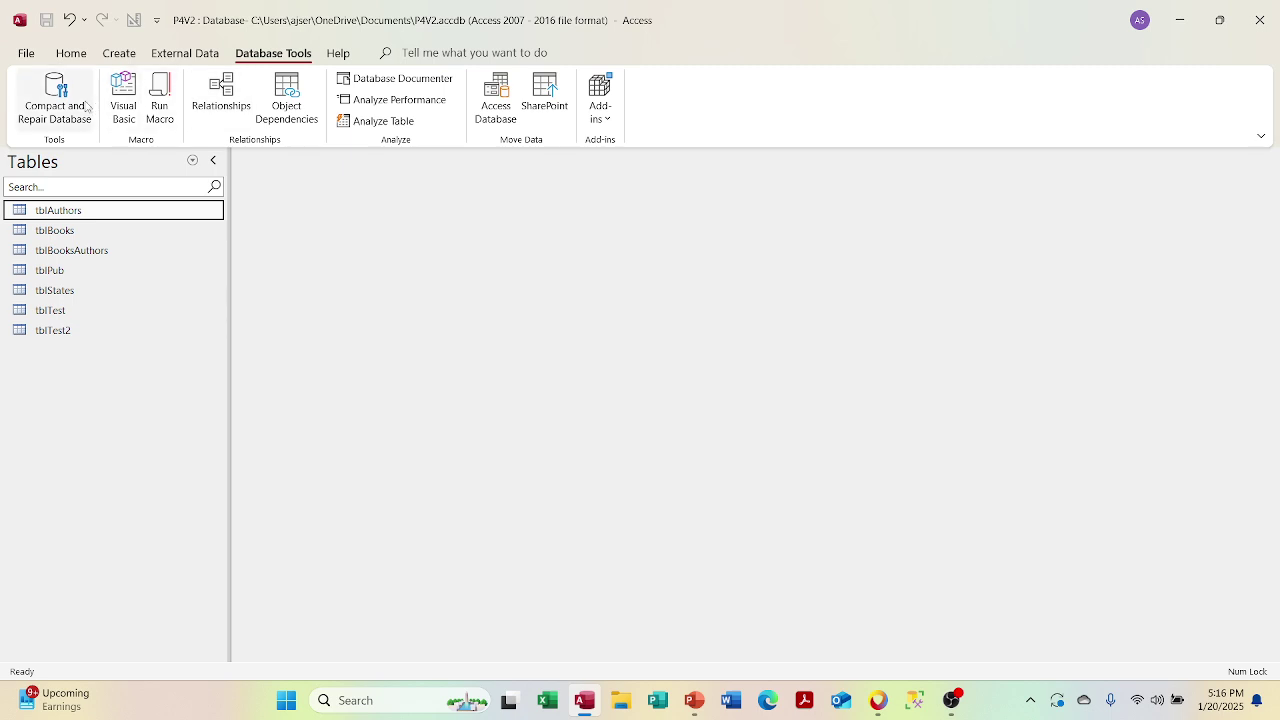
{"action": "left_click", "coordinate": [65, 112]}
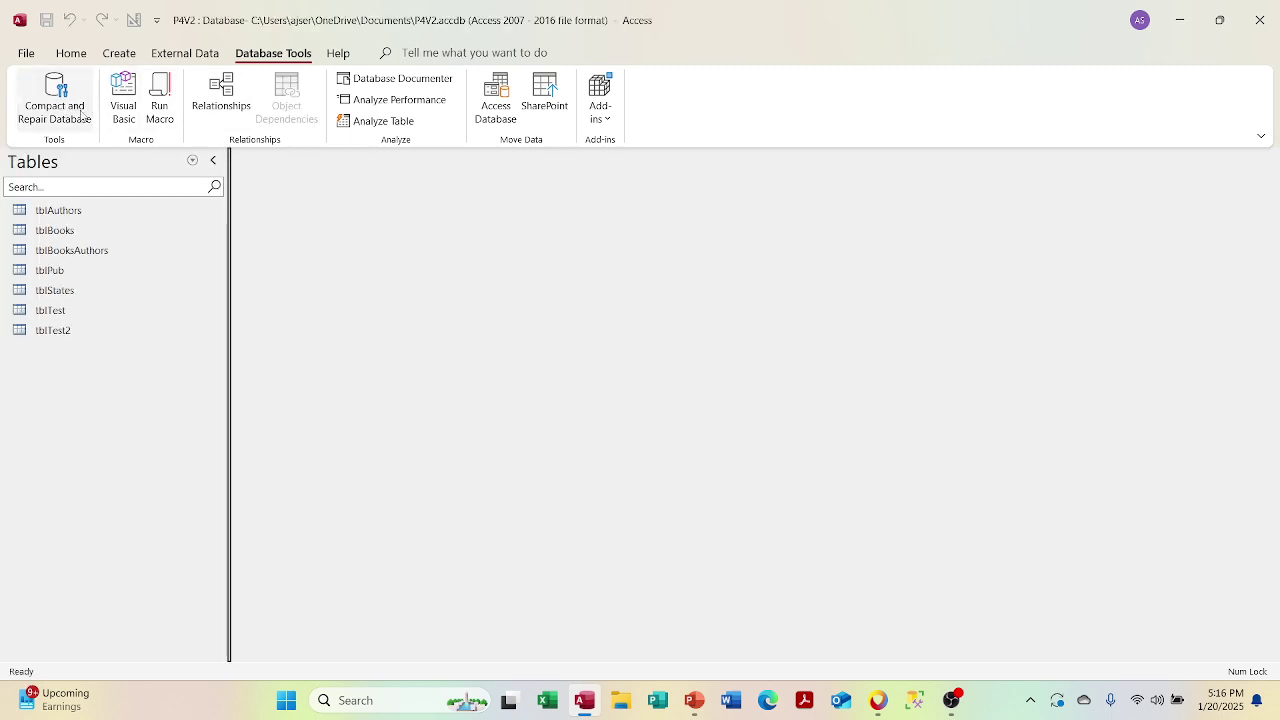
{"action": "double_click", "coordinate": [127, 215]}
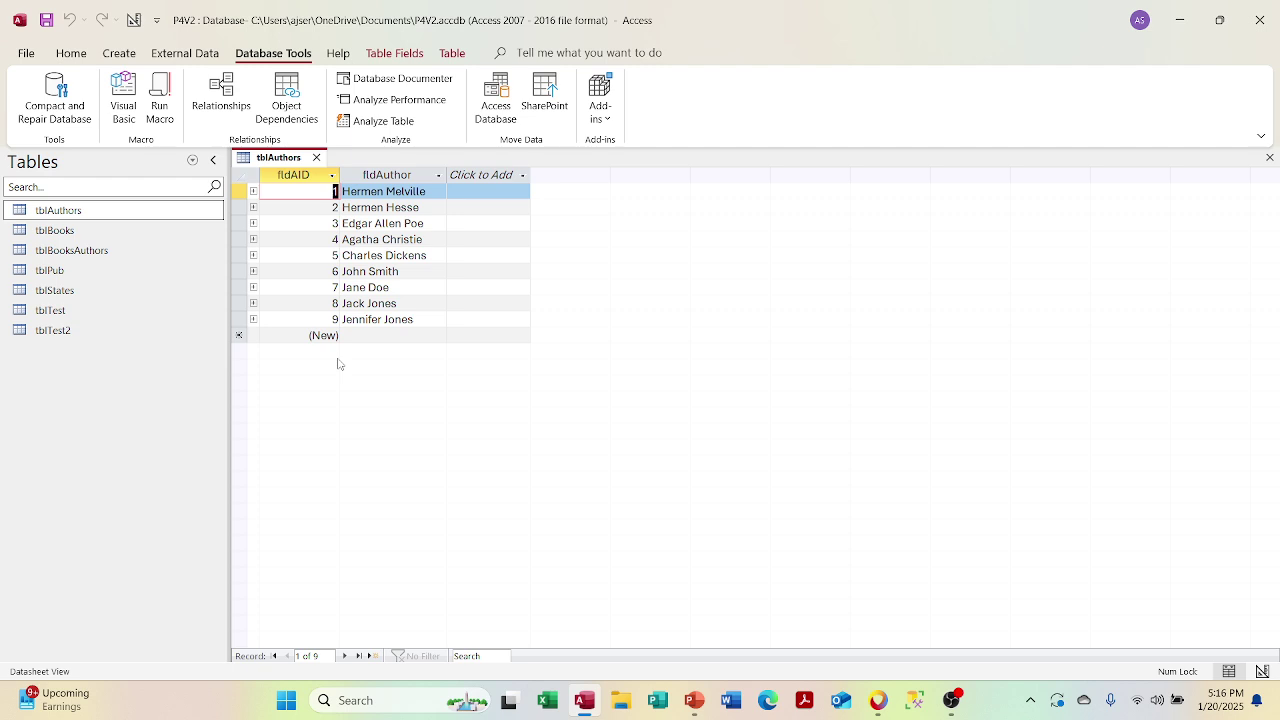
{"action": "left_click", "coordinate": [316, 157]}
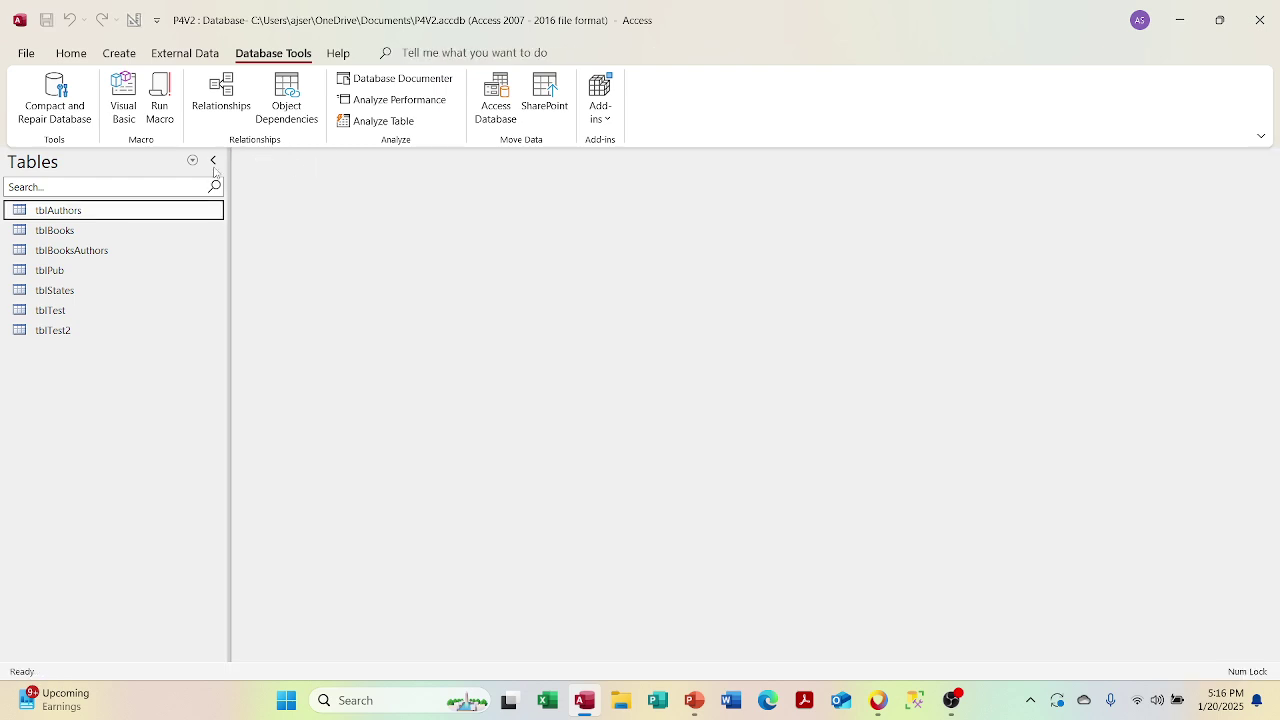
Step: List the database's queries, open qryAuthors in Design View to examine the available query types, and close it
{"action": "left_click", "coordinate": [192, 160]}
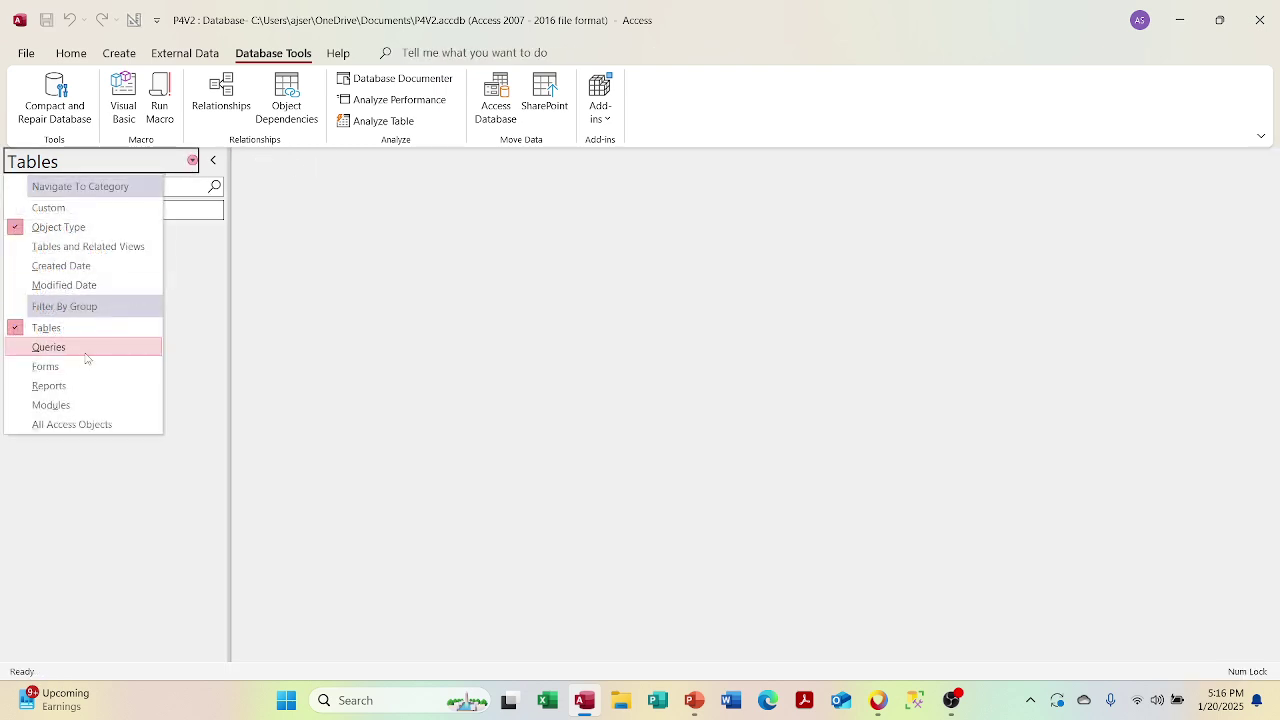
{"action": "left_click", "coordinate": [87, 350]}
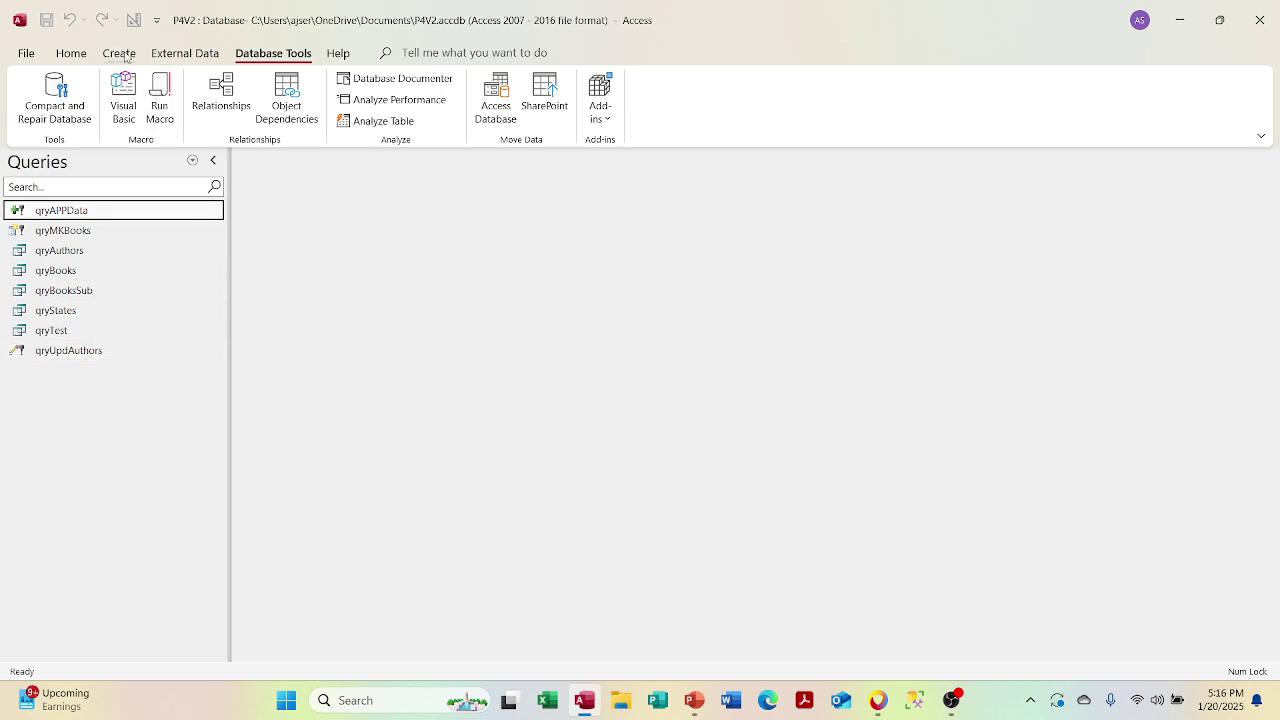
{"action": "right_click", "coordinate": [114, 212]}
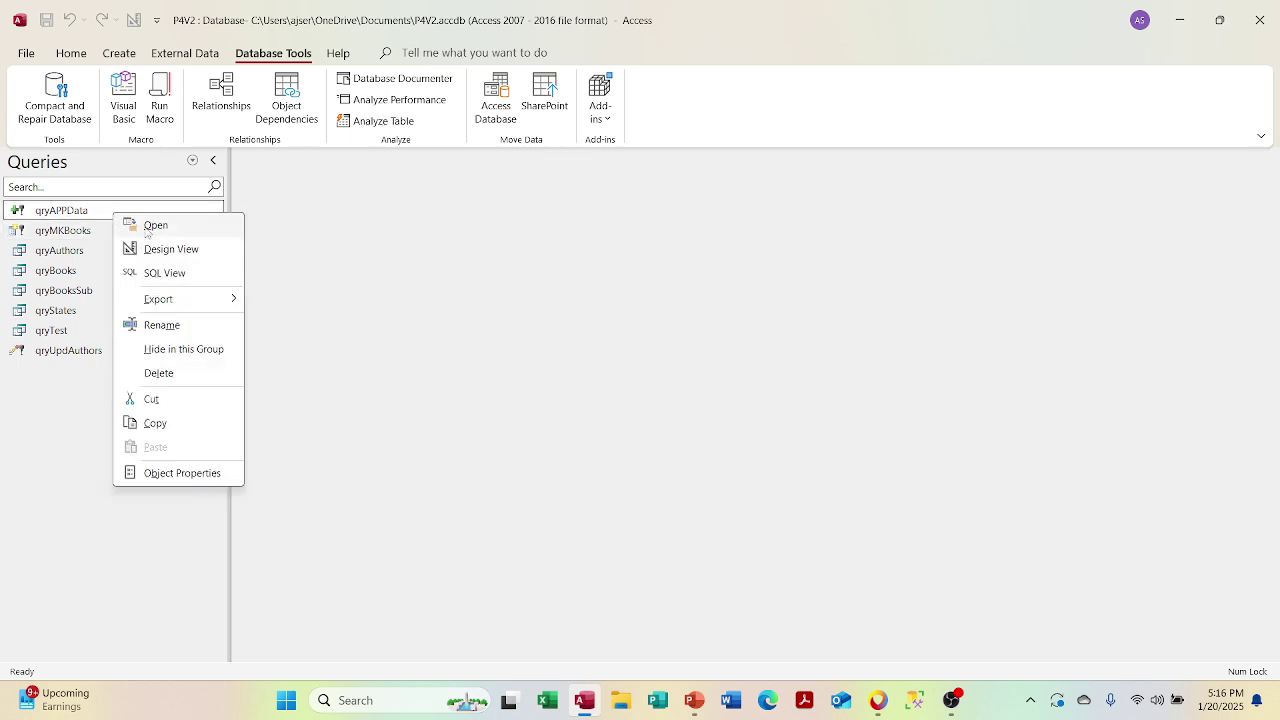
{"action": "right_click", "coordinate": [72, 252]}
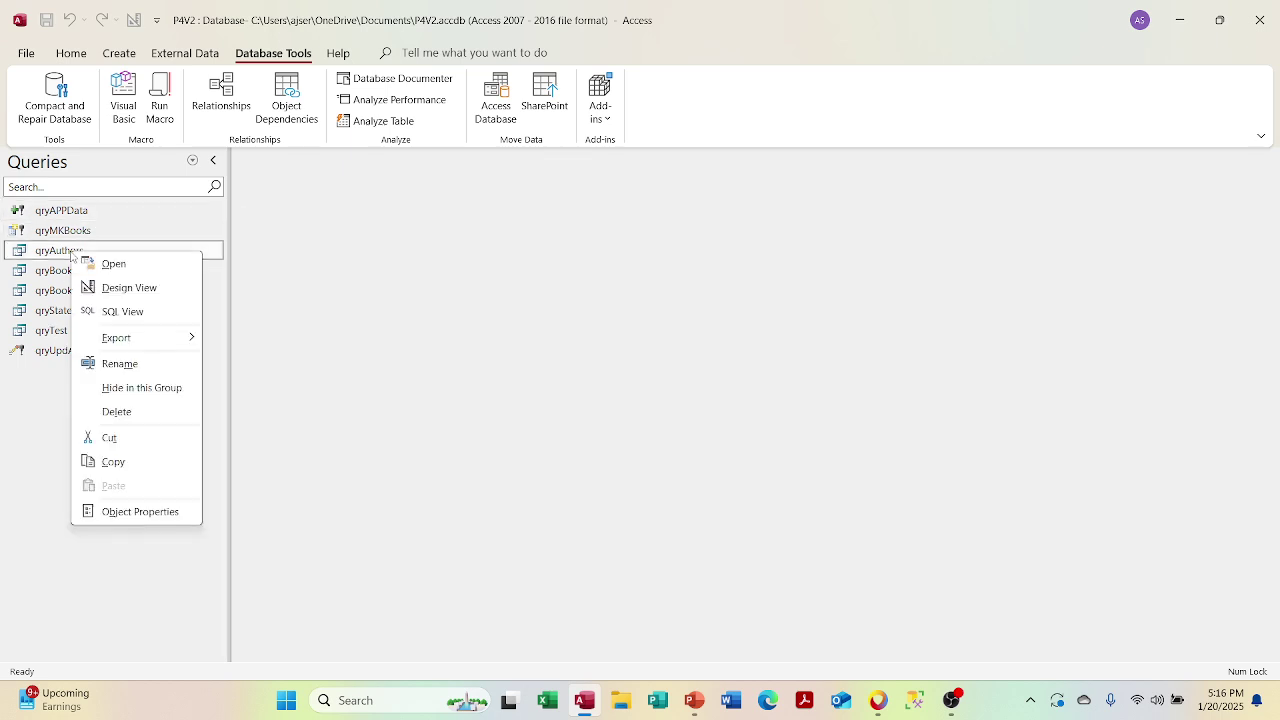
{"action": "left_click", "coordinate": [110, 287]}
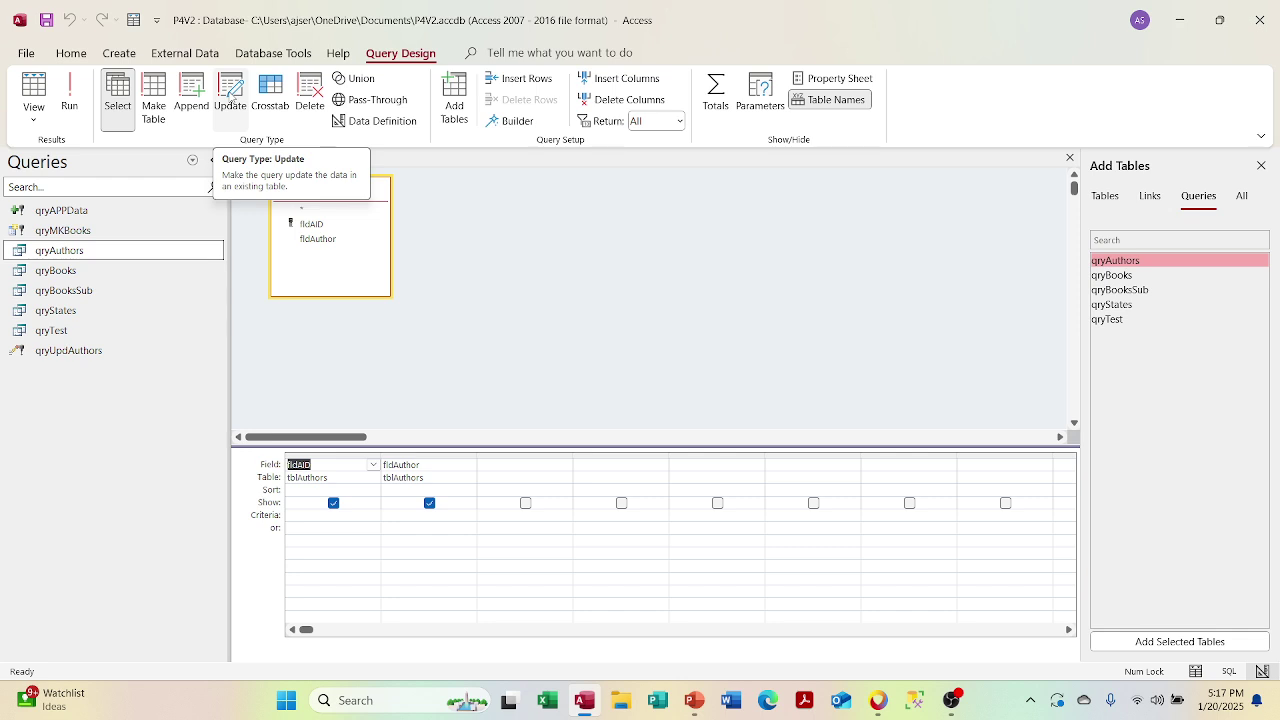
{"action": "left_click", "coordinate": [480, 232]}
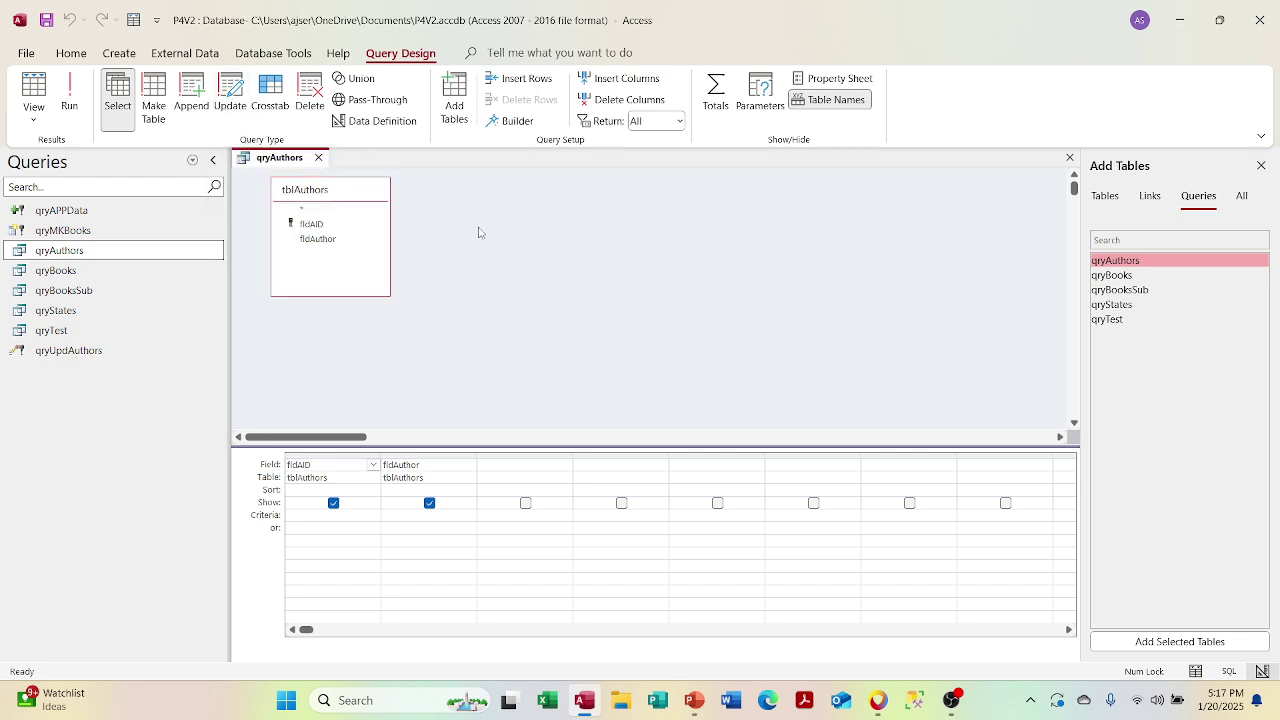
{"action": "left_click", "coordinate": [319, 158]}
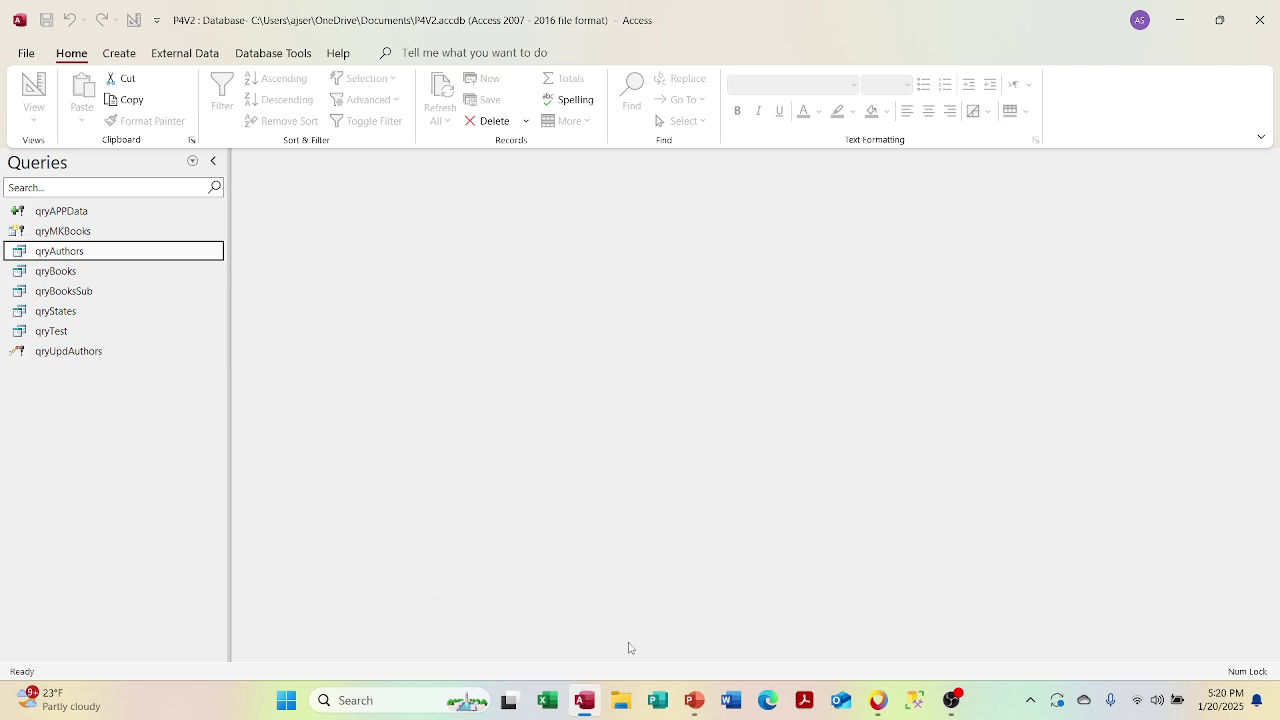
Step: Check the query types slide in PowerPoint, and back in Access view the SQL of qryMKBooks before closing it
{"action": "left_click", "coordinate": [682, 705]}
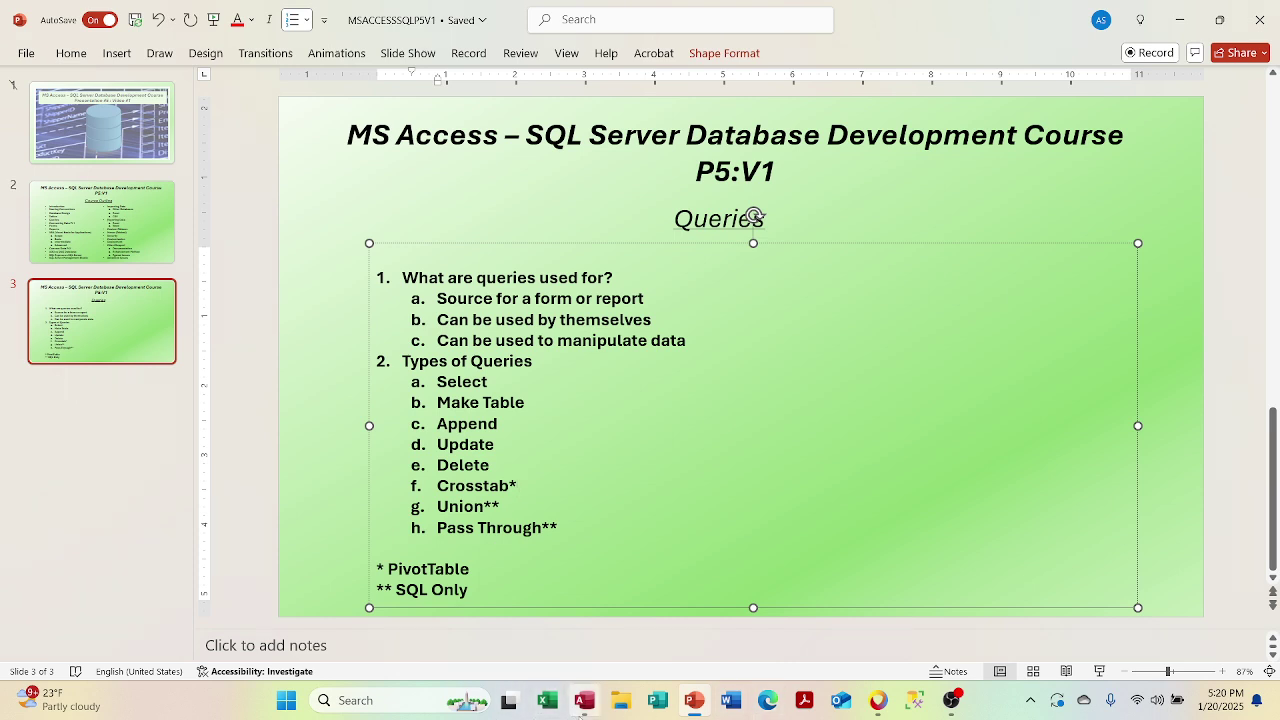
{"action": "left_click", "coordinate": [584, 700]}
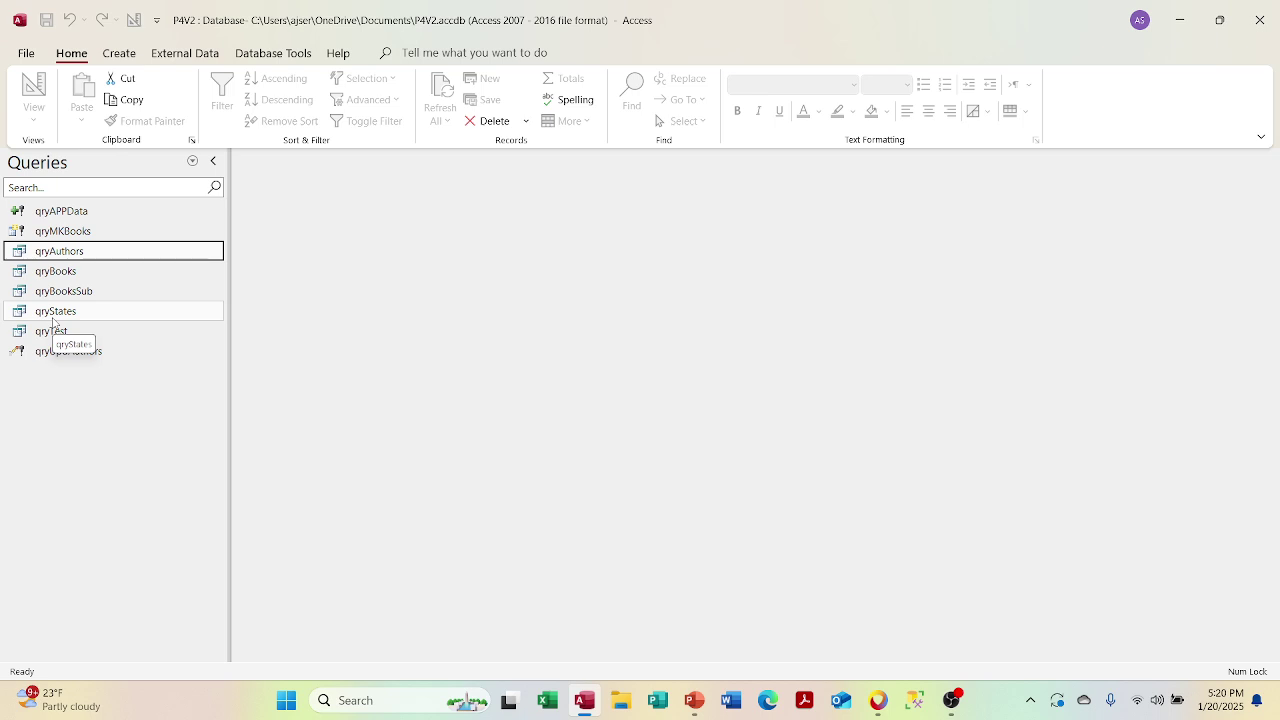
{"action": "right_click", "coordinate": [52, 233]}
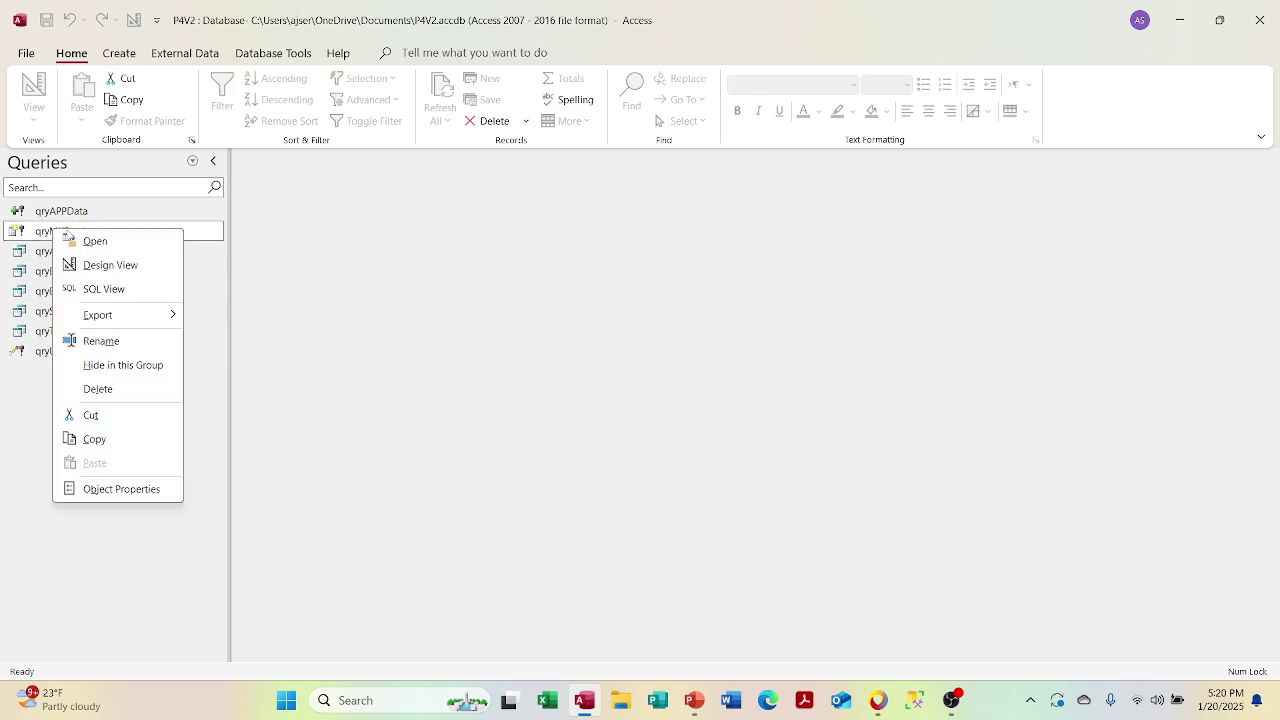
{"action": "left_click", "coordinate": [92, 264]}
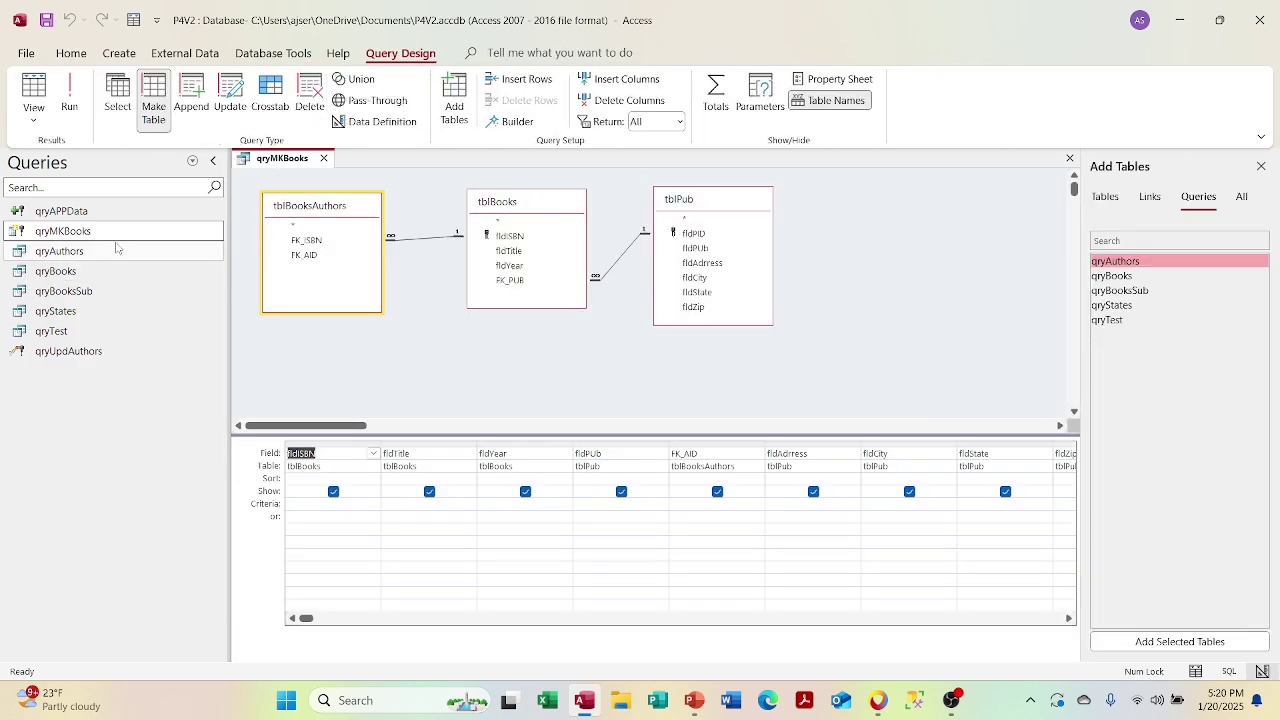
{"action": "left_click", "coordinate": [33, 112]}
{"action": "left_click", "coordinate": [37, 188]}
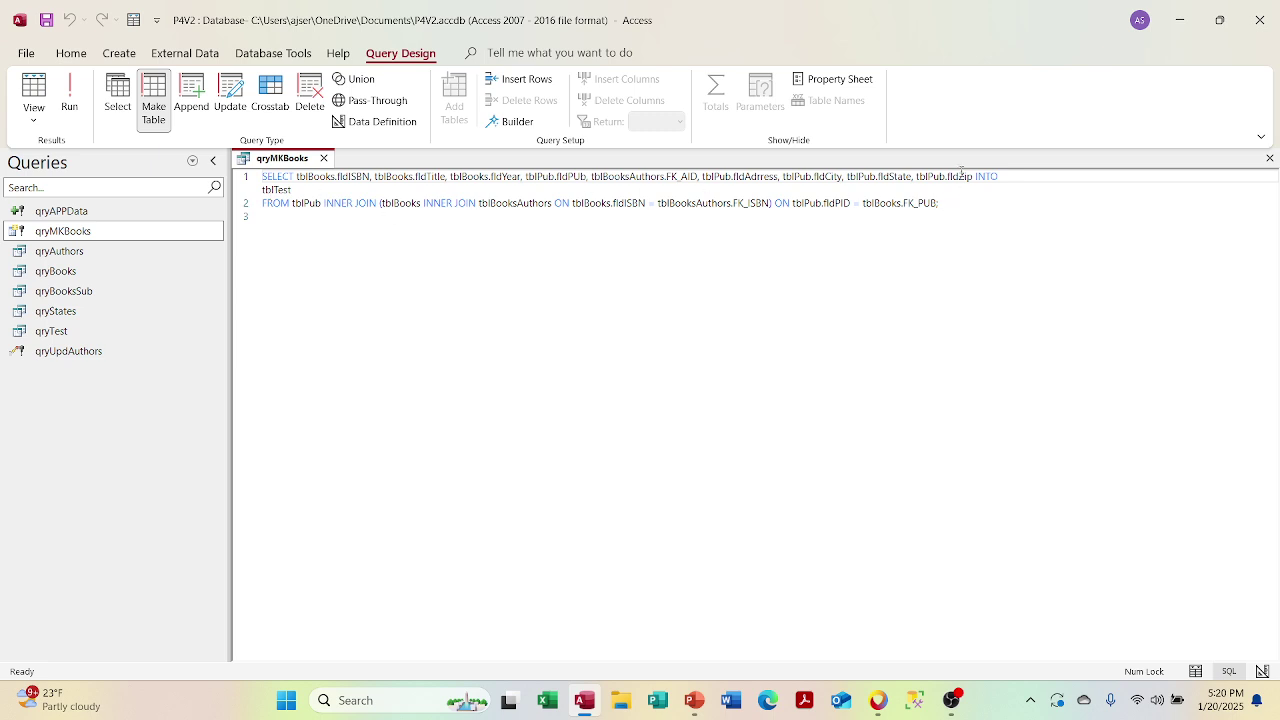
{"action": "left_click", "coordinate": [324, 158]}
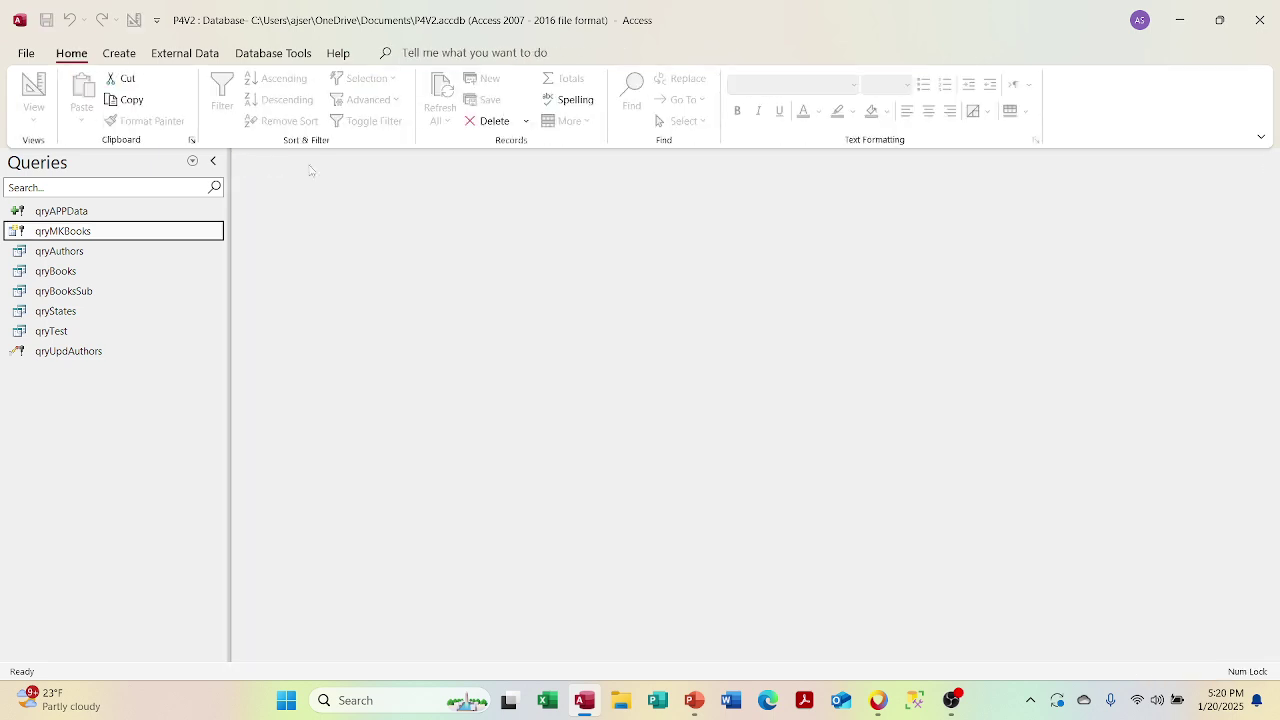
Step: Open qryUpdAuthors in Design View and alternate with SQL View to compare its design grid with its UPDATE statement
{"action": "right_click", "coordinate": [88, 351]}
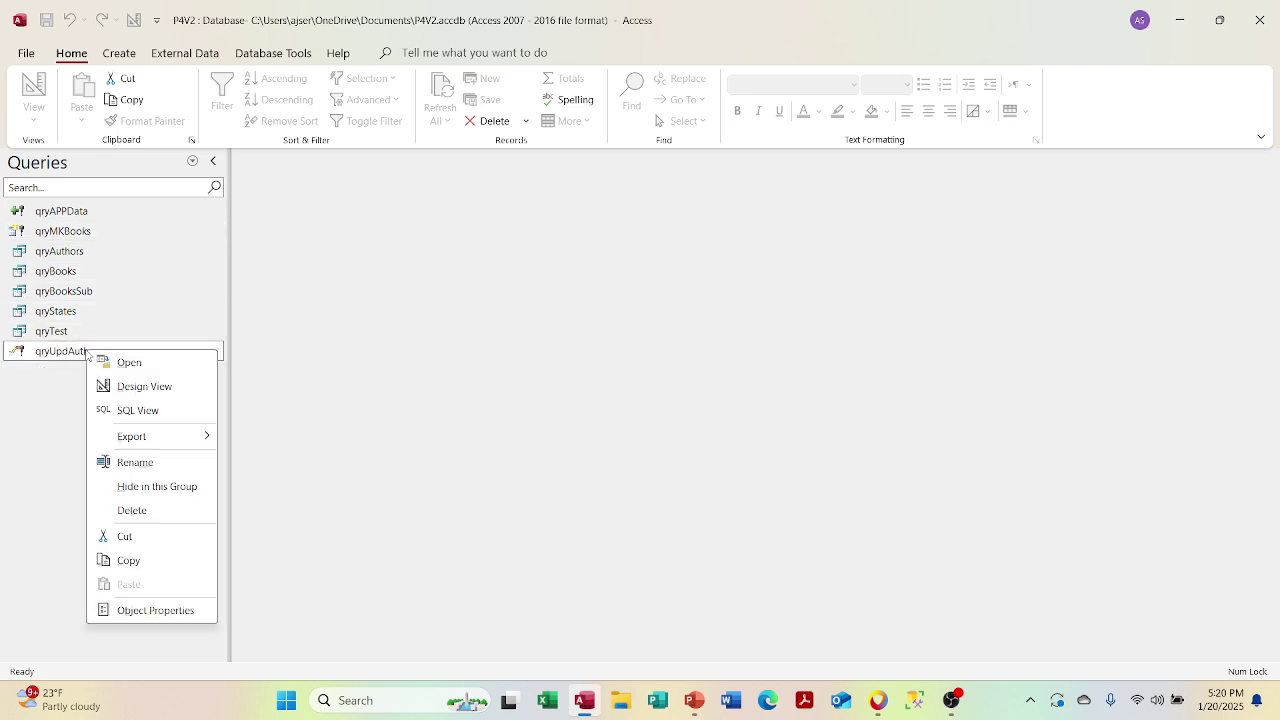
{"action": "left_click", "coordinate": [130, 387]}
{"action": "left_click", "coordinate": [33, 118]}
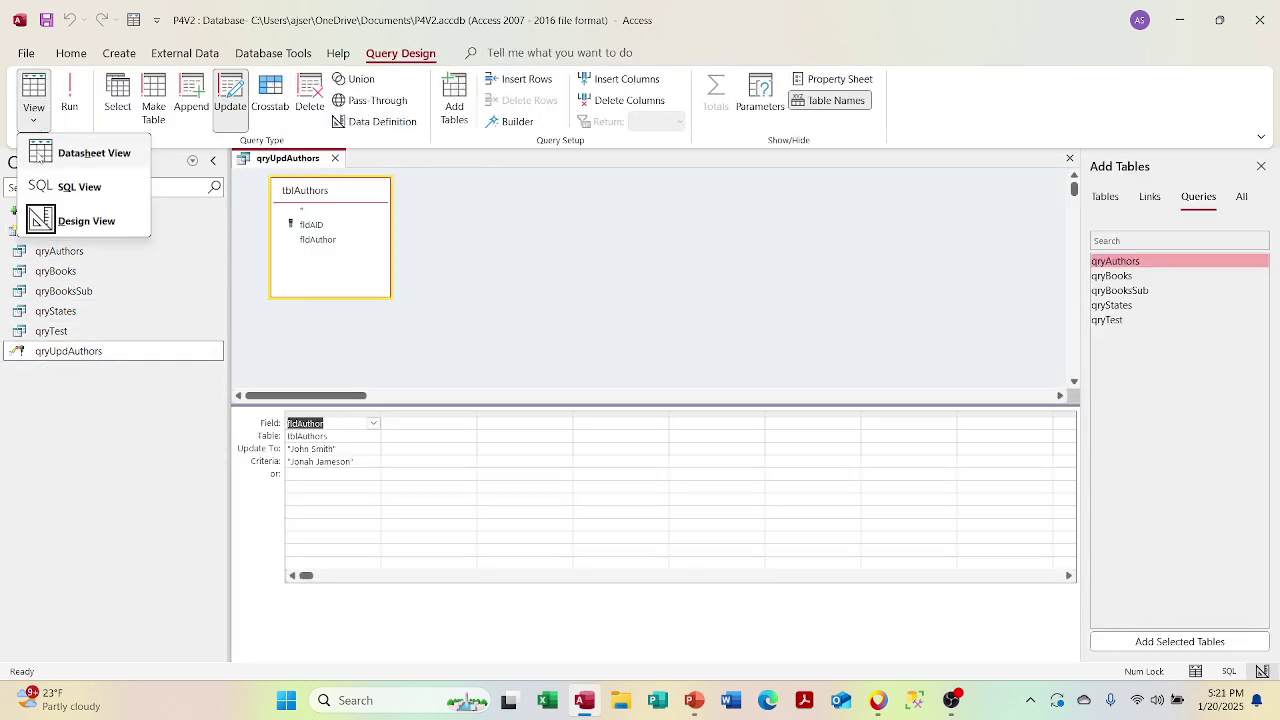
{"action": "left_click", "coordinate": [38, 221]}
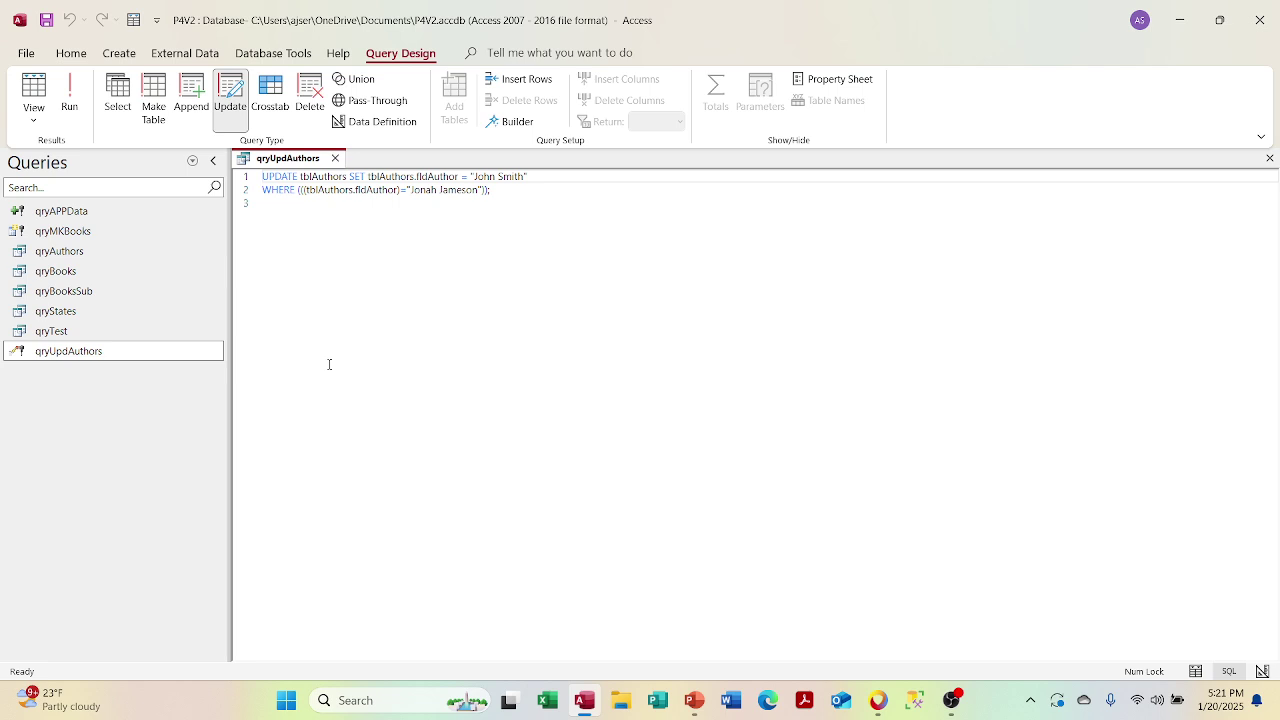
{"action": "right_click", "coordinate": [290, 163]}
{"action": "left_click", "coordinate": [316, 257]}
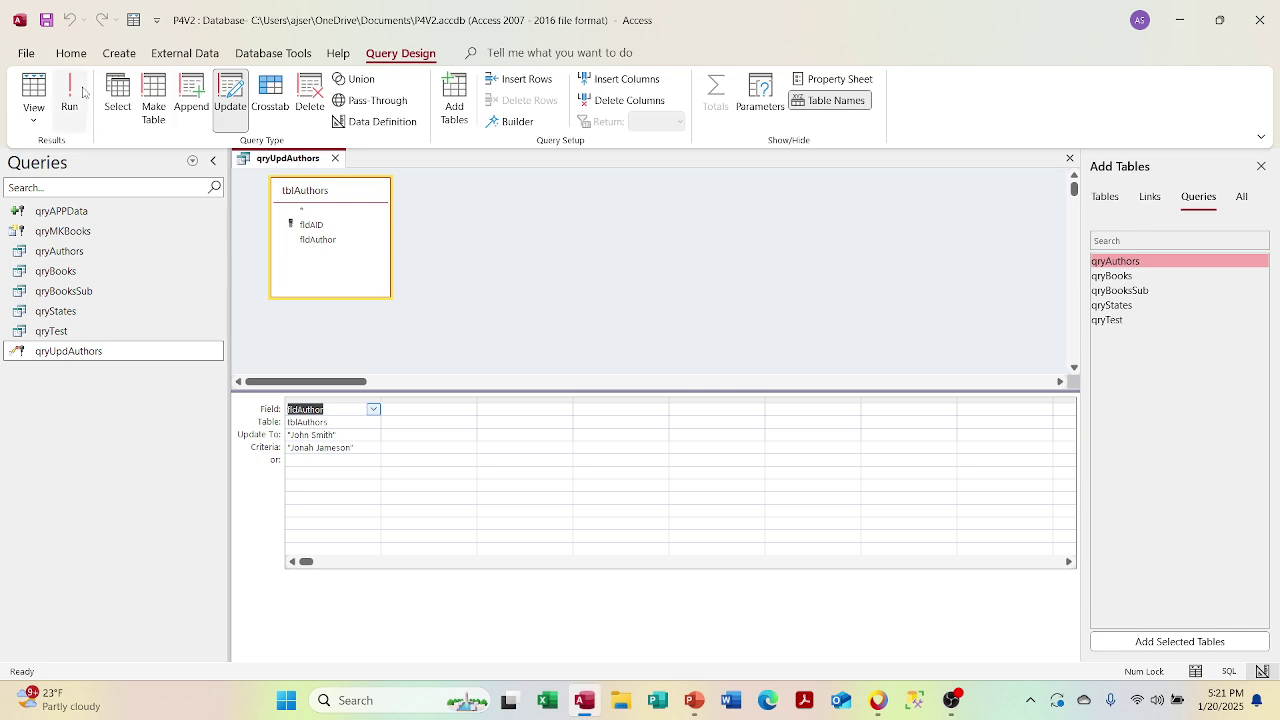
{"action": "left_click", "coordinate": [33, 113]}
{"action": "left_click", "coordinate": [48, 186]}
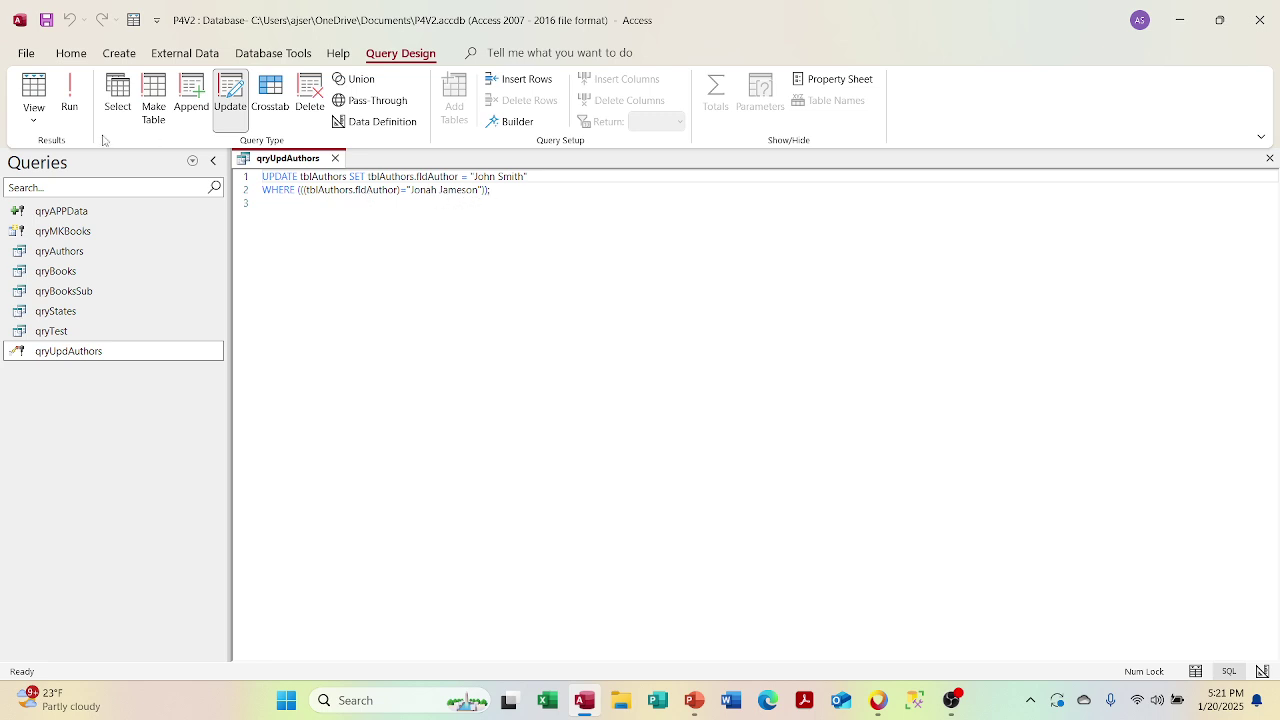
Step: Return qryUpdAuthors to Design View and examine the Update To and Criteria cells of fldAuthor
{"action": "left_click", "coordinate": [34, 112]}
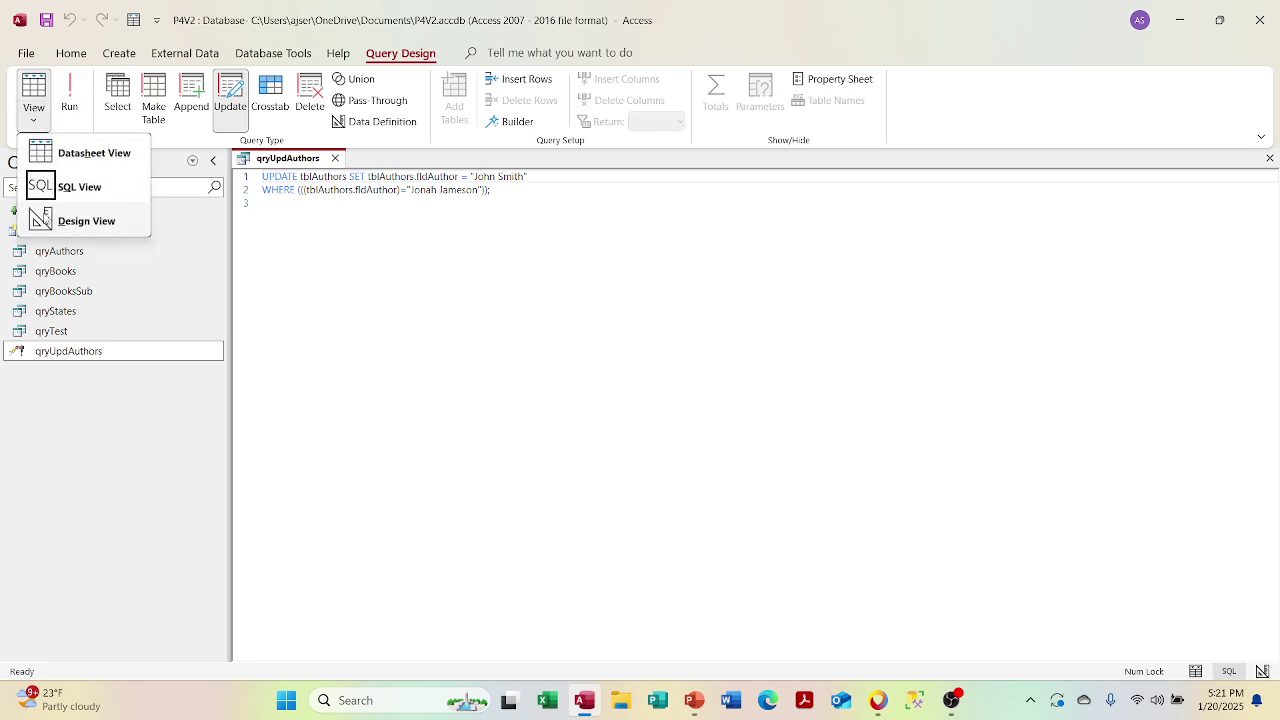
{"action": "key", "text": "Escape"}
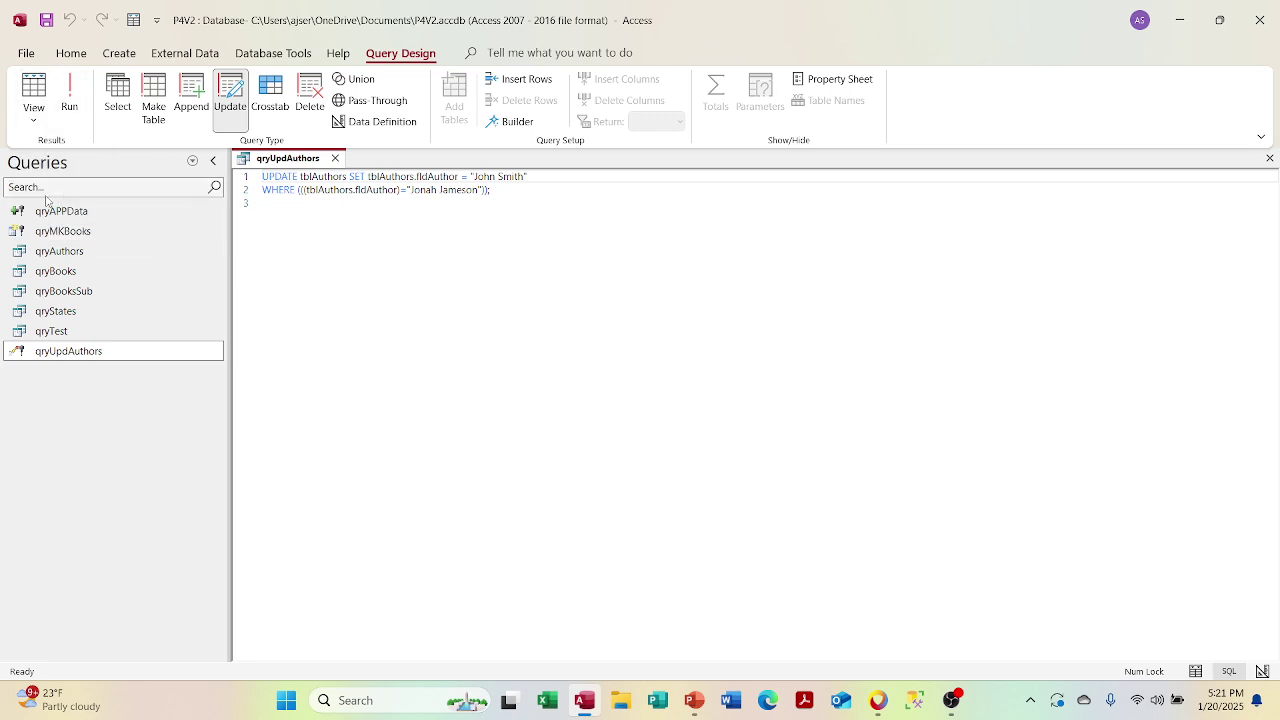
{"action": "left_click", "coordinate": [36, 126]}
{"action": "left_click", "coordinate": [84, 220]}
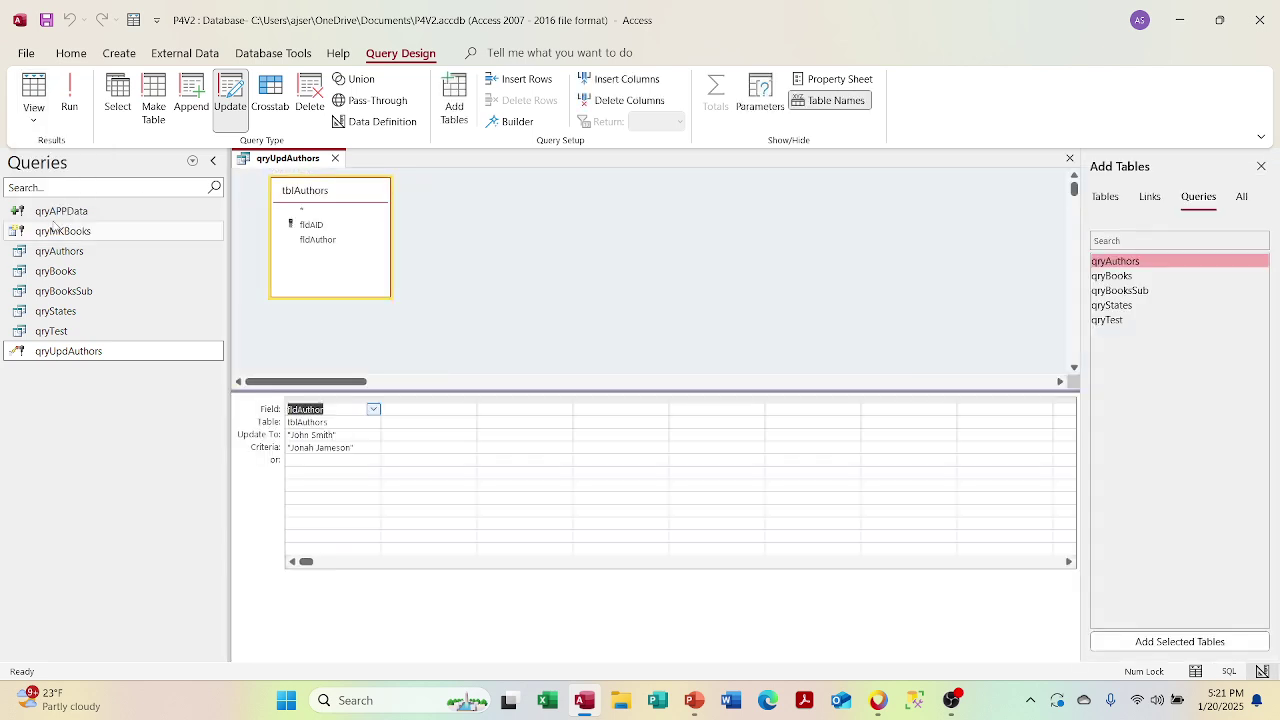
{"action": "left_click", "coordinate": [365, 514]}
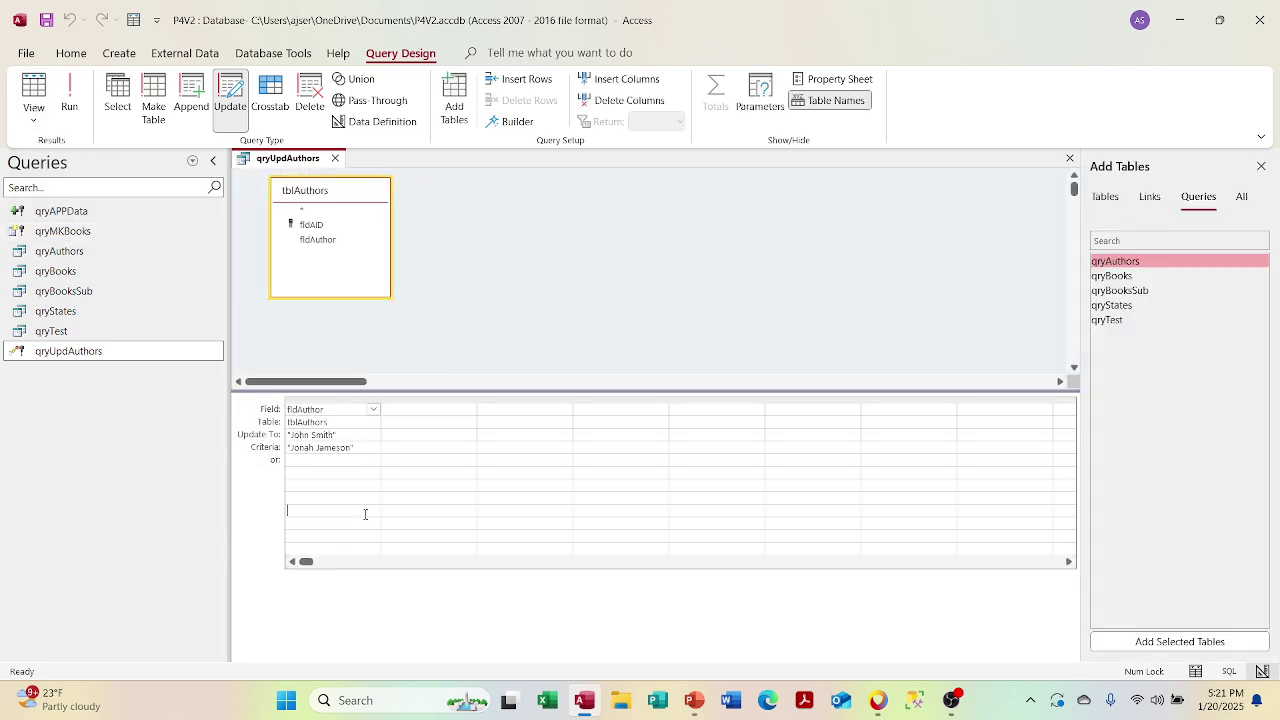
{"action": "left_click", "coordinate": [352, 448]}
{"action": "right_click", "coordinate": [362, 438]}
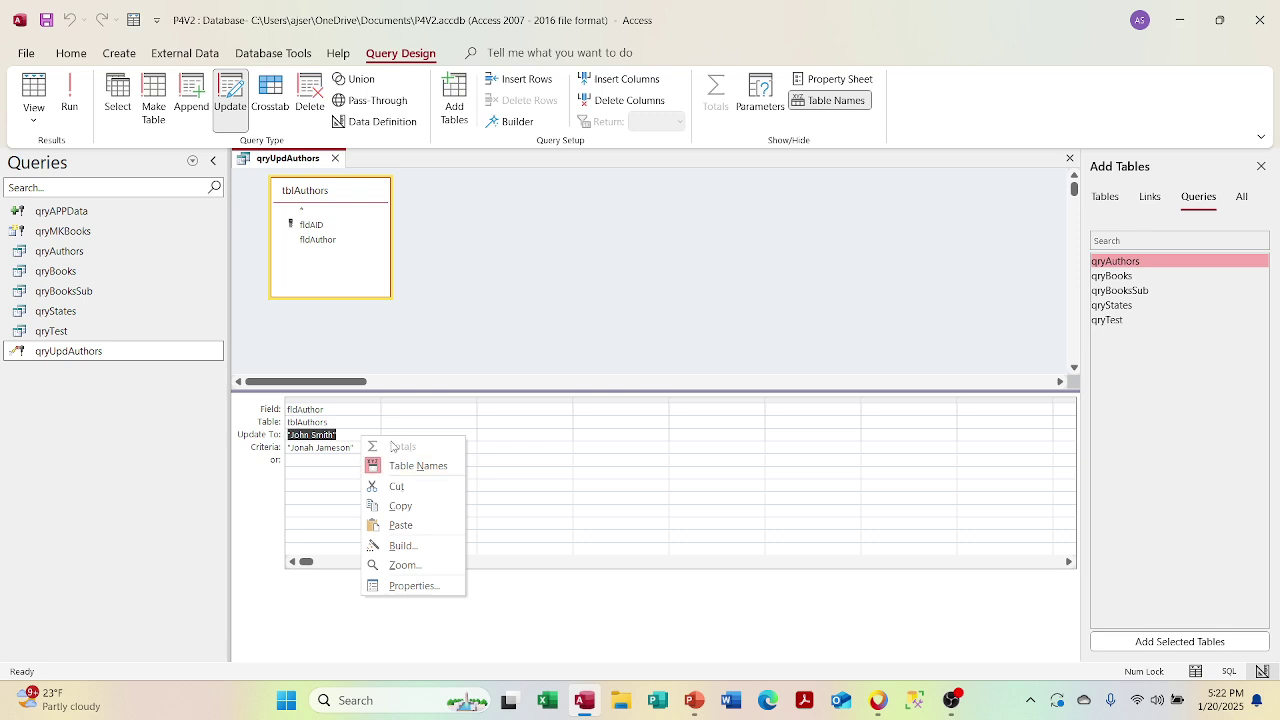
{"action": "left_click", "coordinate": [435, 362]}
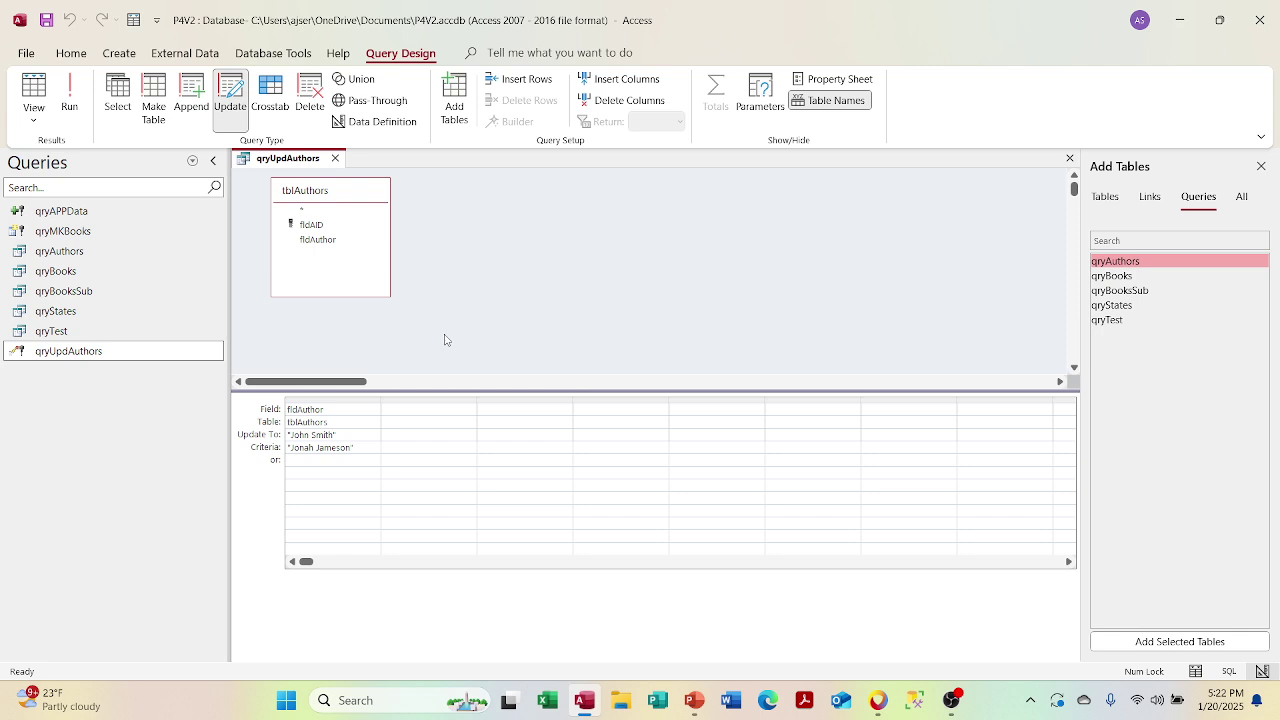
Step: View the SQL of qryUpdAuthors once more and close the query, saving its design changes
{"action": "left_click", "coordinate": [34, 110]}
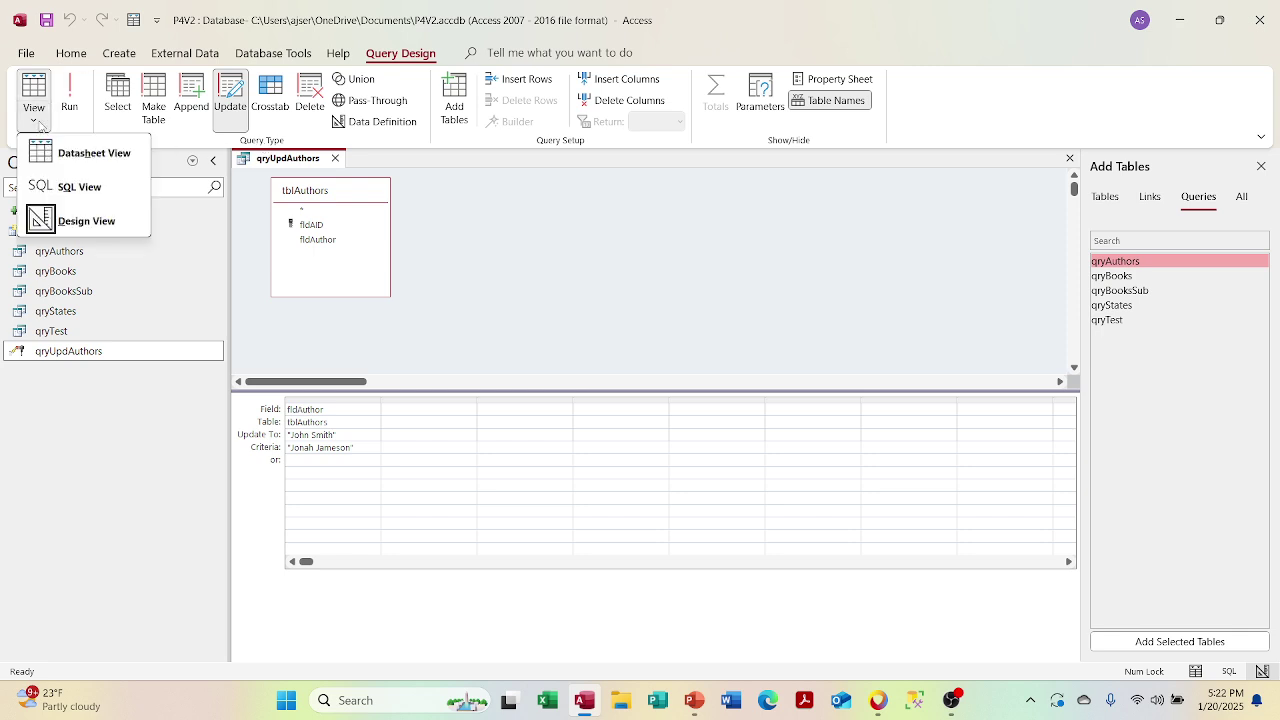
{"action": "left_click", "coordinate": [40, 186]}
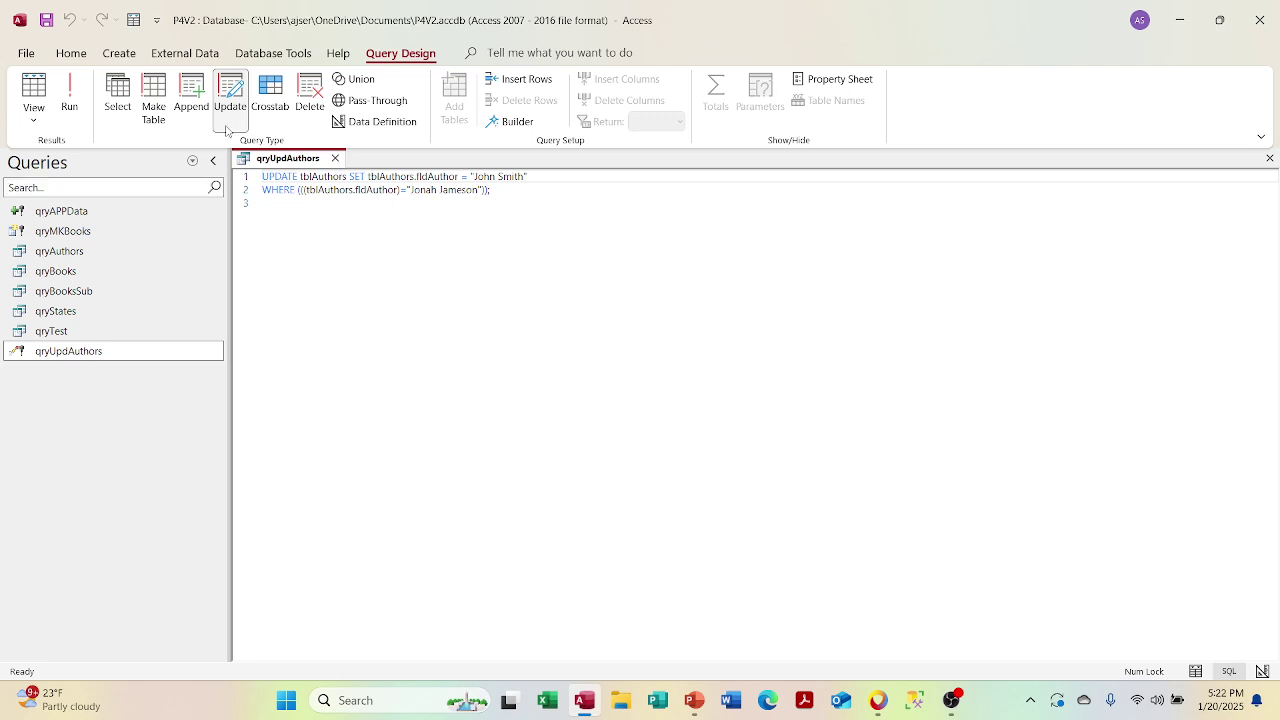
{"action": "left_click", "coordinate": [335, 158]}
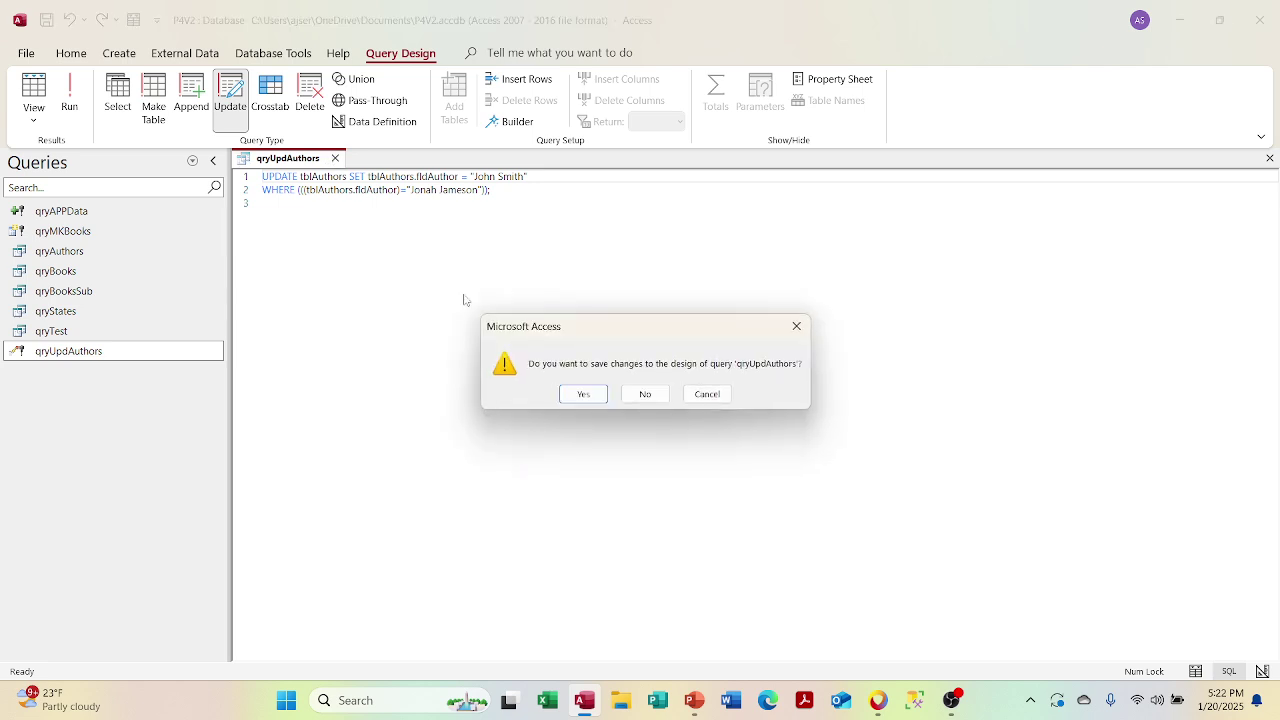
{"action": "left_click", "coordinate": [583, 394]}
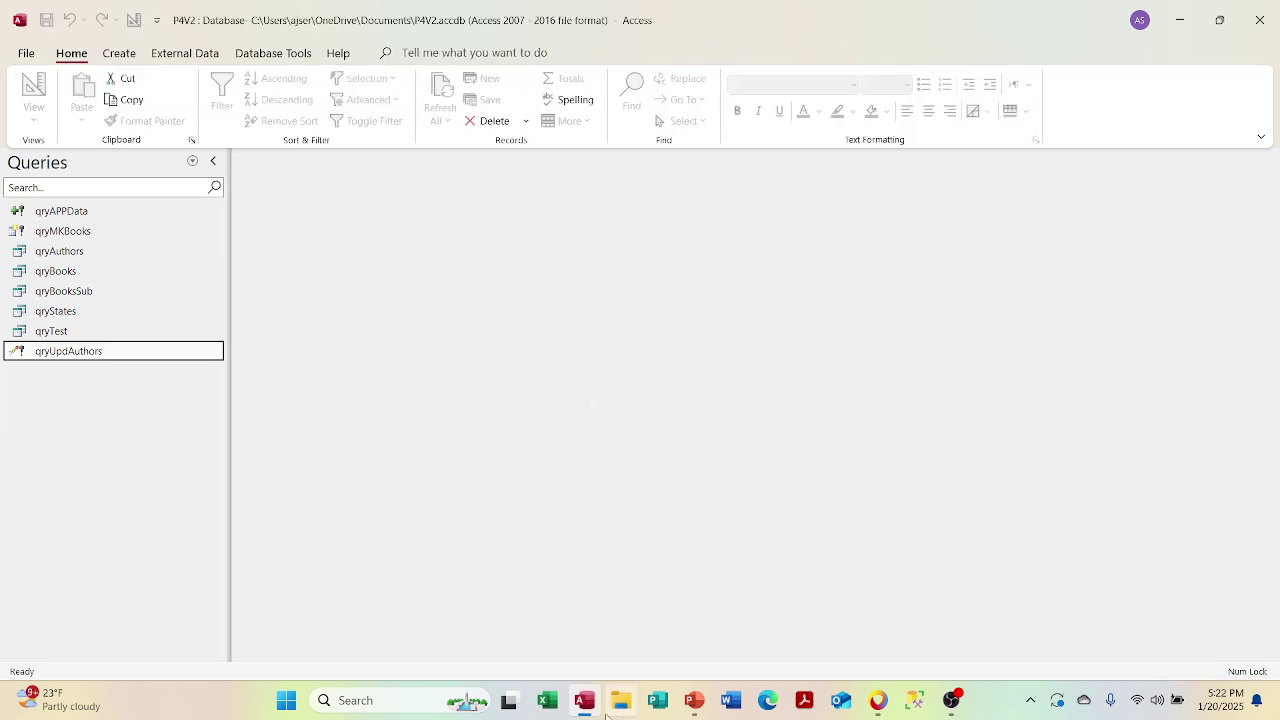
Step: Switch to PowerPoint to view the Queries slide with the list of query types
{"action": "left_click", "coordinate": [692, 702]}
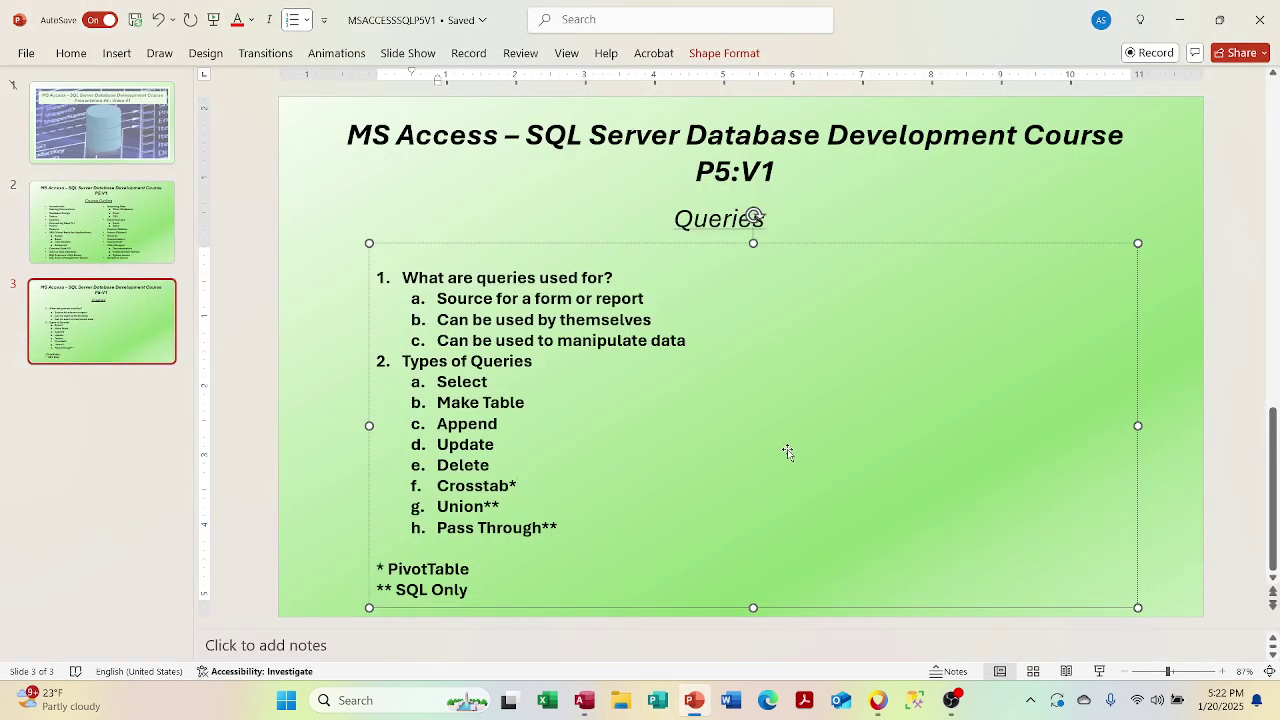